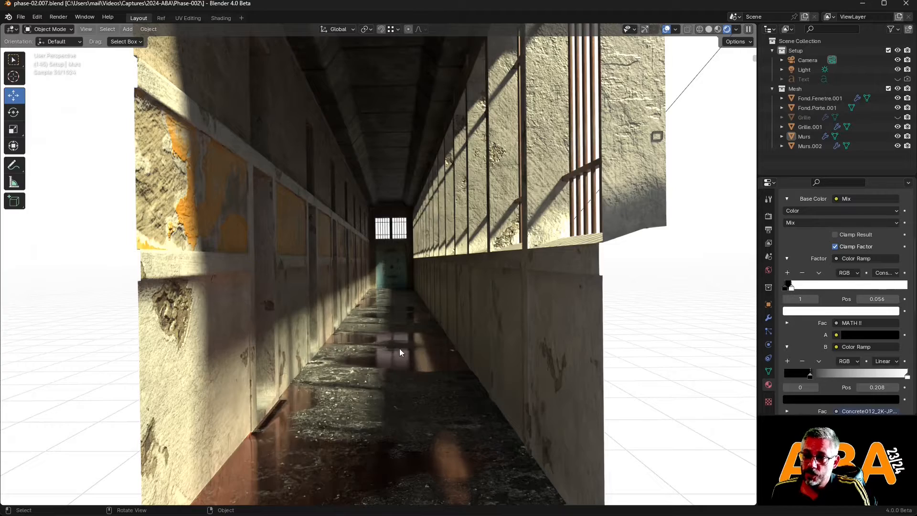
# Step: In the UV Editing workspace, frame the selected door faces in the 3D view and hide the viewport overlays
pyautogui.moveTo(414, 346); pyautogui.dragTo(411, 341, button='middle')
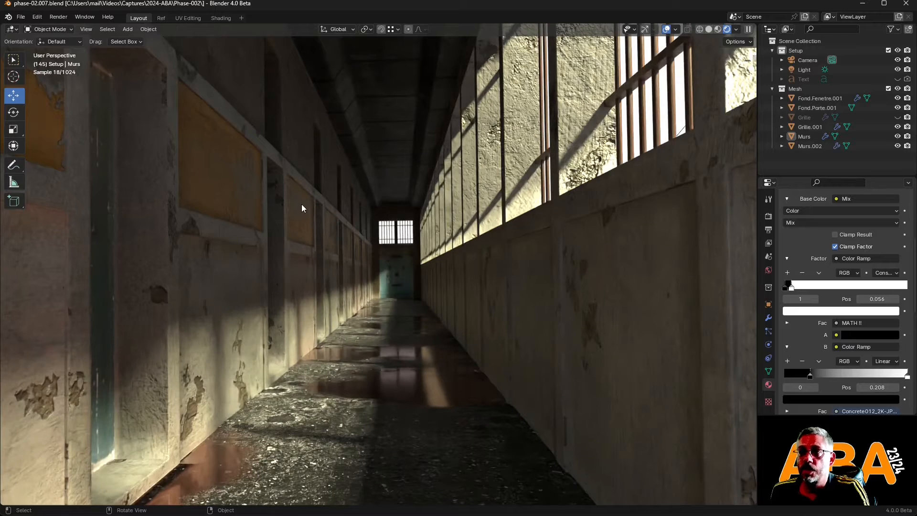
pyautogui.click(160, 20)
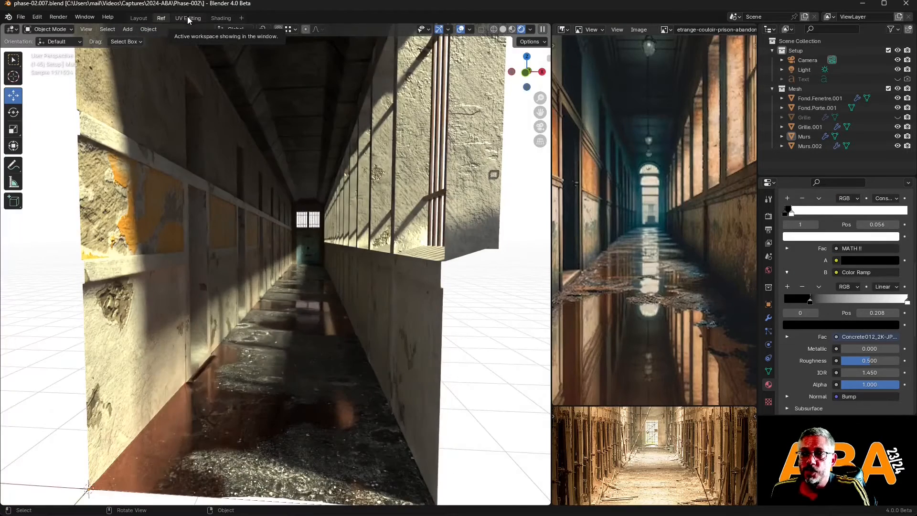
pyautogui.click(189, 19)
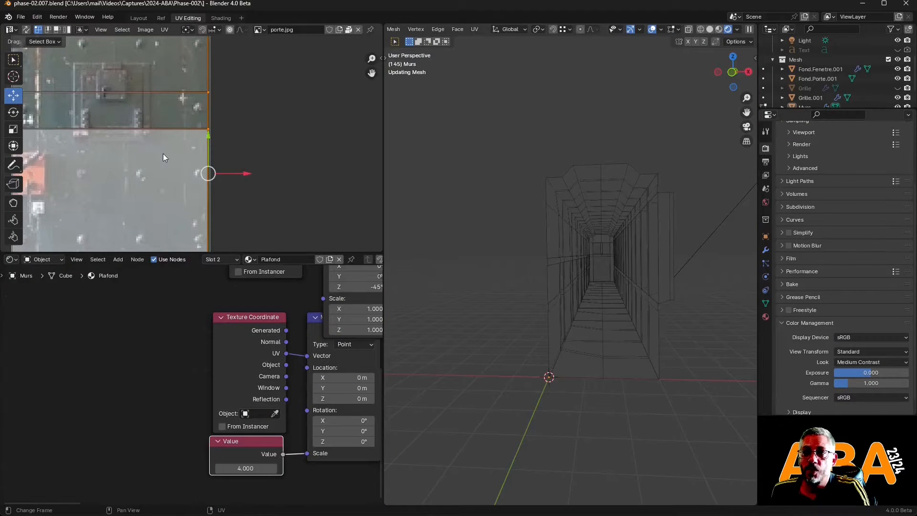
pyautogui.scroll(-4, 163, 154)
pyautogui.click(239, 110)
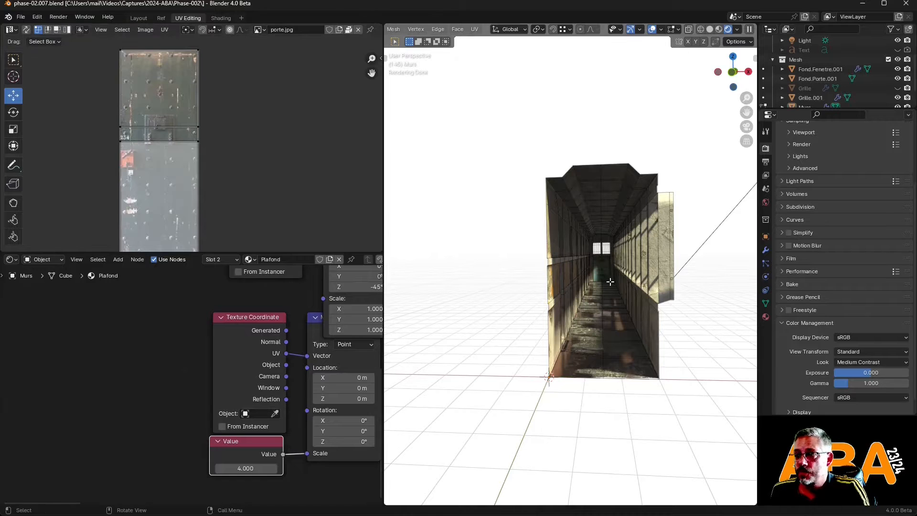
pyautogui.press('KP_Decimal')
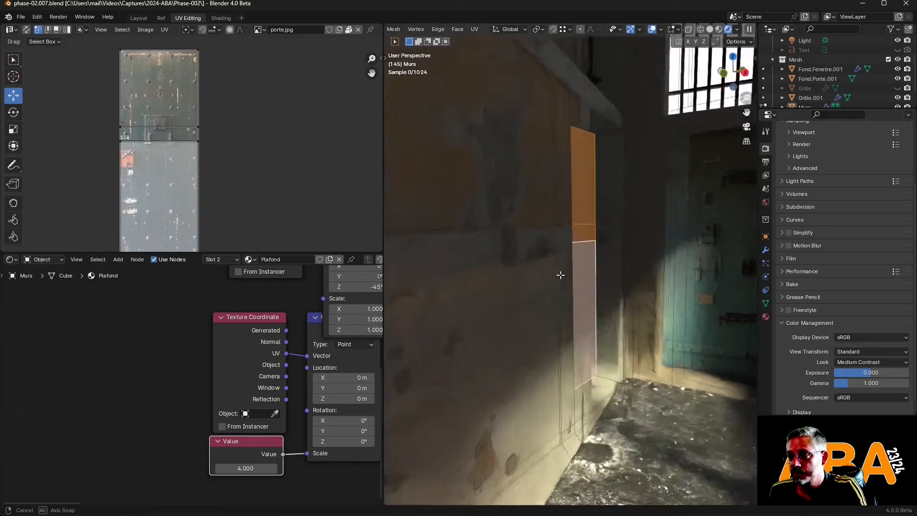
pyautogui.scroll(2, 565, 277)
pyautogui.moveTo(564, 277); pyautogui.dragTo(508, 280, button='middle')
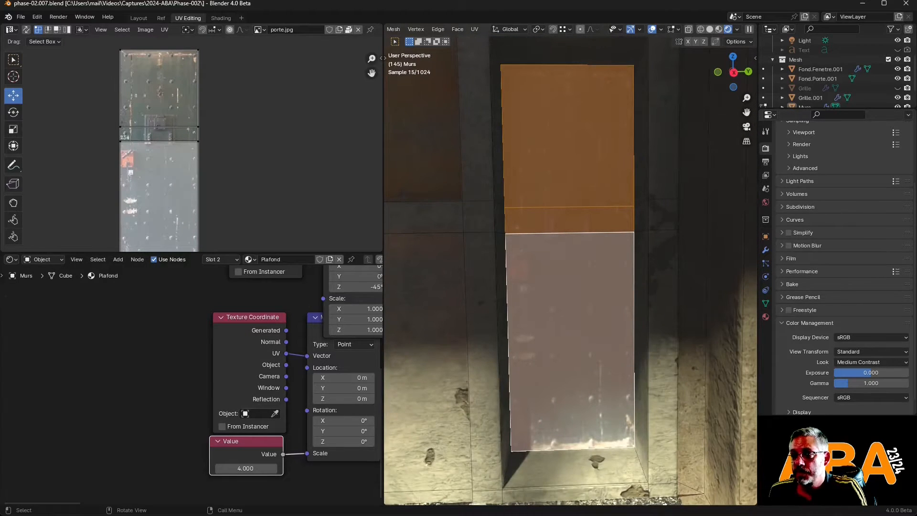
pyautogui.click(652, 30)
pyautogui.moveTo(621, 258); pyautogui.dragTo(660, 256, button='middle')
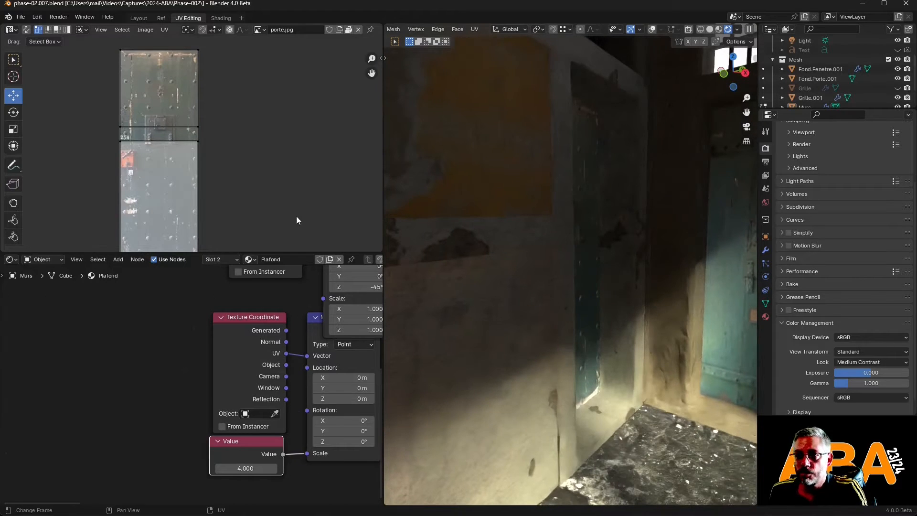
# Step: Move the lower edge of the door's UV layout up by about 0.093 m along Y on the porte.jpg texture
pyautogui.moveTo(240, 206); pyautogui.dragTo(272, 148, button='middle')
pyautogui.scroll(5, 214, 225)
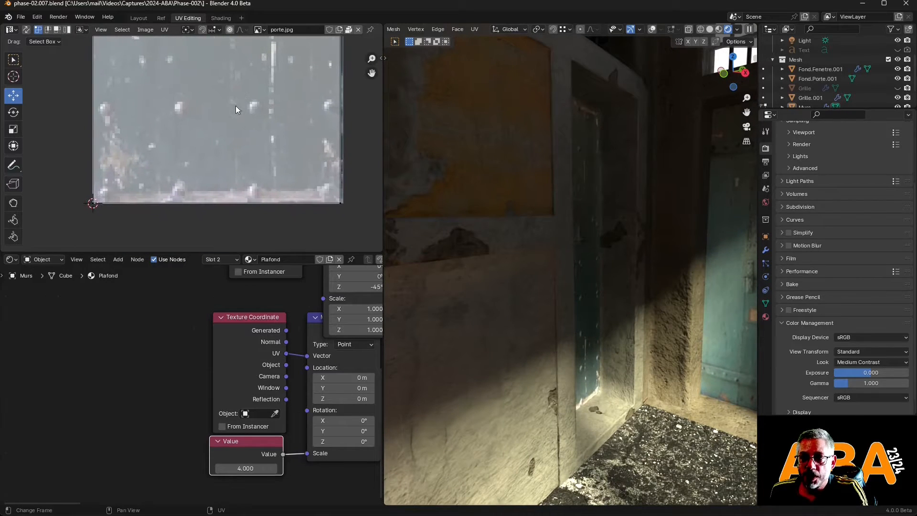
pyautogui.moveTo(67, 186); pyautogui.dragTo(404, 221)
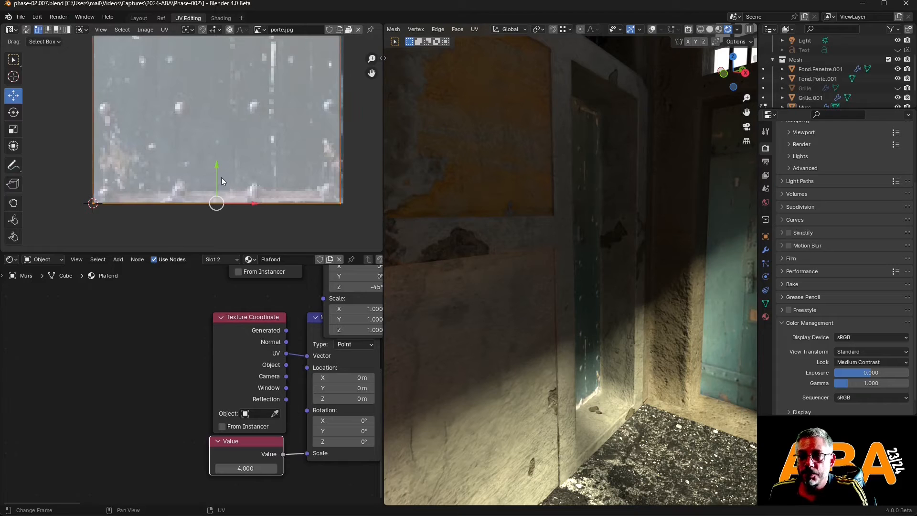
pyautogui.moveTo(219, 164); pyautogui.dragTo(219, 141)
pyautogui.moveTo(627, 332); pyautogui.dragTo(581, 332, button='middle')
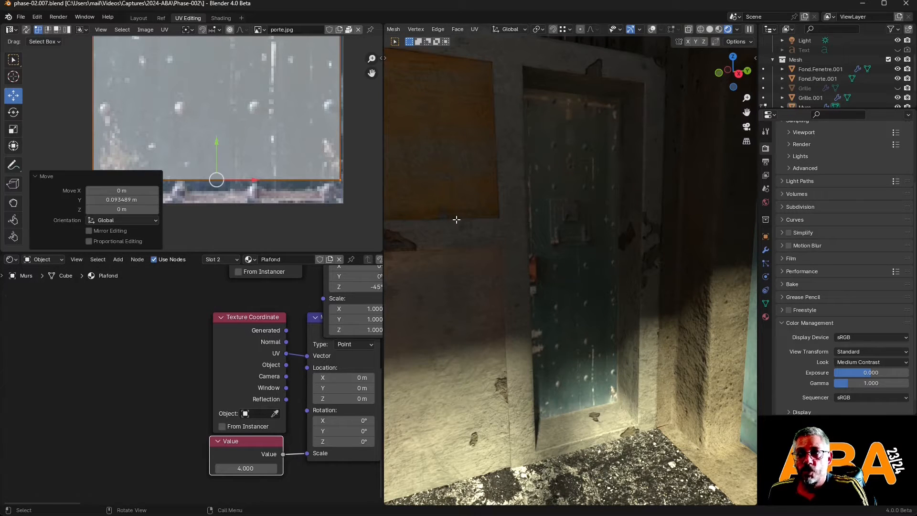
pyautogui.click(40, 176)
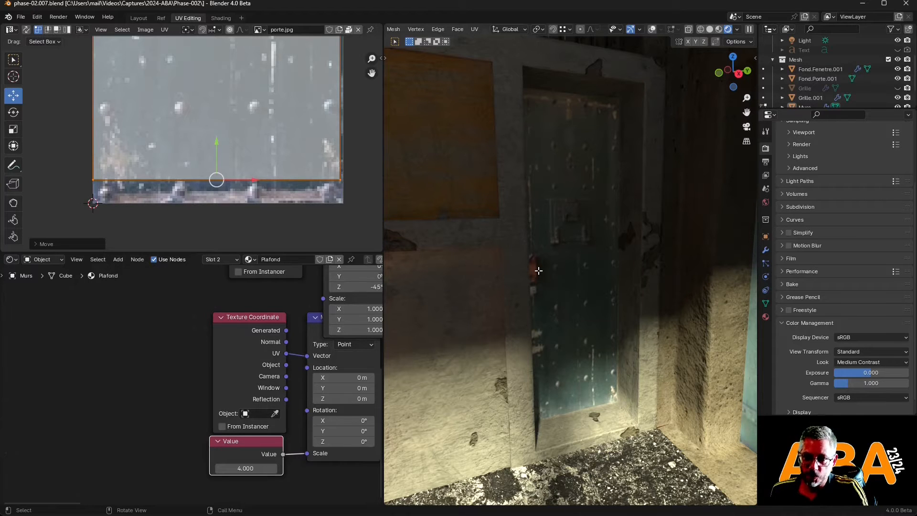
pyautogui.moveTo(548, 313); pyautogui.dragTo(509, 243, button='middle')
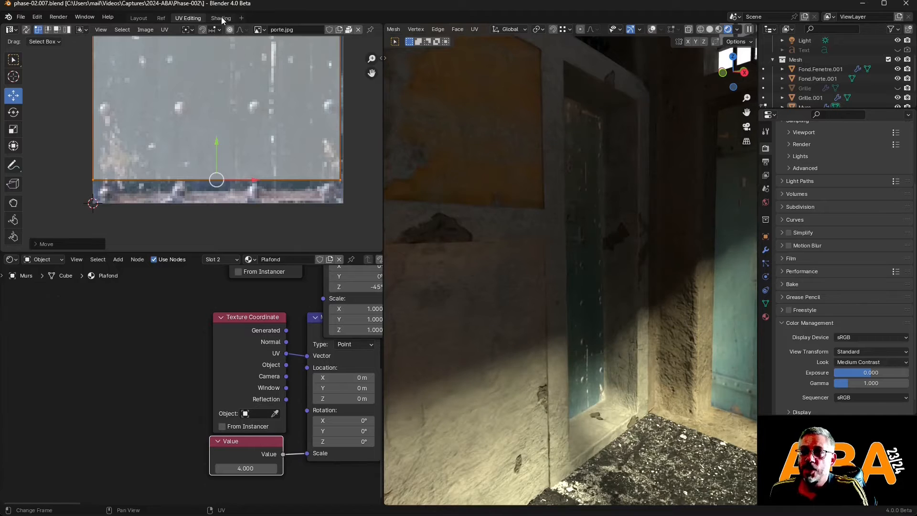
# Step: Examine the complete node tree of the floor material Sol in a maximized Shader Editor in the Shading workspace
pyautogui.click(221, 18)
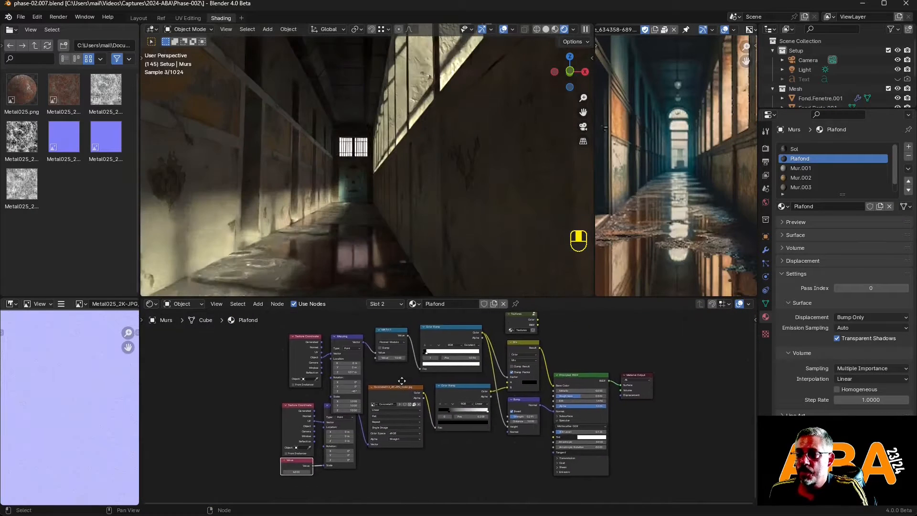
pyautogui.moveTo(397, 379); pyautogui.dragTo(394, 377, button='middle')
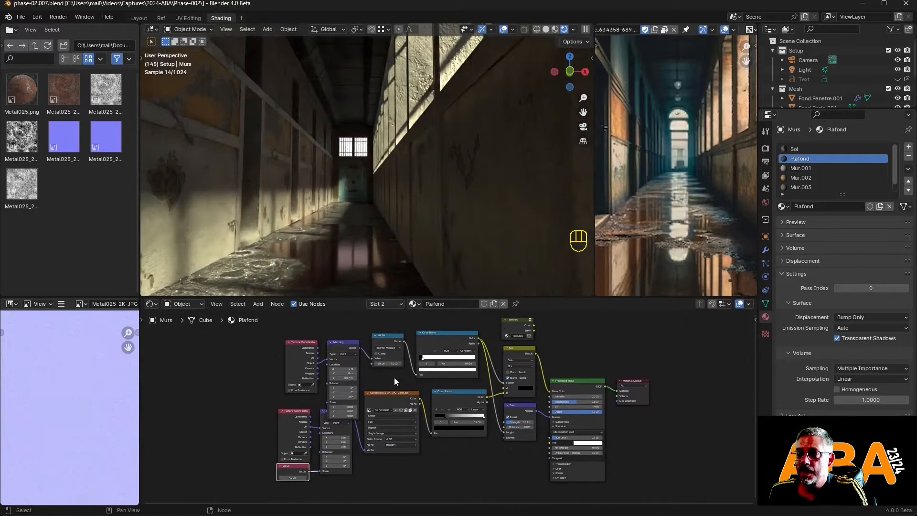
pyautogui.click(387, 305)
pyautogui.click(355, 325)
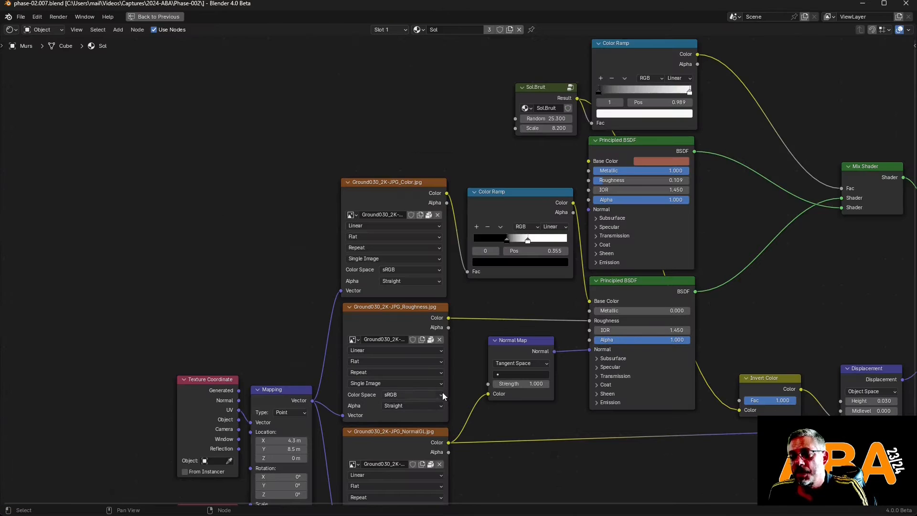
pyautogui.hotkey('ctrl', 'space')
pyautogui.press('Home')
pyautogui.moveTo(429, 295); pyautogui.dragTo(425, 279, button='middle')
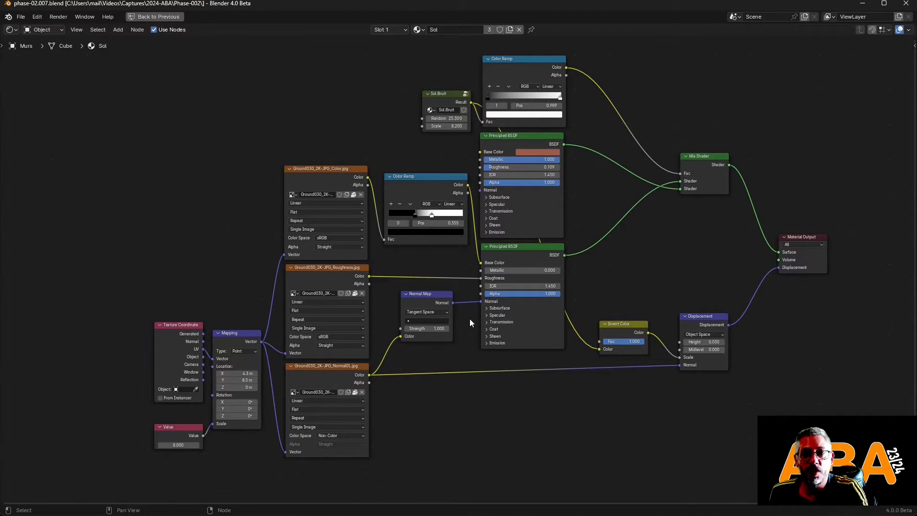
pyautogui.hotkey('ctrl', 'space')
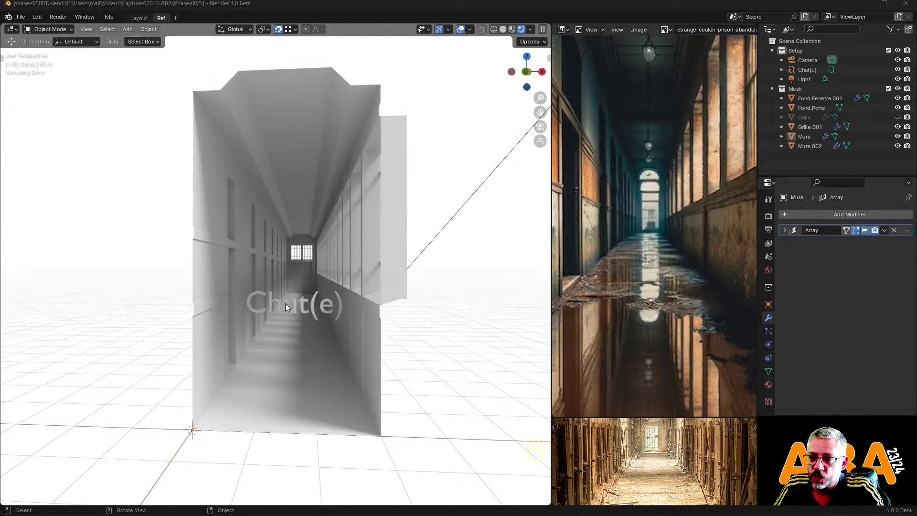
# Step: Compare the inside of the untextured corridor in Solid, Material Preview, Wireframe and Rendered viewport shading
pyautogui.scroll(6, 287, 307)
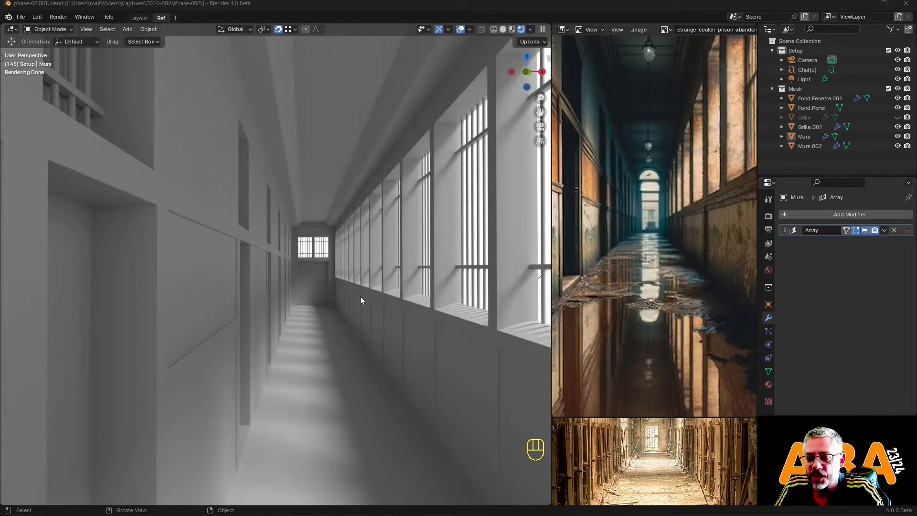
pyautogui.moveTo(372, 270); pyautogui.dragTo(377, 265, button='middle')
pyautogui.press('z')
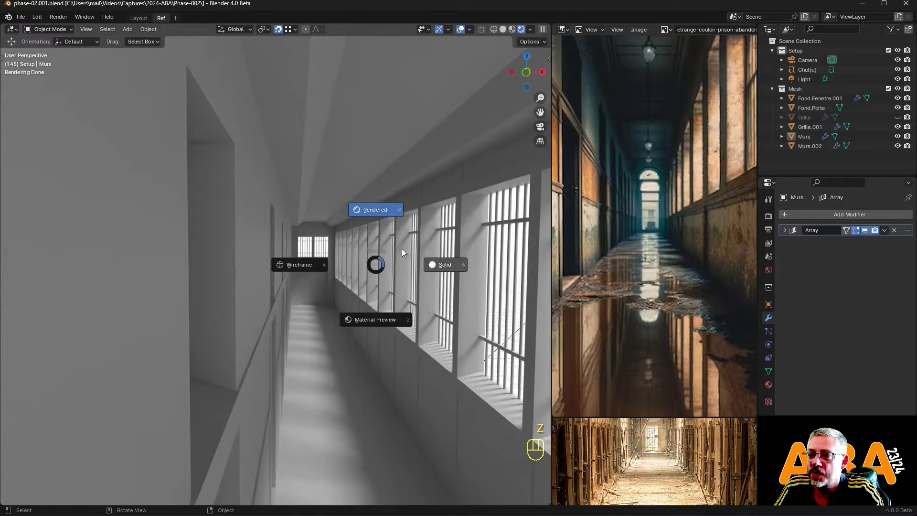
pyautogui.click(297, 267)
pyautogui.press('z')
pyautogui.click(363, 265)
pyautogui.press('z')
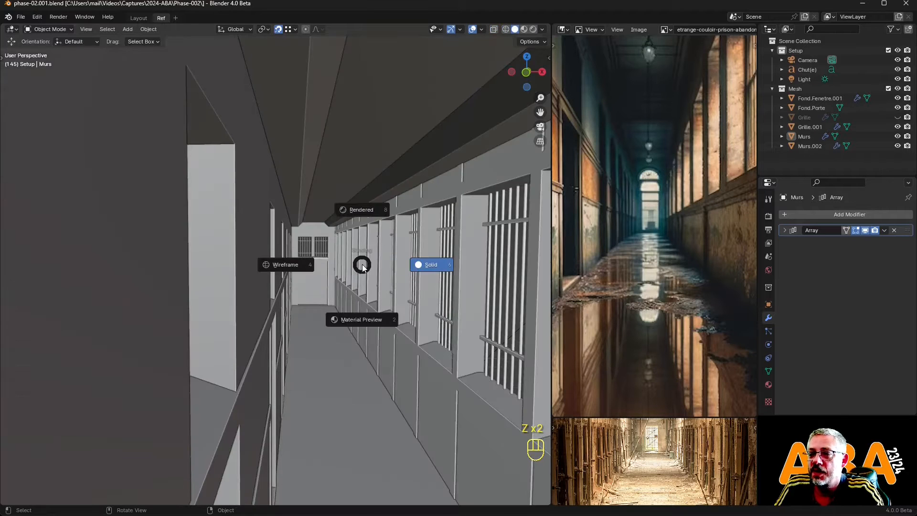
pyautogui.click(359, 320)
pyautogui.press('z')
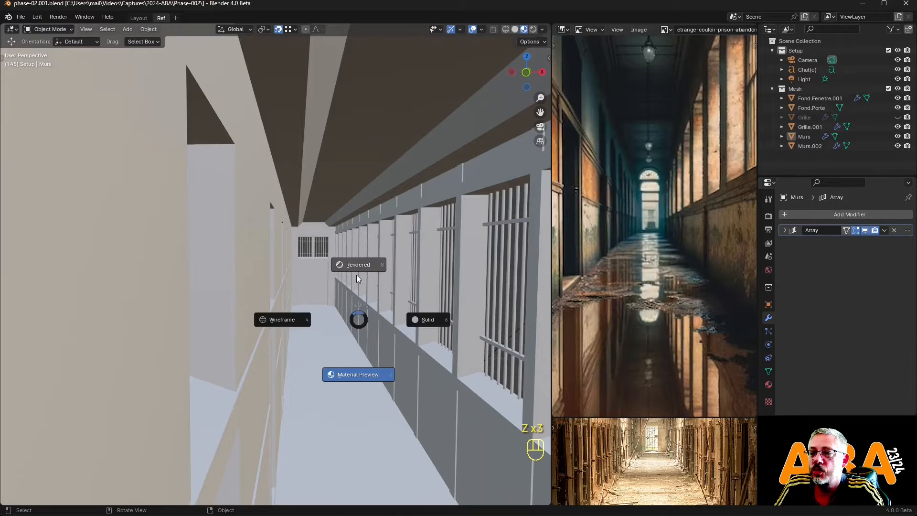
pyautogui.click(360, 264)
pyautogui.moveTo(360, 263); pyautogui.dragTo(351, 302, button='middle')
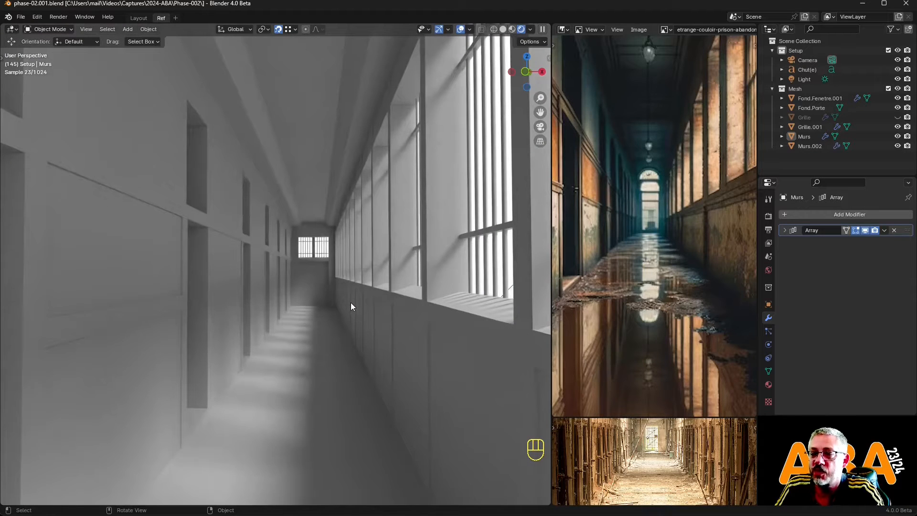
pyautogui.press('z')
pyautogui.click(417, 307)
pyautogui.press('z')
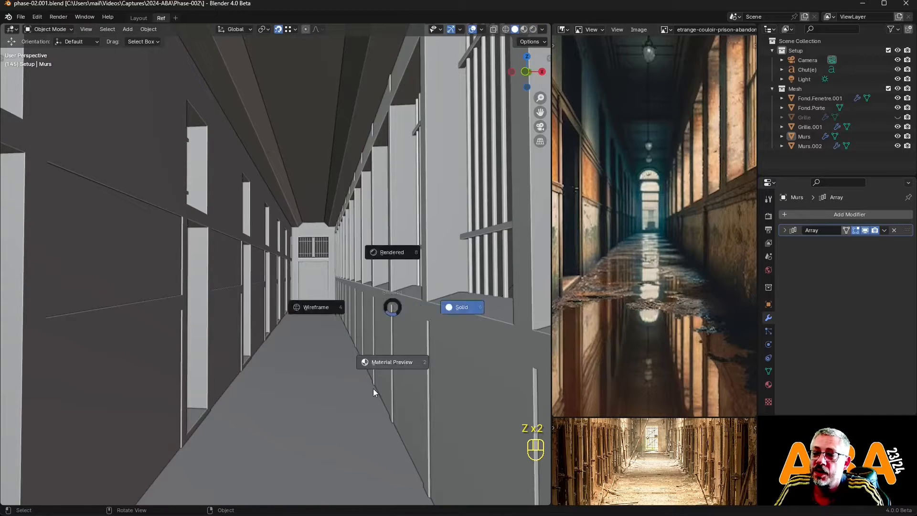
pyautogui.click(374, 389)
pyautogui.press('z')
pyautogui.click(145, 272)
pyautogui.press('z')
pyautogui.click(302, 157)
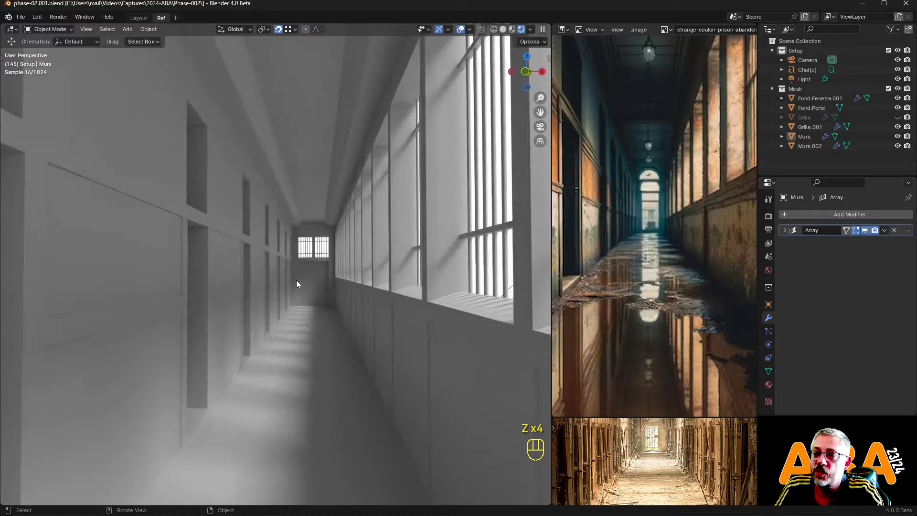
# Step: Return the viewport to Solid shading and select the corridor object Murs
pyautogui.press('z')
pyautogui.click(364, 299)
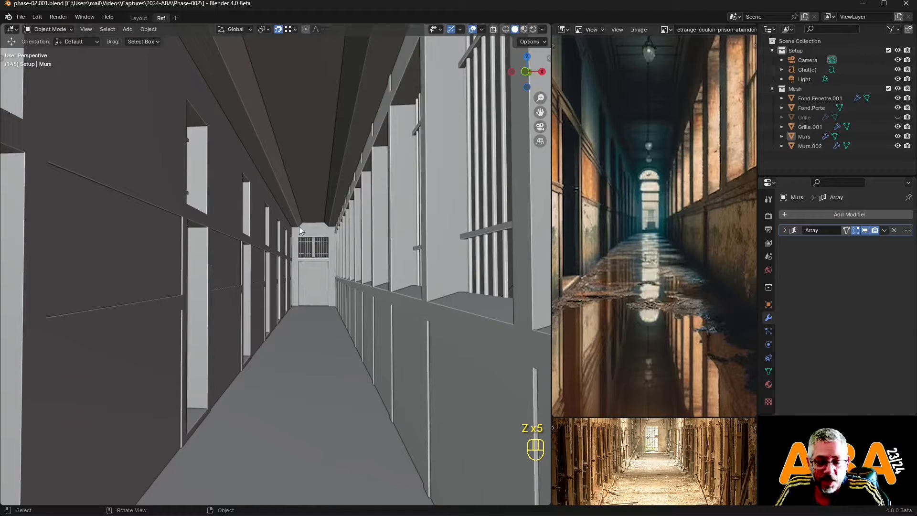
pyautogui.click(311, 201)
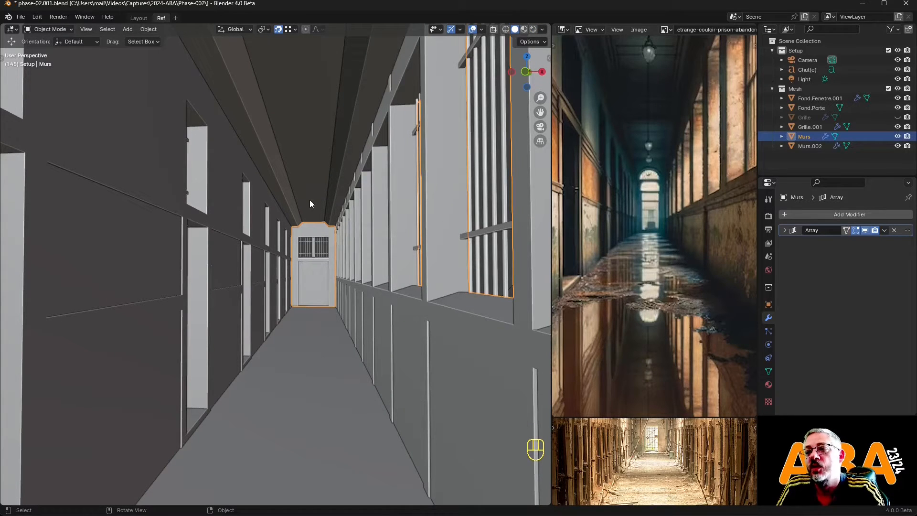
pyautogui.moveTo(261, 351); pyautogui.dragTo(300, 344, button='middle')
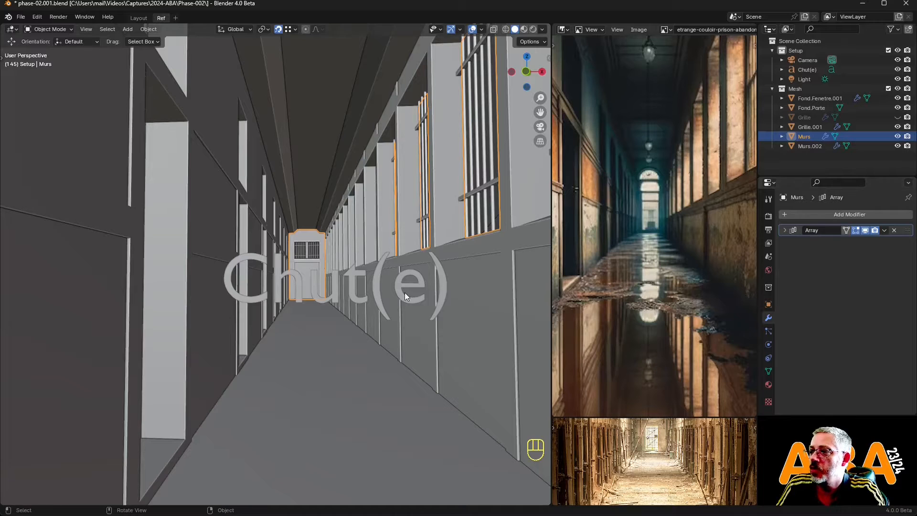
# Step: Try to apply the Array modifier of Murs from Edit Mode, and bring up the same option in Object Mode
pyautogui.press('Tab')
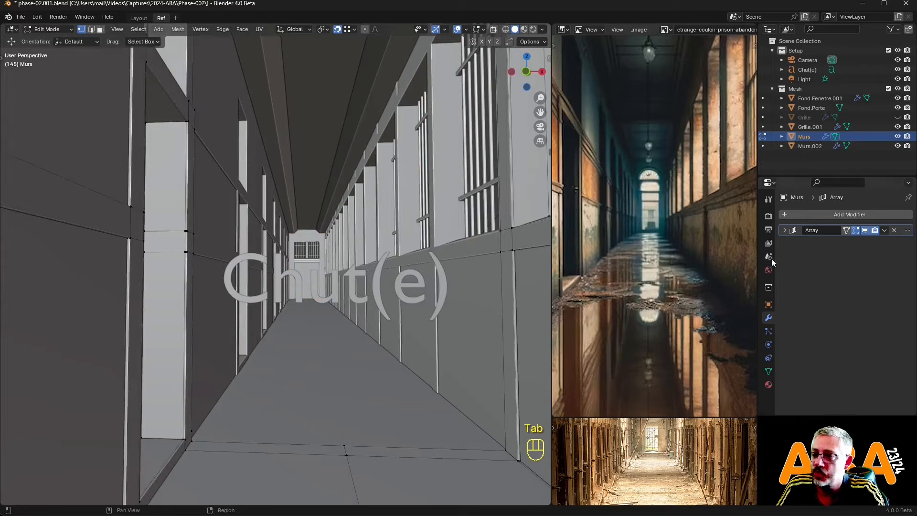
pyautogui.click(885, 230)
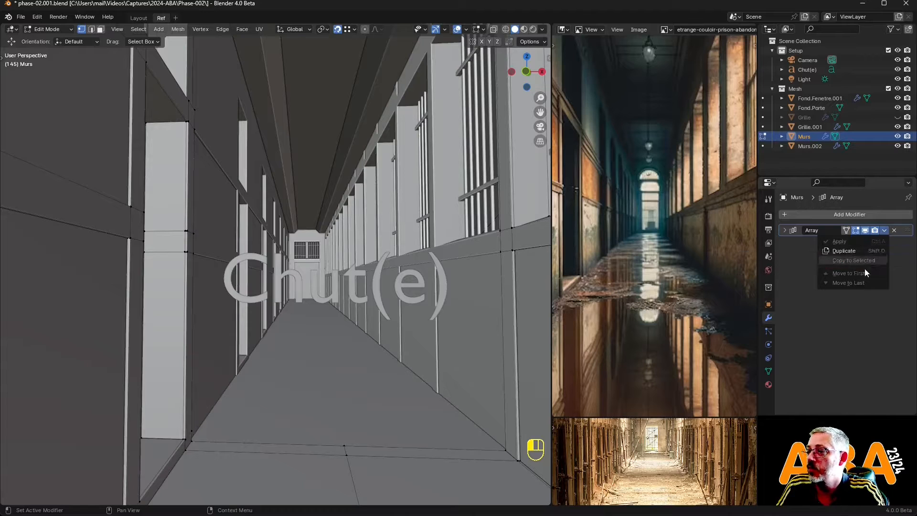
pyautogui.click(885, 230)
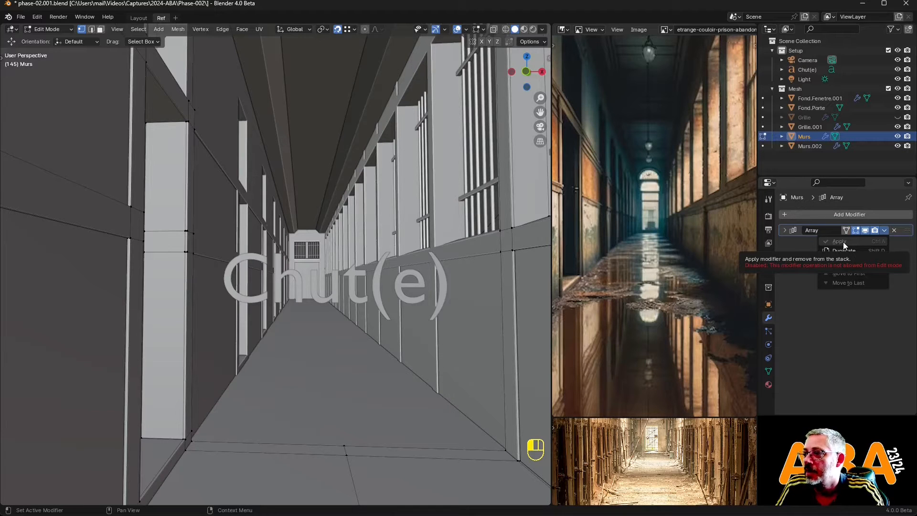
pyautogui.press('Tab')
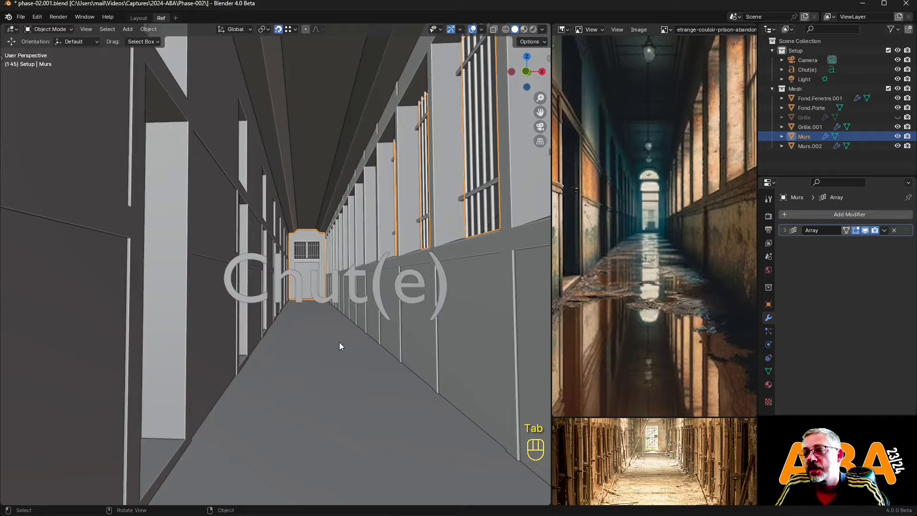
pyautogui.click(885, 230)
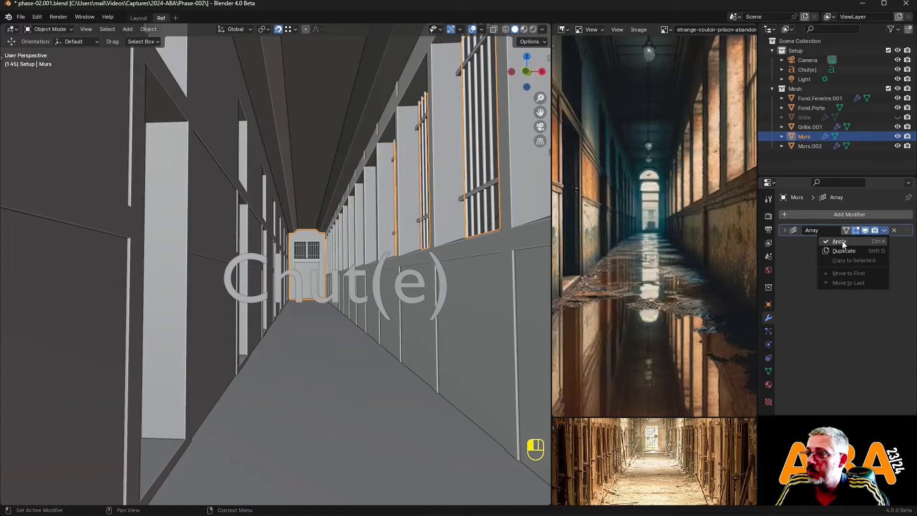
# Step: Convert Murs to a mesh so that its Array becomes real geometry, and open it in Edit Mode
pyautogui.rightClick(317, 327)
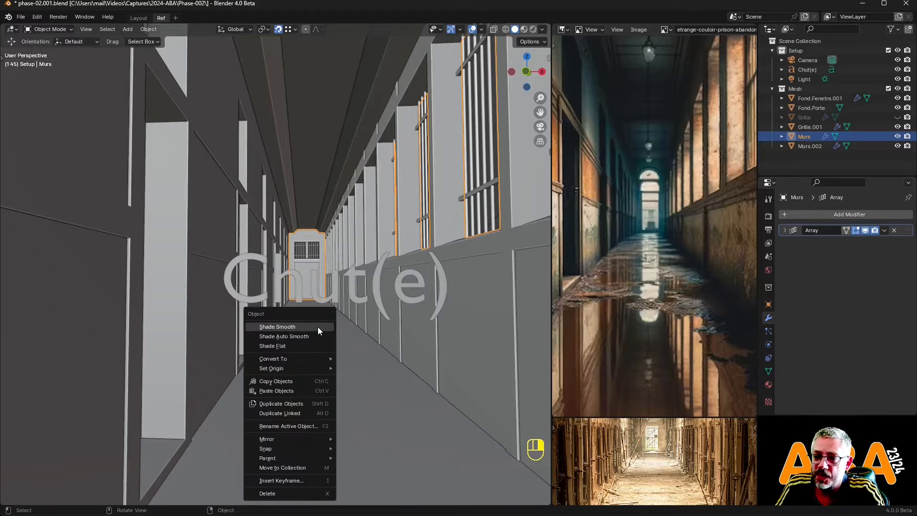
pyautogui.moveTo(311, 359)
pyautogui.click(371, 367)
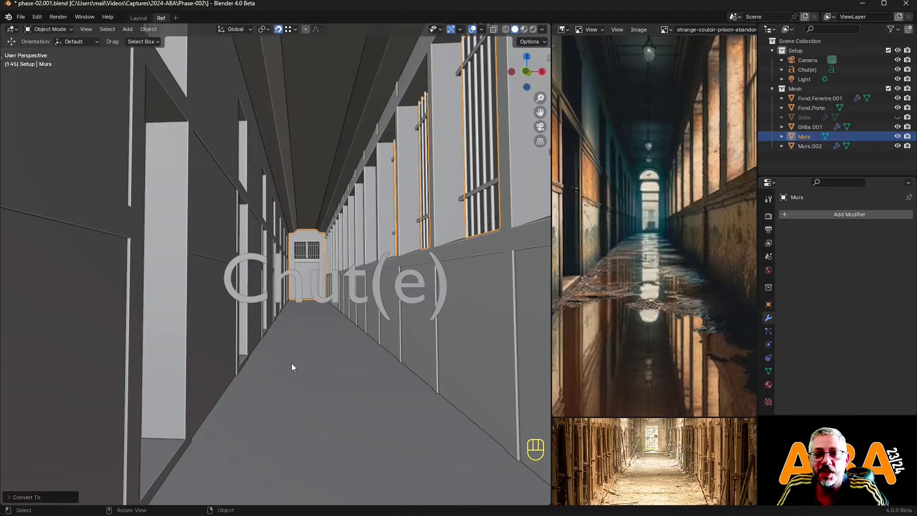
pyautogui.press('Tab')
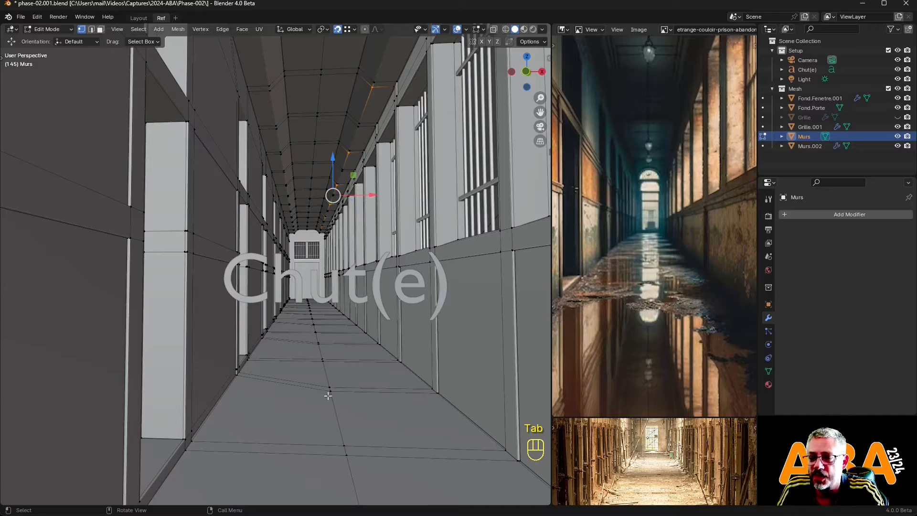
# Step: Examine the converted Murs mesh along the corridor, alternating between Object Mode and Edit Mode
pyautogui.moveTo(323, 408); pyautogui.dragTo(343, 342, button='middle')
pyautogui.press('Tab')
pyautogui.press('Tab')
pyautogui.press('Tab')
pyautogui.press('Tab')
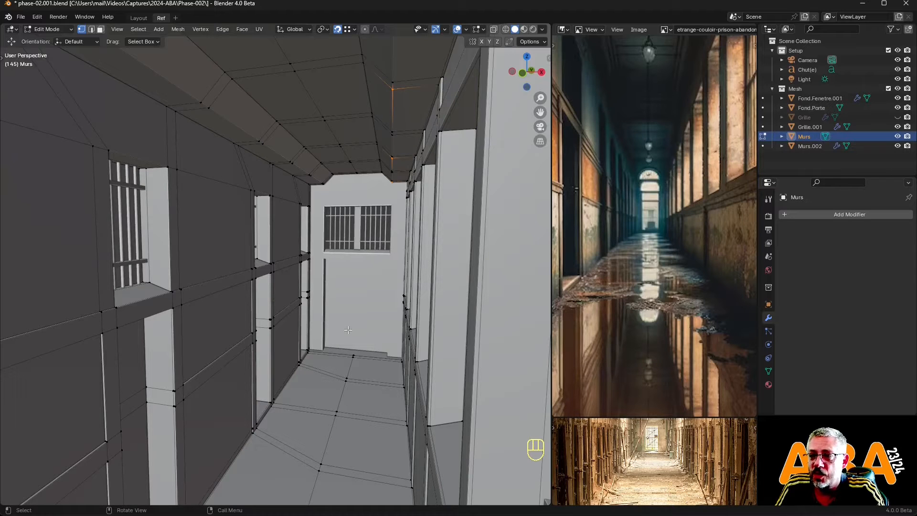
# Step: Leave Murs, select the end wall object Fond.Porte and open it in Edit Mode close to the door
pyautogui.press('Tab')
pyautogui.click(356, 189)
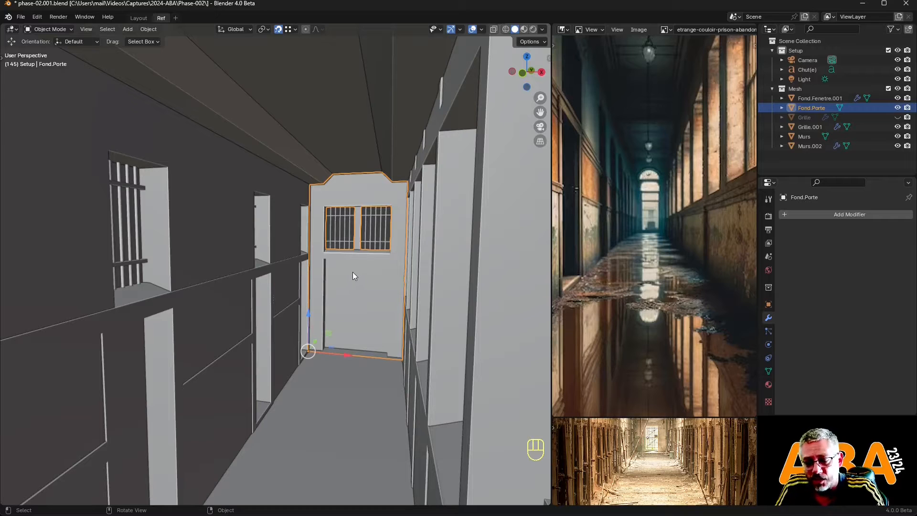
pyautogui.press('Tab')
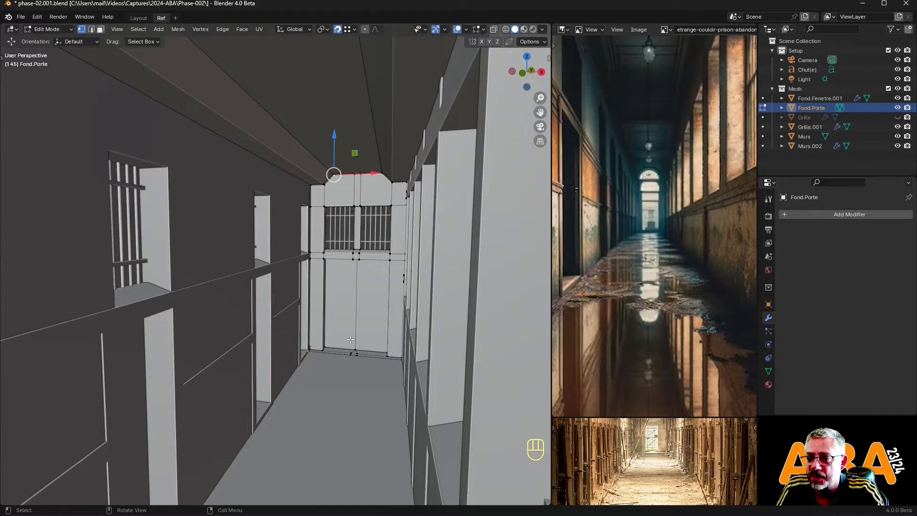
pyautogui.moveTo(354, 345); pyautogui.dragTo(325, 332, button='middle')
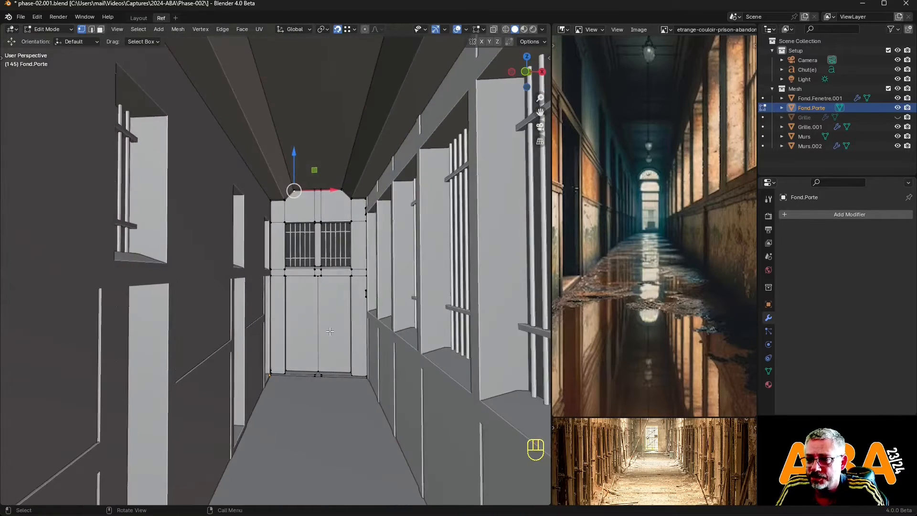
pyautogui.scroll(3, 325, 332)
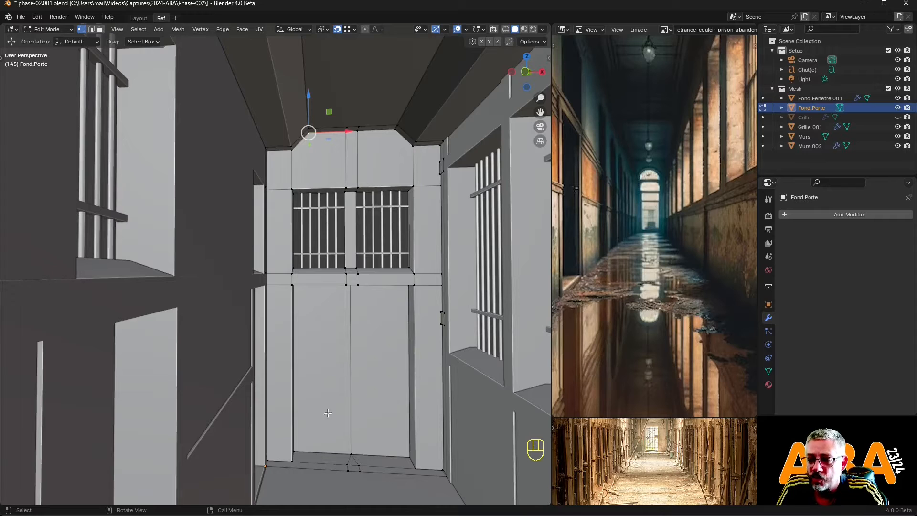
# Step: In face selection, select and frame the small triangular face at the foot of the Fond.Porte door
pyautogui.press('3')
pyautogui.click(324, 390)
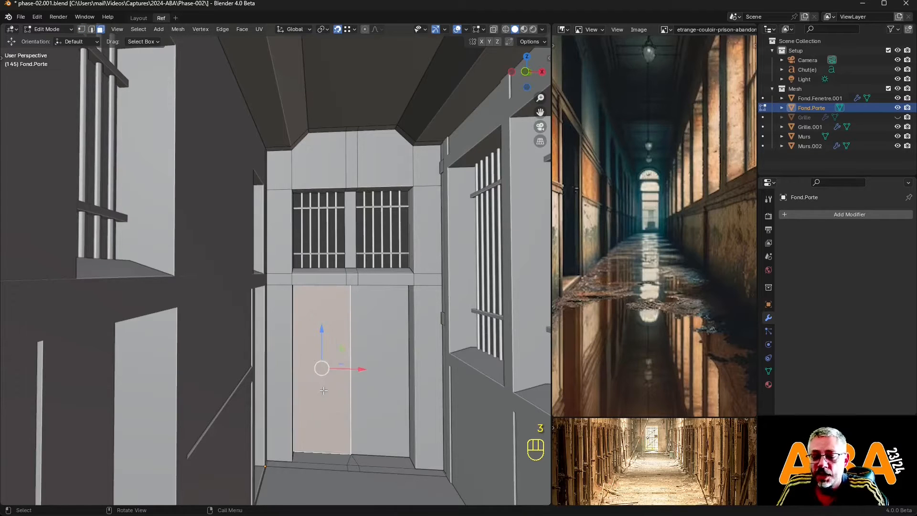
pyautogui.press('KP_Decimal')
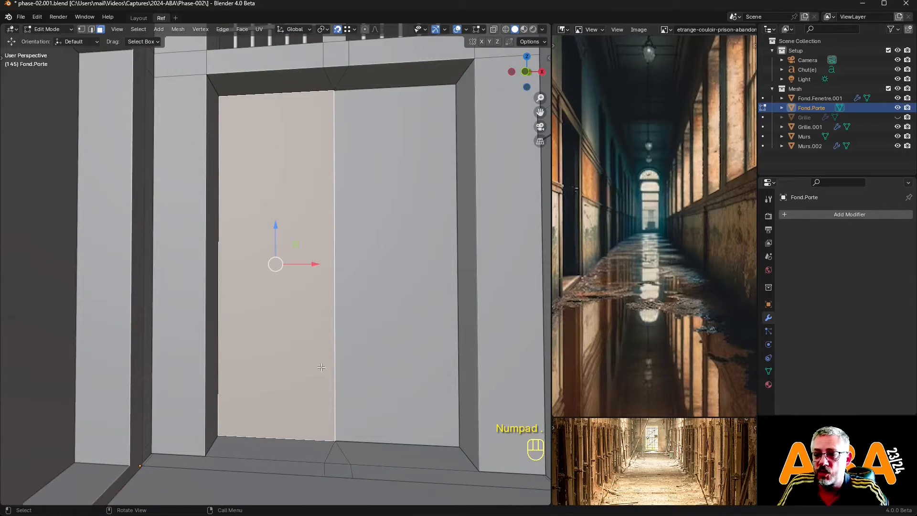
pyautogui.moveTo(341, 381); pyautogui.dragTo(342, 395, button='middle')
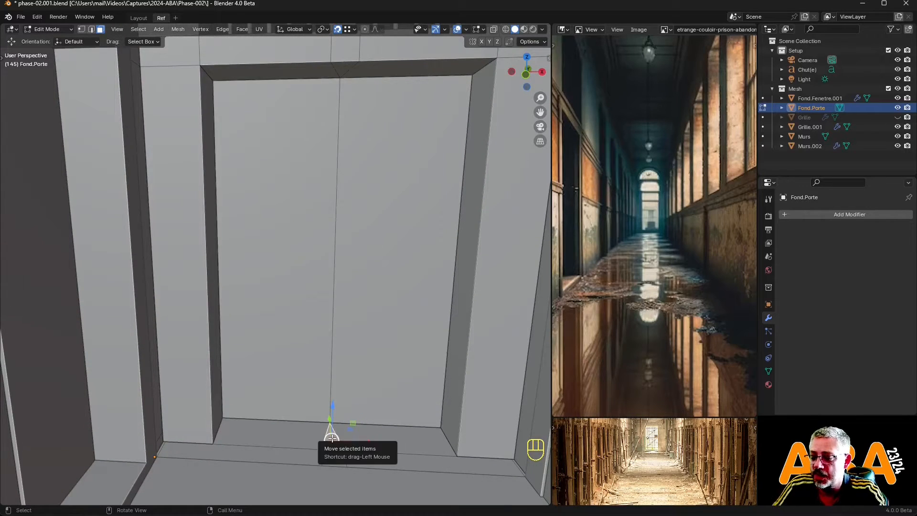
pyautogui.press('KP_Decimal')
pyautogui.scroll(-8, 333, 438)
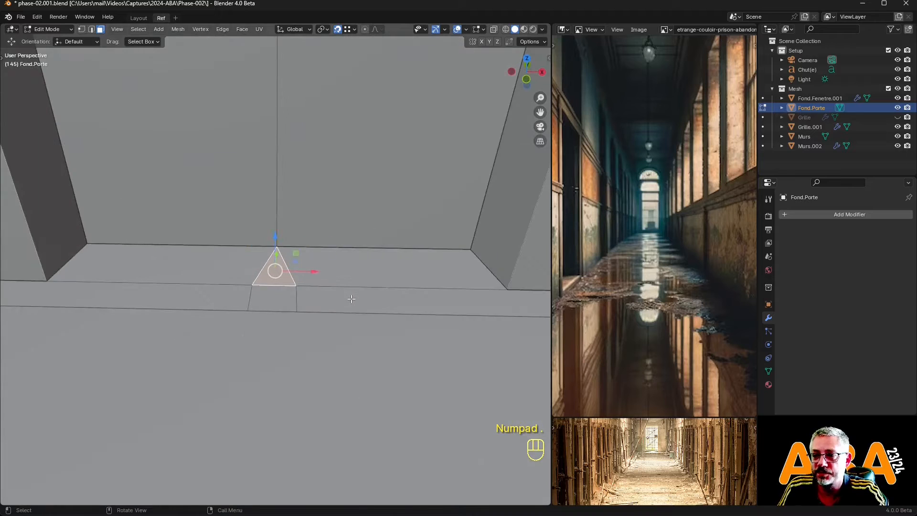
pyautogui.moveTo(351, 298); pyautogui.dragTo(342, 320, button='middle')
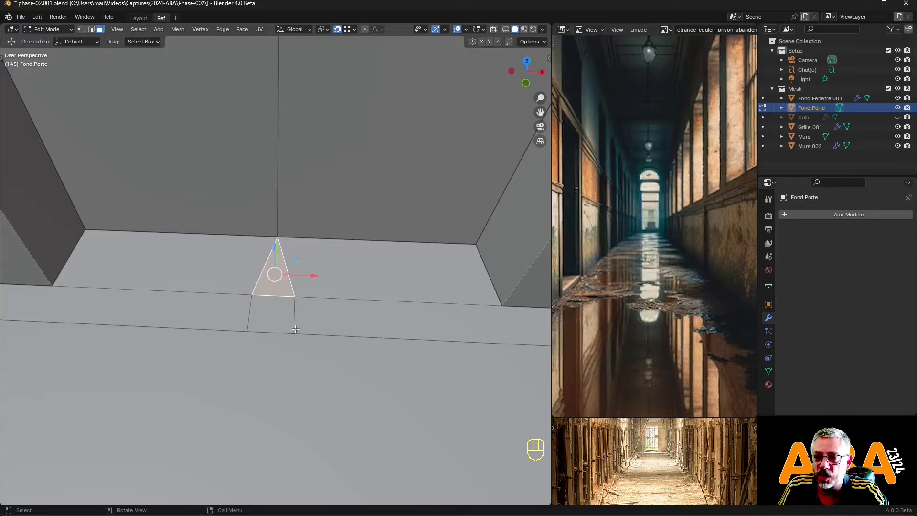
pyautogui.keyDown('ctrl'); pyautogui.moveTo(276, 300); pyautogui.dragTo(279, 334, button='middle'); pyautogui.keyUp('ctrl')
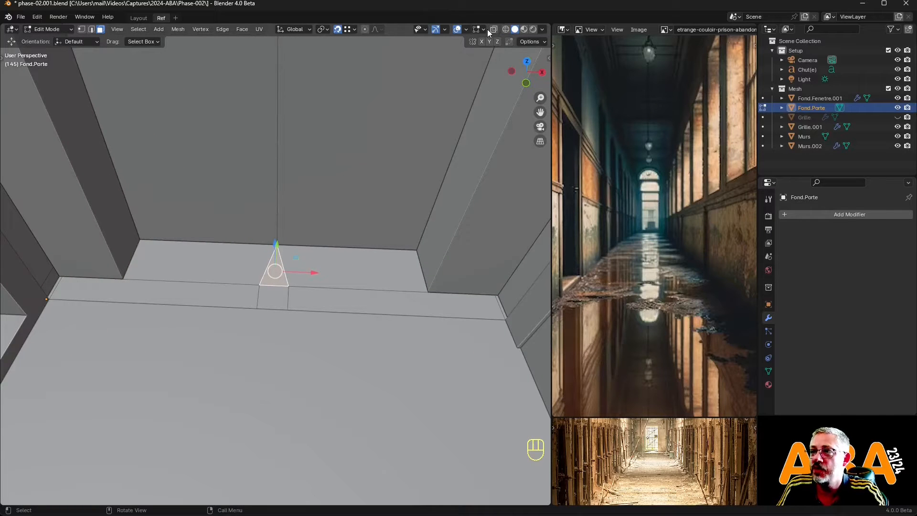
# Step: Enable the Wireframe overlay and merge the two base vertices of the triangular face at the door's foot At Center
pyautogui.click(466, 30)
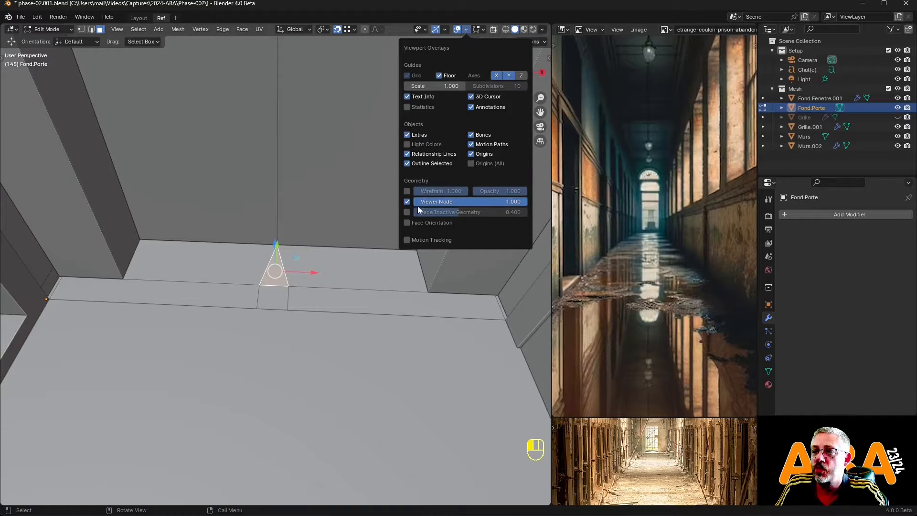
pyautogui.click(407, 191)
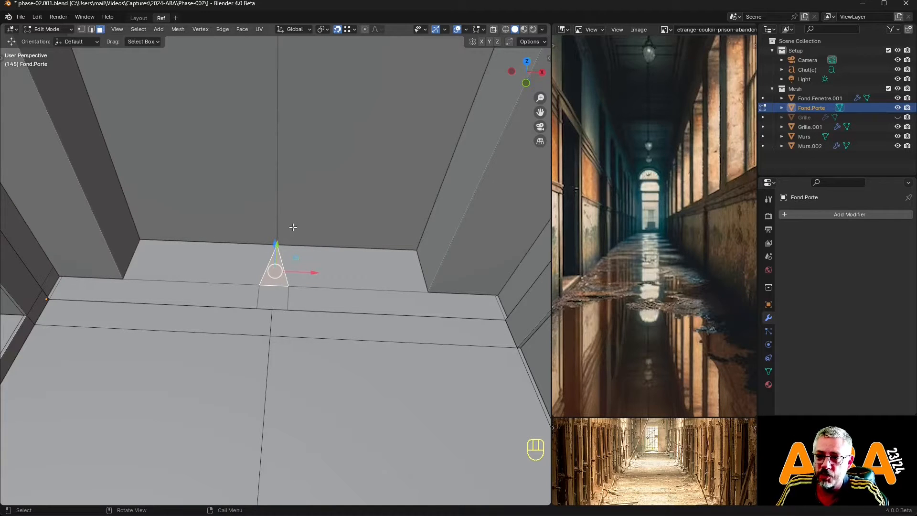
pyautogui.press('1')
pyautogui.click(260, 285)
pyautogui.keyDown('shift'); pyautogui.click(294, 285); pyautogui.keyUp('shift')
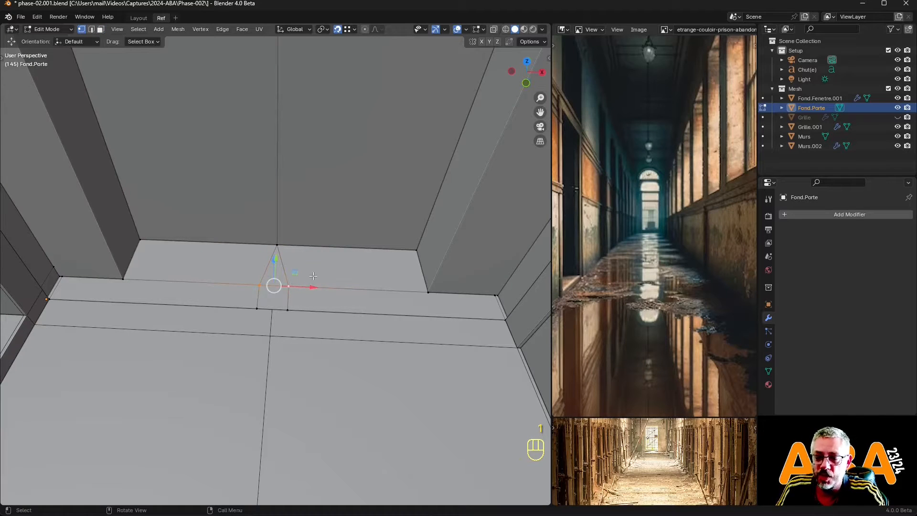
pyautogui.rightClick(305, 259)
pyautogui.moveTo(275, 431)
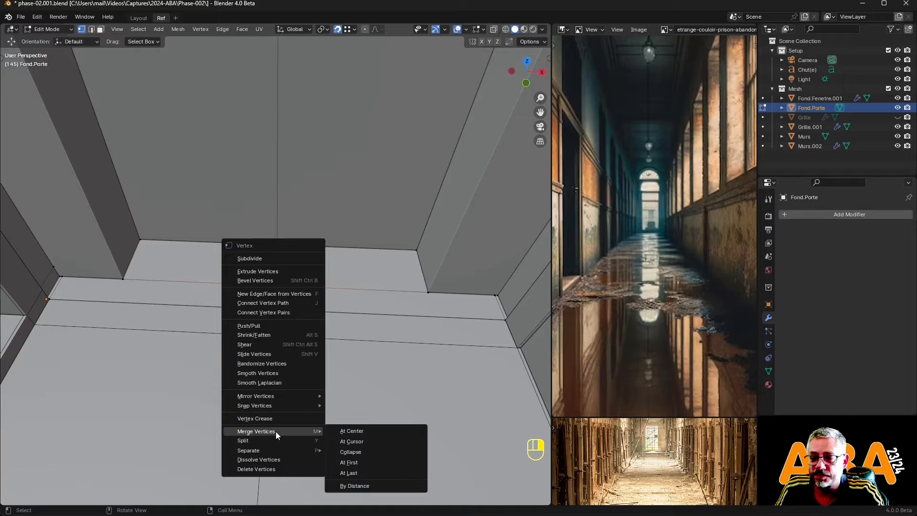
pyautogui.click(372, 430)
# Step: Select the two neighbouring vertices on the front edge of the door threshold and repeat the last merge on them
pyautogui.click(258, 308)
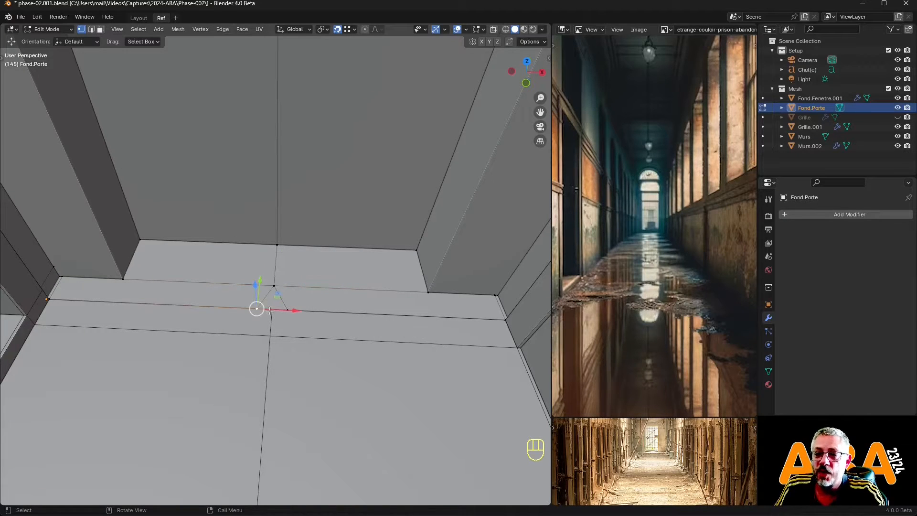
pyautogui.keyDown('shift'); pyautogui.click(289, 310); pyautogui.keyUp('shift')
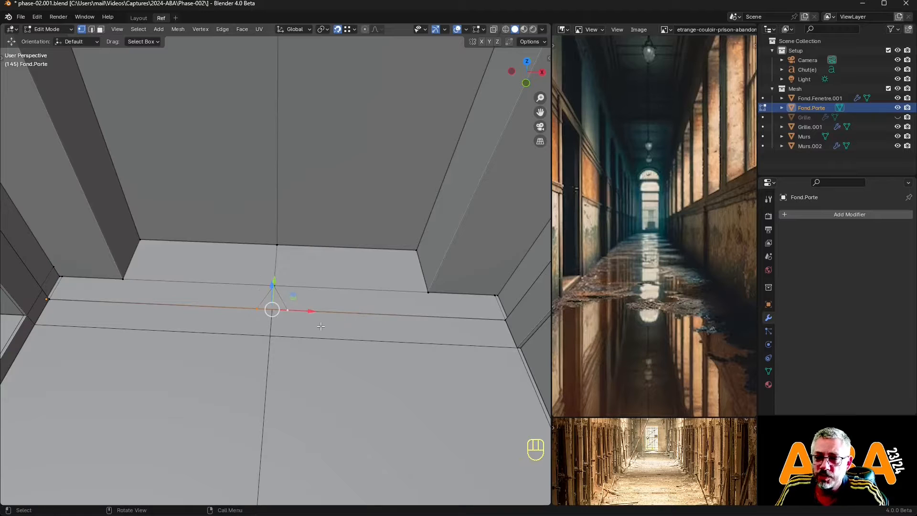
pyautogui.click(37, 17)
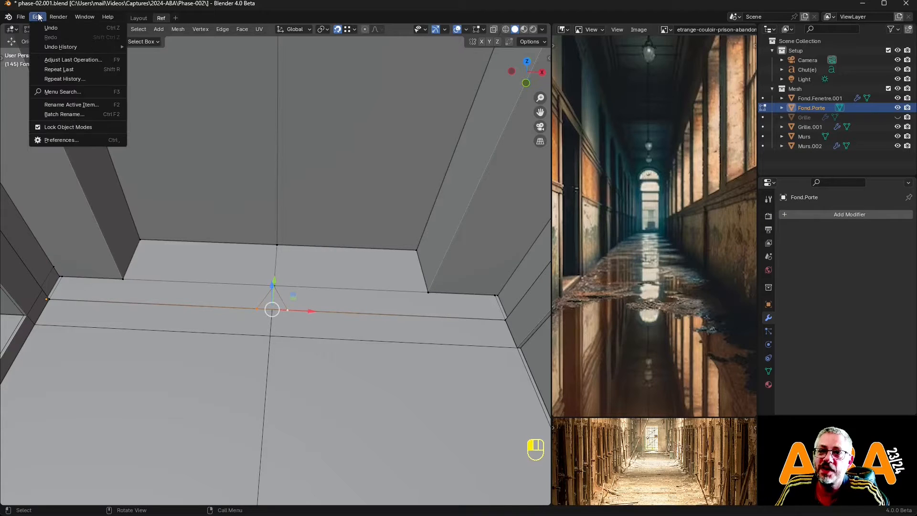
pyautogui.click(79, 72)
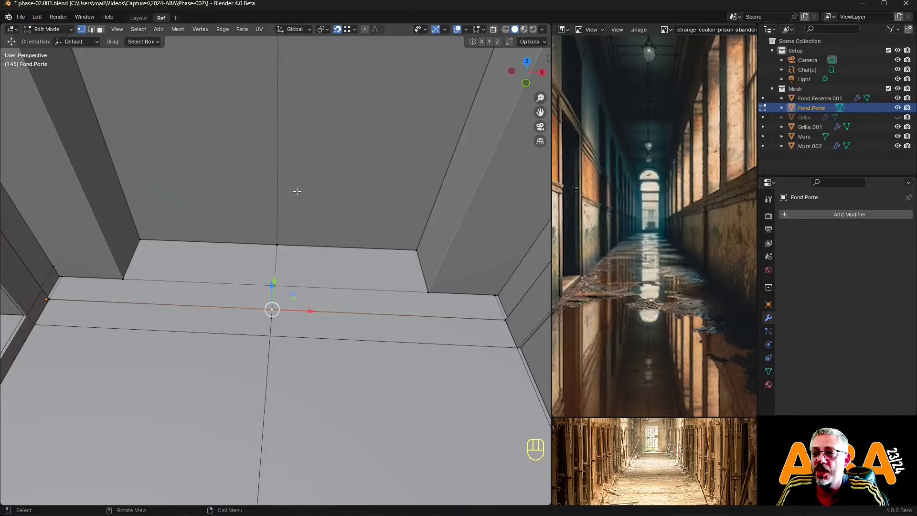
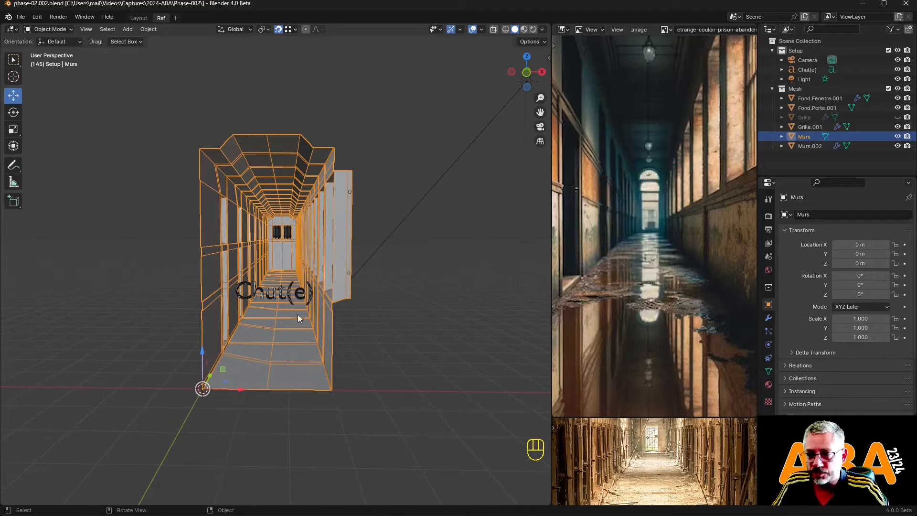
# Step: Hide the Chut(e) text object, then select Murs inside the corridor and open it in Edit Mode
pyautogui.click(898, 69)
pyautogui.click(397, 273)
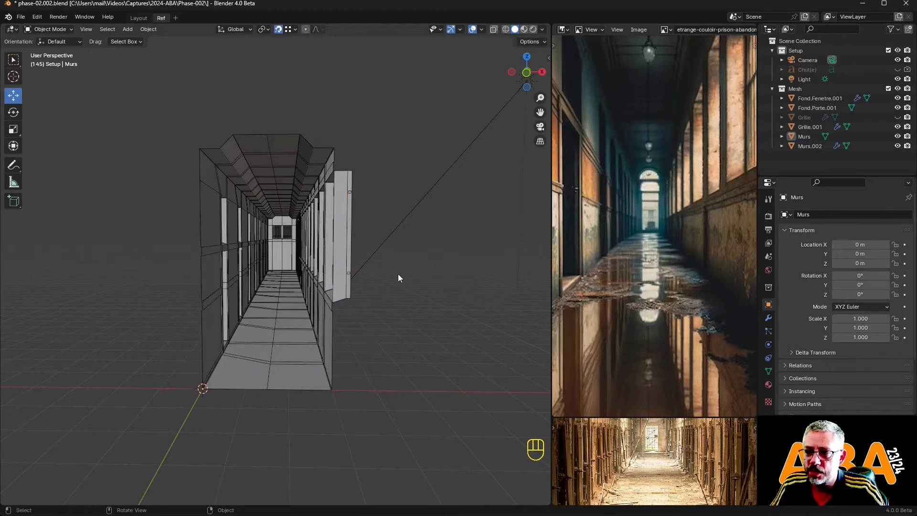
pyautogui.scroll(4, 398, 274)
pyautogui.moveTo(363, 292); pyautogui.dragTo(357, 297, button='middle')
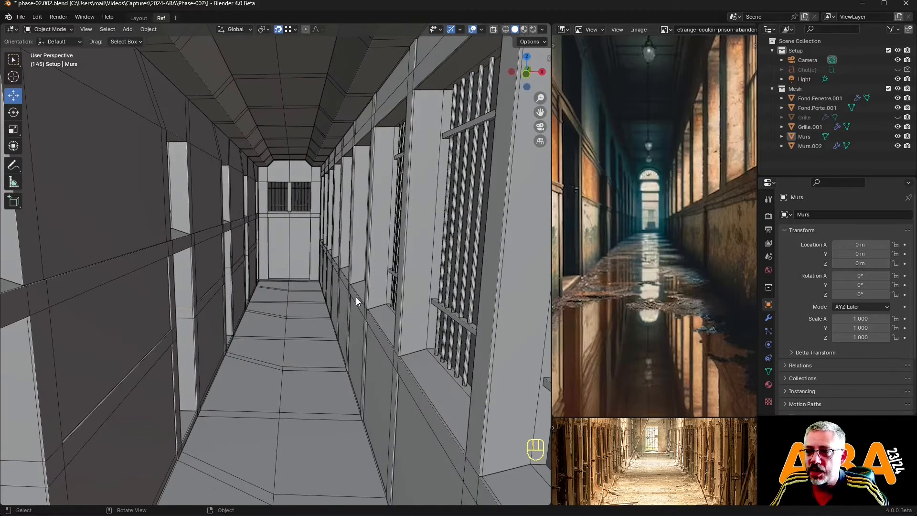
pyautogui.click(302, 319)
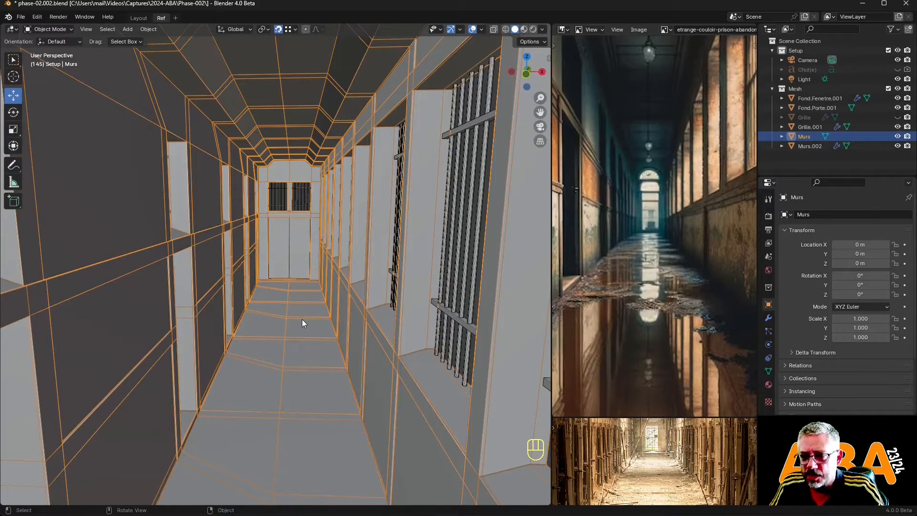
pyautogui.press('Tab')
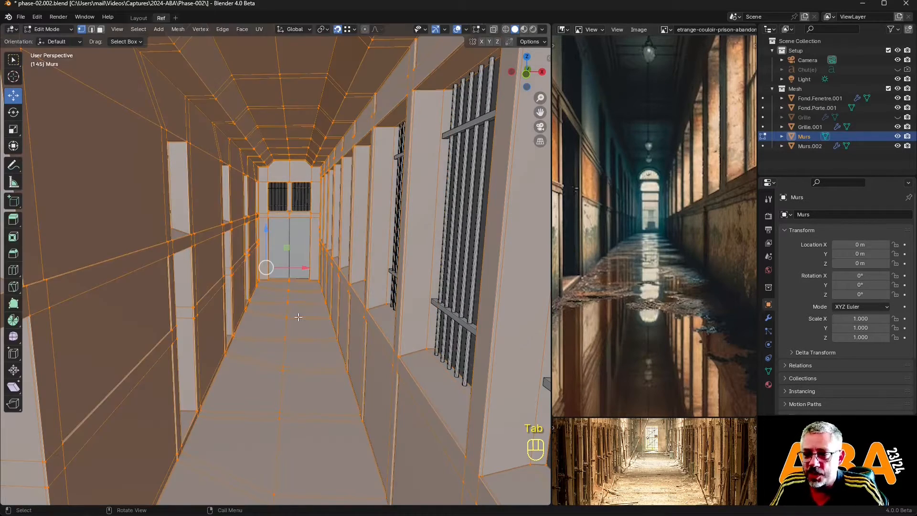
# Step: In the materials of Murs, darken the Plafond material's Base Color to a Value of 0.074
pyautogui.scroll(-3, 291, 330)
pyautogui.scroll(-1, 321, 337)
pyautogui.scroll(1, 349, 341)
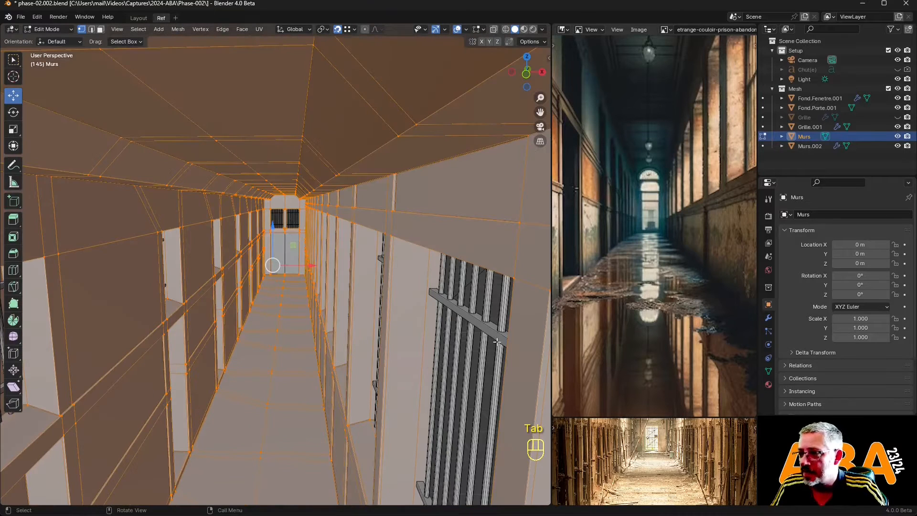
pyautogui.click(768, 386)
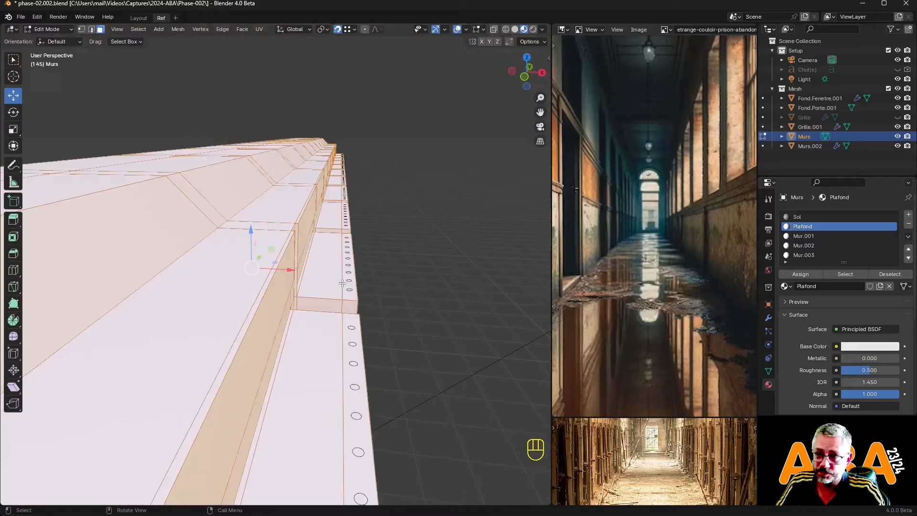
pyautogui.scroll(3, 346, 291)
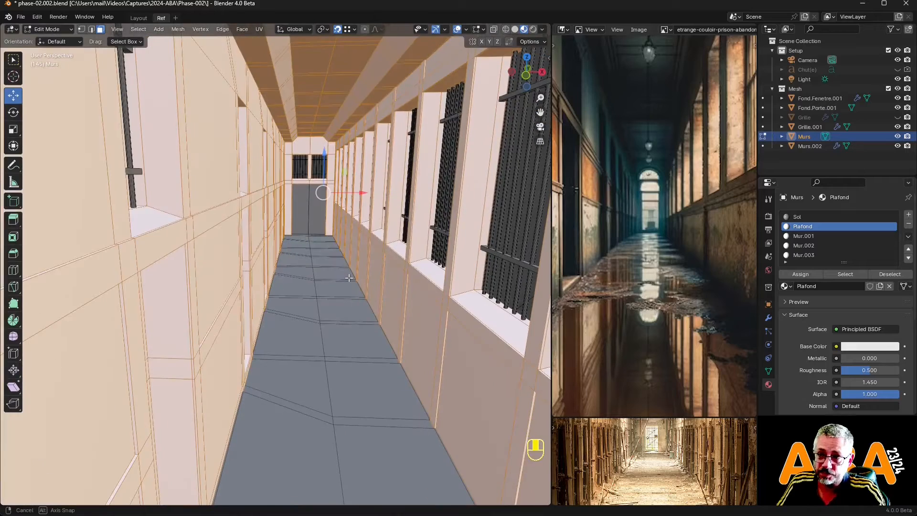
pyautogui.scroll(-1, 346, 291)
pyautogui.click(409, 193)
pyautogui.moveTo(407, 198); pyautogui.dragTo(407, 194, button='middle')
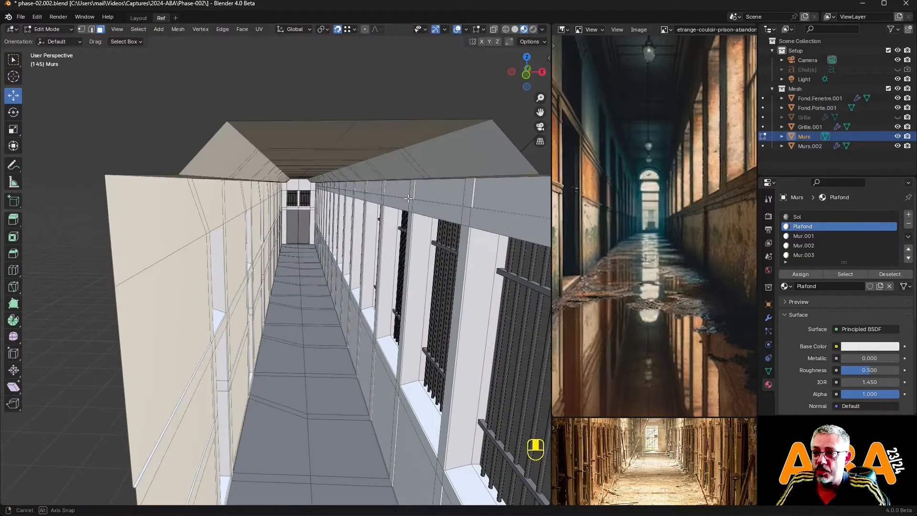
pyautogui.click(868, 349)
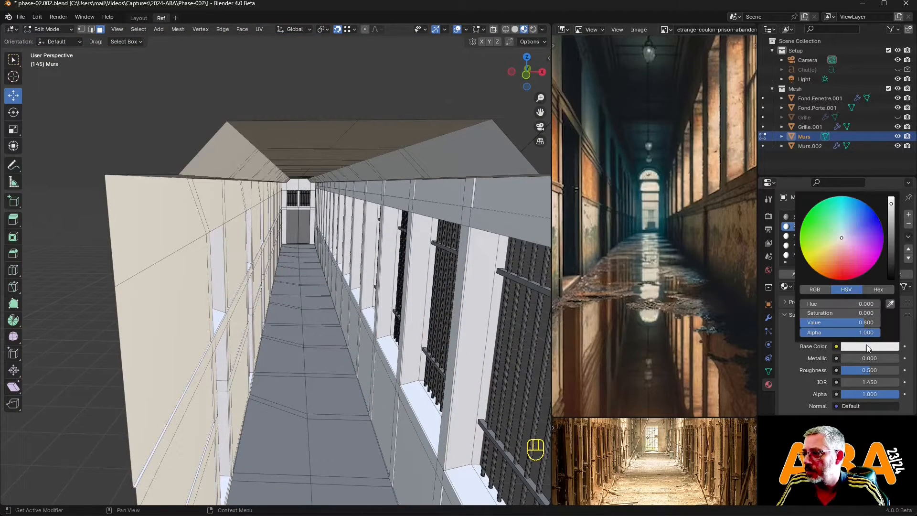
pyautogui.moveTo(892, 199); pyautogui.dragTo(891, 254)
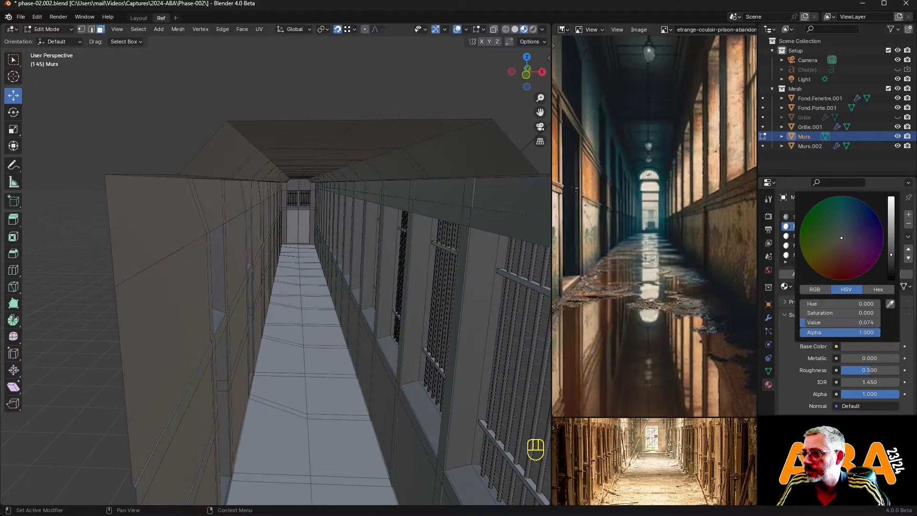
pyautogui.moveTo(373, 316); pyautogui.dragTo(372, 314, button='middle')
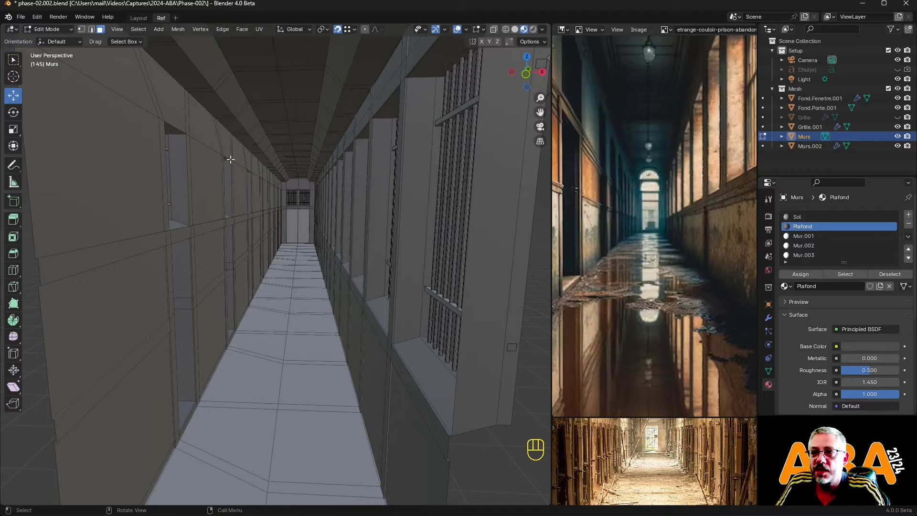
pyautogui.moveTo(206, 161); pyautogui.dragTo(215, 173, button='middle')
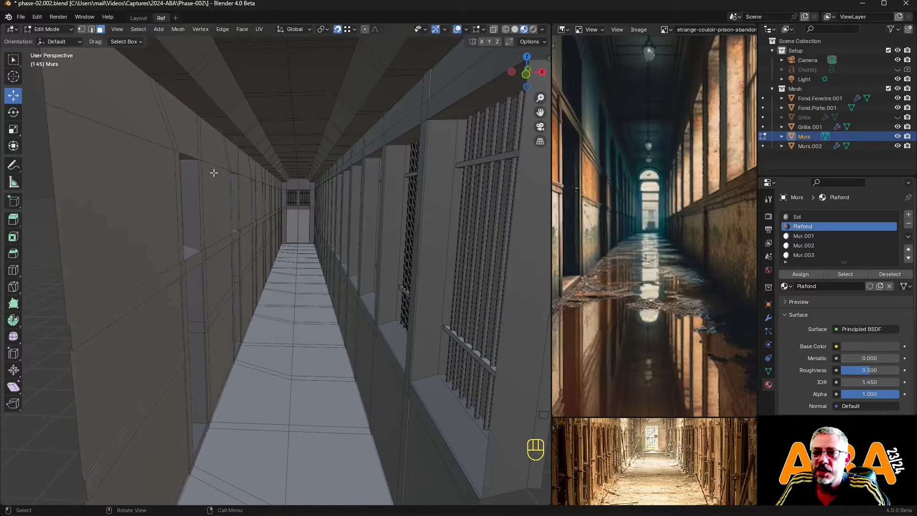
pyautogui.click(142, 293)
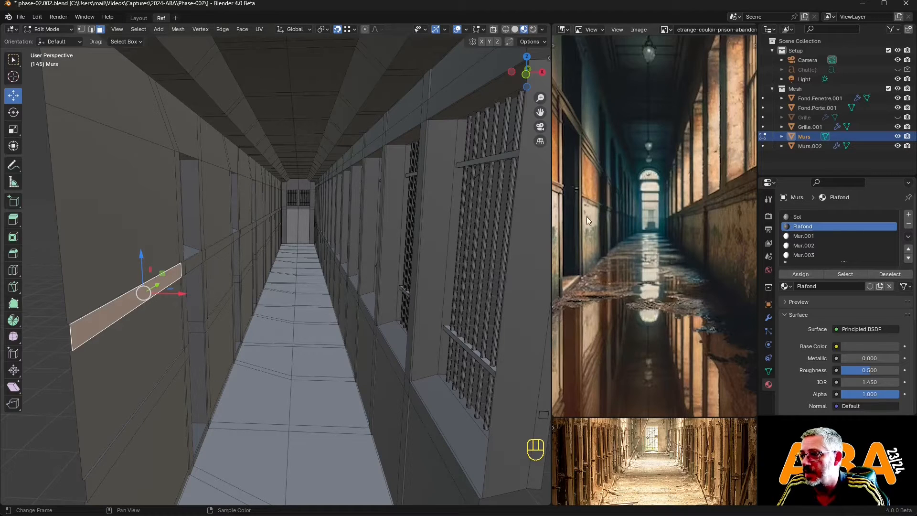
pyautogui.click(806, 235)
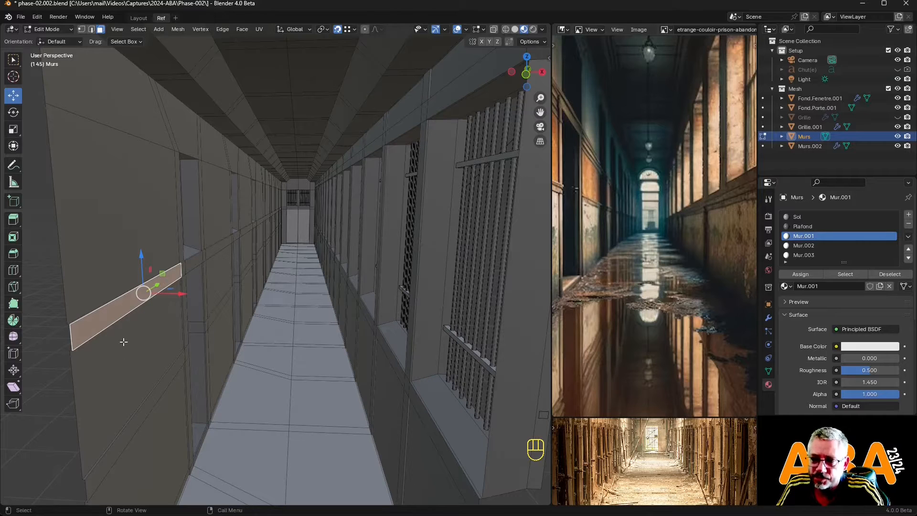
pyautogui.click(147, 349)
pyautogui.keyDown('shift'); pyautogui.click(136, 343); pyautogui.keyUp('shift')
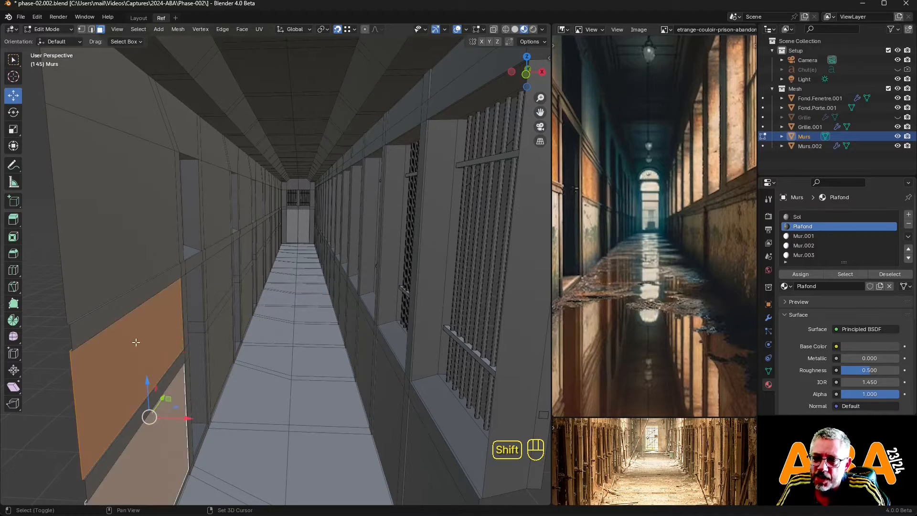
# Step: Select the upper part of the left corridor wall with Linked Flat Faces and add the adjoining narrow faces in the far corner
pyautogui.click(125, 234)
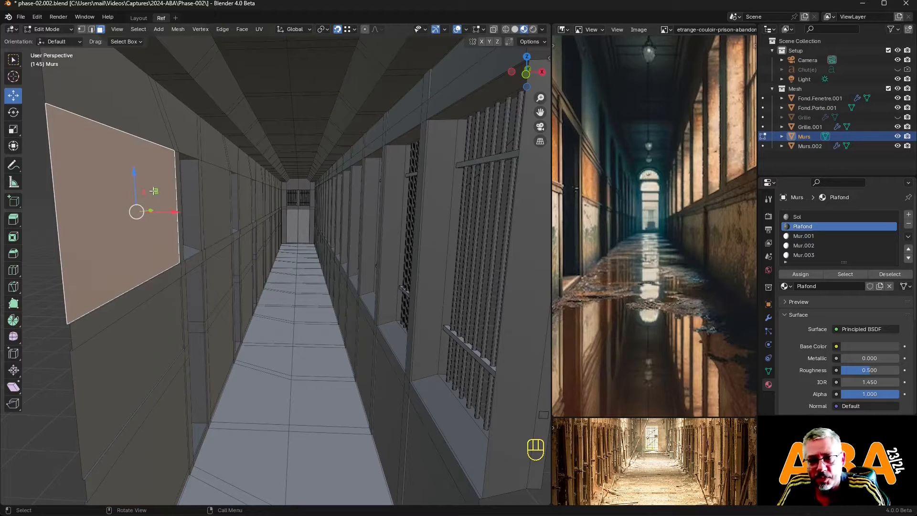
pyautogui.press('q')
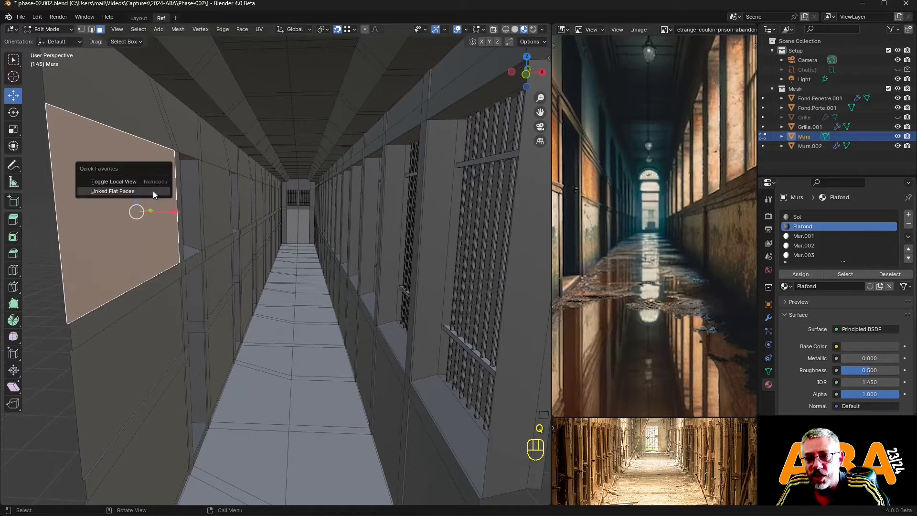
pyautogui.click(116, 190)
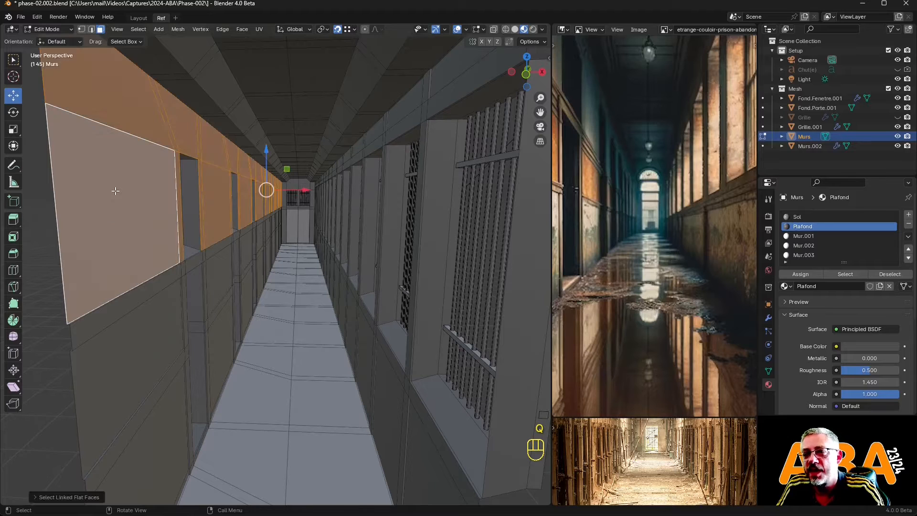
pyautogui.keyDown('alt'); pyautogui.middleClick(288, 197); pyautogui.keyUp('alt')
pyautogui.scroll(11, 272, 272)
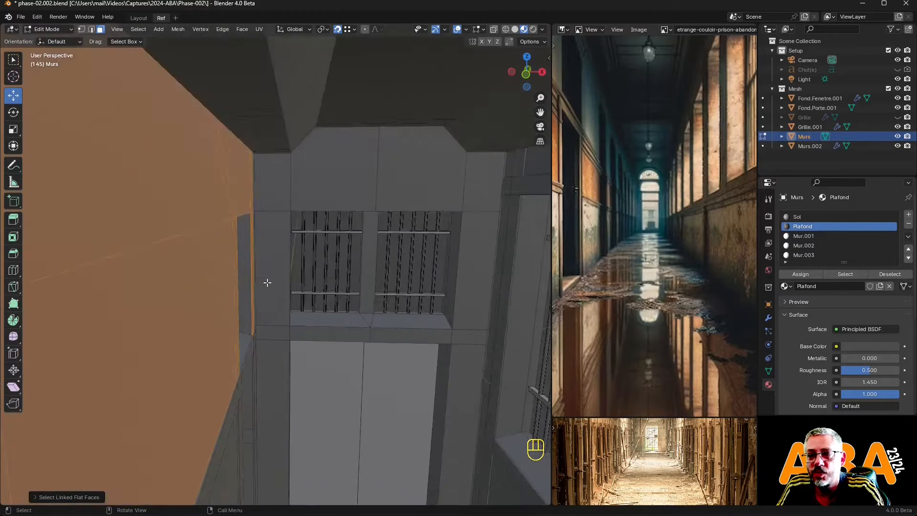
pyautogui.moveTo(267, 282); pyautogui.dragTo(220, 180, button='middle')
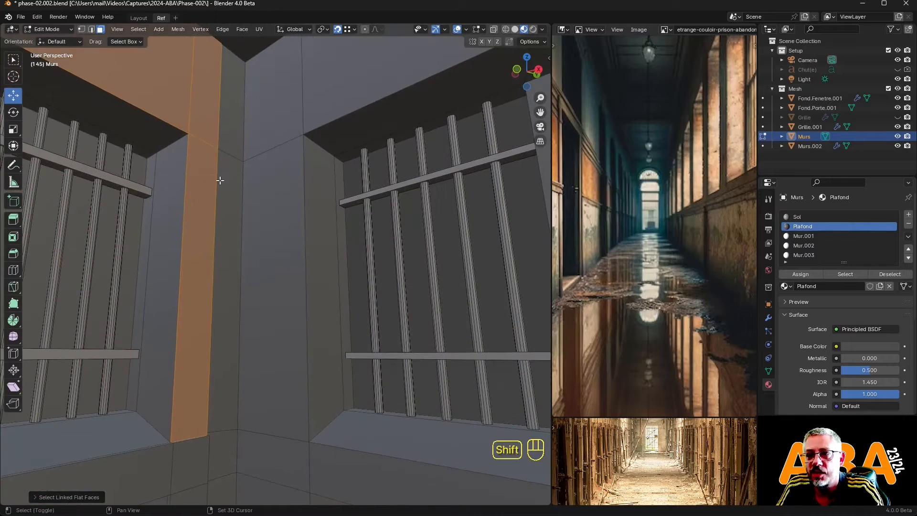
pyautogui.keyDown('shift'); pyautogui.click(236, 102); pyautogui.keyUp('shift')
pyautogui.keyDown('shift'); pyautogui.click(227, 249); pyautogui.keyUp('shift')
pyautogui.moveTo(233, 274); pyautogui.dragTo(211, 241, button='middle')
pyautogui.keyDown('shift'); pyautogui.click(213, 222); pyautogui.keyUp('shift')
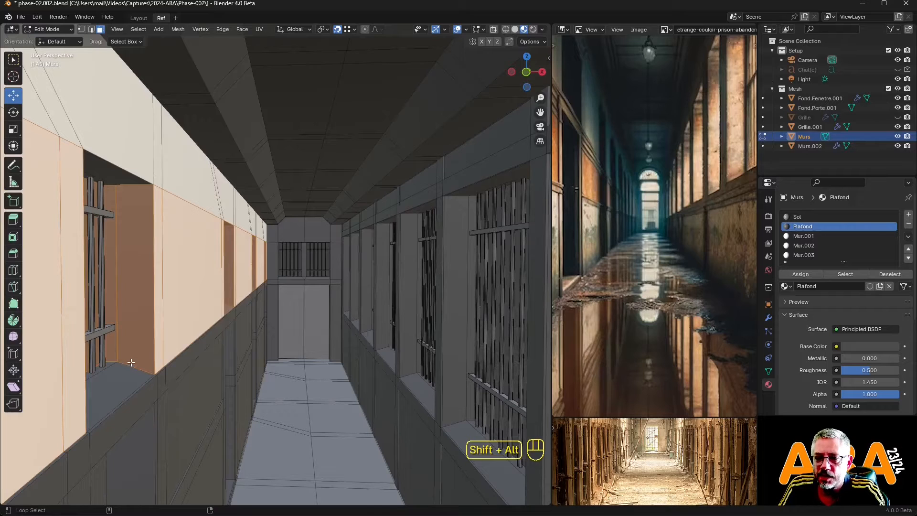
# Step: Extend the selection with the reveal, sill and inner frame face loops of successive left-wall windows, working from the far end toward the corridor's open end
pyautogui.keyDown('alt'); pyautogui.keyDown('shift'); pyautogui.click(131, 363); pyautogui.keyUp('shift'); pyautogui.keyUp('alt')
pyautogui.keyDown('alt'); pyautogui.keyDown('shift'); pyautogui.click(133, 363); pyautogui.keyUp('shift'); pyautogui.keyUp('alt')
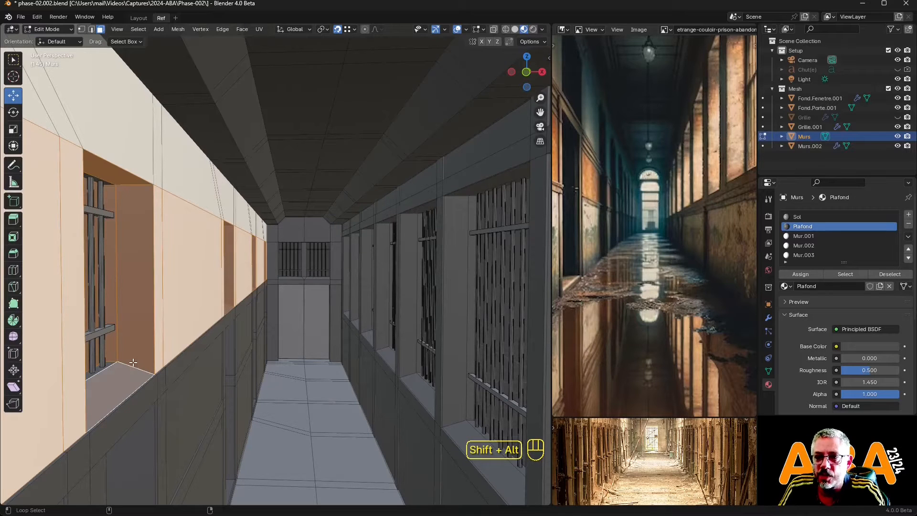
pyautogui.keyDown('alt'); pyautogui.keyDown('shift'); pyautogui.click(112, 360); pyautogui.keyUp('shift'); pyautogui.keyUp('alt')
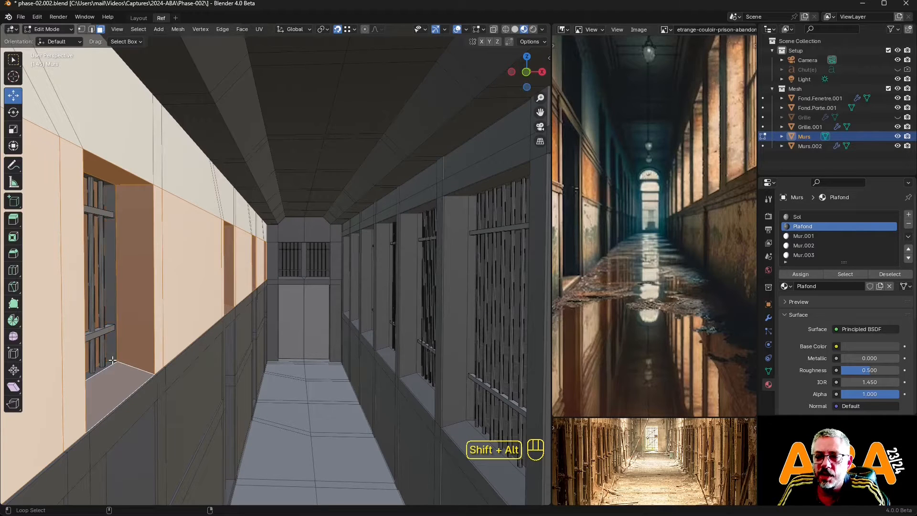
pyautogui.keyDown('alt'); pyautogui.keyDown('shift'); pyautogui.click(112, 360); pyautogui.keyUp('shift'); pyautogui.keyUp('alt')
pyautogui.moveTo(112, 360); pyautogui.dragTo(148, 362, button='middle')
pyautogui.keyDown('alt'); pyautogui.keyDown('shift'); pyautogui.click(125, 346); pyautogui.keyUp('shift'); pyautogui.keyUp('alt')
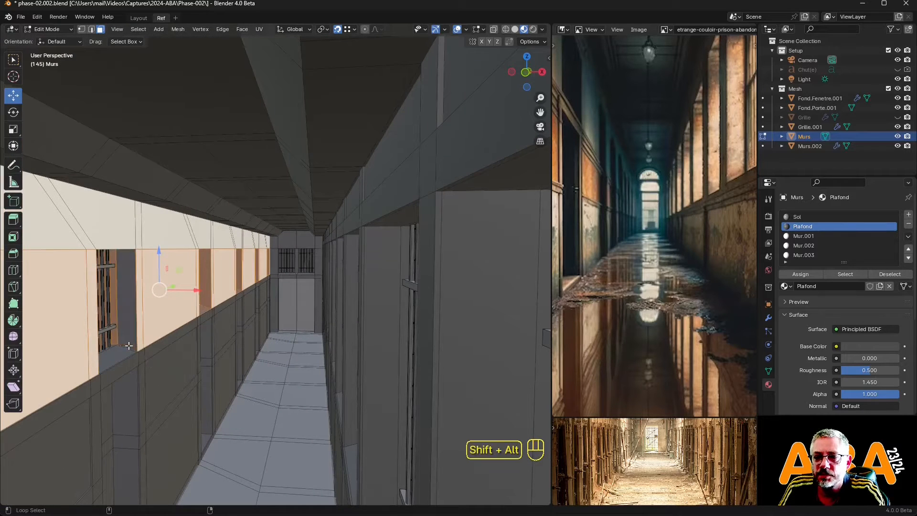
pyautogui.keyDown('alt'); pyautogui.keyDown('shift'); pyautogui.click(126, 346); pyautogui.keyUp('shift'); pyautogui.keyUp('alt')
pyautogui.scroll(3, 122, 353)
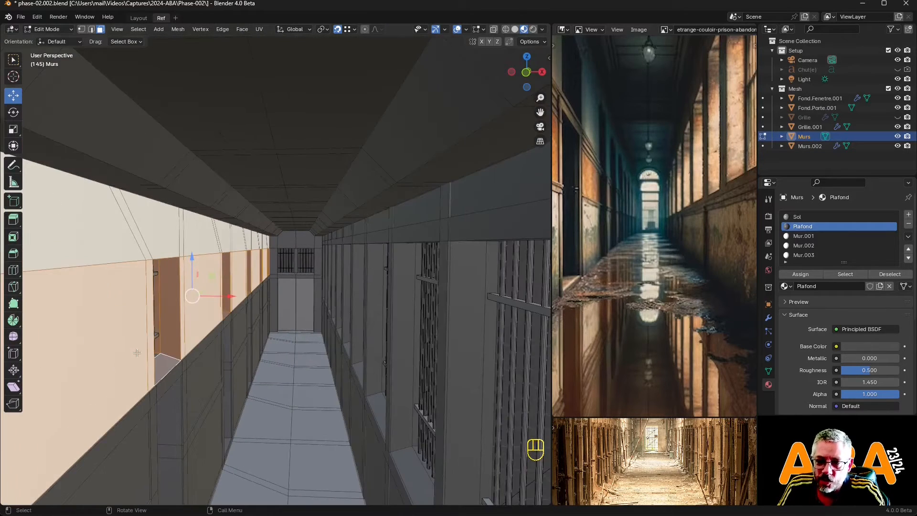
pyautogui.scroll(-2, 98, 396)
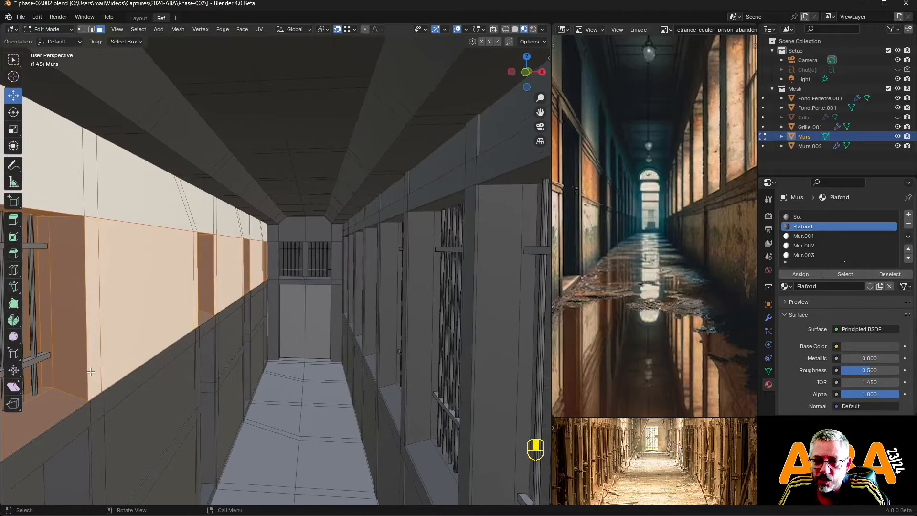
pyautogui.keyDown('shift'); pyautogui.moveTo(97, 396); pyautogui.dragTo(229, 312, button='middle'); pyautogui.keyUp('shift')
pyautogui.scroll(-4, 174, 356)
pyautogui.keyDown('alt'); pyautogui.keyDown('shift'); pyautogui.click(173, 318); pyautogui.keyUp('shift'); pyautogui.keyUp('alt')
pyautogui.scroll(-1, 212, 323)
pyautogui.scroll(2, 212, 323)
pyautogui.scroll(-1, 166, 329)
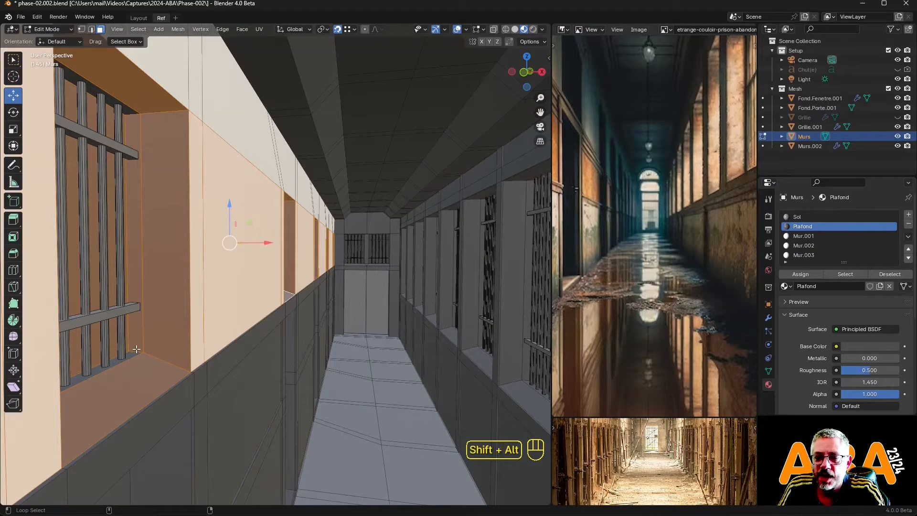
pyautogui.keyDown('alt'); pyautogui.keyDown('shift'); pyautogui.click(136, 350); pyautogui.keyUp('shift'); pyautogui.keyUp('alt')
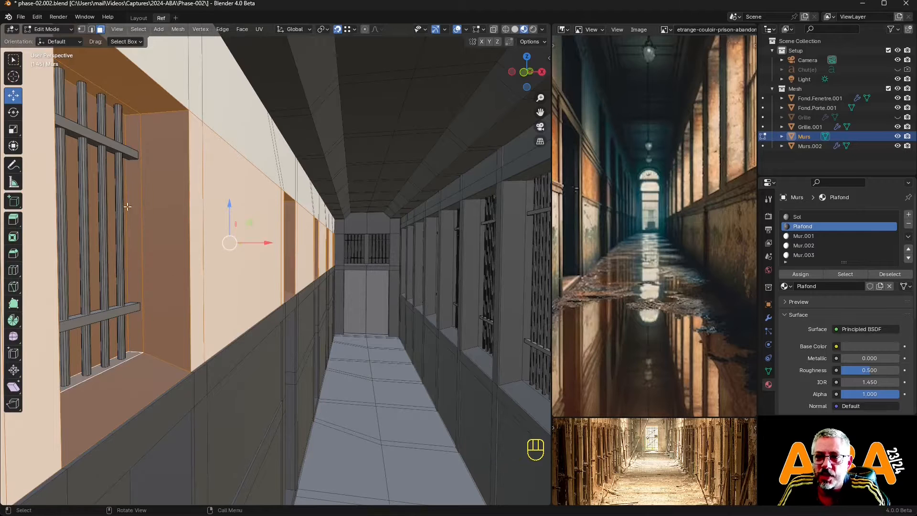
pyautogui.scroll(-2, 184, 286)
pyautogui.scroll(3, 184, 286)
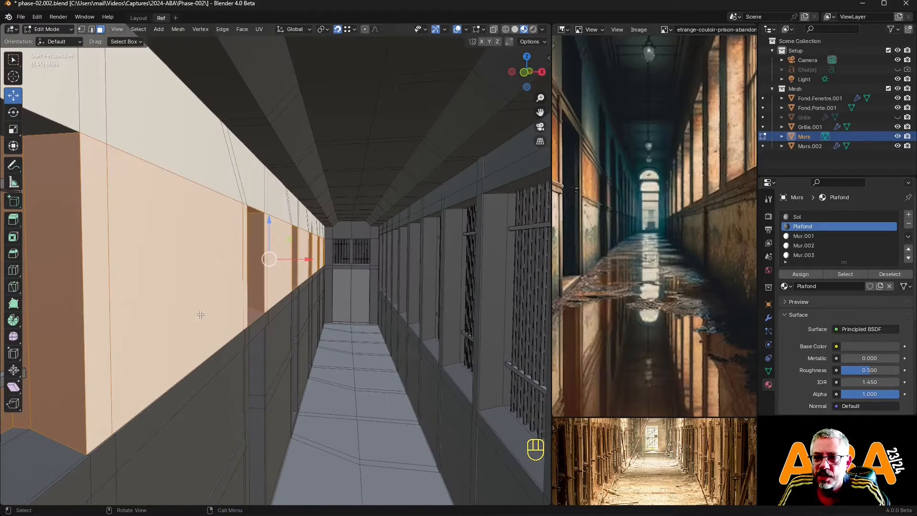
# Step: Continue adding the reveal and sill face loops of the left-wall windows nearer the open end, leaving only the last window
pyautogui.keyDown('alt'); pyautogui.keyDown('shift'); pyautogui.click(52, 434); pyautogui.keyUp('shift'); pyautogui.keyUp('alt')
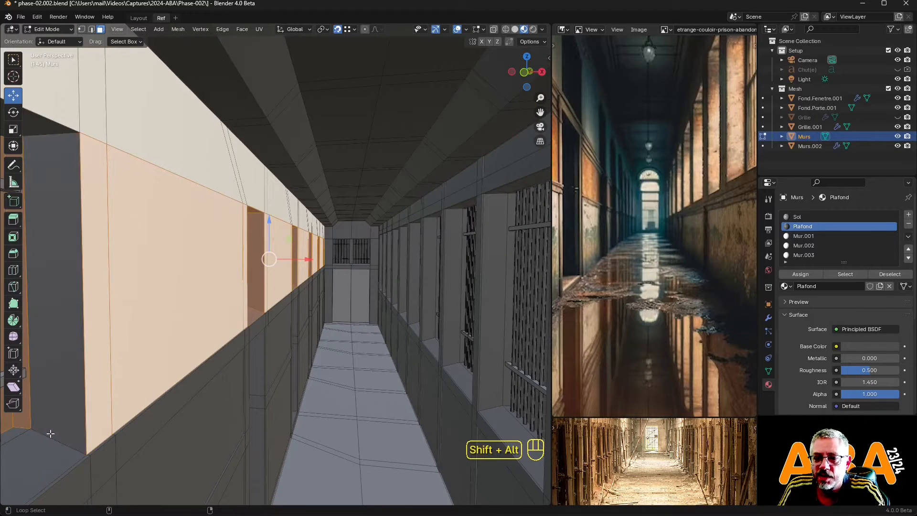
pyautogui.keyDown('alt'); pyautogui.keyDown('shift'); pyautogui.click(50, 435); pyautogui.keyUp('shift'); pyautogui.keyUp('alt')
pyautogui.keyDown('alt'); pyautogui.keyDown('shift'); pyautogui.click(24, 424); pyautogui.keyUp('shift'); pyautogui.keyUp('alt')
pyautogui.scroll(-5, 106, 400)
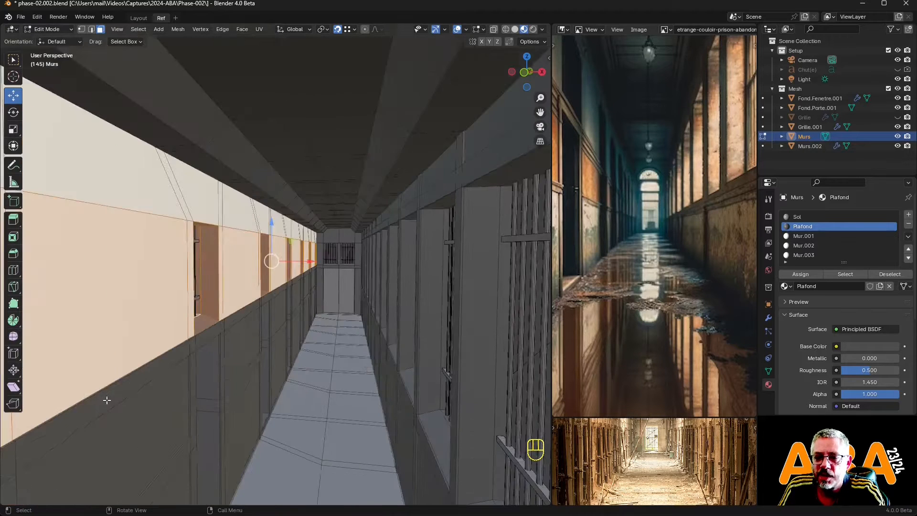
pyautogui.scroll(5, 142, 382)
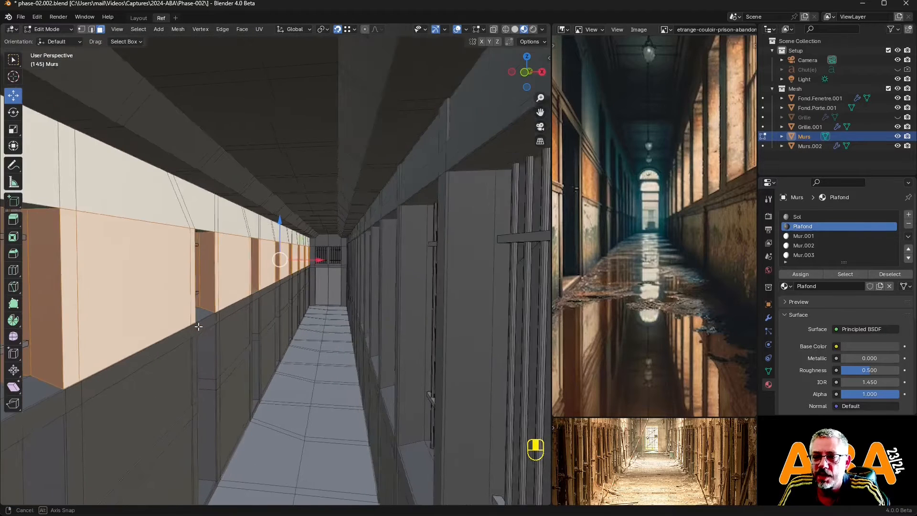
pyautogui.keyDown('alt'); pyautogui.keyDown('shift'); pyautogui.click(189, 315); pyautogui.keyUp('shift'); pyautogui.keyUp('alt')
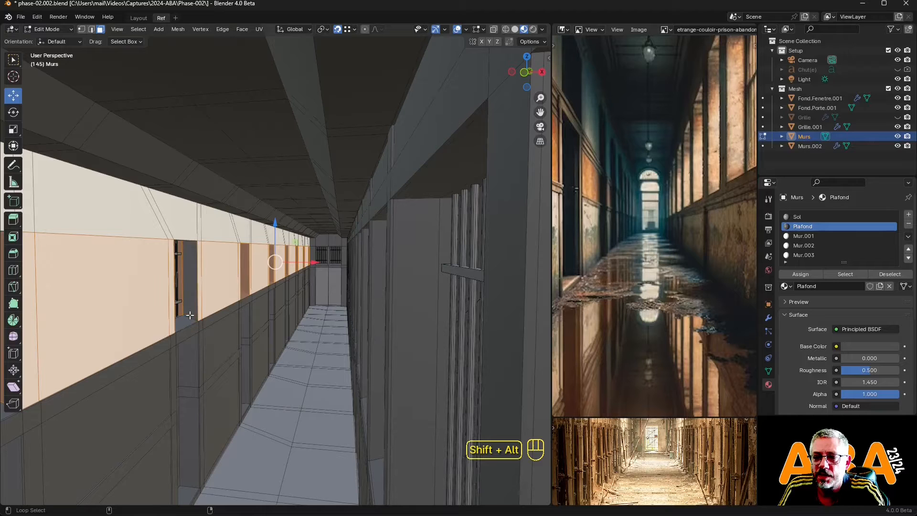
pyautogui.keyDown('alt'); pyautogui.keyDown('shift'); pyautogui.click(186, 314); pyautogui.keyUp('shift'); pyautogui.keyUp('alt')
pyautogui.keyDown('alt'); pyautogui.keyDown('shift'); pyautogui.click(182, 313); pyautogui.keyUp('shift'); pyautogui.keyUp('alt')
pyautogui.keyDown('alt'); pyautogui.keyDown('shift'); pyautogui.click(181, 313); pyautogui.keyUp('shift'); pyautogui.keyUp('alt')
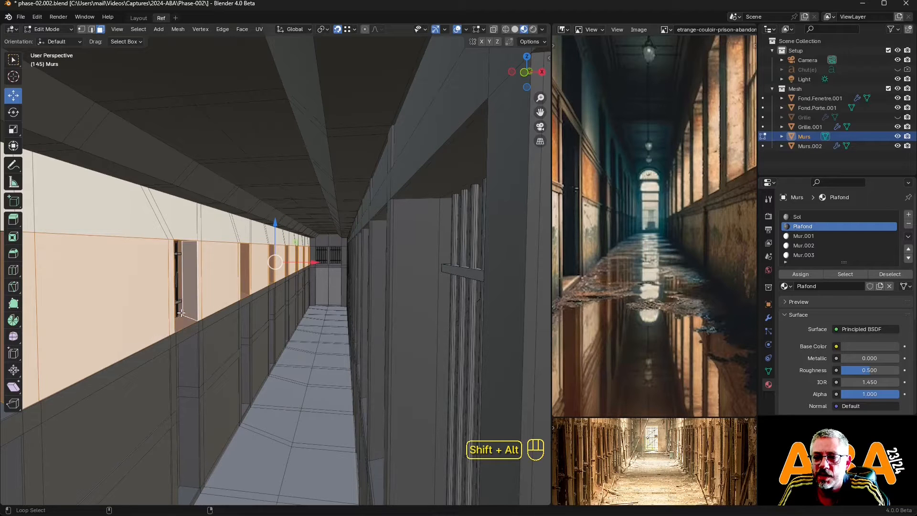
pyautogui.hotkey('shift', 'c')
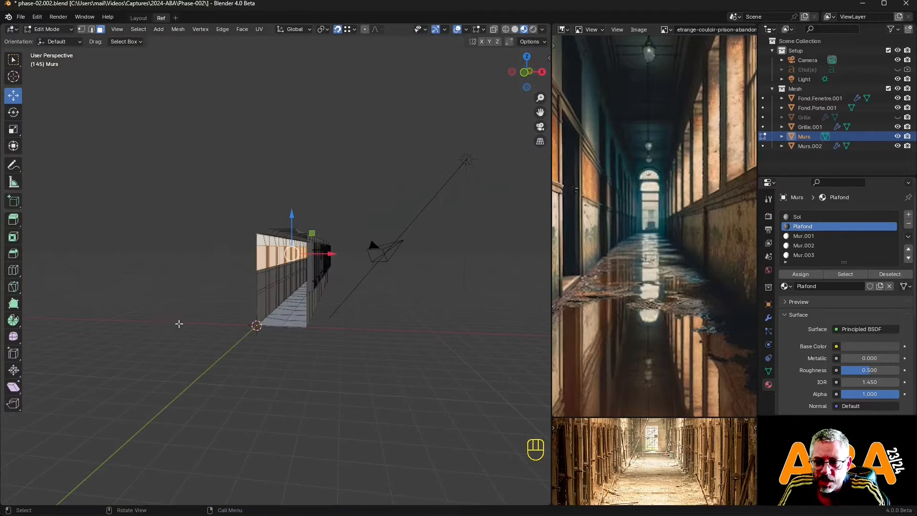
pyautogui.scroll(5, 231, 274)
pyautogui.moveTo(238, 268); pyautogui.dragTo(268, 241, button='middle')
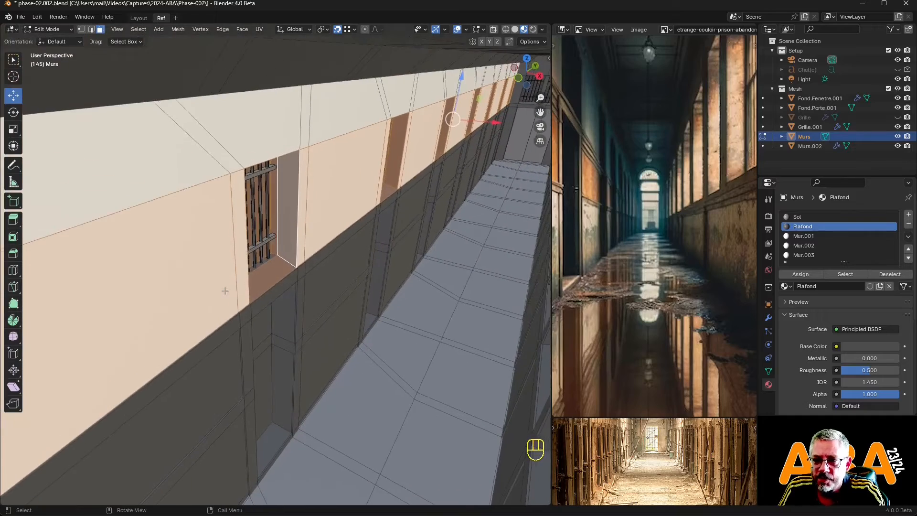
pyautogui.scroll(6, 270, 239)
pyautogui.scroll(-5, 272, 238)
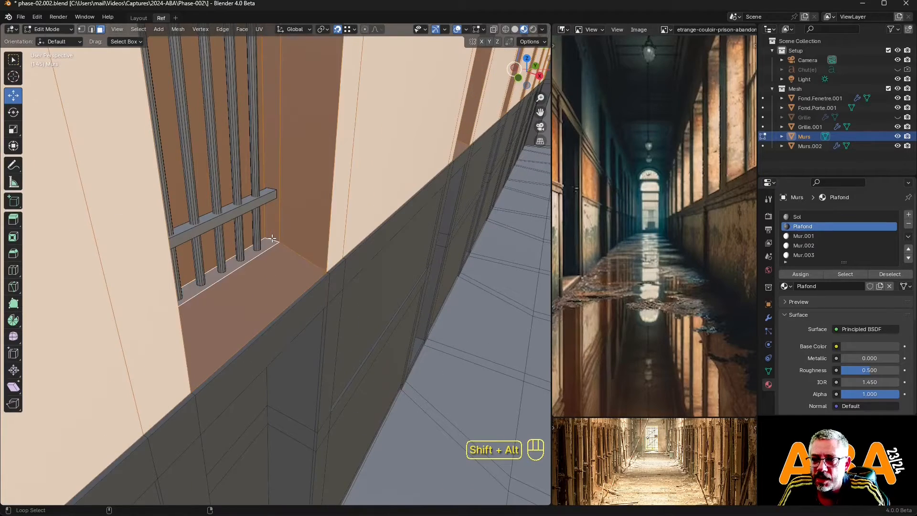
pyautogui.moveTo(272, 238); pyautogui.dragTo(171, 373, button='middle')
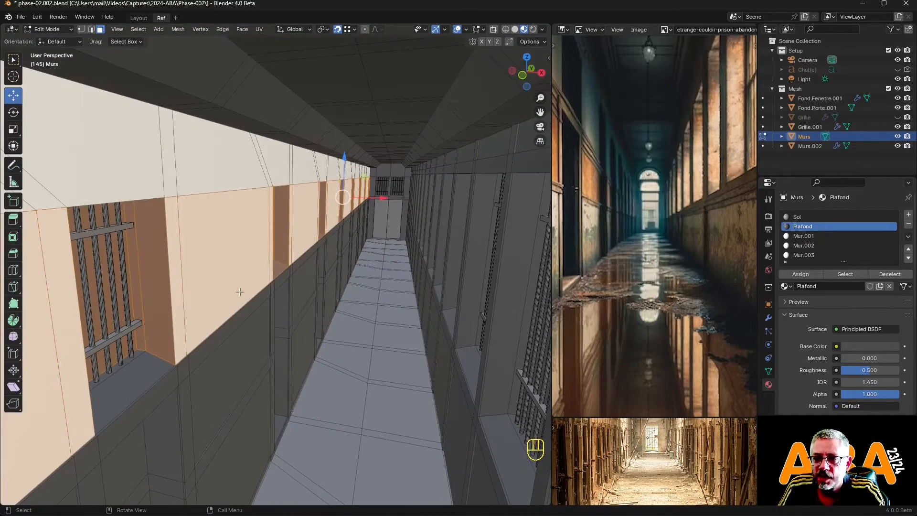
# Step: Add the last left-wall window's reveal and sill face loops, and assign the Mur.003 material to the whole selection
pyautogui.keyDown('alt'); pyautogui.keyDown('shift'); pyautogui.click(157, 355); pyautogui.keyUp('shift'); pyautogui.keyUp('alt')
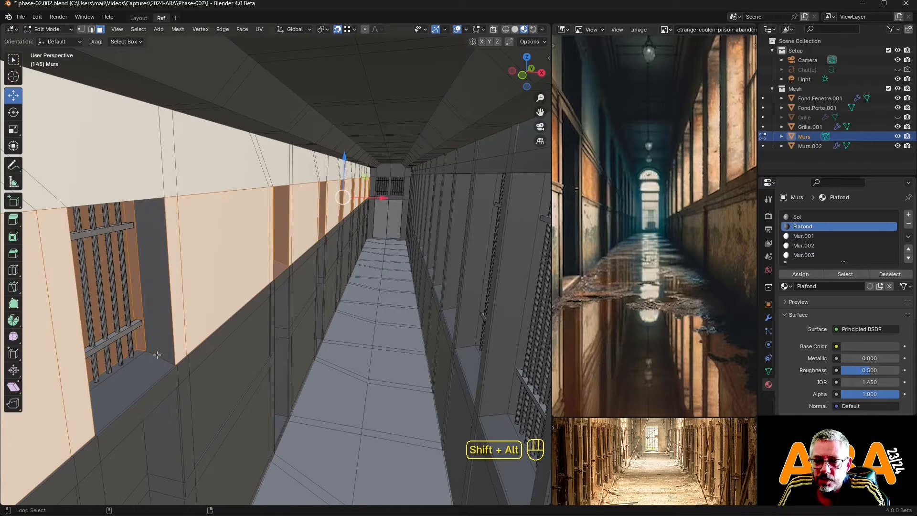
pyautogui.keyDown('alt'); pyautogui.keyDown('shift'); pyautogui.click(155, 354); pyautogui.keyUp('shift'); pyautogui.keyUp('alt')
pyautogui.keyDown('alt'); pyautogui.keyDown('shift'); pyautogui.click(142, 350); pyautogui.keyUp('shift'); pyautogui.keyUp('alt')
pyautogui.keyDown('alt'); pyautogui.keyDown('shift'); pyautogui.click(142, 349); pyautogui.keyUp('shift'); pyautogui.keyUp('alt')
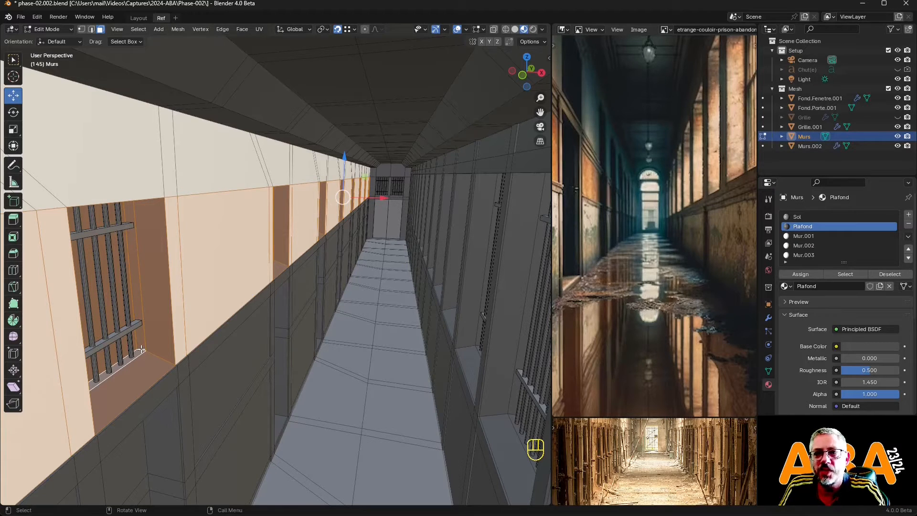
pyautogui.click(806, 256)
pyautogui.click(805, 274)
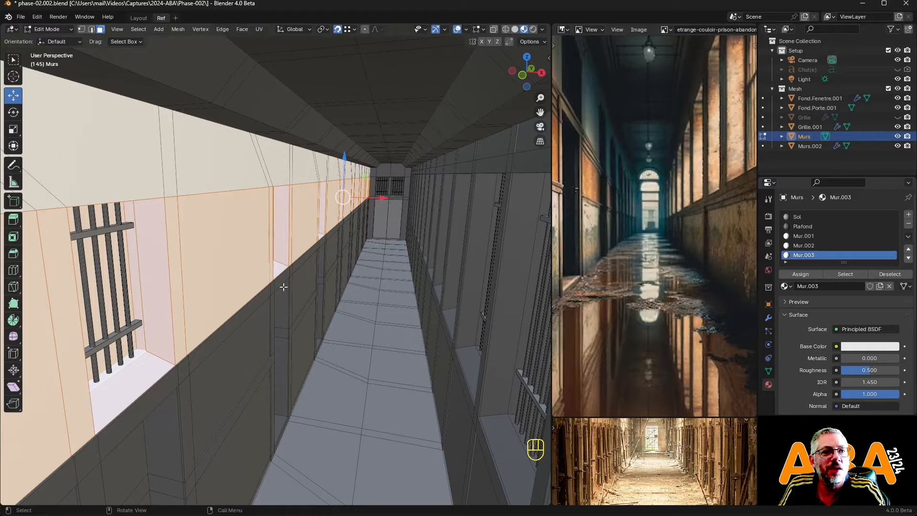
# Step: Select the end wall's face above the barred openings, frame it in view, and extend the selection with Linked Flat Faces
pyautogui.click(386, 170)
pyautogui.press('KP_Decimal')
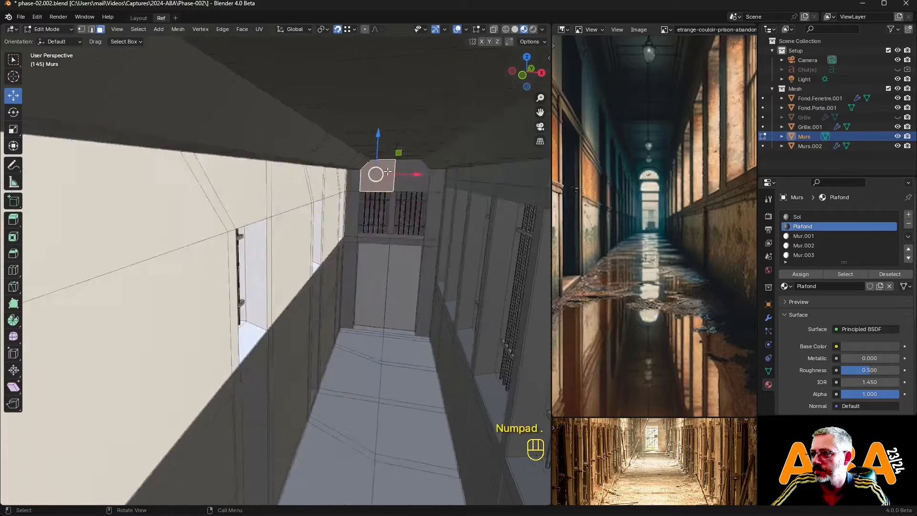
pyautogui.moveTo(396, 178); pyautogui.dragTo(391, 258, button='middle')
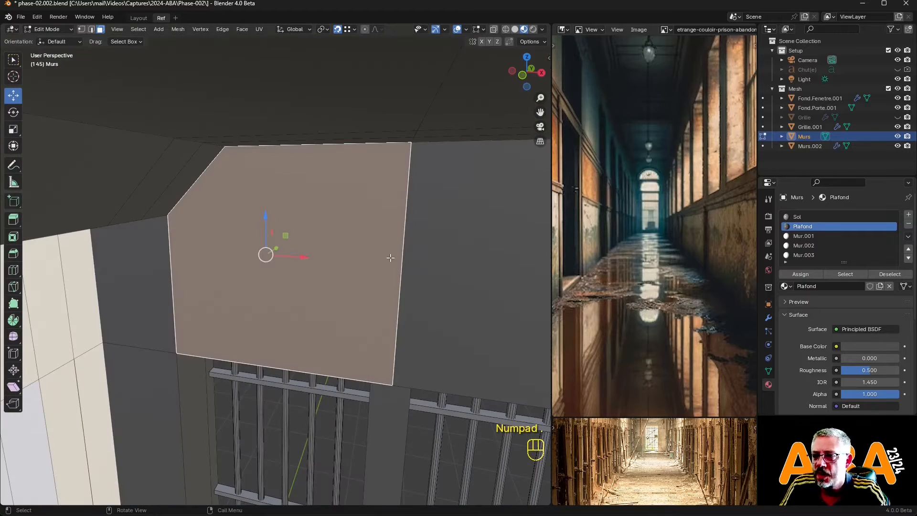
pyautogui.press('q')
pyautogui.click(381, 266)
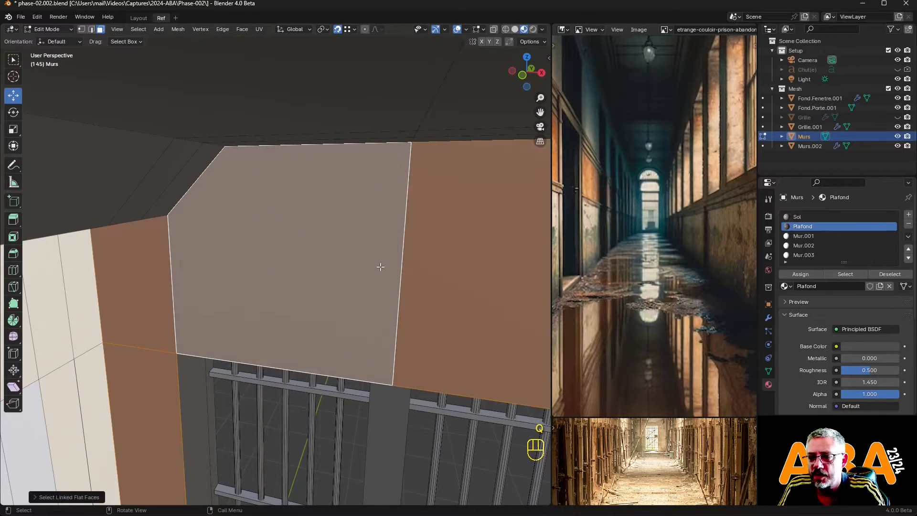
pyautogui.moveTo(391, 311); pyautogui.dragTo(354, 300, button='middle')
pyautogui.scroll(3, 352, 299)
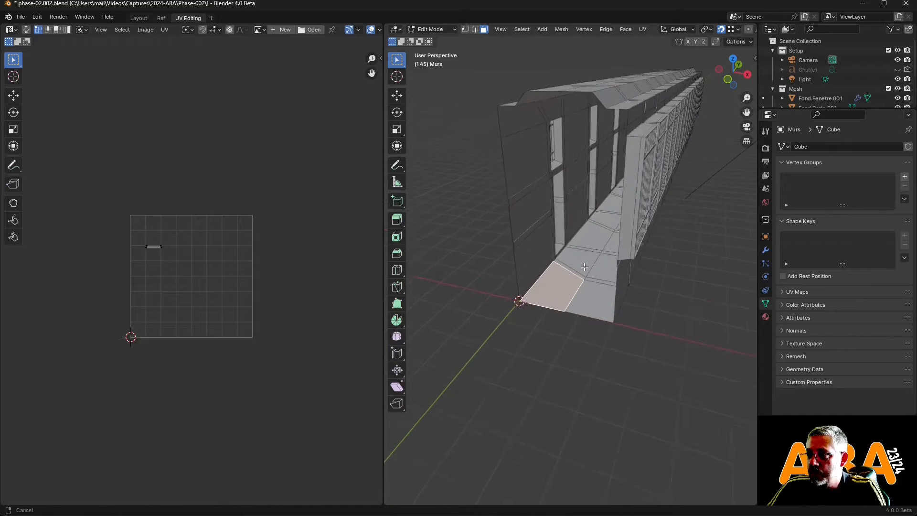
# Step: Show the material slots of the corridor mesh and select all faces that use the Sol material
pyautogui.moveTo(550, 267); pyautogui.dragTo(603, 262, button='middle')
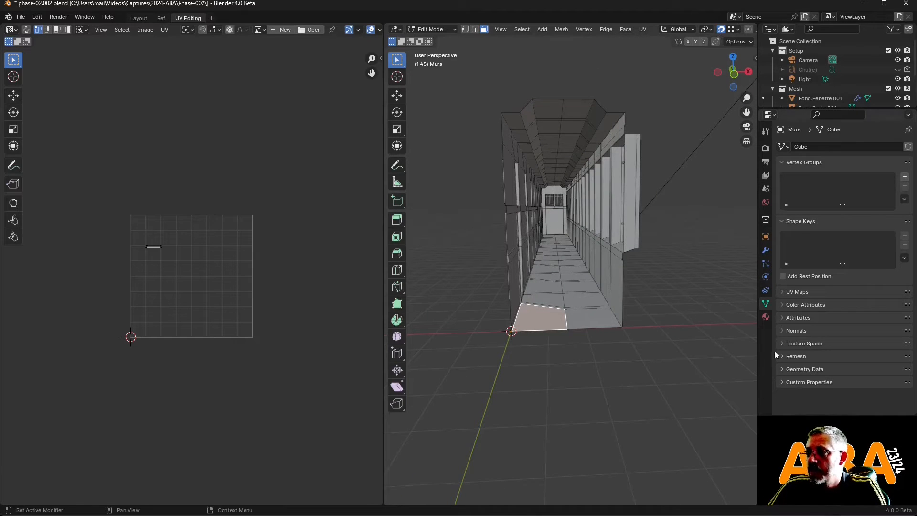
pyautogui.click(766, 317)
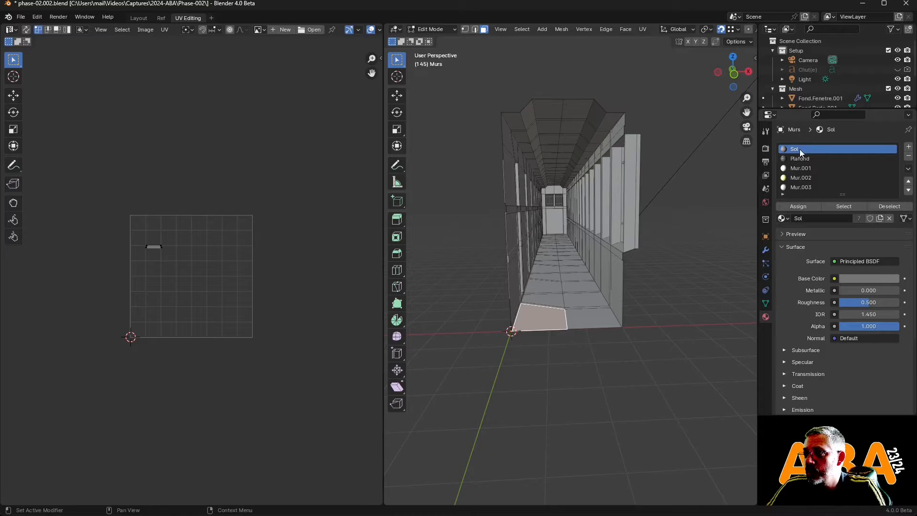
pyautogui.click(843, 206)
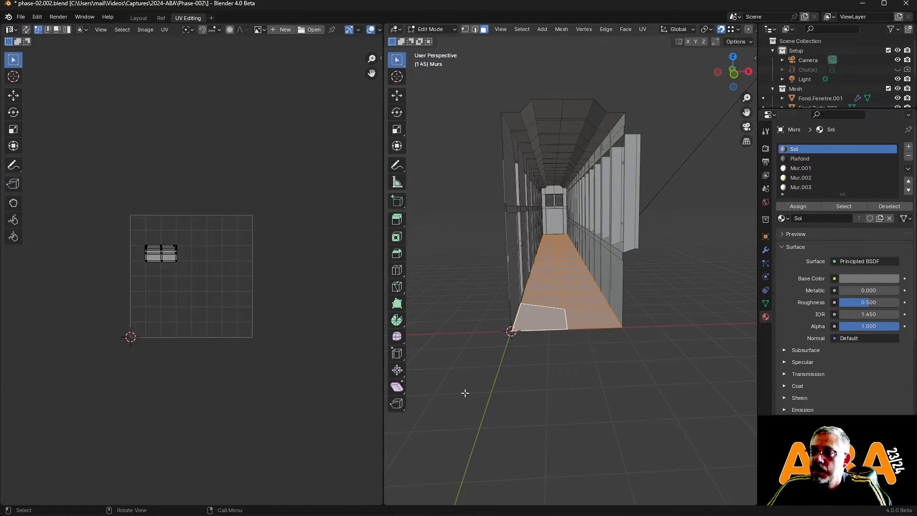
pyautogui.scroll(3, 556, 334)
pyautogui.moveTo(557, 335); pyautogui.dragTo(540, 355, button='middle')
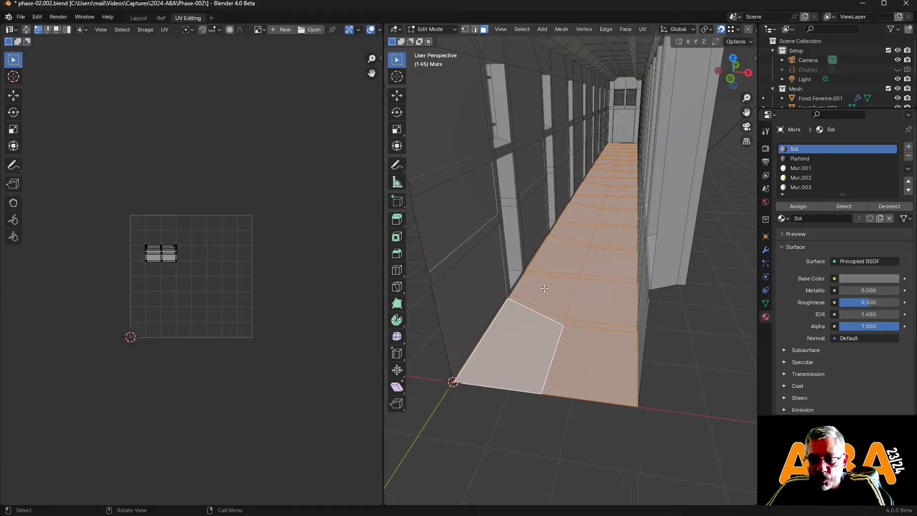
# Step: Switch to vertex selection, pick a vertex on the floor's wall-side edge and show the selection's transform data
pyautogui.press('1')
pyautogui.click(506, 298)
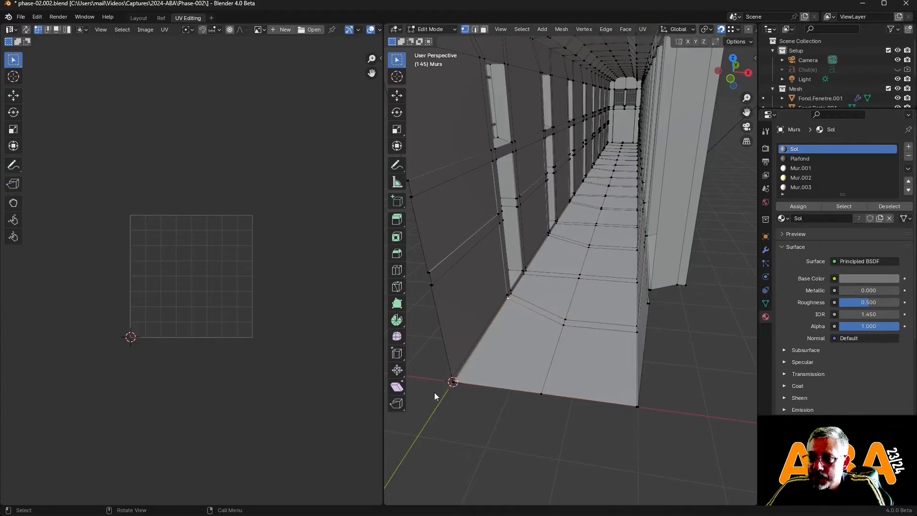
pyautogui.click(755, 58)
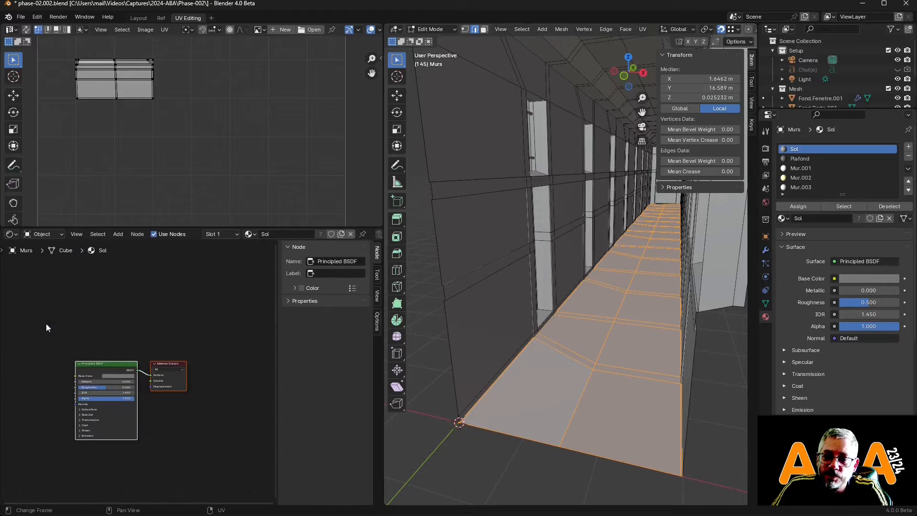
# Step: Examine the Sol material's Principled BSDF node, expanding and collapsing its Subsurface and Specular groups
pyautogui.moveTo(46, 323); pyautogui.dragTo(149, 285, button='middle')
pyautogui.scroll(3, 170, 308)
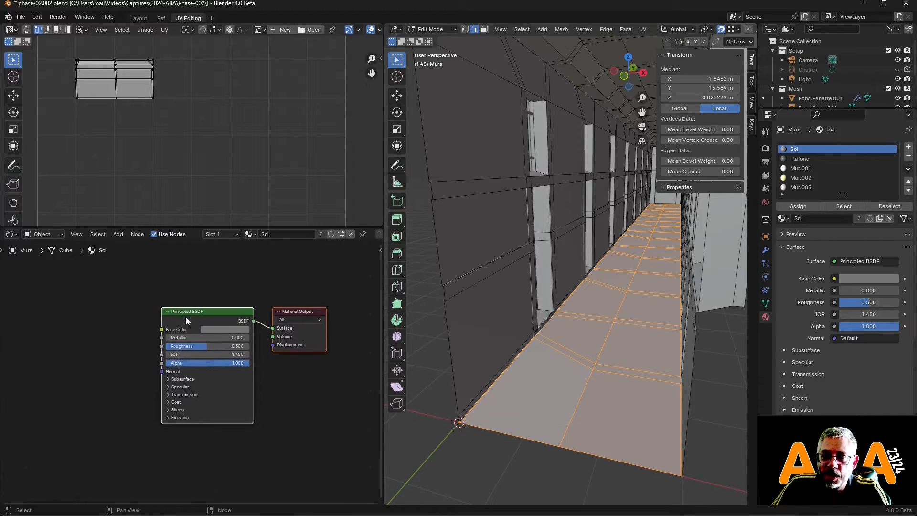
pyautogui.click(182, 312)
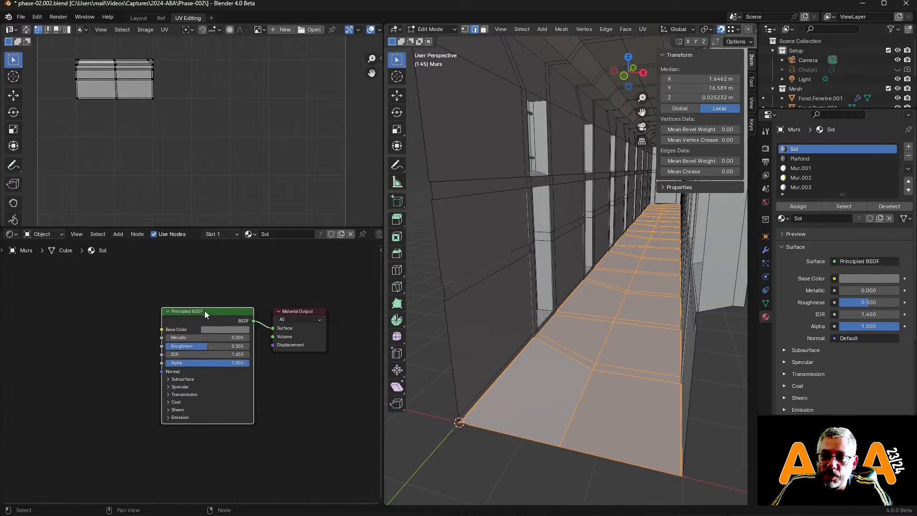
pyautogui.click(168, 379)
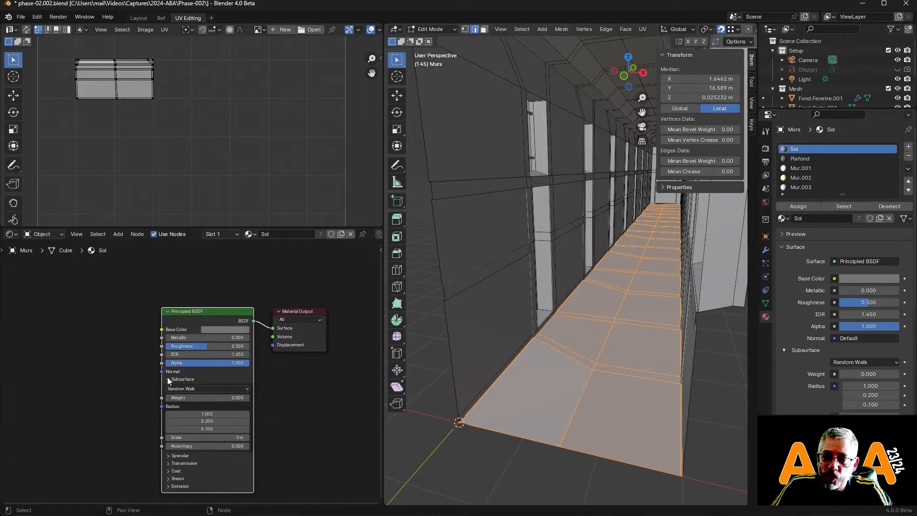
pyautogui.click(168, 379)
pyautogui.click(170, 387)
pyautogui.click(170, 388)
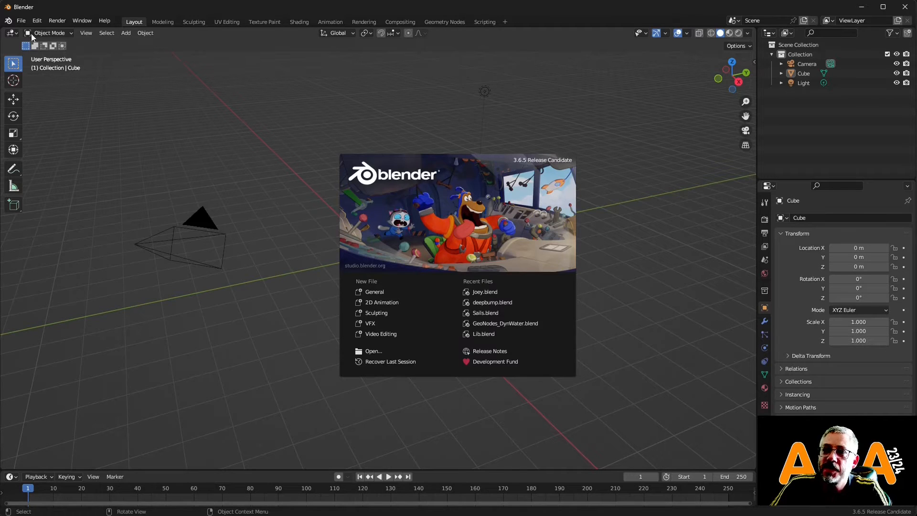
# Step: Switch to Blender 3.6.5, compare its Principled BSDF node side by side with the 4.0 one, and close that window
pyautogui.click(17, 36)
pyautogui.click(12, 33)
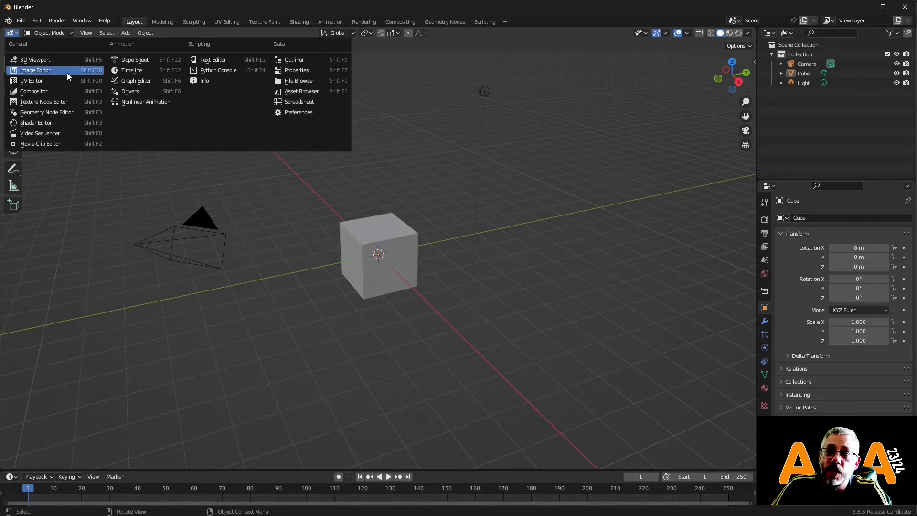
pyautogui.click(37, 123)
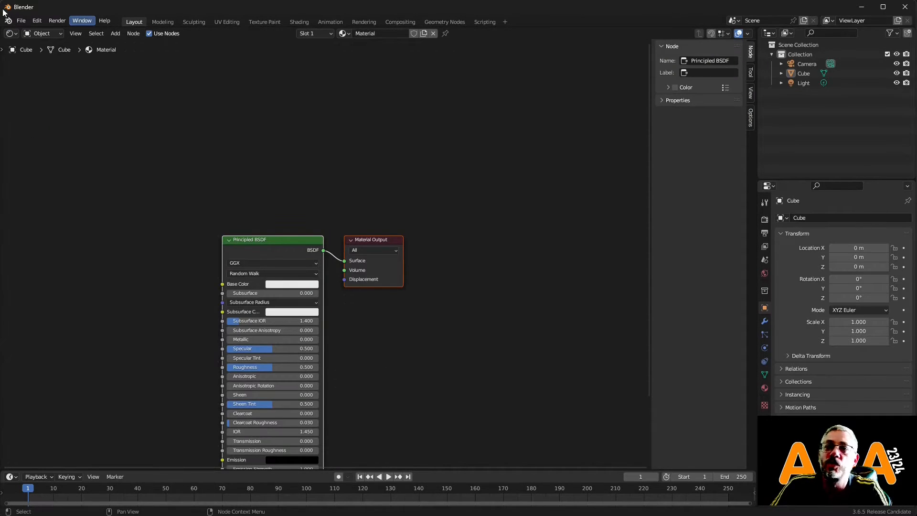
pyautogui.moveTo(1, 4); pyautogui.dragTo(383, 5)
pyautogui.moveTo(482, 229); pyautogui.dragTo(538, 117, button='middle')
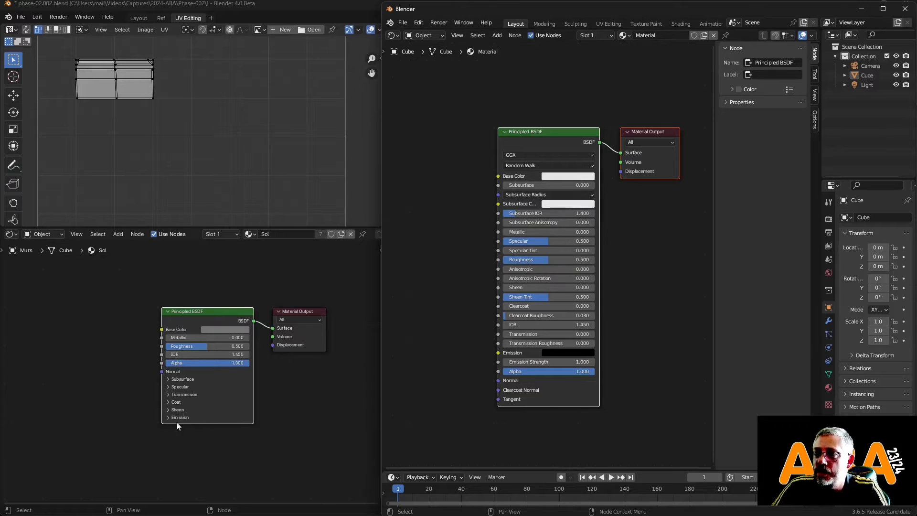
pyautogui.click(907, 9)
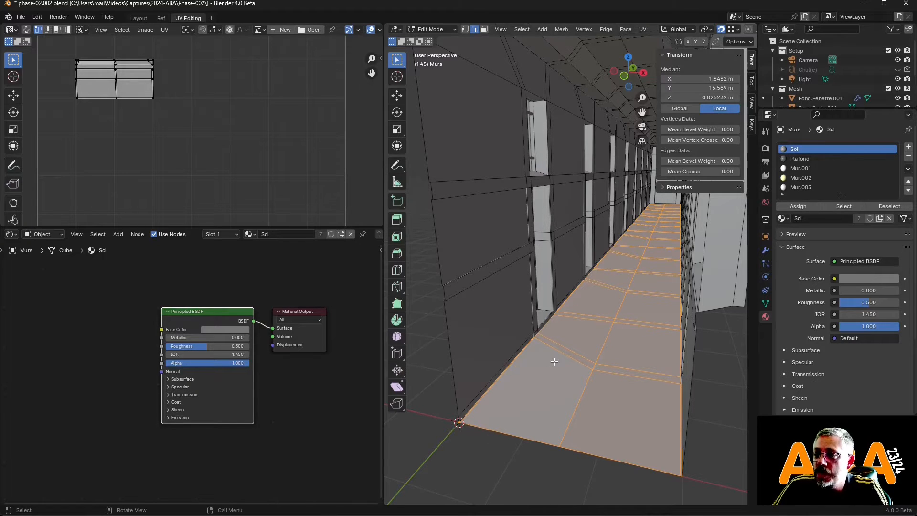
# Step: Return to face selection and select every floor face assigned to the Sol material
pyautogui.click(553, 379)
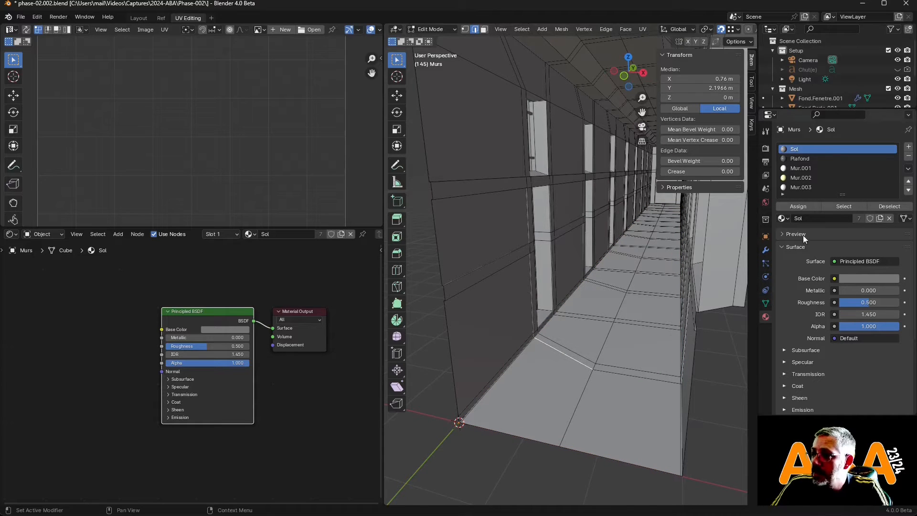
pyautogui.click(484, 29)
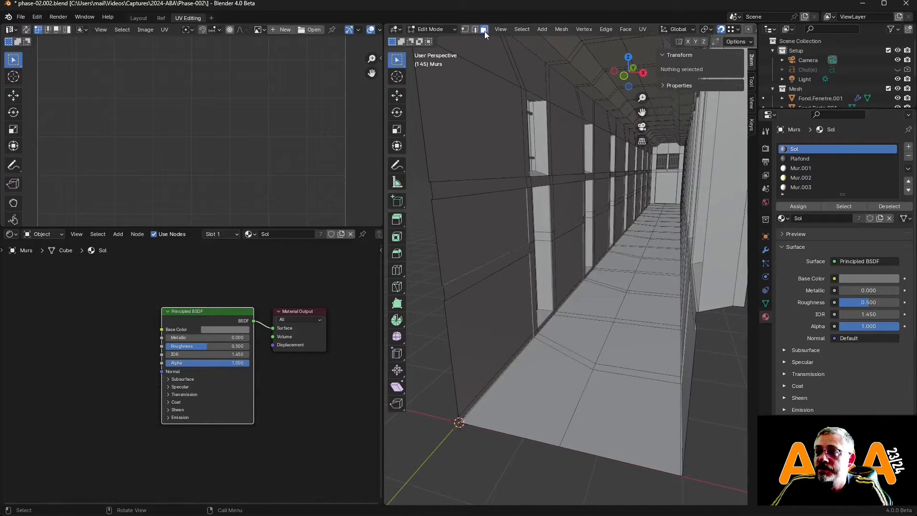
pyautogui.click(844, 208)
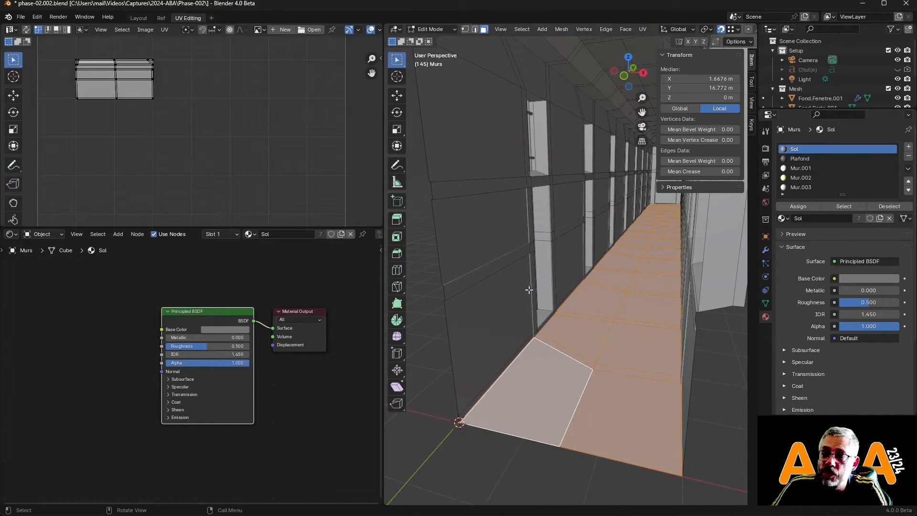
pyautogui.moveTo(607, 295); pyautogui.dragTo(592, 318, button='middle')
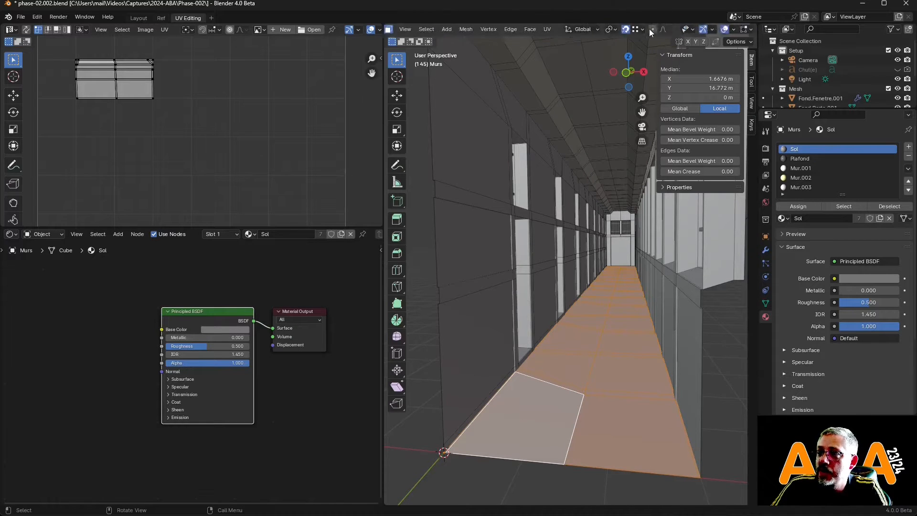
# Step: Set the solid viewport shading colour to Texture
pyautogui.scroll(-6, 650, 29)
pyautogui.click(749, 29)
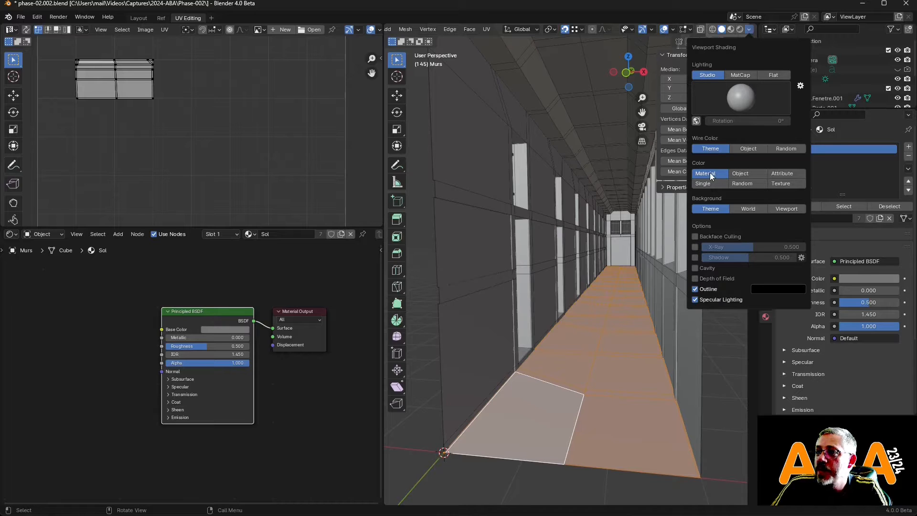
pyautogui.click(784, 183)
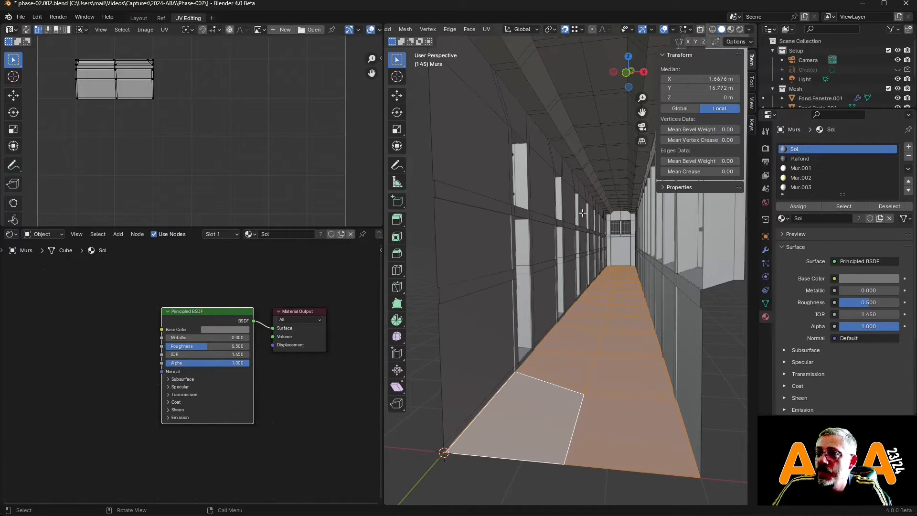
# Step: Add an Image Texture node ahead of the Principled BSDF in the Sol material
pyautogui.click(118, 234)
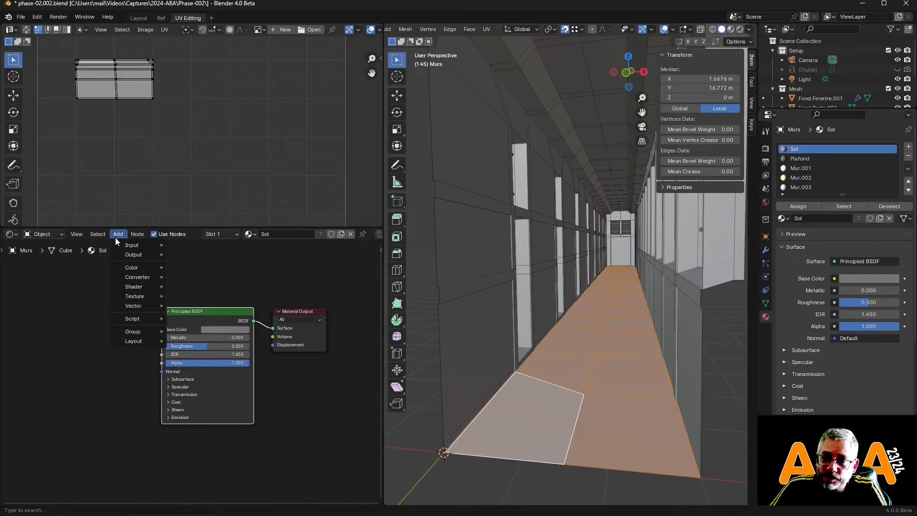
pyautogui.moveTo(135, 296)
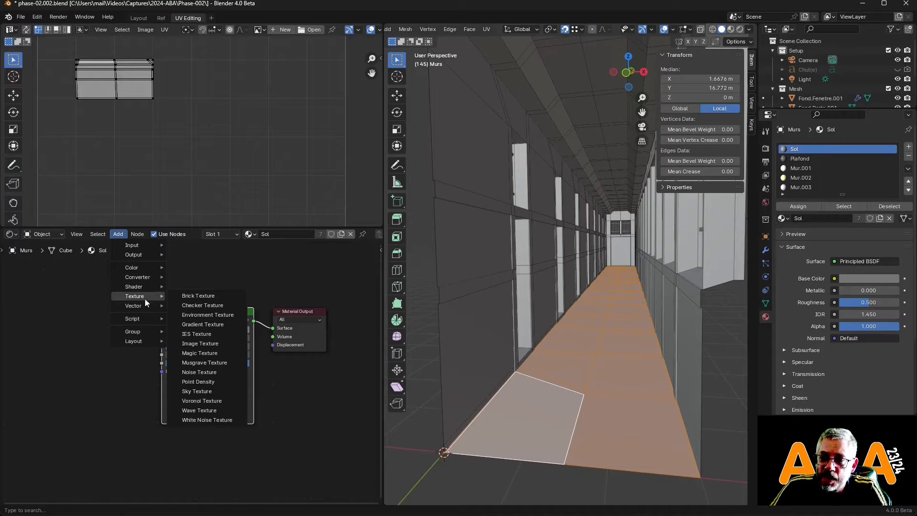
pyautogui.click(203, 344)
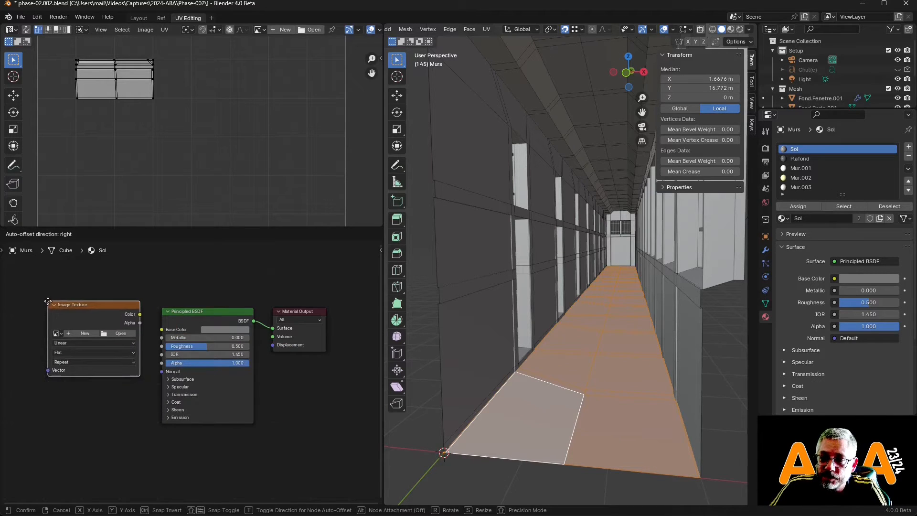
pyautogui.click(67, 311)
# Step: Create a new 1024 × 1024 px Color Grid image in the Image Texture node
pyautogui.moveTo(96, 332); pyautogui.dragTo(187, 371, button='middle')
pyautogui.scroll(7, 173, 311)
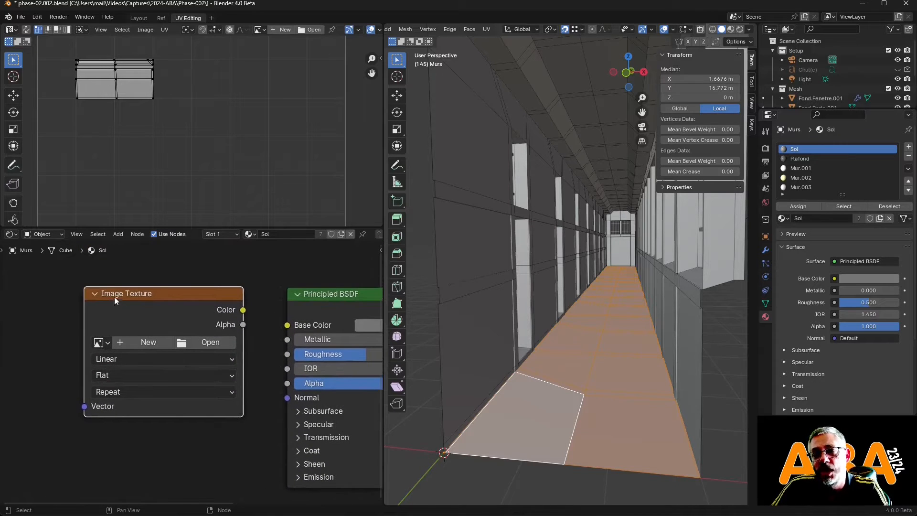
pyautogui.click(141, 345)
pyautogui.click(170, 415)
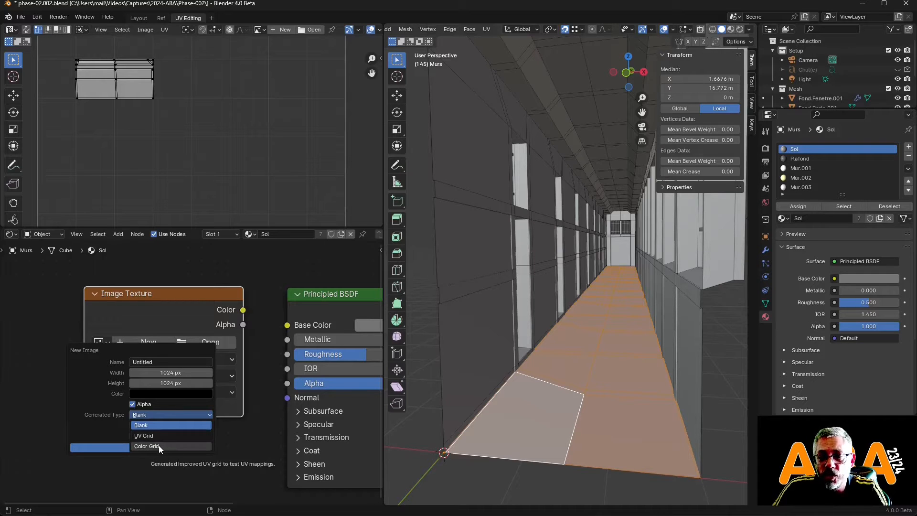
pyautogui.click(159, 445)
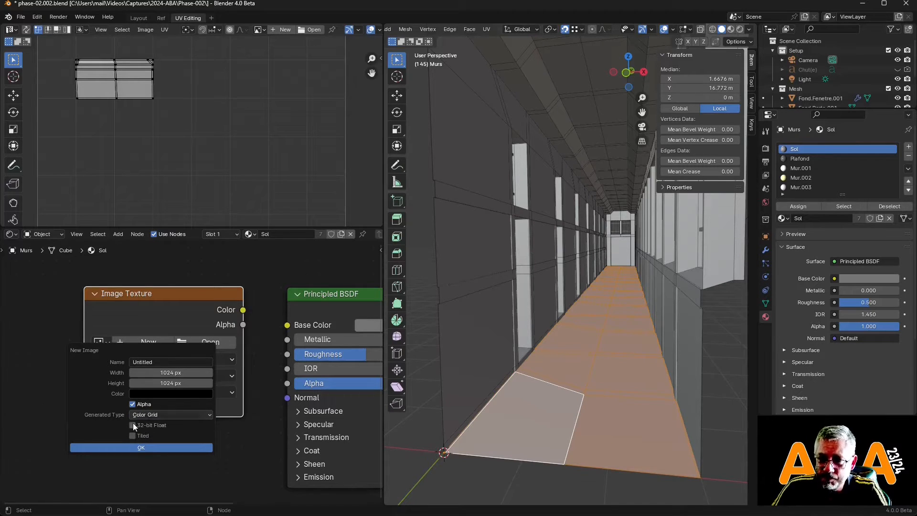
pyautogui.click(150, 449)
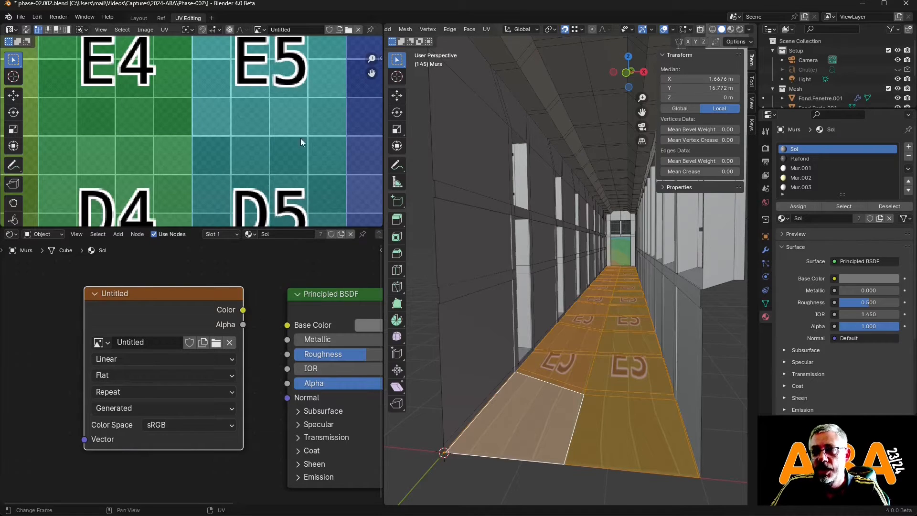
# Step: Deselect and reselect the Color Grid texture node to check how the grid maps onto the corridor floor
pyautogui.click(246, 295)
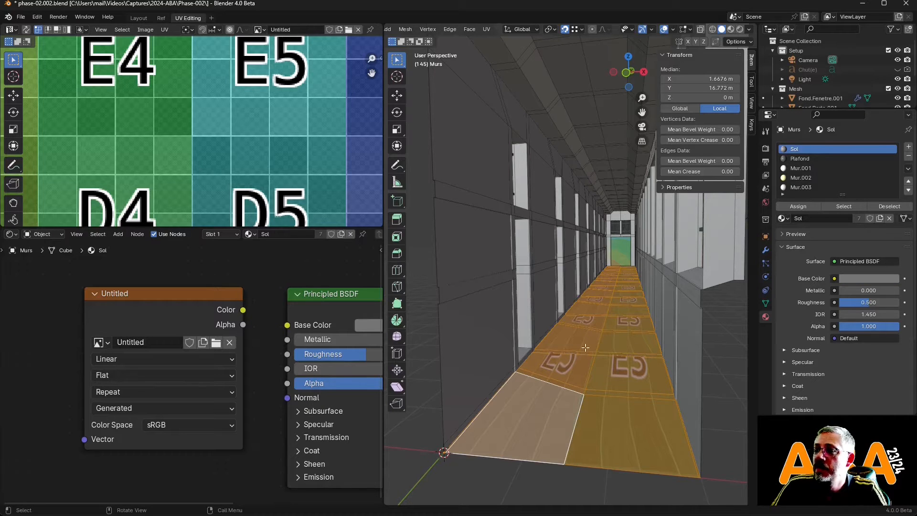
pyautogui.click(157, 298)
pyautogui.scroll(-3, 154, 306)
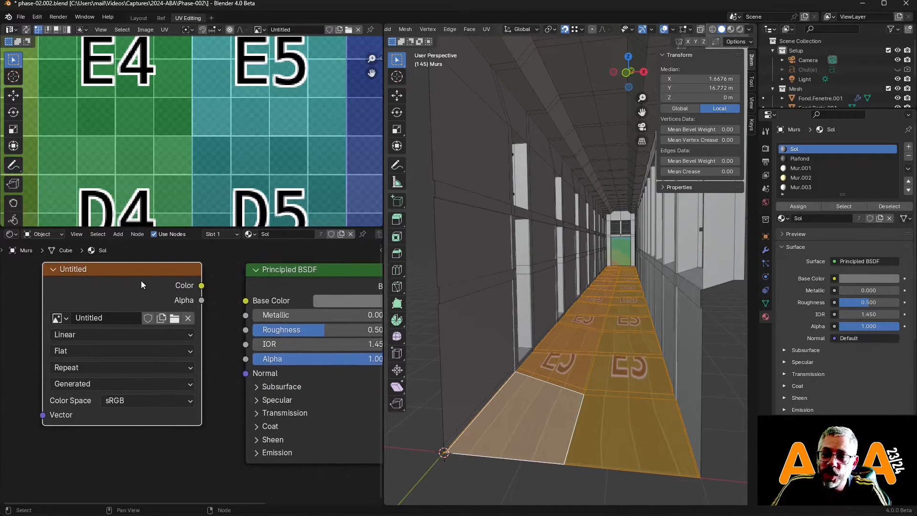
# Step: Add a second Image Texture node below the first and create a 1024 × 1024 px UV Grid image in it
pyautogui.click(118, 234)
pyautogui.click(201, 367)
pyautogui.click(106, 419)
pyautogui.click(128, 443)
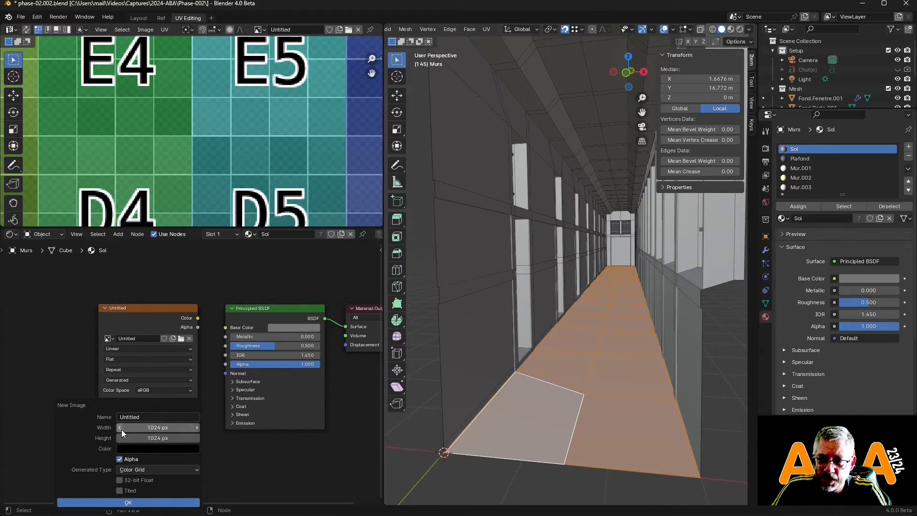
pyautogui.click(150, 470)
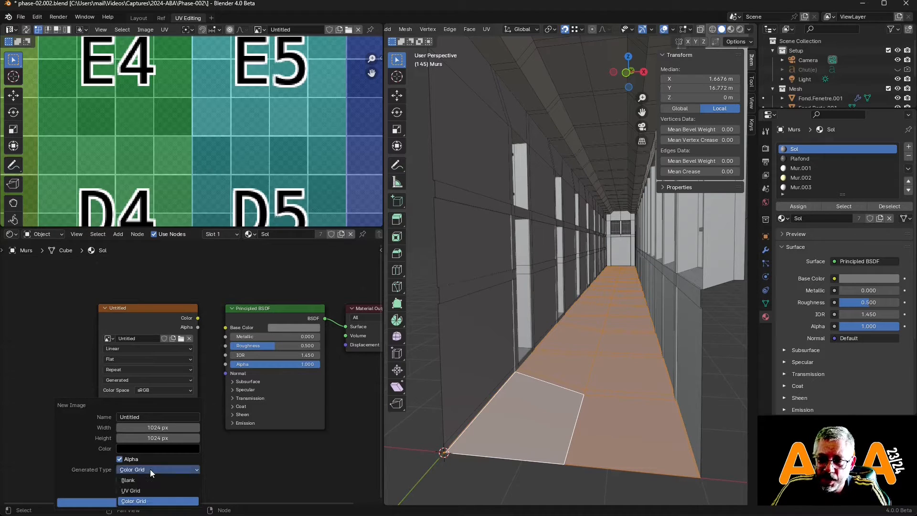
pyautogui.click(143, 492)
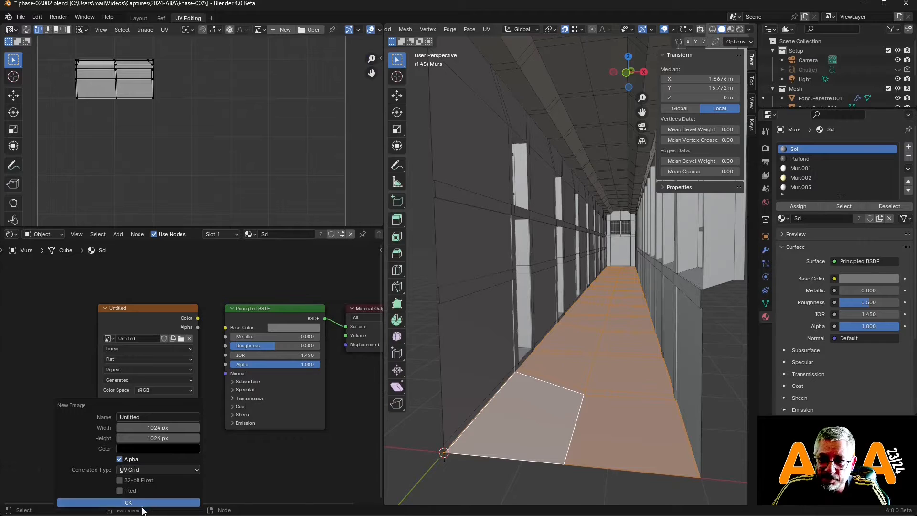
pyautogui.click(128, 503)
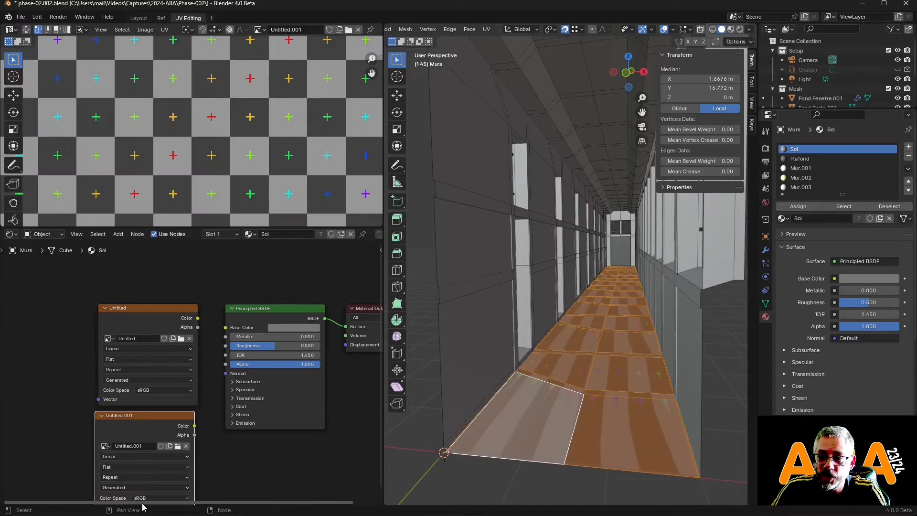
# Step: Alternate between the Color Grid and UV Grid texture nodes to compare both patterns on the floor
pyautogui.click(167, 316)
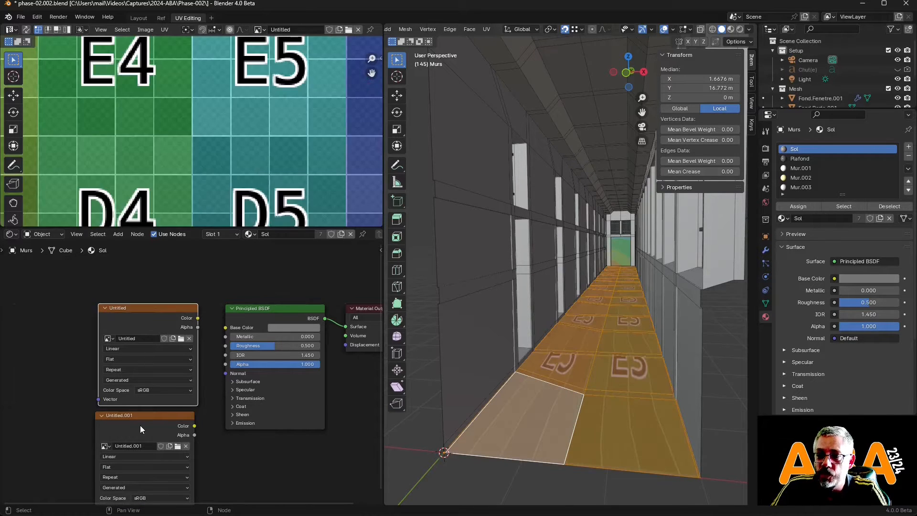
pyautogui.click(142, 430)
pyautogui.click(160, 316)
pyautogui.click(137, 428)
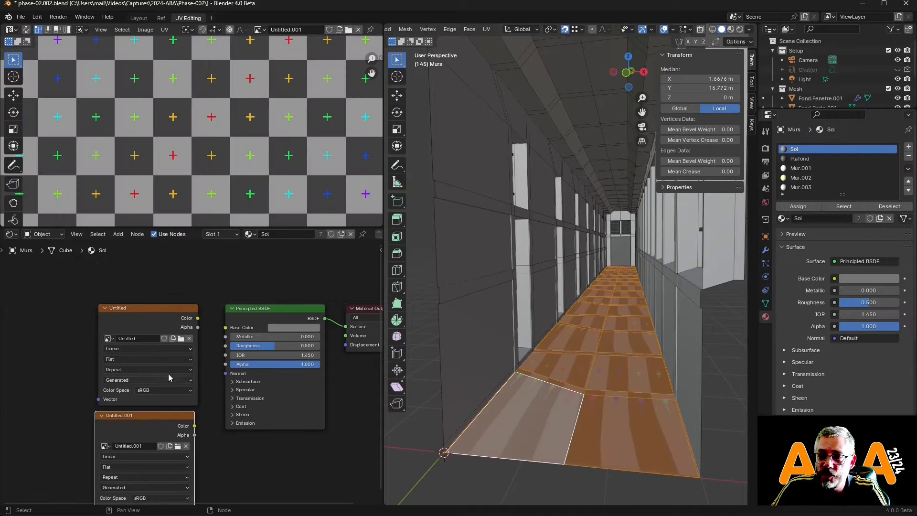
# Step: Arrange the UV Grid and Color Grid texture nodes side by side before the Principled BSDF node and enlarge the UV editor
pyautogui.moveTo(281, 314)
pyautogui.mouseDown()
pyautogui.moveTo(293, 354)
pyautogui.moveTo(287, 311)
pyautogui.mouseUp()
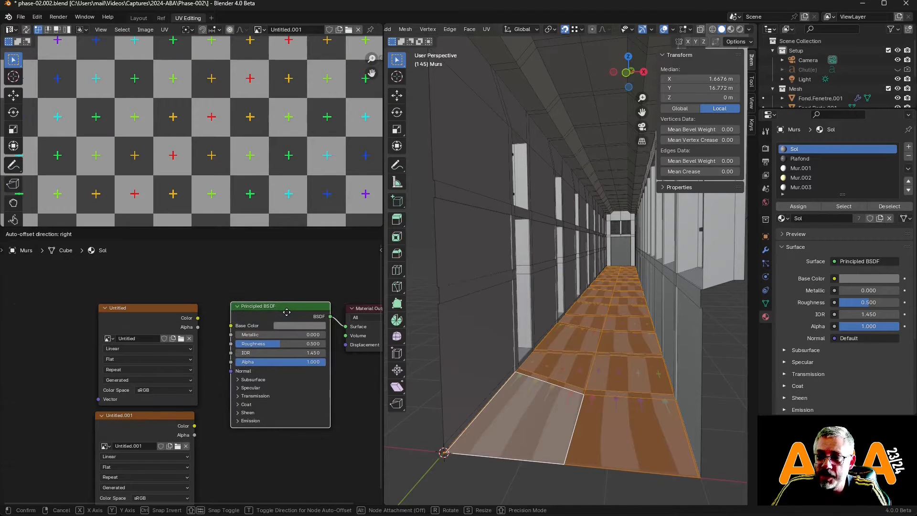
pyautogui.moveTo(156, 418); pyautogui.dragTo(43, 313)
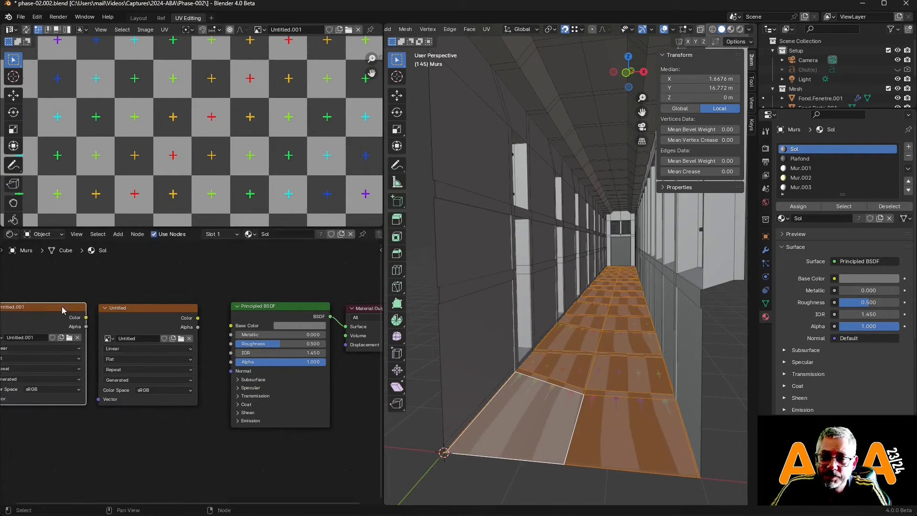
pyautogui.moveTo(114, 282); pyautogui.dragTo(189, 372, button='middle')
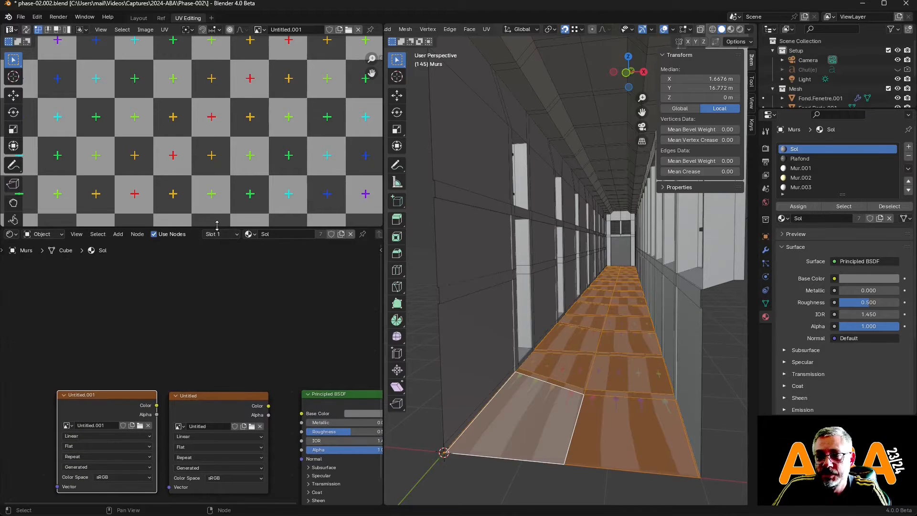
pyautogui.moveTo(217, 227); pyautogui.dragTo(197, 479)
pyautogui.moveTo(197, 479); pyautogui.dragTo(182, 499, button='middle')
# Step: Switch between the Color Grid and UV Grid texture nodes, leaving the Color Grid node active
pyautogui.click(191, 471)
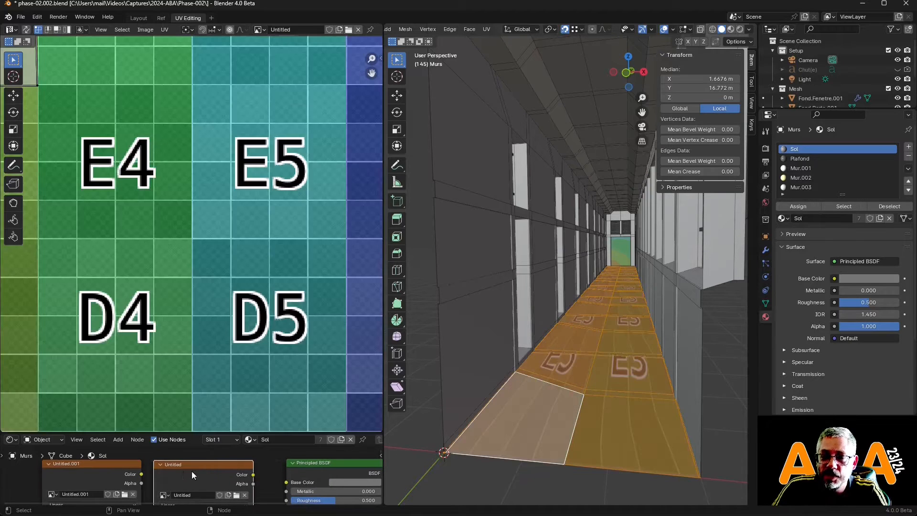
pyautogui.click(119, 469)
pyautogui.click(166, 474)
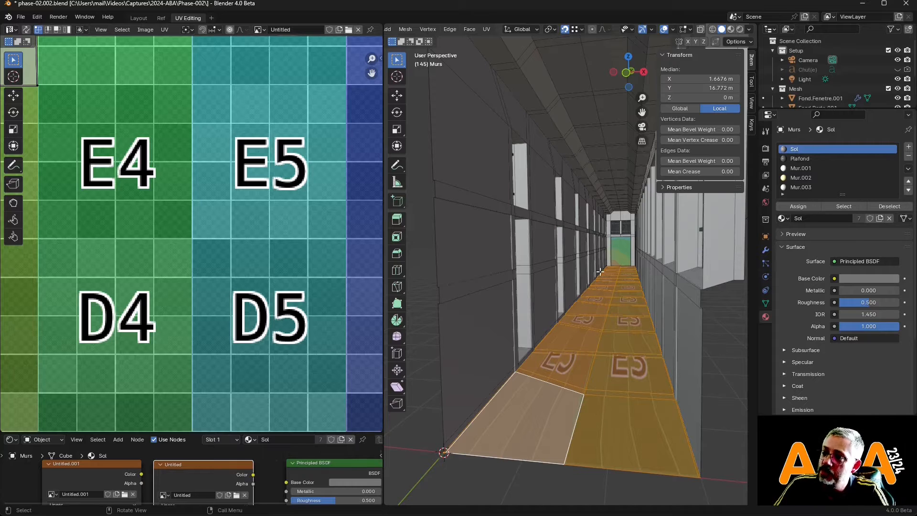
# Step: Unwrap the selected corridor floor faces with the standard Unwrap operation
pyautogui.moveTo(608, 361); pyautogui.dragTo(597, 388, button='middle')
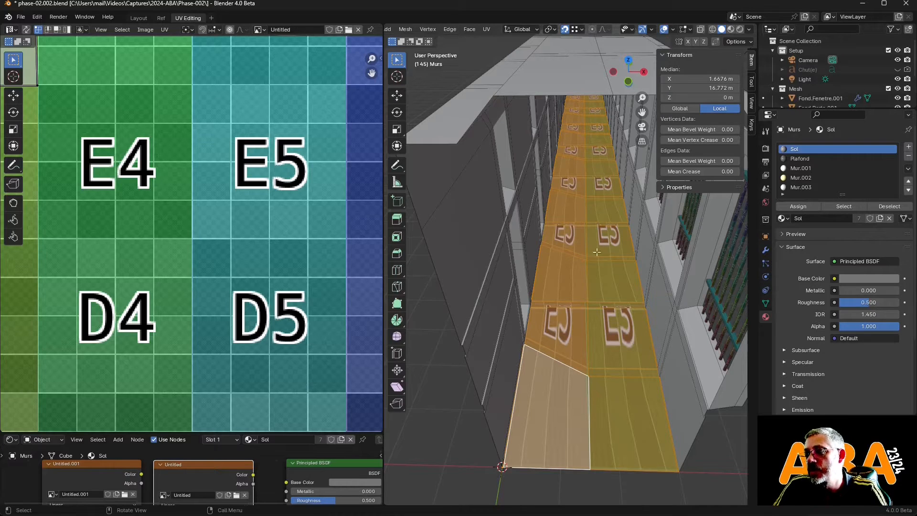
pyautogui.moveTo(575, 359); pyautogui.dragTo(566, 354, button='middle')
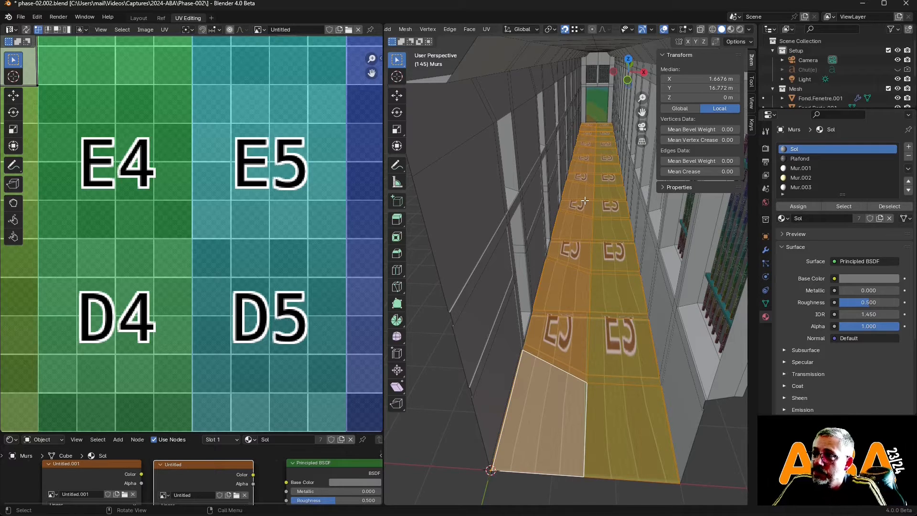
pyautogui.hscroll(-5, 488, 30)
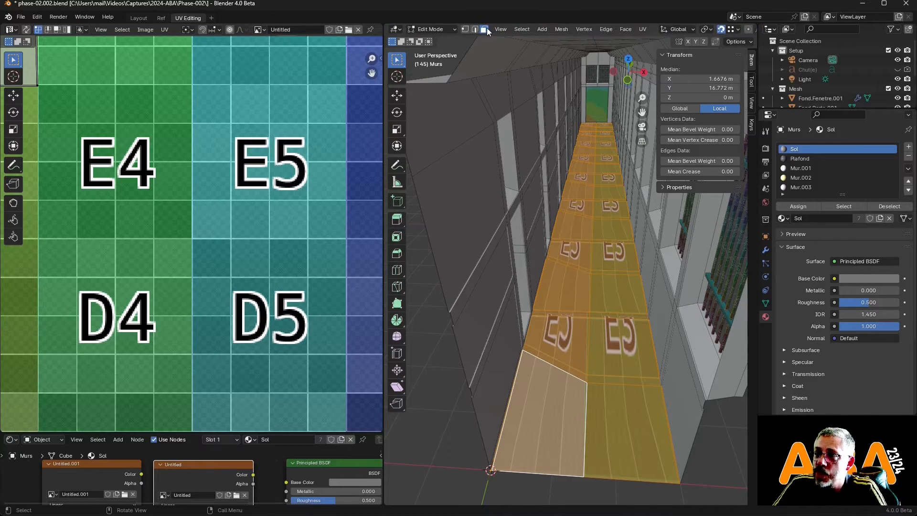
pyautogui.hscroll(5, 489, 28)
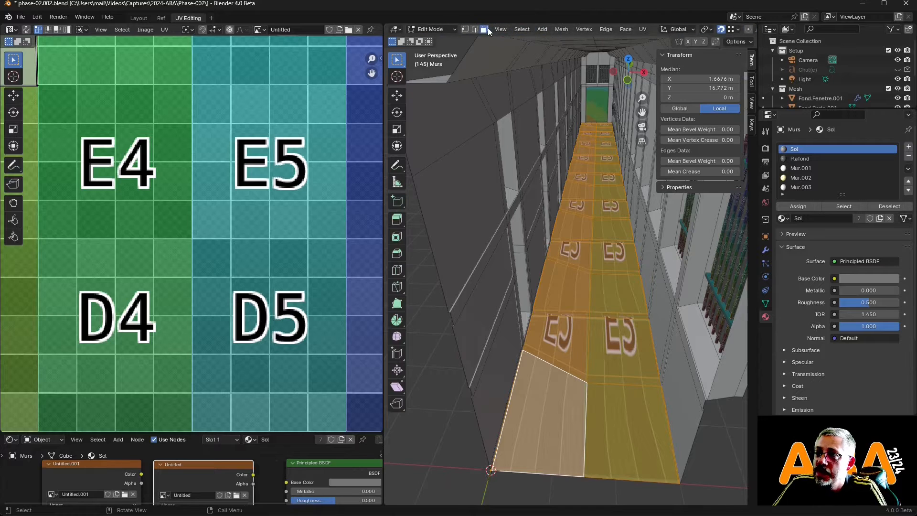
pyautogui.click(491, 30)
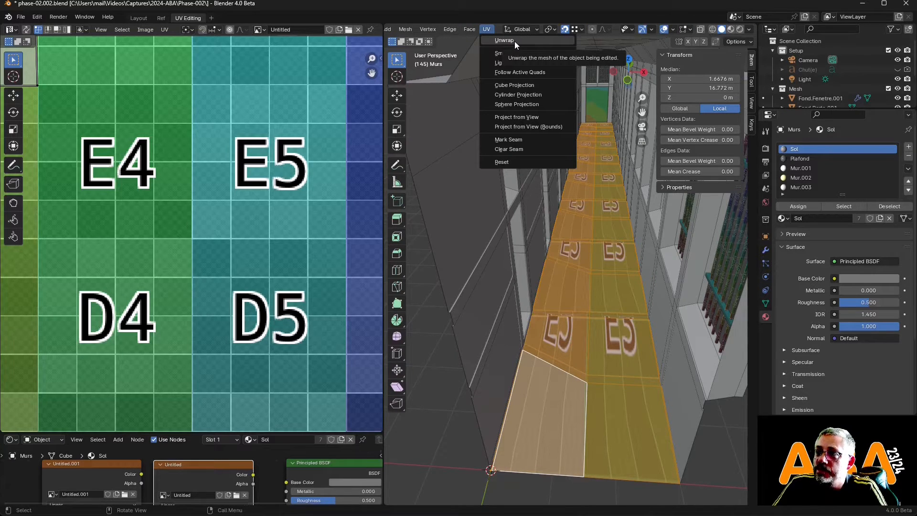
pyautogui.click(514, 41)
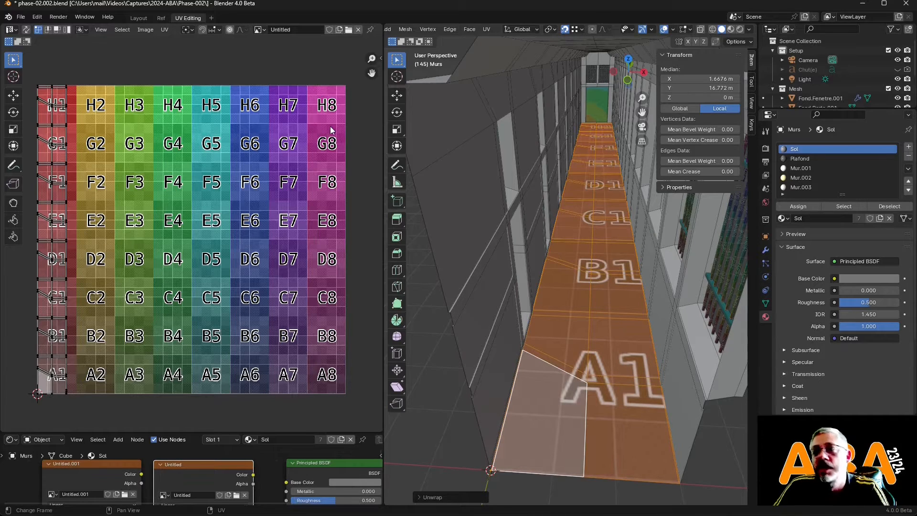
# Step: Select the whole corridor mesh and apply Smart UV Project with a 66° angle limit and the Scaled margin method
pyautogui.moveTo(557, 201); pyautogui.dragTo(560, 200, button='middle')
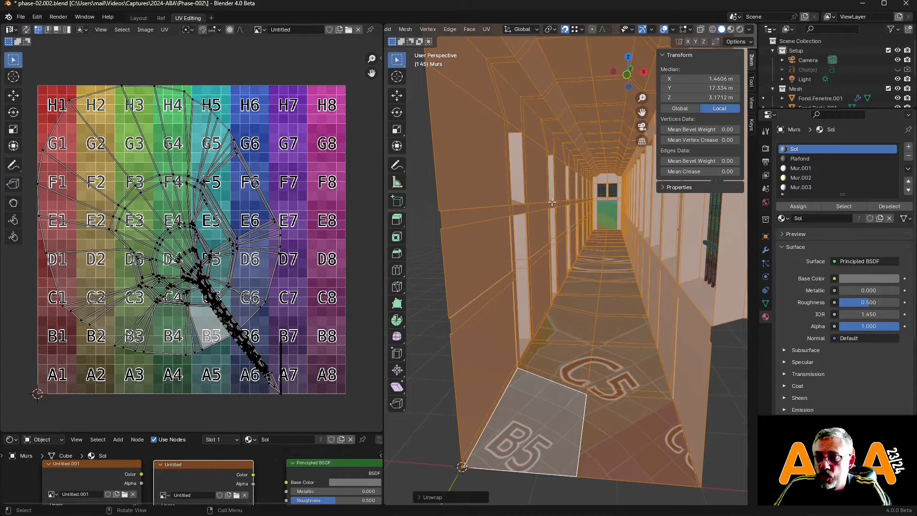
pyautogui.press('u')
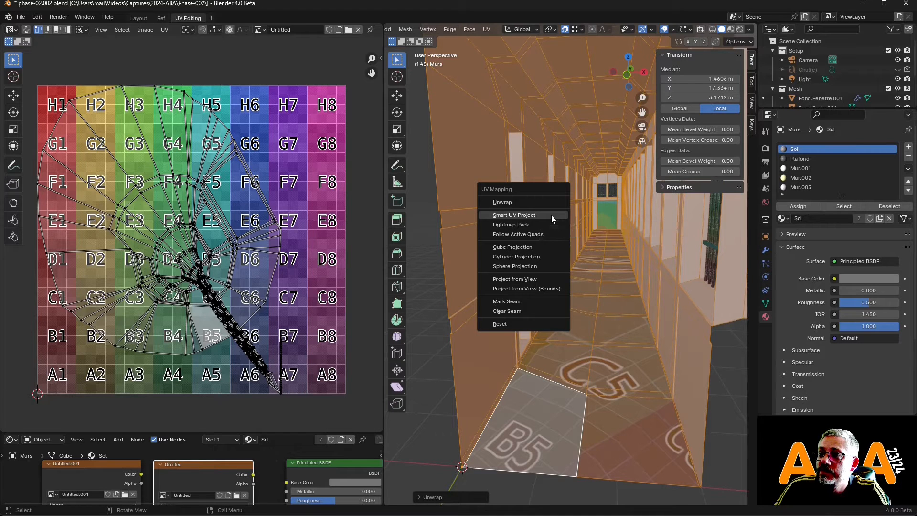
pyautogui.click(551, 215)
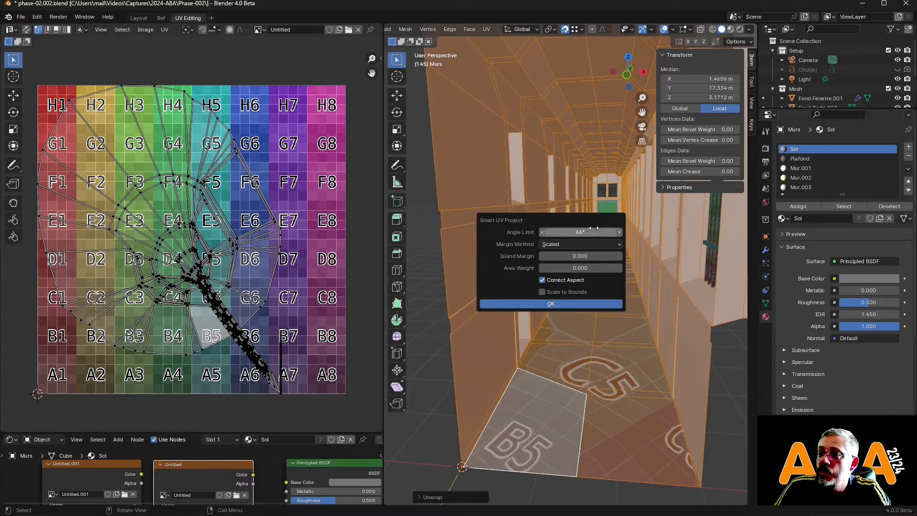
pyautogui.click(551, 304)
pyautogui.scroll(1, 225, 246)
pyautogui.moveTo(573, 249)
pyautogui.mouseDown(button='middle')
pyautogui.moveTo(630, 239)
pyautogui.moveTo(572, 249)
pyautogui.mouseUp(button='middle')
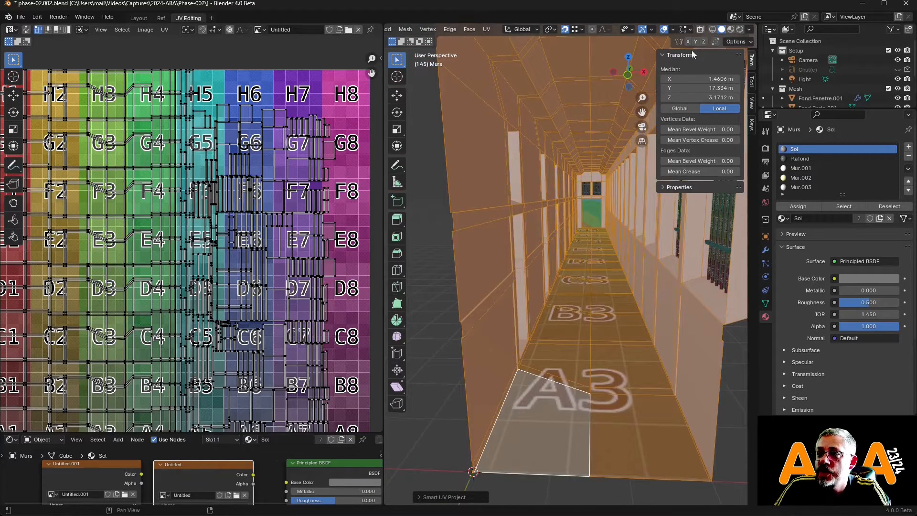
# Step: Compare the UV Grid and Color Grid patterns on the newly projected corridor floor and examine the corridor from outside
pyautogui.click(113, 471)
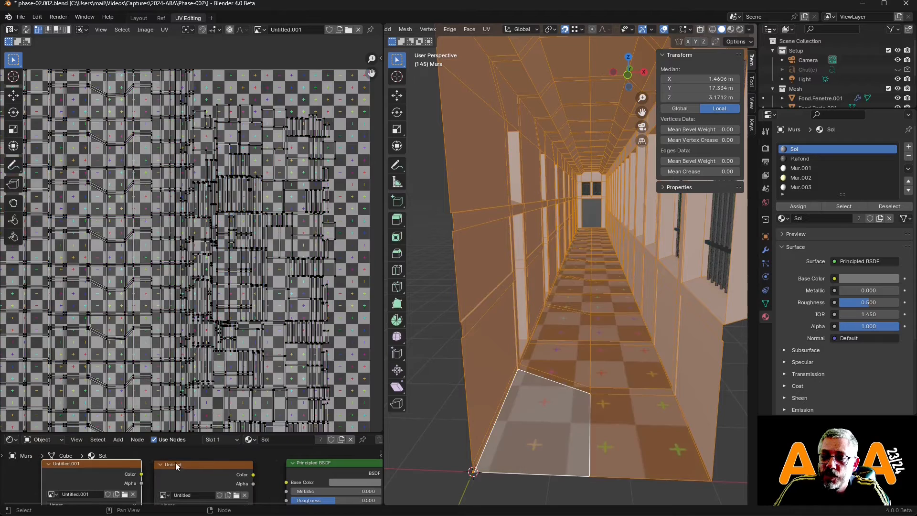
pyautogui.click(179, 464)
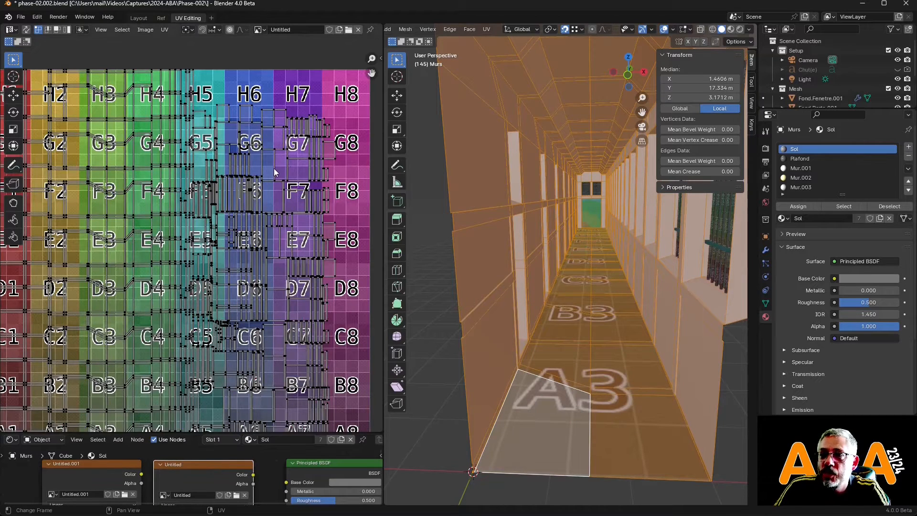
pyautogui.scroll(-3, 588, 248)
pyautogui.moveTo(588, 248)
pyautogui.mouseDown(button='middle')
pyautogui.moveTo(626, 246)
pyautogui.moveTo(586, 248)
pyautogui.mouseUp(button='middle')
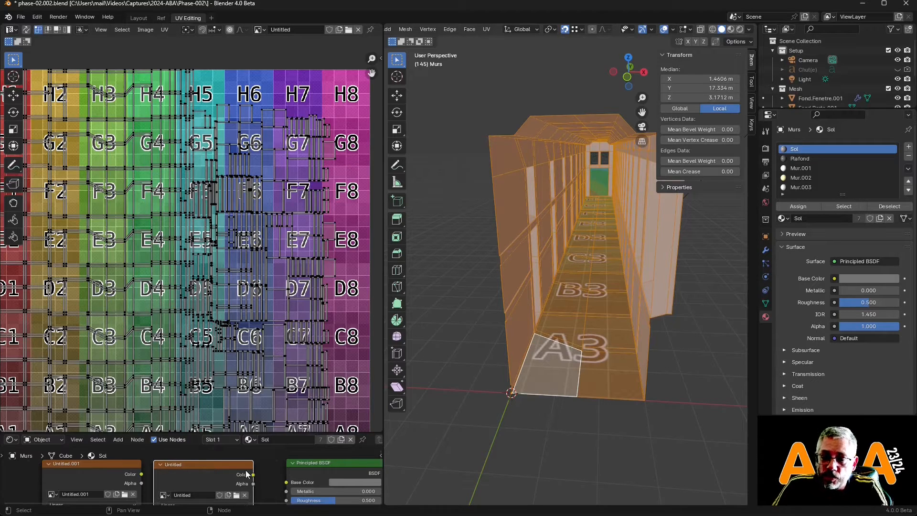
pyautogui.moveTo(579, 293); pyautogui.dragTo(566, 276, button='middle')
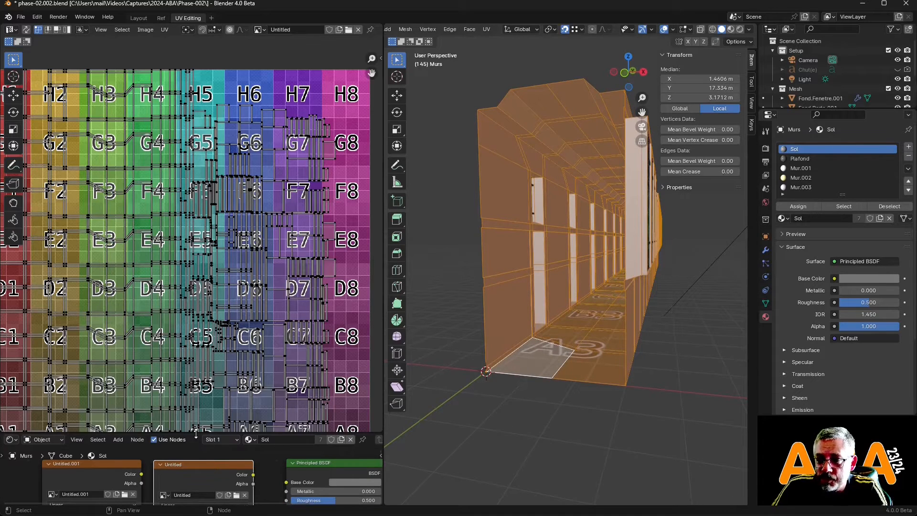
# Step: Enlarge the node editor area and stack the UV Grid texture node above the Color Grid texture node
pyautogui.moveTo(197, 433); pyautogui.dragTo(199, 252)
pyautogui.moveTo(105, 382); pyautogui.dragTo(171, 299)
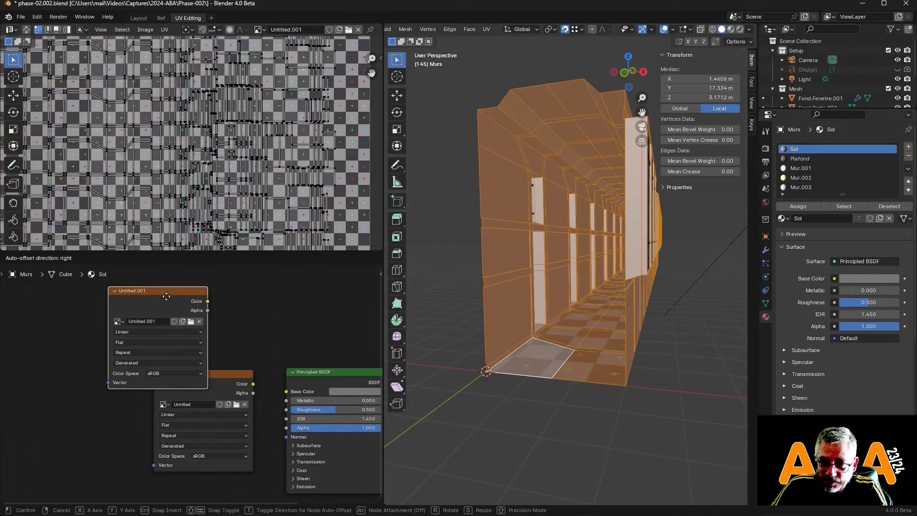
pyautogui.moveTo(233, 376); pyautogui.dragTo(185, 399)
# Step: Select both Image Texture nodes and combine them into a node group
pyautogui.moveTo(85, 294); pyautogui.dragTo(226, 487)
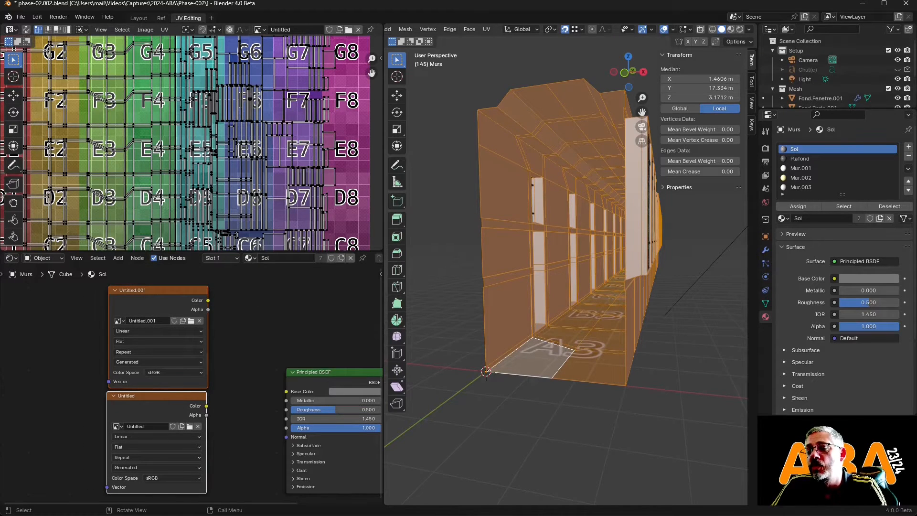
pyautogui.click(131, 258)
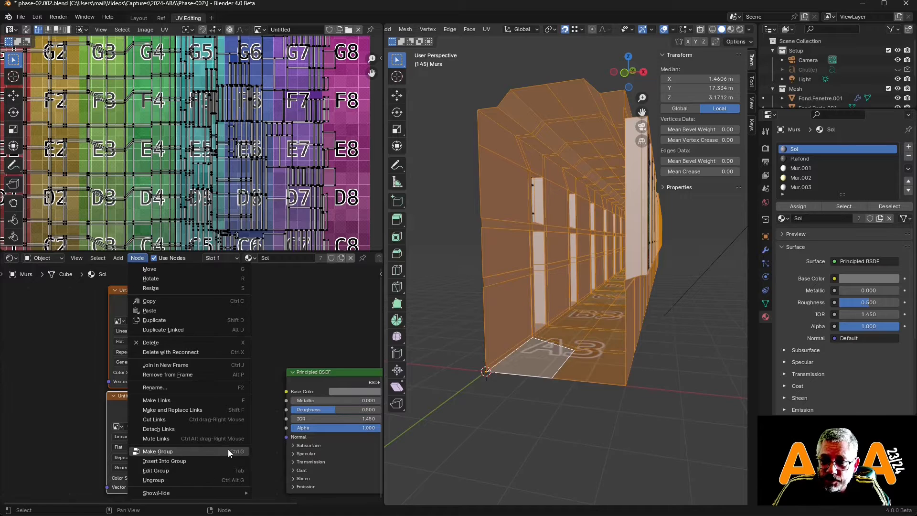
pyautogui.click(205, 455)
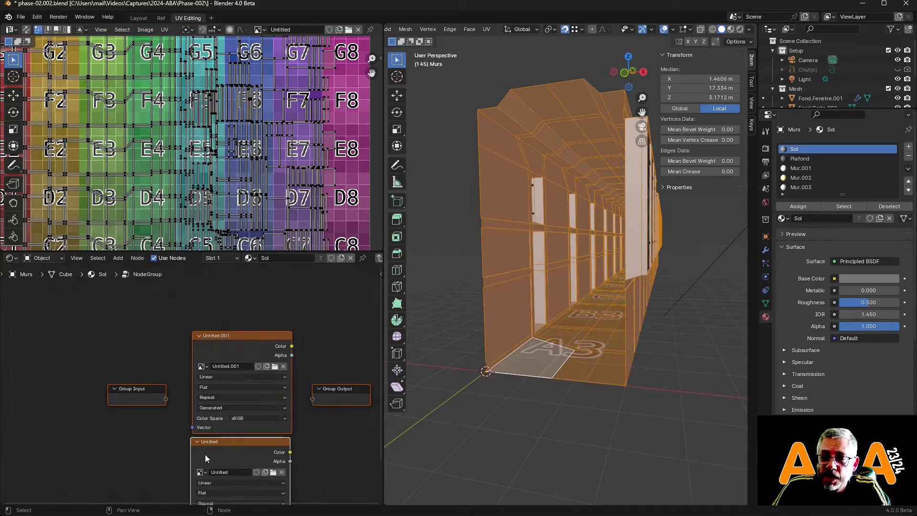
# Step: Connect the Color outputs of the UV Grid and Color Grid texture nodes to separate sockets of the Group Output
pyautogui.moveTo(221, 399); pyautogui.dragTo(163, 348, button='middle')
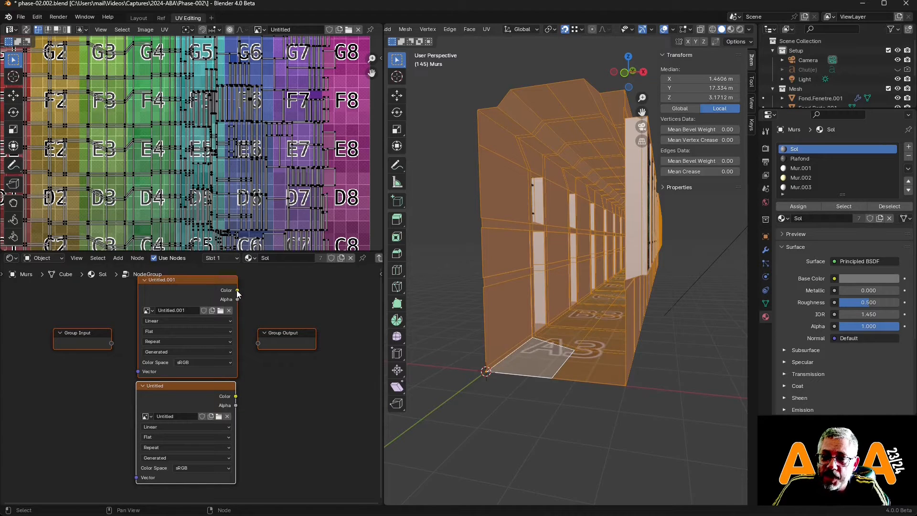
pyautogui.moveTo(237, 290); pyautogui.dragTo(259, 342)
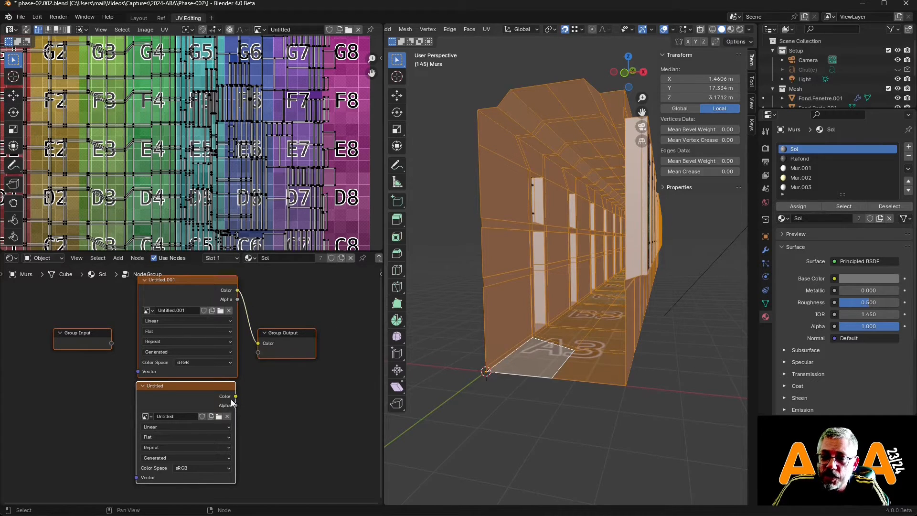
pyautogui.moveTo(236, 396); pyautogui.dragTo(258, 353)
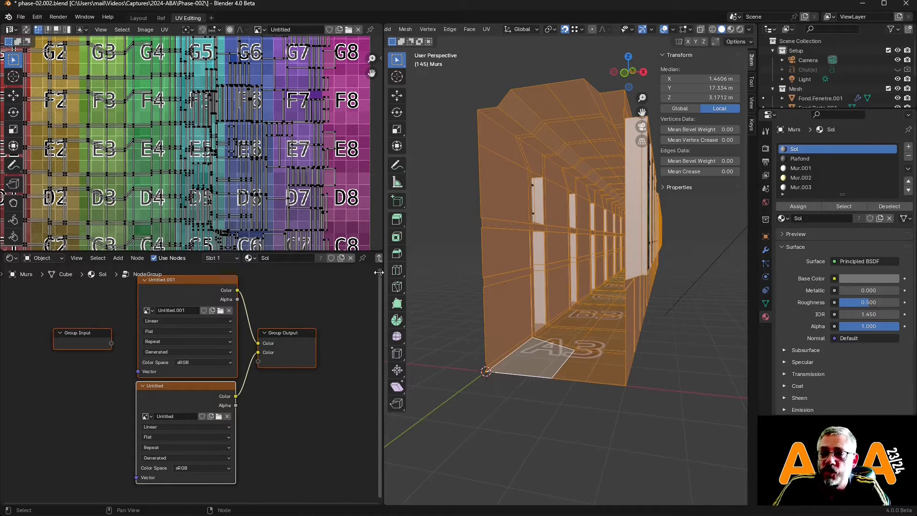
# Step: Rename the node group's second Color output as B&W in the group interface settings
pyautogui.press('n')
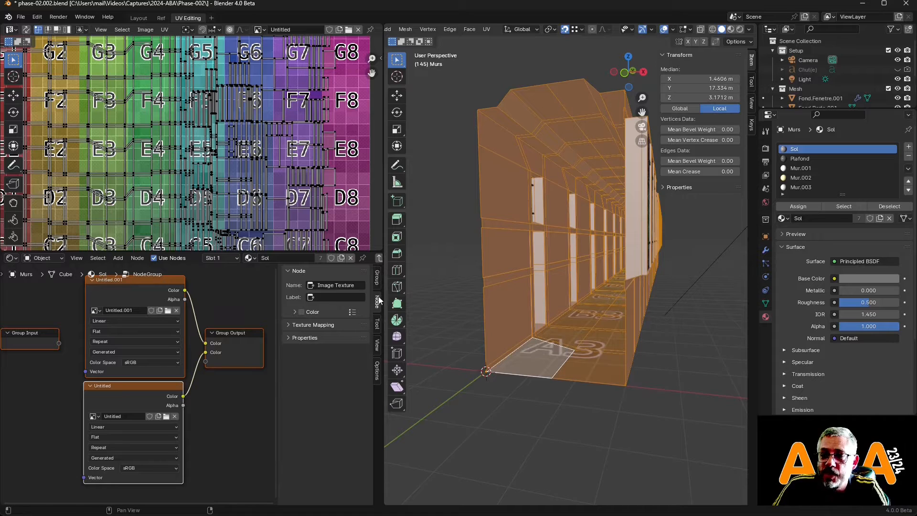
pyautogui.click(378, 282)
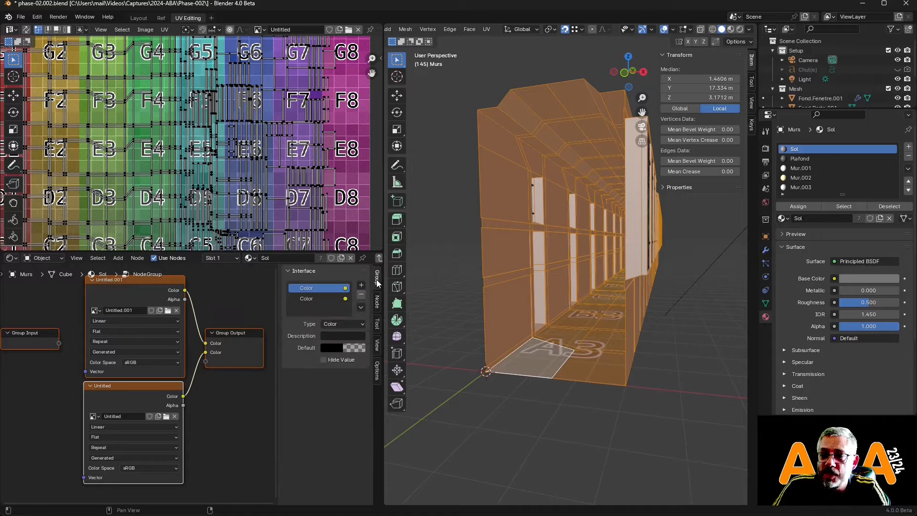
pyautogui.doubleClick(314, 299)
pyautogui.write('B')
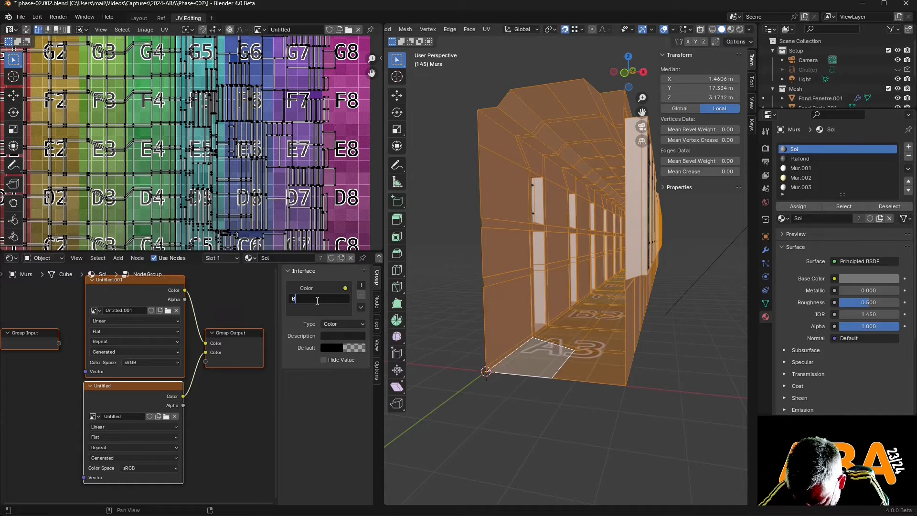
pyautogui.write('&W')
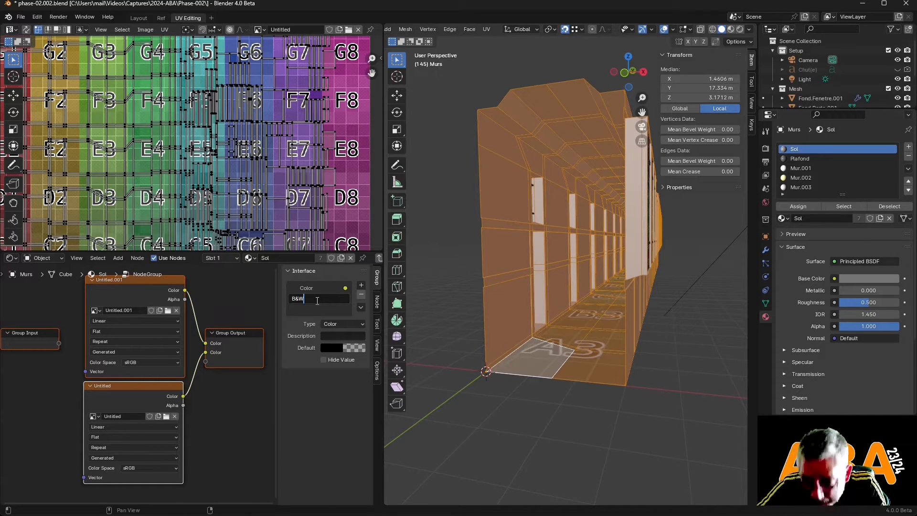
pyautogui.press('Return')
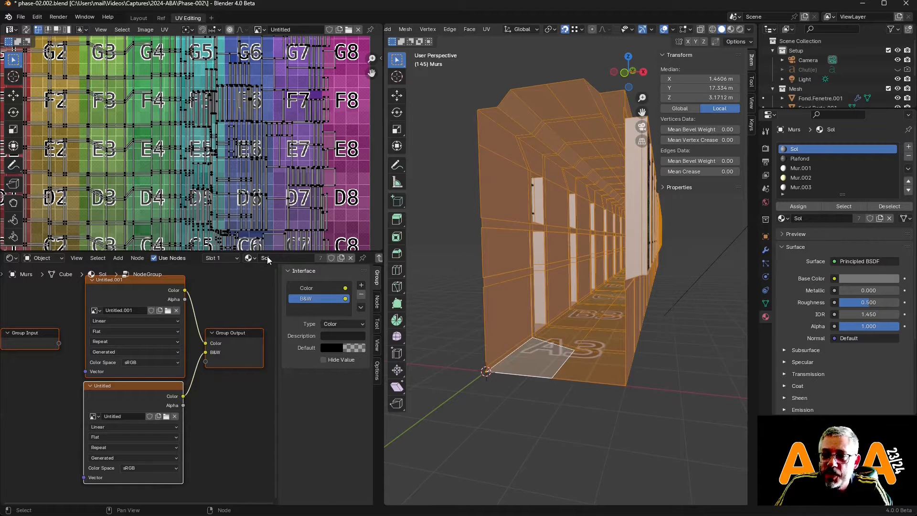
# Step: Exit the node group to inspect its Color and B&W outputs in the Sol material, and reopen the group for editing
pyautogui.scroll(-3, 268, 260)
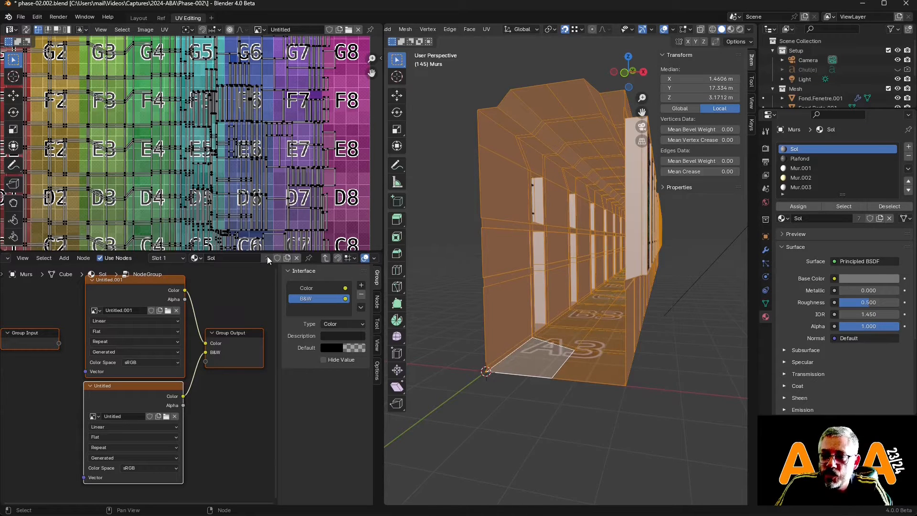
pyautogui.click(326, 258)
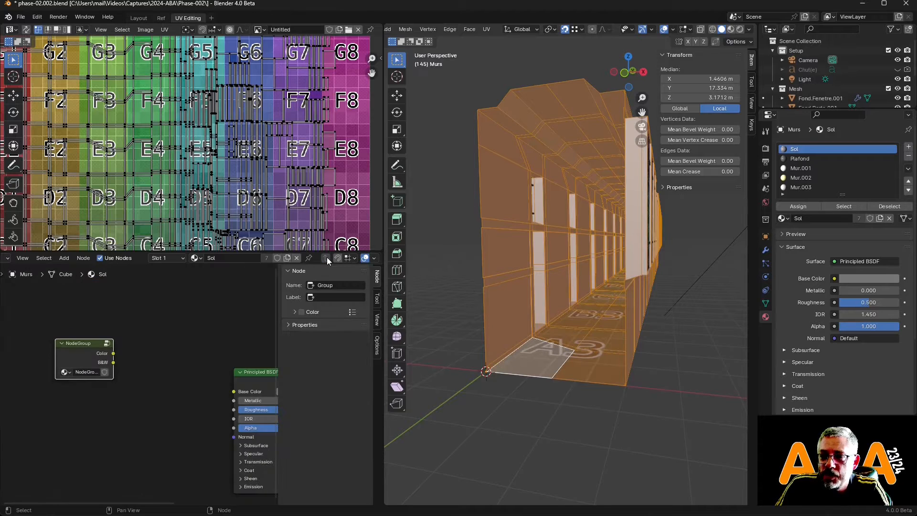
pyautogui.moveTo(189, 351); pyautogui.dragTo(199, 394, button='middle')
pyautogui.scroll(5, 216, 337)
pyautogui.moveTo(165, 337); pyautogui.dragTo(130, 344)
pyautogui.press('Tab')
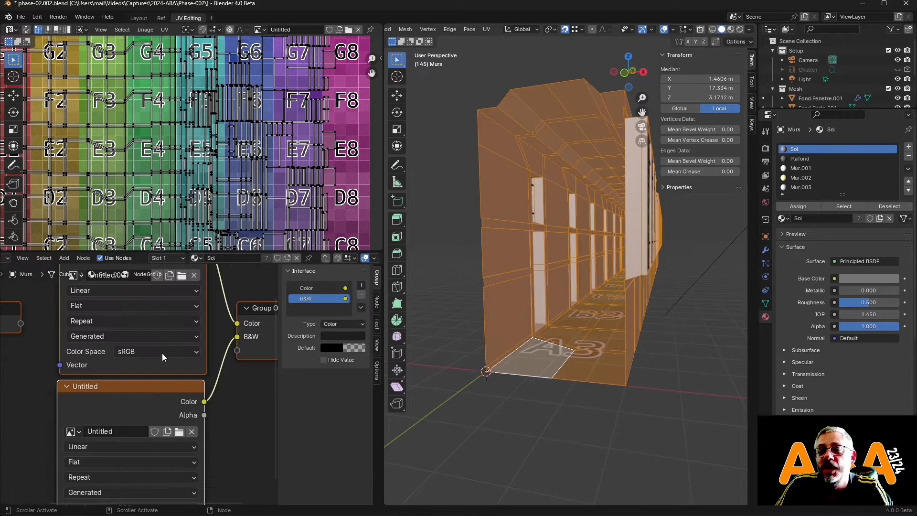
pyautogui.scroll(-2, 151, 392)
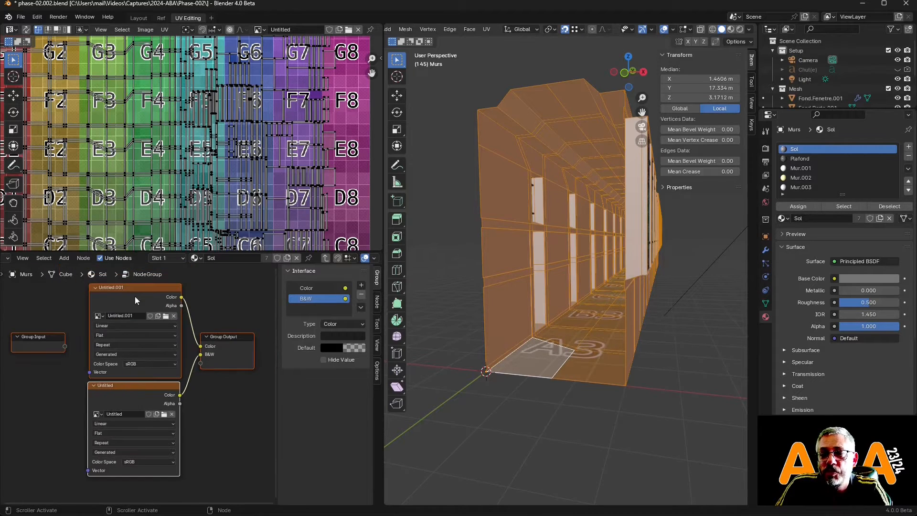
# Step: Make the checker grid texture node active, exit the node group, and rename the group Textures
pyautogui.click(145, 388)
pyautogui.click(150, 368)
pyautogui.click(150, 369)
pyautogui.press('Tab')
pyautogui.click(64, 258)
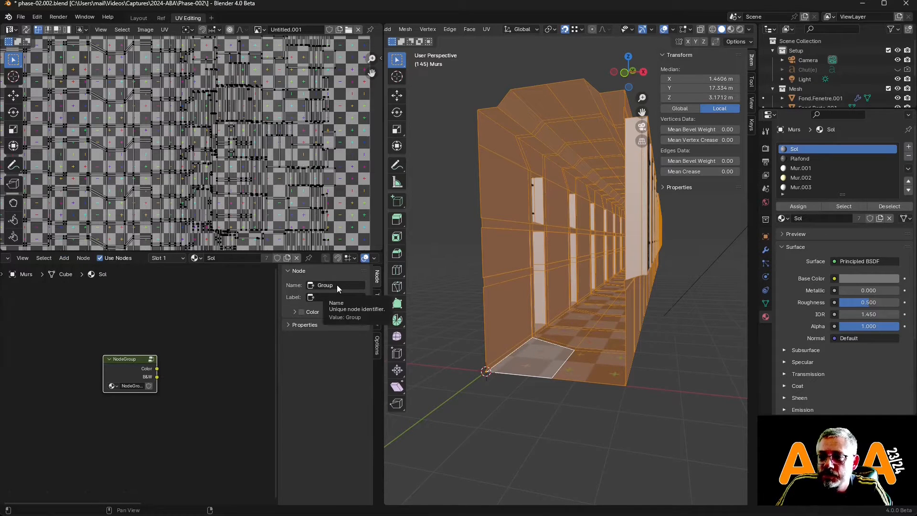
pyautogui.click(304, 324)
pyautogui.doubleClick(330, 339)
pyautogui.write('Textures')
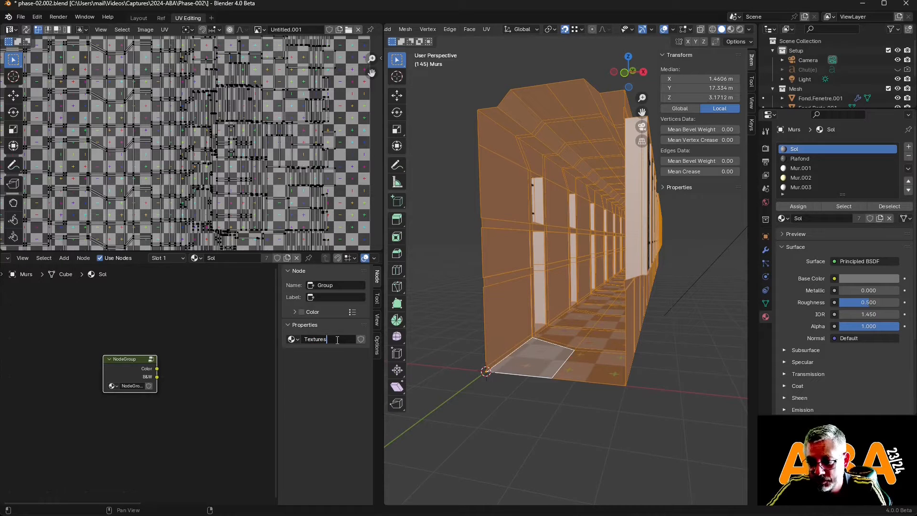
pyautogui.press('Return')
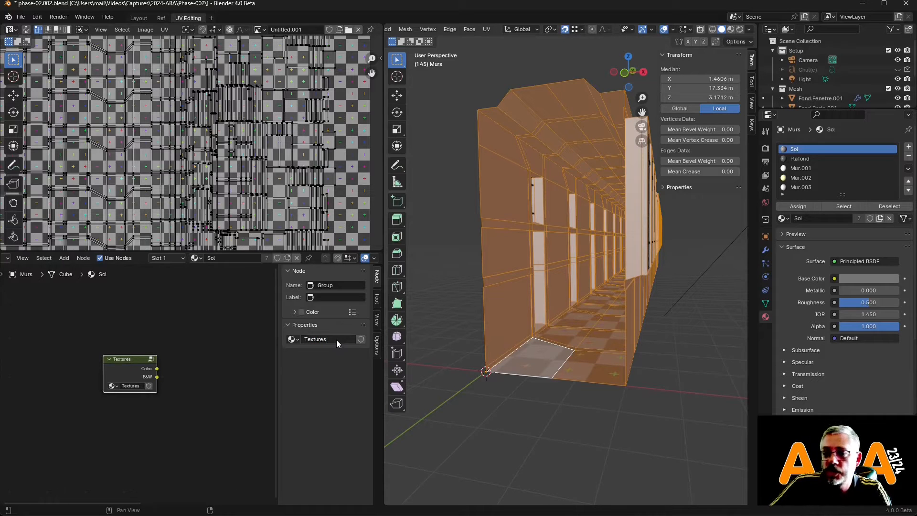
# Step: Examine where node groups can be added to a material, and enter and leave the Textures group to review its contents
pyautogui.click(80, 258)
pyautogui.moveTo(64, 259)
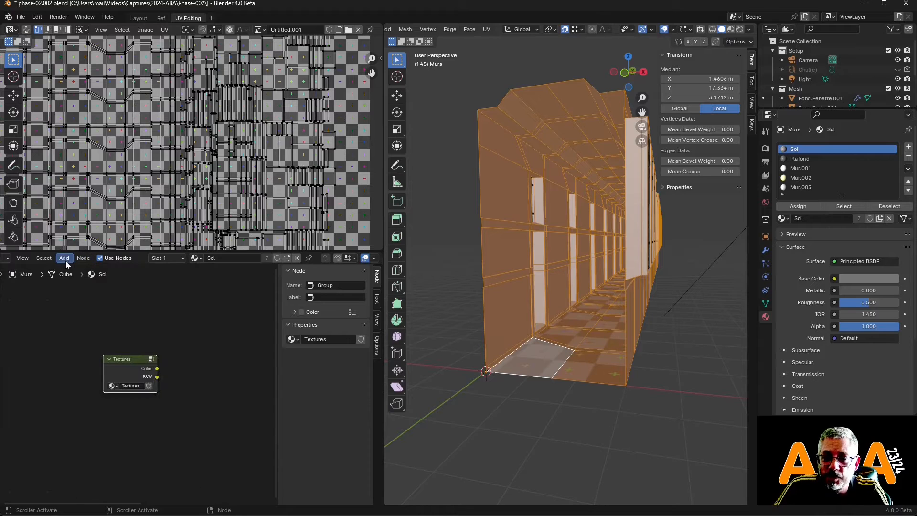
pyautogui.moveTo(85, 356)
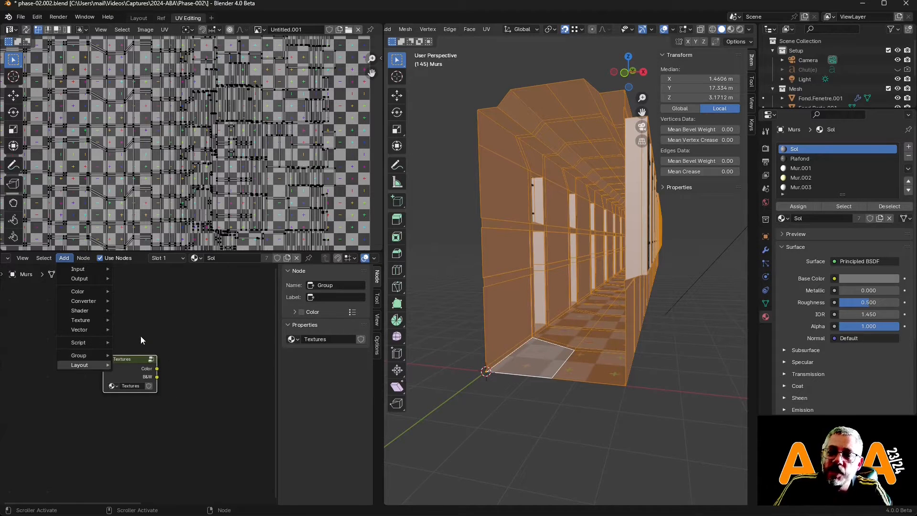
pyautogui.click(152, 359)
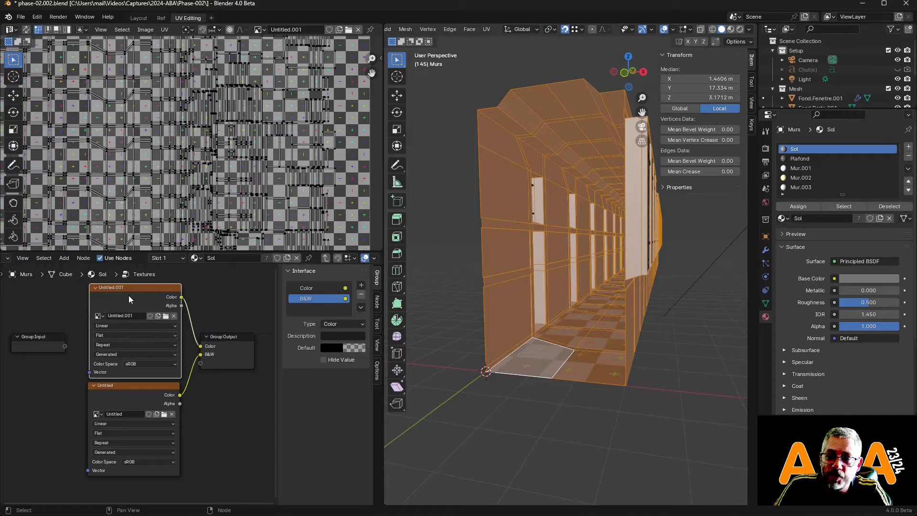
pyautogui.click(326, 258)
pyautogui.click(151, 360)
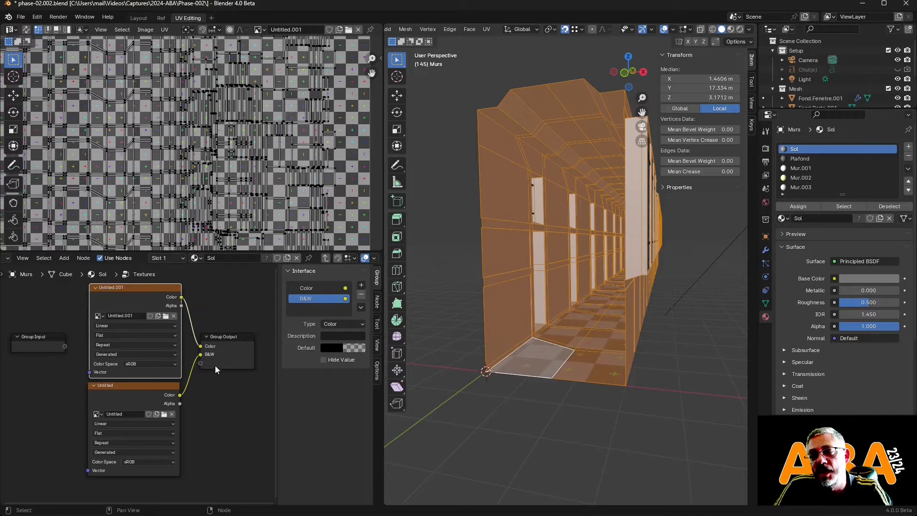
pyautogui.press('Tab')
pyautogui.press('Tab')
pyautogui.press('Tab')
pyautogui.press('Tab')
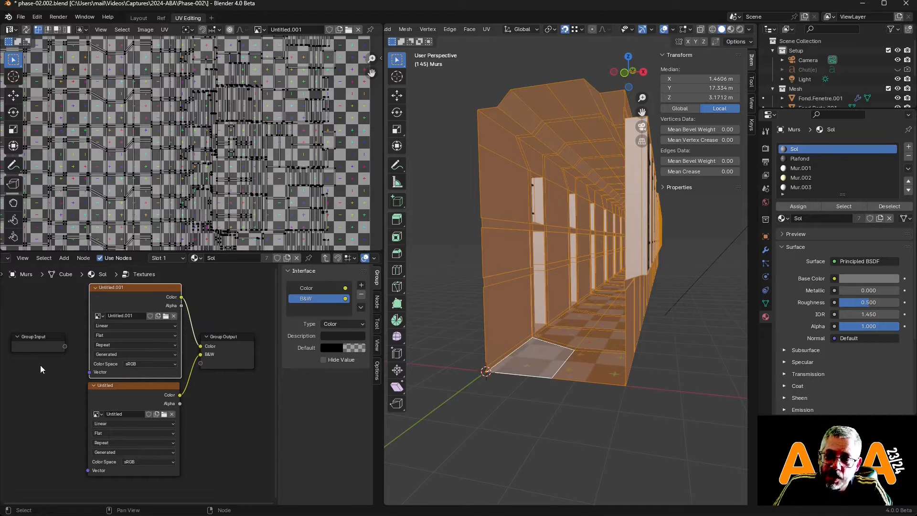
# Step: Rearrange the Textures group by moving Group Output aside and placing both image nodes side by side, and hide the node editor's sidebar
pyautogui.moveTo(40, 366); pyautogui.dragTo(54, 362, button='middle')
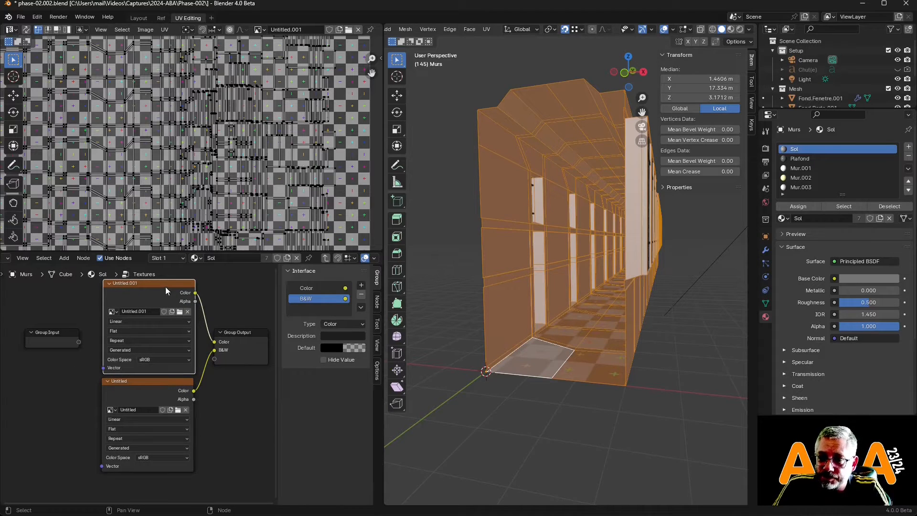
pyautogui.moveTo(164, 290); pyautogui.dragTo(158, 293)
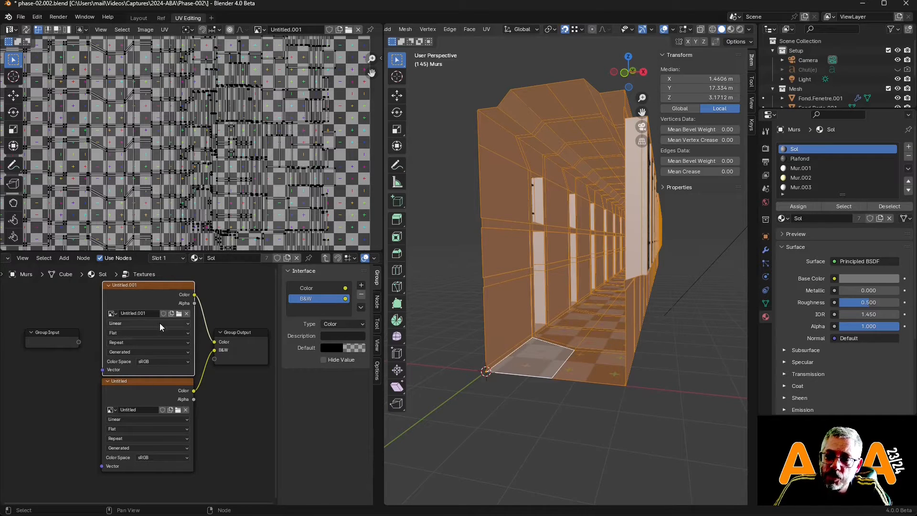
pyautogui.moveTo(239, 335); pyautogui.dragTo(253, 363)
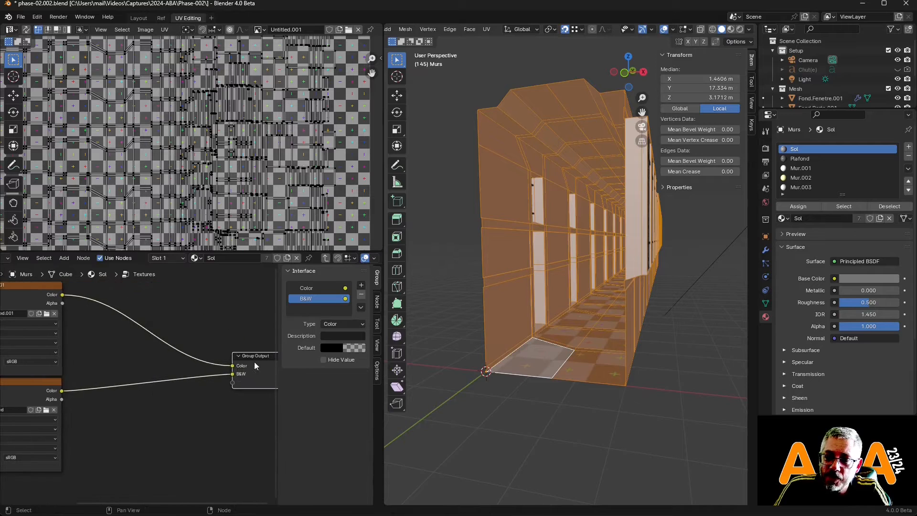
pyautogui.moveTo(136, 390); pyautogui.dragTo(250, 378, button='middle')
pyautogui.moveTo(136, 375); pyautogui.dragTo(233, 293)
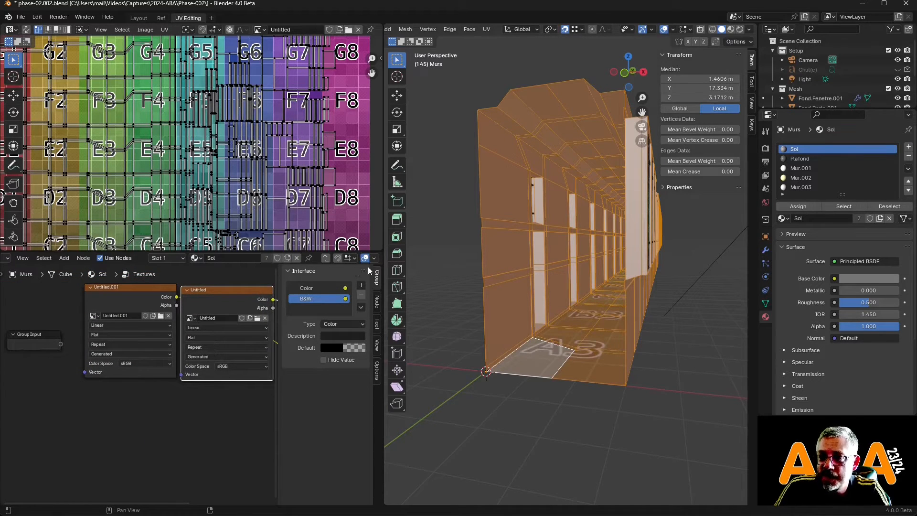
pyautogui.moveTo(278, 276); pyautogui.dragTo(433, 271)
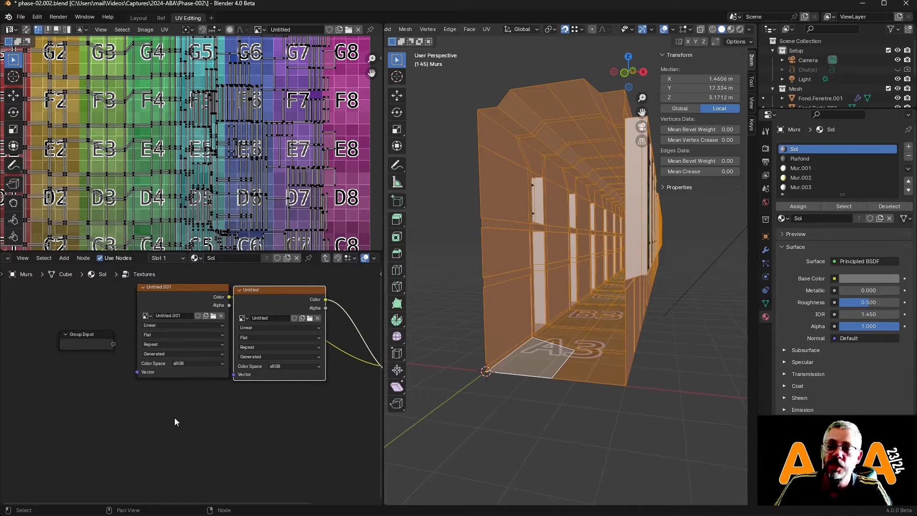
# Step: Rename the images in the Textures group as COLOR for the color grid and B&W for the checker grid
pyautogui.scroll(5, 159, 440)
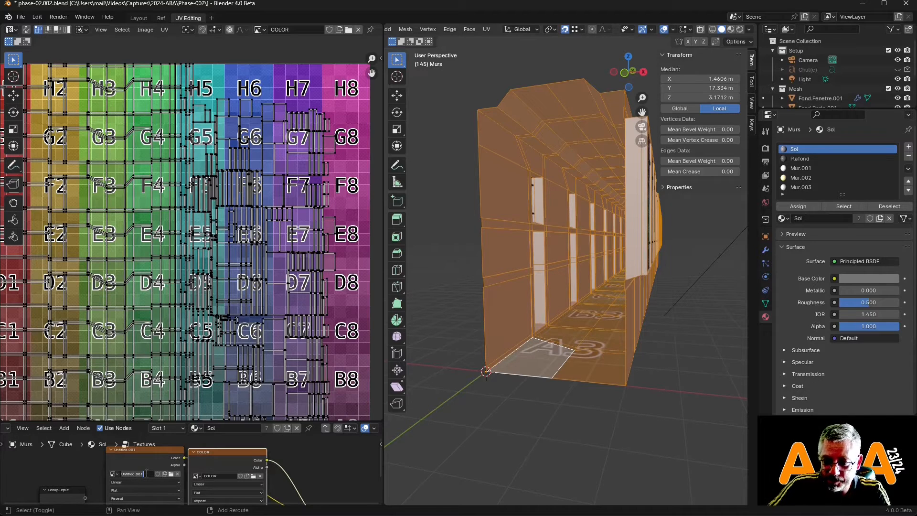
pyautogui.click(147, 473)
pyautogui.write('e')
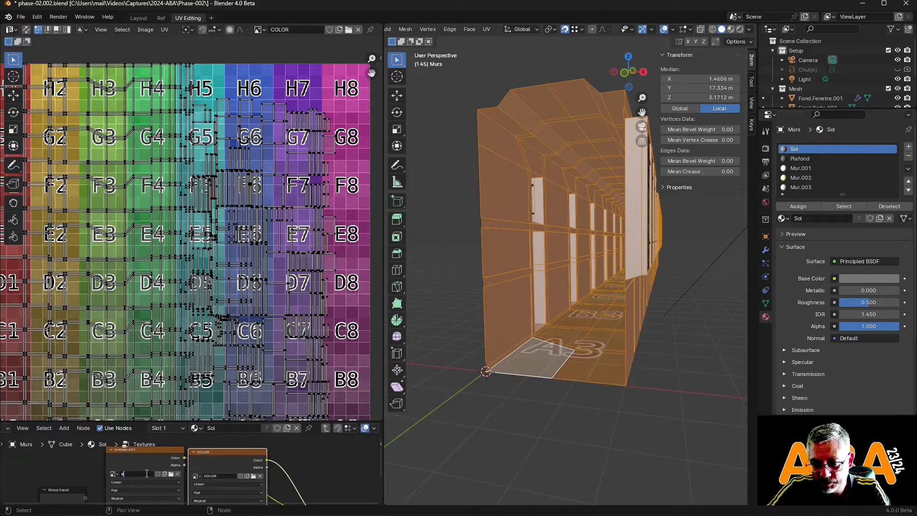
pyautogui.write('&W')
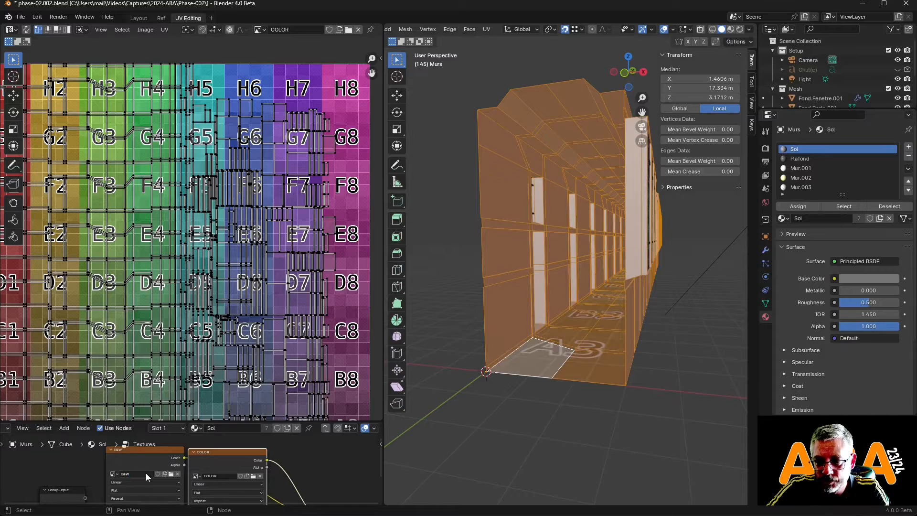
pyautogui.scroll(8, 147, 473)
pyautogui.moveTo(147, 473); pyautogui.dragTo(155, 443, button='middle')
pyautogui.scroll(2, 162, 461)
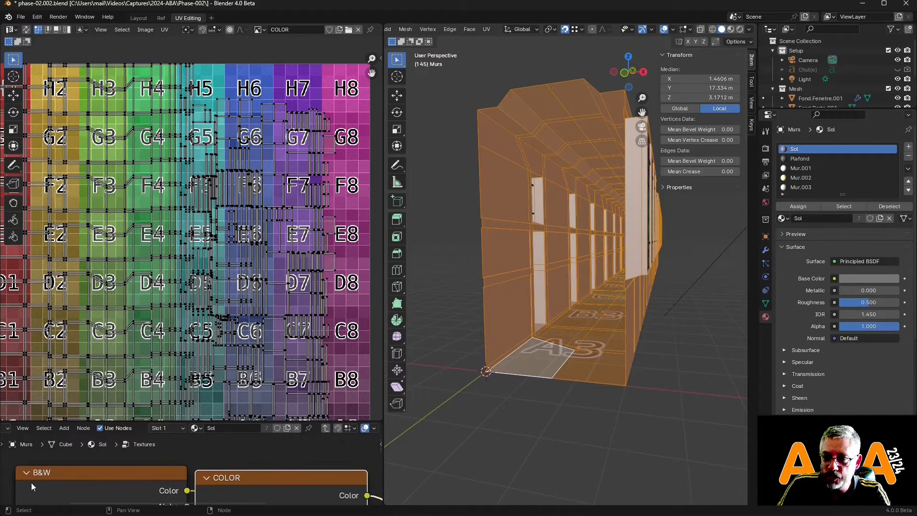
# Step: Select all faces using the Mur.001 material and add the Textures node group to that material
pyautogui.click(508, 307)
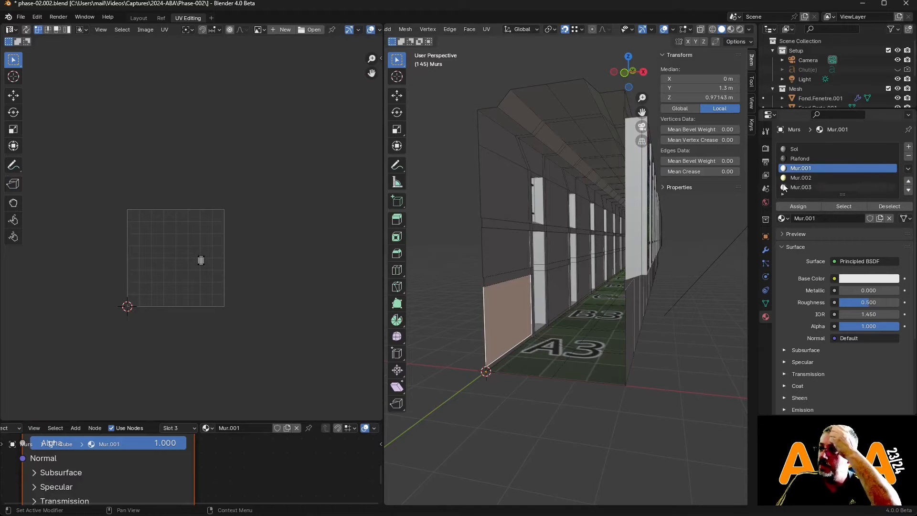
pyautogui.click(847, 207)
pyautogui.click(75, 428)
pyautogui.moveTo(97, 409)
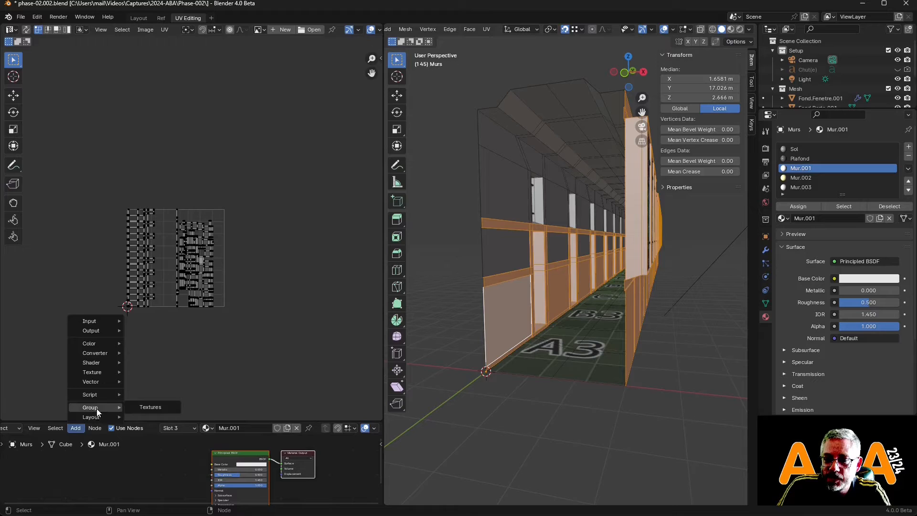
pyautogui.click(154, 405)
pyautogui.click(139, 461)
# Step: Open the Textures group in Mur.001 and compare the B&W and COLOR images on the corridor, leaving B&W active
pyautogui.press('Tab')
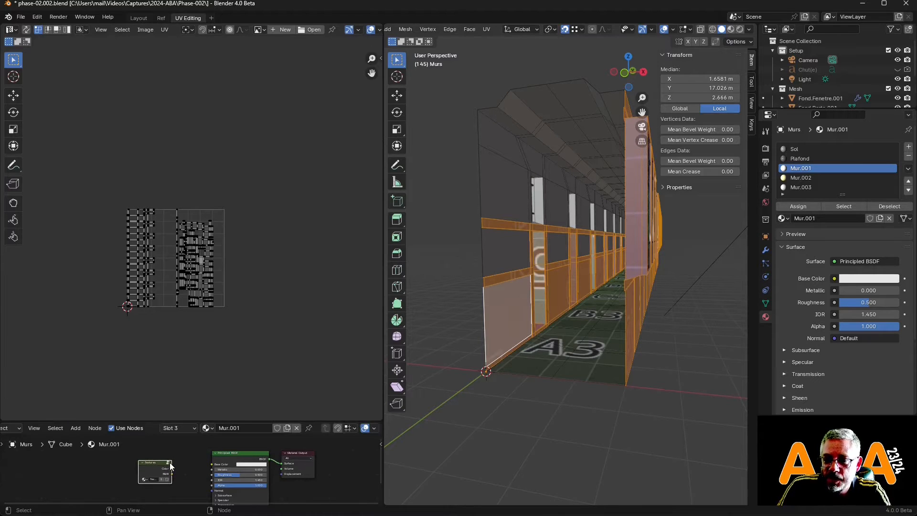
pyautogui.click(160, 483)
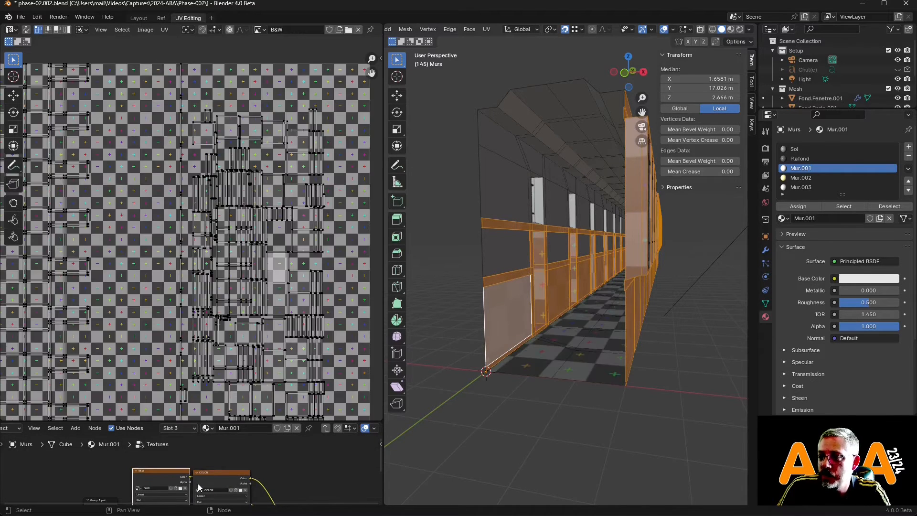
pyautogui.click(198, 484)
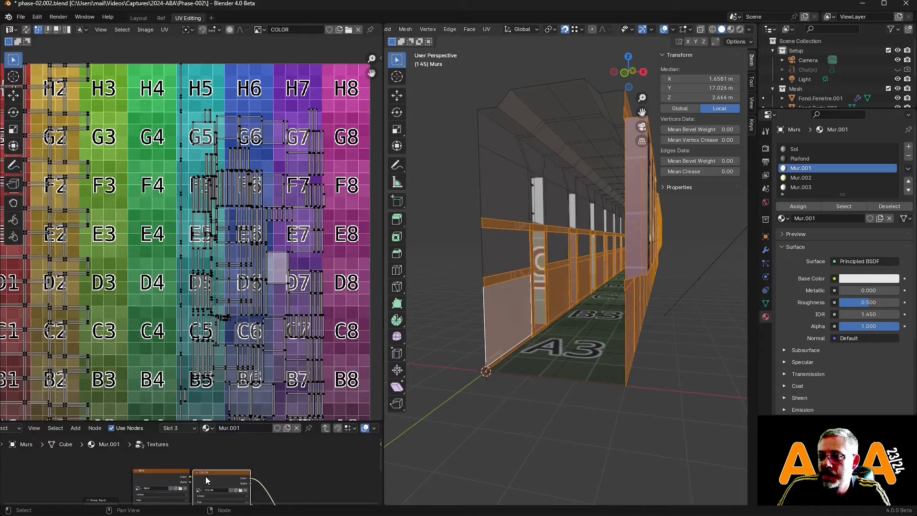
pyautogui.click(156, 479)
pyautogui.moveTo(545, 315); pyautogui.dragTo(563, 308, button='middle')
pyautogui.scroll(3, 589, 324)
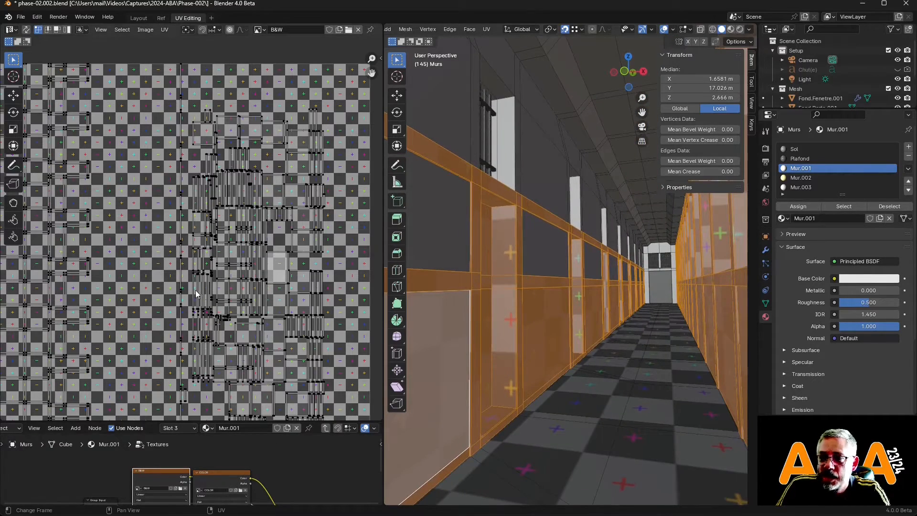
pyautogui.scroll(-7, 211, 300)
pyautogui.scroll(4, 212, 321)
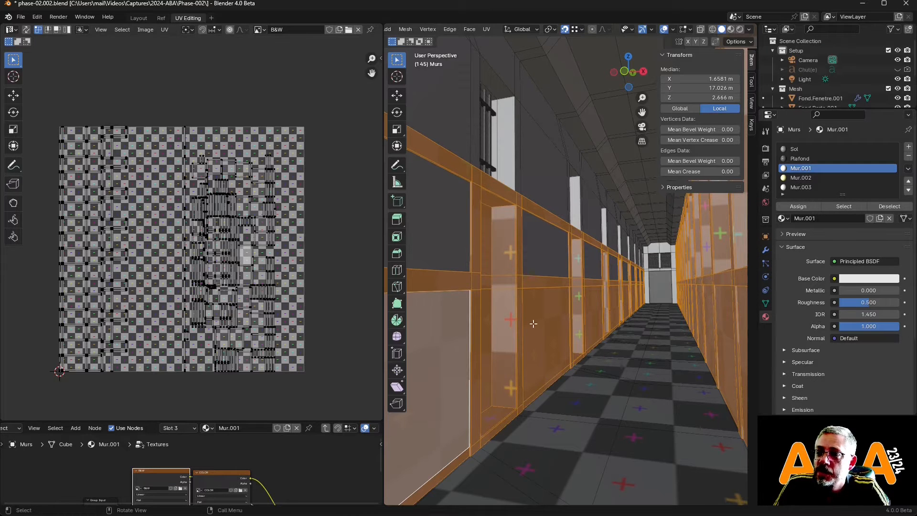
# Step: Select only the floor faces assigned to the Sol material and unwrap them
pyautogui.click(796, 150)
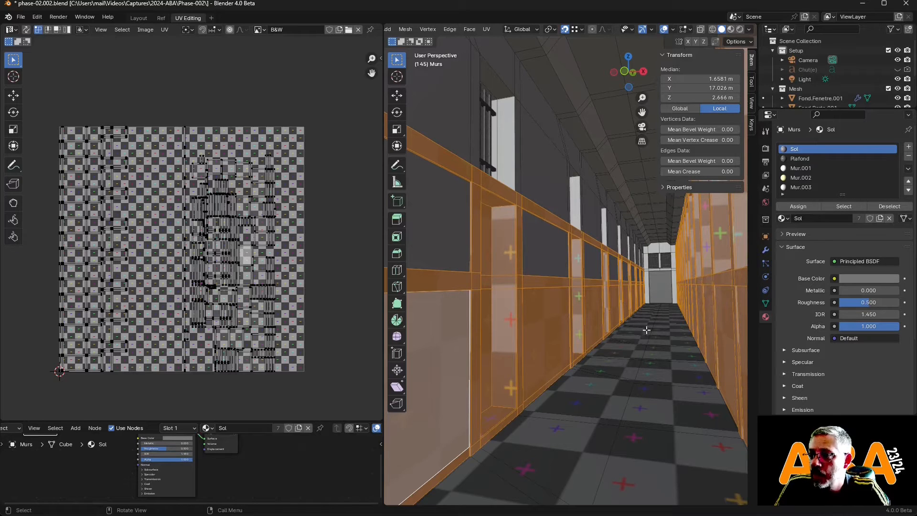
pyautogui.press('a')
pyautogui.hotkey('alt', 'a')
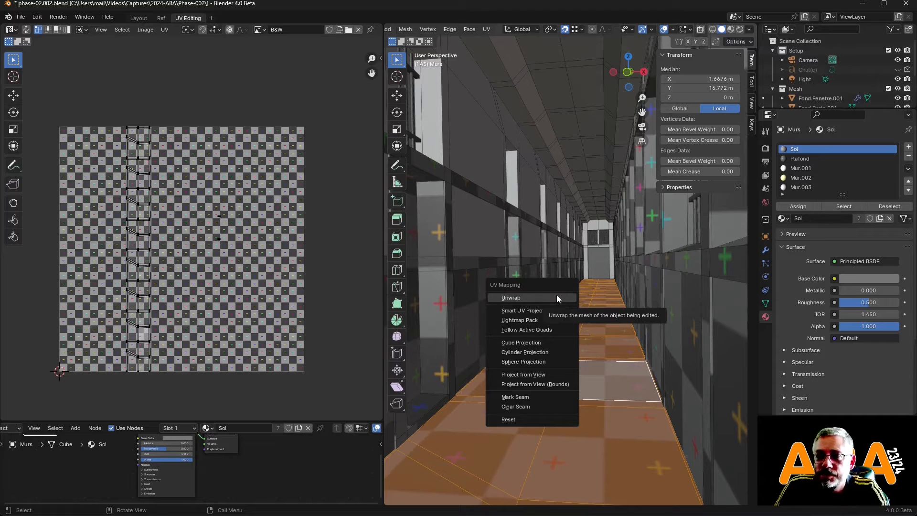
pyautogui.click(557, 298)
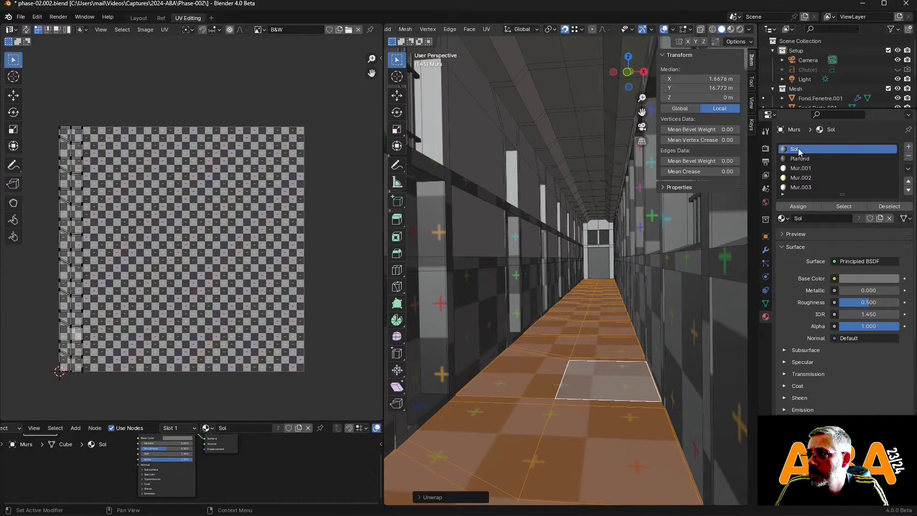
# Step: Select all faces of the Murs mesh and apply Smart UV Project with a 66° angle limit
pyautogui.scroll(-3, 813, 81)
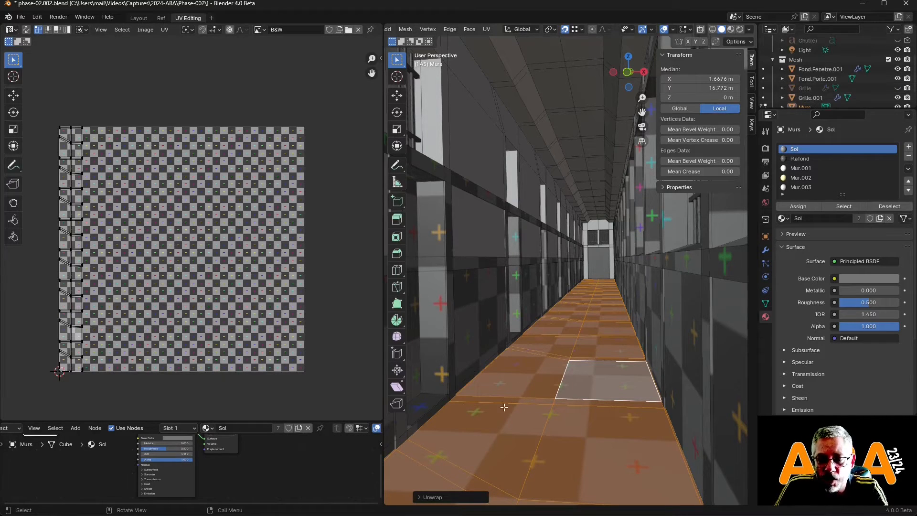
pyautogui.press('a')
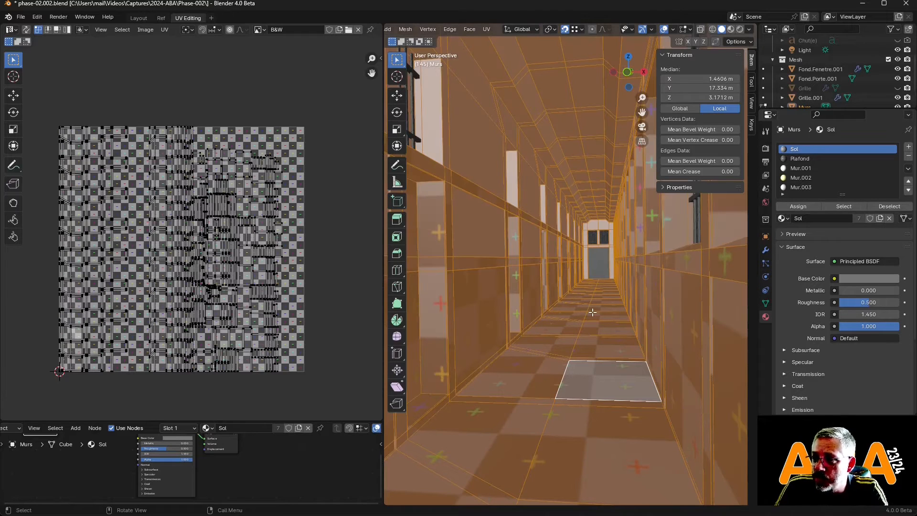
pyautogui.press('u')
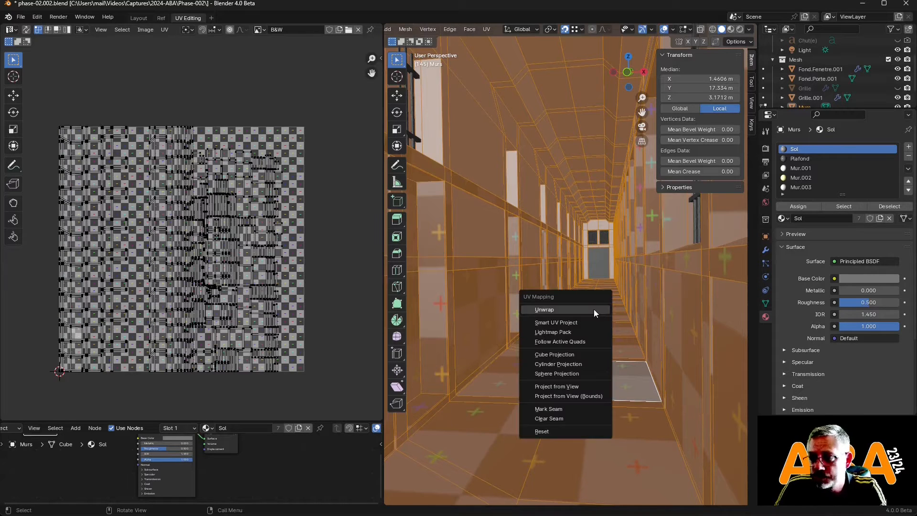
pyautogui.click(591, 322)
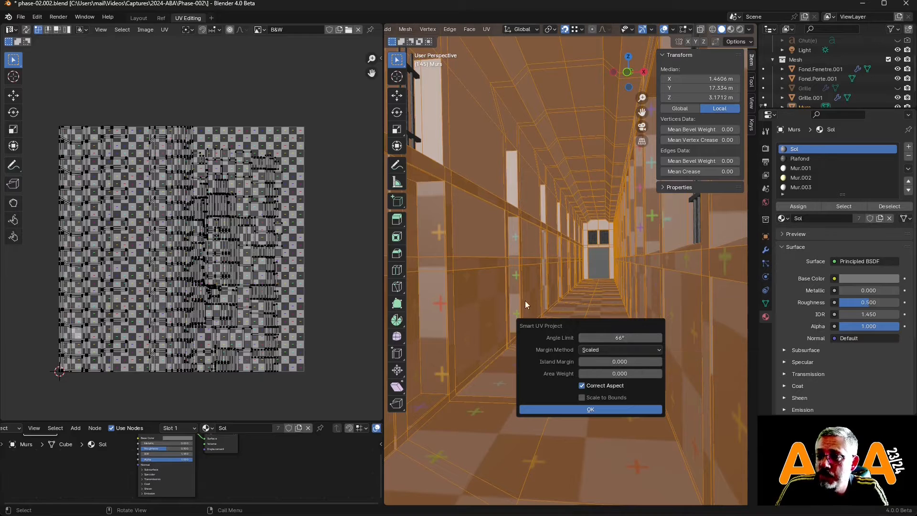
pyautogui.click(594, 409)
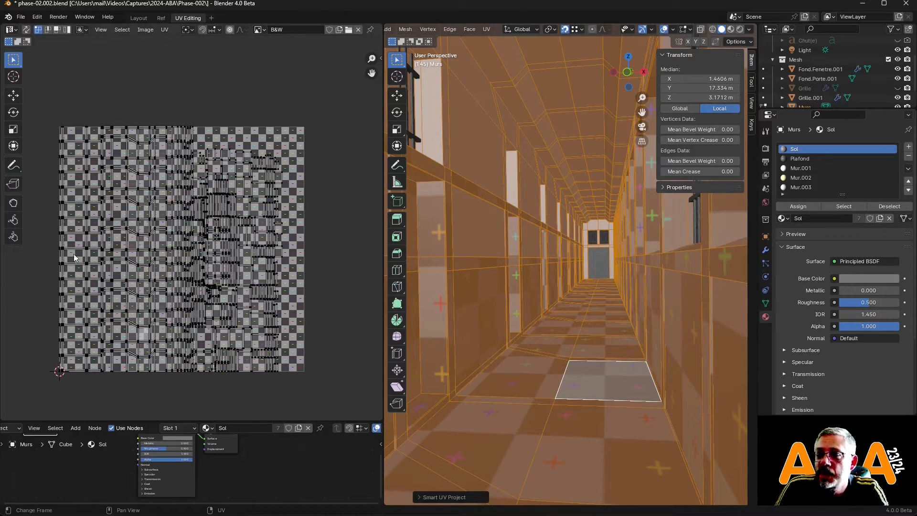
# Step: Check the corridor in Object Mode, return to Edit Mode, deselect all faces, and enable UV Sync Selection
pyautogui.press('Tab')
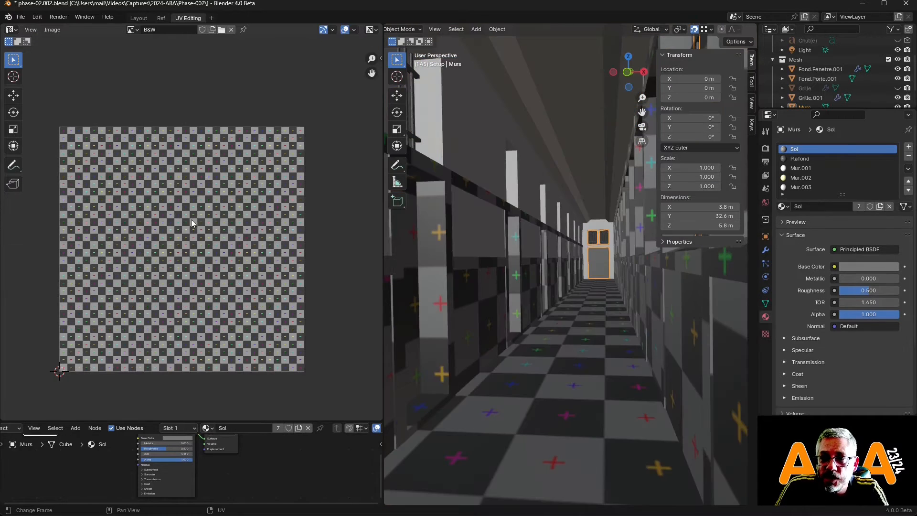
pyautogui.press('Tab')
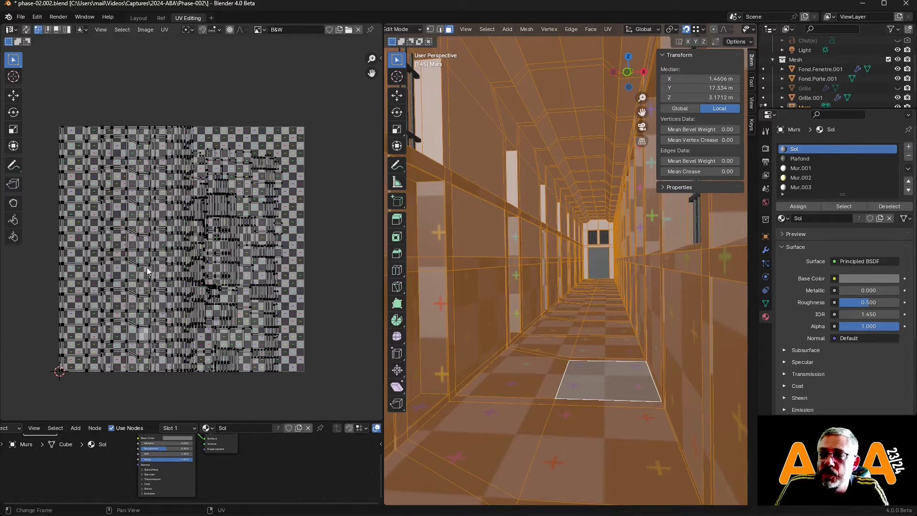
pyautogui.hotkey('alt', 'a')
pyautogui.click(26, 30)
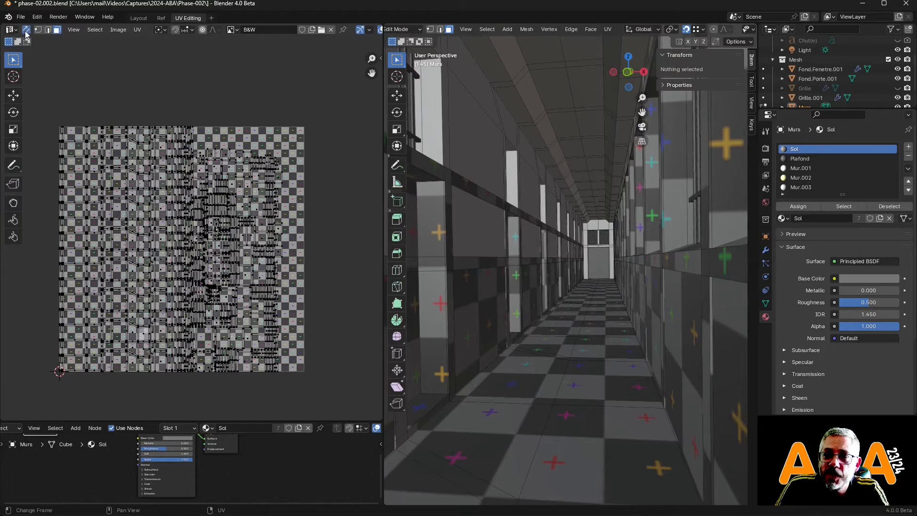
# Step: Inspect the Murs UV layout over the B&W grid and return to Object Mode
pyautogui.scroll(7, 193, 259)
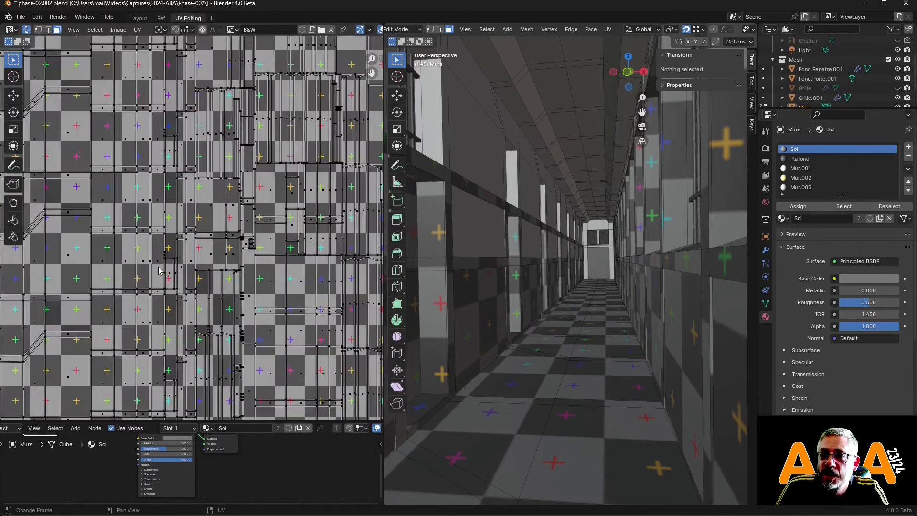
pyautogui.press('Home')
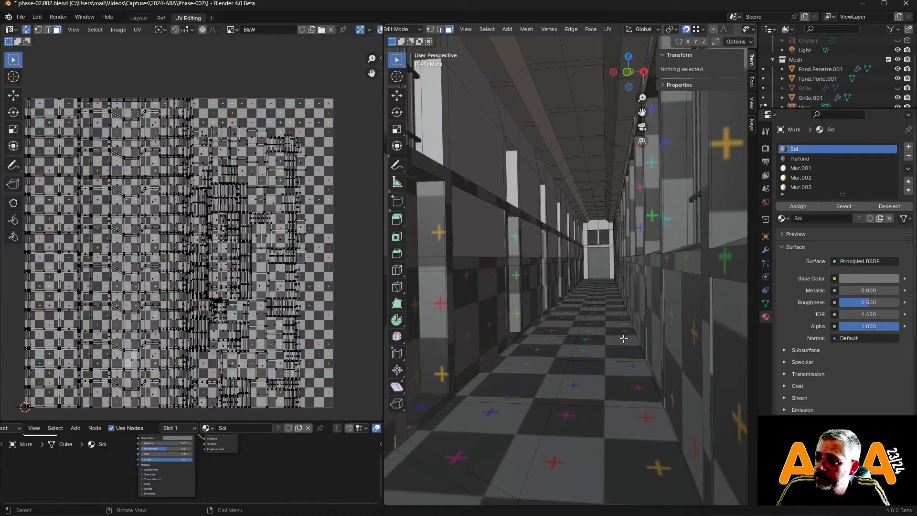
pyautogui.press('Tab')
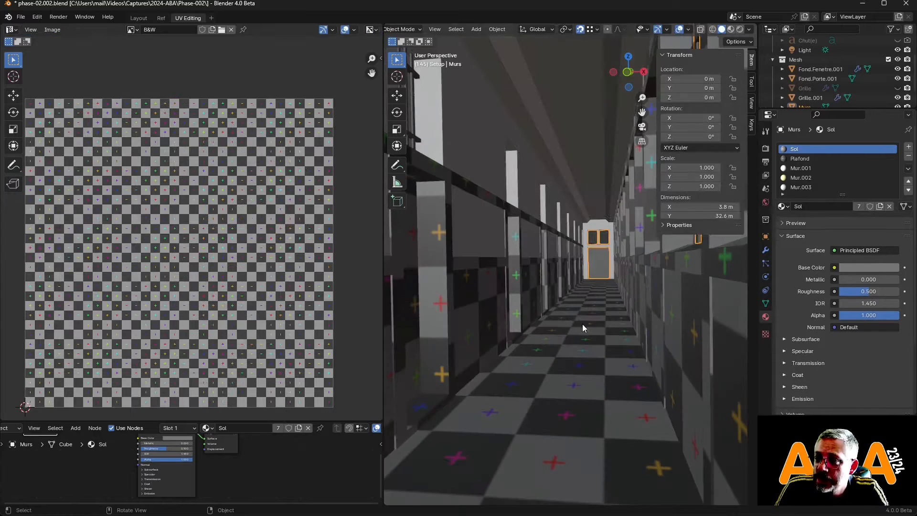
pyautogui.moveTo(586, 309)
pyautogui.mouseDown(button='middle')
pyautogui.moveTo(552, 348)
pyautogui.moveTo(581, 326)
pyautogui.mouseUp(button='middle')
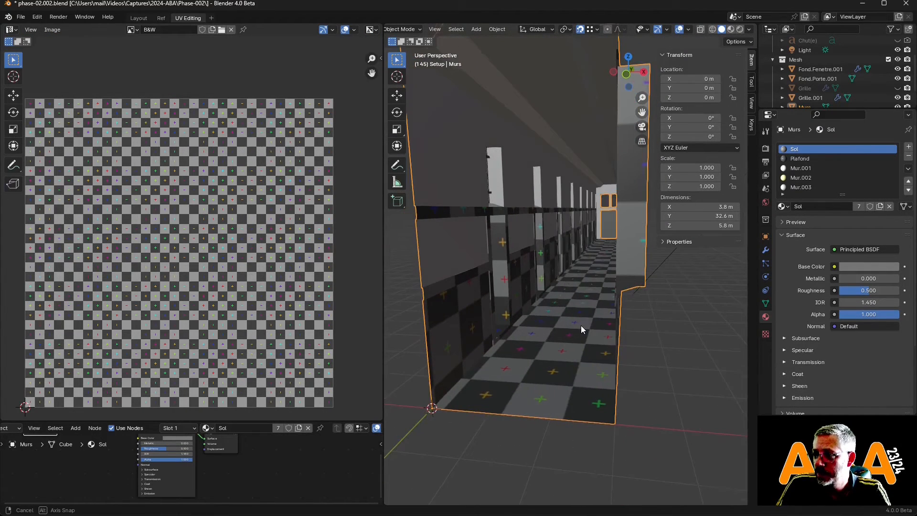
# Step: Examine the Mur.001 material's node tree and its Textures group
pyautogui.click(806, 168)
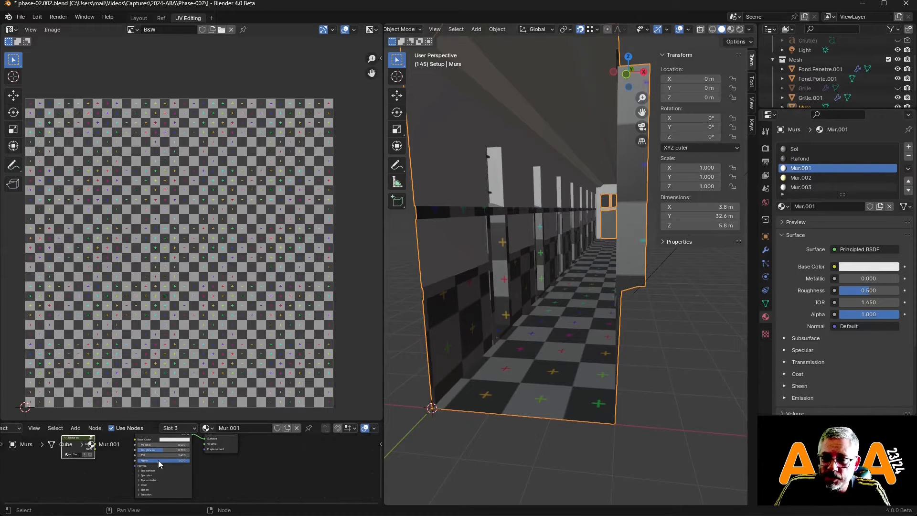
pyautogui.scroll(-4, 158, 460)
pyautogui.moveTo(159, 460); pyautogui.dragTo(206, 485, button='middle')
pyautogui.scroll(6, 184, 473)
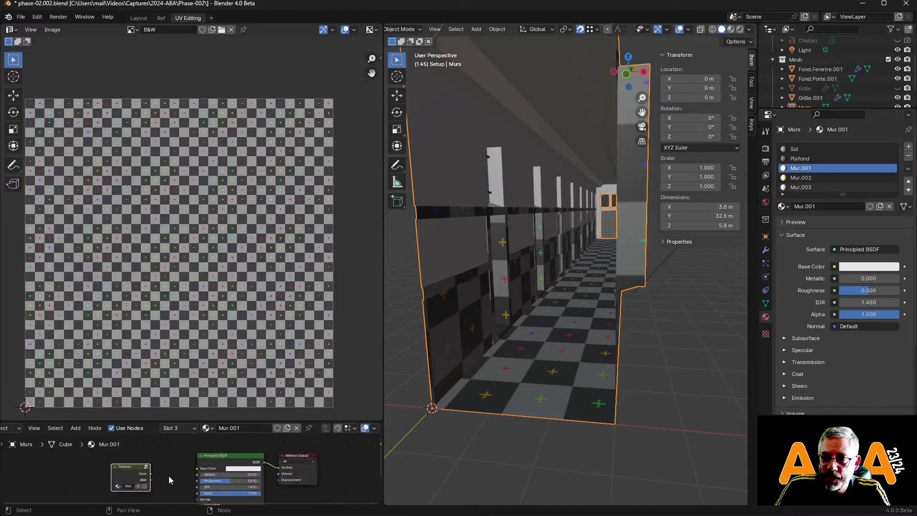
pyautogui.scroll(2, 168, 477)
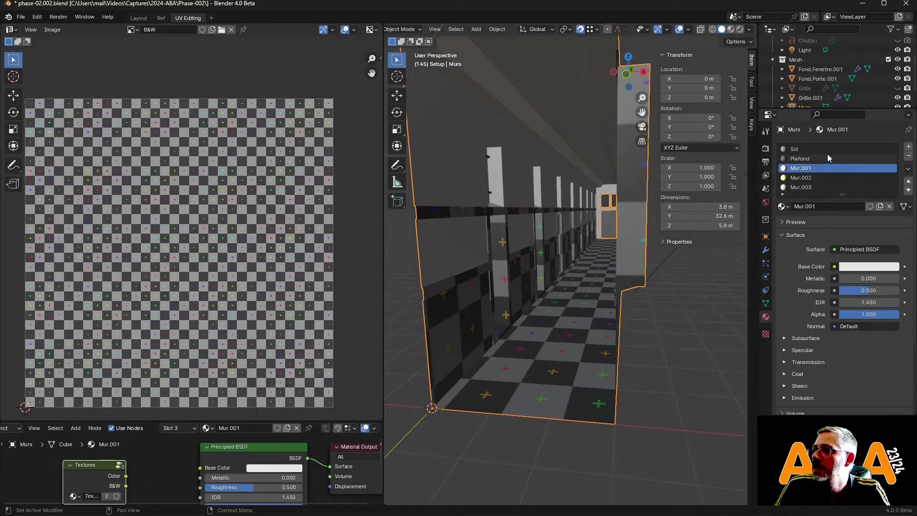
# Step: Add the Textures node group to the Plafond material and place it beside the Principled BSDF node
pyautogui.click(814, 160)
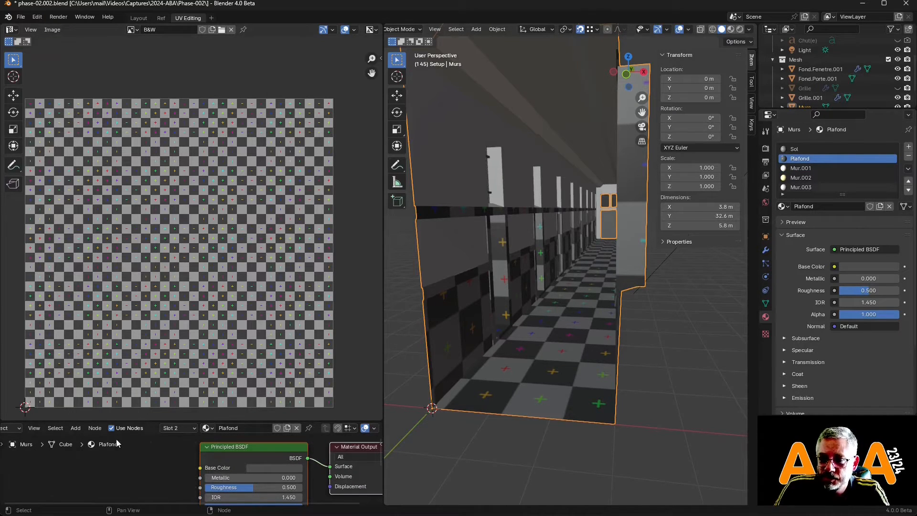
pyautogui.click(75, 428)
pyautogui.moveTo(98, 408)
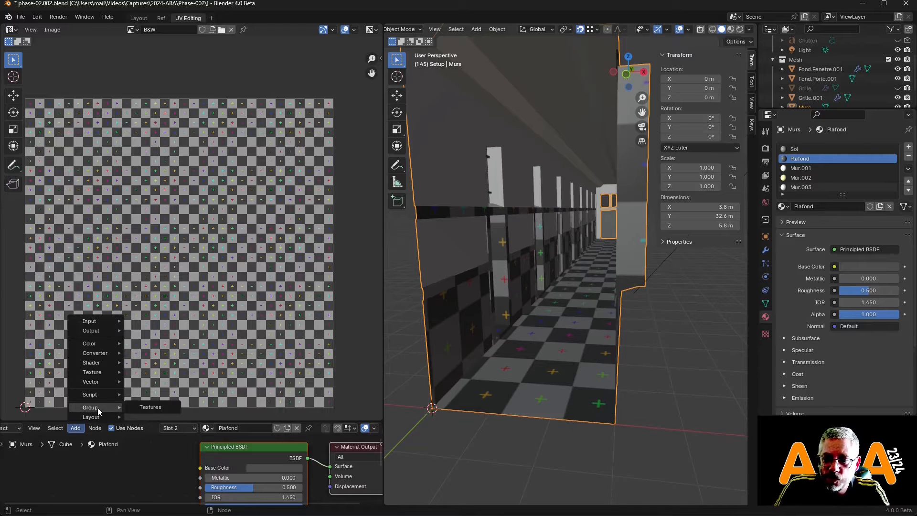
pyautogui.click(151, 407)
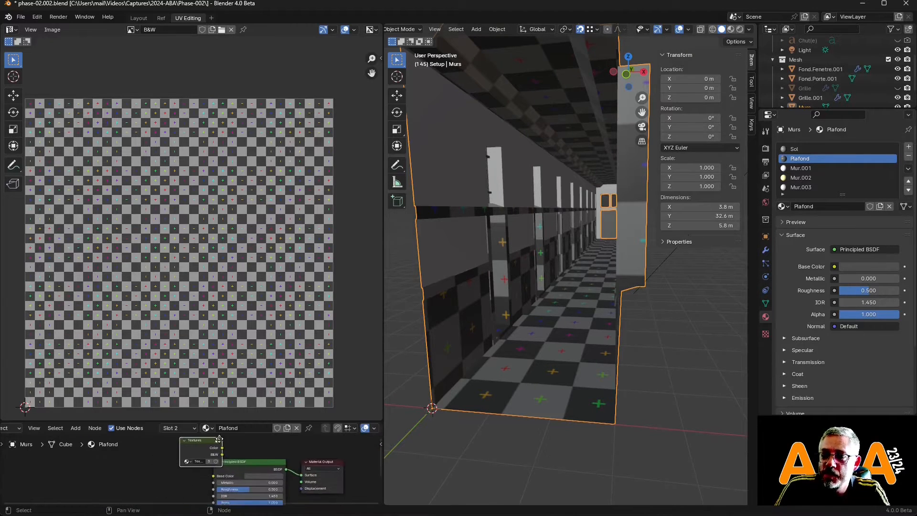
pyautogui.click(211, 446)
pyautogui.moveTo(212, 446); pyautogui.dragTo(184, 470)
pyautogui.scroll(4, 198, 491)
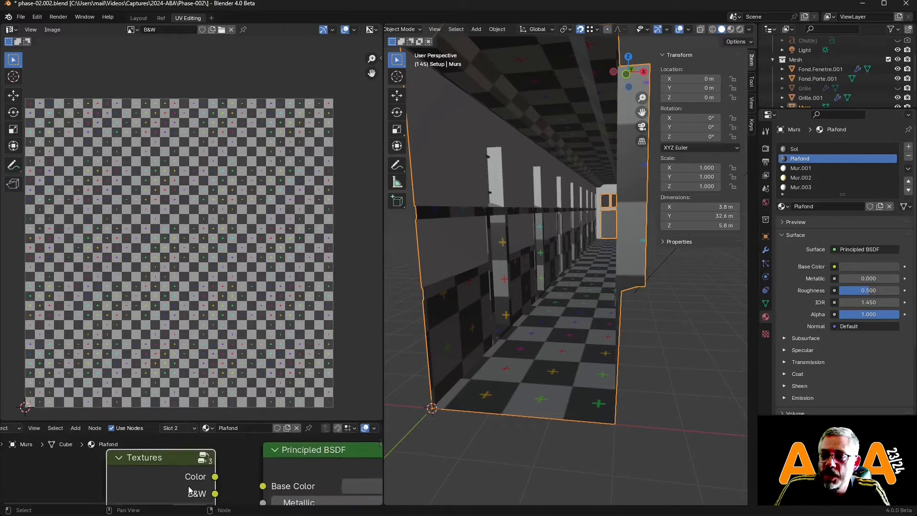
pyautogui.scroll(-3, 180, 487)
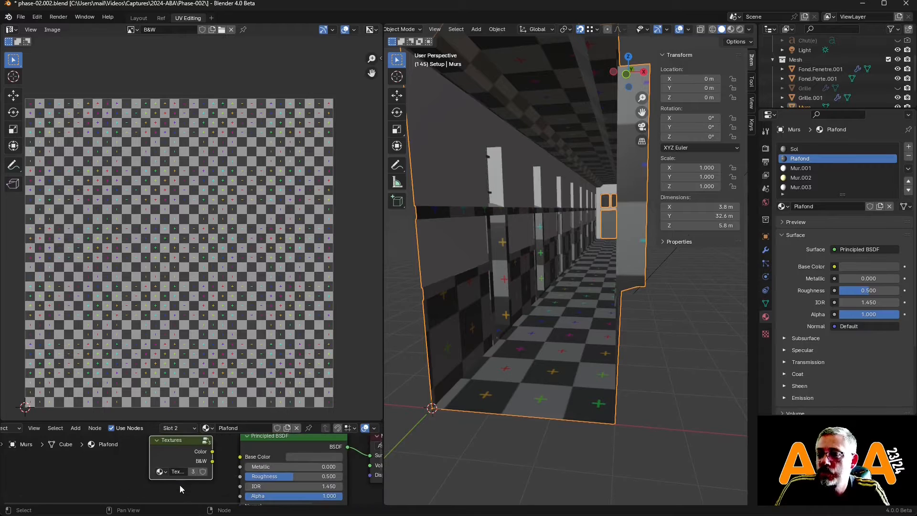
# Step: Add the Textures node group to the Mur.002 material, placed before its Principled BSDF node
pyautogui.click(800, 177)
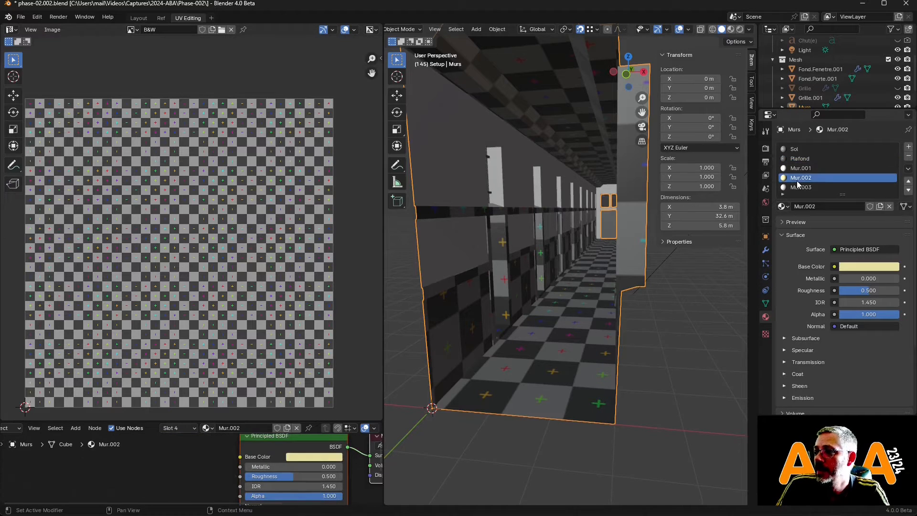
pyautogui.click(77, 428)
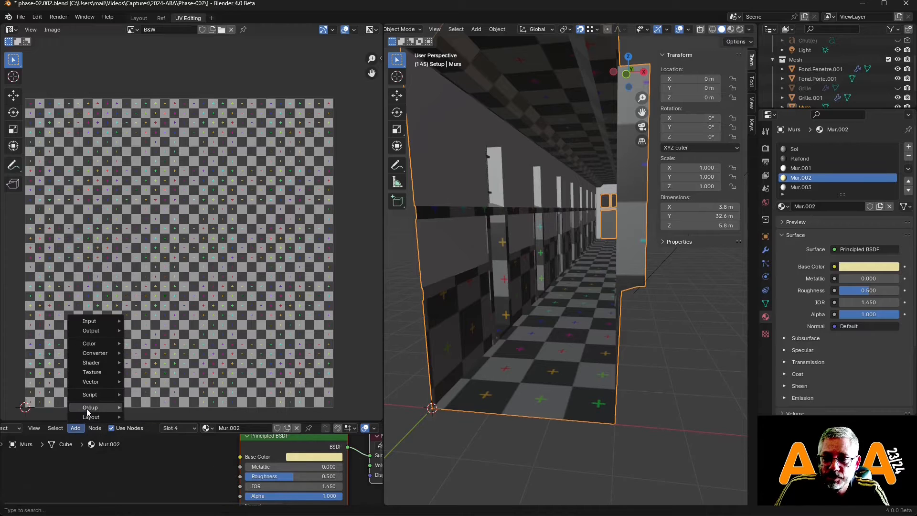
pyautogui.click(160, 397)
pyautogui.click(142, 452)
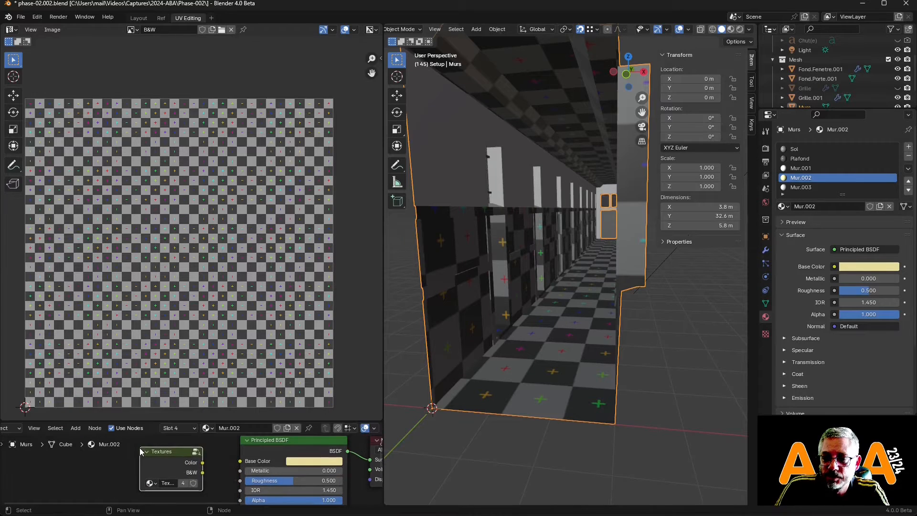
# Step: Add the Textures node group to the Mur.003 material, placed before its Principled BSDF node
pyautogui.click(813, 187)
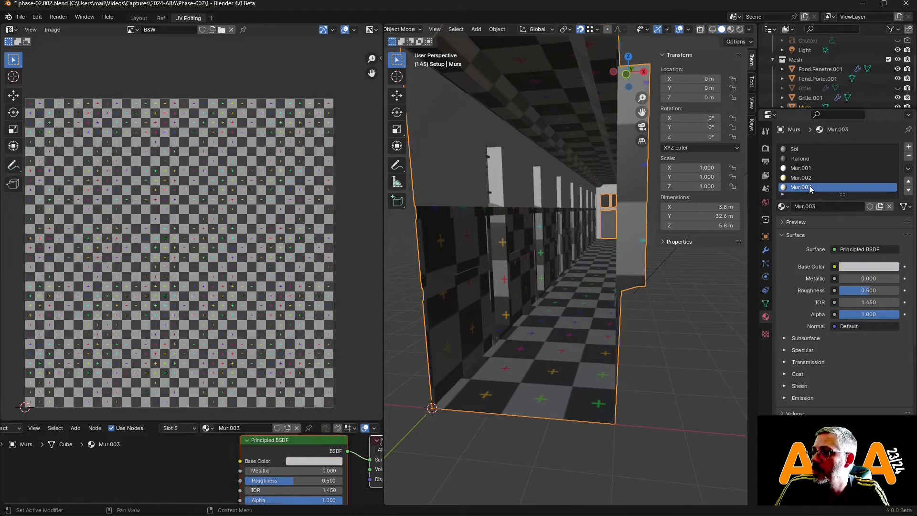
pyautogui.click(84, 430)
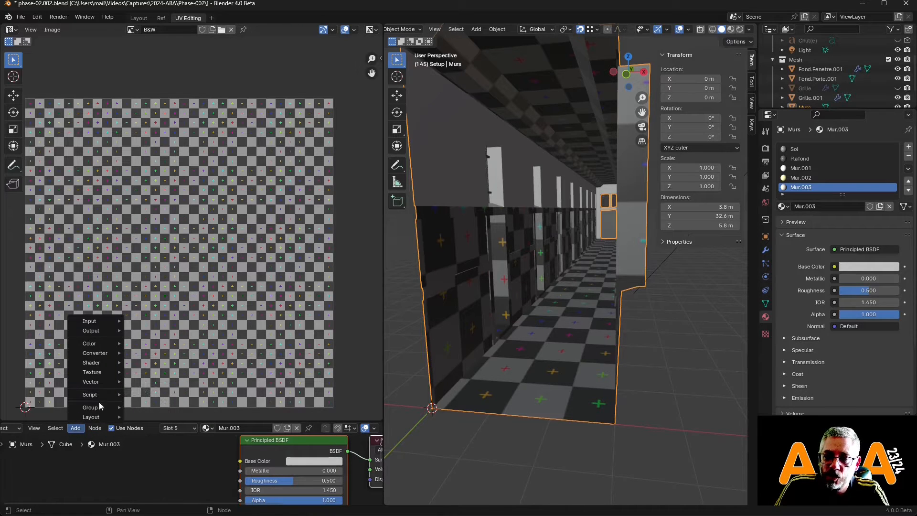
pyautogui.moveTo(94, 407)
pyautogui.click(148, 409)
pyautogui.click(159, 490)
# Step: Open the Textures group in Mur.003 and make the COLOR image active to preview it on the corridor
pyautogui.moveTo(539, 325); pyautogui.dragTo(572, 337, button='middle')
pyautogui.scroll(3, 562, 287)
pyautogui.scroll(-2, 567, 291)
pyautogui.scroll(3, 541, 300)
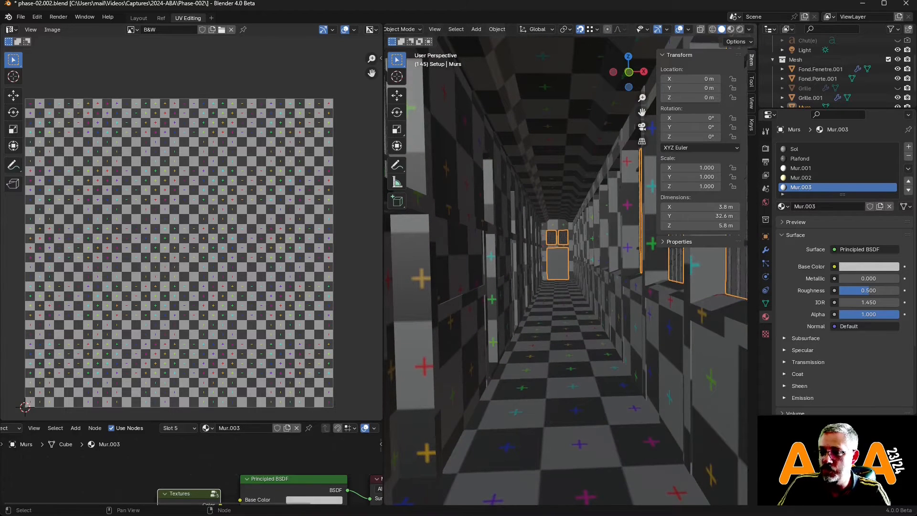
pyautogui.click(213, 494)
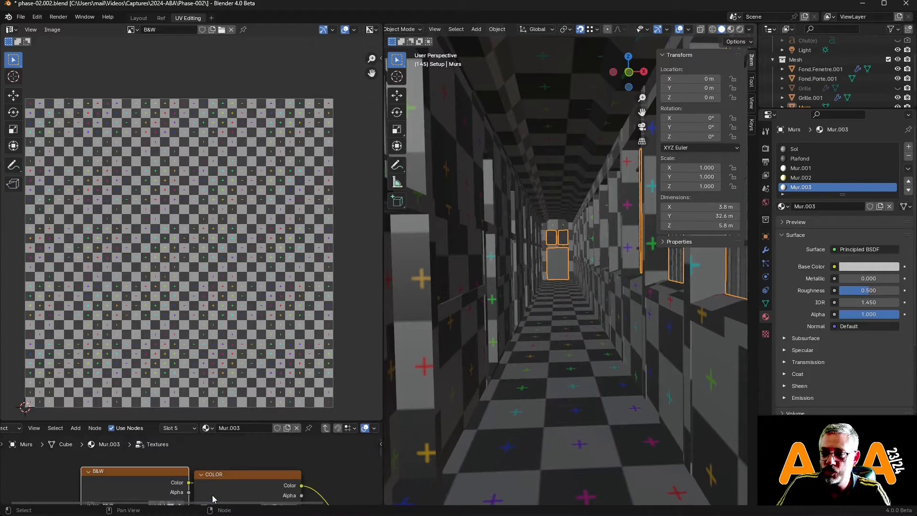
pyautogui.click(234, 478)
pyautogui.moveTo(627, 332)
pyautogui.mouseDown(button='middle')
pyautogui.moveTo(610, 348)
pyautogui.moveTo(602, 335)
pyautogui.moveTo(573, 338)
pyautogui.moveTo(597, 363)
pyautogui.moveTo(626, 340)
pyautogui.moveTo(594, 352)
pyautogui.moveTo(575, 344)
pyautogui.moveTo(597, 314)
pyautogui.moveTo(603, 359)
pyautogui.moveTo(629, 359)
pyautogui.moveTo(592, 348)
pyautogui.moveTo(596, 315)
pyautogui.moveTo(615, 326)
pyautogui.mouseUp(button='middle')
pyautogui.scroll(-3, 598, 361)
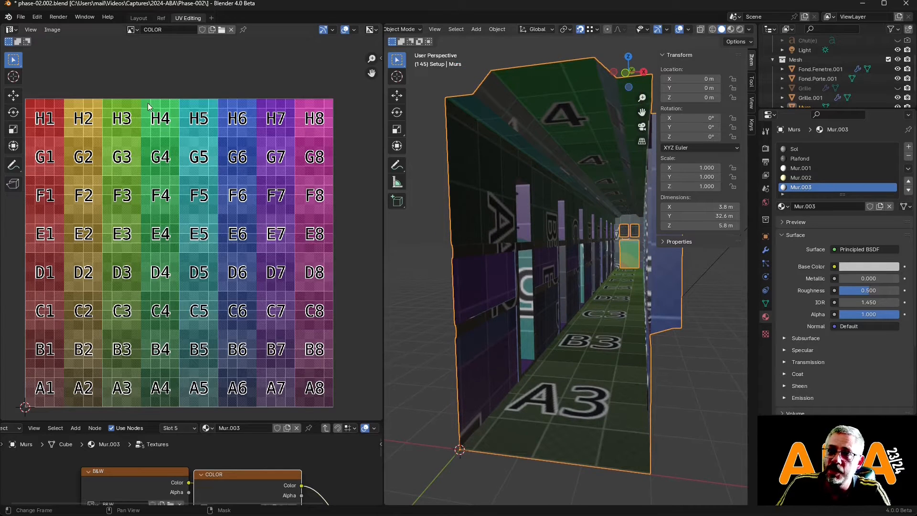
# Step: Save the file as a new incremental version
pyautogui.click(21, 16)
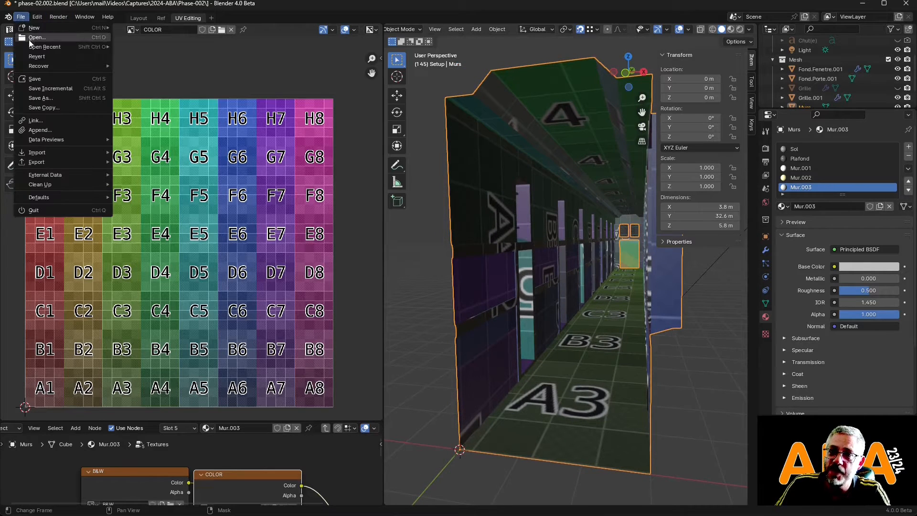
pyautogui.click(66, 89)
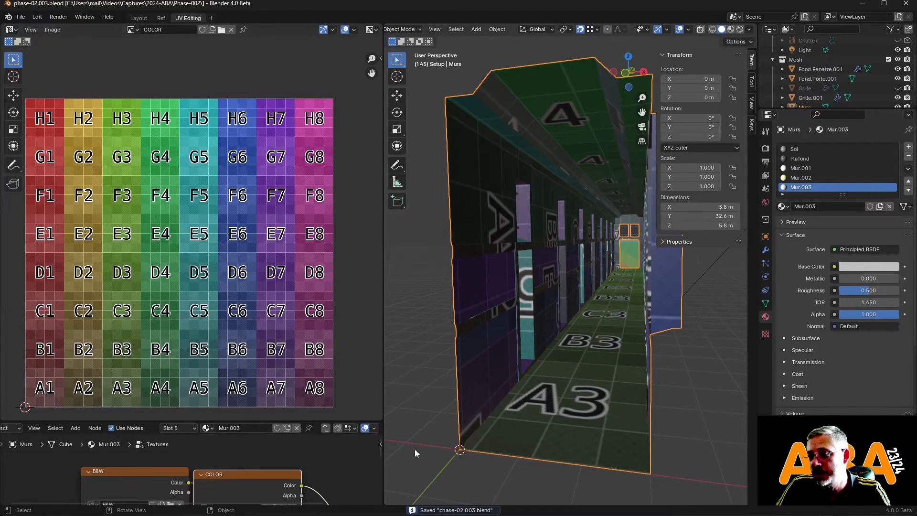
# Step: Hide the 3D viewport's toolbar and sidebar, inspect the corridor in a maximized view, and restore the layout
pyautogui.moveTo(571, 317)
pyautogui.mouseDown(button='middle')
pyautogui.moveTo(588, 317)
pyautogui.moveTo(566, 315)
pyautogui.mouseUp(button='middle')
pyautogui.press('t')
pyautogui.press('n')
pyautogui.hotkey('ctrl', 'space')
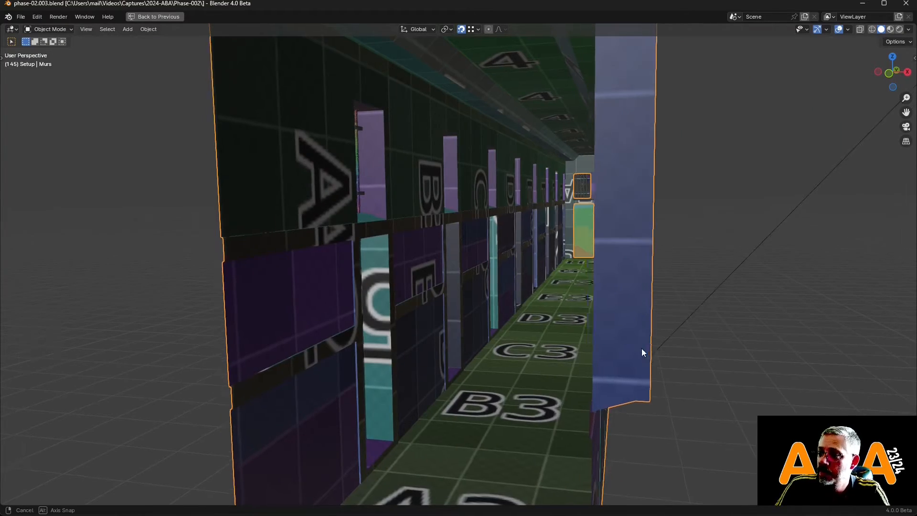
pyautogui.moveTo(641, 348); pyautogui.dragTo(627, 340, button='middle')
pyautogui.hotkey('ctrl', 'space')
pyautogui.moveTo(599, 414); pyautogui.dragTo(609, 398, button='middle')
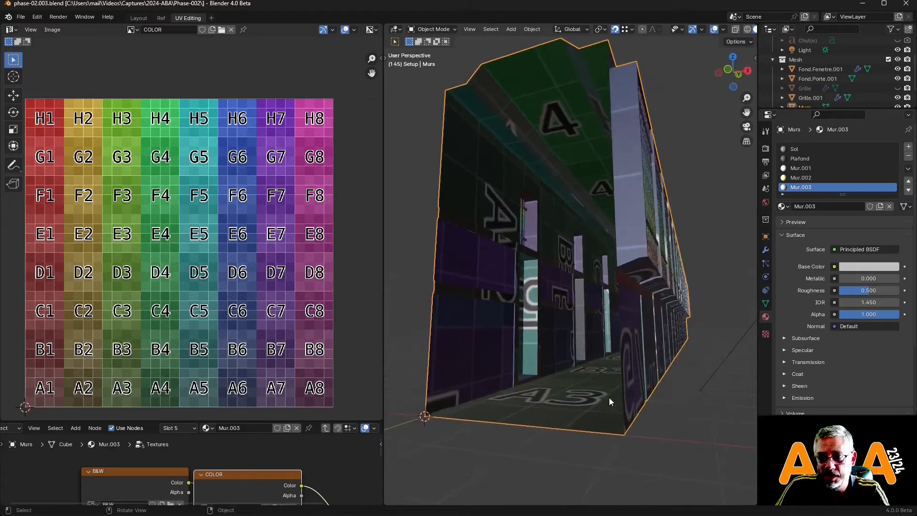
# Step: Enable Screencast Keys for the 3D viewport and hide the sidebar
pyautogui.moveTo(573, 224); pyautogui.dragTo(581, 218, button='middle')
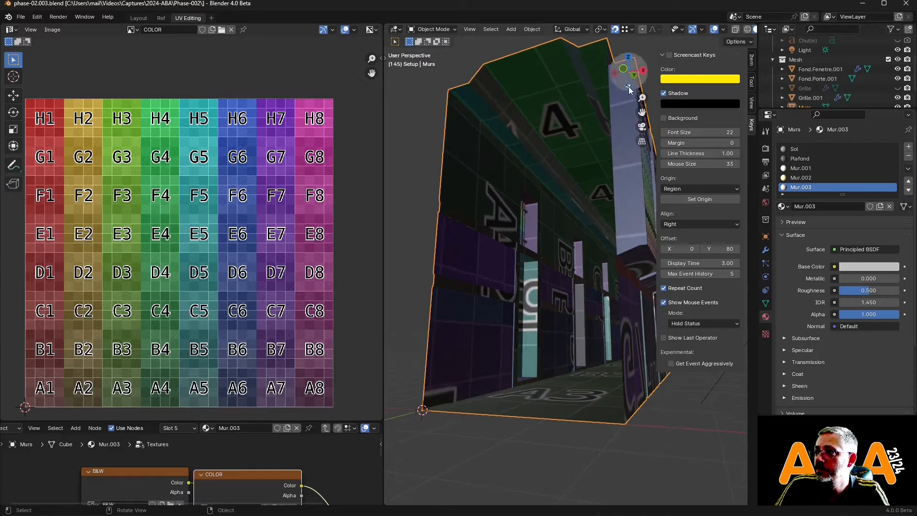
pyautogui.click(669, 56)
pyautogui.moveTo(582, 289); pyautogui.dragTo(574, 293, button='middle')
pyautogui.press('n')
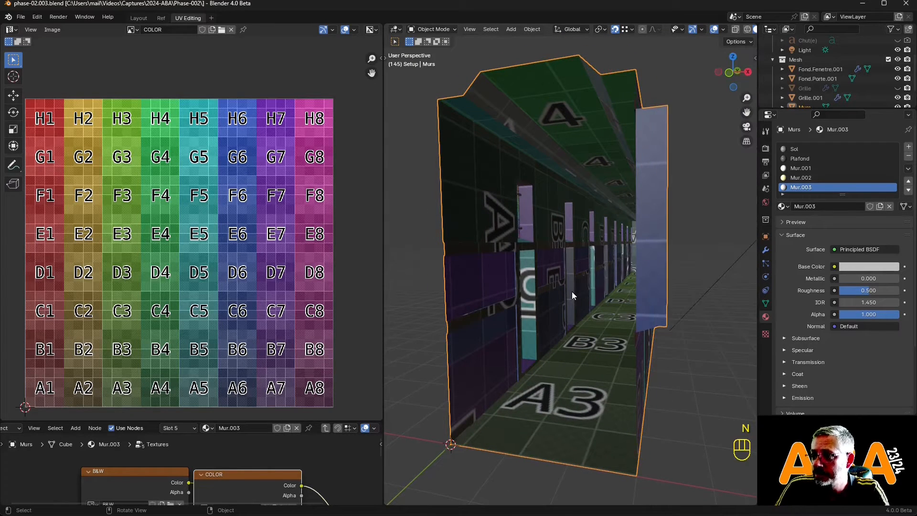
# Step: Switch the viewport to Rendered shading, inspect the corridor in a maximized view, and restore the layout
pyautogui.hotkey('ctrl', 'space')
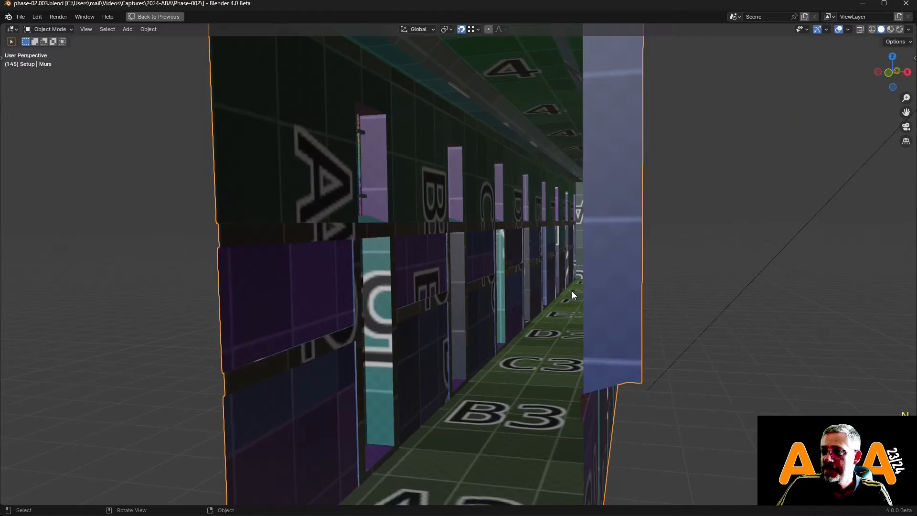
pyautogui.moveTo(572, 291); pyautogui.dragTo(576, 308, button='middle')
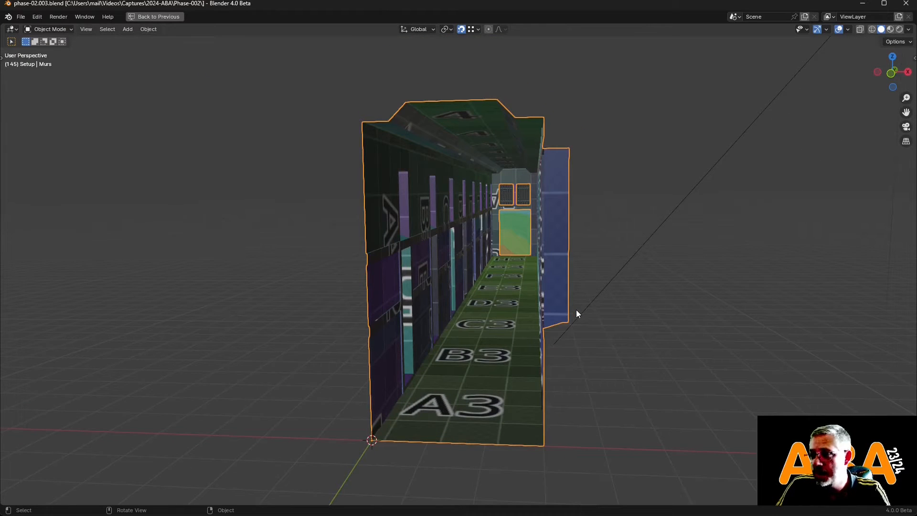
pyautogui.press('z')
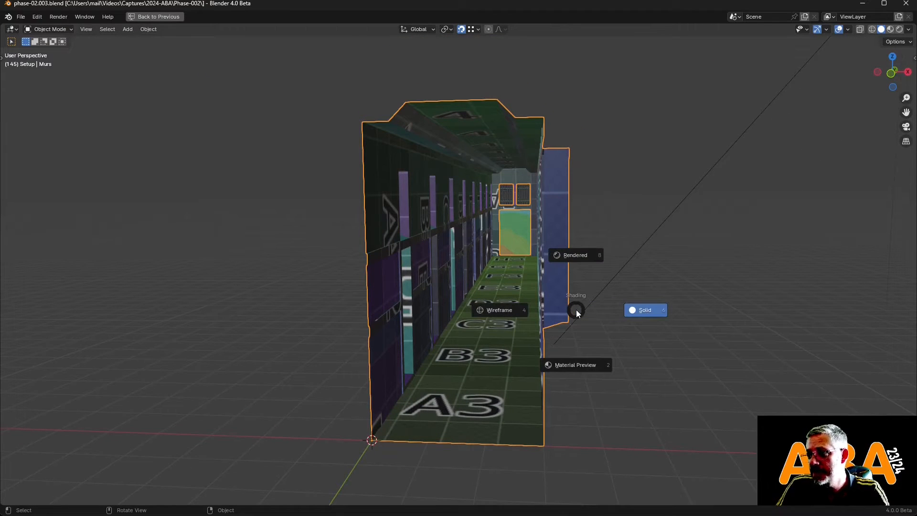
pyautogui.click(574, 262)
pyautogui.moveTo(594, 323)
pyautogui.mouseDown(button='middle')
pyautogui.moveTo(621, 320)
pyautogui.moveTo(588, 340)
pyautogui.moveTo(576, 331)
pyautogui.mouseUp(button='middle')
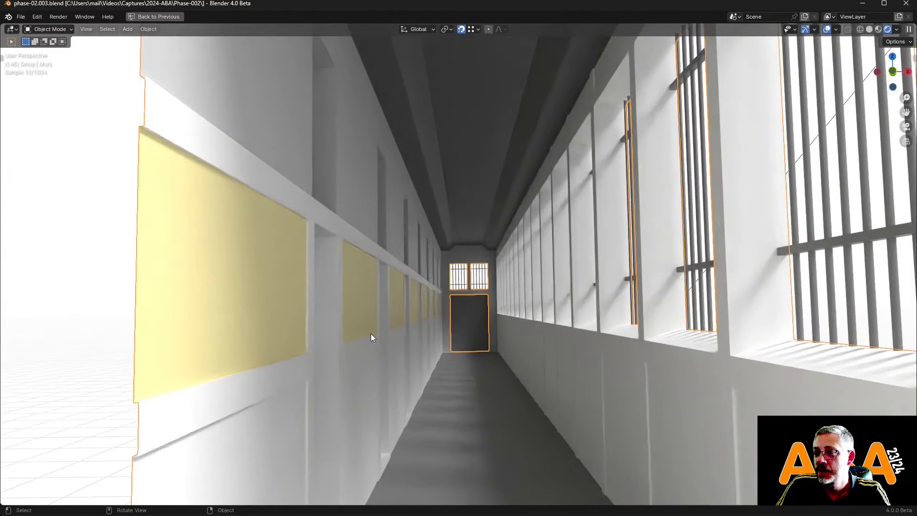
pyautogui.press('ctrl')
pyautogui.hotkey('ctrl', 'space')
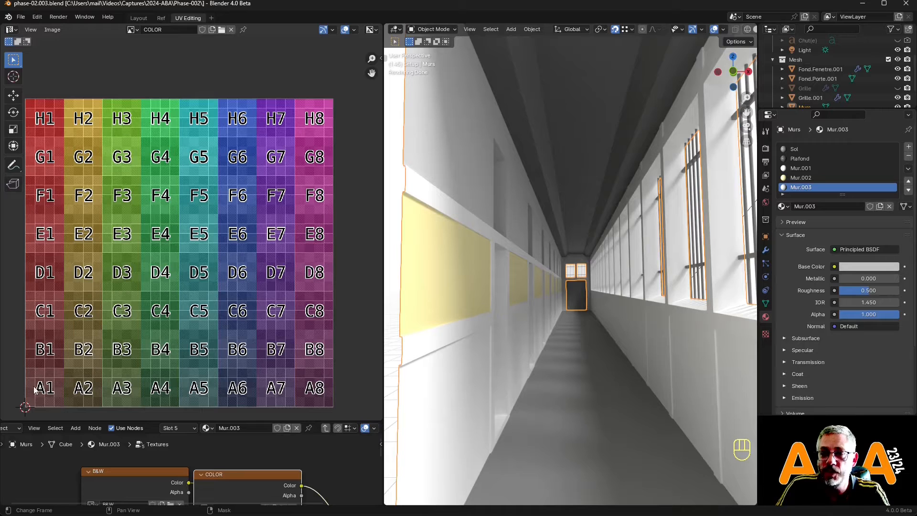
# Step: Extend the shader node editor over the image editor and bring the Textures group's COLOR node into close view
pyautogui.click(381, 424)
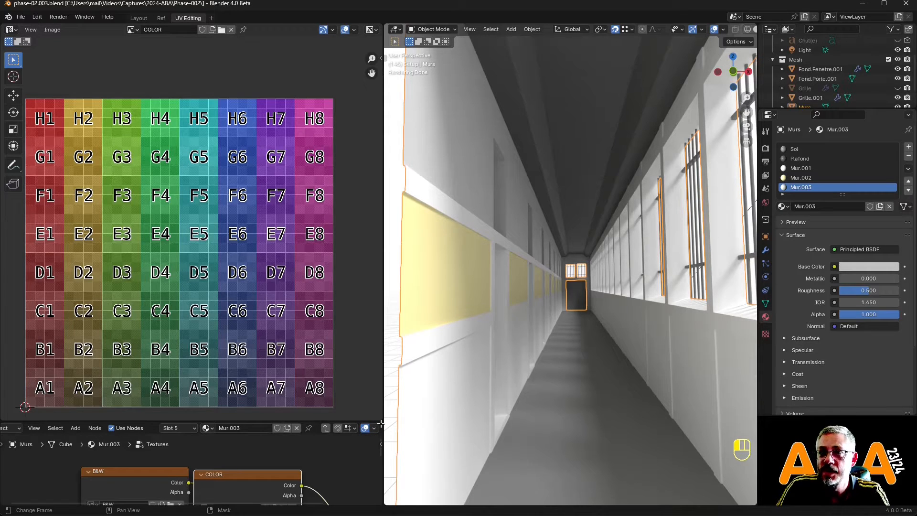
pyautogui.moveTo(381, 424); pyautogui.dragTo(377, 393)
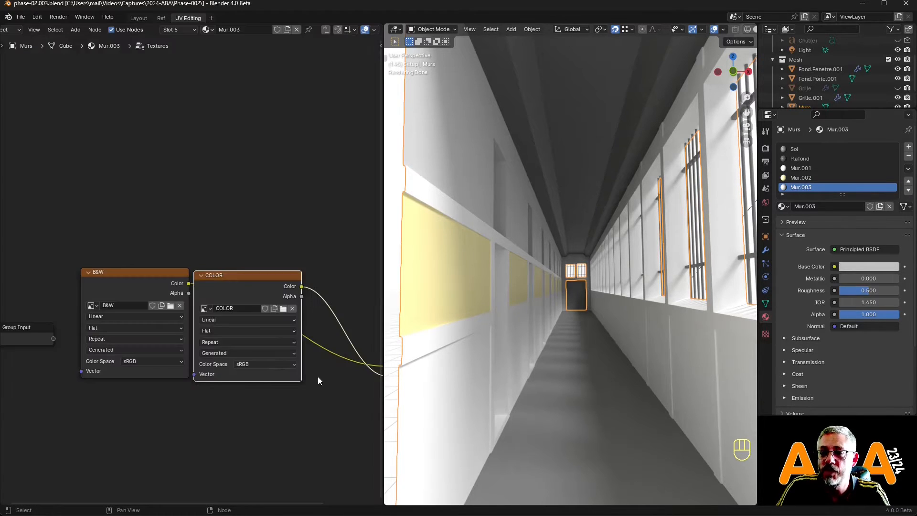
pyautogui.scroll(-8, 179, 218)
pyautogui.moveTo(236, 232); pyautogui.dragTo(177, 176, button='middle')
pyautogui.scroll(6, 265, 220)
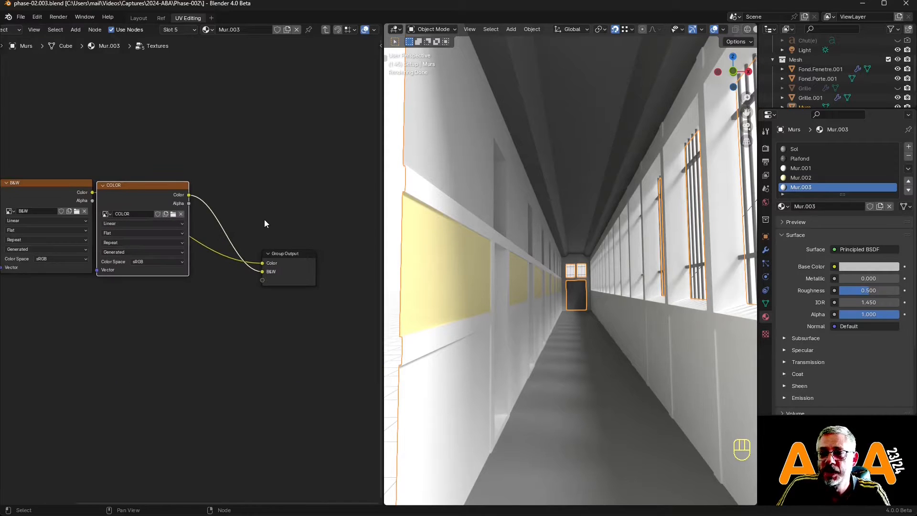
pyautogui.scroll(3, 248, 225)
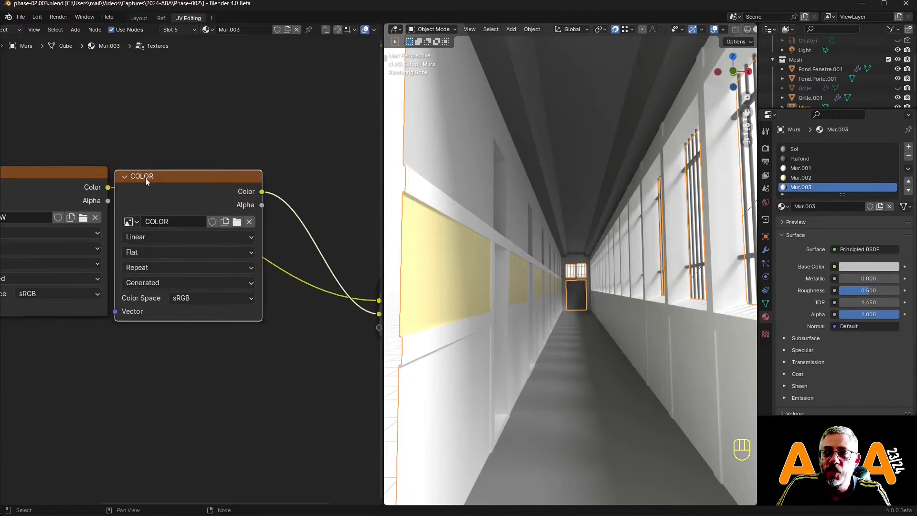
# Step: Nudge the COLOR node, exit the Textures group, and connect the group's Color output to the Base Color of Mur.003
pyautogui.moveTo(145, 178); pyautogui.dragTo(161, 172)
pyautogui.moveTo(161, 171); pyautogui.dragTo(129, 203, button='middle')
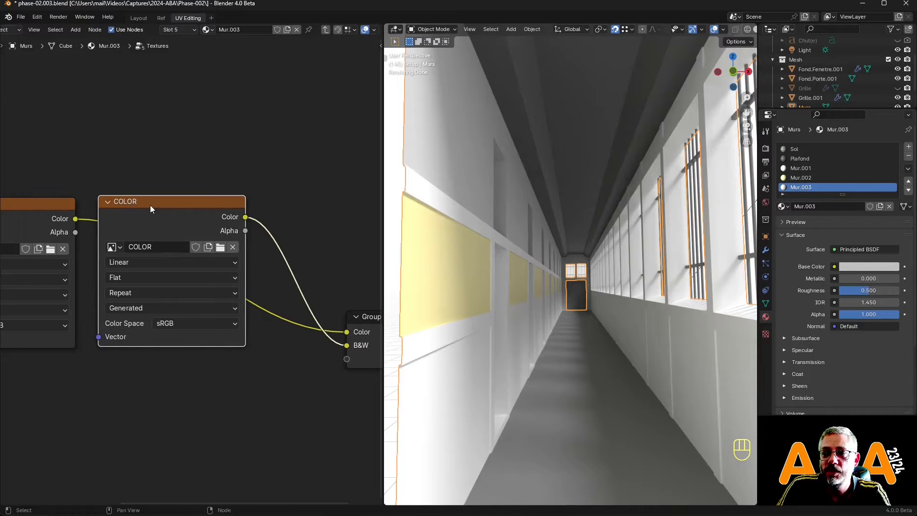
pyautogui.moveTo(238, 223); pyautogui.dragTo(211, 236, button='middle')
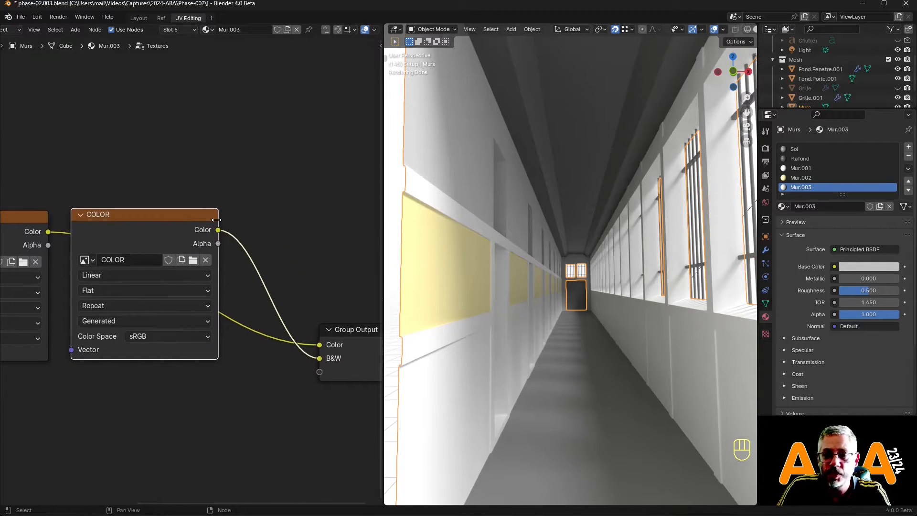
pyautogui.press('Tab')
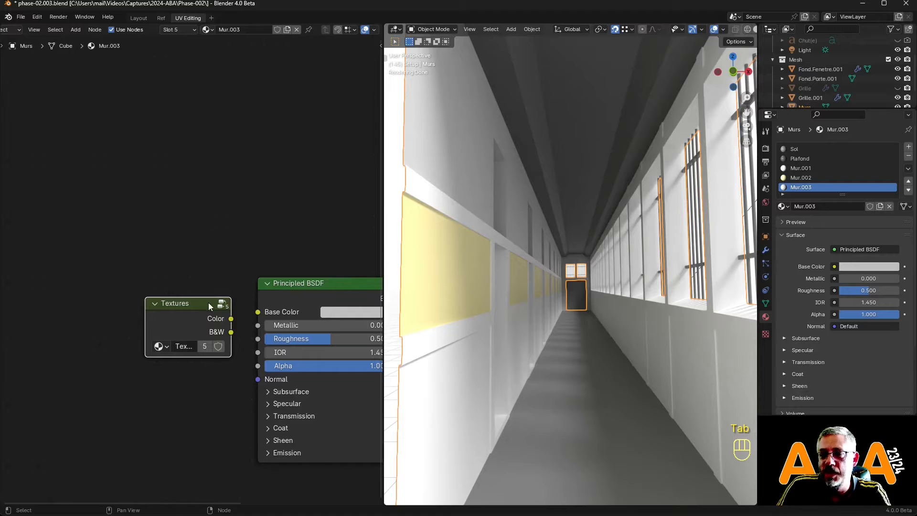
pyautogui.moveTo(231, 319); pyautogui.dragTo(267, 311)
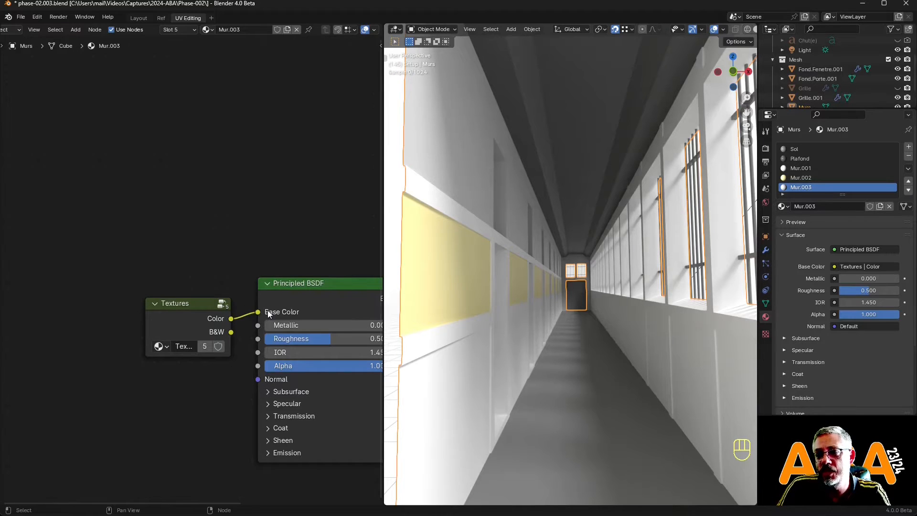
pyautogui.moveTo(294, 250); pyautogui.dragTo(158, 215, button='middle')
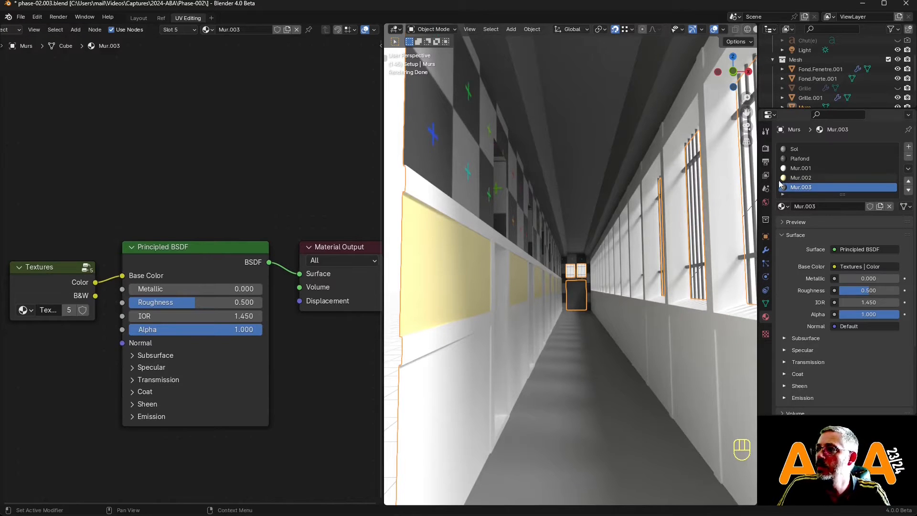
# Step: Connect the Textures group's Color output to Base Color in the Mur.002, Mur.001 and Plafond materials, and select the Sol material
pyautogui.click(803, 177)
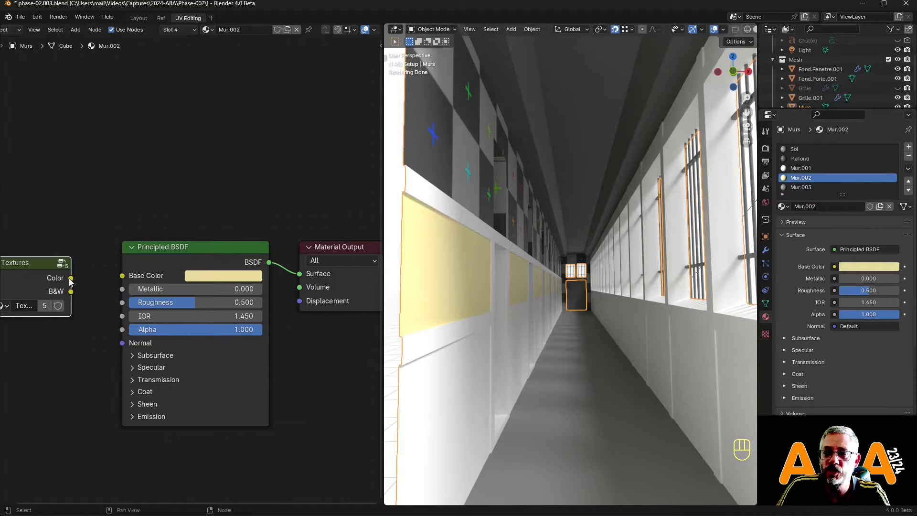
pyautogui.moveTo(71, 278); pyautogui.dragTo(122, 276)
pyautogui.click(801, 169)
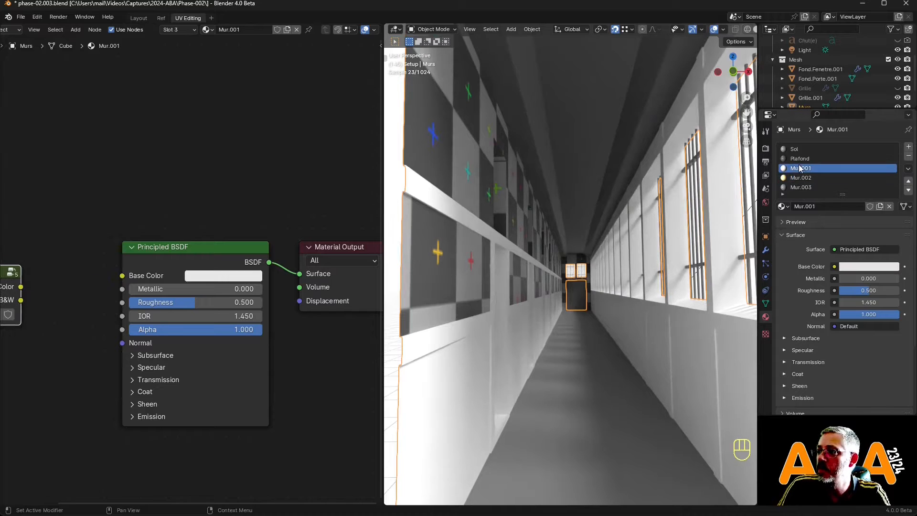
pyautogui.moveTo(21, 286); pyautogui.dragTo(129, 277)
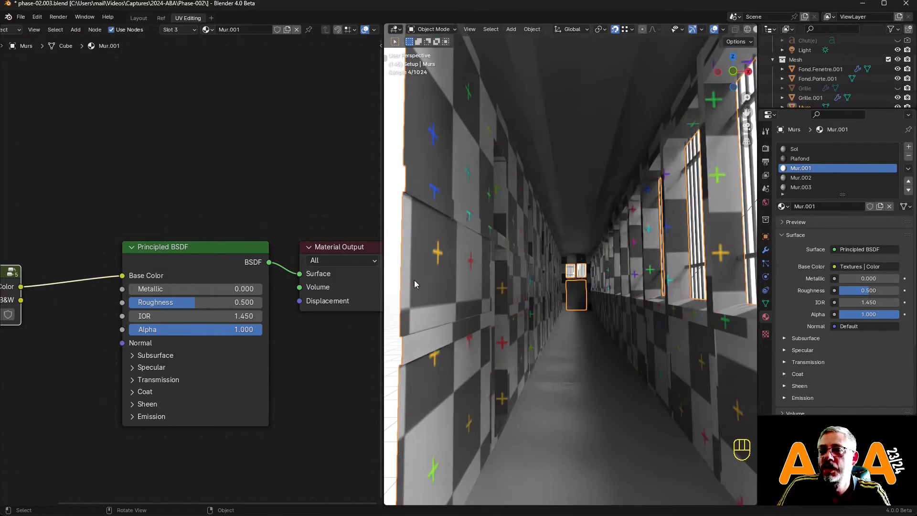
pyautogui.click(807, 158)
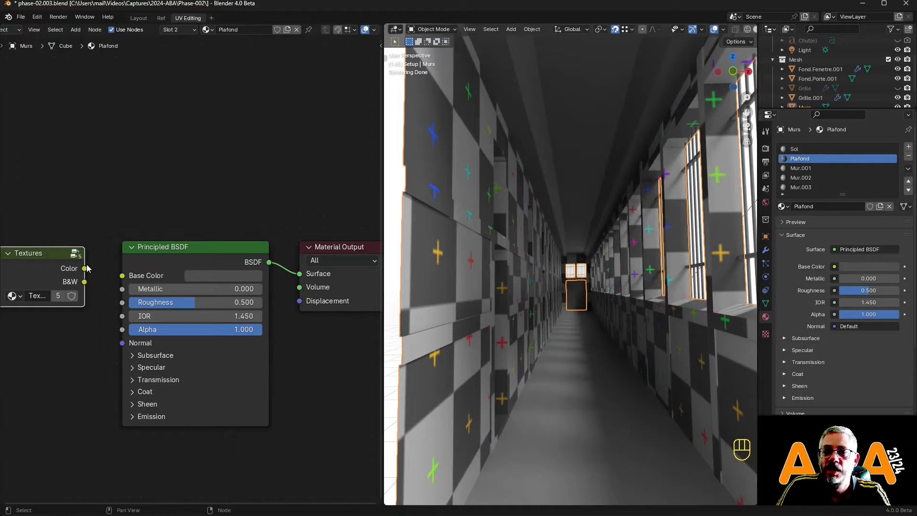
pyautogui.moveTo(84, 269); pyautogui.dragTo(122, 275)
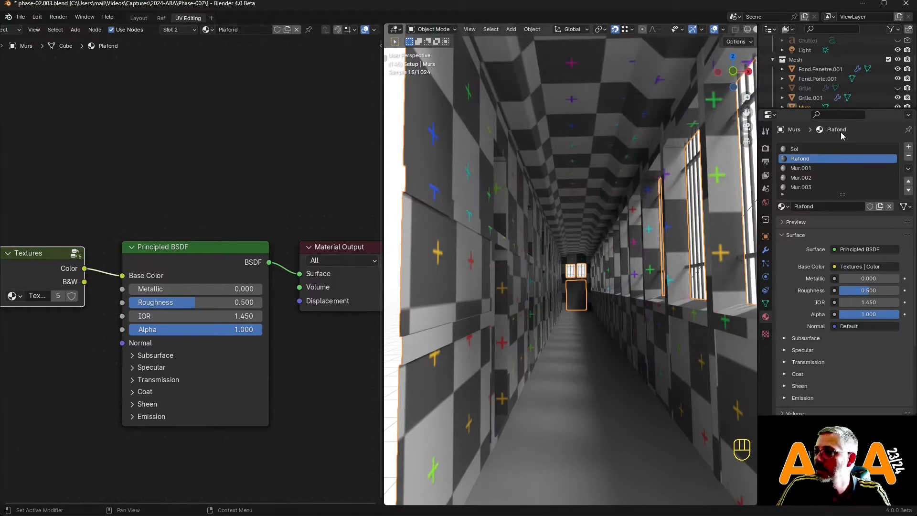
pyautogui.click(795, 149)
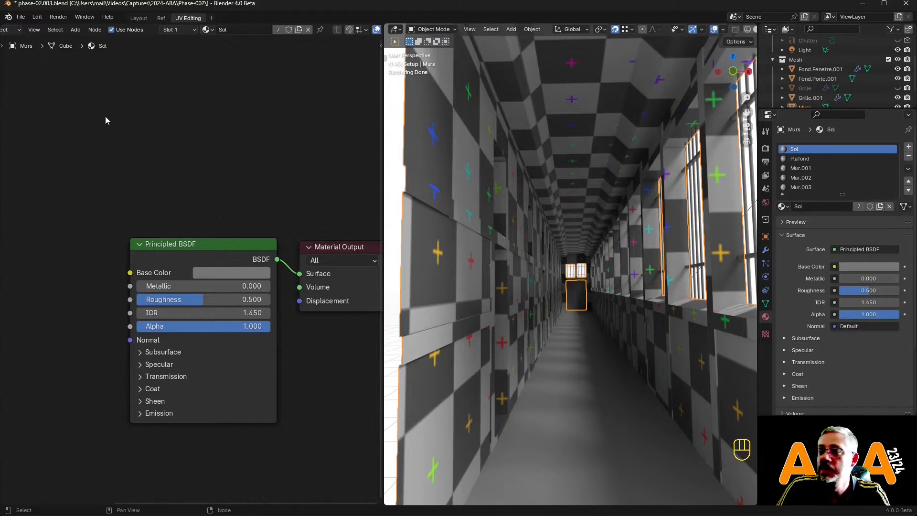
pyautogui.click(76, 30)
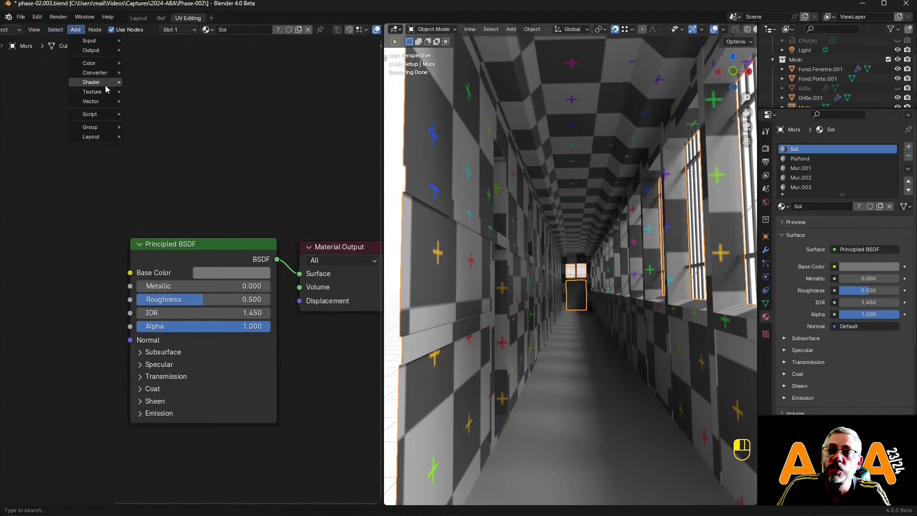
pyautogui.moveTo(107, 91)
pyautogui.click(169, 111)
pyautogui.click(81, 261)
pyautogui.press('x')
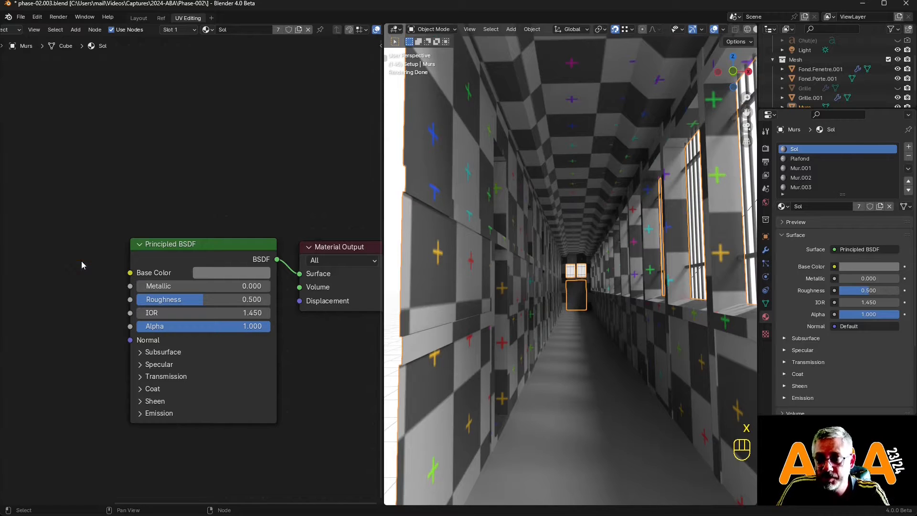
# Step: Add the Textures node group to the Sol material and connect its B&W output to the shader's Base Color
pyautogui.click(76, 29)
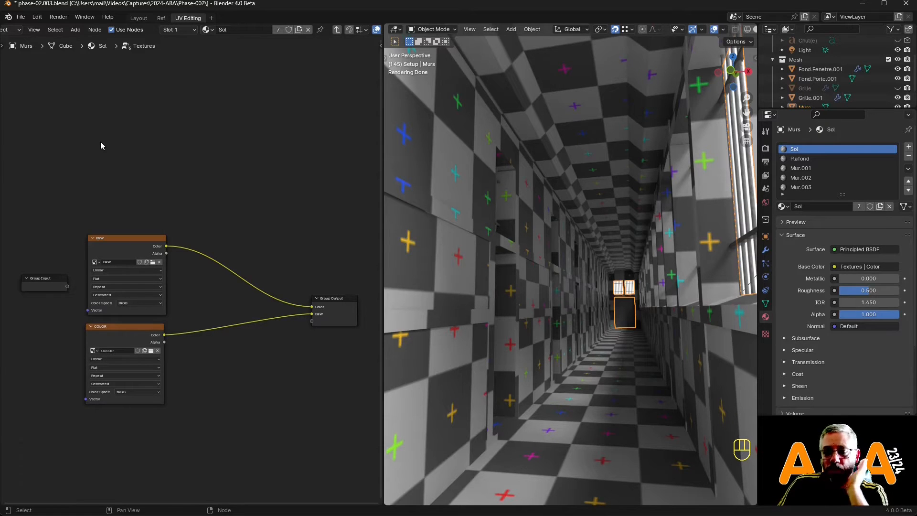
pyautogui.press('Tab')
pyautogui.scroll(3, 100, 239)
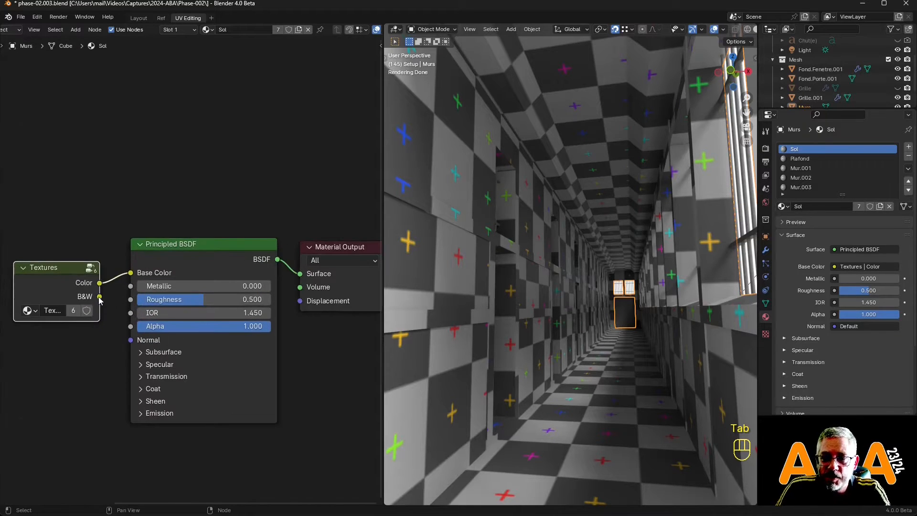
pyautogui.moveTo(100, 296); pyautogui.dragTo(131, 272)
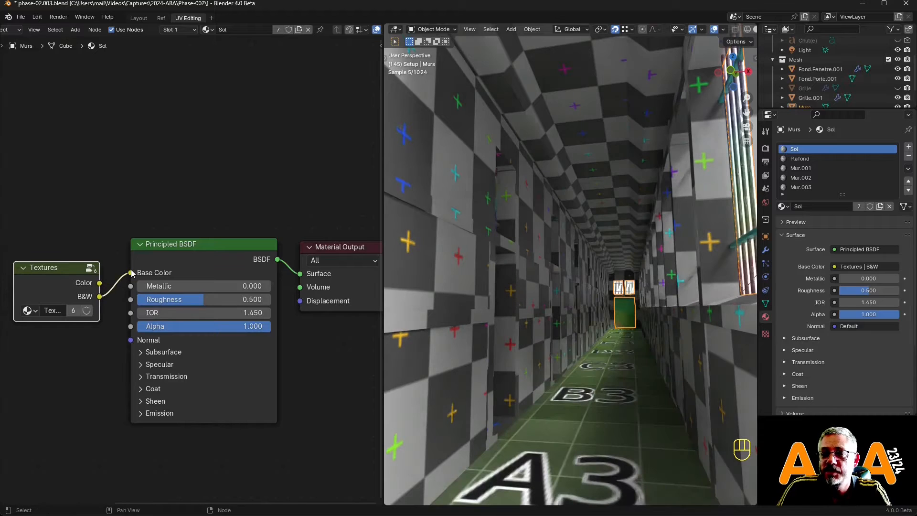
# Step: Isolate the door plane at the corridor's far end in local view and enter Edit Mode on it
pyautogui.scroll(-4, 587, 353)
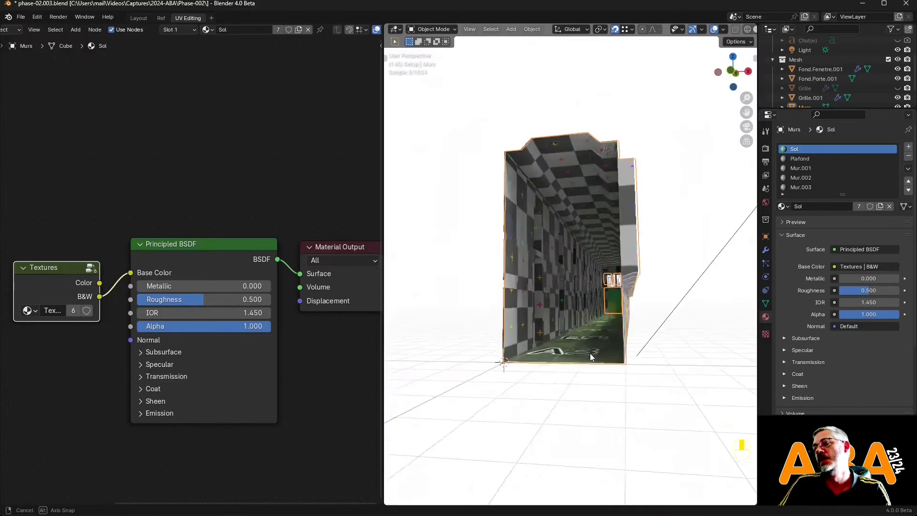
pyautogui.moveTo(591, 355); pyautogui.dragTo(598, 365, button='middle')
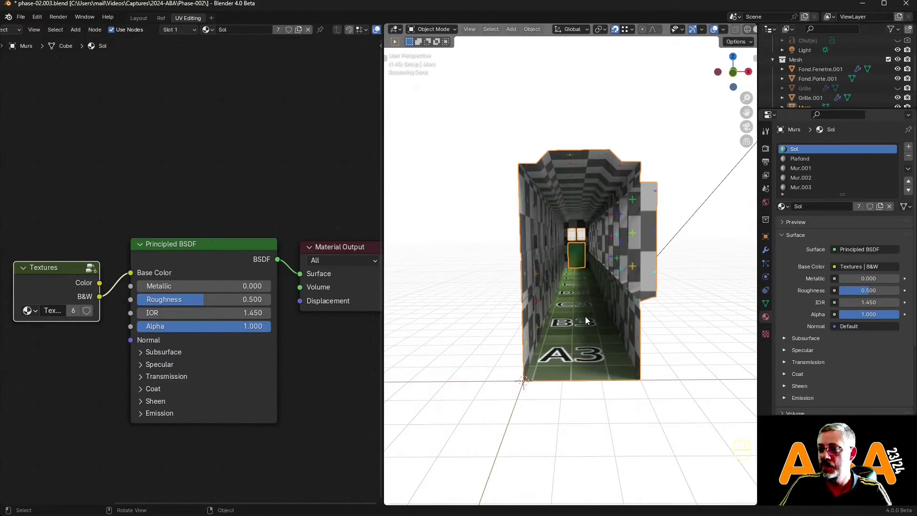
pyautogui.click(577, 257)
pyautogui.press('KP_Divide')
pyautogui.moveTo(579, 261); pyautogui.dragTo(584, 306, button='middle')
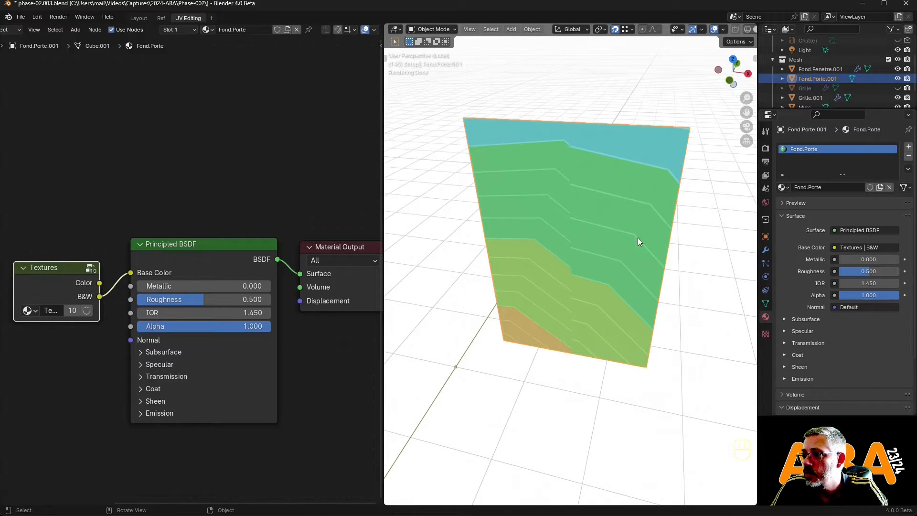
pyautogui.click(438, 29)
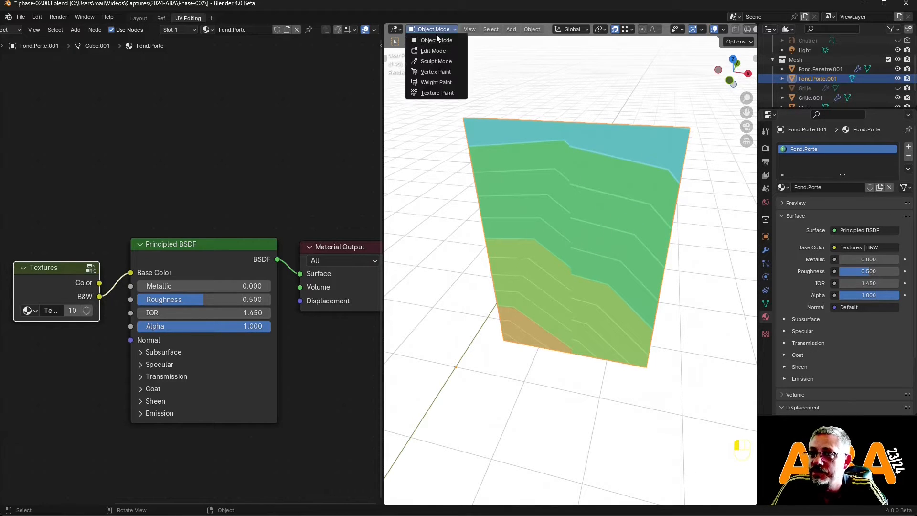
pyautogui.click(434, 51)
# Step: Try Smart UV Project on the door with the default settings
pyautogui.click(643, 29)
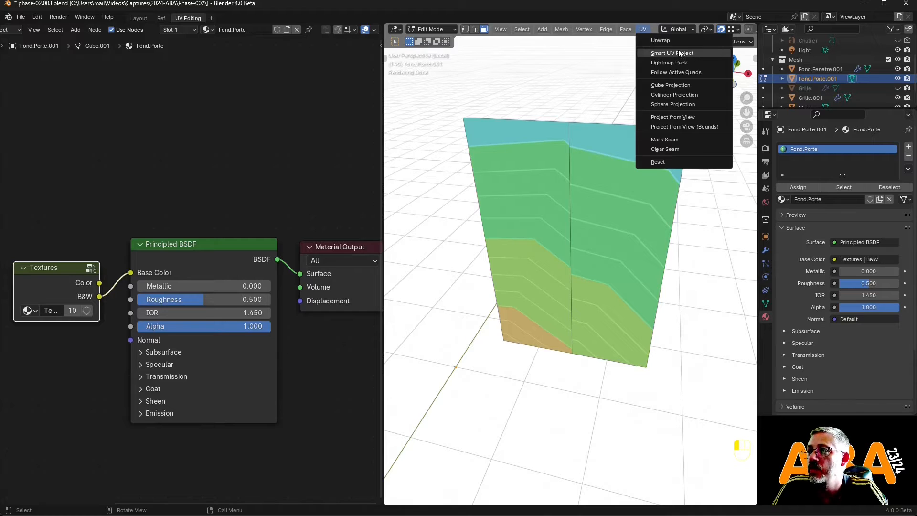
pyautogui.click(677, 53)
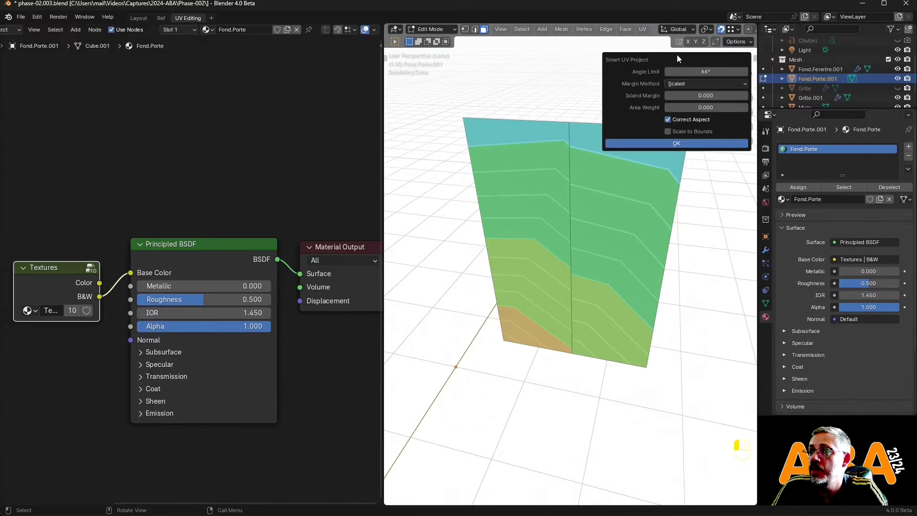
pyautogui.click(658, 143)
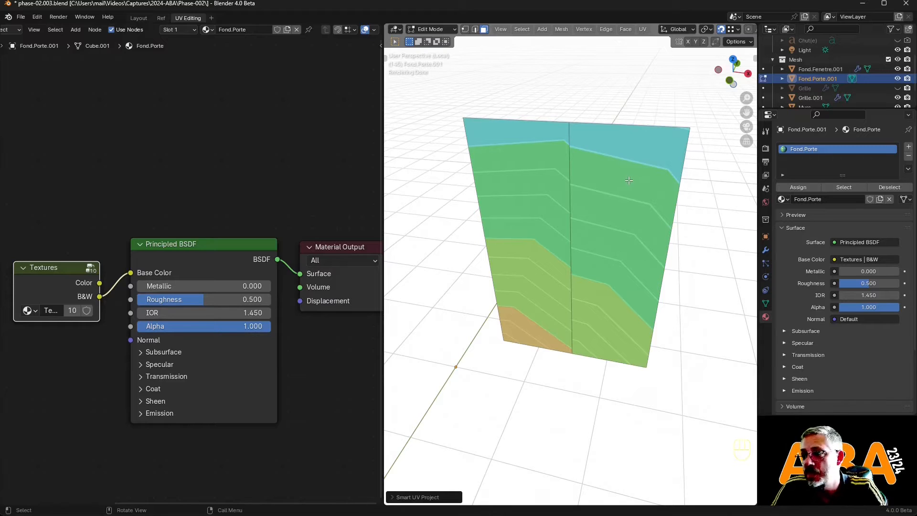
# Step: Select all faces of the door, unwrap them with Unwrap, and check the test grid on its surface
pyautogui.press('a')
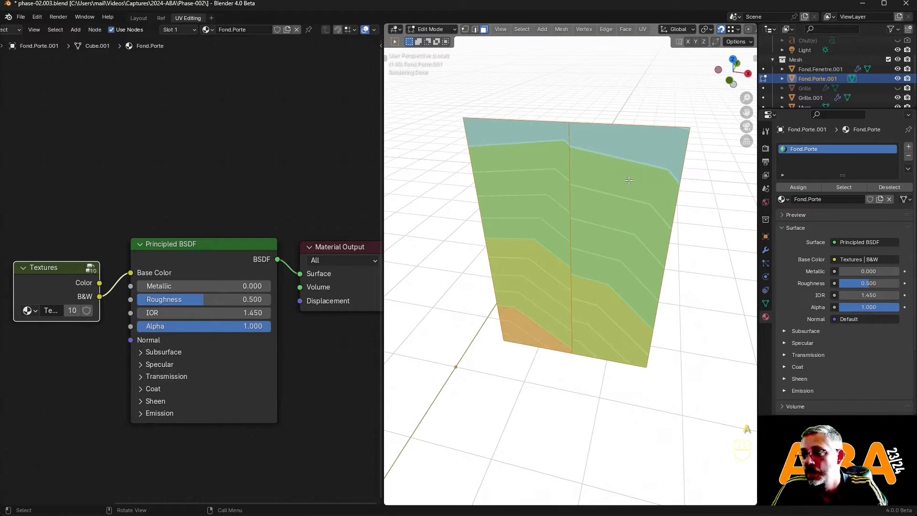
pyautogui.press('u')
pyautogui.click(619, 165)
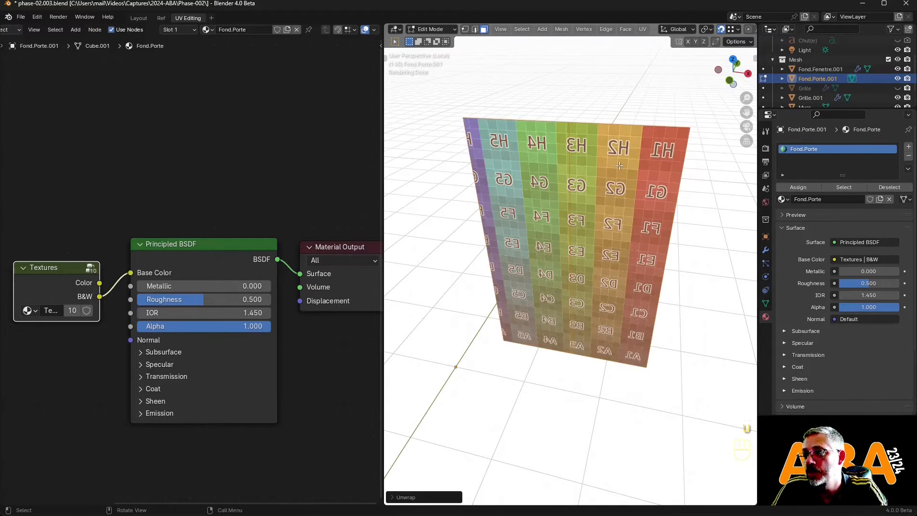
pyautogui.moveTo(622, 180); pyautogui.dragTo(594, 219, button='middle')
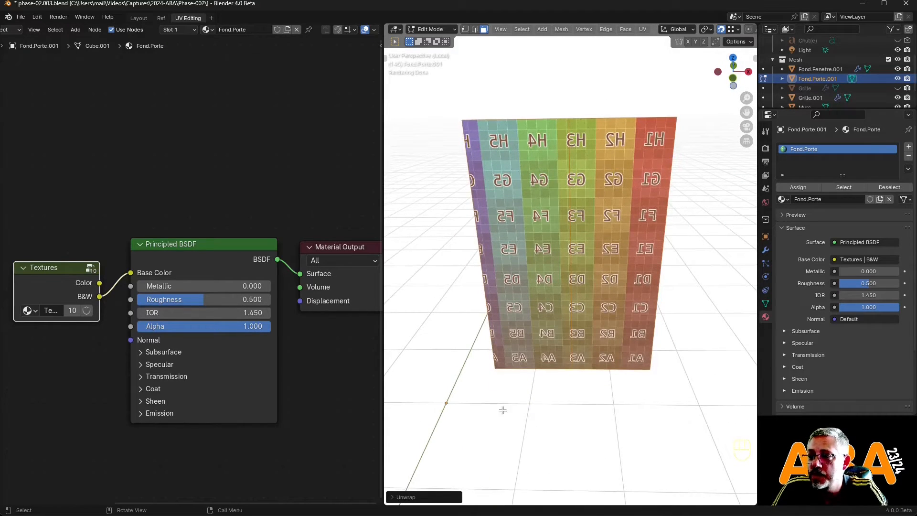
# Step: Switch the shader node editor to the UV editor and scale the door's UVs down to about the E3 and D3 grid cells
pyautogui.hotkey('shift', 'F10')
pyautogui.scroll(-8, 179, 270)
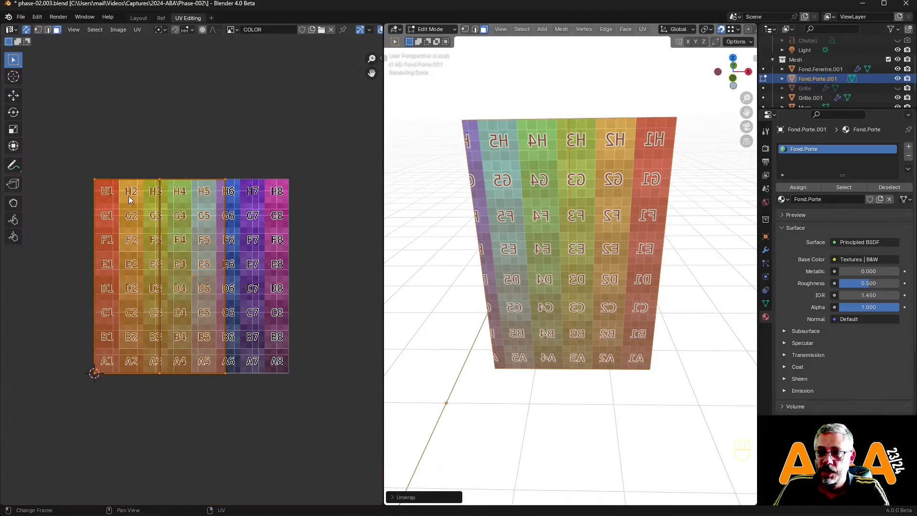
pyautogui.scroll(4, 225, 368)
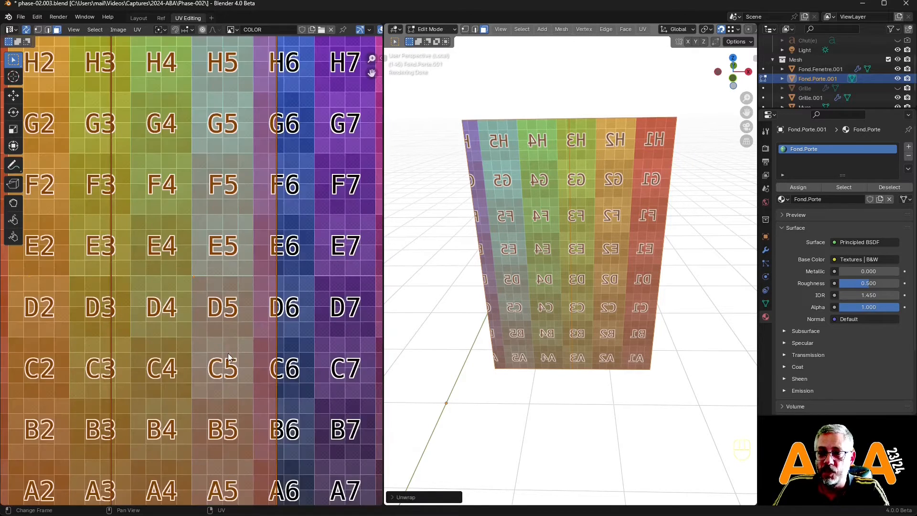
pyautogui.scroll(-3, 210, 310)
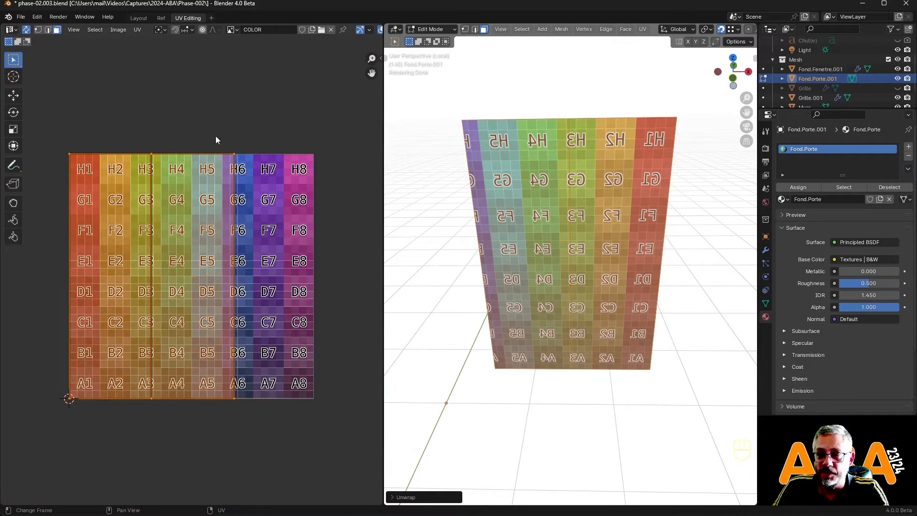
pyautogui.press('s')
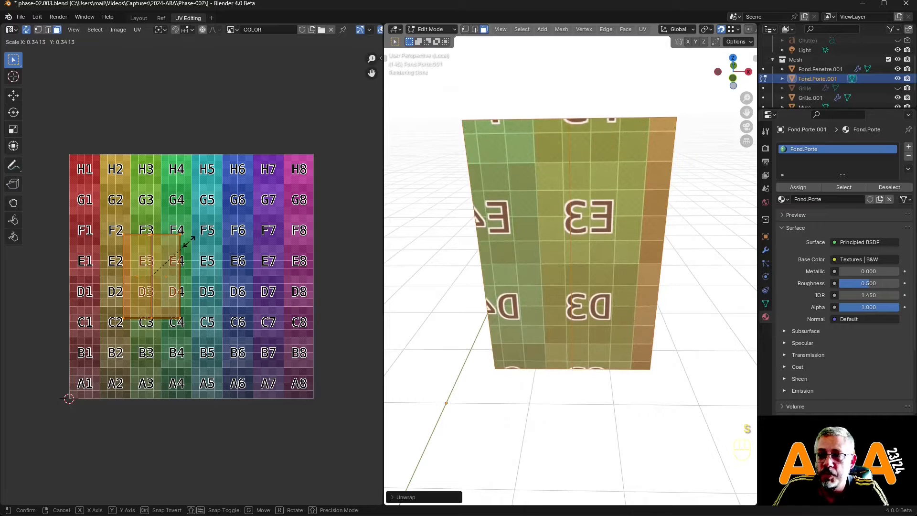
pyautogui.click(173, 256)
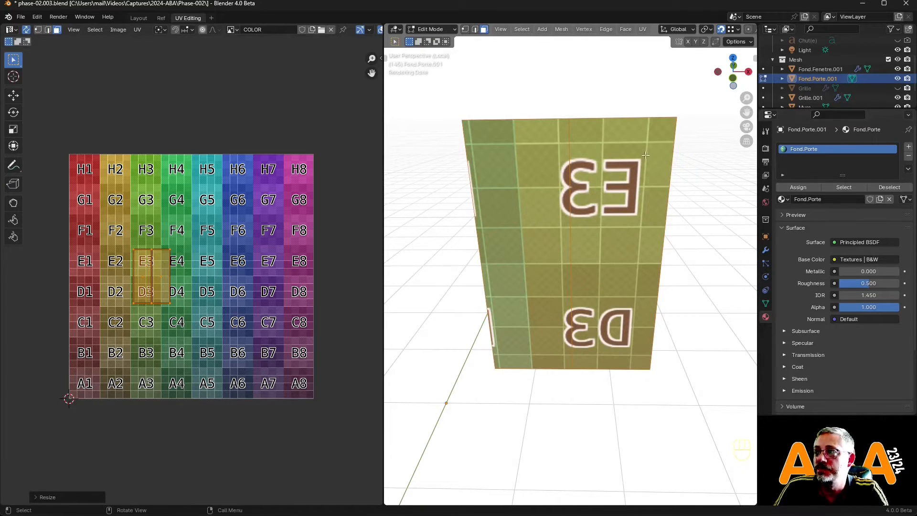
# Step: Return the door panel to Object Mode and leave Local View to bring back the whole corridor
pyautogui.moveTo(565, 224); pyautogui.dragTo(514, 224, button='middle')
pyautogui.press('Tab')
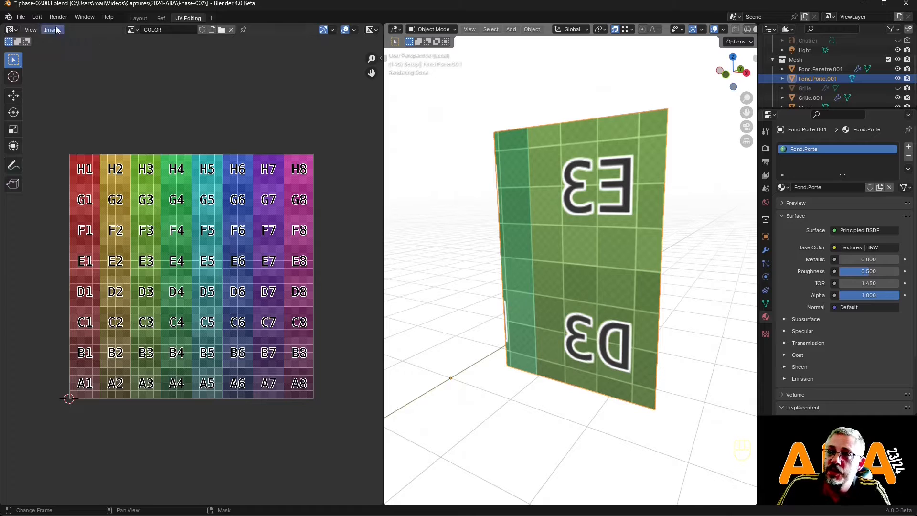
pyautogui.click(30, 30)
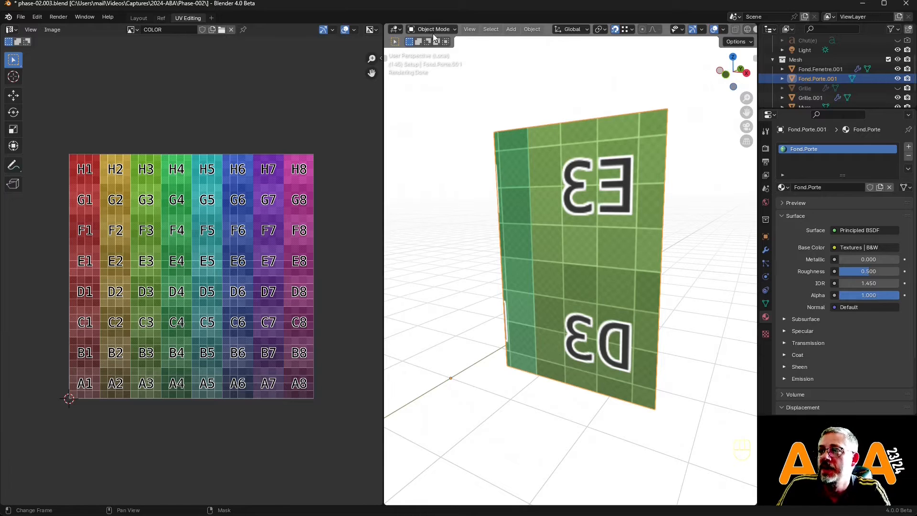
pyautogui.click(470, 29)
pyautogui.moveTo(525, 120)
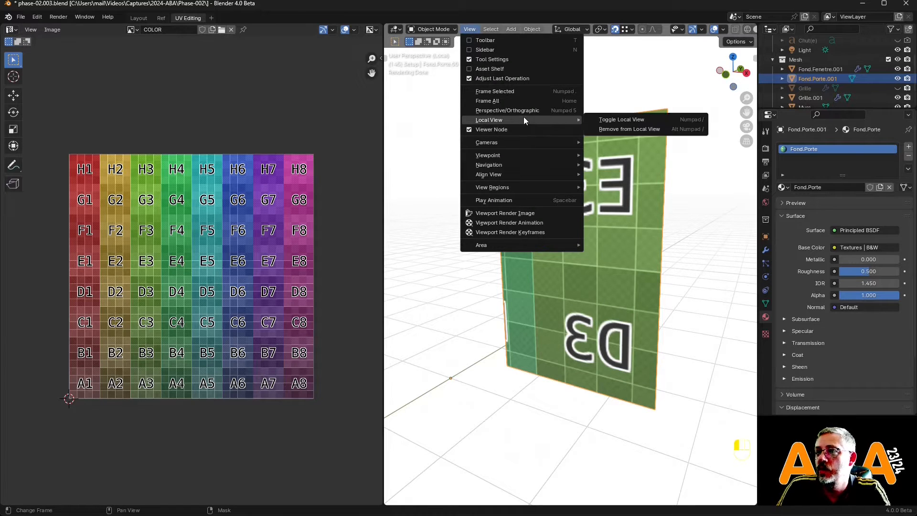
pyautogui.click(633, 119)
pyautogui.scroll(-10, 574, 342)
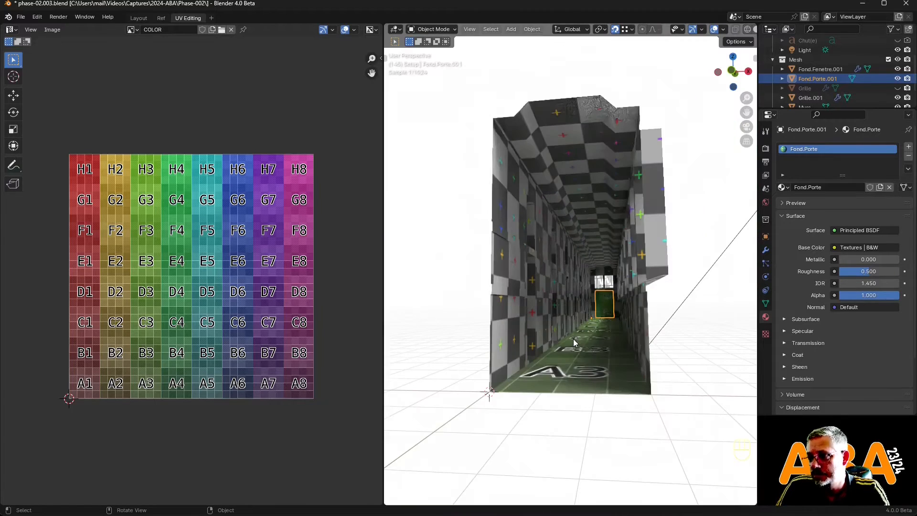
# Step: Select the Grille.001 window bars and bring the bars nearest the corridor entrance into close view
pyautogui.moveTo(686, 344); pyautogui.dragTo(715, 254, button='middle')
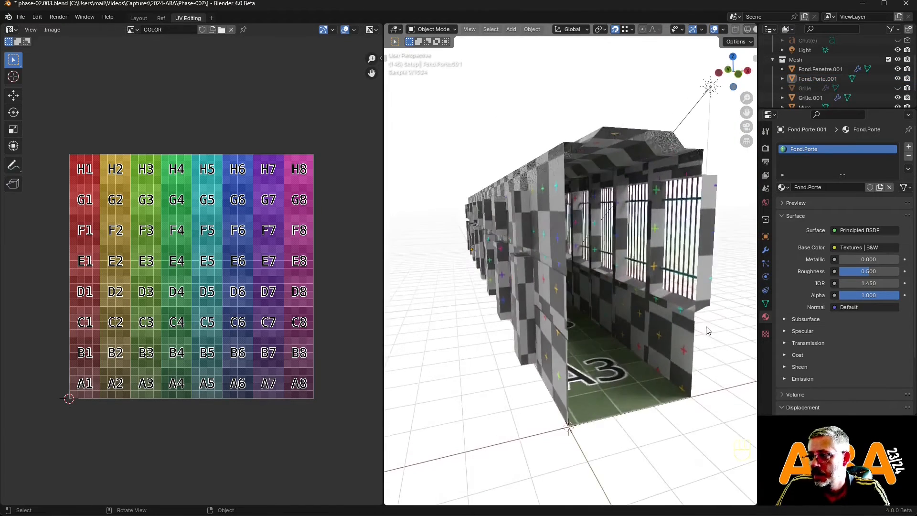
pyautogui.scroll(6, 712, 251)
pyautogui.click(712, 251)
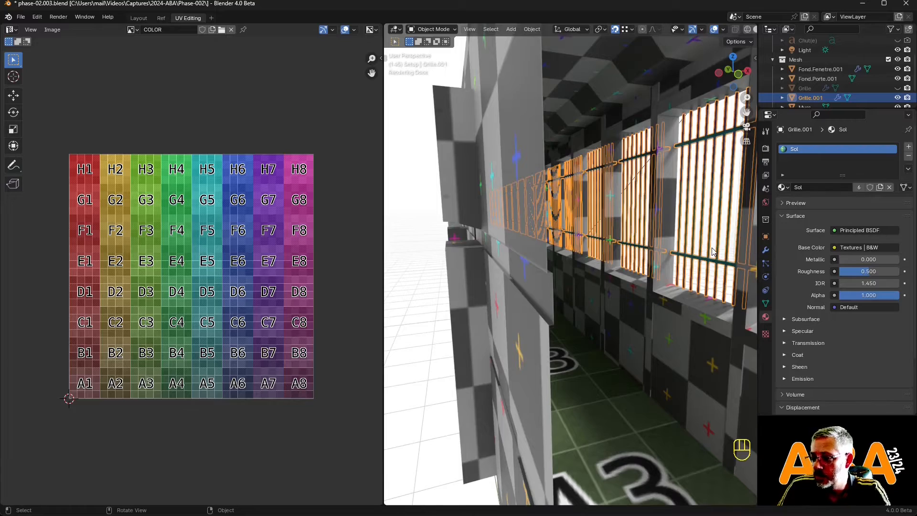
pyautogui.press('KP_Decimal')
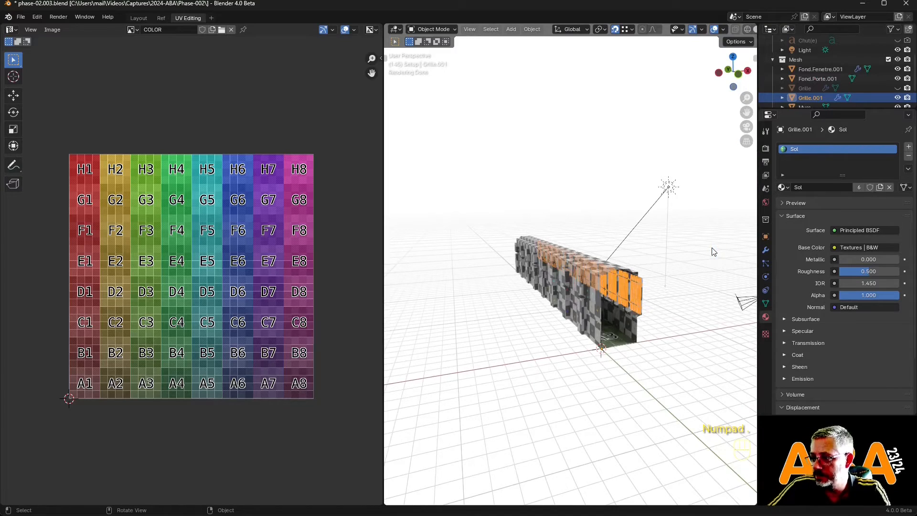
pyautogui.keyDown('alt'); pyautogui.middleClick(633, 304); pyautogui.keyUp('alt')
pyautogui.scroll(10, 590, 279)
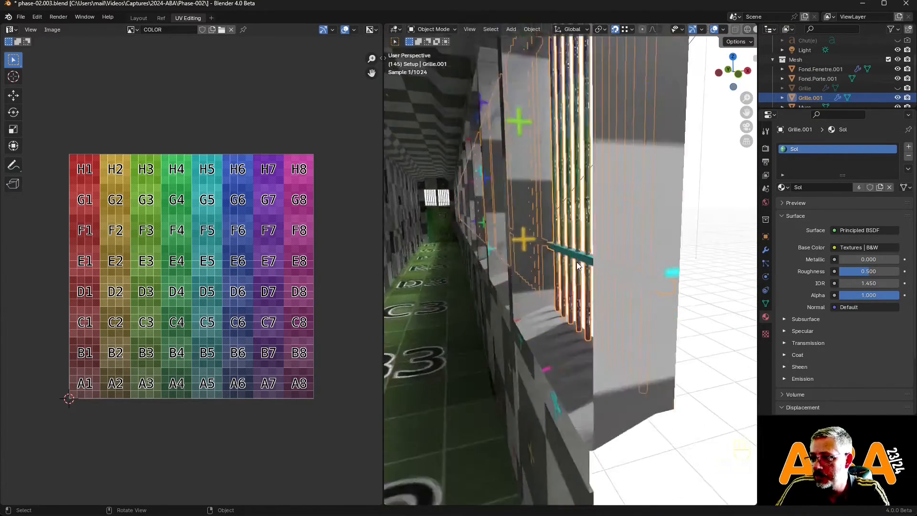
# Step: Assign the existing Grille material to the Fond.Fenetre.001 window at the far end of the corridor
pyautogui.moveTo(578, 261); pyautogui.dragTo(647, 262, button='middle')
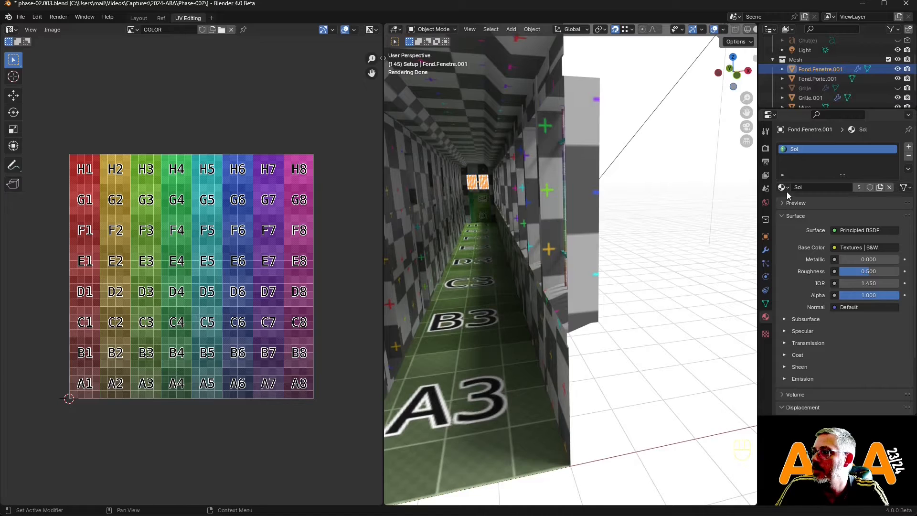
pyautogui.click(784, 187)
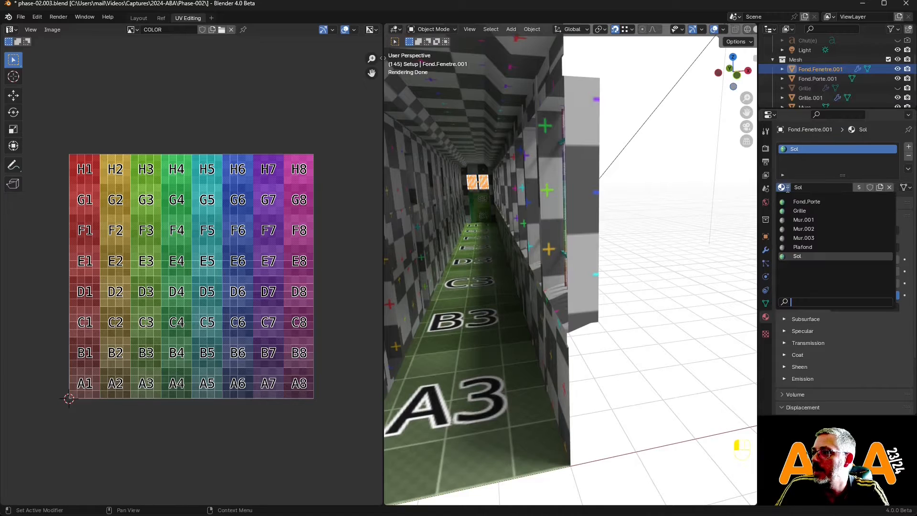
pyautogui.click(805, 211)
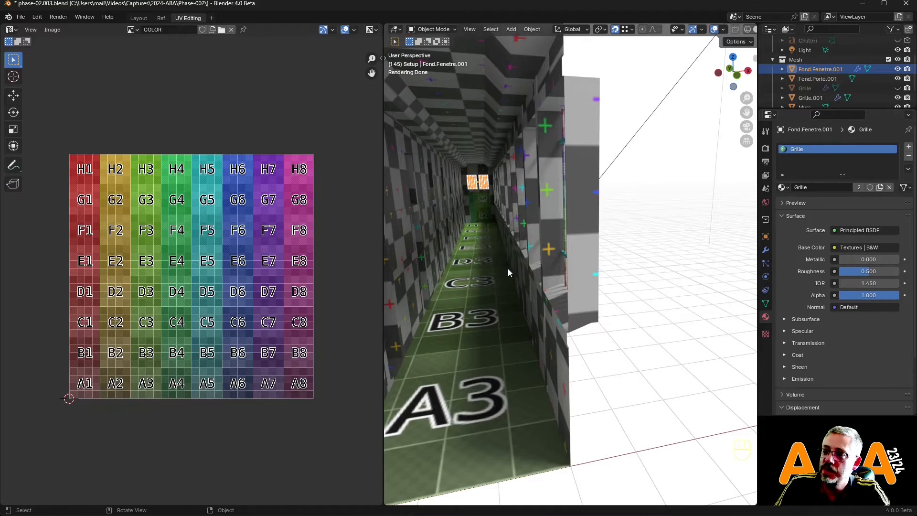
pyautogui.moveTo(509, 269); pyautogui.dragTo(517, 269, button='middle')
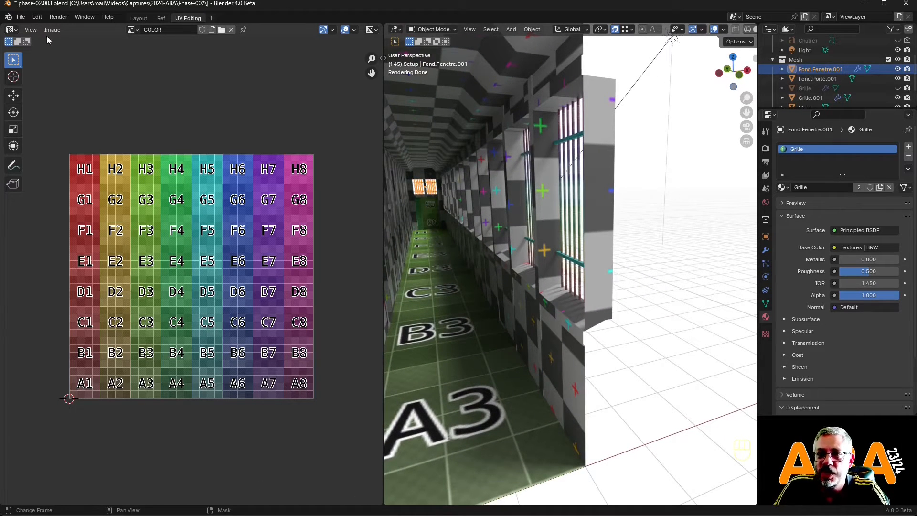
# Step: Replace the UV Editor with the Shader Editor to show the Grille material's nodes
pyautogui.click(10, 29)
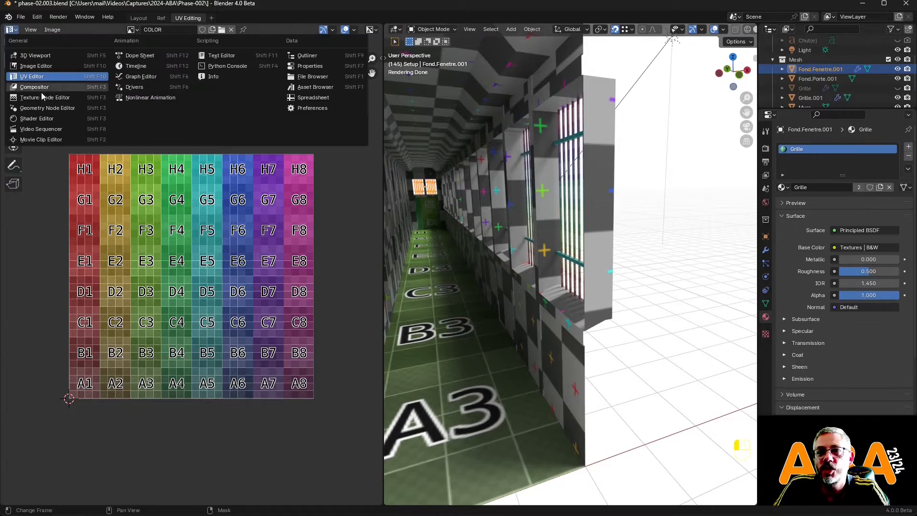
pyautogui.click(42, 119)
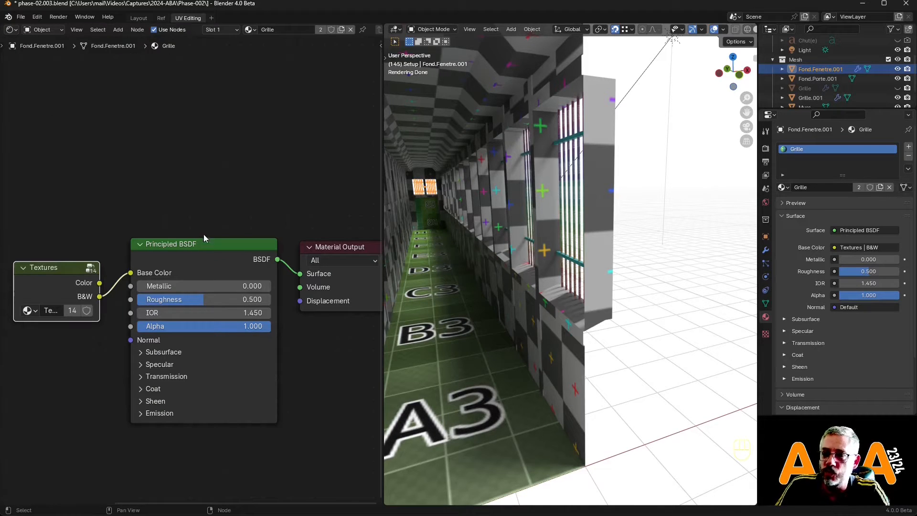
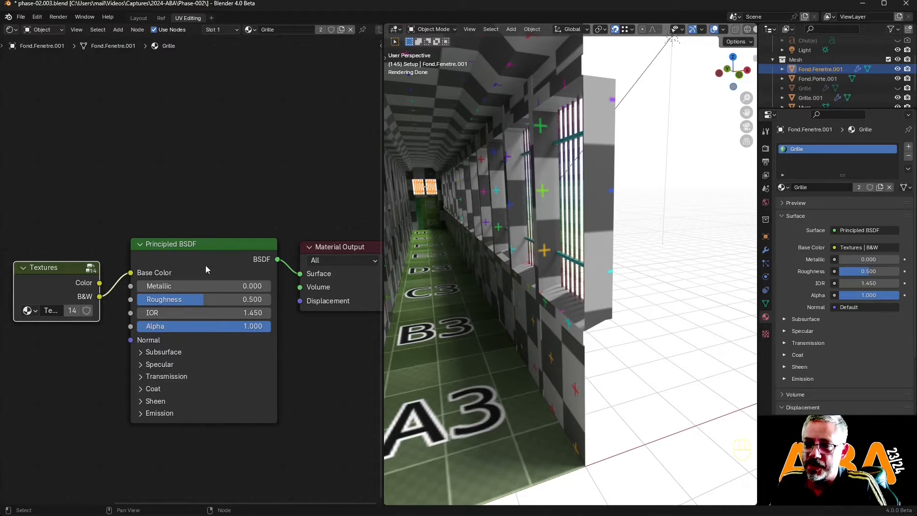
pyautogui.keyDown('shift'); pyautogui.moveTo(581, 288); pyautogui.dragTo(638, 299, button='middle'); pyautogui.keyUp('shift')
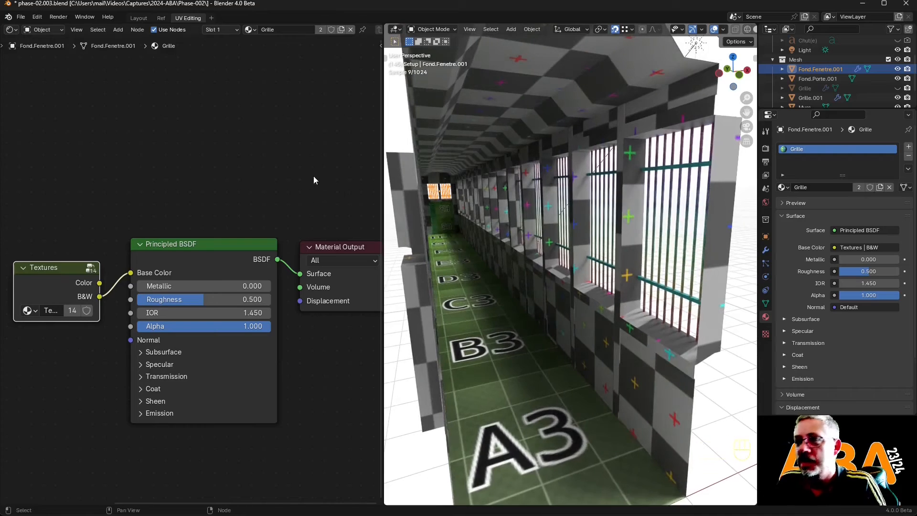
# Step: Switch to the Ref workspace and view down the corridor beside the reference images
pyautogui.click(161, 19)
pyautogui.moveTo(324, 327); pyautogui.dragTo(324, 323, button='middle')
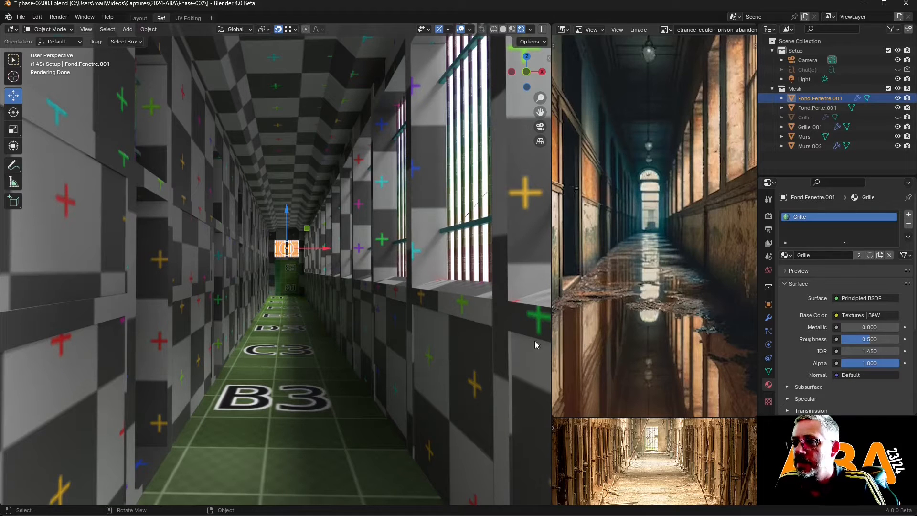
pyautogui.moveTo(374, 314); pyautogui.dragTo(377, 308, button='middle')
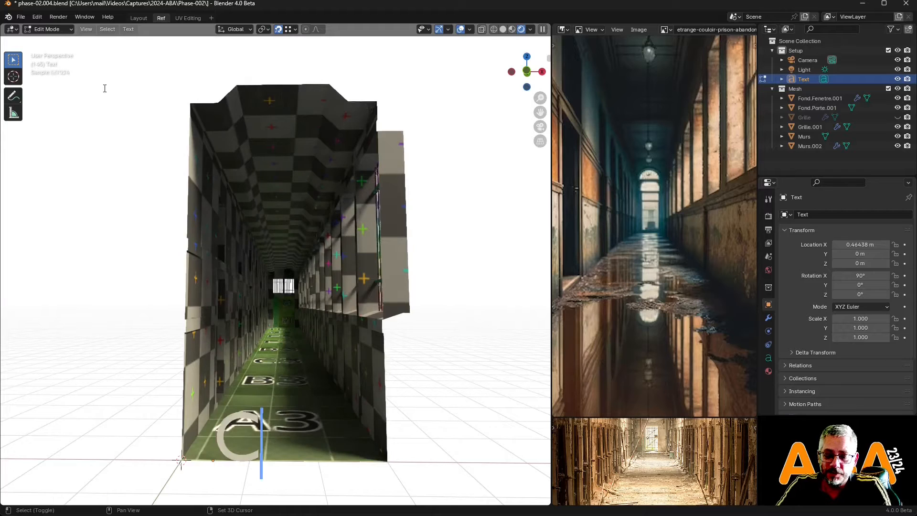
# Step: Enter "Chut(e)" as the content of the text object at the corridor entrance
pyautogui.write('Chu')
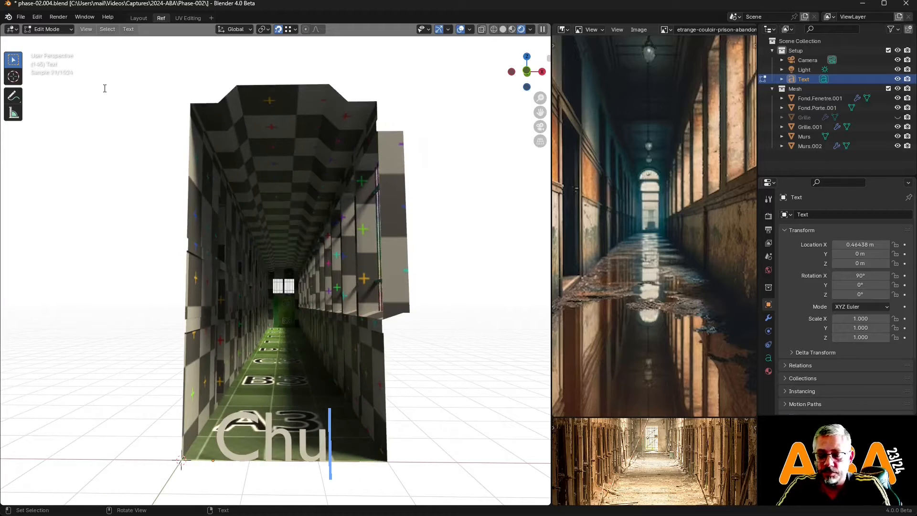
pyautogui.write('t(')
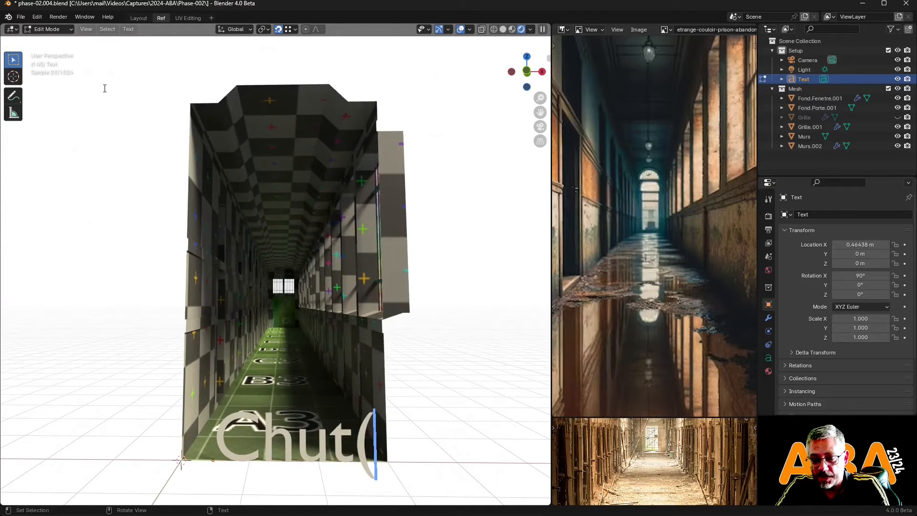
pyautogui.write('e)')
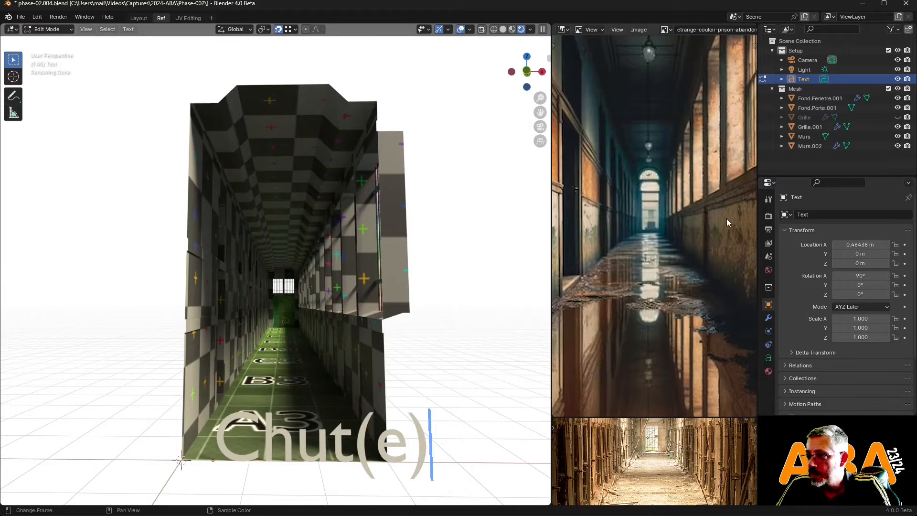
# Step: Reduce the font size of the Chut(e) text to about 0.7
pyautogui.click(769, 359)
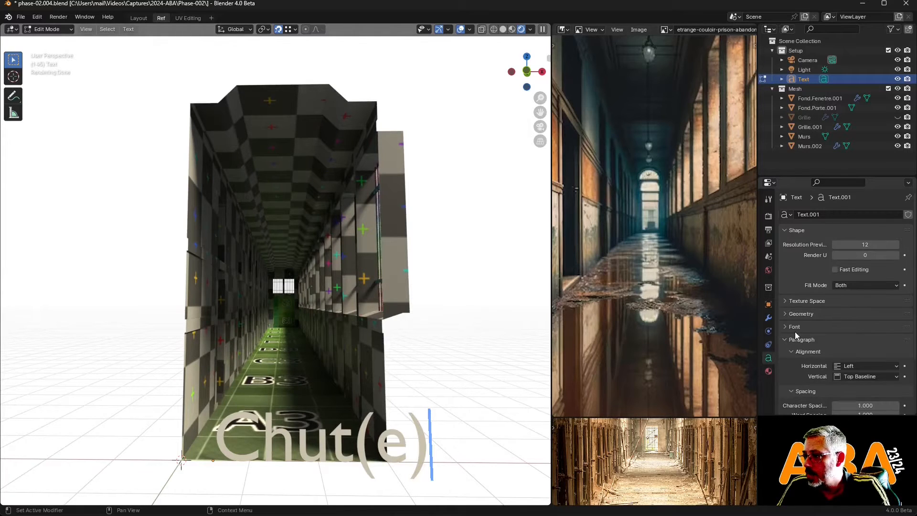
pyautogui.click(787, 301)
pyautogui.click(788, 301)
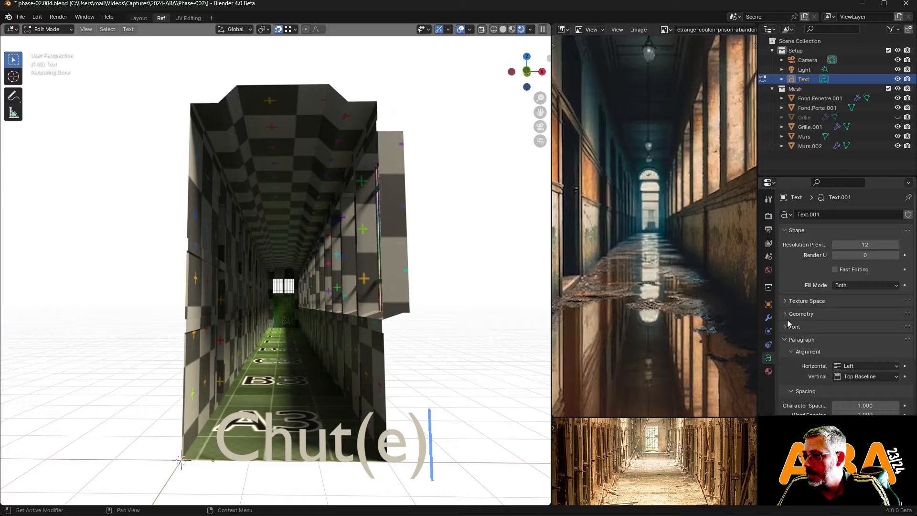
pyautogui.click(786, 314)
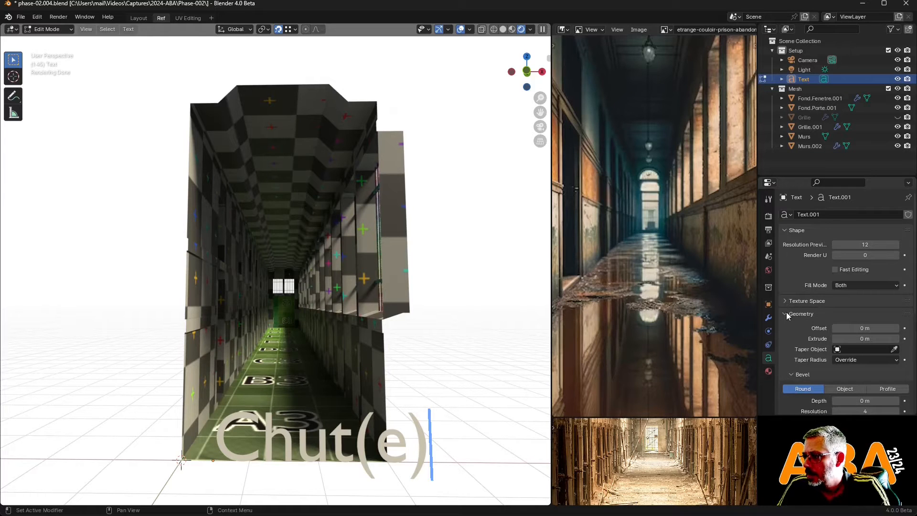
pyautogui.click(786, 314)
pyautogui.click(794, 327)
pyautogui.scroll(-2, 807, 339)
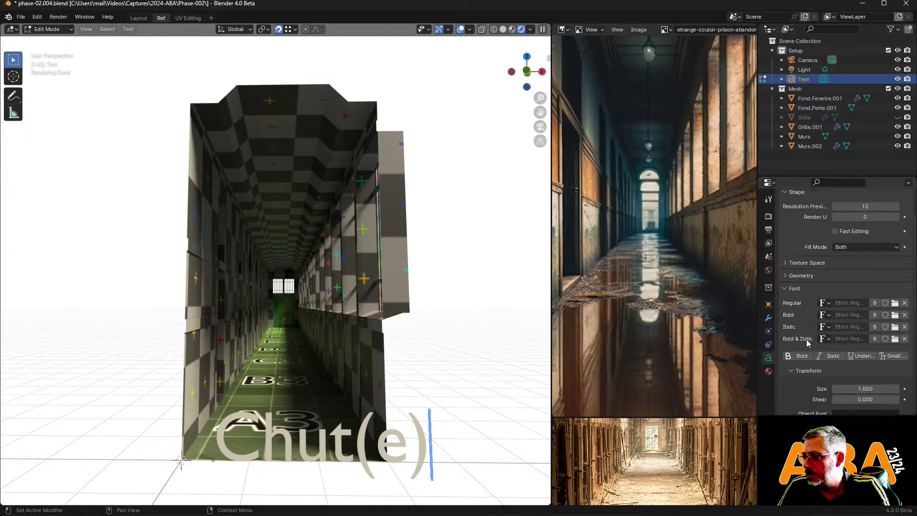
pyautogui.scroll(-3, 807, 340)
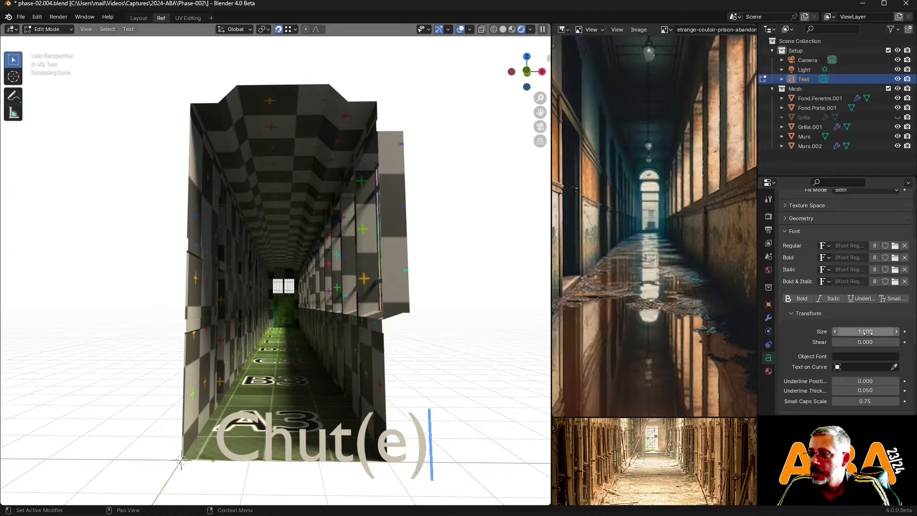
pyautogui.moveTo(867, 332); pyautogui.dragTo(841, 332)
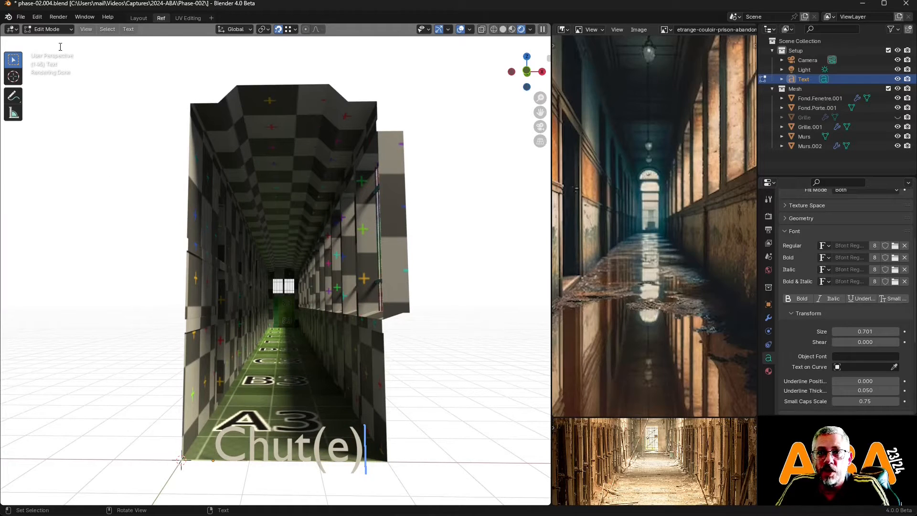
# Step: Return to Object Mode and raise the Chut(e) text along the Z axis to about mid-height of the corridor
pyautogui.click(47, 29)
pyautogui.click(49, 41)
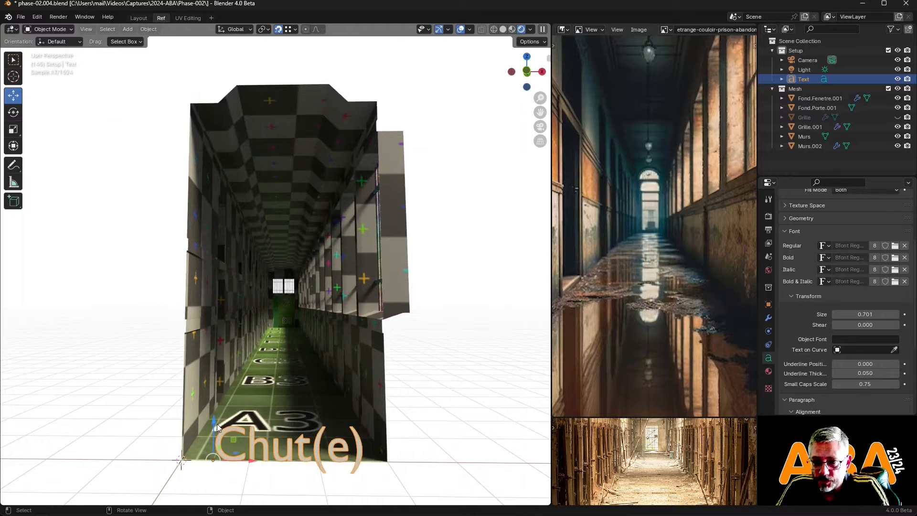
pyautogui.moveTo(218, 427); pyautogui.dragTo(225, 289)
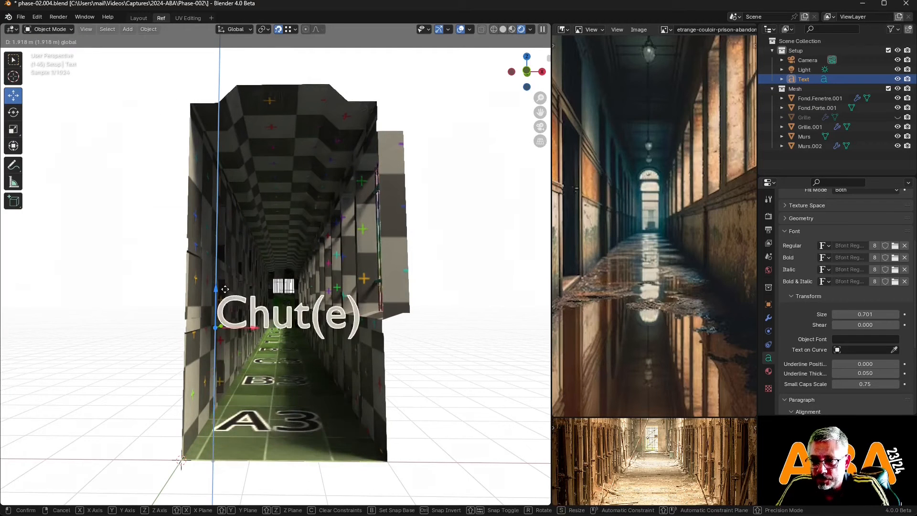
pyautogui.rightClick(225, 289)
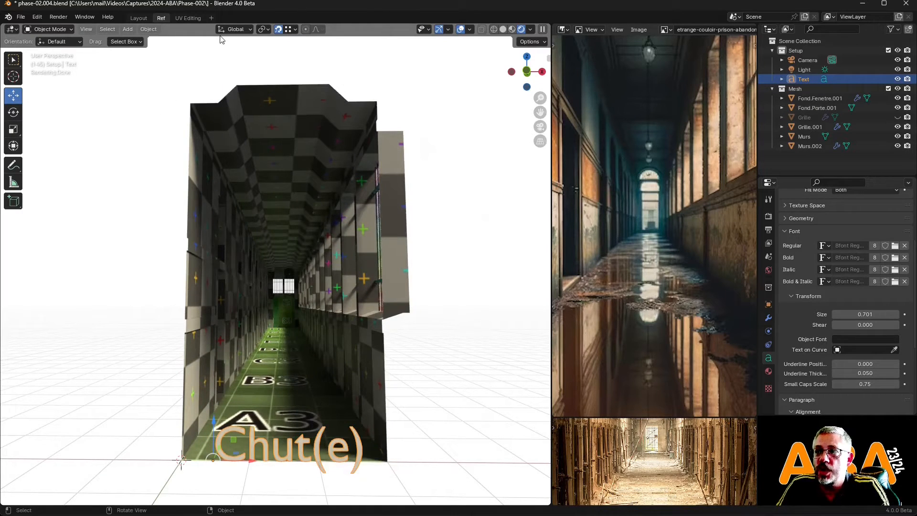
pyautogui.moveTo(233, 461); pyautogui.dragTo(181, 446, button='middle')
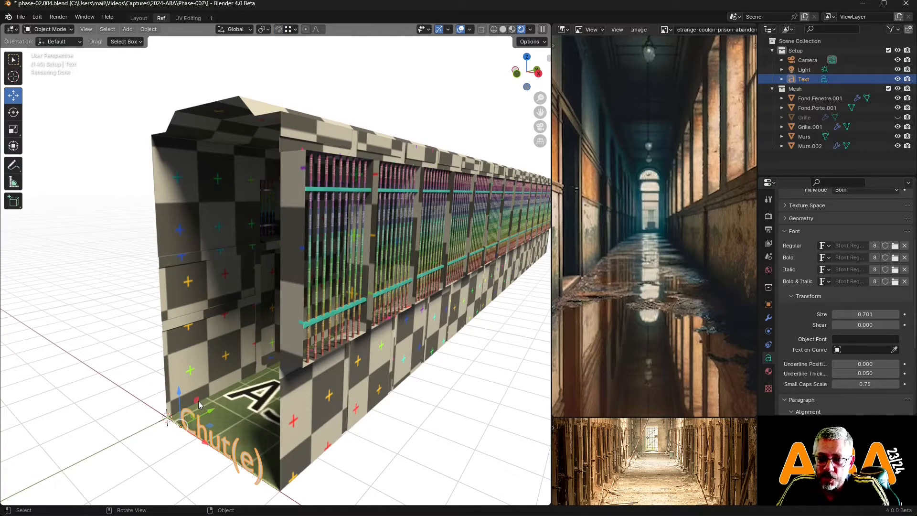
pyautogui.press('g')
pyautogui.press('z')
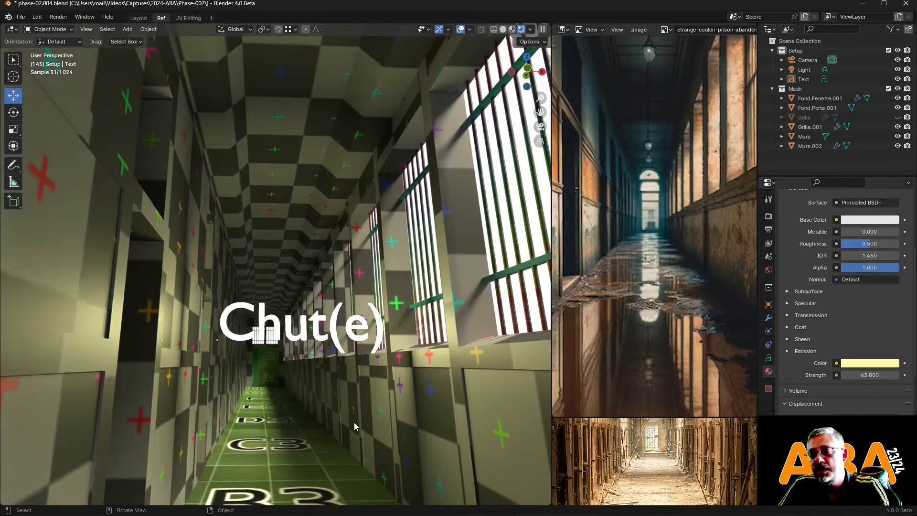
# Step: Select the glowing Chut(e) text in the corridor and hide it in the viewport
pyautogui.moveTo(355, 343); pyautogui.dragTo(294, 313, button='middle')
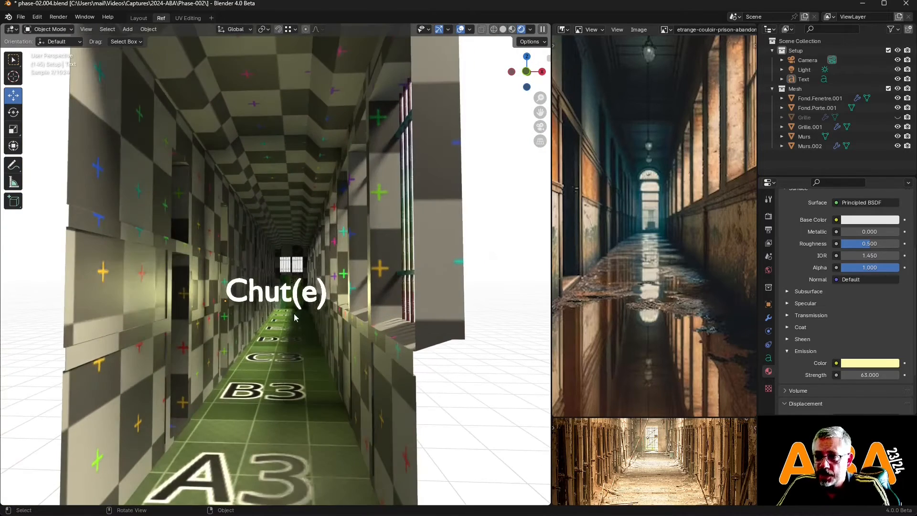
pyautogui.click(295, 293)
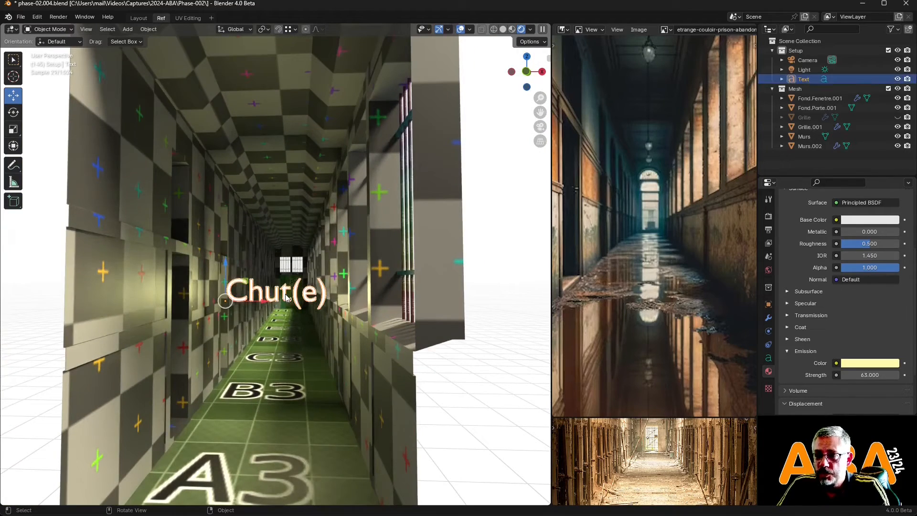
pyautogui.click(899, 80)
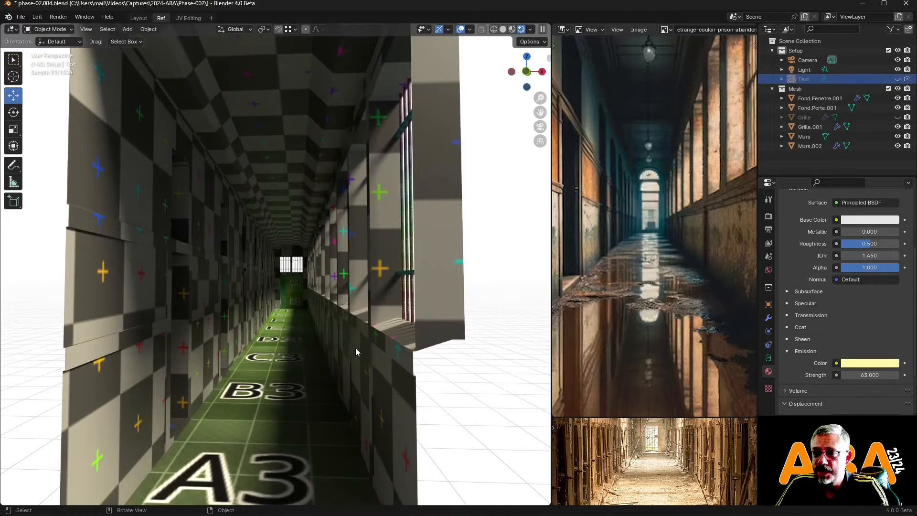
# Step: Select the Murs corridor mesh, add the general Shading workspace and open the Blender folder in its file browser
pyautogui.moveTo(355, 348); pyautogui.dragTo(362, 346, button='middle')
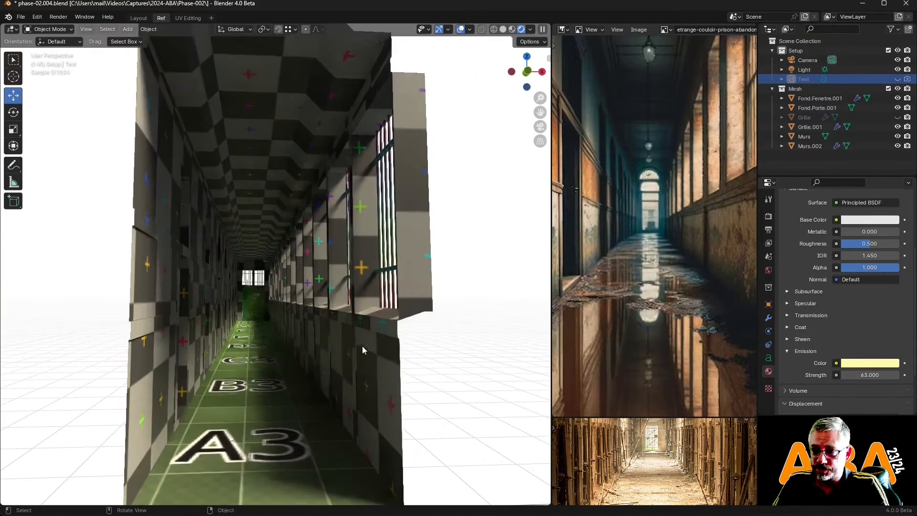
pyautogui.click(249, 378)
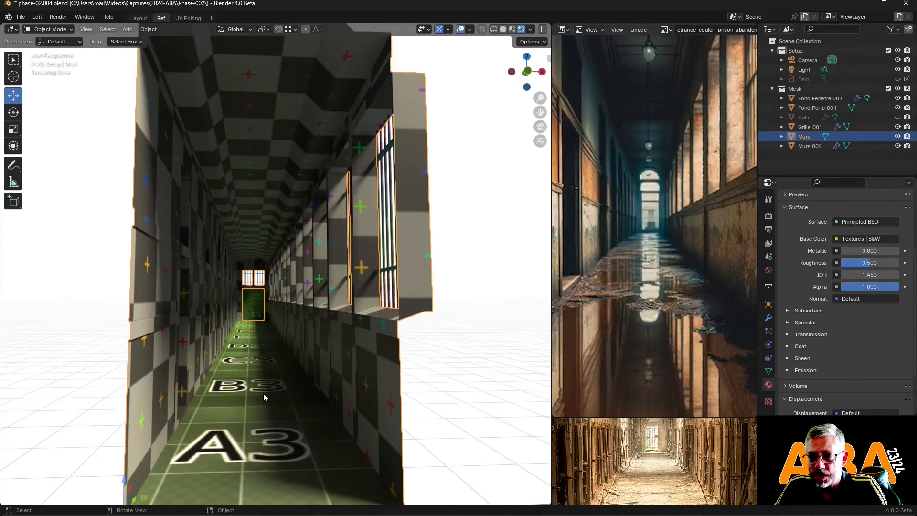
pyautogui.click(212, 18)
pyautogui.moveTo(201, 33)
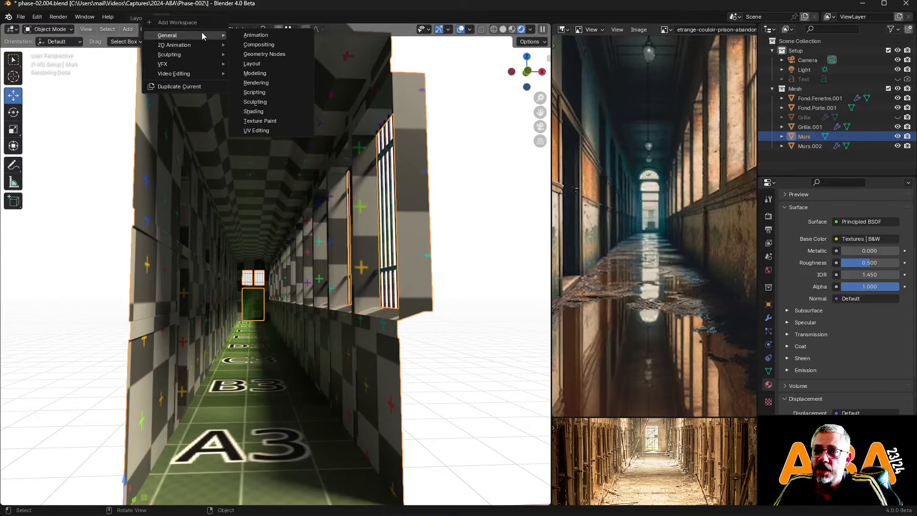
pyautogui.click(257, 111)
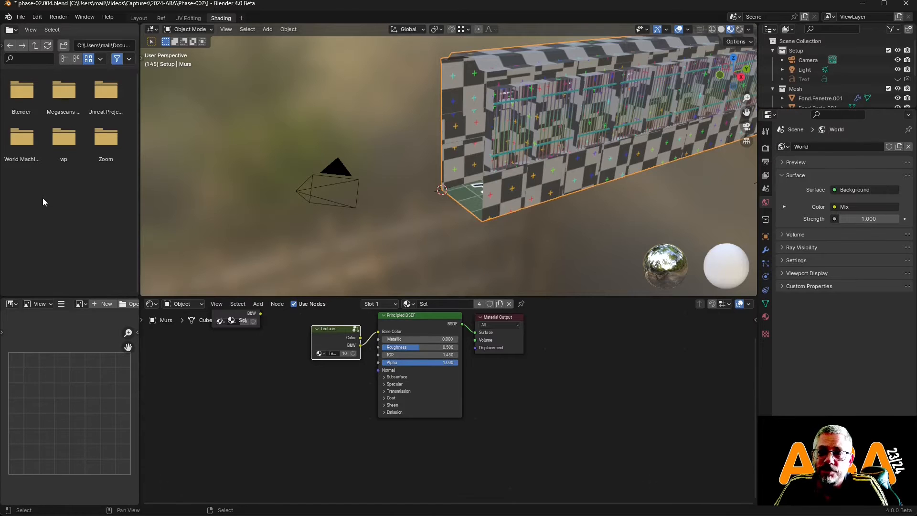
pyautogui.click(25, 92)
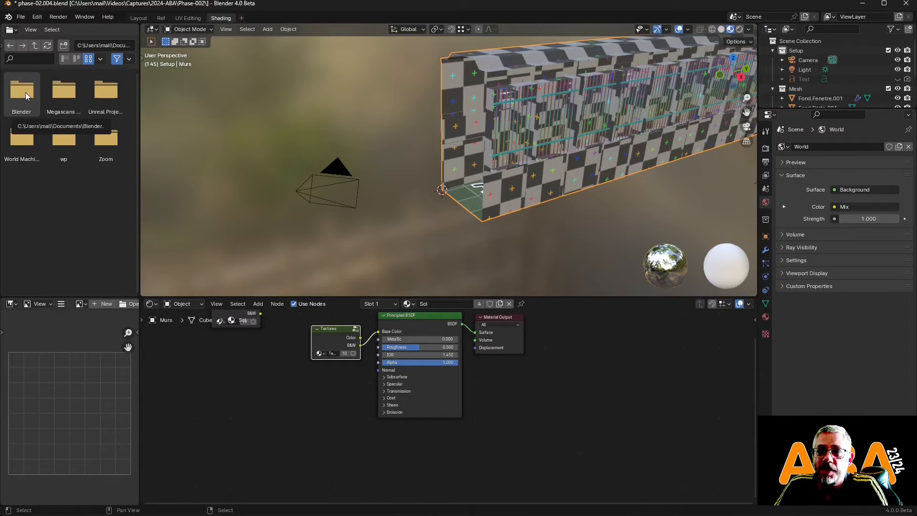
# Step: Enable the Screencast Keys display for the Shading workspace's 3D viewport and close the sidebar
pyautogui.click(754, 57)
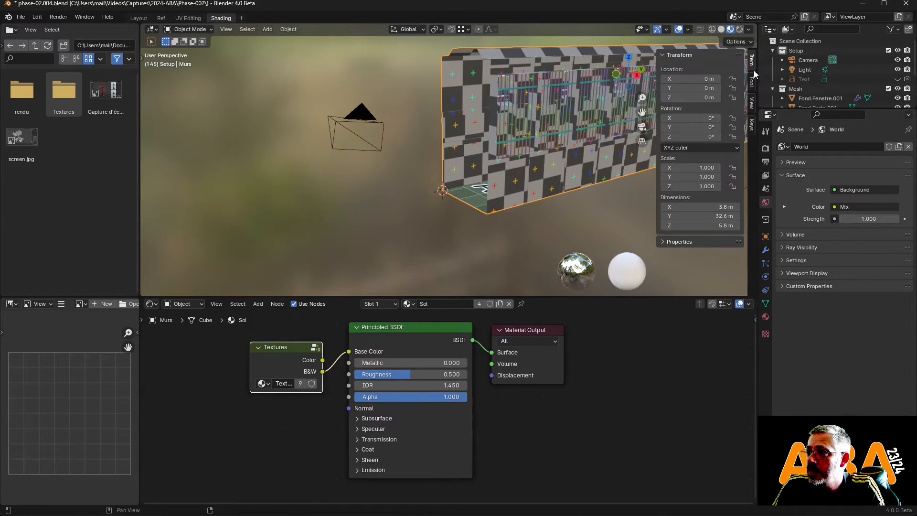
pyautogui.click(751, 125)
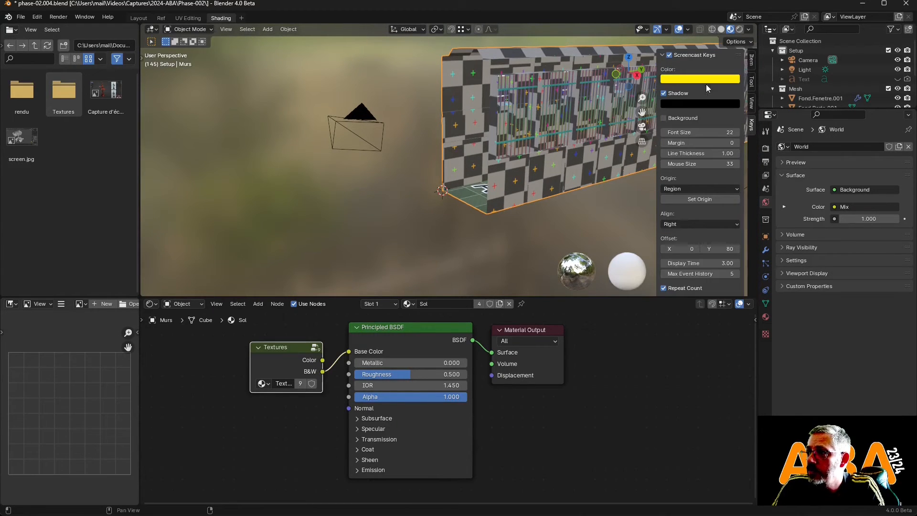
pyautogui.click(671, 56)
pyautogui.moveTo(445, 215); pyautogui.dragTo(474, 229, button='middle')
pyautogui.press('n')
# Step: Delete the Textures group node that feeds the Base Color of the Sol material
pyautogui.keyDown('shift'); pyautogui.moveTo(474, 229); pyautogui.dragTo(440, 239, button='middle'); pyautogui.keyUp('shift')
pyautogui.moveTo(299, 352); pyautogui.dragTo(246, 349)
pyautogui.press('x')
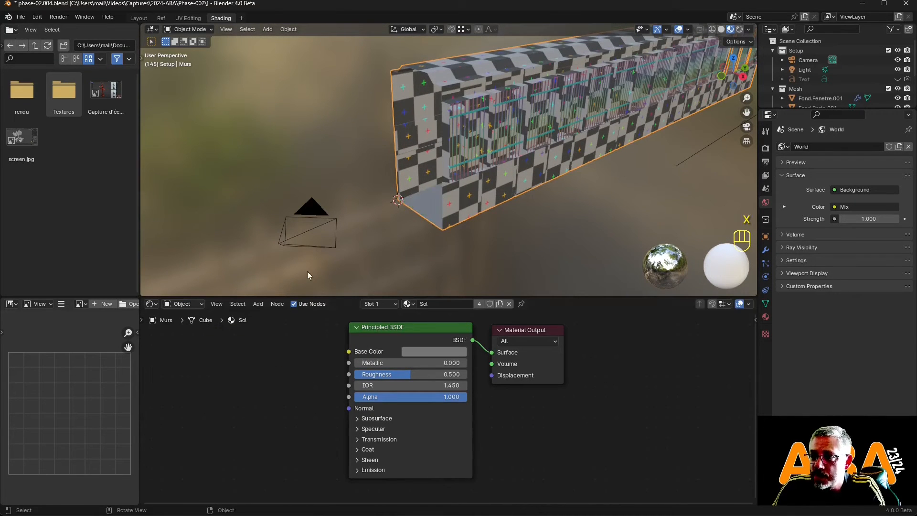
pyautogui.moveTo(307, 271); pyautogui.dragTo(461, 196, button='middle')
pyautogui.moveTo(377, 384); pyautogui.dragTo(399, 407, button='middle')
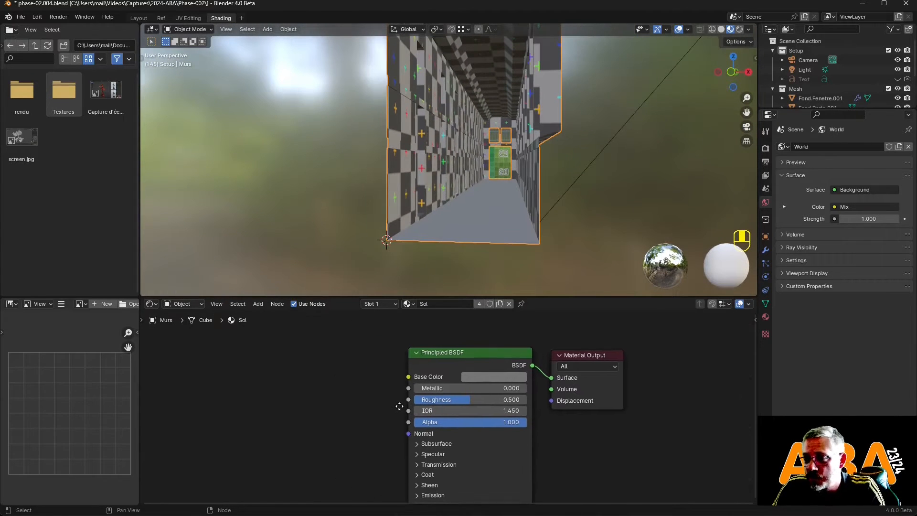
pyautogui.moveTo(444, 379)
pyautogui.mouseDown(button='middle')
pyautogui.moveTo(471, 337)
pyautogui.moveTo(446, 361)
pyautogui.mouseUp(button='middle')
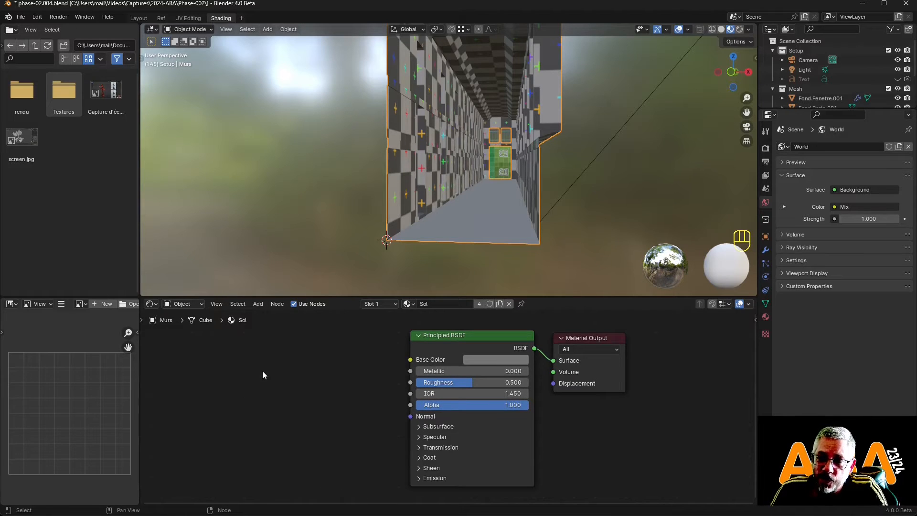
# Step: Add a Mix node in Color mode feeding the Sol material's Base Color, with color A white and color B black
pyautogui.click(259, 303)
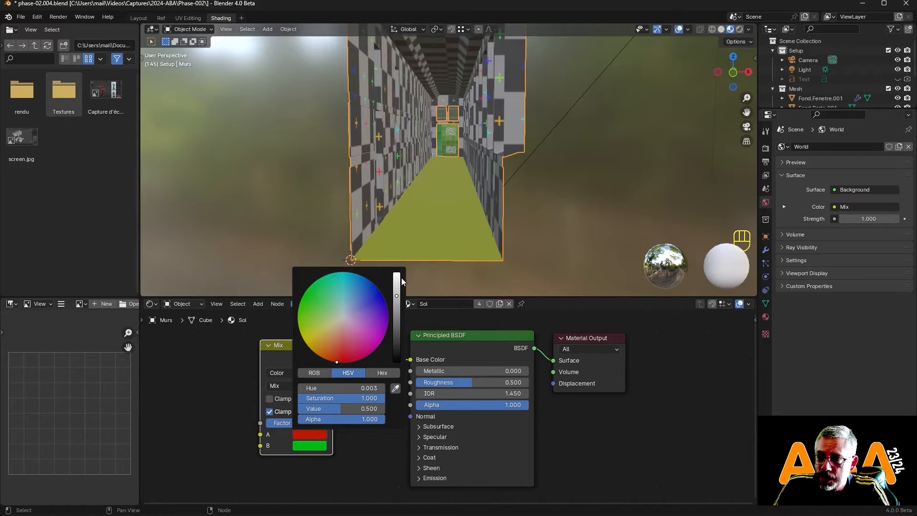
pyautogui.click(396, 277)
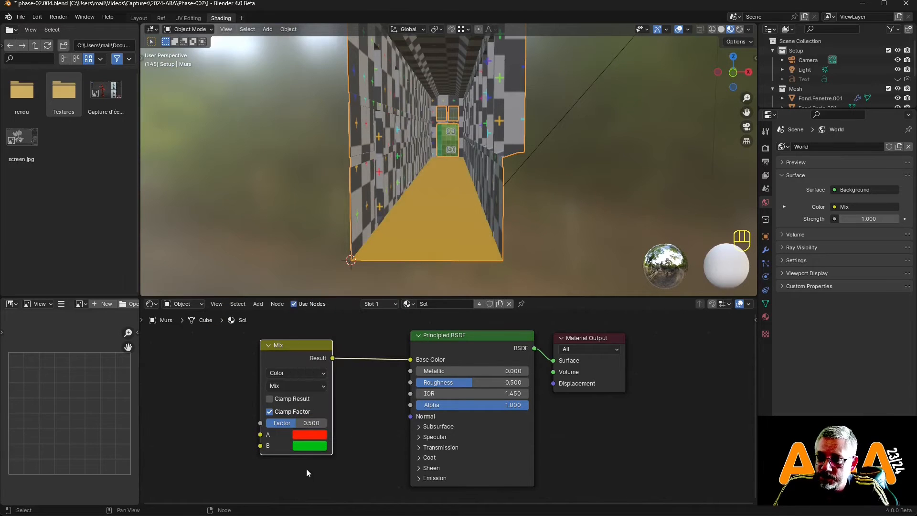
pyautogui.click(312, 446)
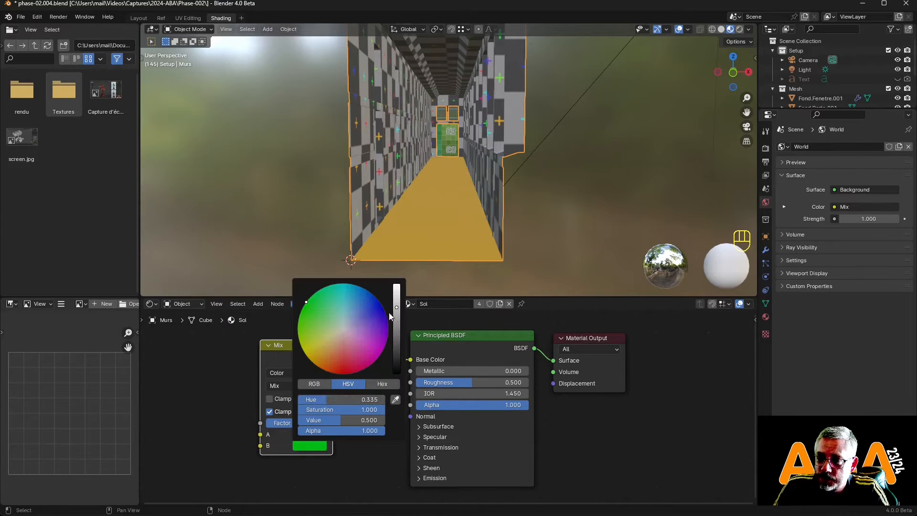
pyautogui.moveTo(398, 308); pyautogui.dragTo(397, 374)
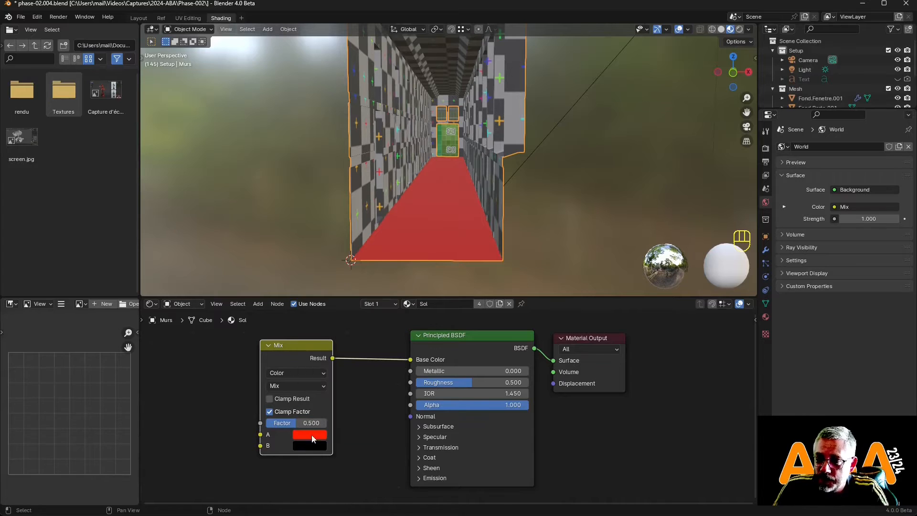
pyautogui.click(306, 436)
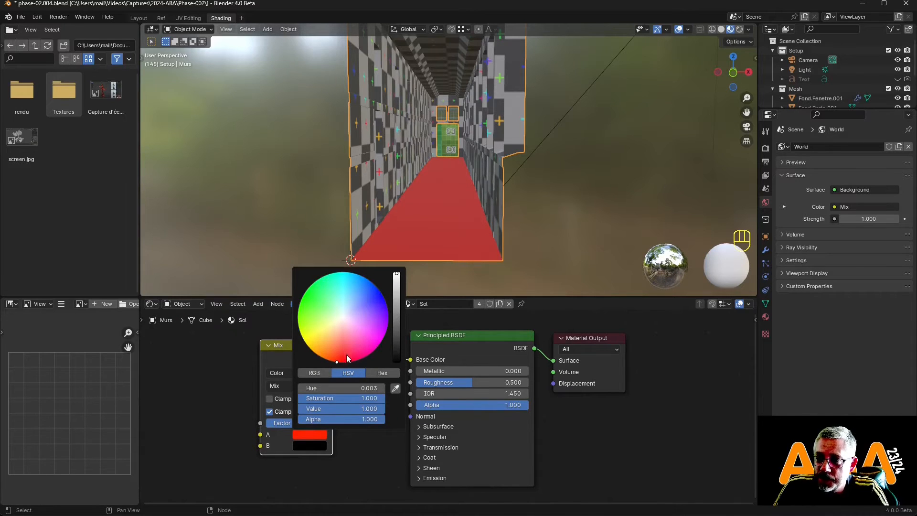
pyautogui.moveTo(331, 390); pyautogui.dragTo(298, 398)
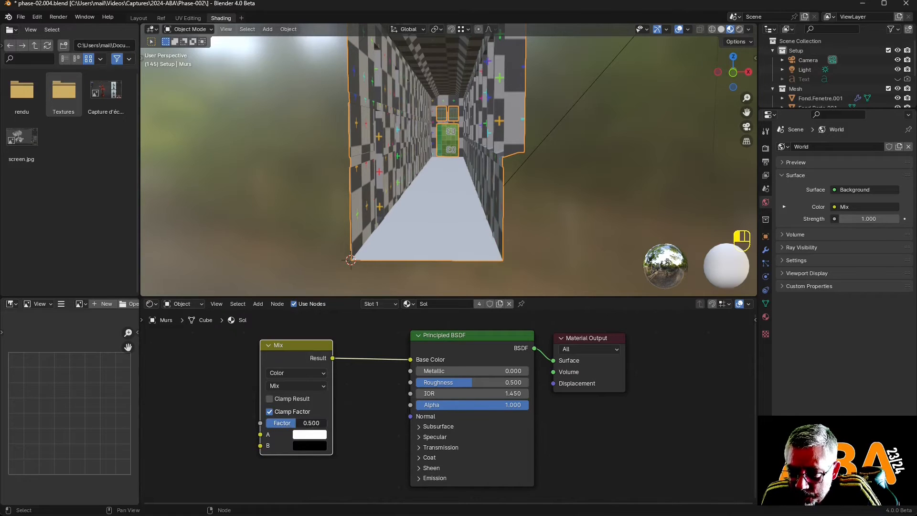
# Step: Try the Mix factor at 1.000, set it back to 0.500 and move the Mix node closer to the Principled BSDF
pyautogui.moveTo(289, 427); pyautogui.dragTo(327, 427)
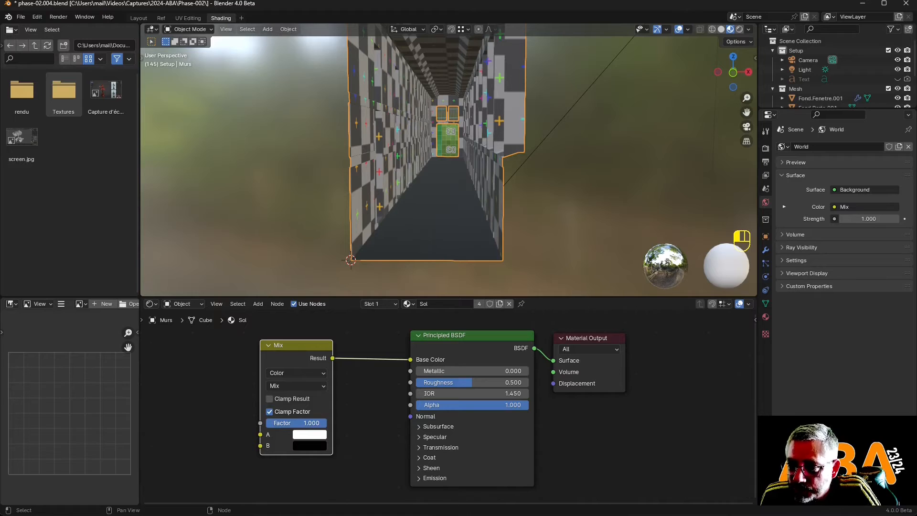
pyautogui.moveTo(327, 426); pyautogui.dragTo(298, 428)
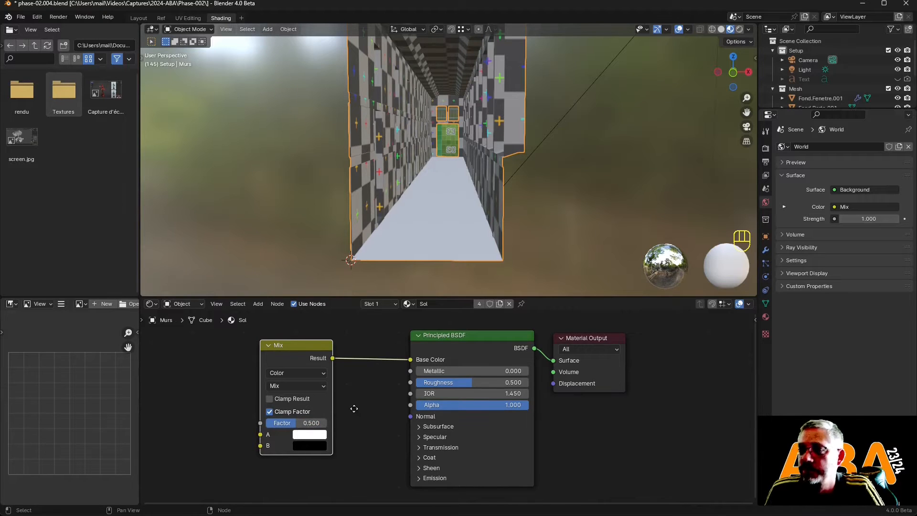
pyautogui.moveTo(351, 406); pyautogui.dragTo(473, 405, button='middle')
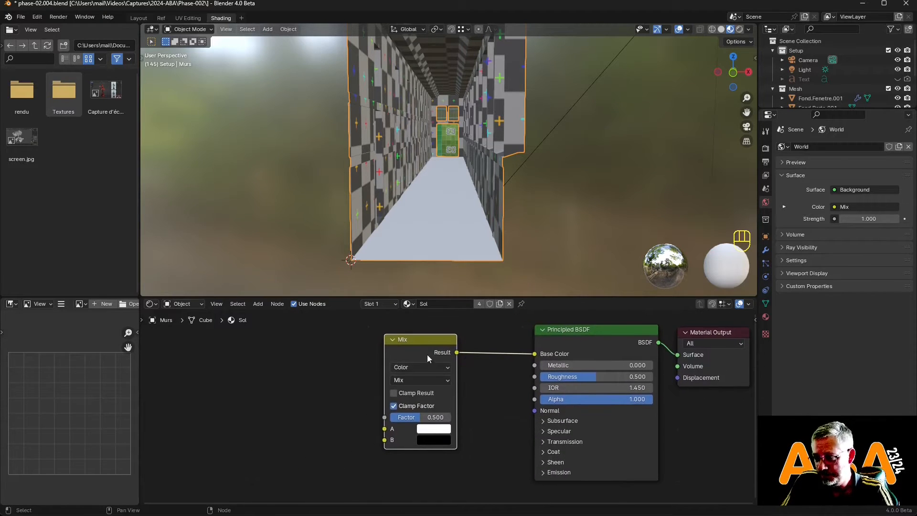
pyautogui.moveTo(427, 355); pyautogui.dragTo(460, 356)
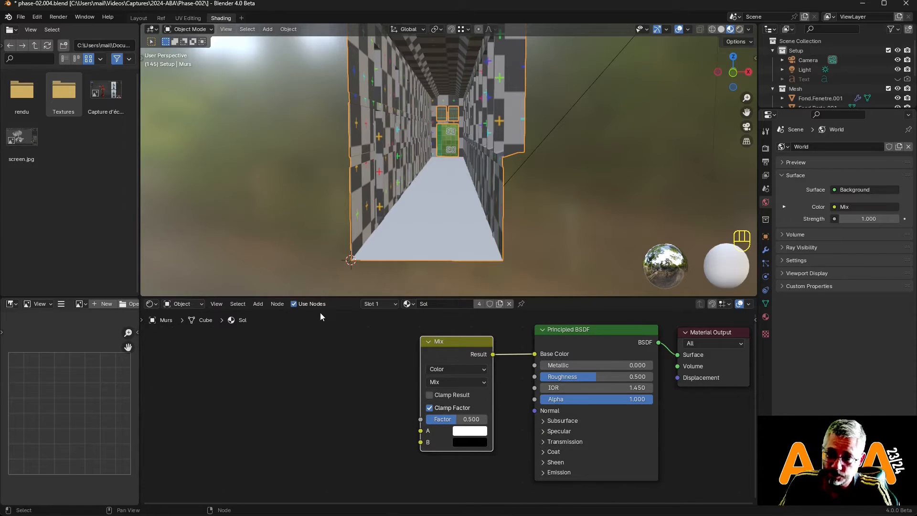
# Step: Add a Noise Texture node with a scale of 2.400 and connect its Fac output to the Mix node's Factor
pyautogui.click(257, 305)
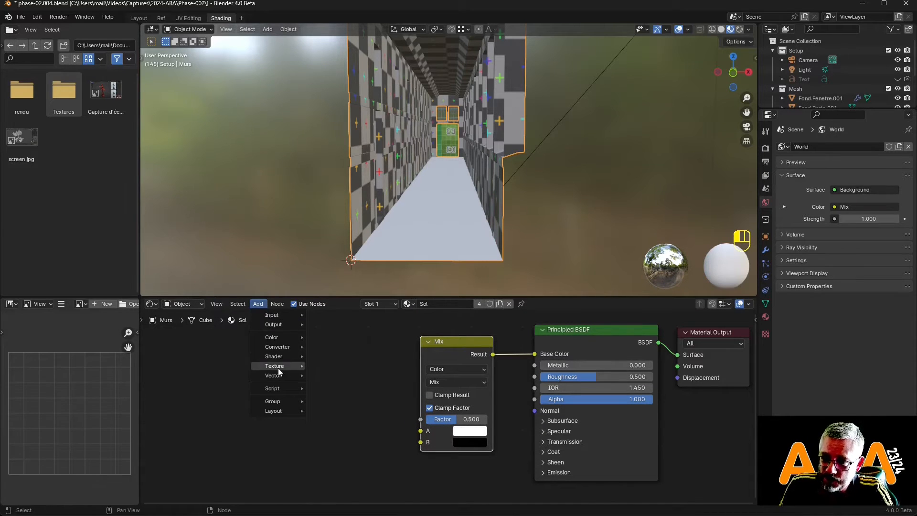
pyautogui.moveTo(278, 368)
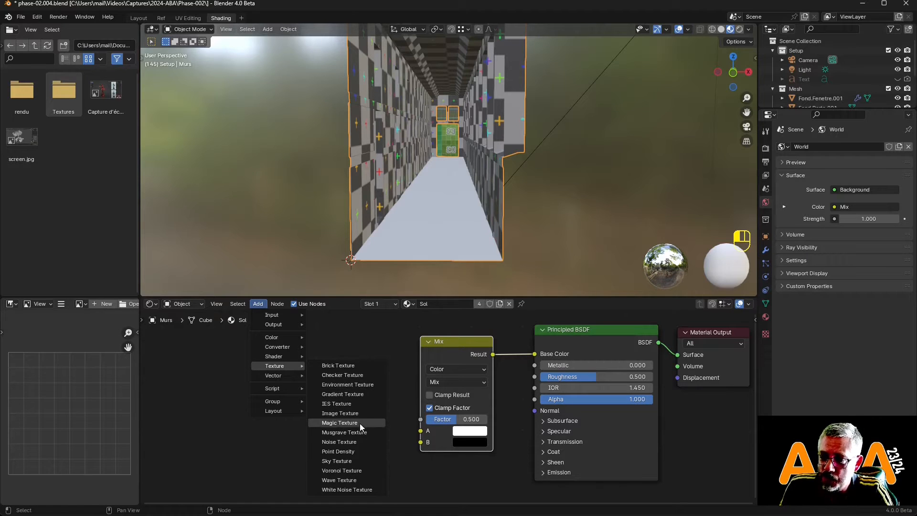
pyautogui.click(352, 443)
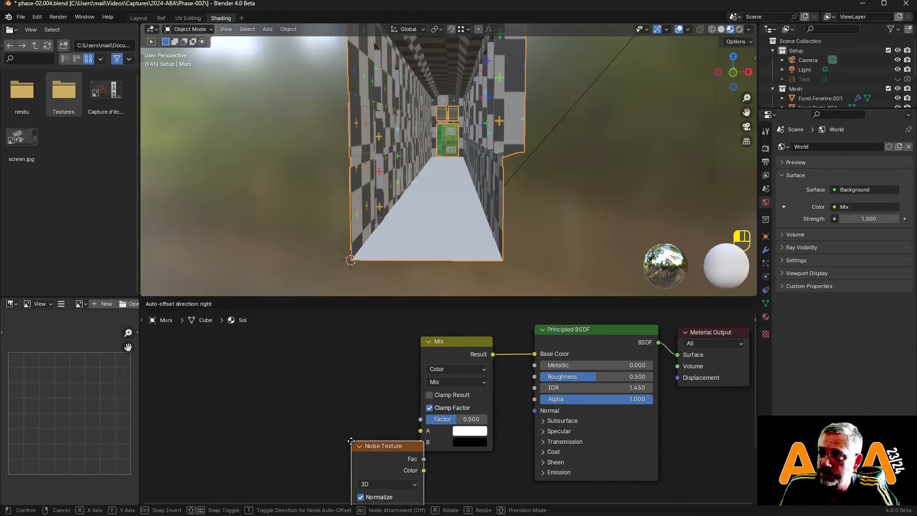
pyautogui.click(286, 342)
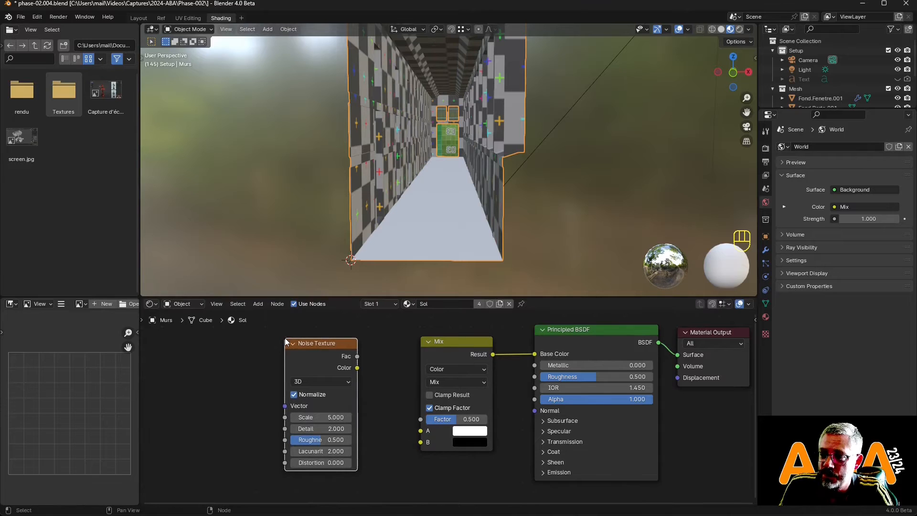
pyautogui.moveTo(386, 121); pyautogui.dragTo(480, 156, button='middle')
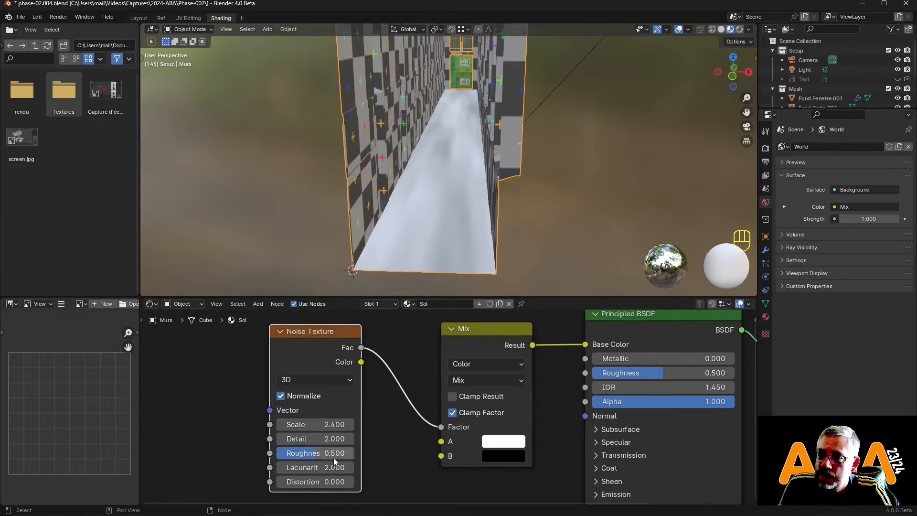
# Step: Try a lower Lacunarity on the Noise Texture, cancel it, set Detail to 6.000 and check the corridor floor
pyautogui.moveTo(312, 467); pyautogui.dragTo(276, 467)
pyautogui.rightClick(313, 467)
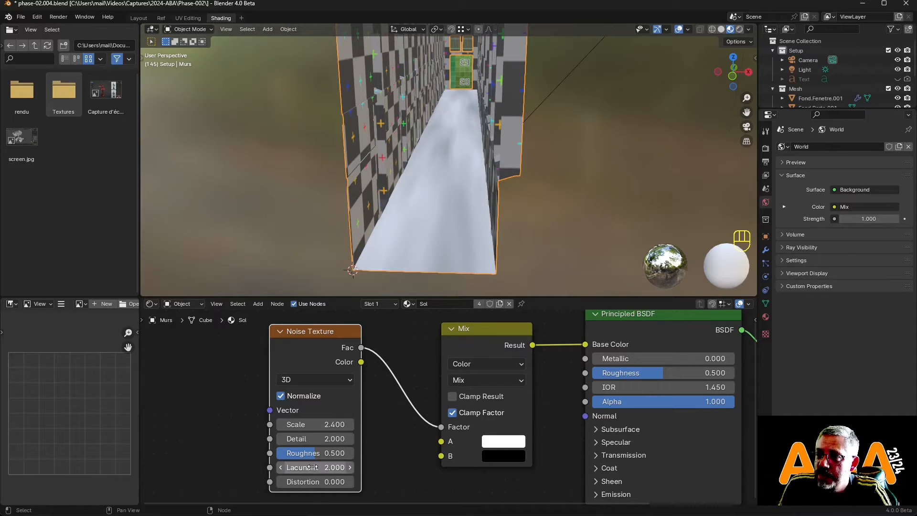
pyautogui.moveTo(312, 439)
pyautogui.mouseDown()
pyautogui.moveTo(349, 439)
pyautogui.moveTo(323, 439)
pyautogui.mouseUp()
pyautogui.moveTo(492, 160); pyautogui.dragTo(493, 126, button='middle')
pyautogui.scroll(4, 496, 162)
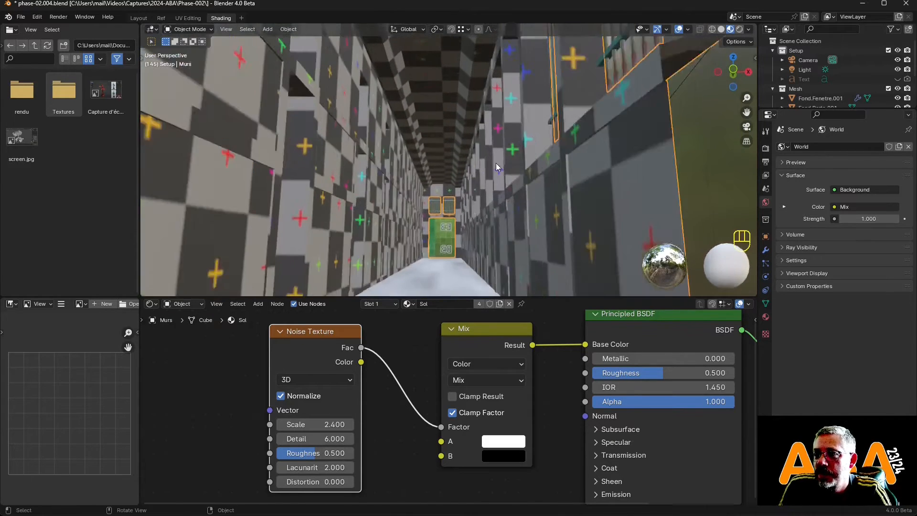
pyautogui.moveTo(496, 163); pyautogui.dragTo(462, 266, button='middle')
pyautogui.scroll(-7, 487, 205)
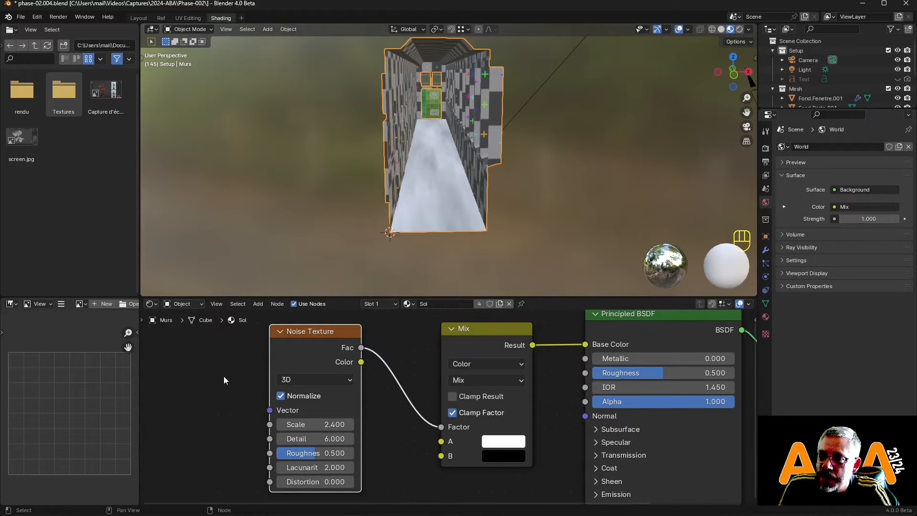
# Step: Add a Texture Coordinate node ahead of the Noise Texture node in the Sol material
pyautogui.click(258, 304)
pyautogui.click(258, 304)
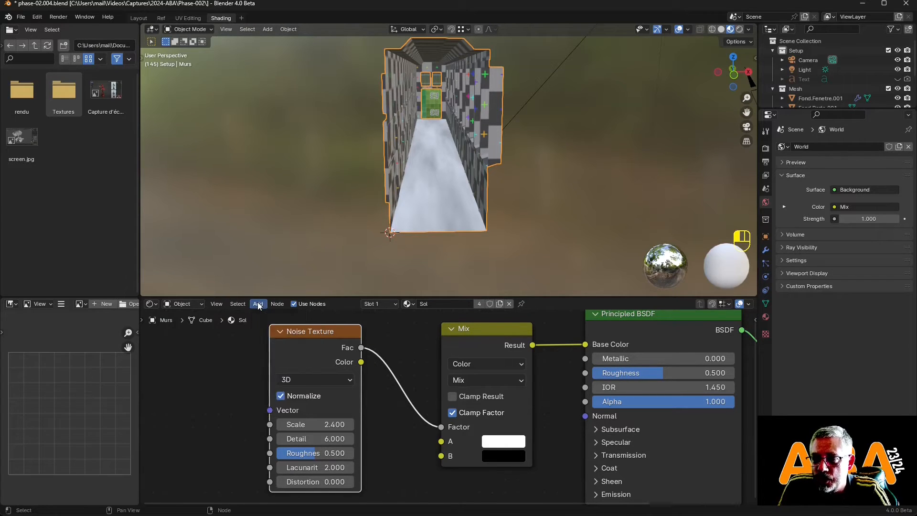
pyautogui.click(258, 304)
pyautogui.moveTo(288, 318)
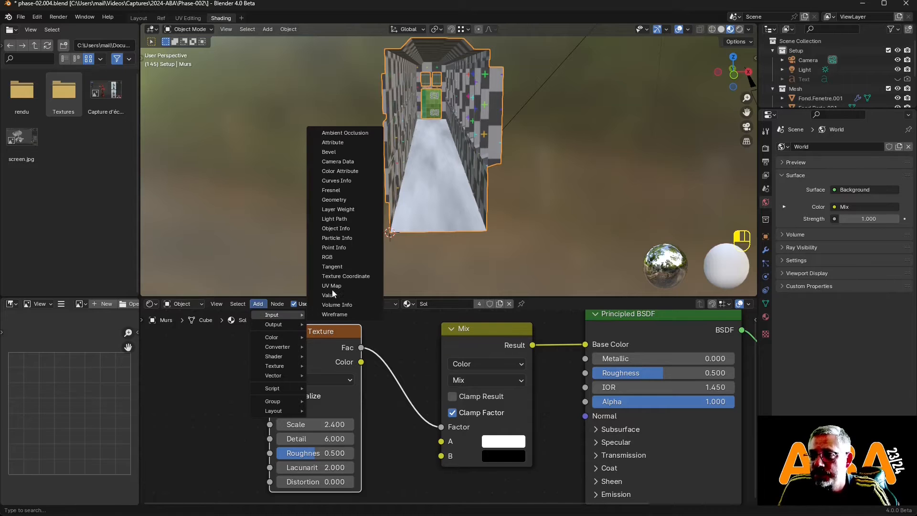
pyautogui.click(343, 276)
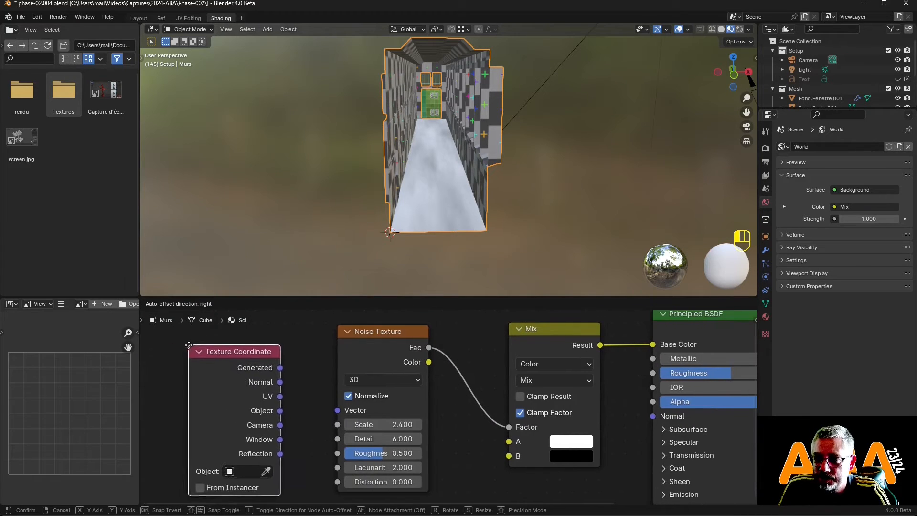
pyautogui.click(194, 339)
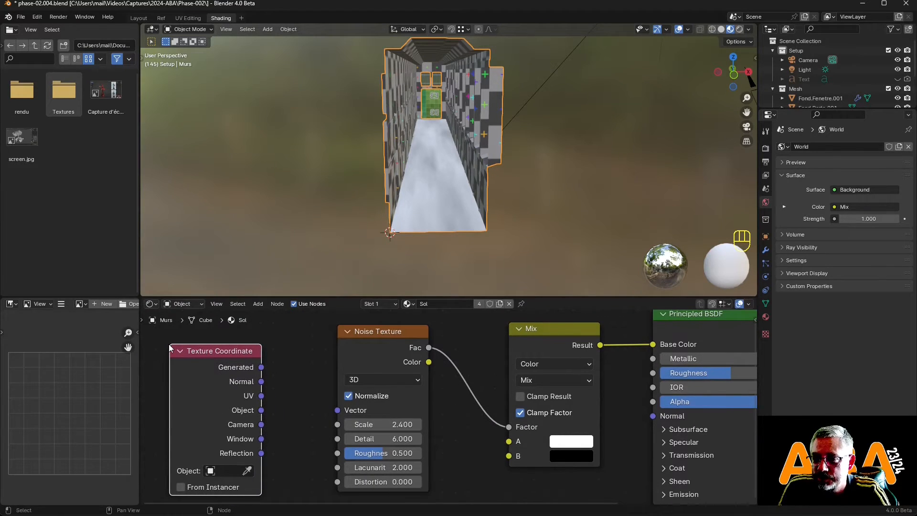
# Step: Add a Mapping node between the Texture Coordinate and Noise Texture nodes
pyautogui.click(256, 304)
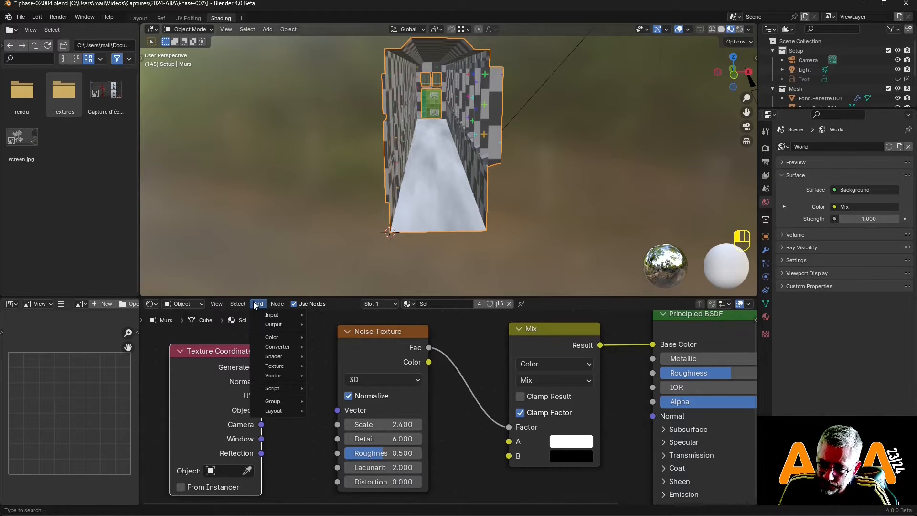
pyautogui.moveTo(279, 378)
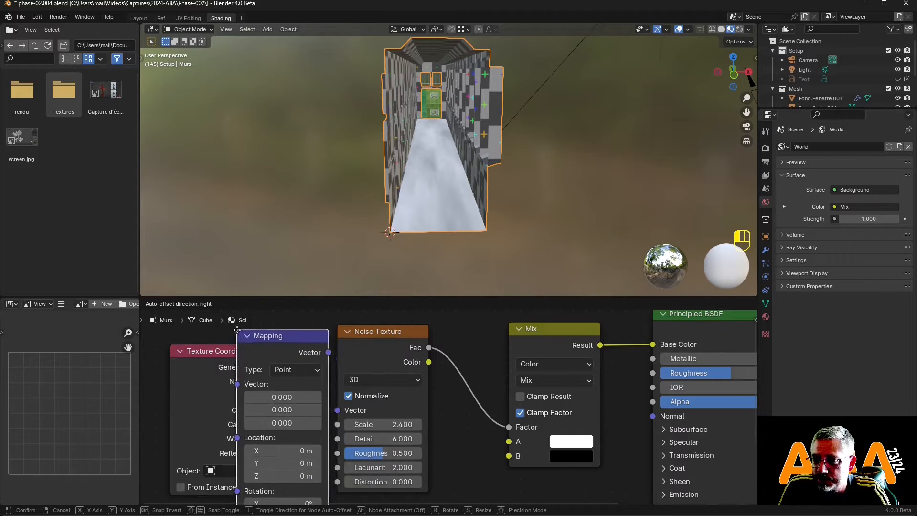
pyautogui.click(241, 338)
pyautogui.scroll(-5, 303, 366)
pyautogui.moveTo(302, 366); pyautogui.dragTo(370, 331, button='middle')
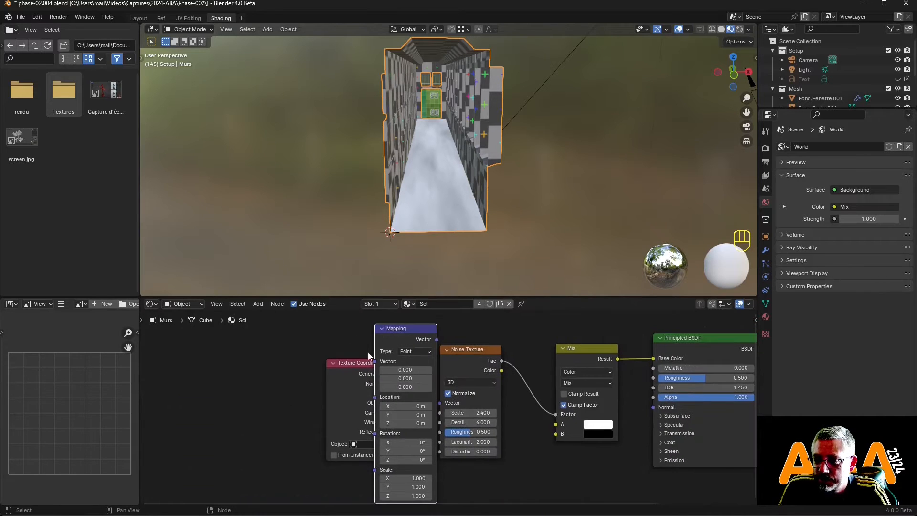
# Step: Space out the Texture Coordinate and Mapping nodes ahead of the Noise Texture node so they no longer overlap
pyautogui.moveTo(362, 364); pyautogui.dragTo(292, 348)
pyautogui.moveTo(406, 331); pyautogui.dragTo(381, 348)
pyautogui.scroll(2, 363, 365)
pyautogui.moveTo(363, 366); pyautogui.dragTo(388, 374, button='middle')
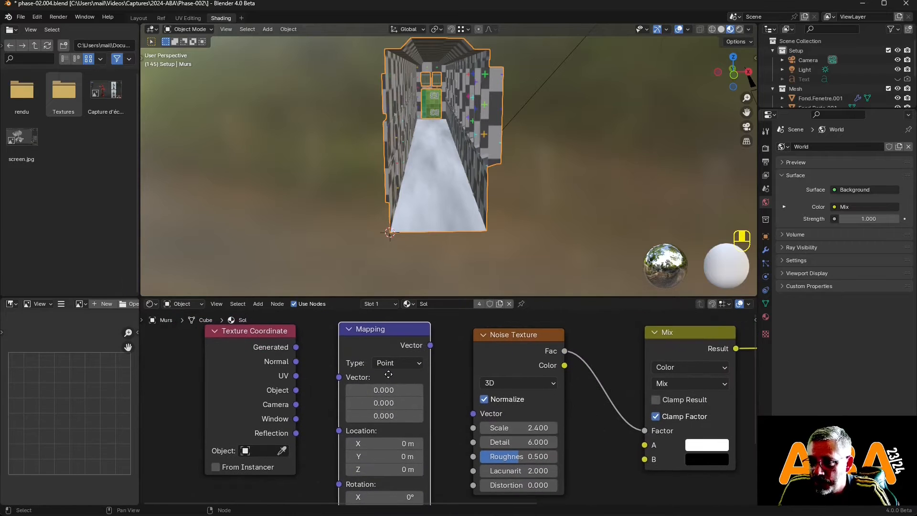
pyautogui.click(240, 336)
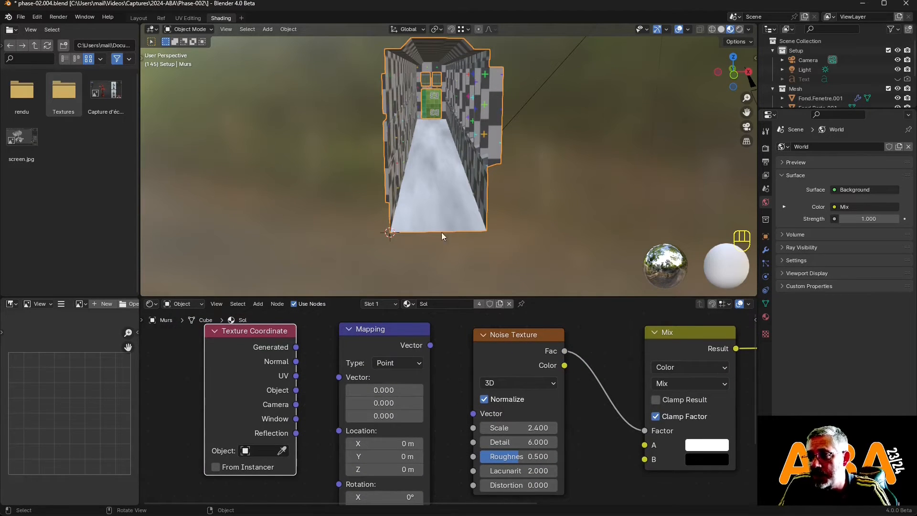
pyautogui.click(387, 336)
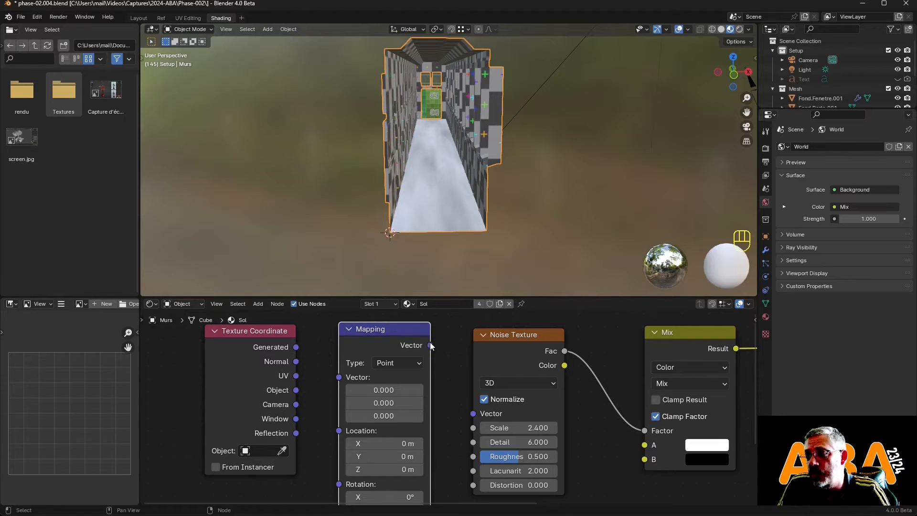
# Step: Connect the Mapping node's output to the Noise Texture's Vector, and the Texture Coordinate's UV output to the Mapping node's Vector
pyautogui.moveTo(430, 347); pyautogui.dragTo(476, 417)
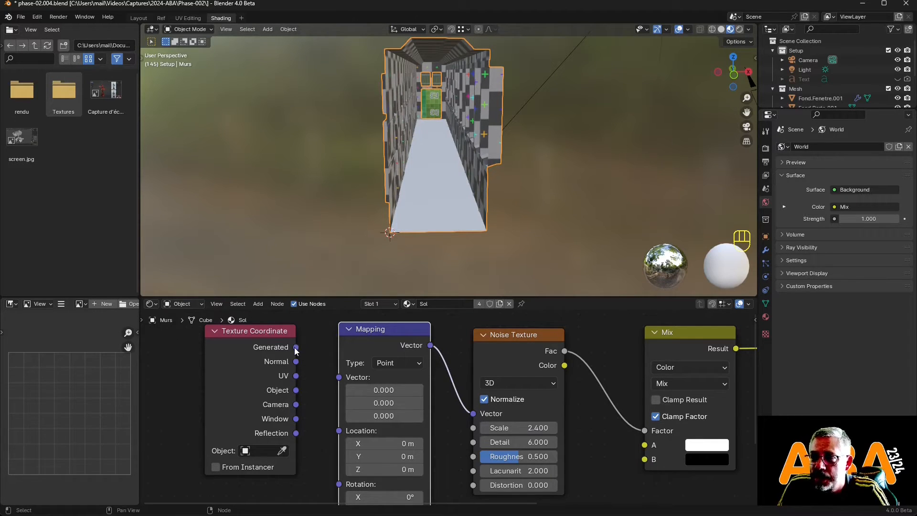
pyautogui.moveTo(296, 347); pyautogui.dragTo(297, 349)
pyautogui.click(350, 330)
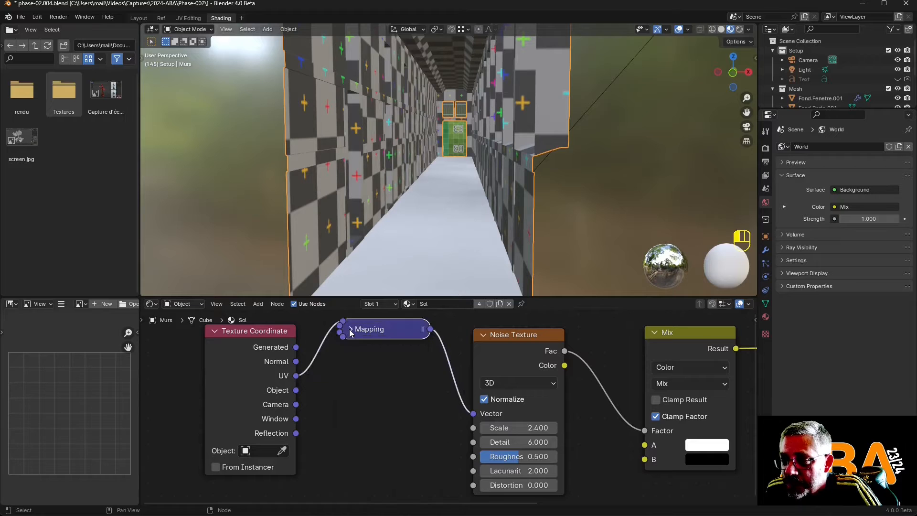
pyautogui.click(350, 331)
pyautogui.click(350, 330)
pyautogui.click(350, 331)
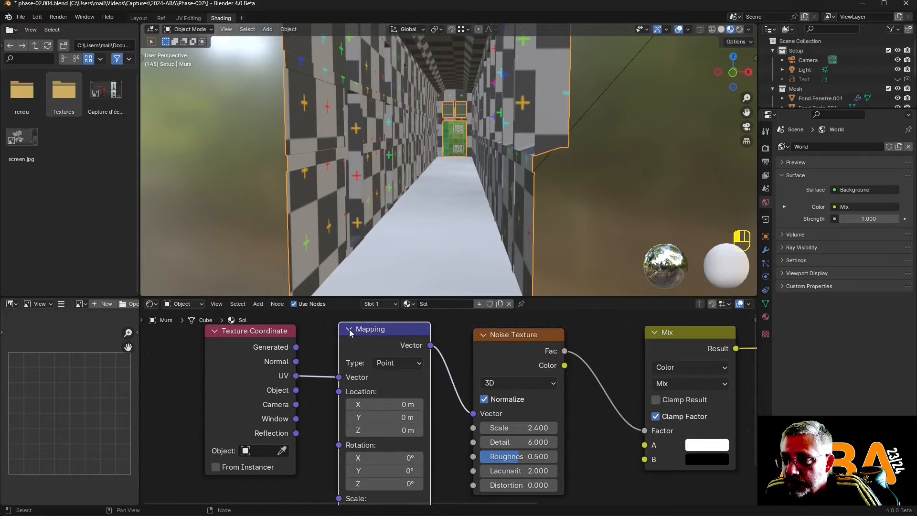
# Step: Set the Noise Texture's Scale to 6.800
pyautogui.moveTo(391, 345); pyautogui.dragTo(323, 363, button='middle')
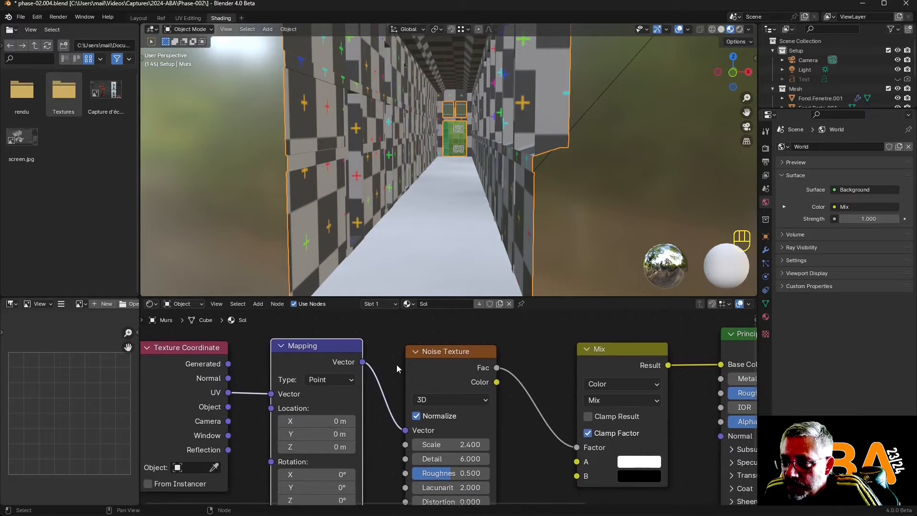
pyautogui.moveTo(454, 365); pyautogui.dragTo(362, 343, button='middle')
pyautogui.moveTo(370, 422); pyautogui.dragTo(435, 422)
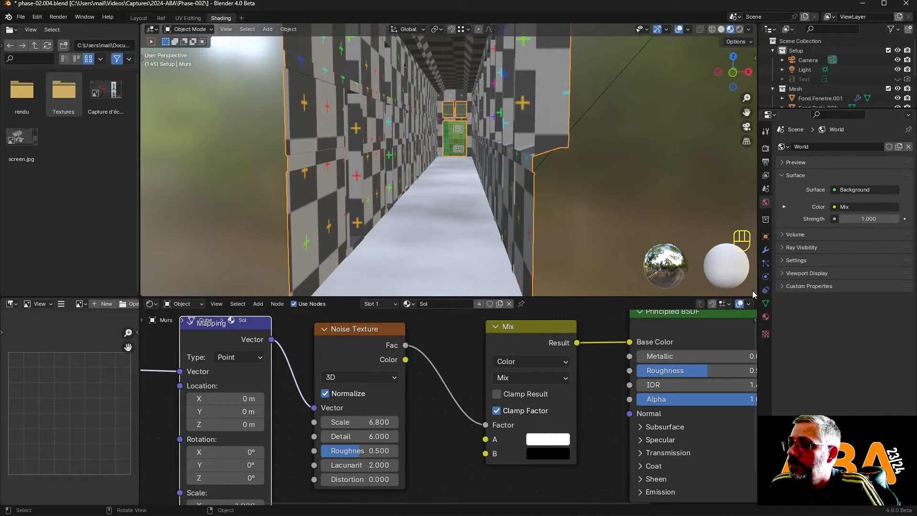
# Step: Split the 3D viewport vertically and turn the new area beside it into an Image Editor
pyautogui.moveTo(736, 293); pyautogui.dragTo(521, 86)
pyautogui.click(529, 30)
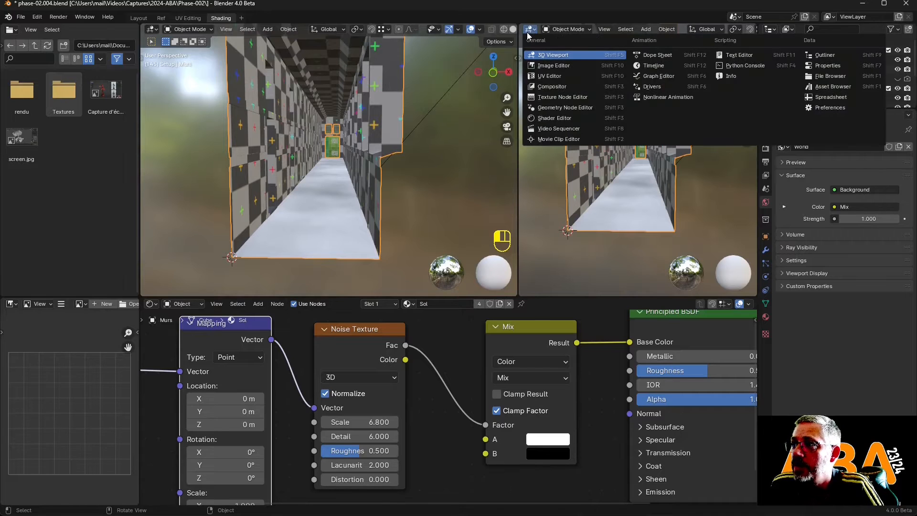
pyautogui.click(546, 66)
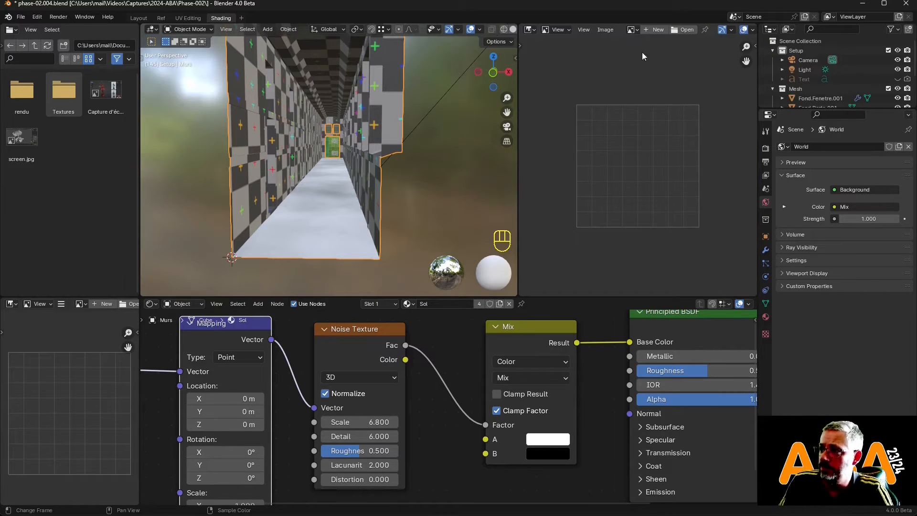
# Step: View the Light-Shines-Through corridor photo in the Image Editor and replace it with the etrange-couloir-prison-abandonnee reference image
pyautogui.click(631, 30)
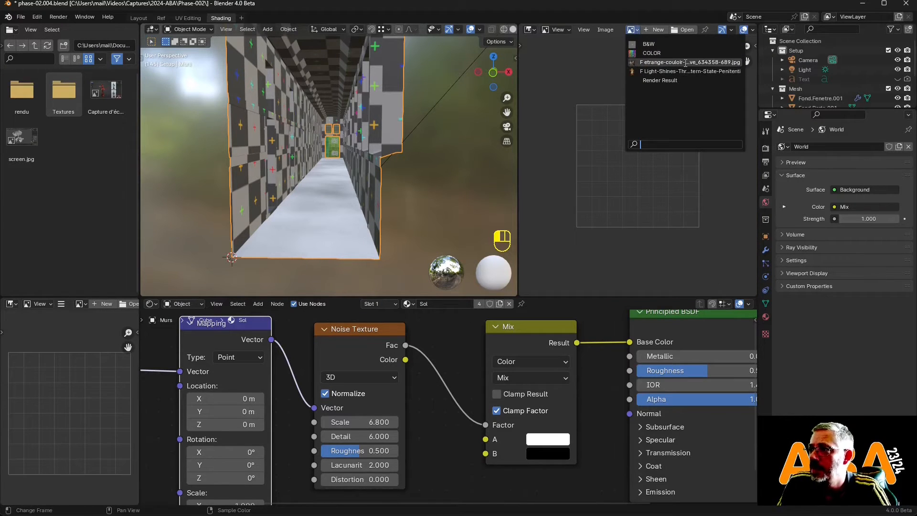
pyautogui.click(654, 72)
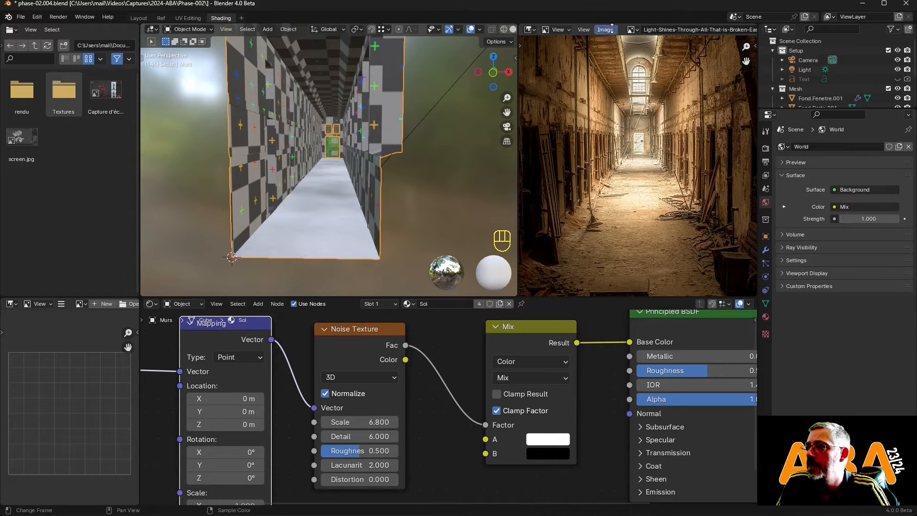
pyautogui.click(633, 29)
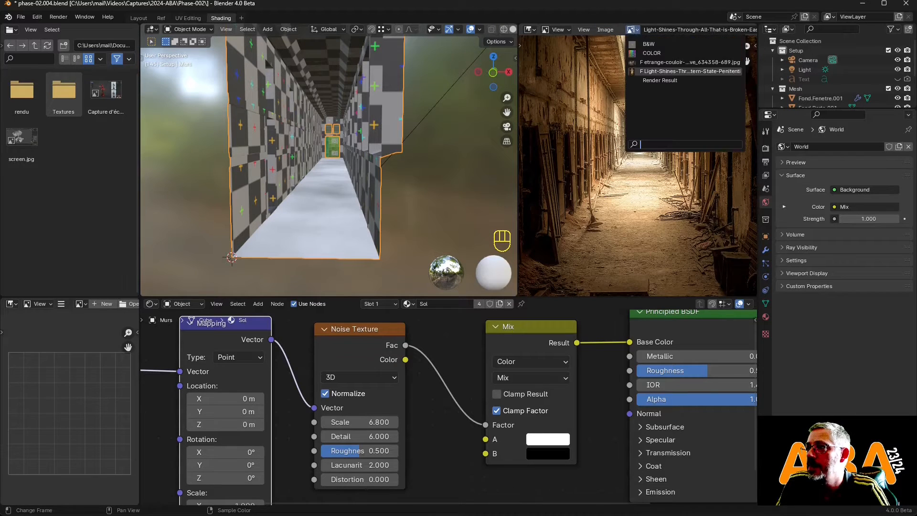
pyautogui.click(650, 63)
pyautogui.scroll(3, 639, 162)
pyautogui.scroll(-1, 626, 200)
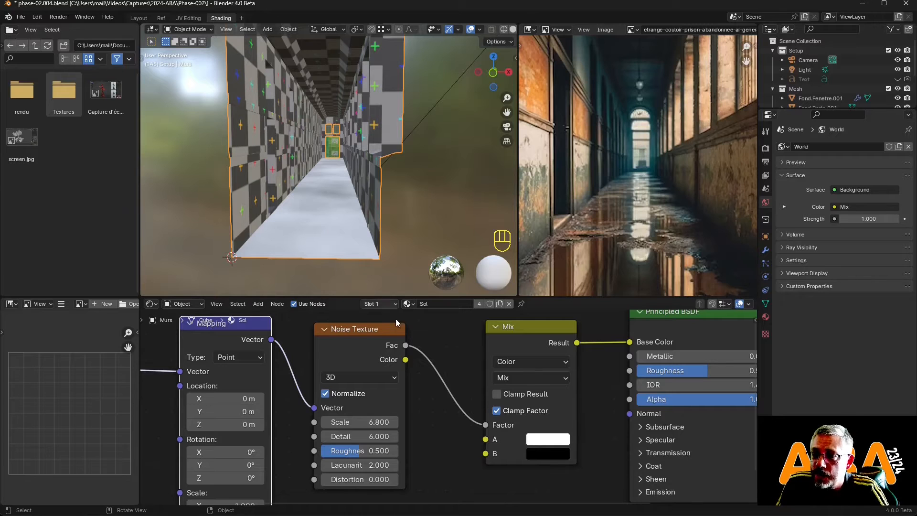
# Step: Insert a Color Ramp node between the Noise Texture's Fac output and the Mix node's Factor
pyautogui.click(258, 303)
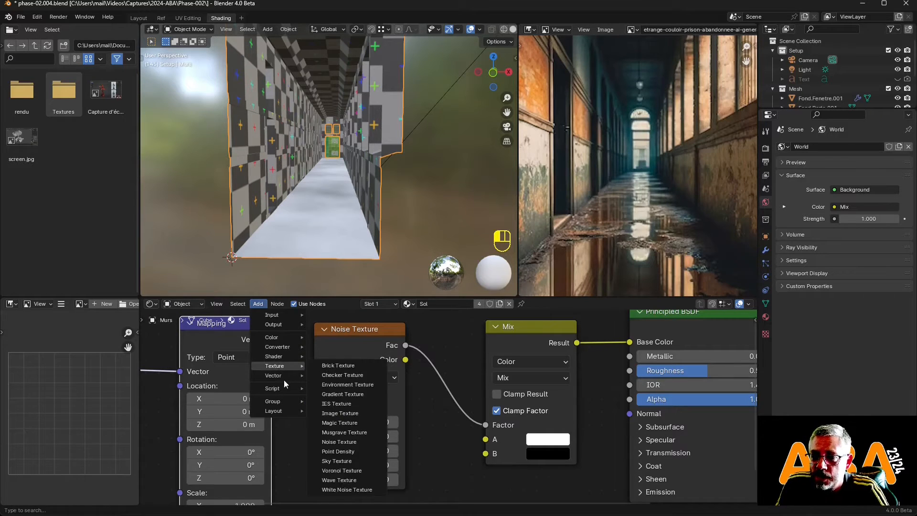
pyautogui.moveTo(289, 347)
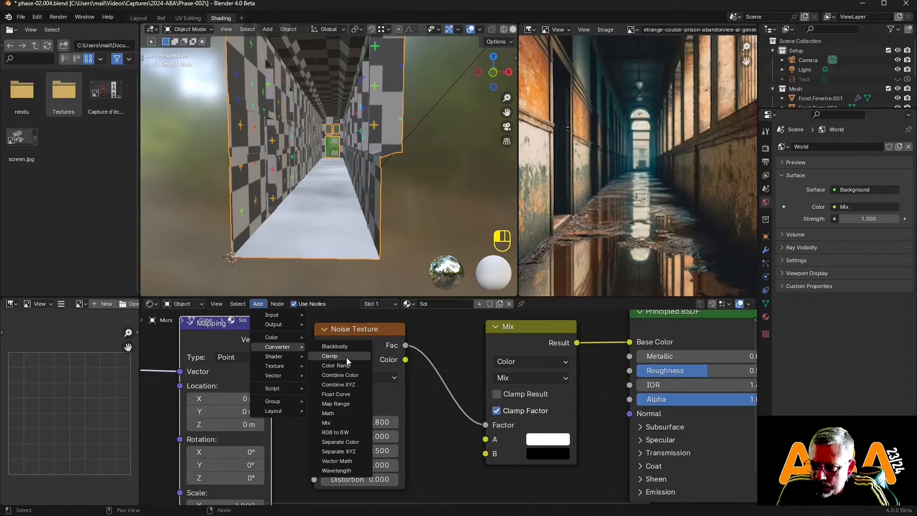
pyautogui.click(357, 366)
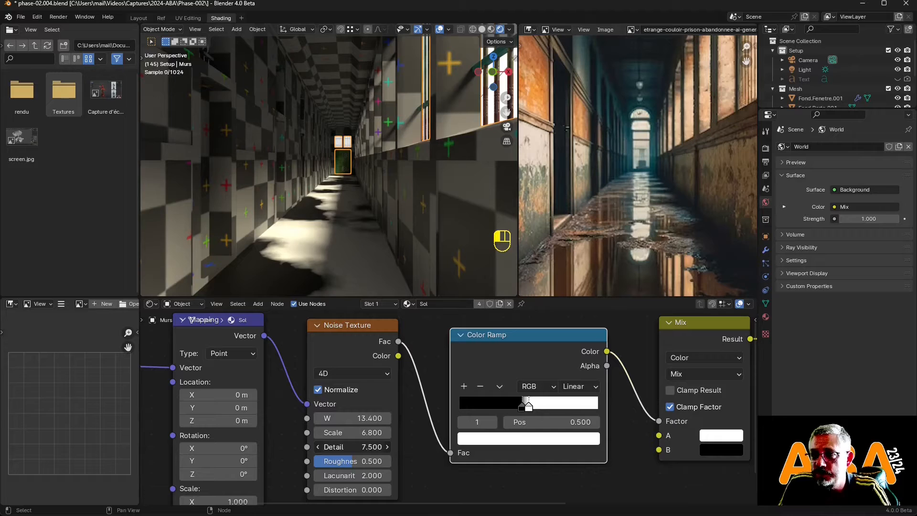
# Step: Fine-tune the Noise Texture's Detail and check the light patches on the rendered corridor floor
pyautogui.moveTo(352, 447)
pyautogui.mouseDown()
pyautogui.moveTo(389, 447)
pyautogui.moveTo(368, 447)
pyautogui.moveTo(361, 426)
pyautogui.moveTo(343, 432)
pyautogui.moveTo(356, 433)
pyautogui.mouseUp()
pyautogui.moveTo(364, 230); pyautogui.dragTo(380, 233, button='middle')
pyautogui.scroll(-4, 379, 237)
# Step: Select the scene's light and examine the floor's rendered look from several angles in the corridor
pyautogui.click(459, 179)
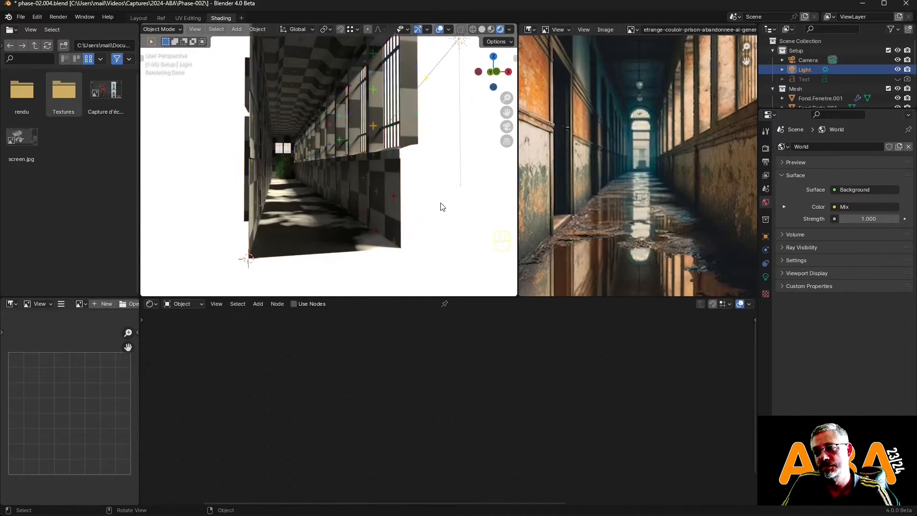
pyautogui.moveTo(442, 207); pyautogui.dragTo(424, 206, button='middle')
pyautogui.scroll(5, 434, 205)
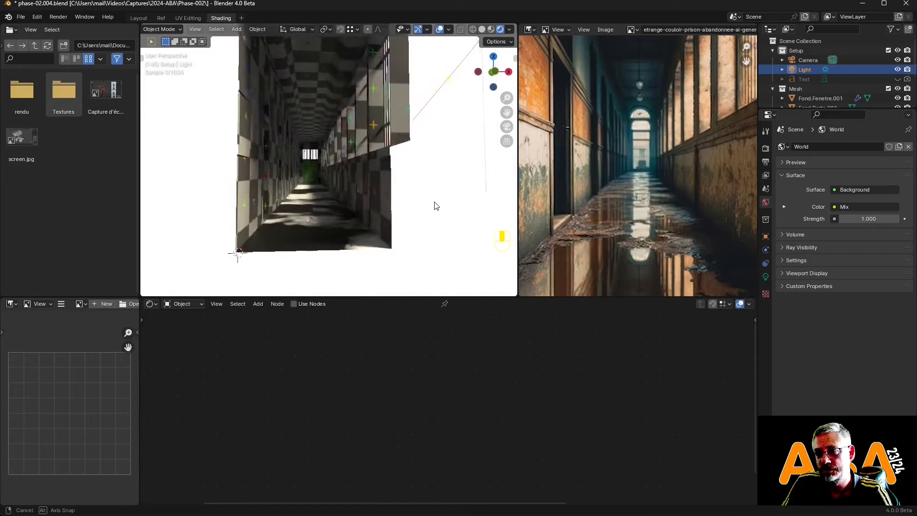
pyautogui.moveTo(360, 218); pyautogui.dragTo(392, 220, button='middle')
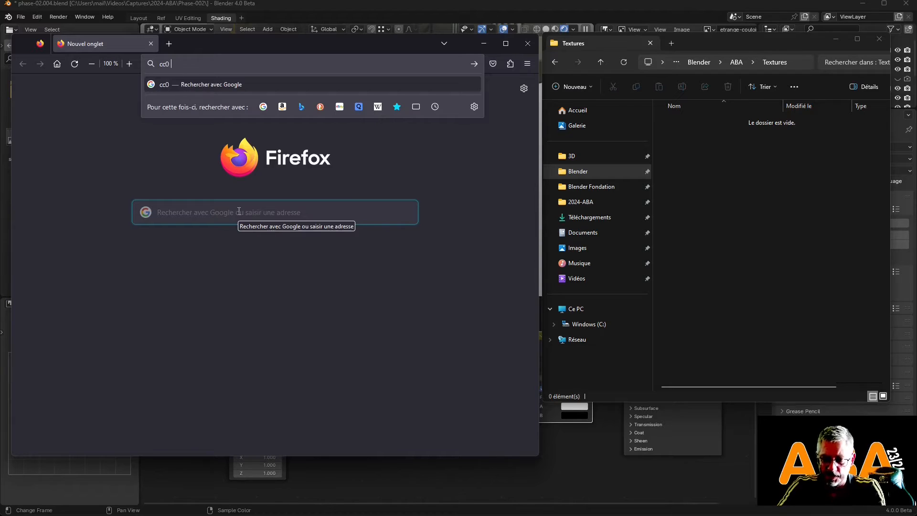
# Step: Search Google for "cc0 texture" in Firefox and refuse all optional cookies
pyautogui.write('textu')
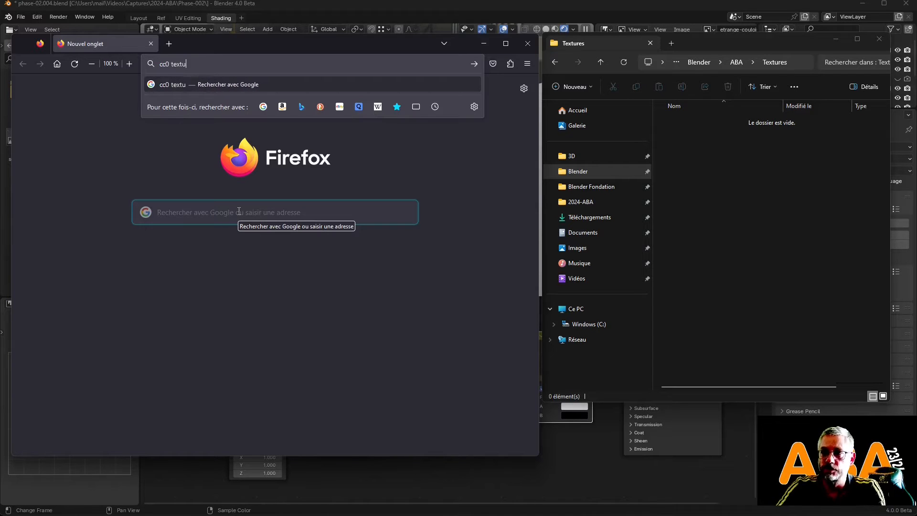
pyautogui.write('re')
pyautogui.press('Return')
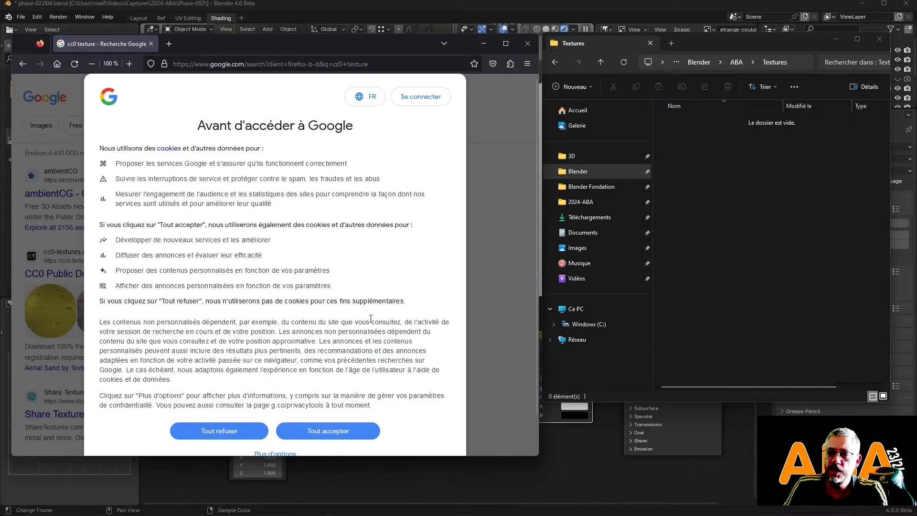
pyautogui.click(216, 436)
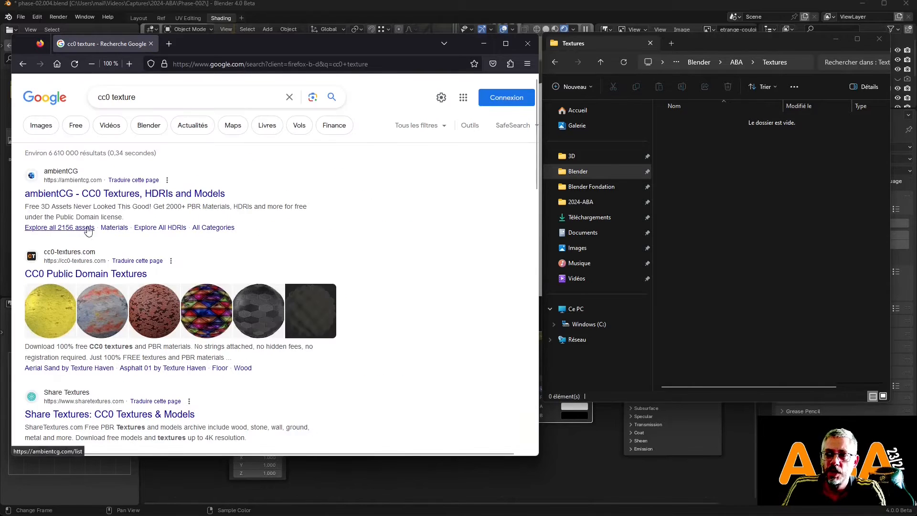
# Step: Open the ambientCG website, list its Materials and filter them by the Wall tag
pyautogui.click(106, 196)
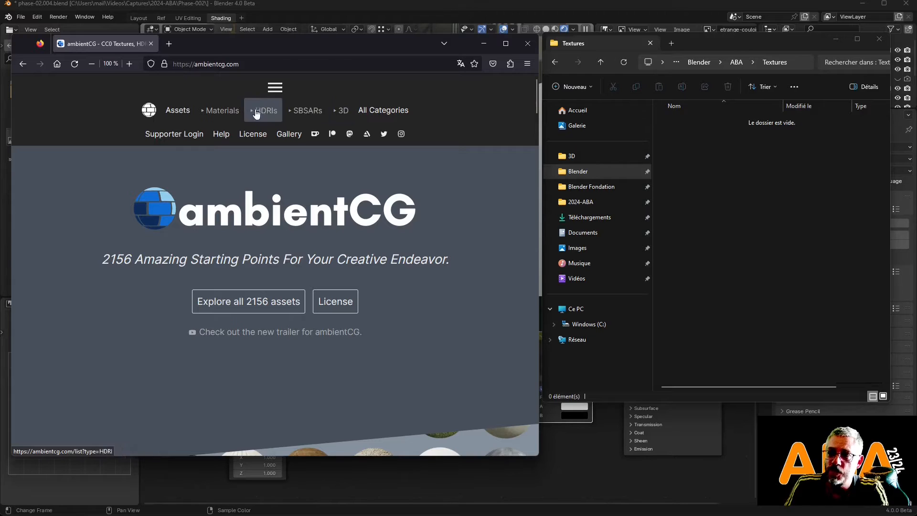
pyautogui.click(223, 111)
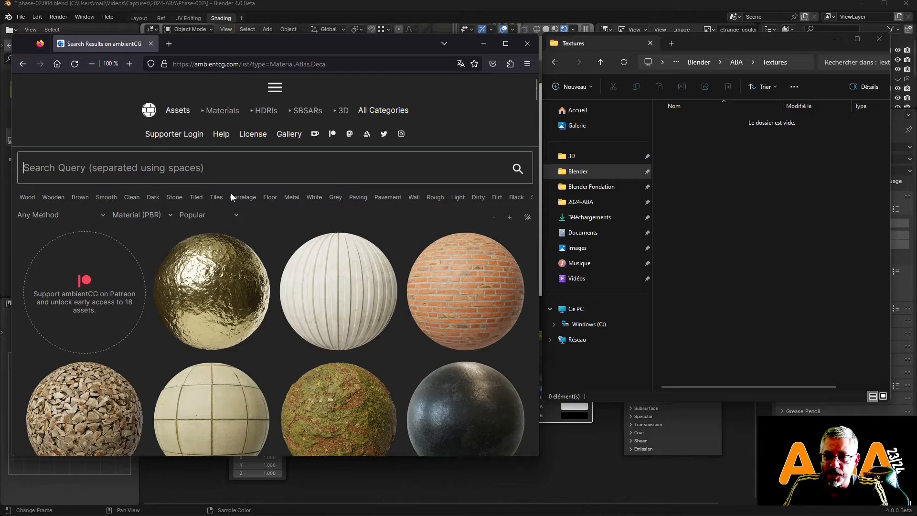
pyautogui.click(415, 197)
pyautogui.scroll(-5, 303, 257)
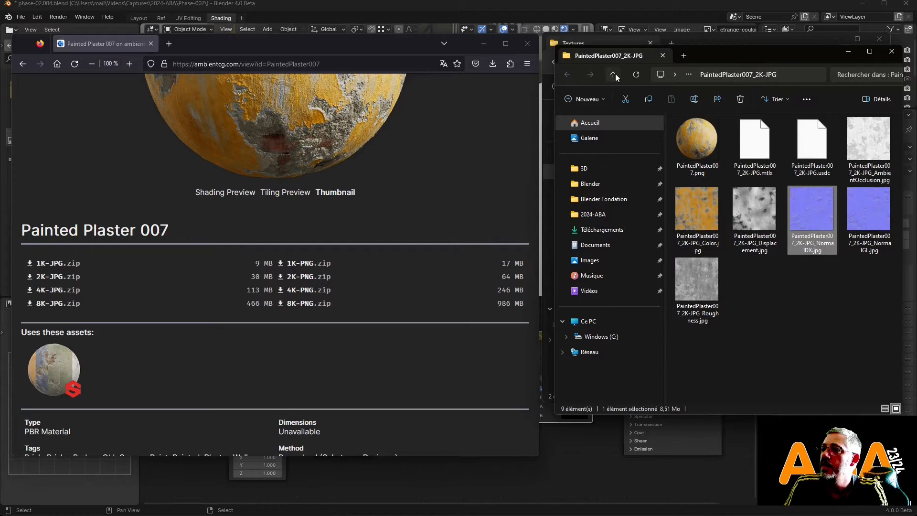
# Step: Return to the Textures folder in File Explorer and permanently delete the PaintedPlaster007_2K-JPG.zip archive
pyautogui.click(614, 74)
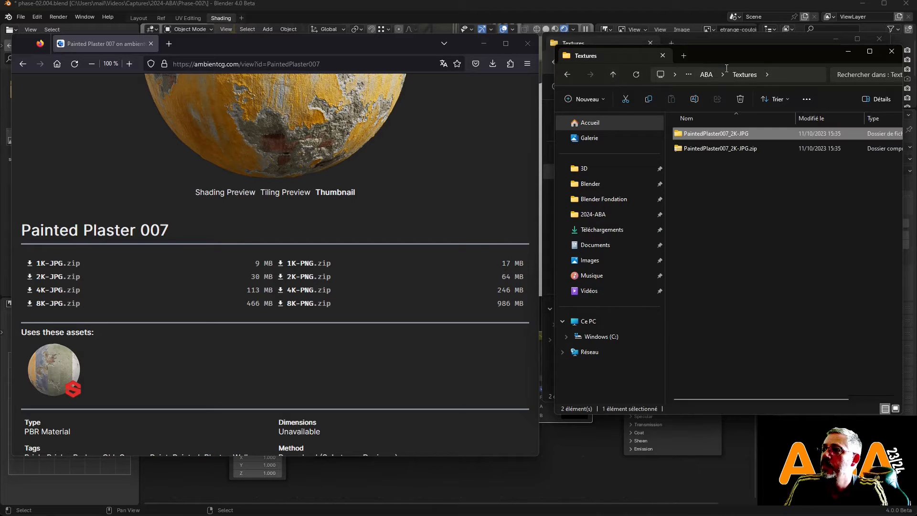
pyautogui.click(730, 148)
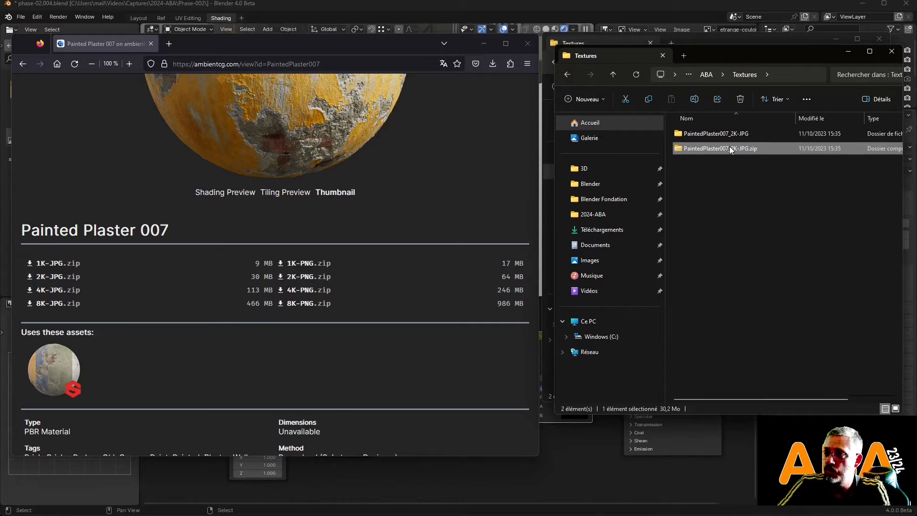
pyautogui.hotkey('shift', 'Delete')
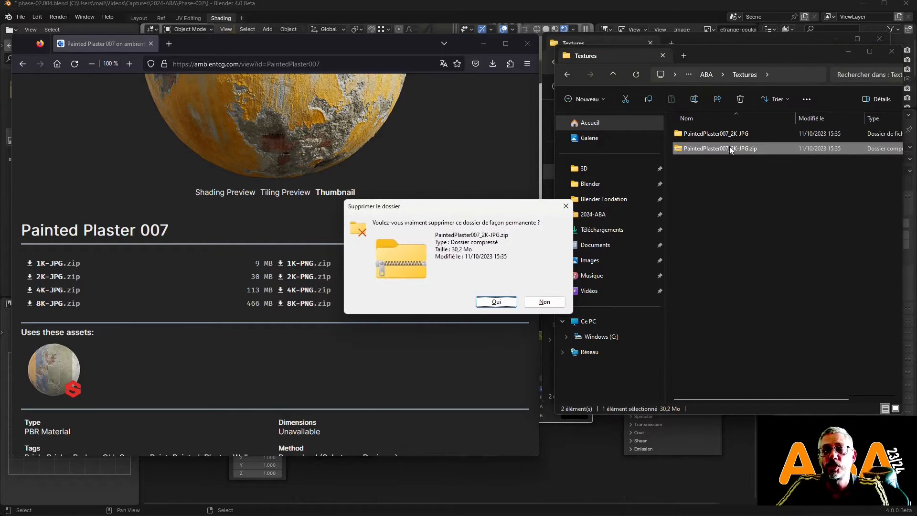
pyautogui.click(499, 301)
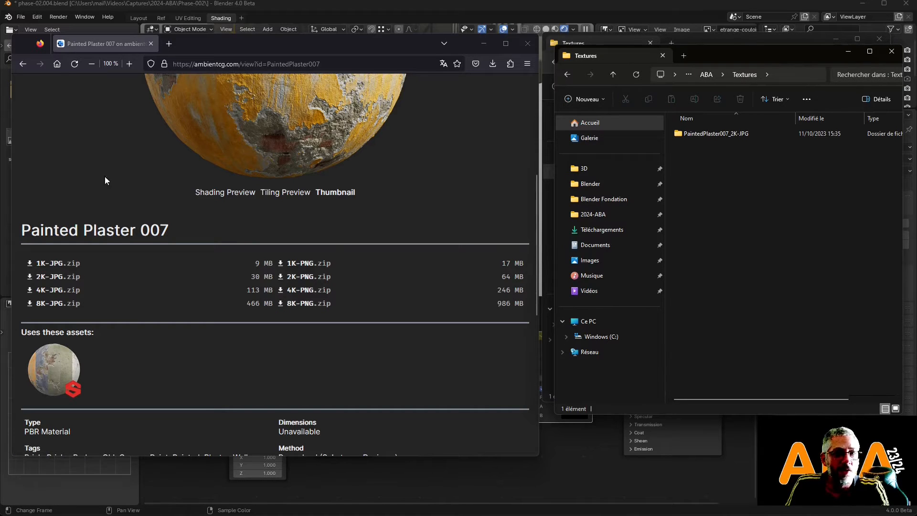
# Step: Go back from the Painted Plaster 007 page to the wall materials and open Concrete 012 at its download options
pyautogui.scroll(-6, 134, 151)
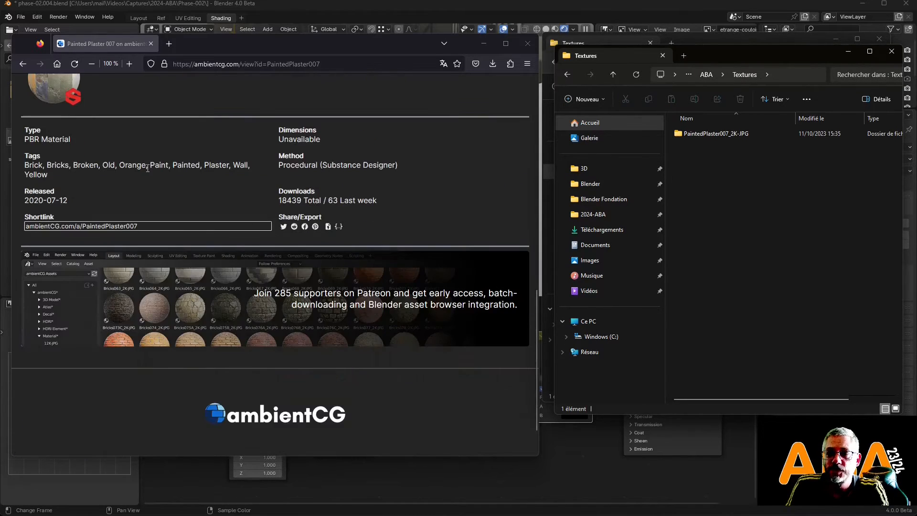
pyautogui.scroll(-1, 167, 180)
pyautogui.scroll(10, 168, 179)
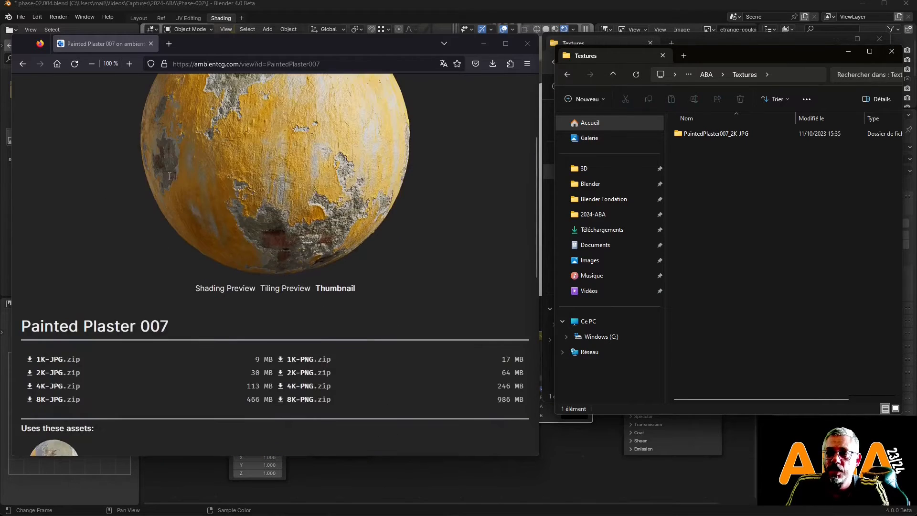
pyautogui.click(22, 64)
pyautogui.scroll(8, 292, 320)
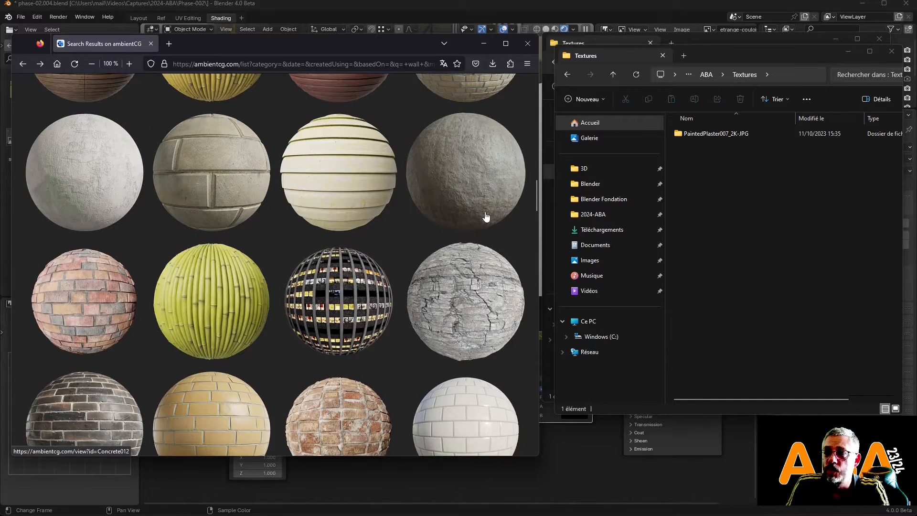
pyautogui.click(474, 187)
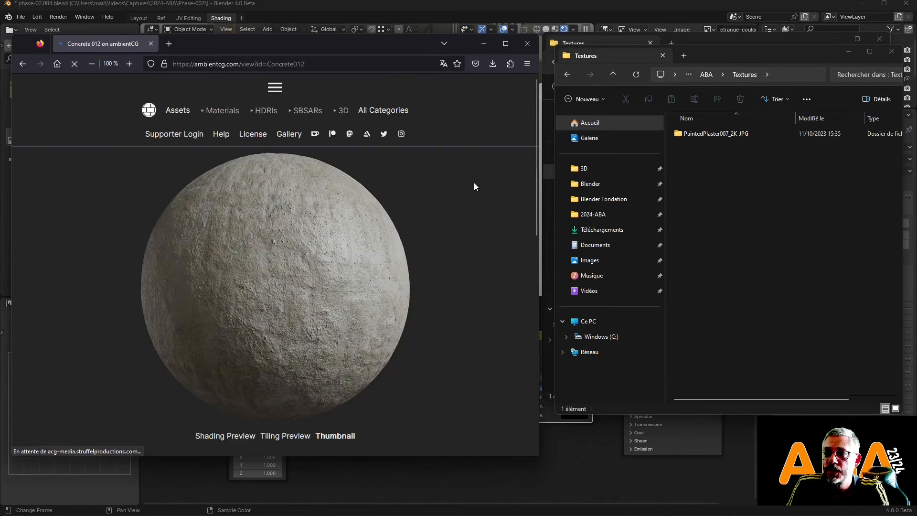
pyautogui.scroll(-4, 323, 222)
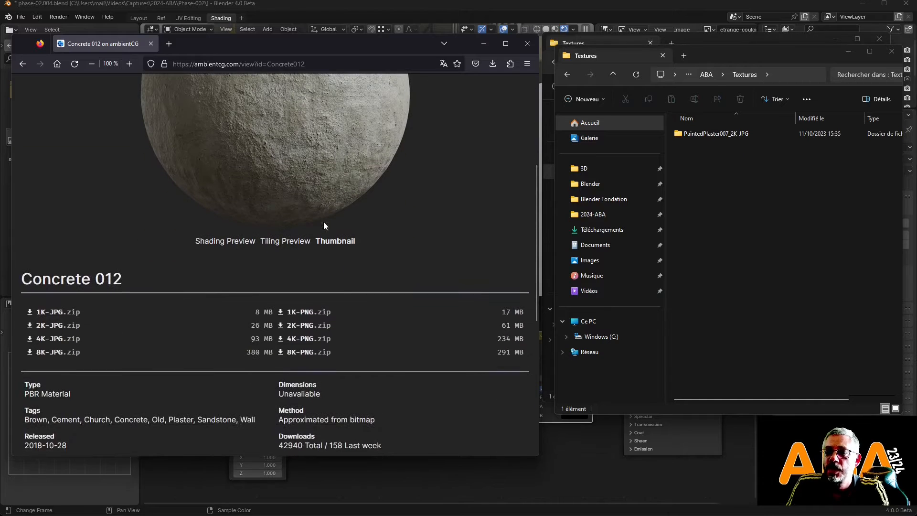
# Step: Save the Concrete 012 2K-JPG archive to the Textures folder and extract it there without displaying the extracted files
pyautogui.click(48, 330)
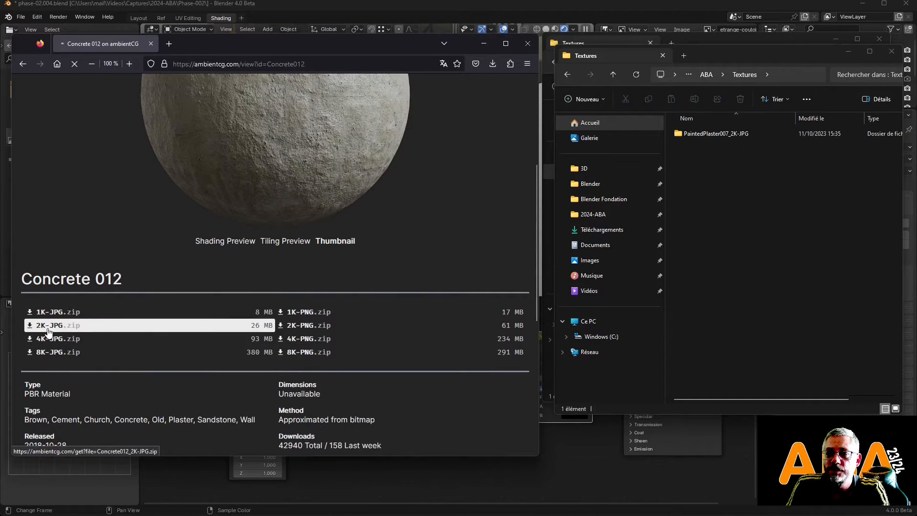
pyautogui.moveTo(314, 91); pyautogui.dragTo(778, 224)
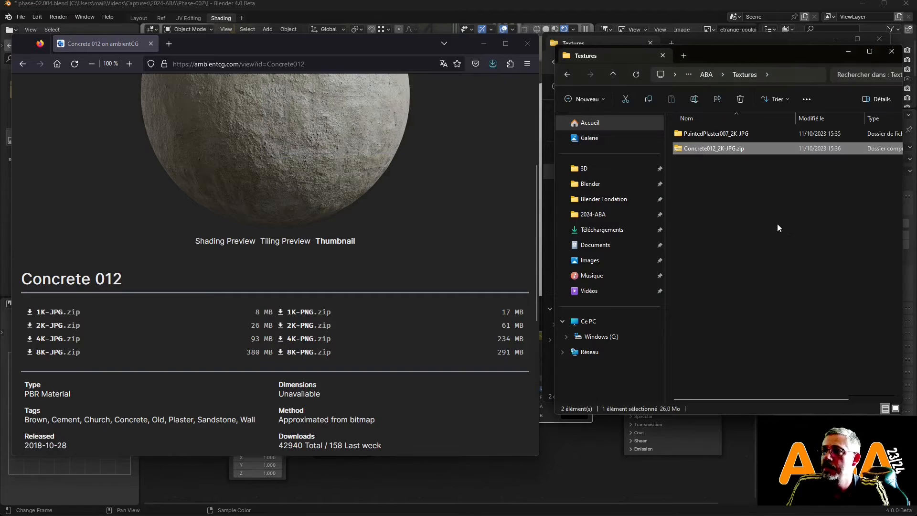
pyautogui.rightClick(701, 150)
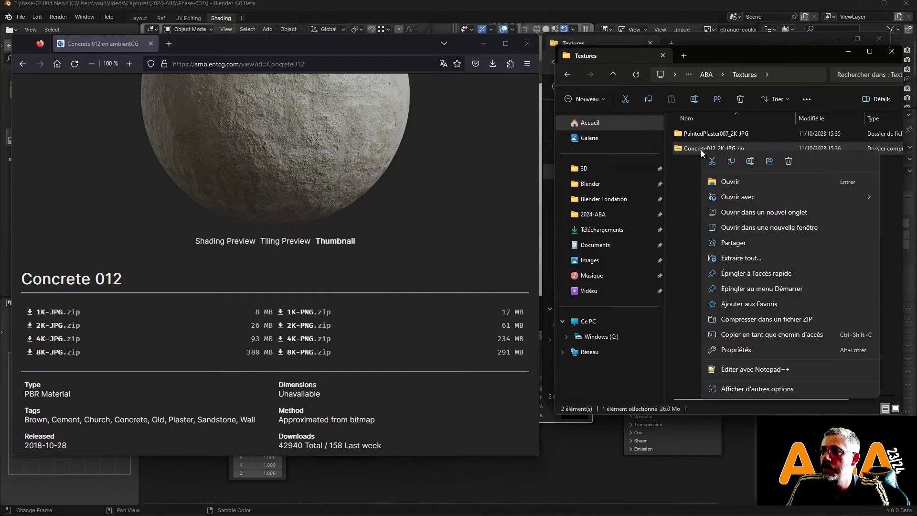
pyautogui.click(741, 258)
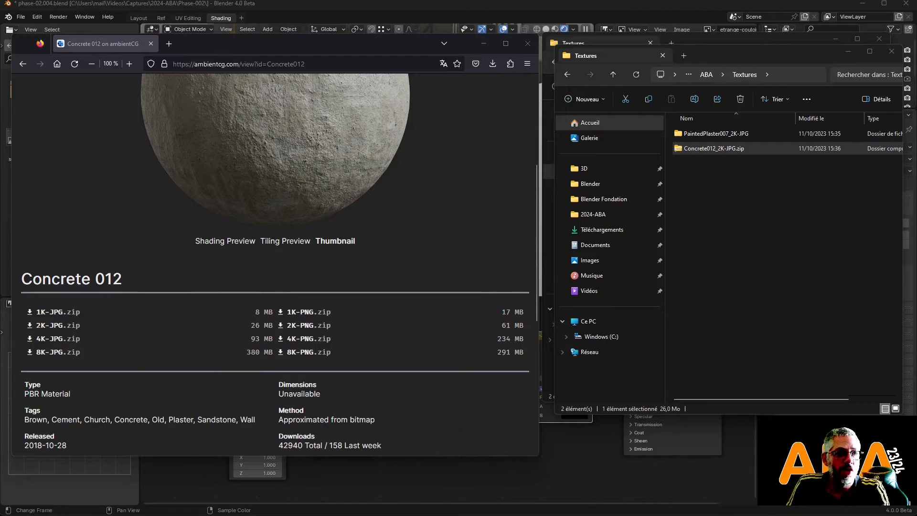
pyautogui.click(222, 293)
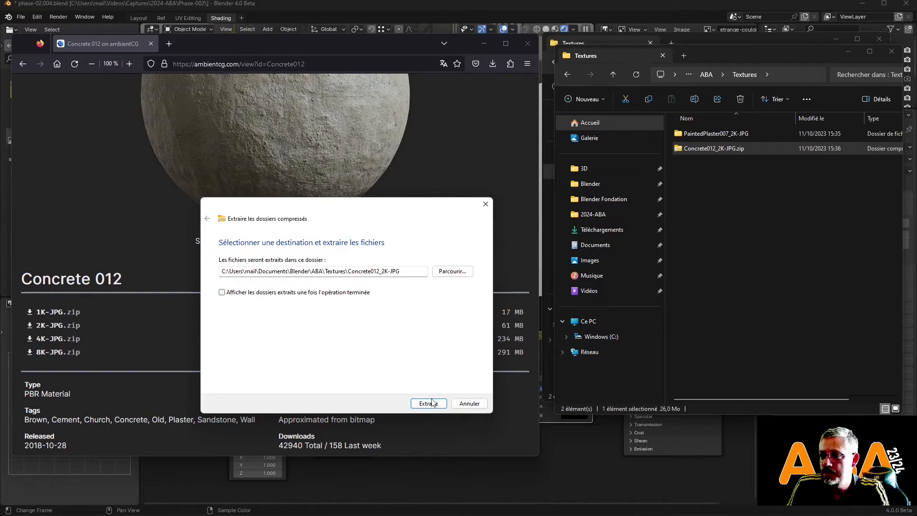
pyautogui.click(429, 403)
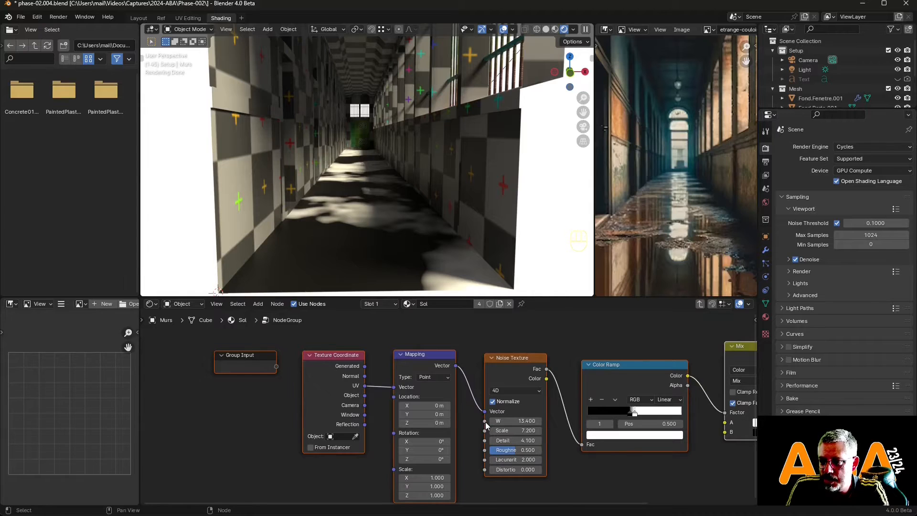
# Step: Expose the Noise Texture's W and Scale as inputs of the node group and return to the Sol material's main tree
pyautogui.moveTo(485, 422); pyautogui.dragTo(277, 367)
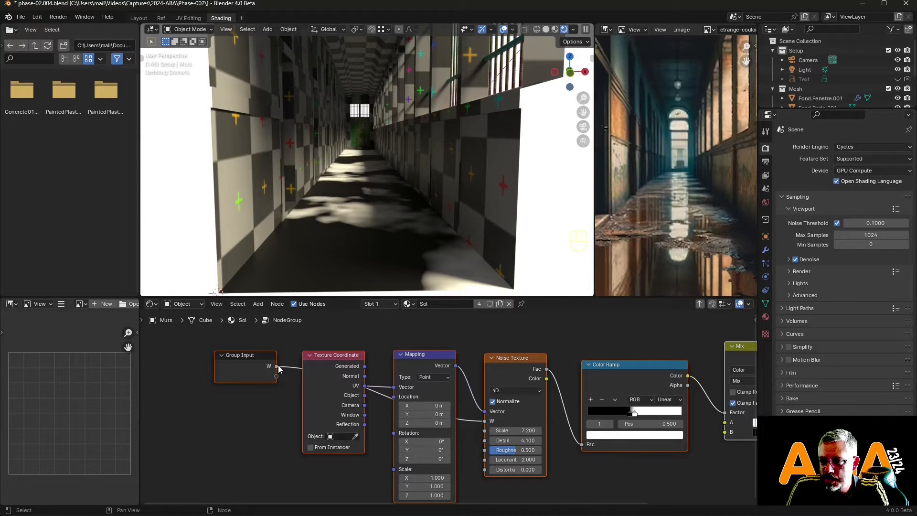
pyautogui.moveTo(485, 431); pyautogui.dragTo(280, 376)
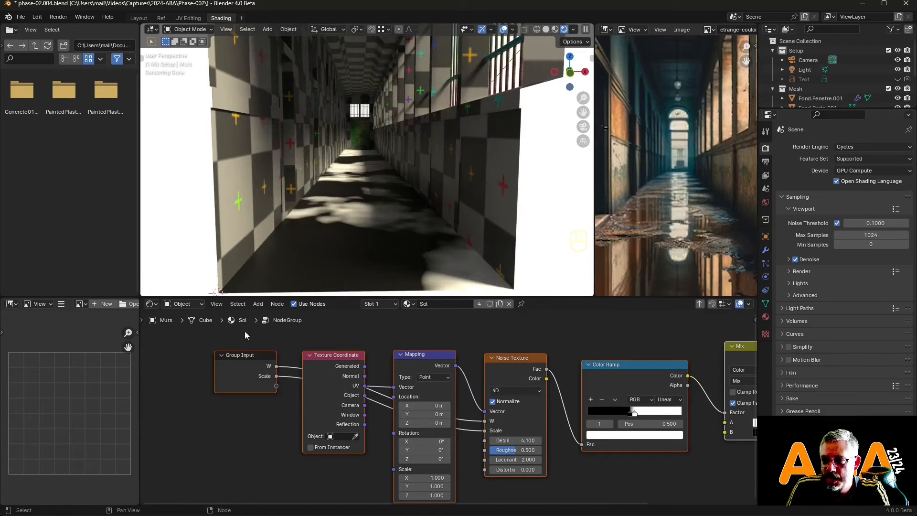
pyautogui.click(701, 305)
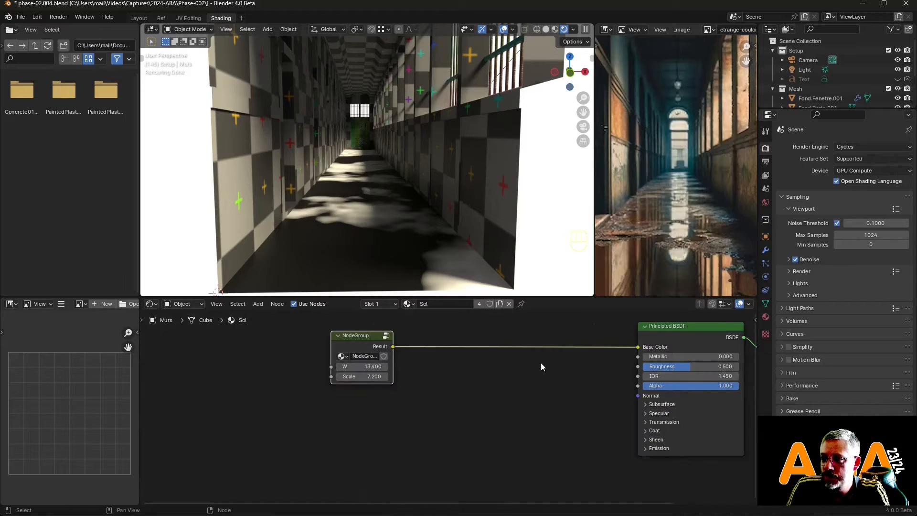
# Step: Set the node group's W to 20.6 and Scale to 8.2 to vary the noise on the floor
pyautogui.moveTo(344, 354); pyautogui.dragTo(371, 356)
pyautogui.moveTo(392, 251); pyautogui.dragTo(392, 242, button='middle')
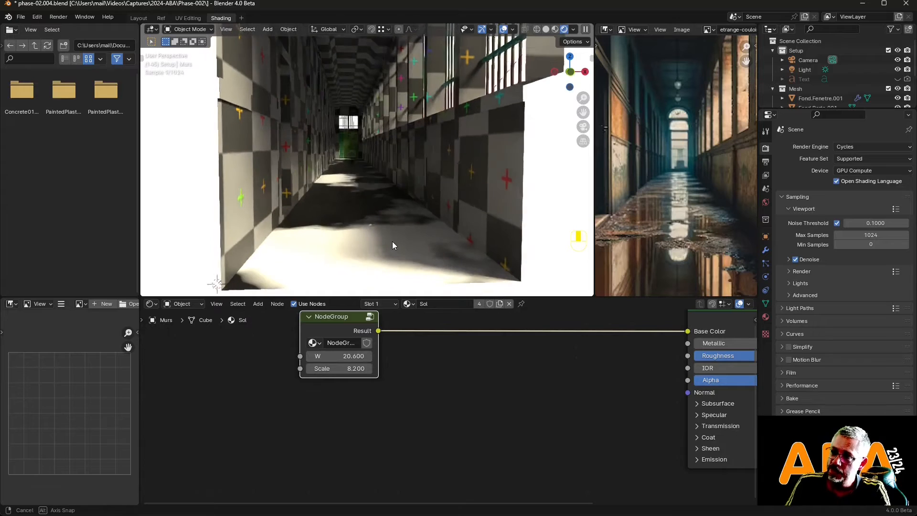
pyautogui.moveTo(299, 358); pyautogui.dragTo(281, 386, button='middle')
pyautogui.moveTo(336, 346); pyautogui.dragTo(531, 346)
pyautogui.moveTo(499, 352); pyautogui.dragTo(296, 347, button='middle')
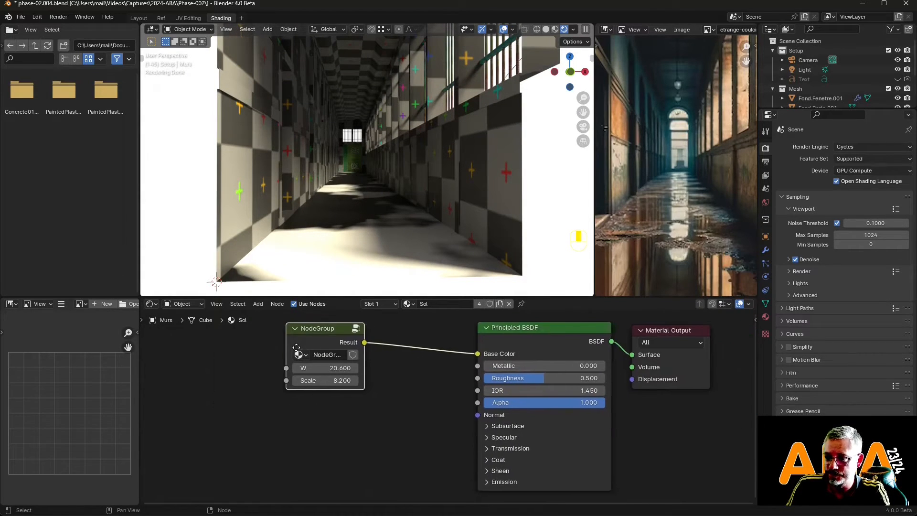
# Step: Rename the floor's node group as Sol.Bruit
pyautogui.press('Tab')
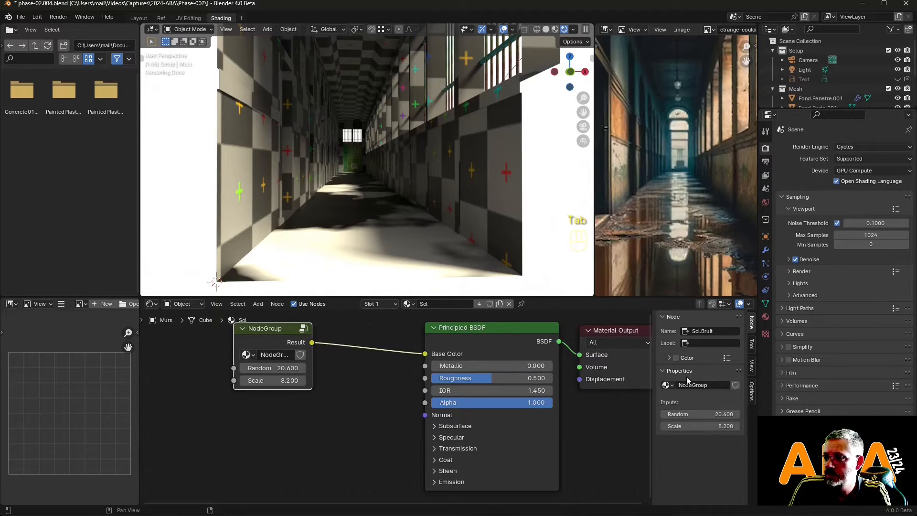
pyautogui.click(710, 386)
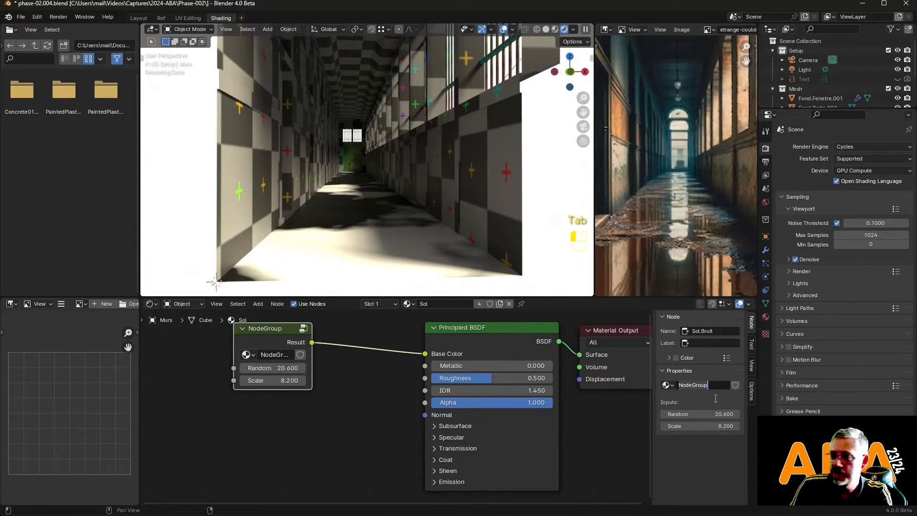
pyautogui.write('So')
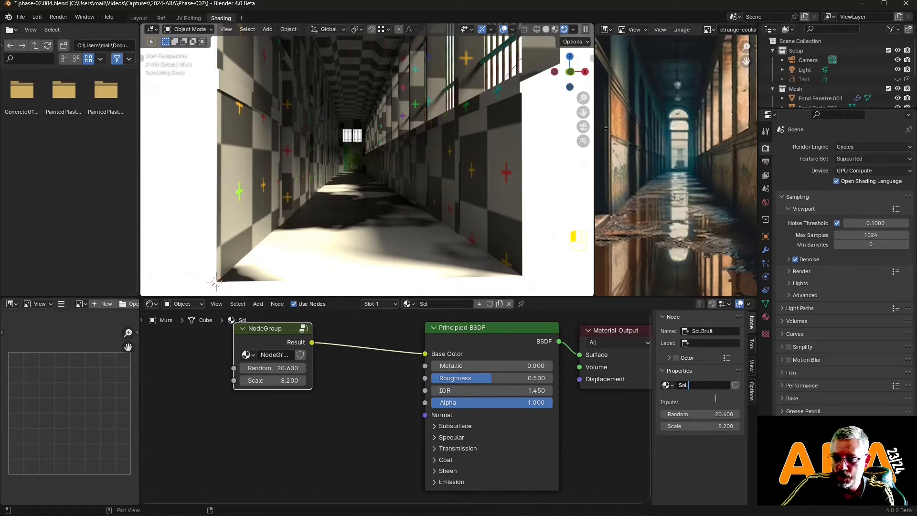
pyautogui.write('l.')
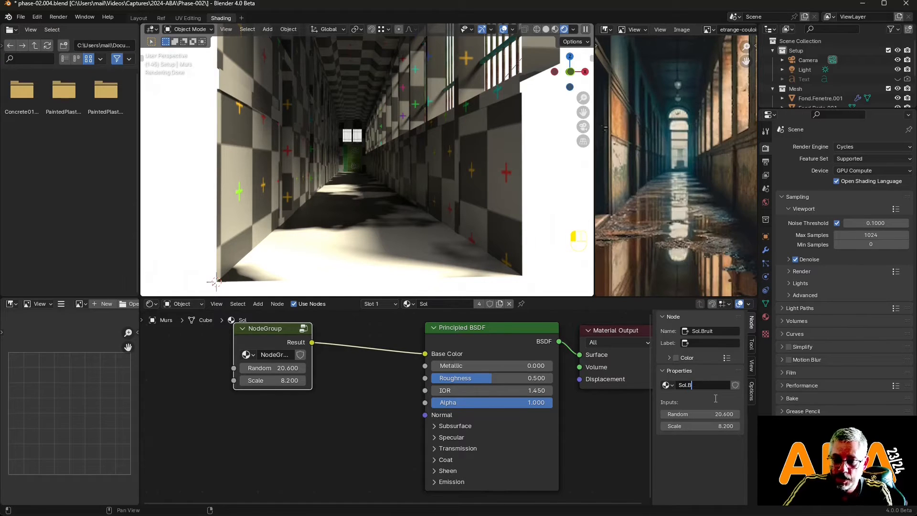
pyautogui.write('Bruit')
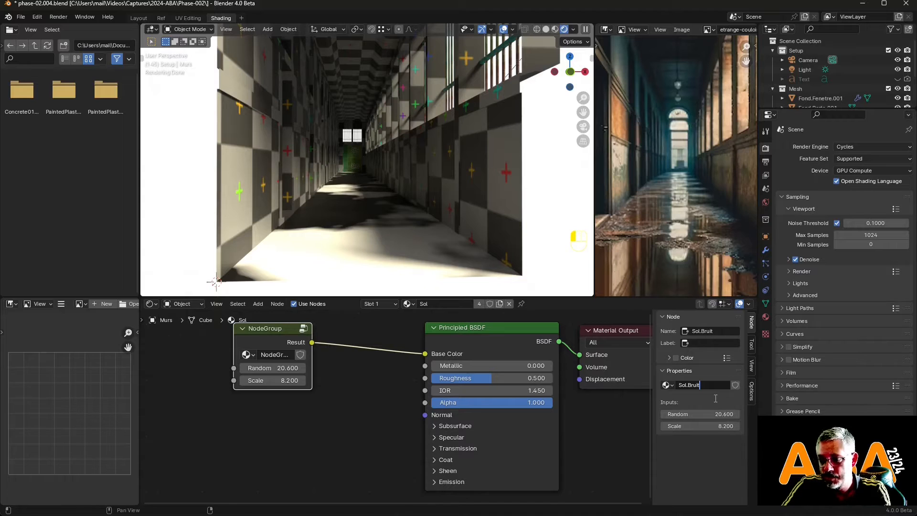
pyautogui.press('Return')
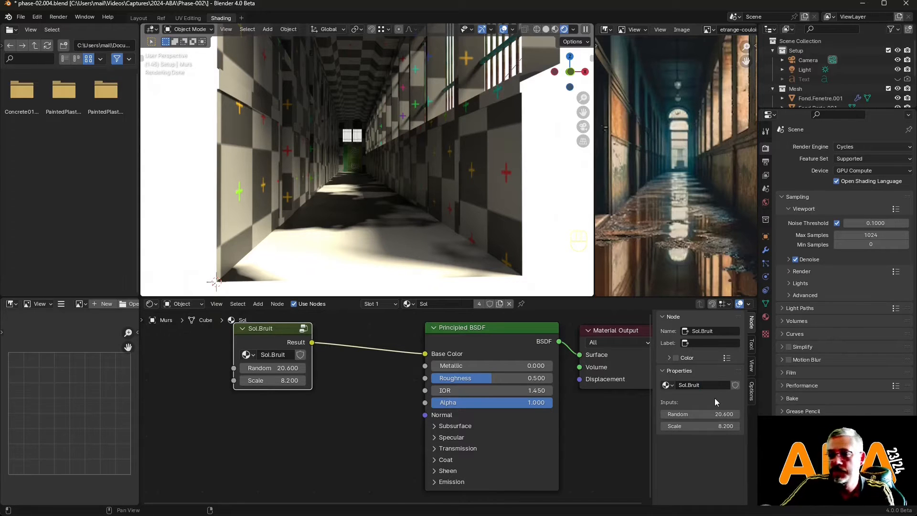
# Step: Go inside the Sol.Bruit group and look up the group nodes available to add
pyautogui.press('Tab')
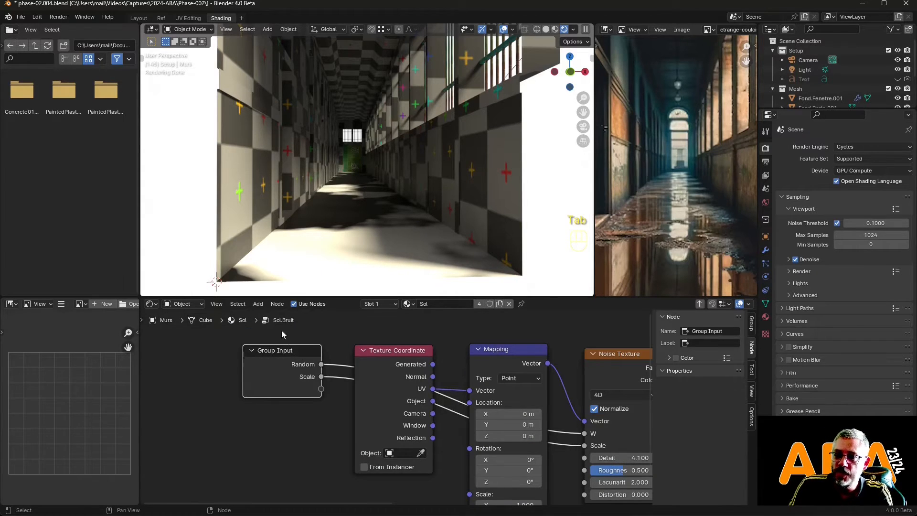
pyautogui.click(258, 303)
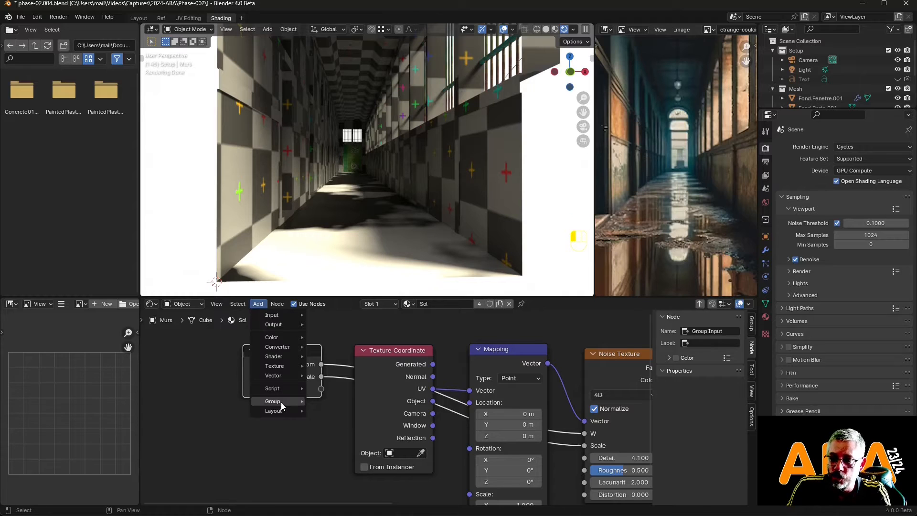
pyautogui.moveTo(281, 402)
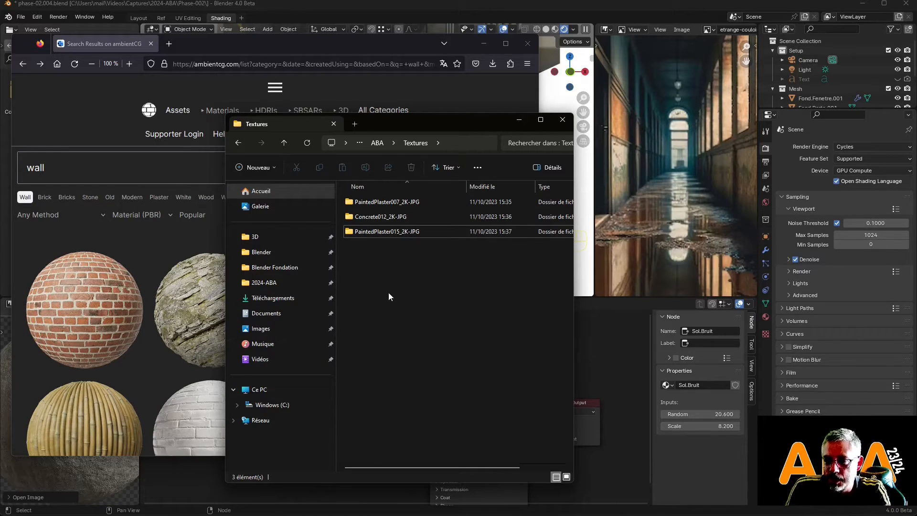
# Step: Place the Textures window beside the browser, narrow the ambientCG search from wall to grunge only, and browse the materials
pyautogui.moveTo(449, 120); pyautogui.dragTo(764, 100)
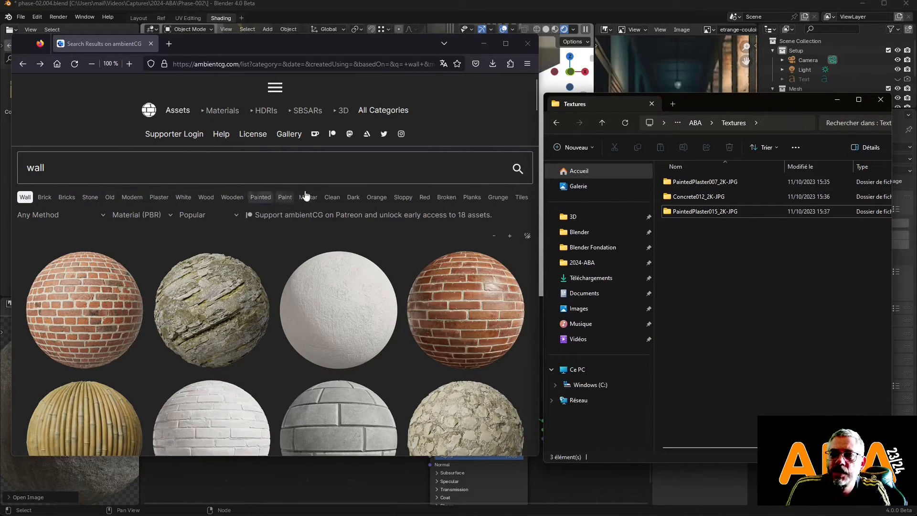
pyautogui.click(498, 203)
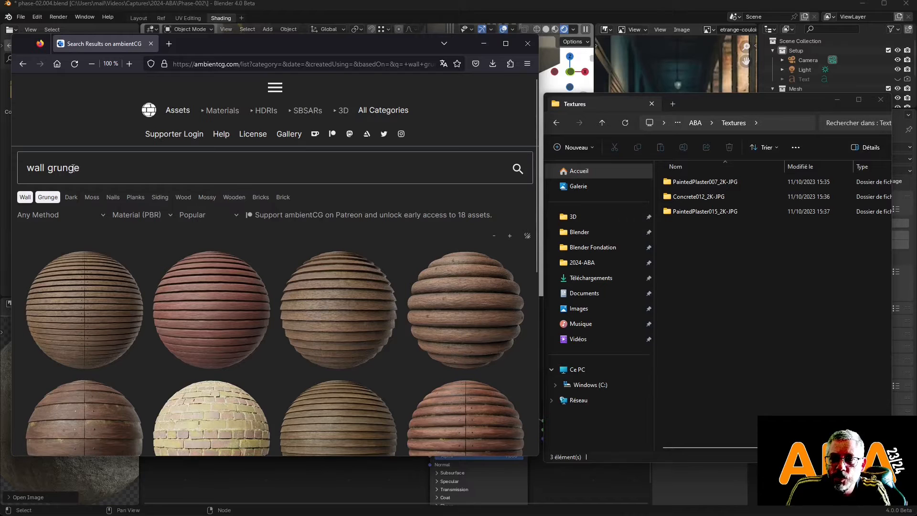
pyautogui.doubleClick(35, 168)
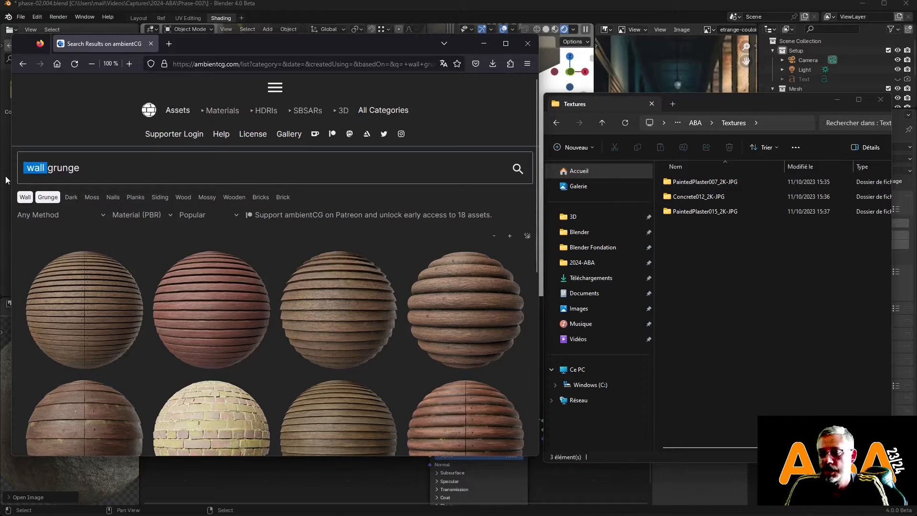
pyautogui.press('BackSpace')
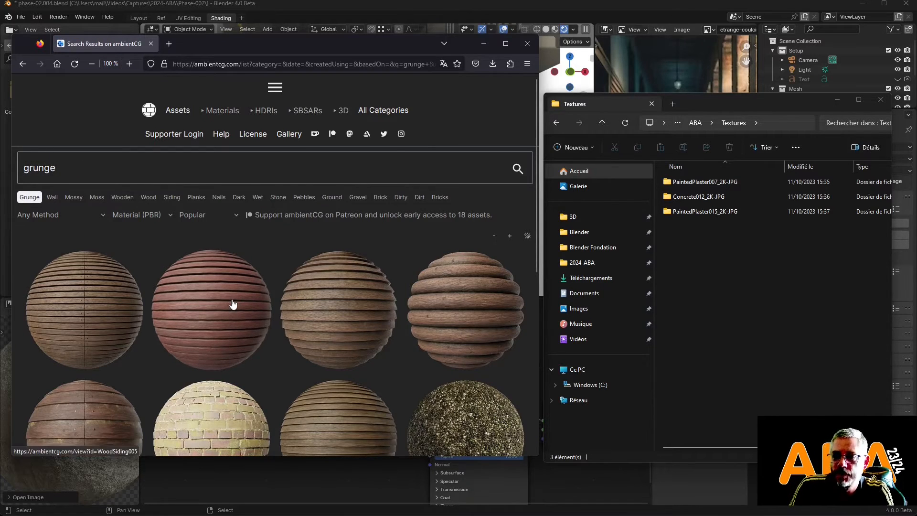
pyautogui.scroll(-3, 232, 305)
pyautogui.scroll(-1, 233, 305)
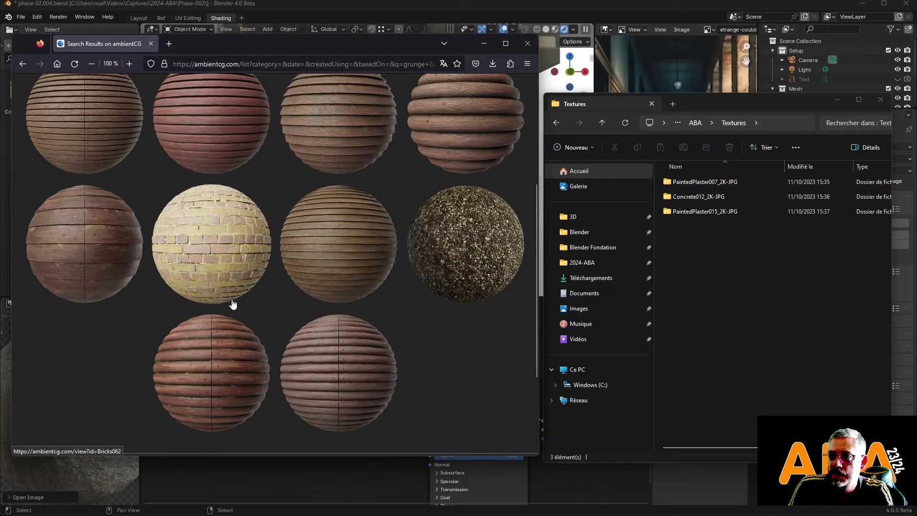
pyautogui.rightClick(460, 262)
pyautogui.press('Escape')
pyautogui.scroll(5, 430, 276)
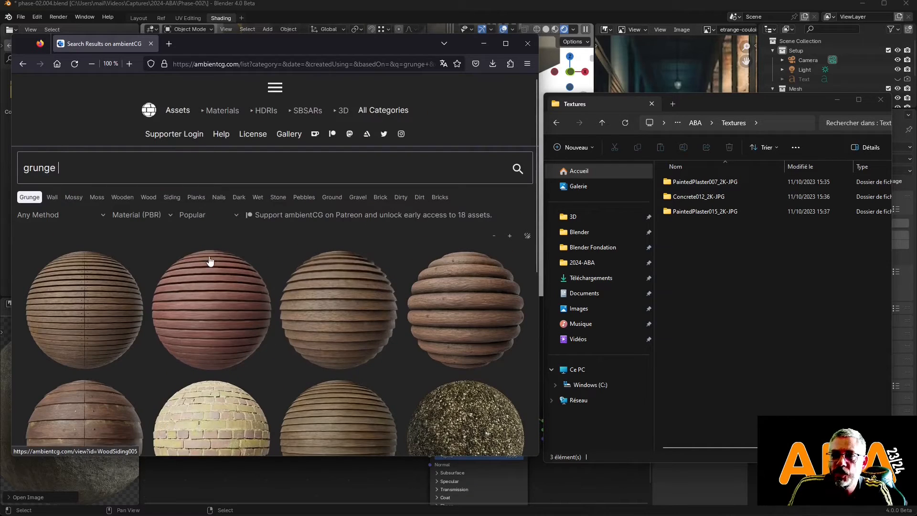
# Step: Clear the grunge search, filter the ambientCG materials by the Floor tag and look through them for a suitable ground surface
pyautogui.click(75, 170)
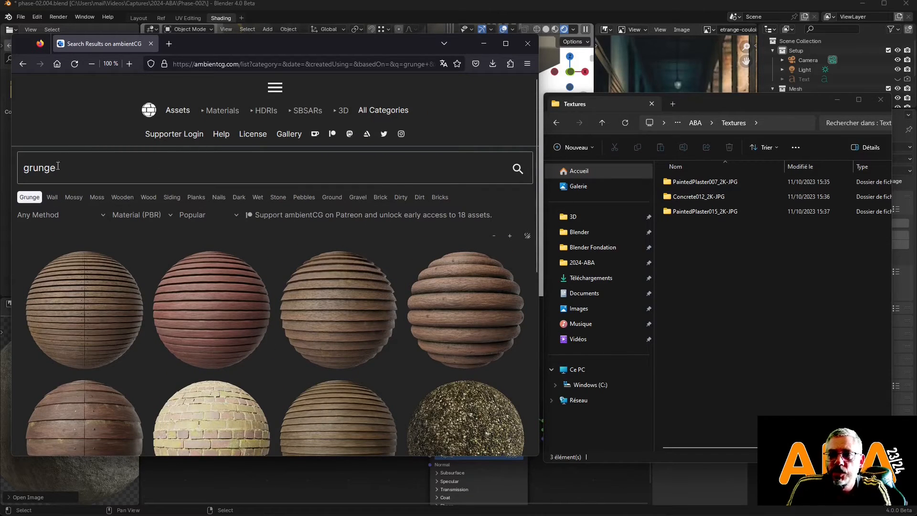
pyautogui.moveTo(60, 168); pyautogui.dragTo(1, 155)
pyautogui.press('BackSpace')
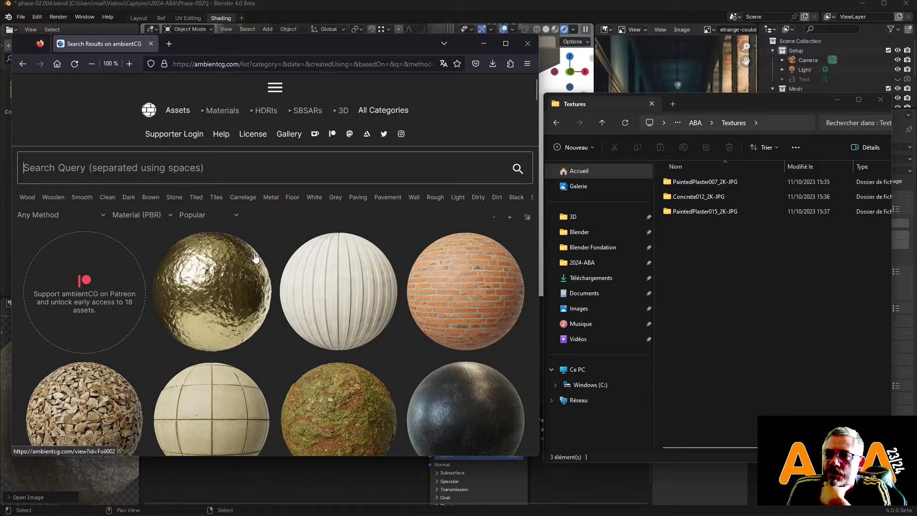
pyautogui.click(293, 197)
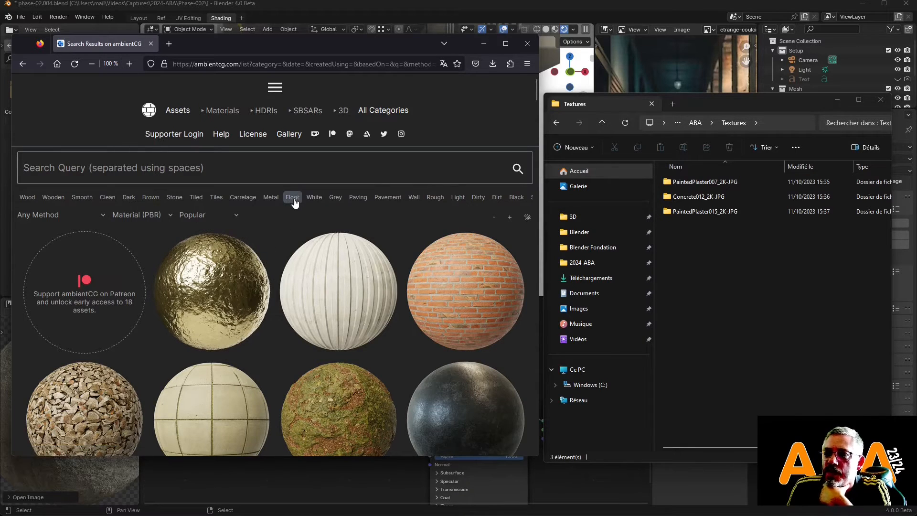
pyautogui.scroll(-6, 263, 260)
pyautogui.scroll(-5, 264, 258)
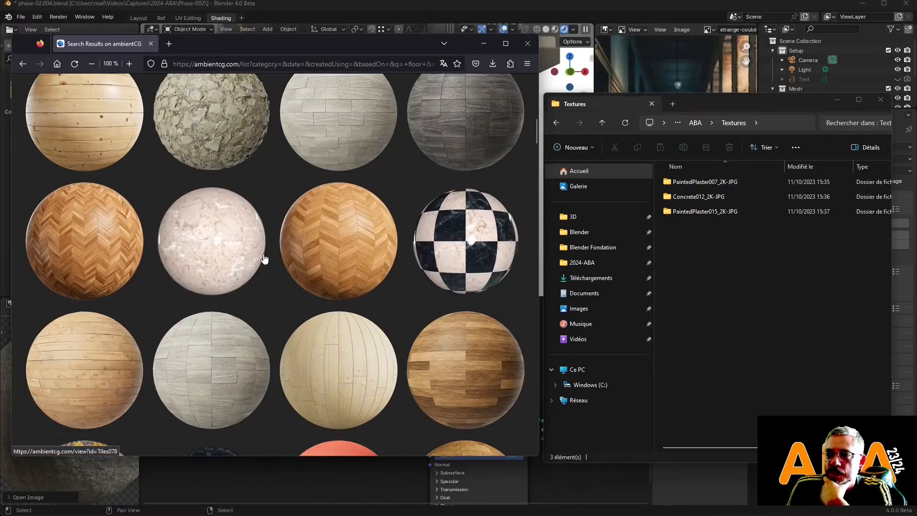
pyautogui.scroll(-8, 264, 258)
pyautogui.scroll(-3, 264, 258)
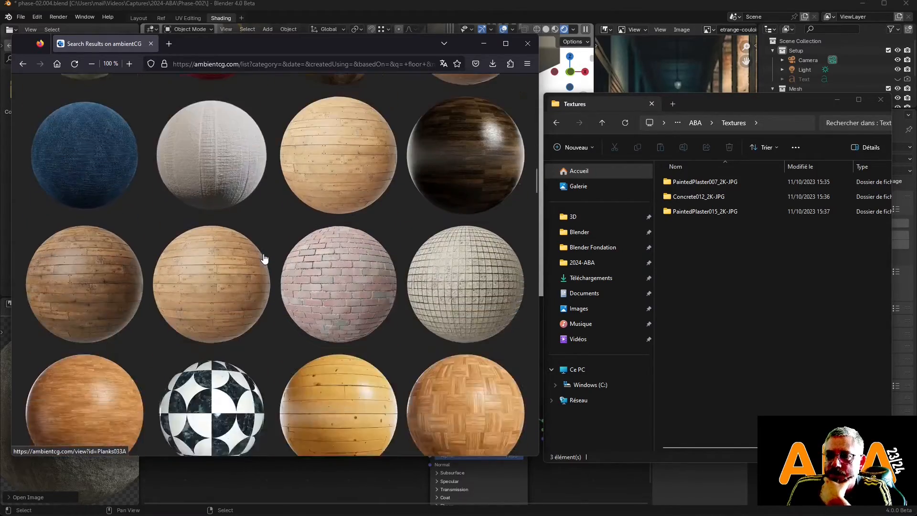
pyautogui.scroll(4, 264, 259)
pyautogui.scroll(-12, 264, 259)
pyautogui.scroll(-10, 266, 259)
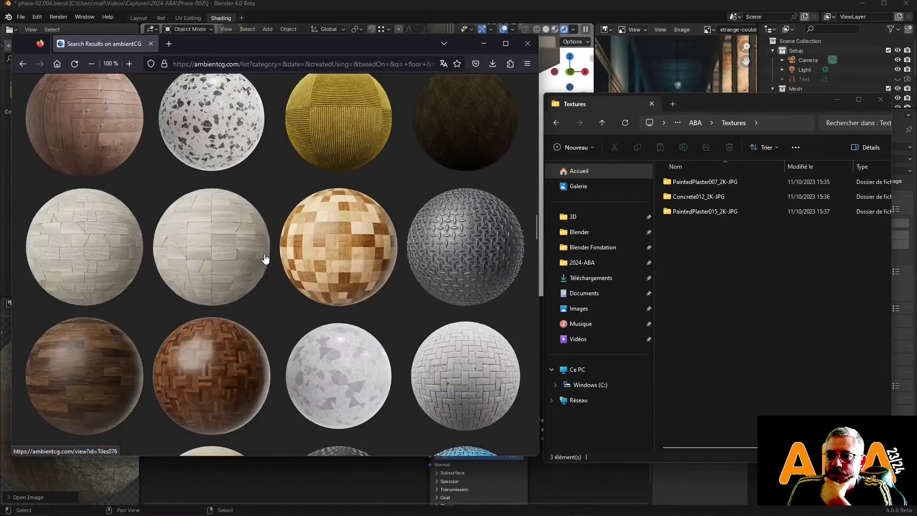
pyautogui.scroll(-5, 266, 259)
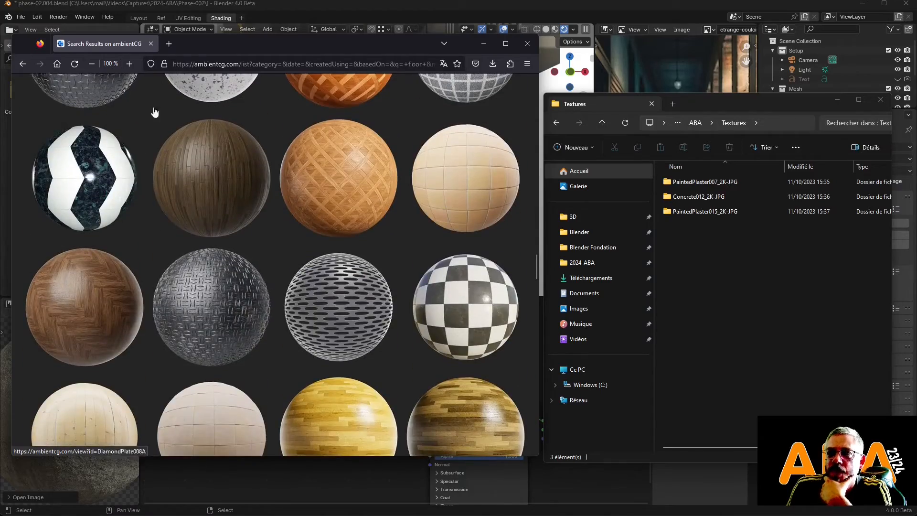
pyautogui.scroll(-15, 177, 239)
# Step: Return to the ambientCG search field and search the materials for ground
pyautogui.scroll(20, 177, 239)
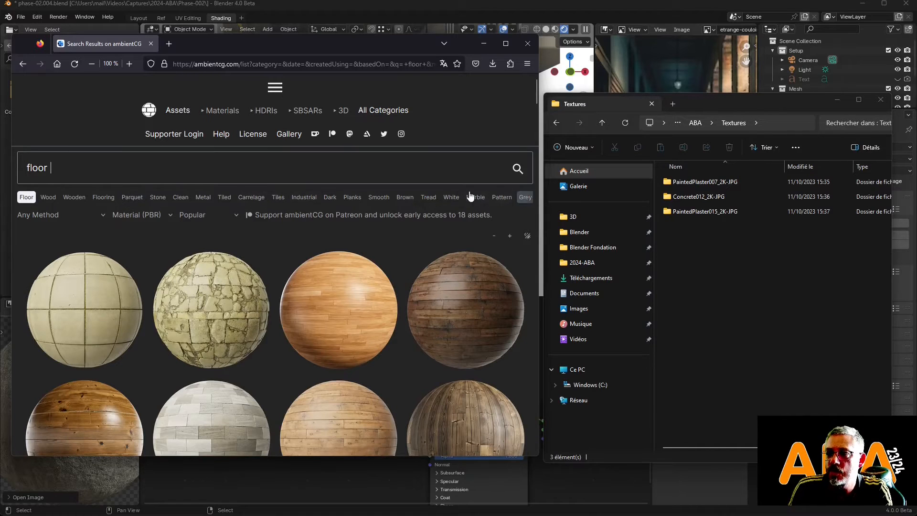
pyautogui.click(336, 168)
pyautogui.write('ground')
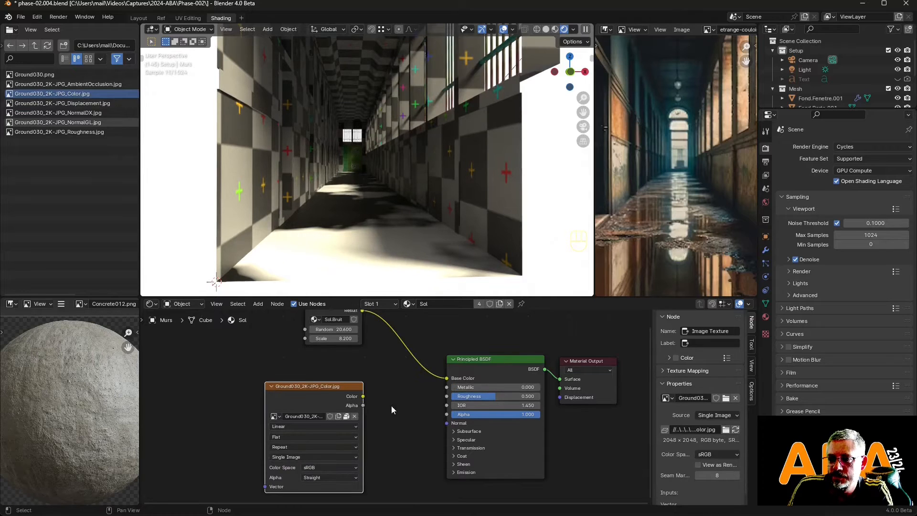
# Step: Connect the Ground030 color image's Color output to the Principled BSDF's Base Color and view the corridor floor from above
pyautogui.scroll(3, 391, 406)
pyautogui.scroll(-2, 340, 374)
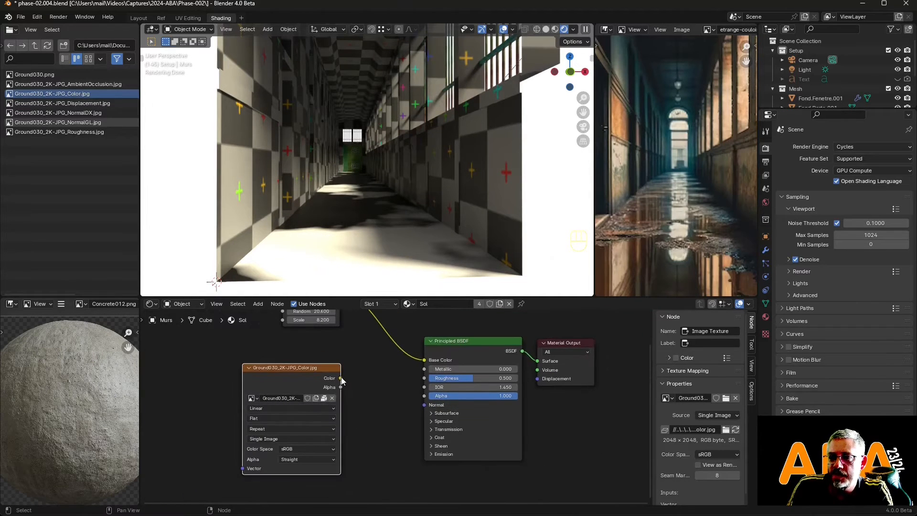
pyautogui.moveTo(341, 379); pyautogui.dragTo(425, 360)
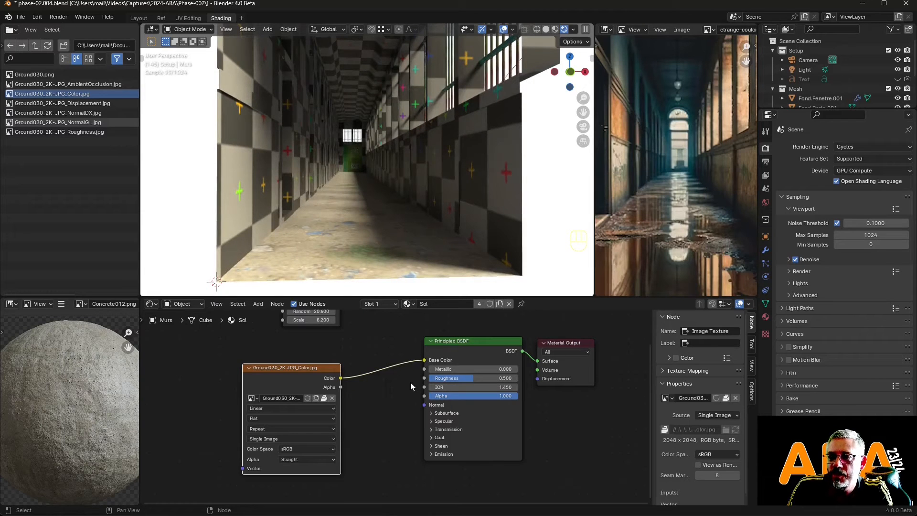
pyautogui.moveTo(378, 236)
pyautogui.mouseDown(button='middle')
pyautogui.moveTo(371, 263)
pyautogui.moveTo(367, 236)
pyautogui.mouseUp(button='middle')
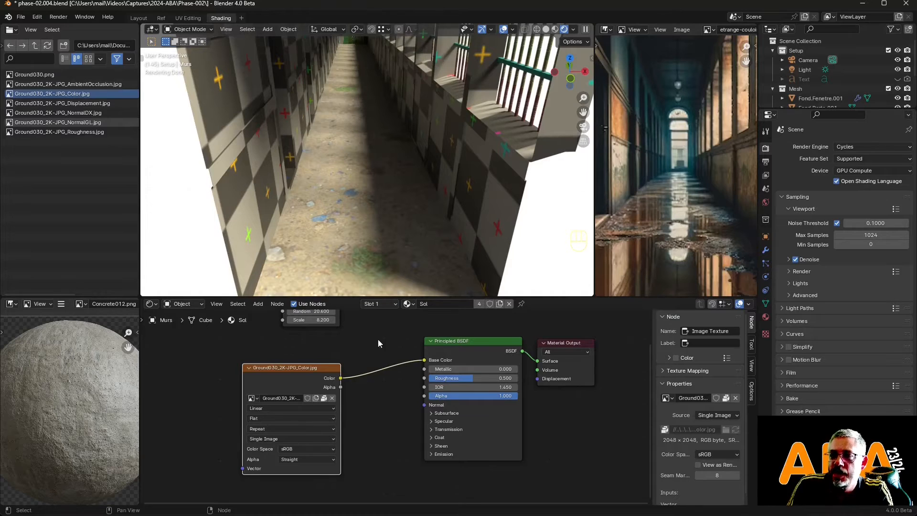
# Step: Move the Ground030 color image node closer to the Principled BSDF and inspect the textured floor along the corridor
pyautogui.scroll(-3, 373, 402)
pyautogui.moveTo(372, 402); pyautogui.dragTo(392, 392, button='middle')
pyautogui.moveTo(392, 391); pyautogui.dragTo(421, 378)
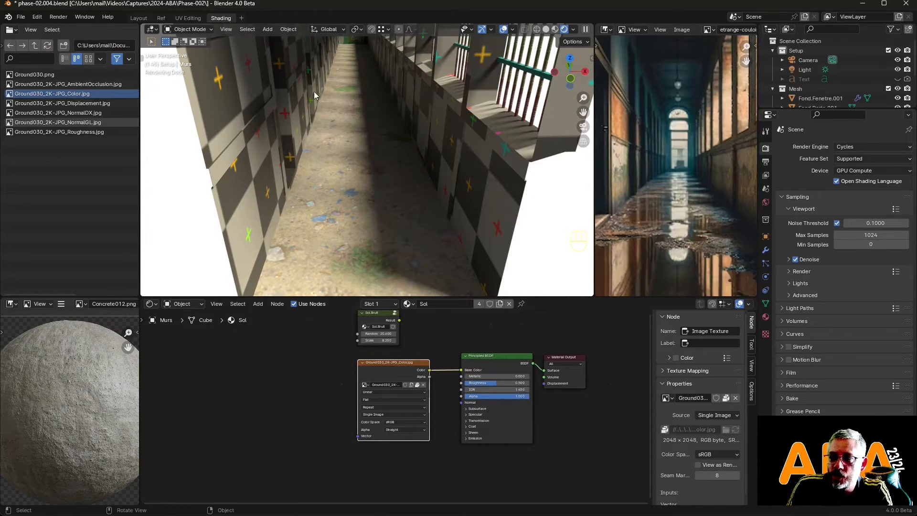
pyautogui.moveTo(357, 165)
pyautogui.mouseDown(button='middle')
pyautogui.moveTo(353, 144)
pyautogui.moveTo(357, 178)
pyautogui.mouseUp(button='middle')
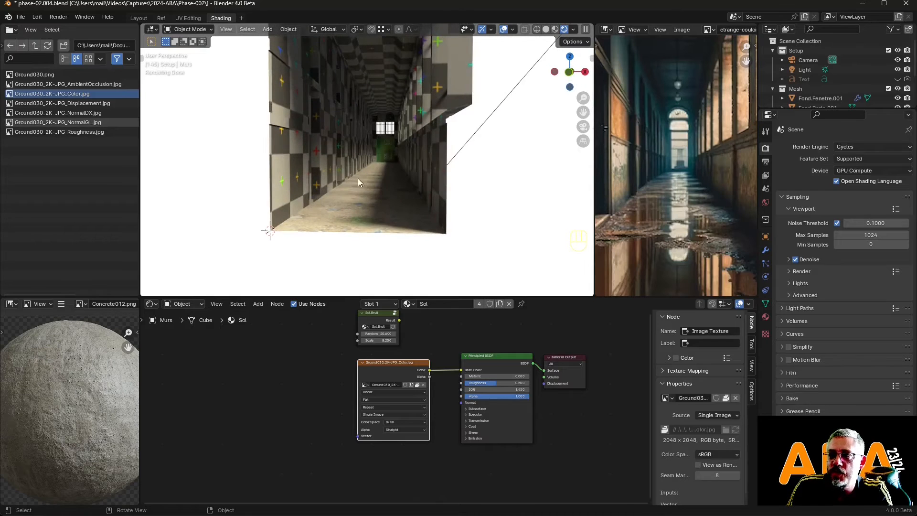
pyautogui.scroll(4, 362, 210)
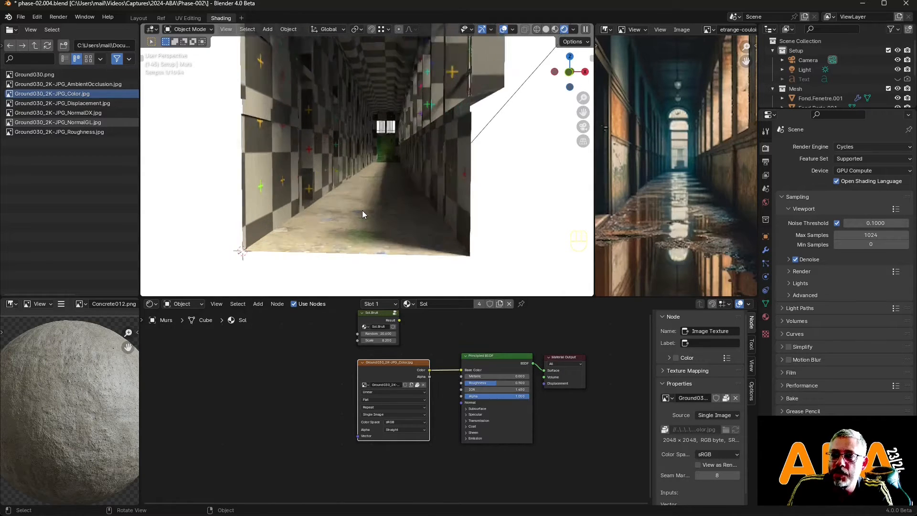
pyautogui.keyDown('shift'); pyautogui.moveTo(362, 210); pyautogui.dragTo(377, 163, button='middle'); pyautogui.keyUp('shift')
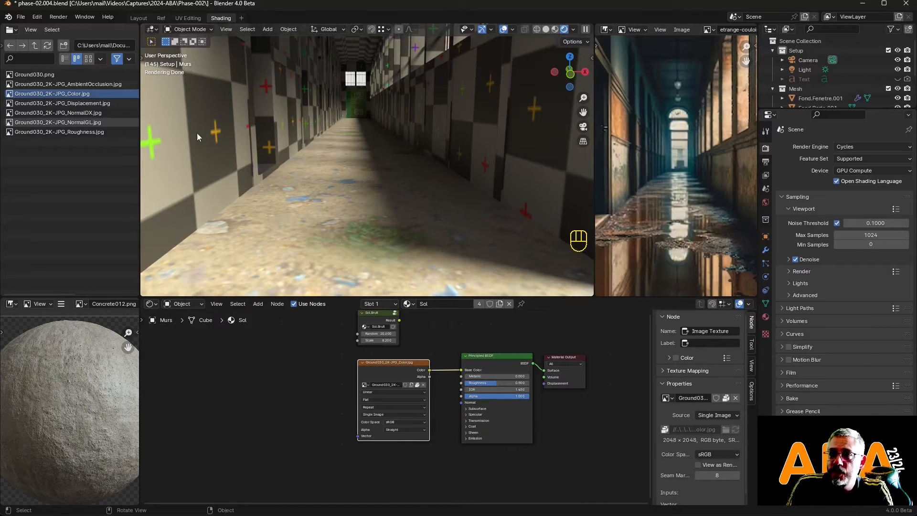
# Step: Find the Node Wrangler add-on in the preferences with the search "wr", enable it and close the preferences
pyautogui.click(38, 16)
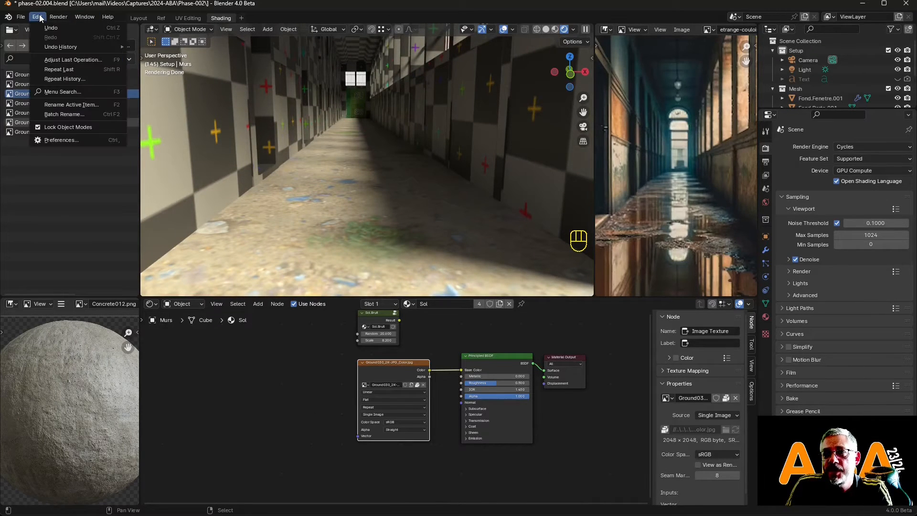
pyautogui.click(67, 141)
pyautogui.click(24, 105)
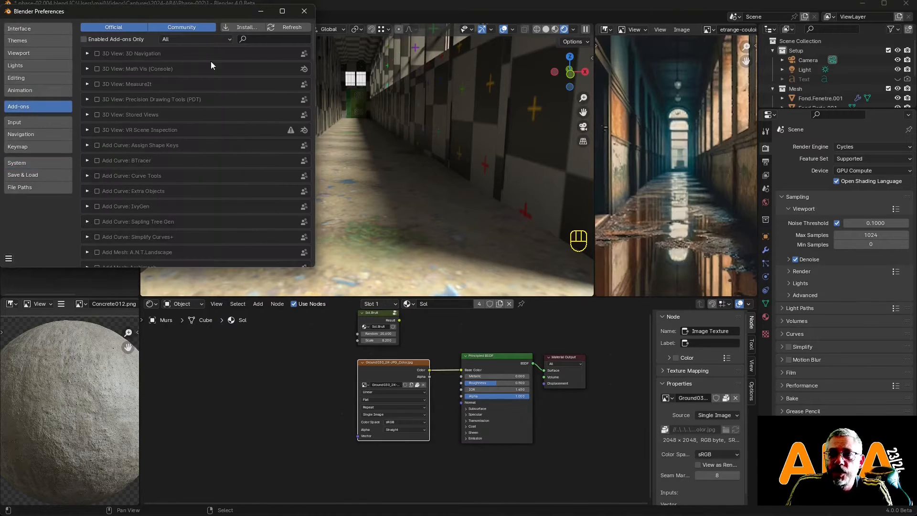
pyautogui.click(270, 40)
pyautogui.write('w')
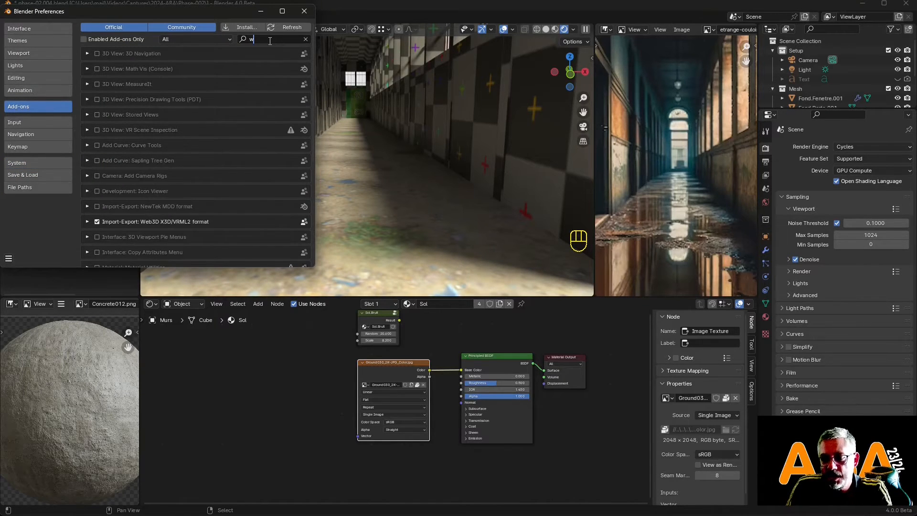
pyautogui.write('r')
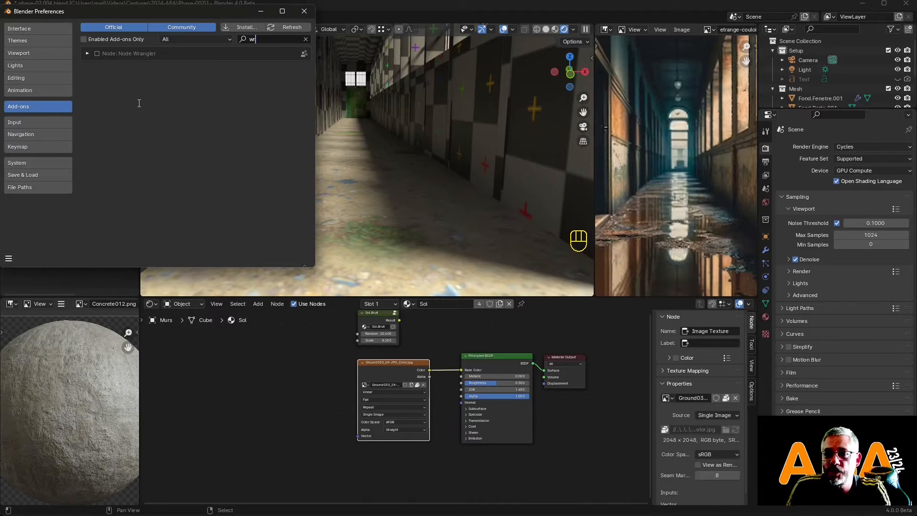
pyautogui.click(97, 53)
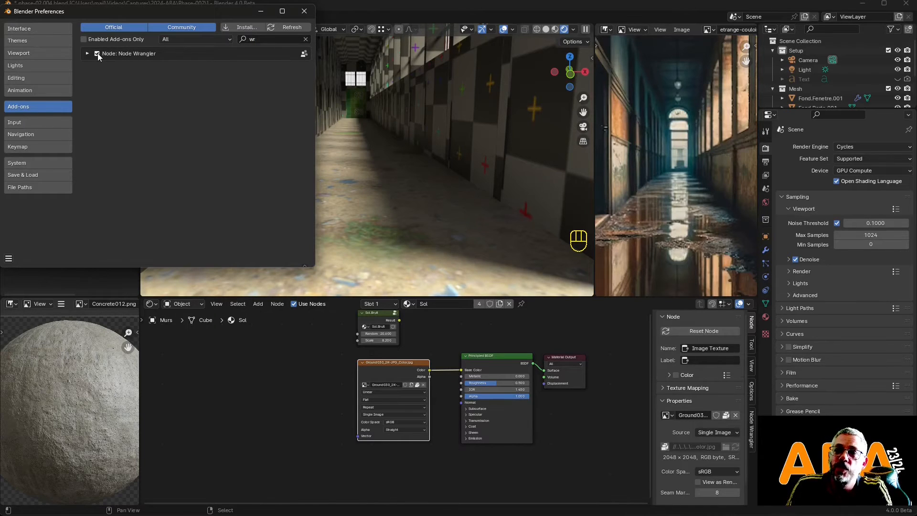
pyautogui.click(303, 11)
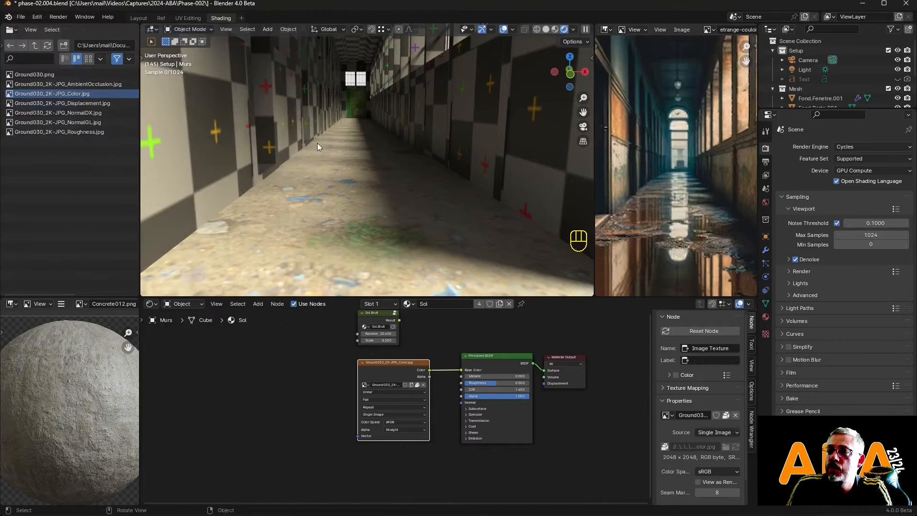
# Step: Open the Sol.Bruit group to examine its Texture Coordinate and Mapping nodes, and return to the Sol material
pyautogui.moveTo(336, 406); pyautogui.dragTo(334, 437, button='middle')
pyautogui.click(392, 343)
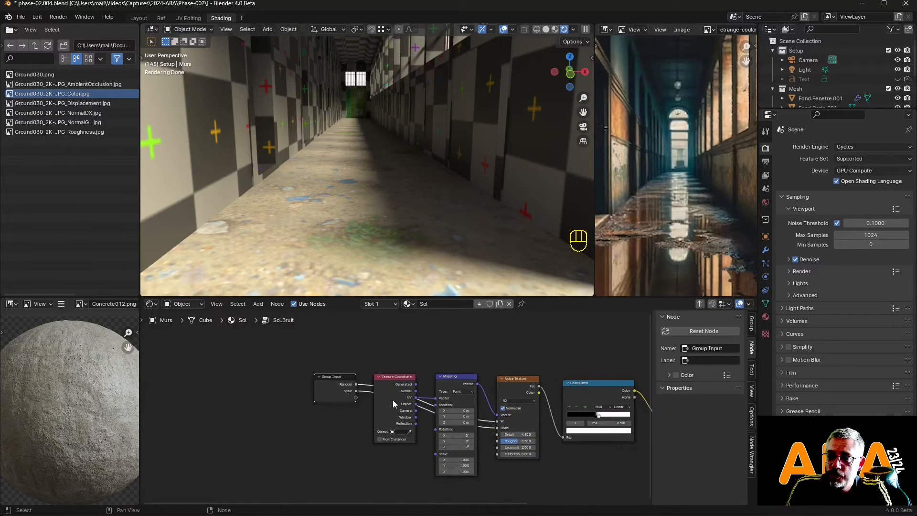
pyautogui.scroll(5, 393, 400)
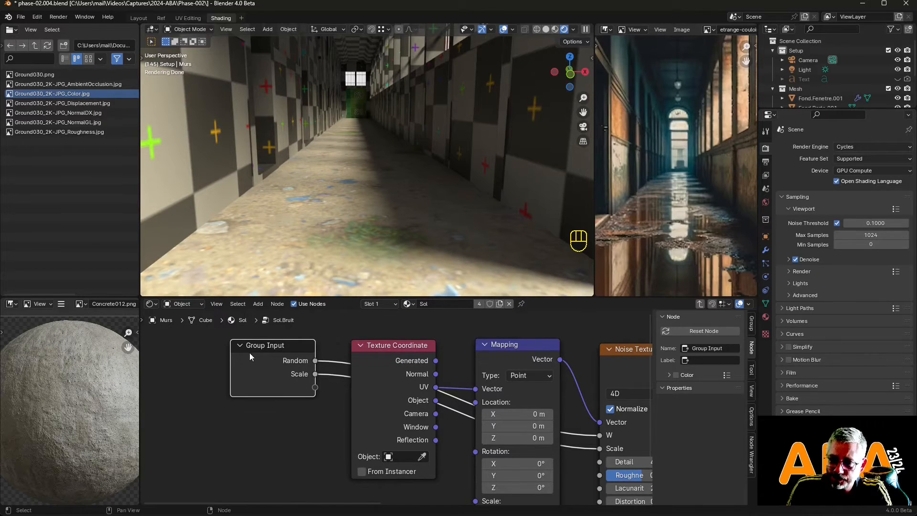
pyautogui.press('Tab')
# Step: Add a Texture Coordinate and Mapping setup to the Ground030 color image with Node Wrangler
pyautogui.click(374, 379)
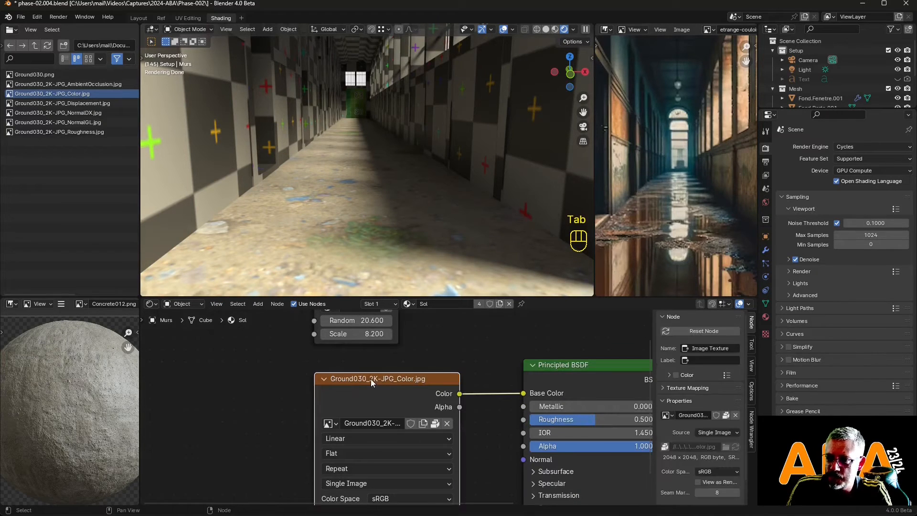
pyautogui.scroll(-3, 403, 391)
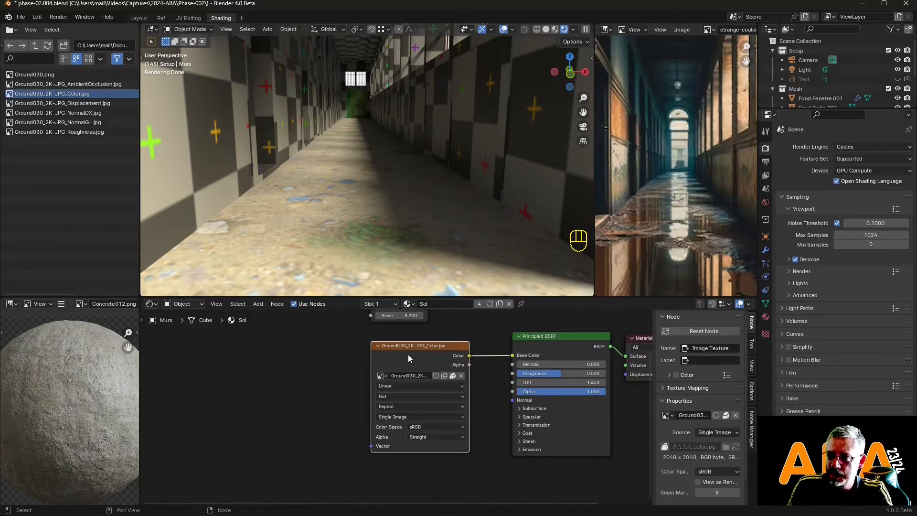
pyautogui.hotkey('ctrl', 't')
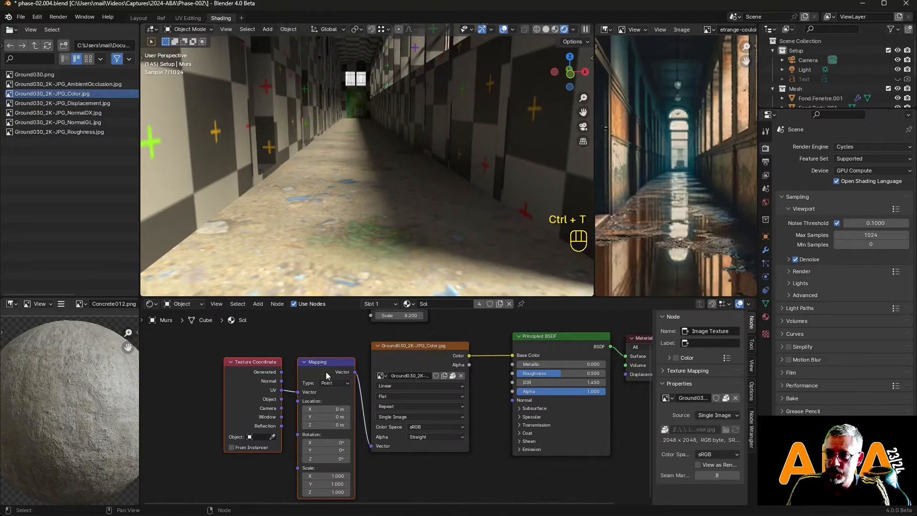
# Step: Look over the mapping chain of the color image and move the Texture Coordinate node farther away from Mapping
pyautogui.click(263, 359)
pyautogui.click(329, 363)
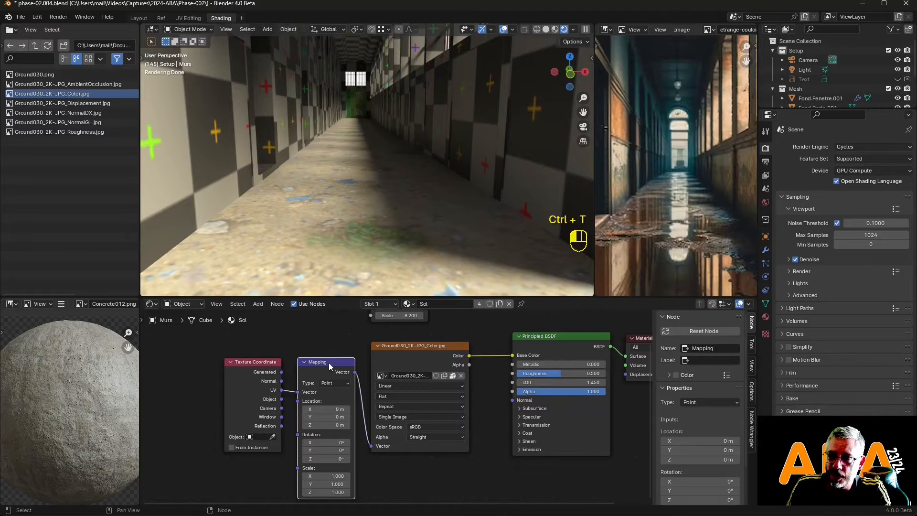
pyautogui.click(248, 364)
pyautogui.click(321, 367)
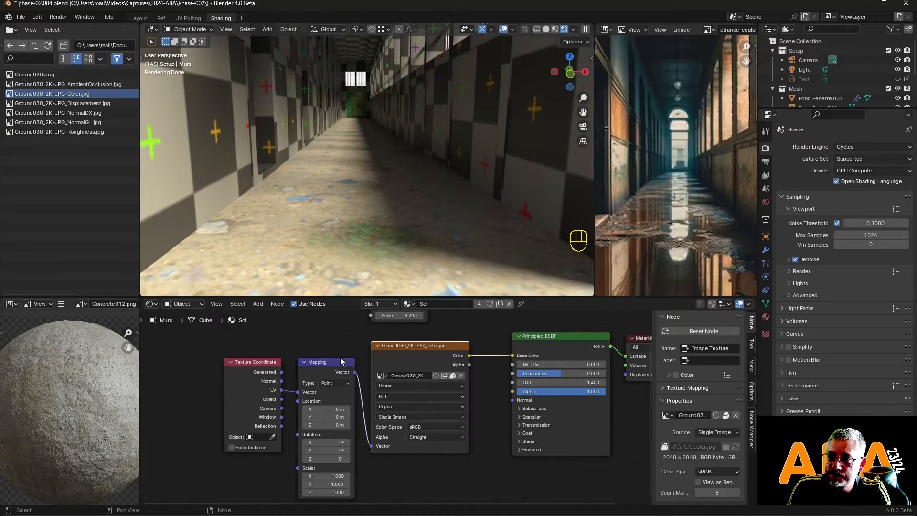
pyautogui.click(263, 366)
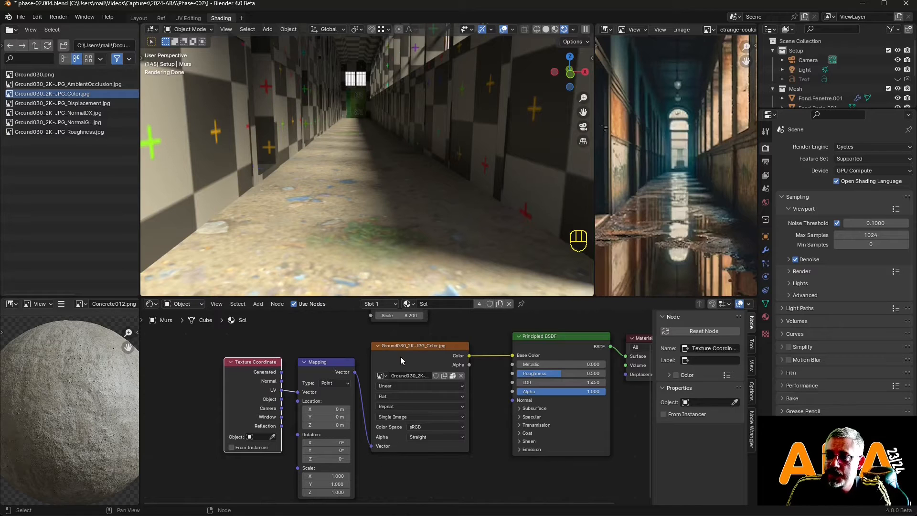
pyautogui.click(411, 345)
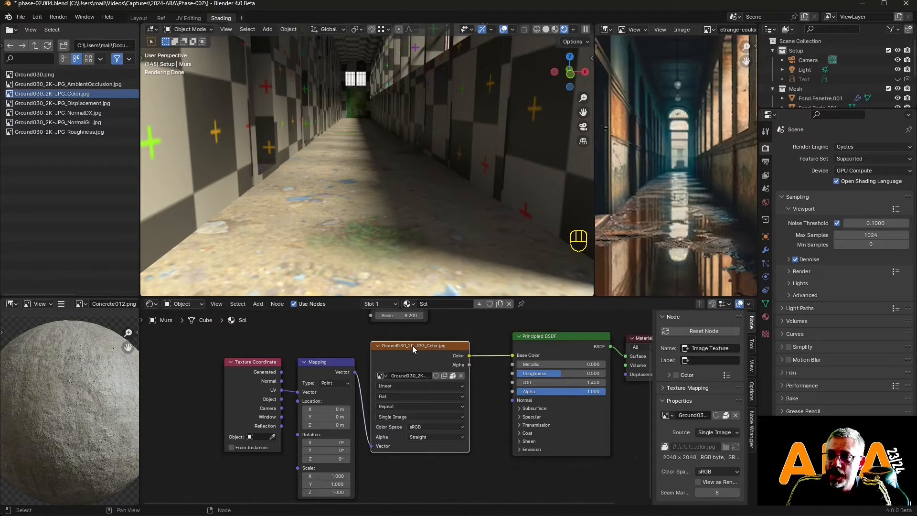
pyautogui.moveTo(256, 363); pyautogui.dragTo(208, 353)
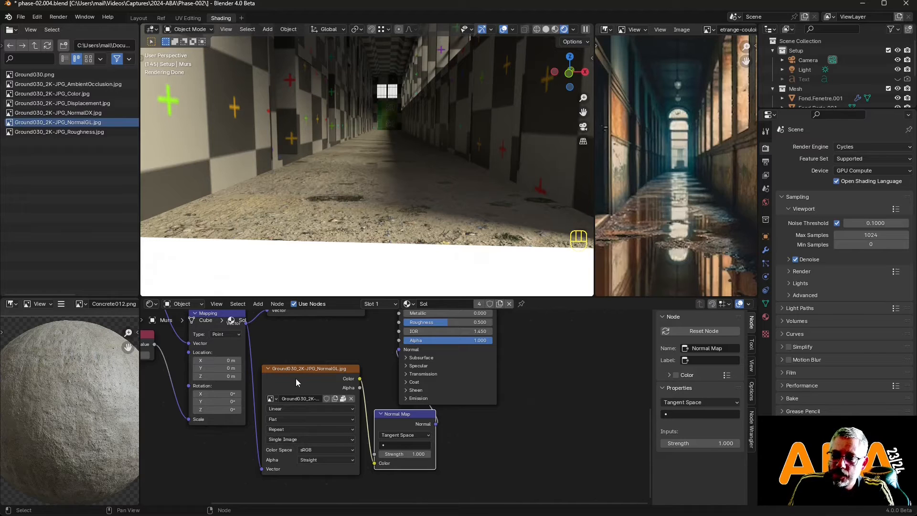
# Step: Set the Ground030 NormalGL image's color space to Non-Color and inspect the floor relief up close
pyautogui.click(312, 449)
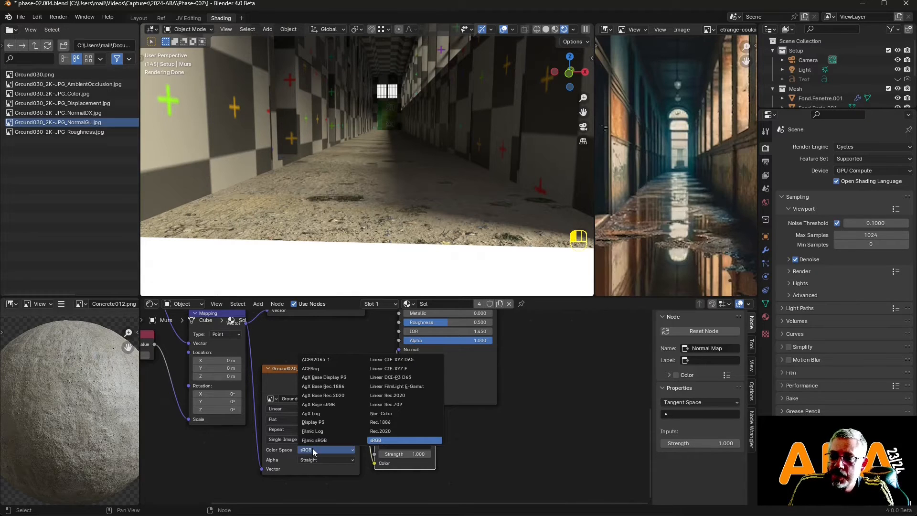
pyautogui.click(388, 415)
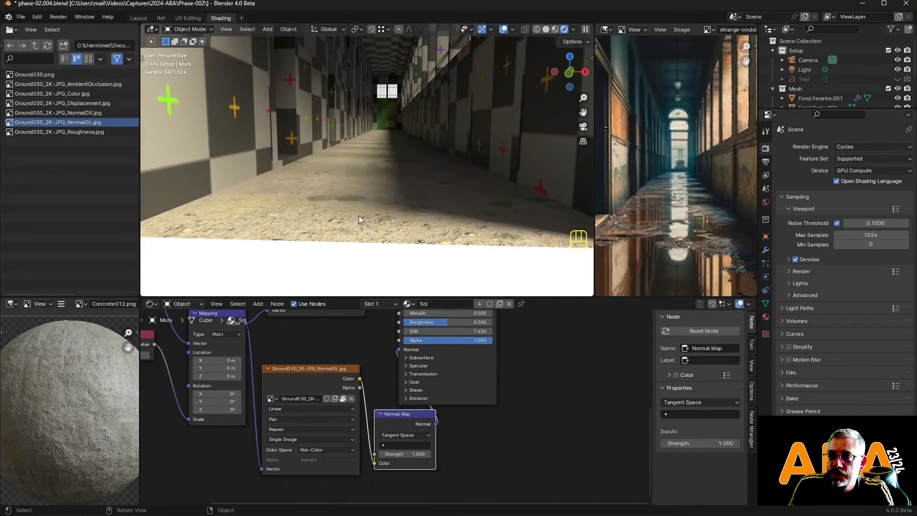
pyautogui.moveTo(359, 216); pyautogui.dragTo(316, 249, button='middle')
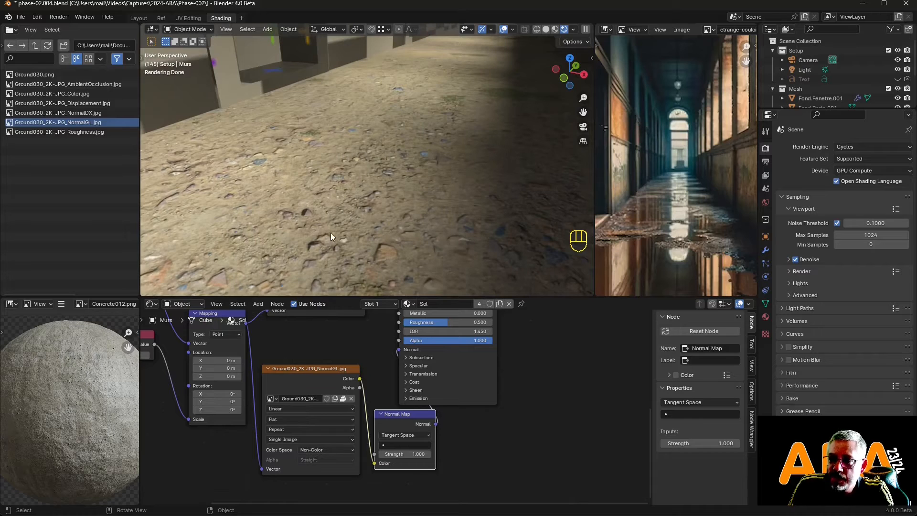
pyautogui.moveTo(306, 269); pyautogui.dragTo(467, 141, button='middle')
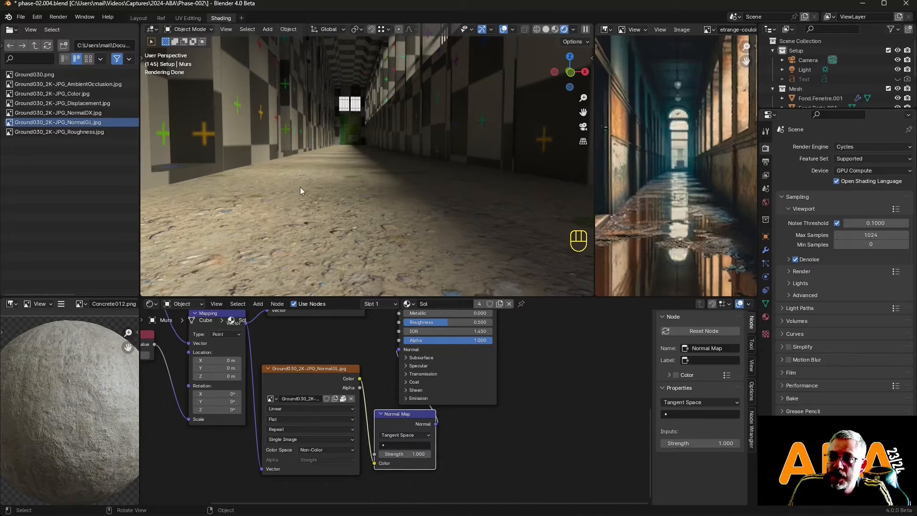
# Step: Add the Ground030_2K-JPG_Roughness.jpg image to the Sol material and place it between the color and NormalGL image nodes
pyautogui.scroll(-5, 377, 364)
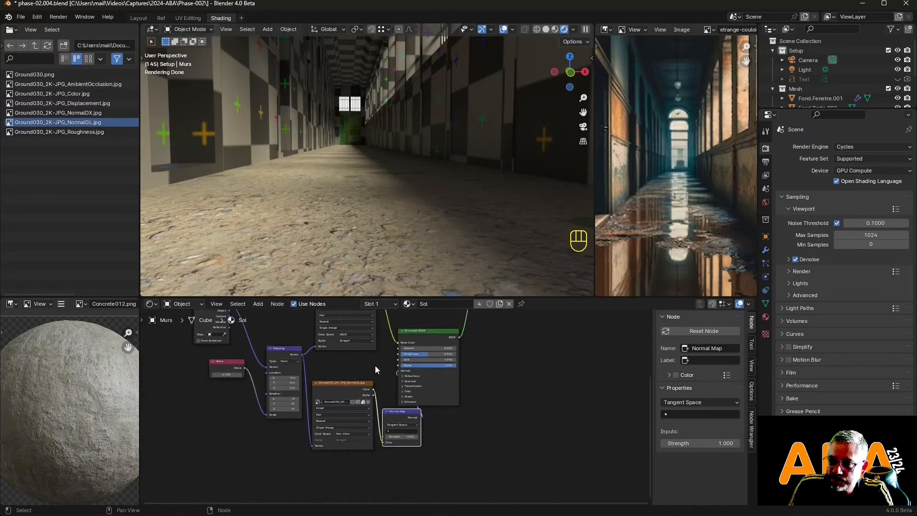
pyautogui.click(75, 133)
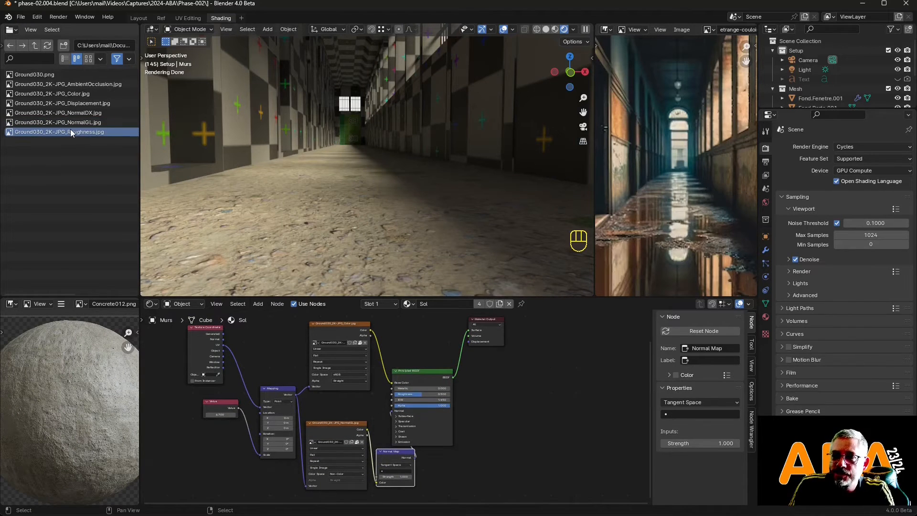
pyautogui.moveTo(70, 129); pyautogui.dragTo(325, 406)
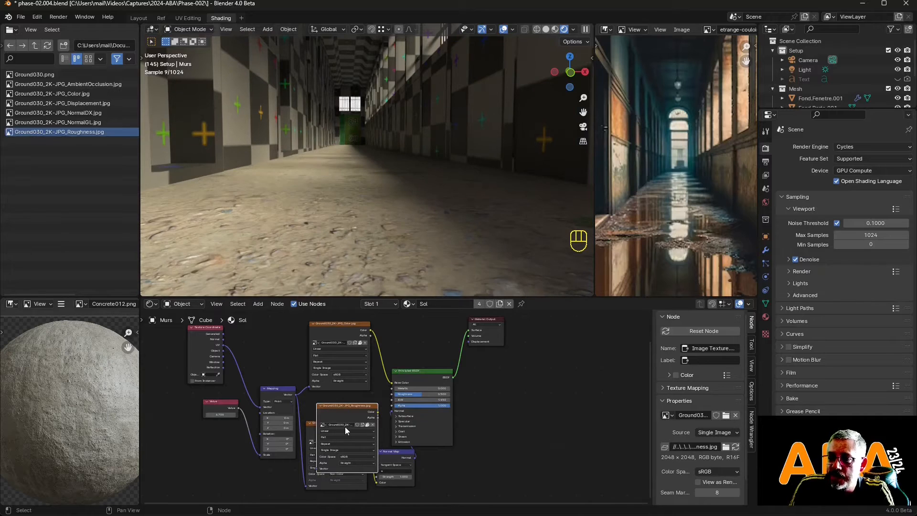
pyautogui.scroll(-4, 345, 371)
pyautogui.moveTo(344, 356); pyautogui.dragTo(348, 410, button='middle')
pyautogui.moveTo(323, 348); pyautogui.dragTo(364, 370)
pyautogui.moveTo(358, 463); pyautogui.dragTo(351, 424)
pyautogui.moveTo(350, 464); pyautogui.dragTo(352, 424, button='middle')
pyautogui.scroll(5, 351, 427)
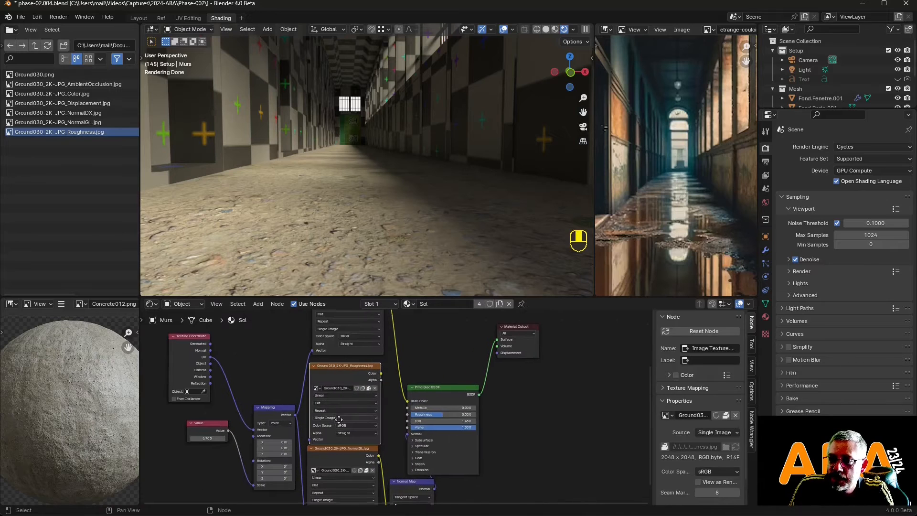
# Step: Link the Mapping vector to the roughness image and the image's Color output to the Principled BSDF's Roughness
pyautogui.moveTo(311, 375); pyautogui.dragTo(286, 390)
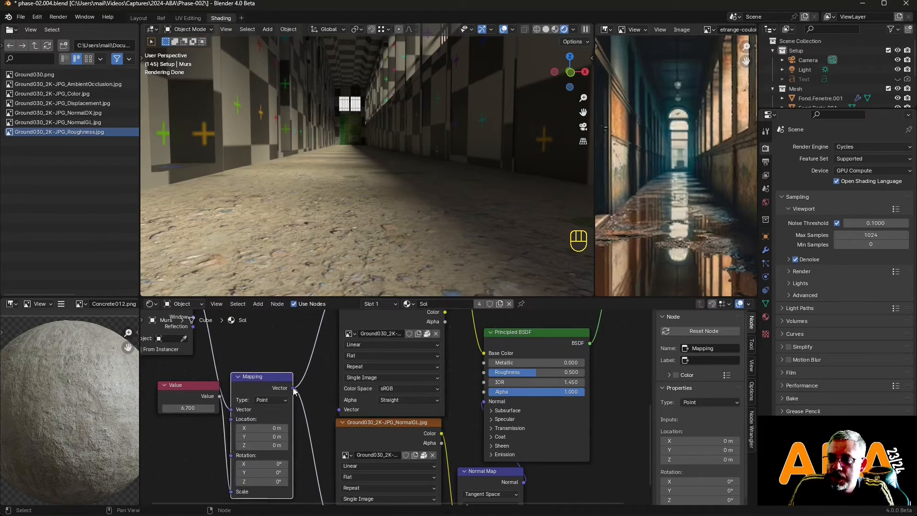
pyautogui.scroll(-1, 363, 418)
pyautogui.scroll(-2, 364, 419)
pyautogui.moveTo(380, 417); pyautogui.dragTo(323, 438, button='middle')
pyautogui.scroll(5, 378, 440)
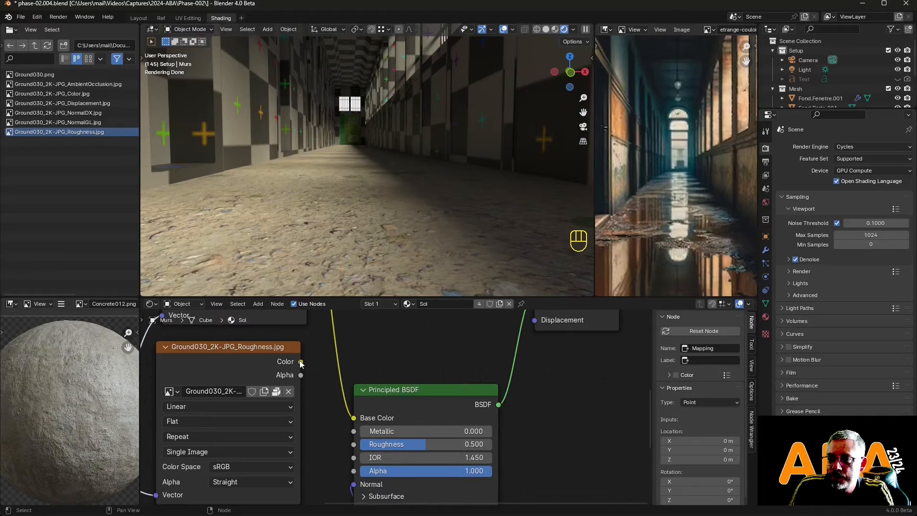
pyautogui.moveTo(301, 362); pyautogui.dragTo(355, 445)
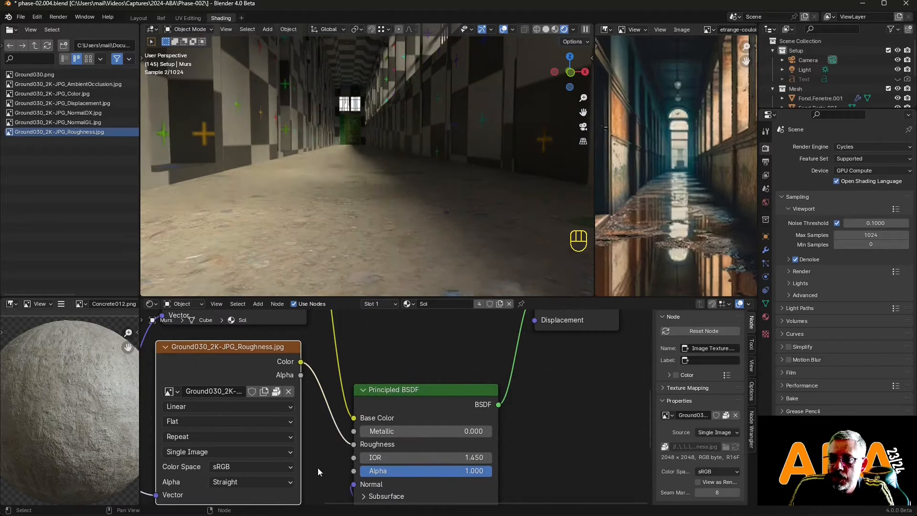
pyautogui.moveTo(318, 472); pyautogui.dragTo(436, 383, button='middle')
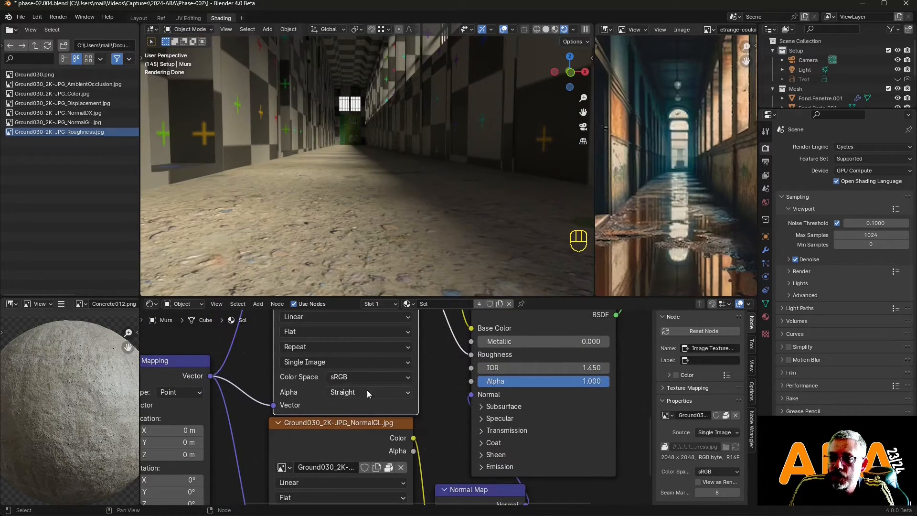
# Step: Move the Principled BSDF and Material Output nodes farther away from the Ground030 image texture nodes
pyautogui.scroll(-6, 367, 393)
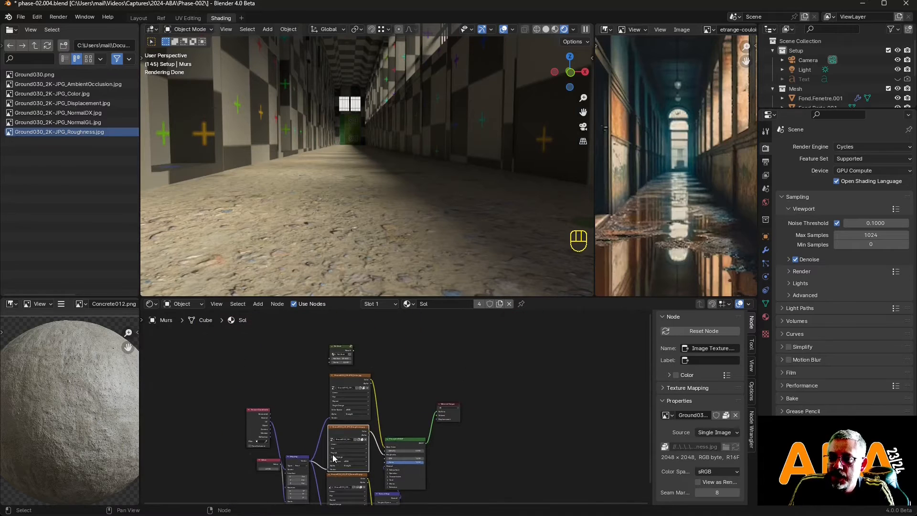
pyautogui.moveTo(413, 445); pyautogui.dragTo(488, 427)
pyautogui.scroll(3, 490, 434)
pyautogui.moveTo(436, 392); pyautogui.dragTo(489, 356, button='middle')
pyautogui.scroll(-3, 425, 372)
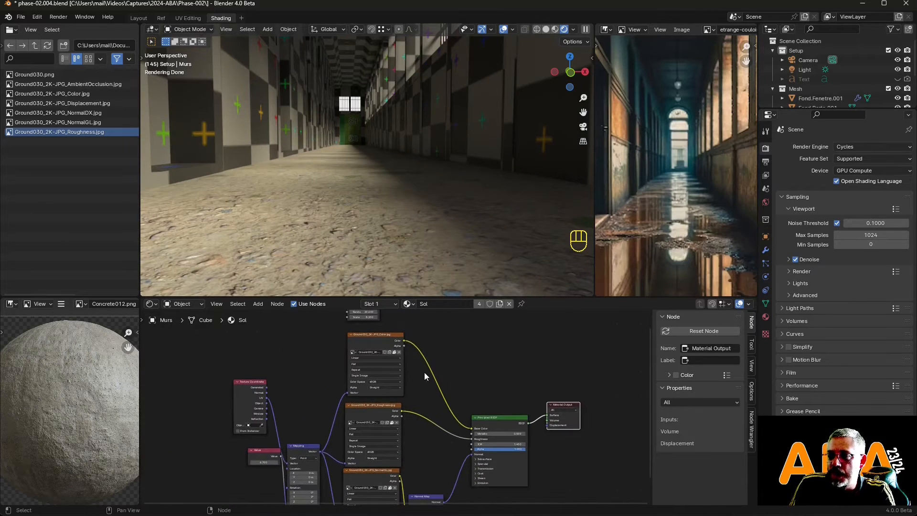
# Step: Move the Sol.Bruit group node horizontally away from its place above the color image toward the Principled BSDF
pyautogui.click(384, 339)
pyautogui.moveTo(385, 340); pyautogui.dragTo(386, 411, button='middle')
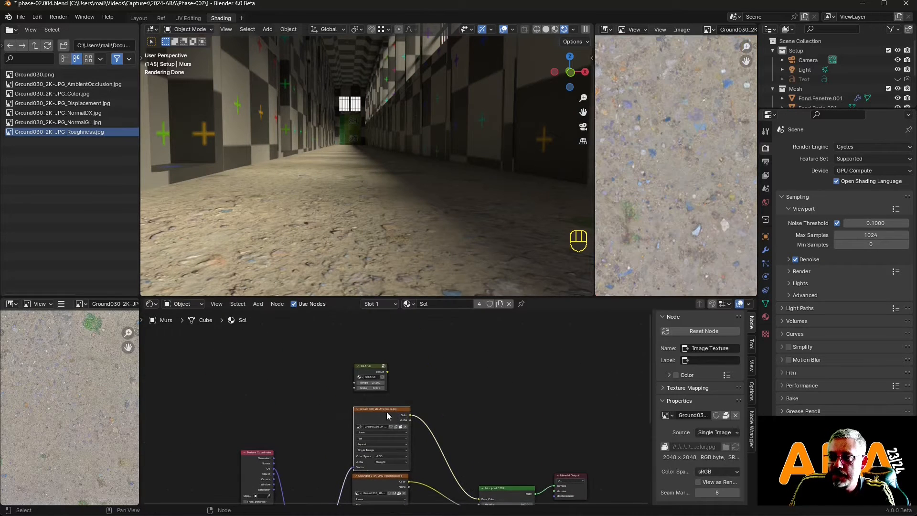
pyautogui.click(370, 367)
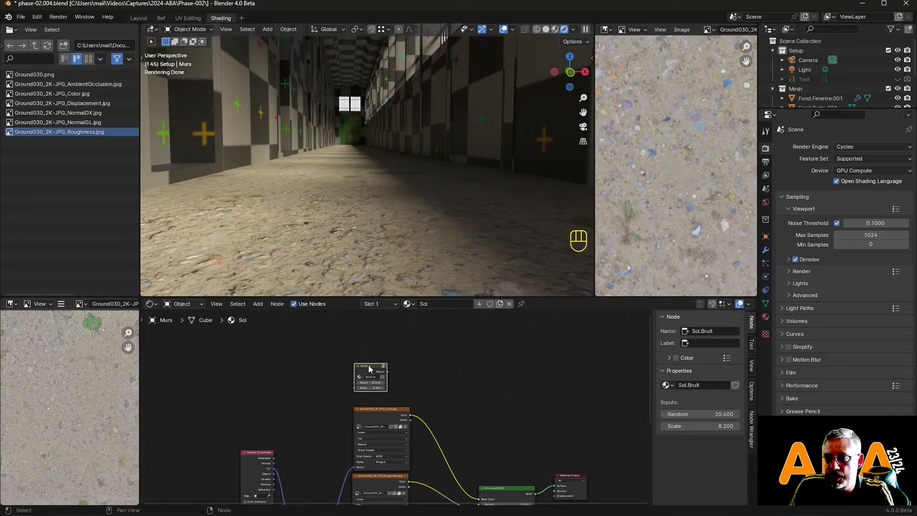
pyautogui.press('x')
# Step: Rearrange the Value and Texture Coordinate nodes so they sit stacked close beside the Mapping node
pyautogui.moveTo(418, 383); pyautogui.dragTo(346, 276, button='middle')
pyautogui.moveTo(201, 411); pyautogui.dragTo(195, 467)
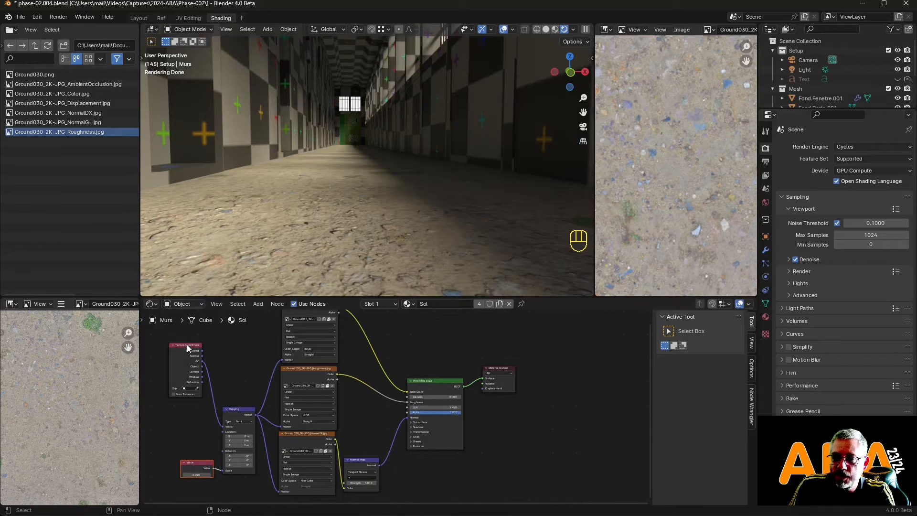
pyautogui.moveTo(188, 347); pyautogui.dragTo(198, 403)
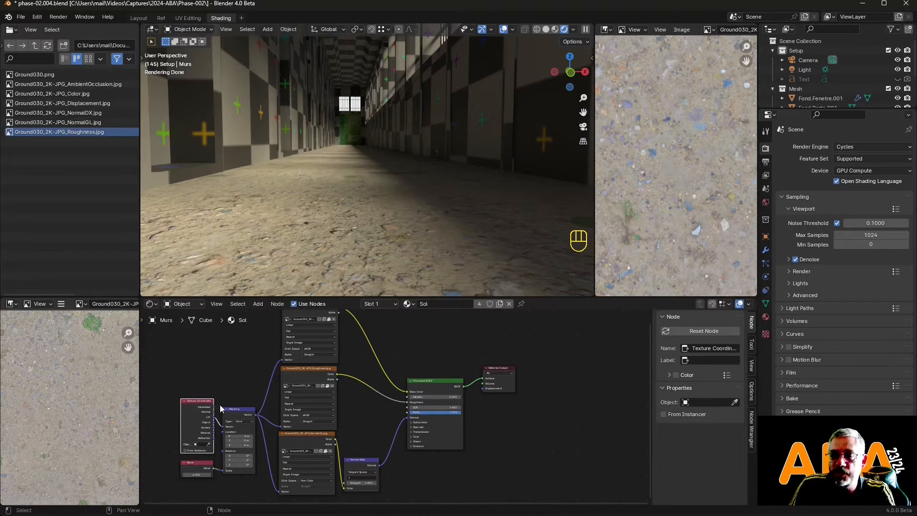
# Step: Lower the Roughness of the black, fully metallic Principled BSDF to 0.068 and view the floor reflections
pyautogui.moveTo(364, 393); pyautogui.dragTo(384, 432, button='middle')
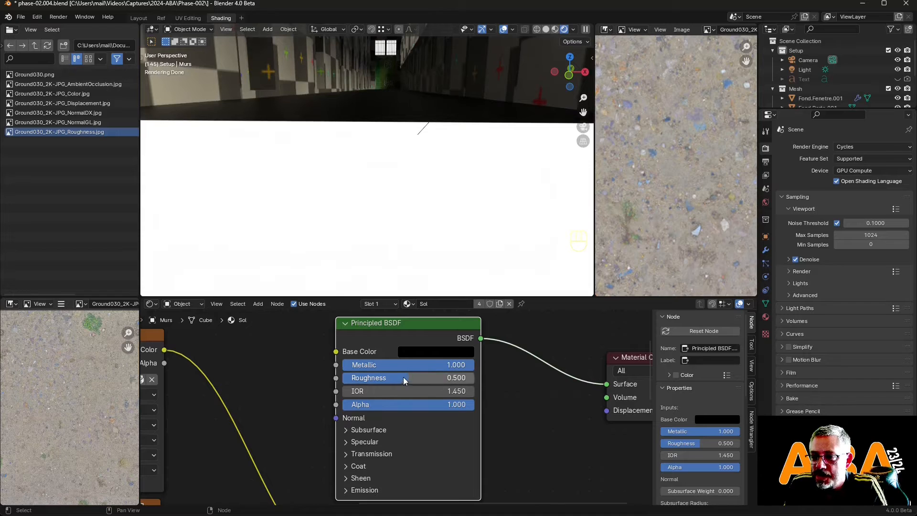
pyautogui.moveTo(403, 381); pyautogui.dragTo(347, 380)
pyautogui.keyDown('shift'); pyautogui.moveTo(377, 172); pyautogui.dragTo(365, 248, button='middle'); pyautogui.keyUp('shift')
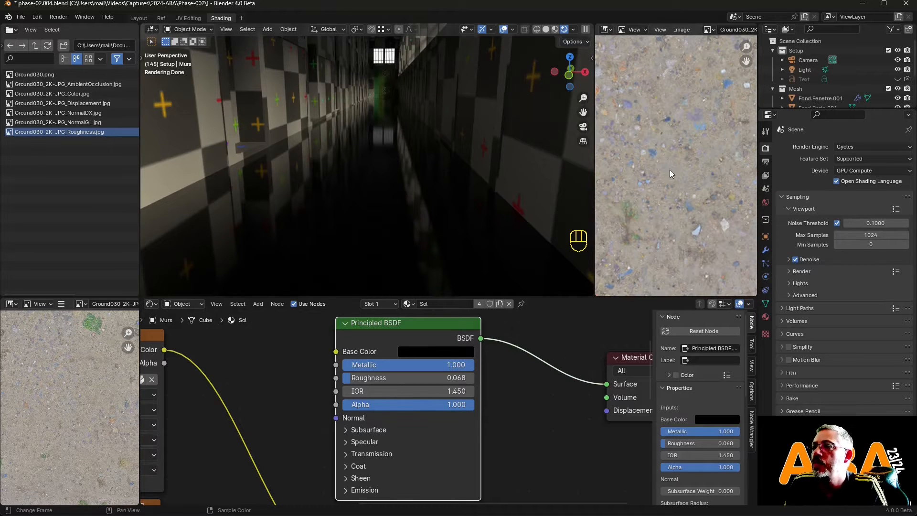
# Step: Show the etrange-couloir corridor reference image in the image editor again and fit it in view
pyautogui.click(707, 30)
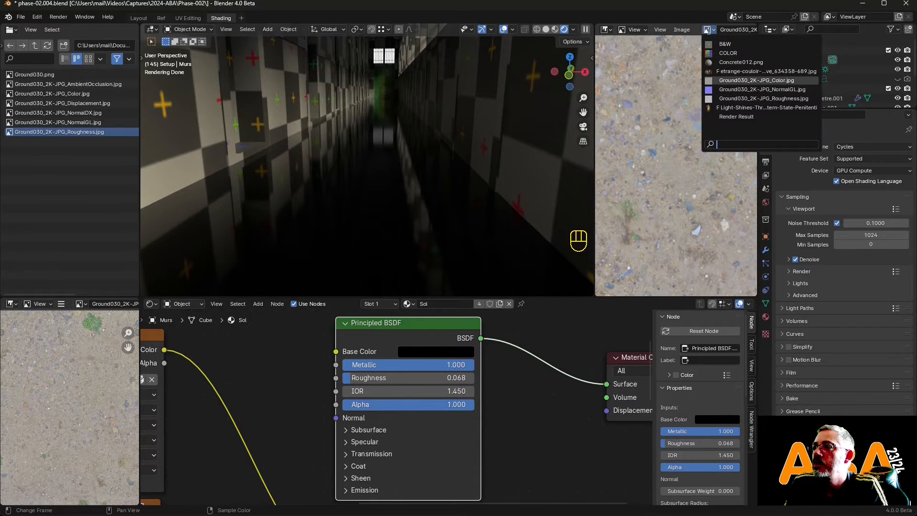
pyautogui.click(768, 71)
pyautogui.scroll(-5, 721, 31)
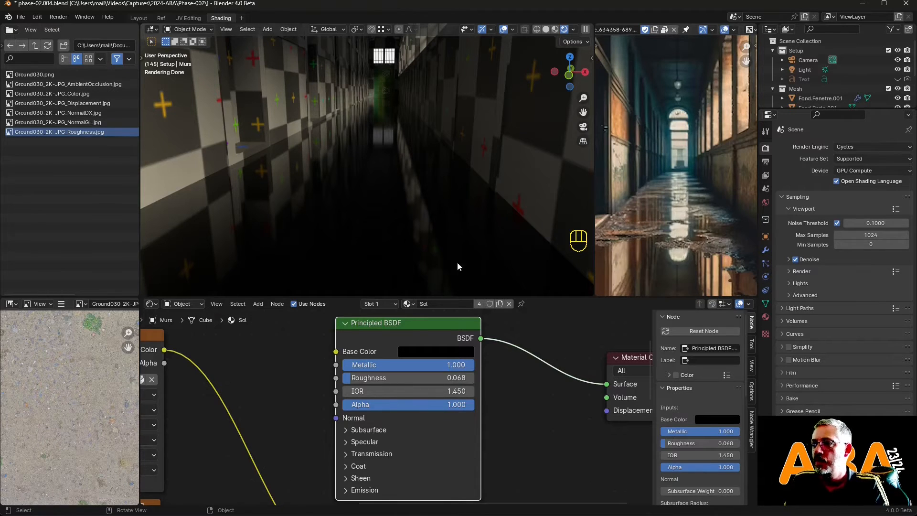
# Step: Give the metallic Principled BSDF a reddish-brown base color with hue 0.026 and saturation 0.722, and set its Roughness to 0.109
pyautogui.click(405, 351)
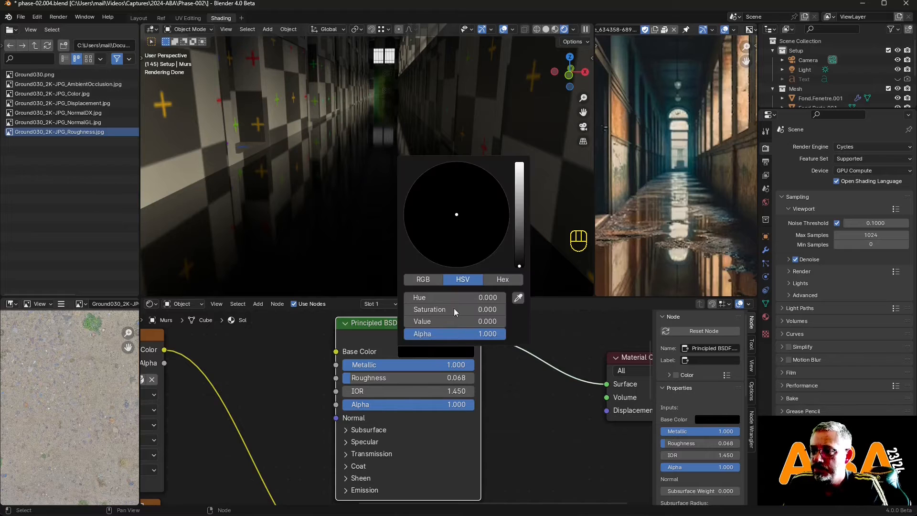
pyautogui.moveTo(521, 268); pyautogui.dragTo(519, 244)
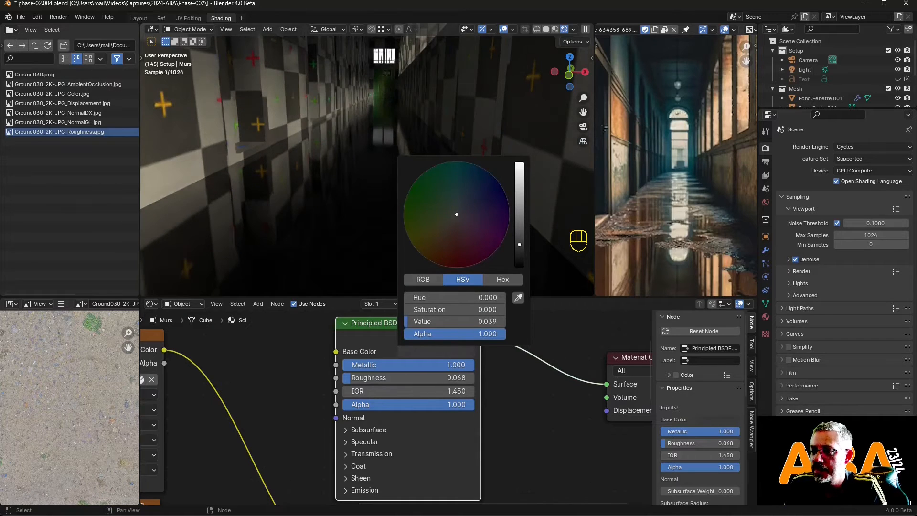
pyautogui.moveTo(460, 217); pyautogui.dragTo(450, 242)
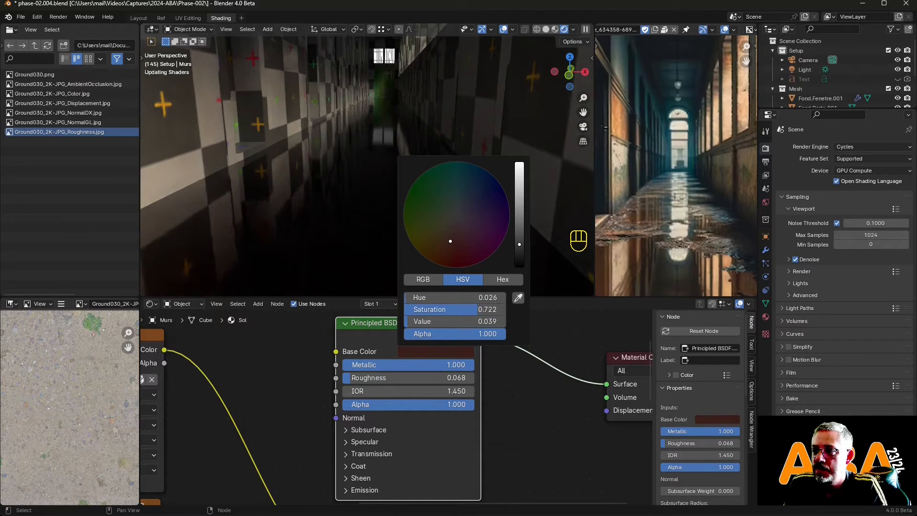
pyautogui.moveTo(519, 246); pyautogui.dragTo(519, 202)
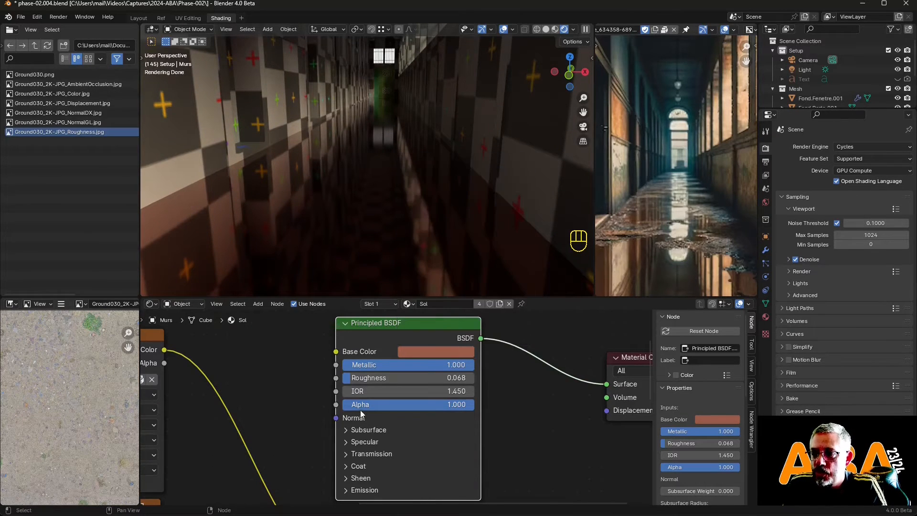
pyautogui.moveTo(357, 379); pyautogui.dragTo(358, 381)
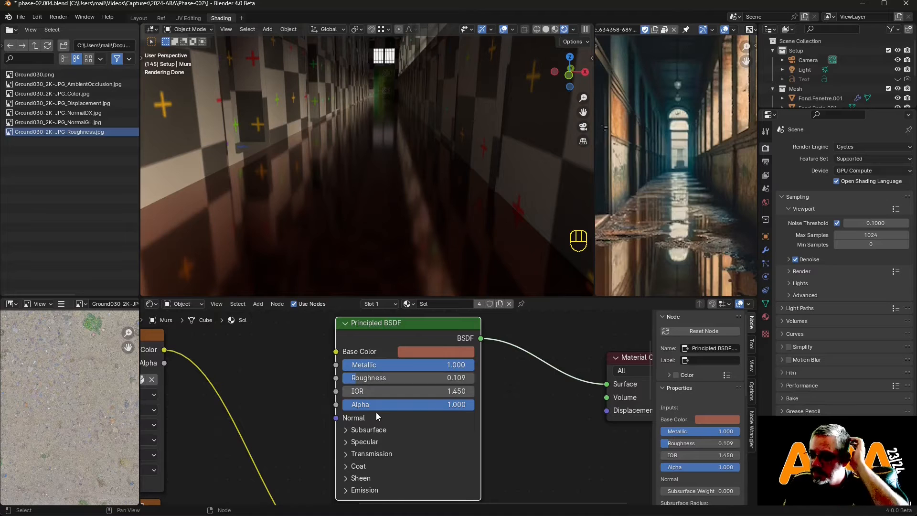
# Step: Try adjusting the specular IOR Level of the metallic Principled BSDF, and collapse its Specular settings
pyautogui.scroll(-3, 375, 436)
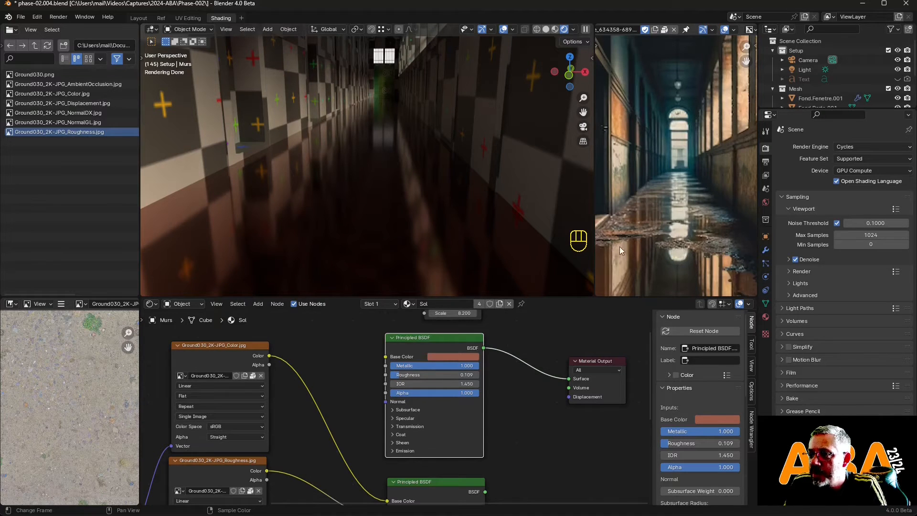
pyautogui.scroll(3, 397, 424)
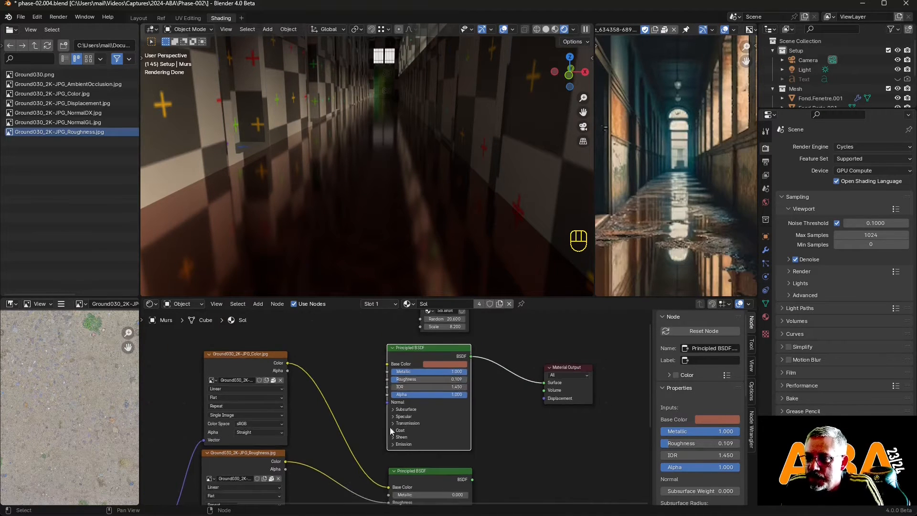
pyautogui.click(396, 427)
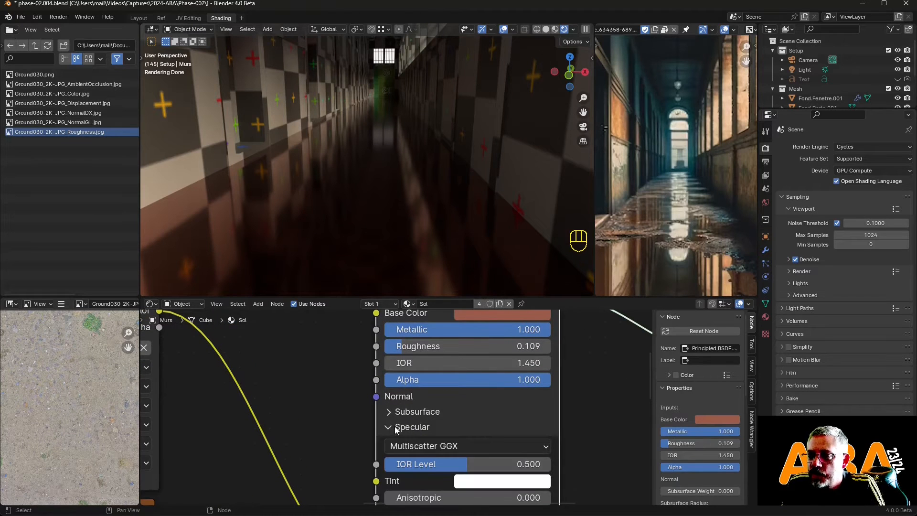
pyautogui.moveTo(464, 462)
pyautogui.mouseDown()
pyautogui.moveTo(515, 462)
pyautogui.moveTo(409, 462)
pyautogui.moveTo(478, 463)
pyautogui.moveTo(469, 464)
pyautogui.mouseUp()
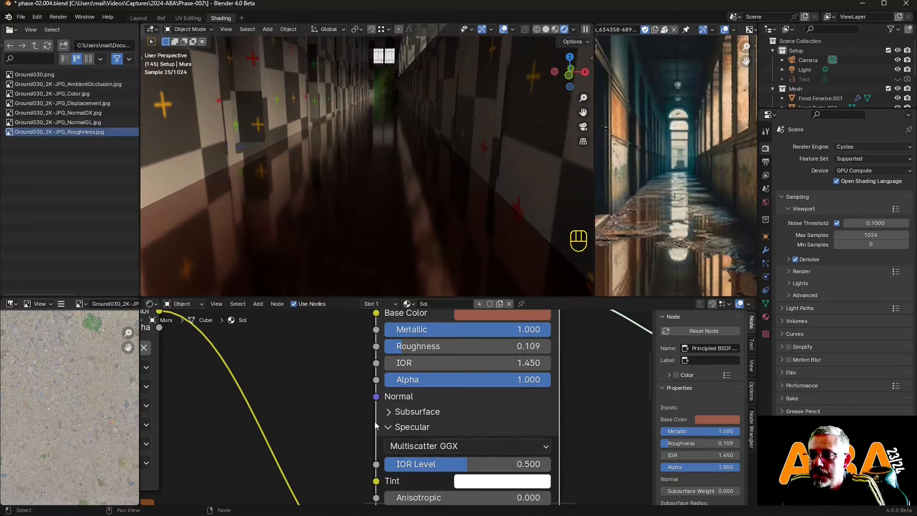
pyautogui.click(390, 427)
pyautogui.scroll(-5, 359, 420)
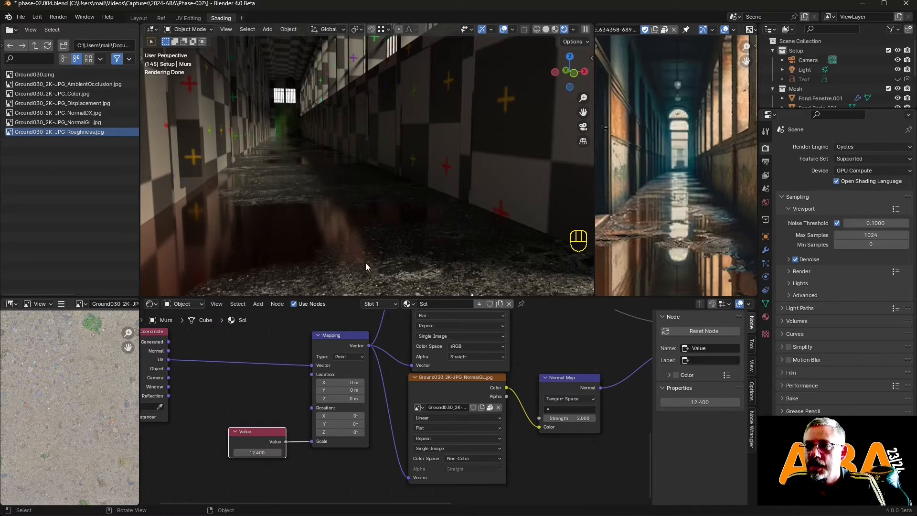
# Step: Try a Gamma node between Sol.Bruit's Result and the Mix Shader's Fac, and dissolve it
pyautogui.moveTo(309, 193); pyautogui.dragTo(322, 224, button='middle')
pyautogui.moveTo(525, 375); pyautogui.dragTo(621, 502, button='middle')
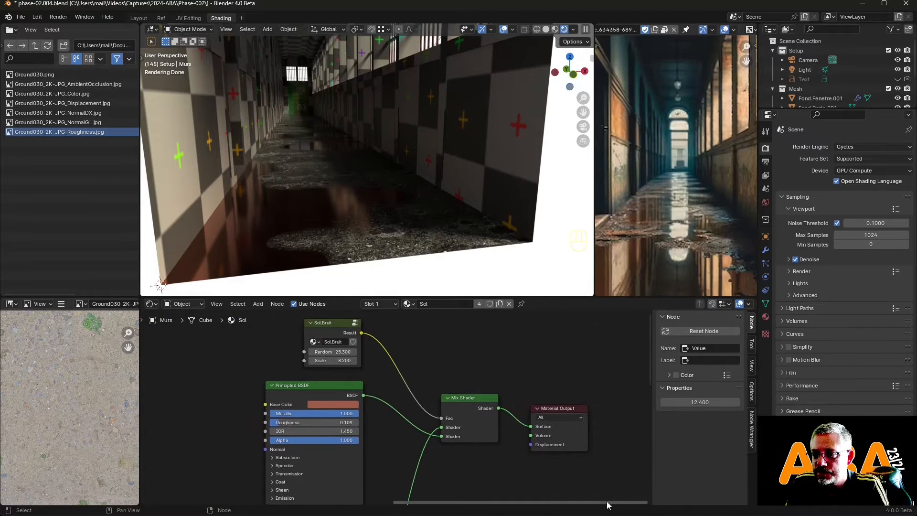
pyautogui.scroll(2, 391, 399)
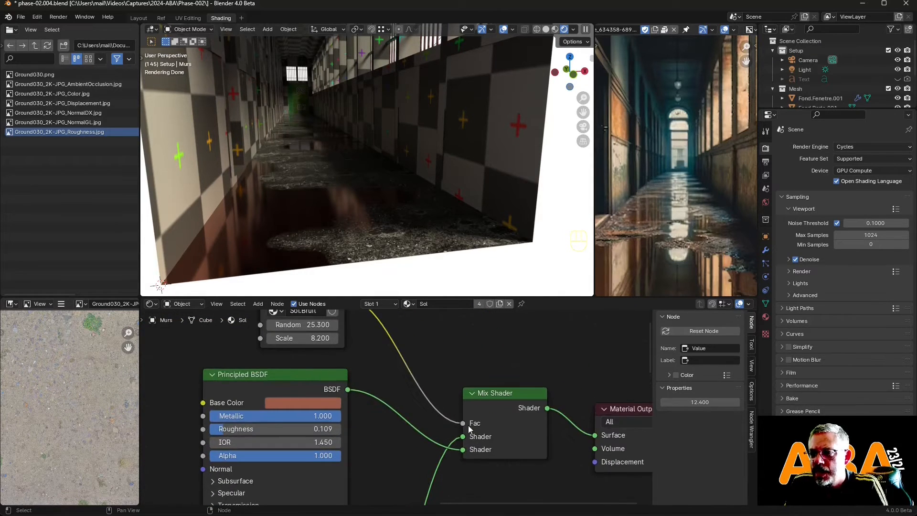
pyautogui.moveTo(440, 375); pyautogui.dragTo(413, 420, button='middle')
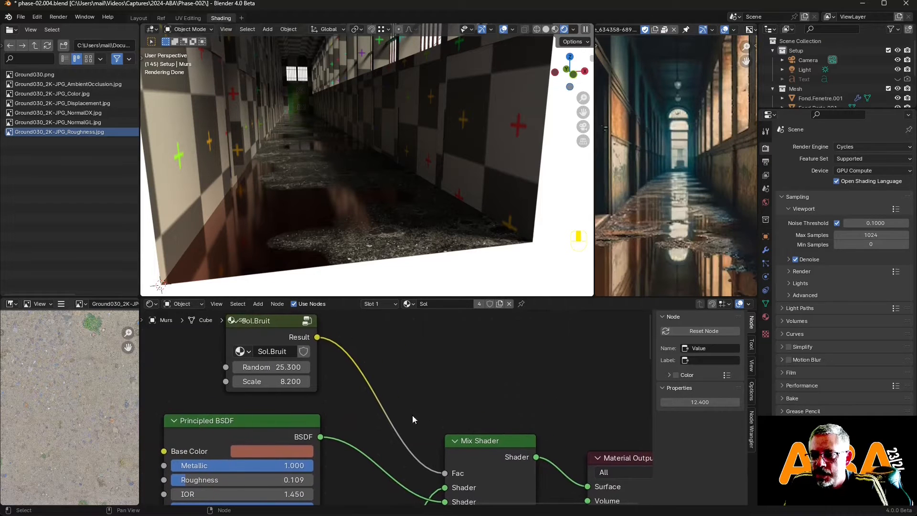
pyautogui.click(258, 304)
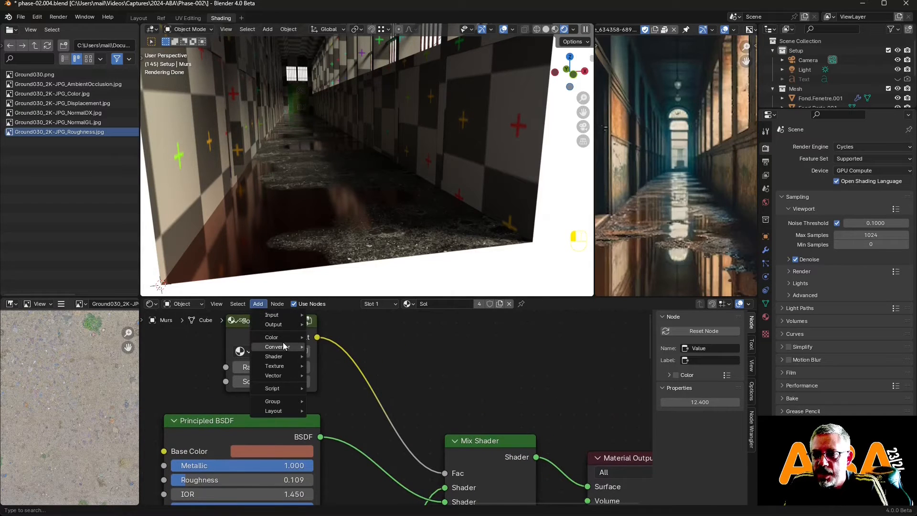
pyautogui.moveTo(282, 339)
pyautogui.click(343, 347)
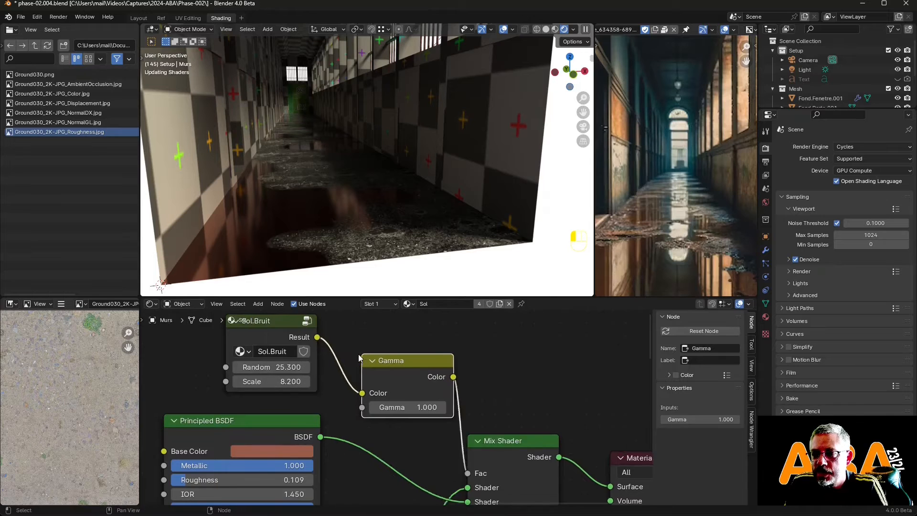
pyautogui.click(368, 358)
pyautogui.moveTo(395, 409)
pyautogui.mouseDown()
pyautogui.moveTo(446, 409)
pyautogui.moveTo(378, 407)
pyautogui.moveTo(454, 408)
pyautogui.moveTo(382, 407)
pyautogui.mouseUp()
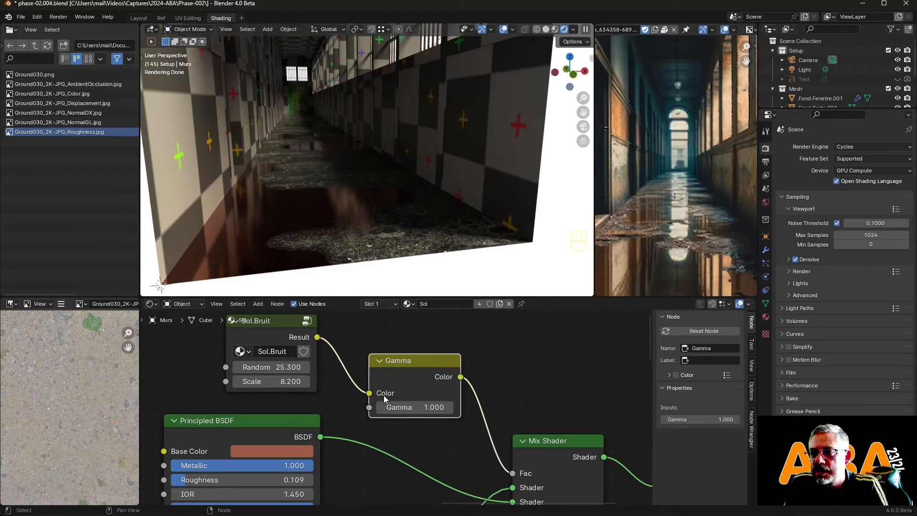
pyautogui.rightClick(408, 360)
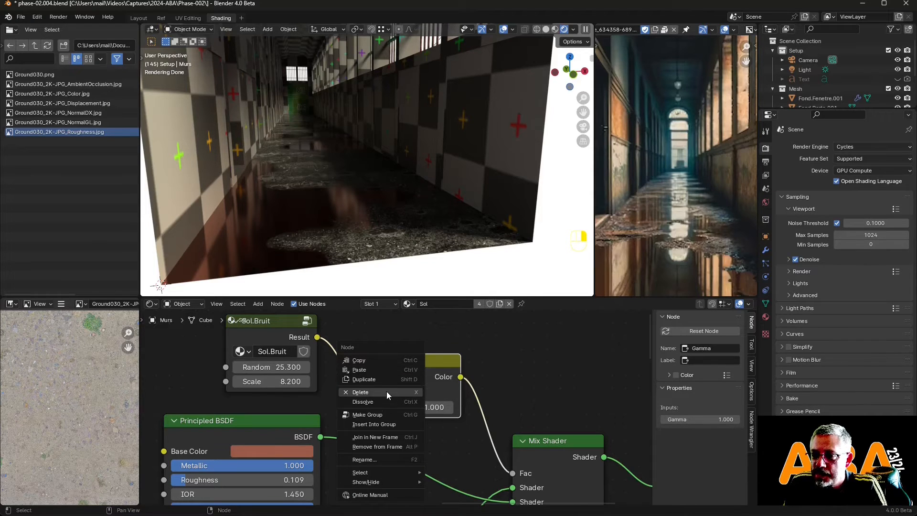
pyautogui.click(406, 402)
# Step: Add a Color Ramp converter node to the Sol material
pyautogui.click(258, 304)
pyautogui.moveTo(285, 367)
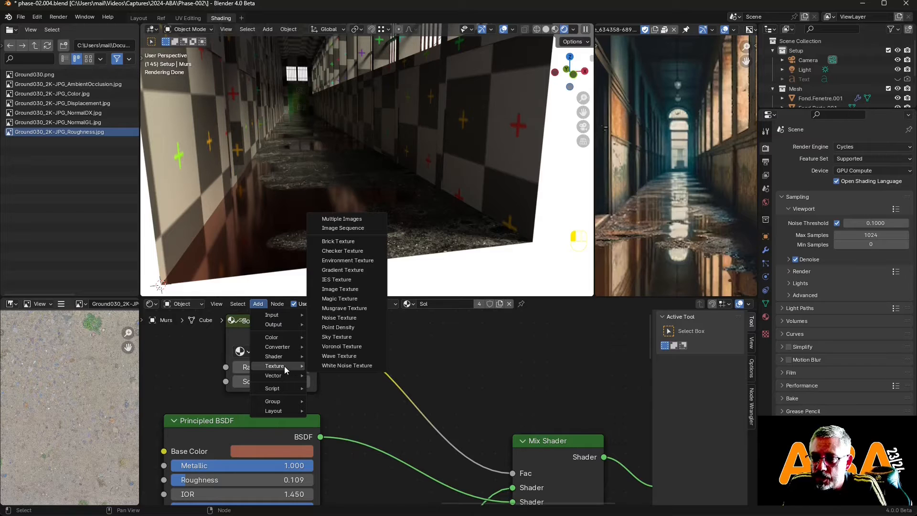
pyautogui.moveTo(284, 348)
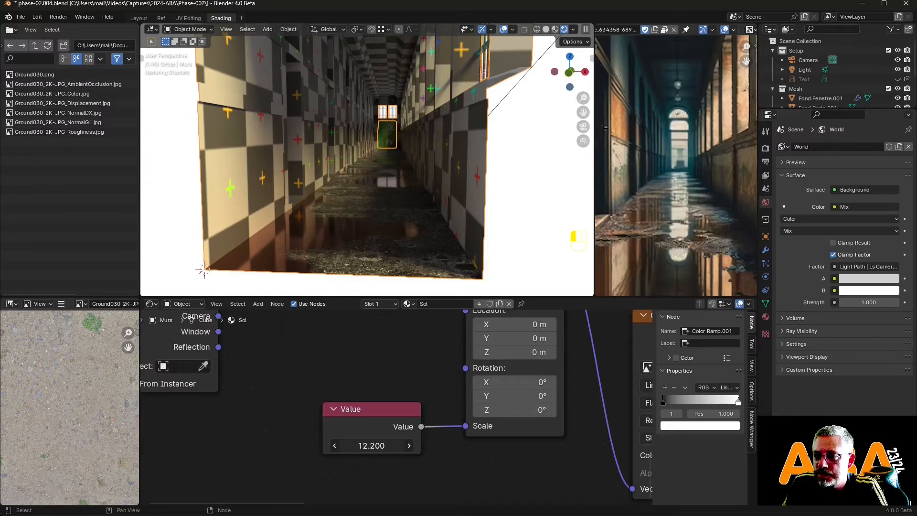
# Step: Try floor texture scales of 30.8, 50 and 30 in the Value node that drives the Mapping scale
pyautogui.moveTo(371, 445); pyautogui.dragTo(570, 445)
pyautogui.scroll(3, 361, 277)
pyautogui.keyDown('shift'); pyautogui.moveTo(363, 268); pyautogui.dragTo(384, 189, button='middle'); pyautogui.keyUp('shift')
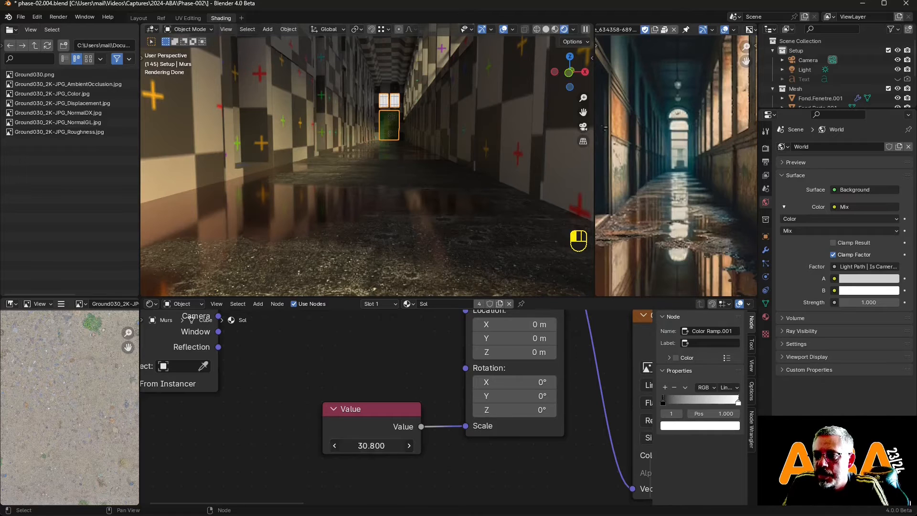
pyautogui.click(368, 445)
pyautogui.write('50')
pyautogui.press('Return')
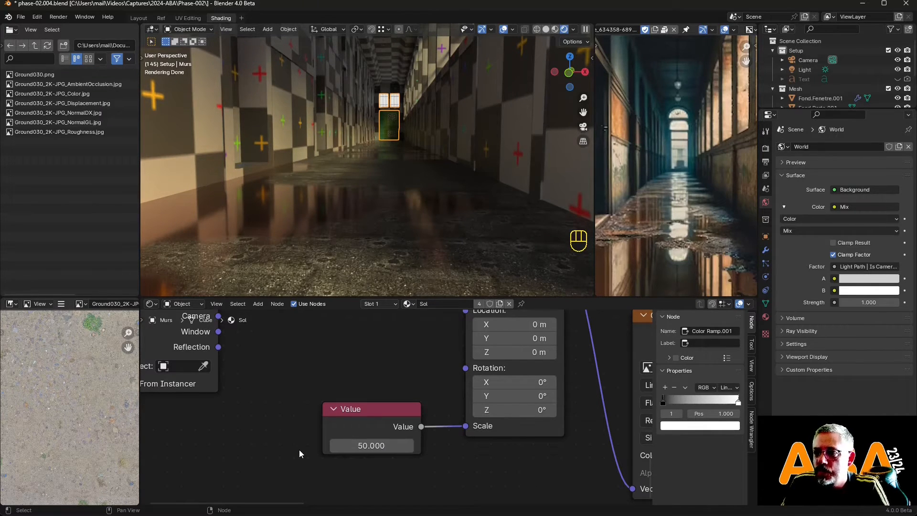
pyautogui.click(399, 443)
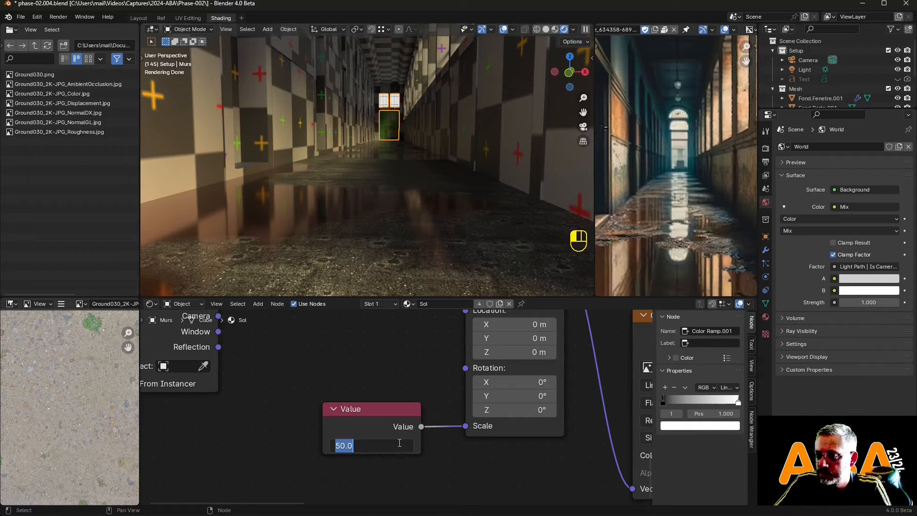
pyautogui.write('30')
pyautogui.press('Return')
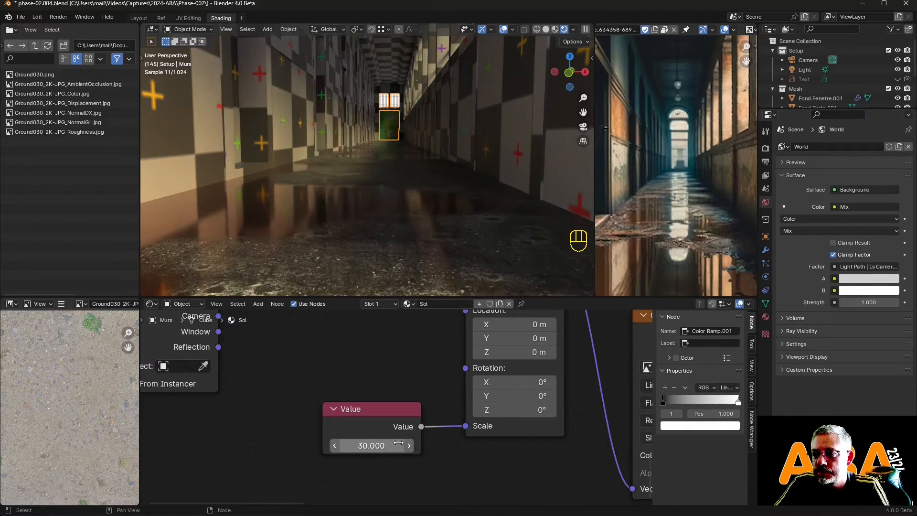
# Step: Set the Value node driving the Mapping scale to 20
pyautogui.click(392, 447)
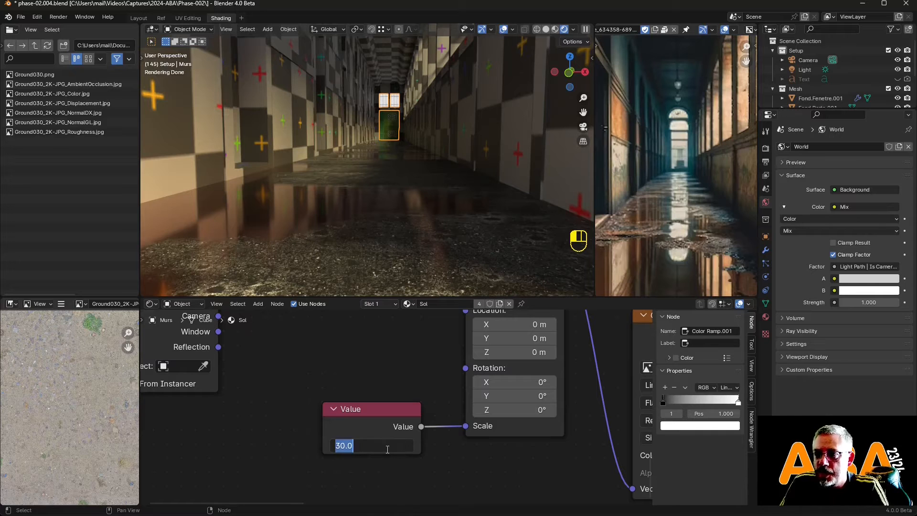
pyautogui.write('20')
pyautogui.press('Return')
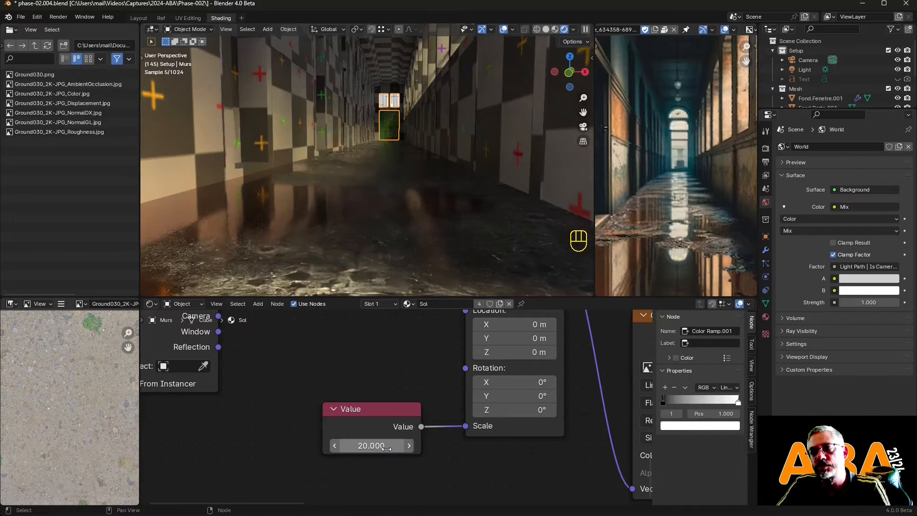
# Step: Shift the floor texture to 2 m on the Mapping node's X location
pyautogui.scroll(-3, 468, 397)
pyautogui.moveTo(412, 383); pyautogui.dragTo(403, 422, button='middle')
pyautogui.moveTo(495, 381)
pyautogui.mouseDown()
pyautogui.moveTo(536, 381)
pyautogui.moveTo(508, 381)
pyautogui.mouseUp()
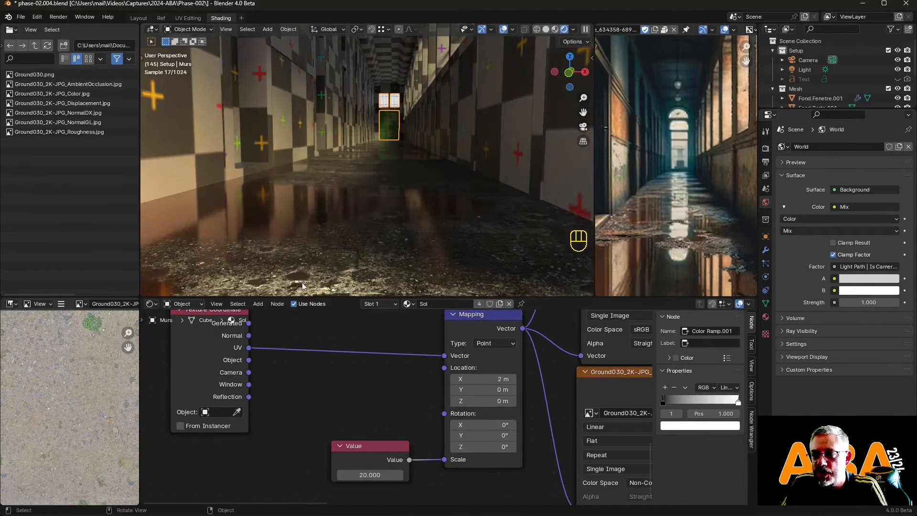
# Step: Set the Value node driving the Mapping scale to 8 and shift the floor texture along the Mapping's Y location
pyautogui.moveTo(388, 219); pyautogui.dragTo(395, 253, button='middle')
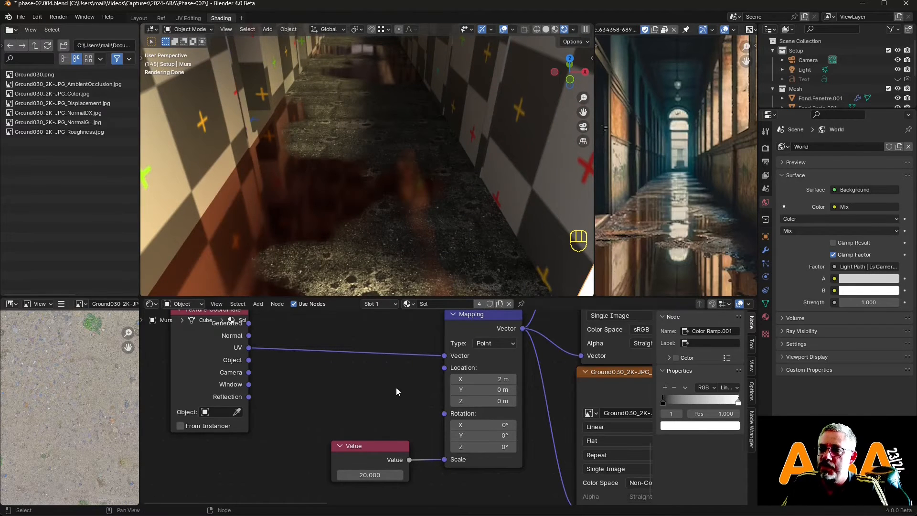
pyautogui.click(370, 475)
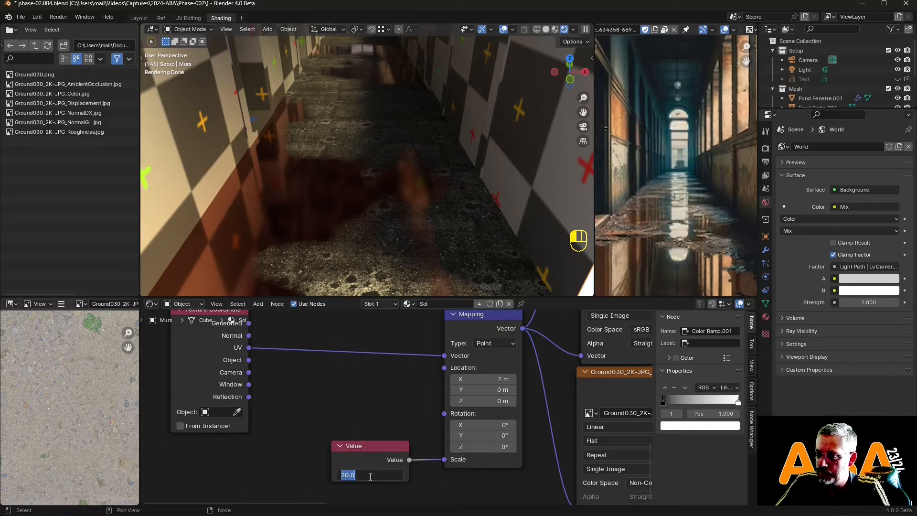
pyautogui.write('8')
pyautogui.press('Return')
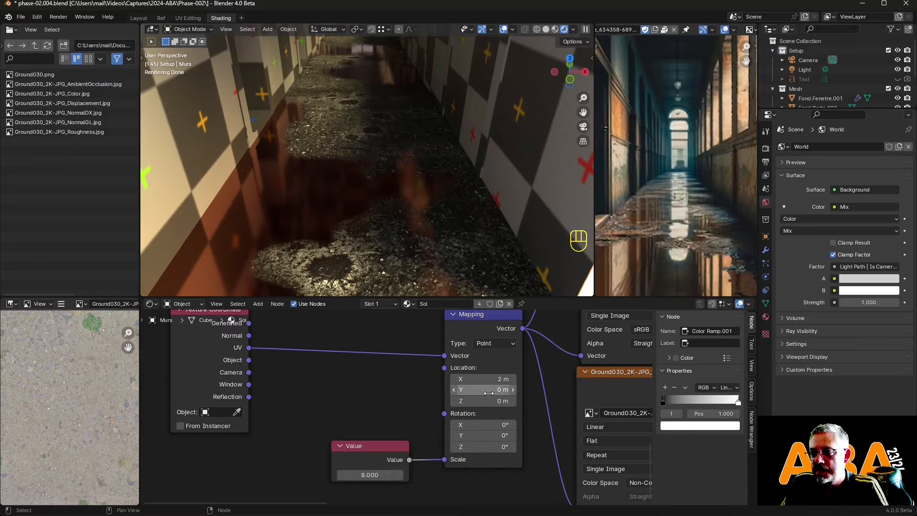
pyautogui.moveTo(489, 393); pyautogui.dragTo(512, 393)
pyautogui.moveTo(381, 247); pyautogui.dragTo(361, 144, button='middle')
pyautogui.scroll(-3, 362, 144)
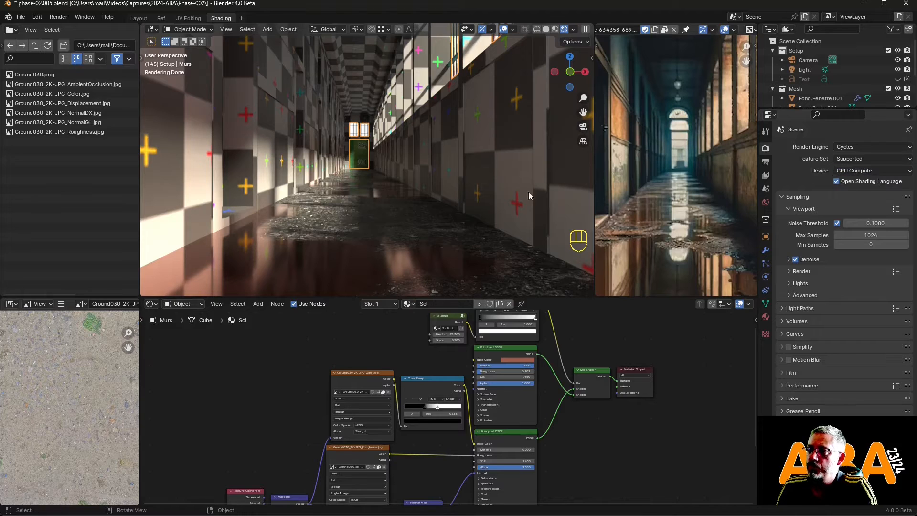
# Step: Check the Cycles render devices in the System preferences
pyautogui.click(39, 20)
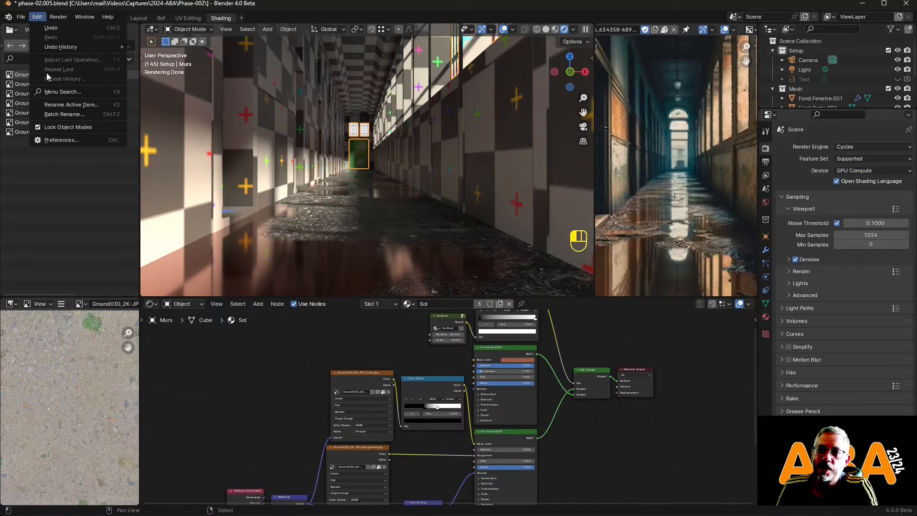
pyautogui.click(68, 138)
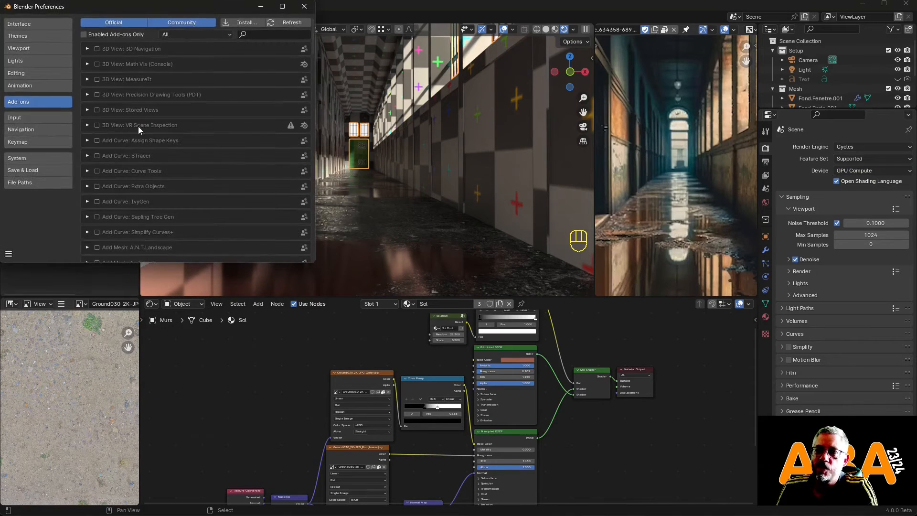
pyautogui.click(25, 158)
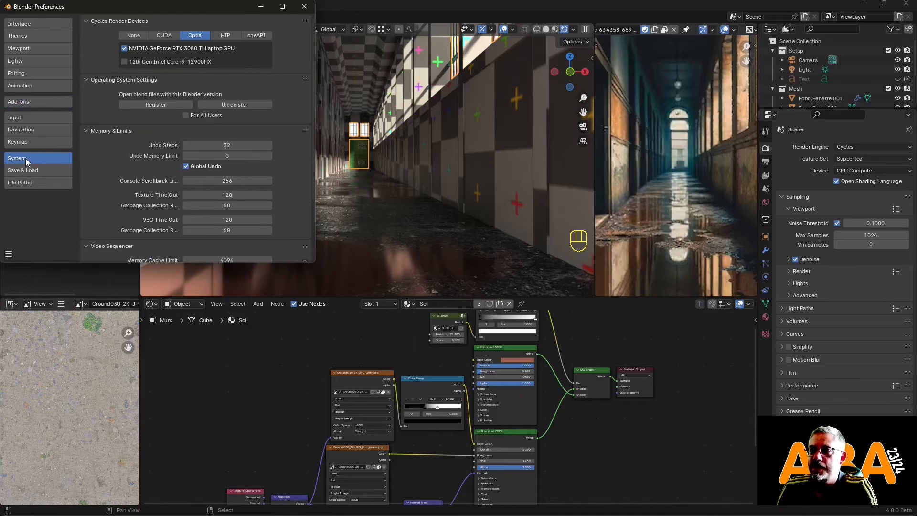
pyautogui.click(300, 8)
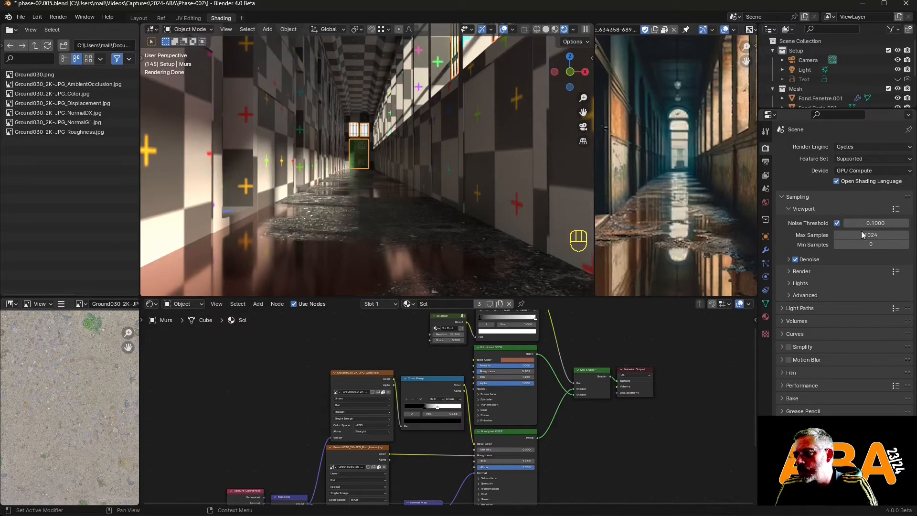
# Step: Compare the corridor's viewport render with denoising turned off and back on
pyautogui.click(796, 258)
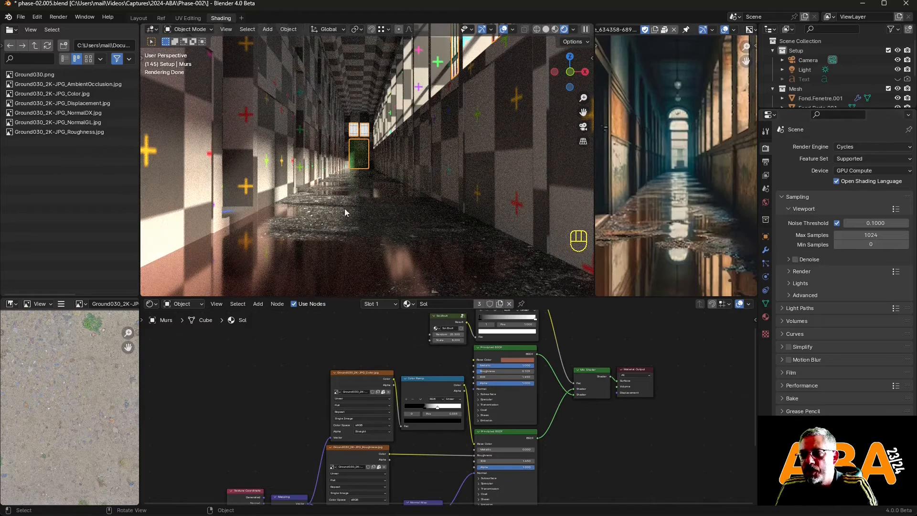
pyautogui.click(796, 260)
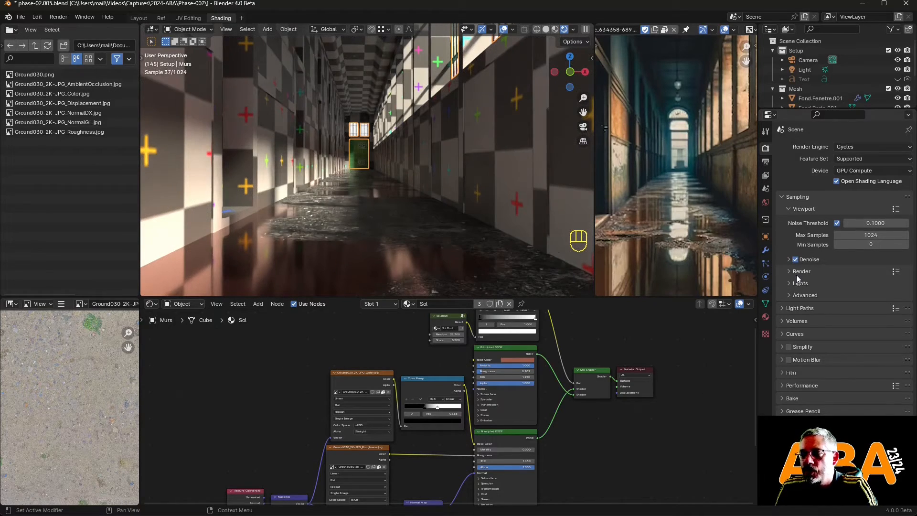
# Step: Examine the floor's relief from a low angle and along the corridor, together with its roughness and normal map nodes
pyautogui.moveTo(362, 182)
pyautogui.mouseDown(button='middle')
pyautogui.moveTo(377, 187)
pyautogui.moveTo(373, 171)
pyautogui.mouseUp(button='middle')
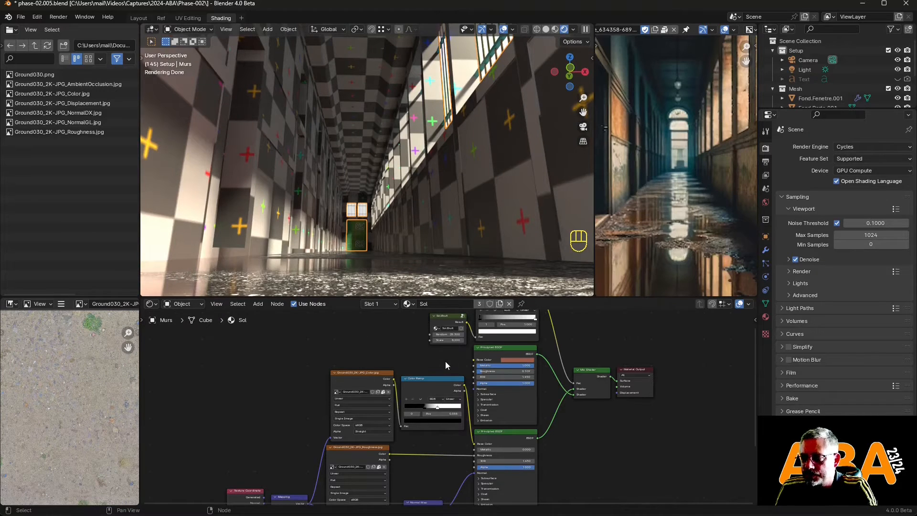
pyautogui.moveTo(446, 428); pyautogui.dragTo(446, 348, button='middle')
pyautogui.scroll(4, 400, 420)
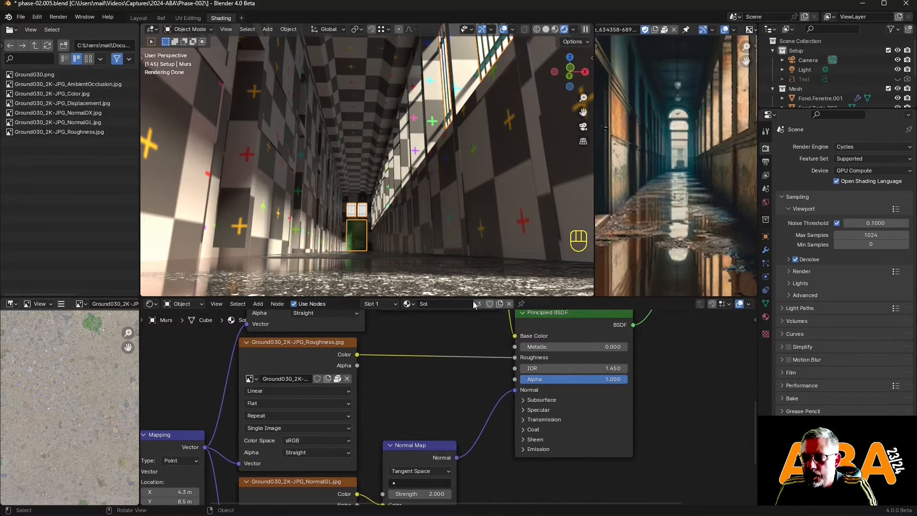
pyautogui.keyDown('shift'); pyautogui.moveTo(409, 251); pyautogui.dragTo(399, 219, button='middle'); pyautogui.keyUp('shift')
pyautogui.scroll(-3, 395, 222)
pyautogui.scroll(3, 396, 222)
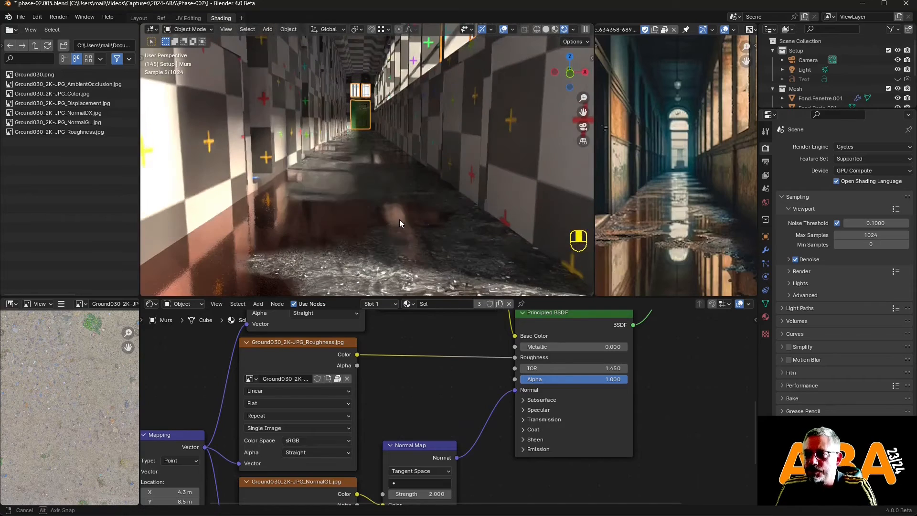
pyautogui.scroll(-3, 413, 248)
pyautogui.scroll(2, 415, 249)
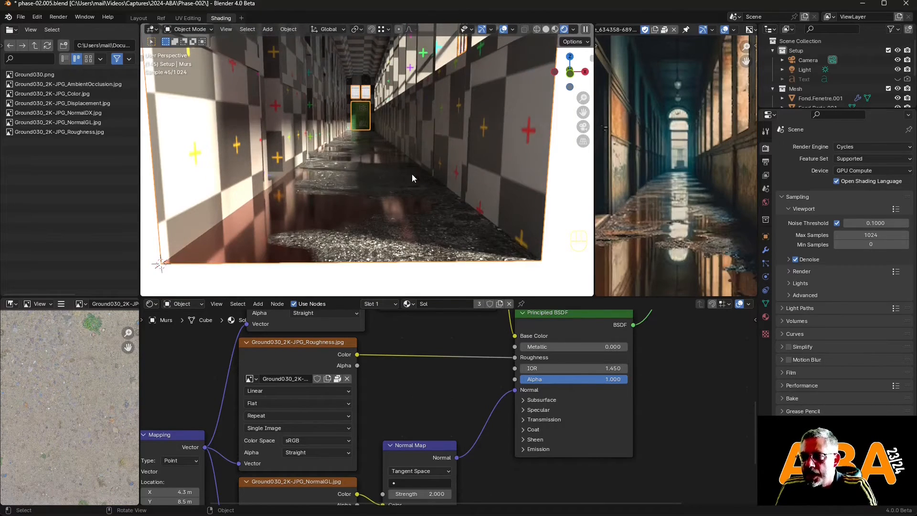
# Step: Add a Displacement vector node to the Sol material and place it below the Mix Shader
pyautogui.moveTo(684, 340); pyautogui.dragTo(530, 509, button='middle')
pyautogui.click(258, 304)
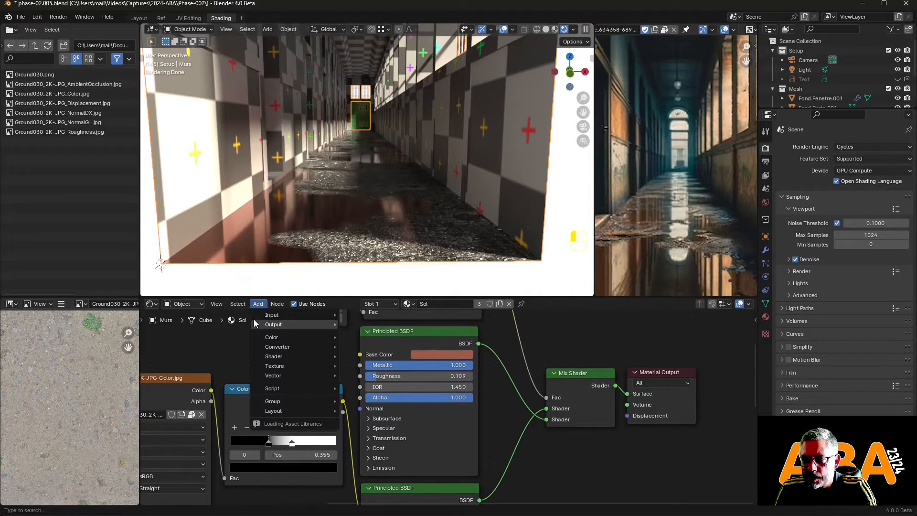
pyautogui.moveTo(283, 362)
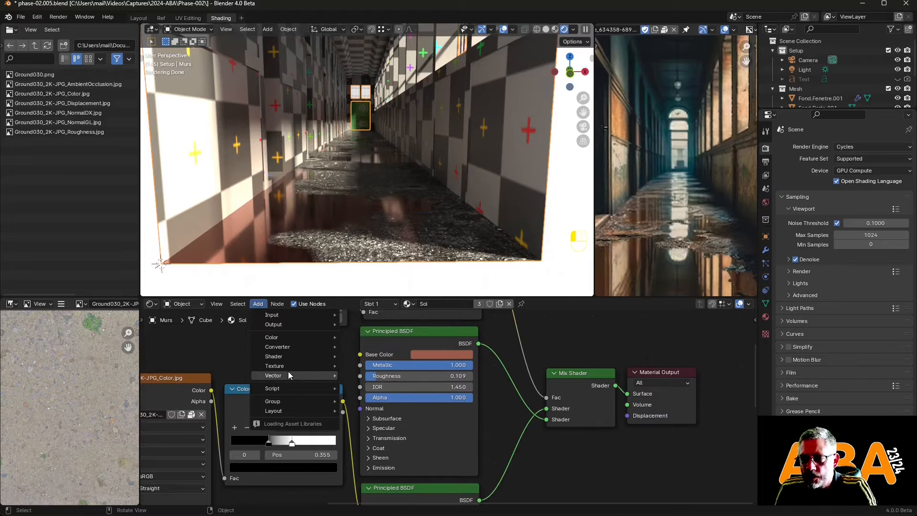
pyautogui.click(371, 384)
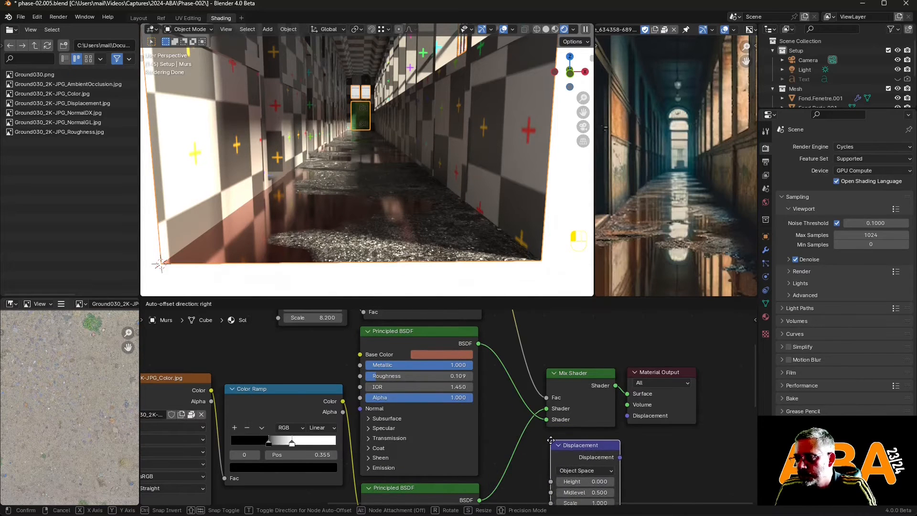
pyautogui.click(546, 427)
pyautogui.scroll(-2, 546, 427)
pyautogui.moveTo(556, 438); pyautogui.dragTo(586, 439)
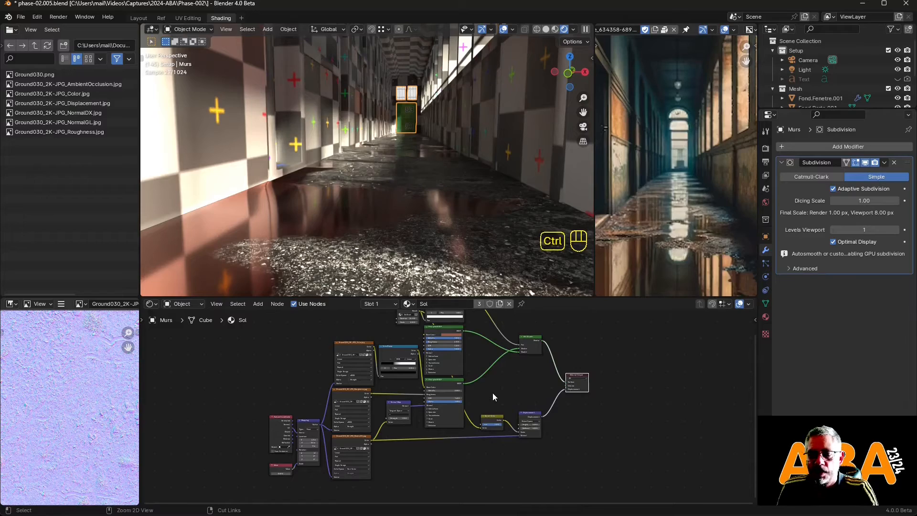
# Step: Review the full Sol node network, including how Invert Color and the NormalGL texture feed the Displacement node
pyautogui.hotkey('ctrl', 'space')
pyautogui.scroll(3, 493, 390)
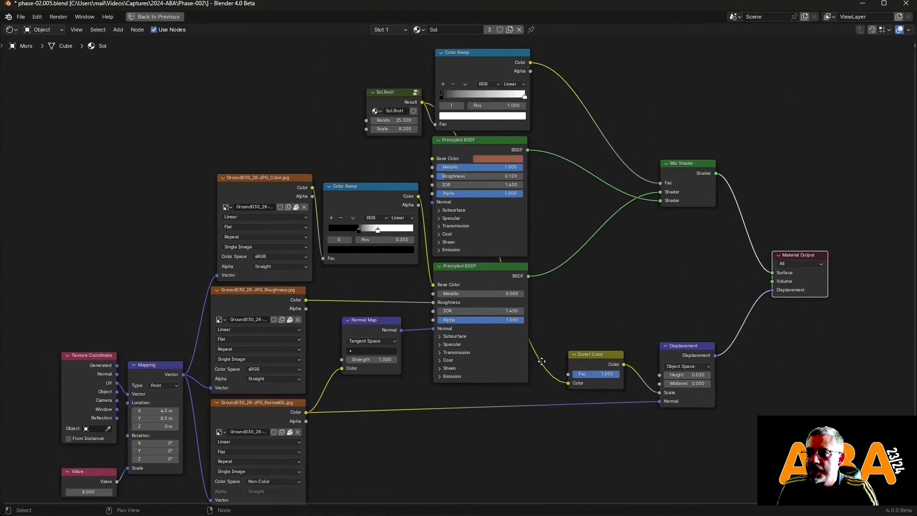
pyautogui.moveTo(554, 355); pyautogui.dragTo(551, 341, button='middle')
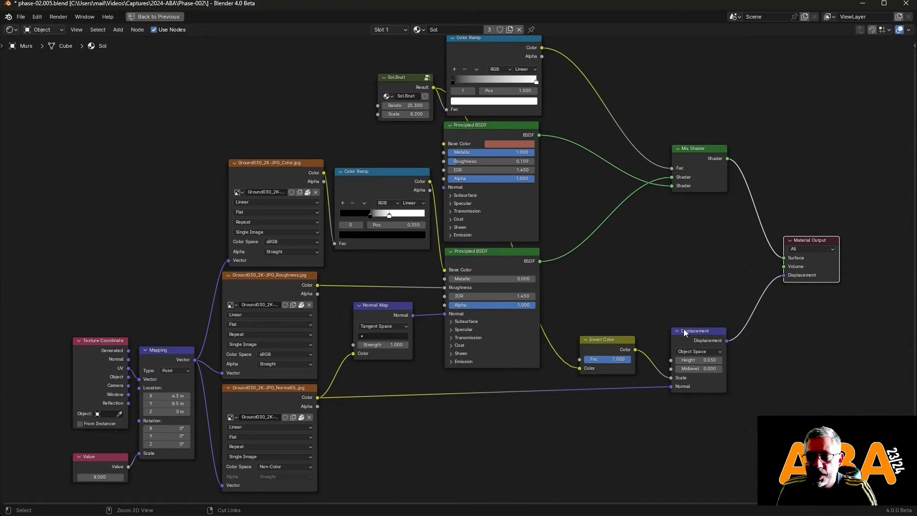
pyautogui.hotkey('ctrl', 'space')
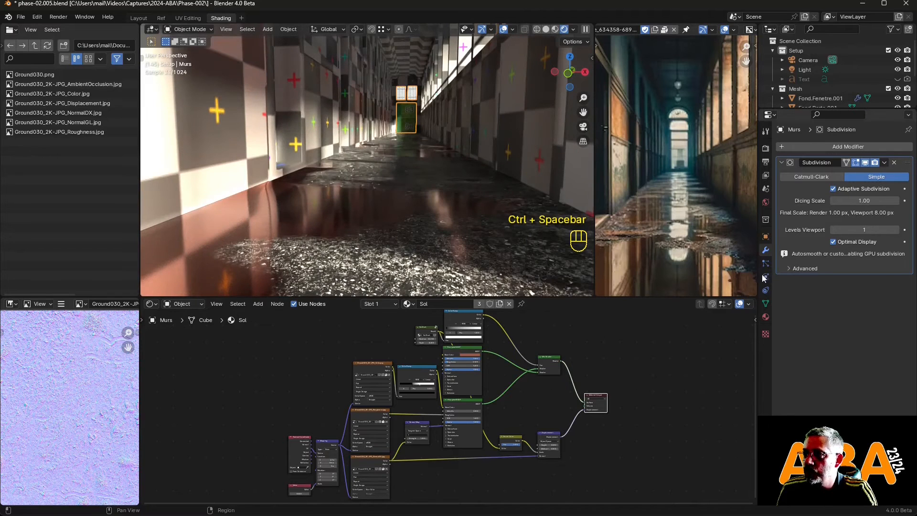
# Step: Check Sol's surface displacement method, the Cycles feature set and the adaptive Subdivision modifier on Murs
pyautogui.click(766, 317)
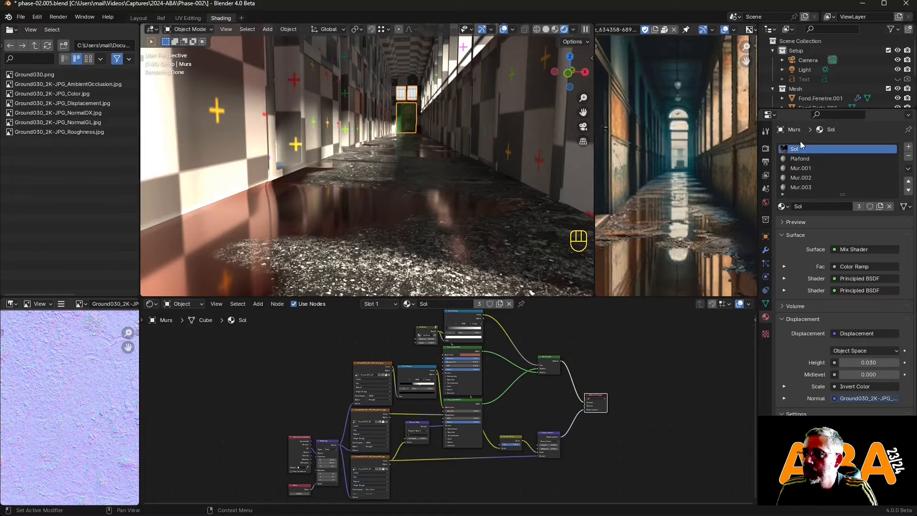
pyautogui.scroll(-4, 804, 368)
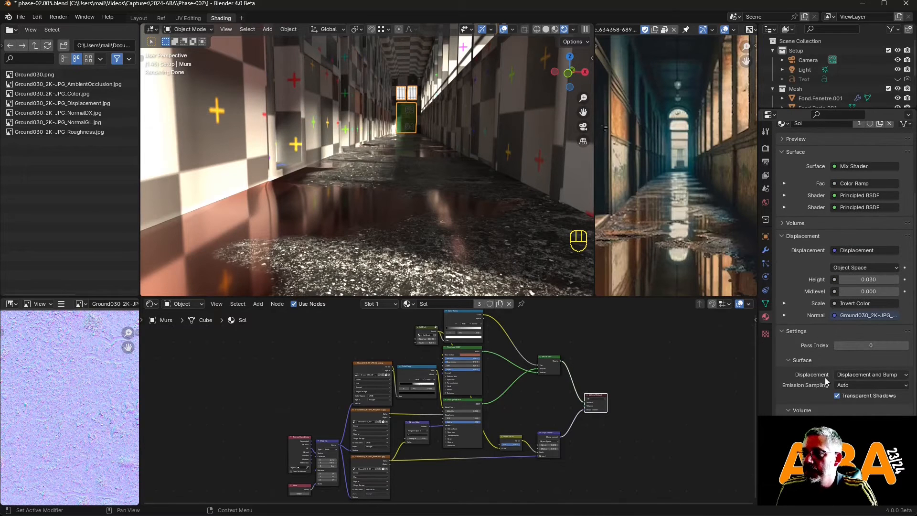
pyautogui.click(766, 149)
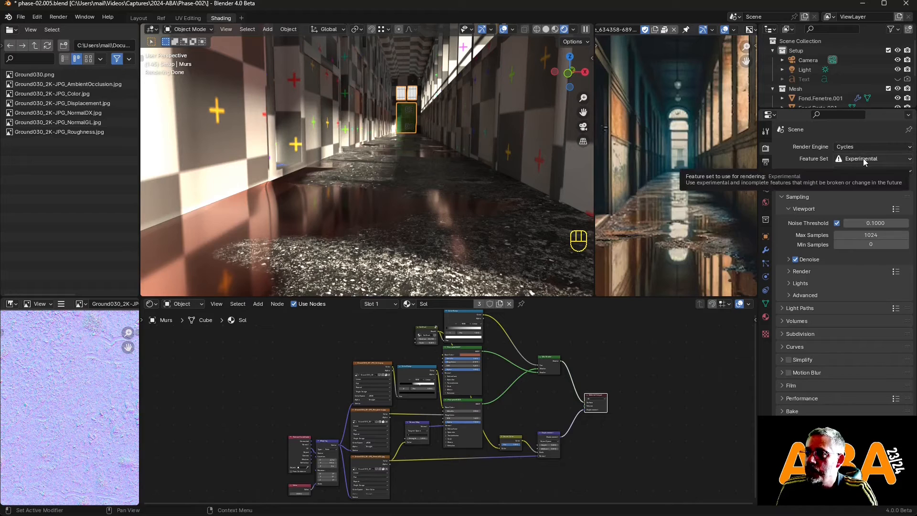
pyautogui.click(765, 250)
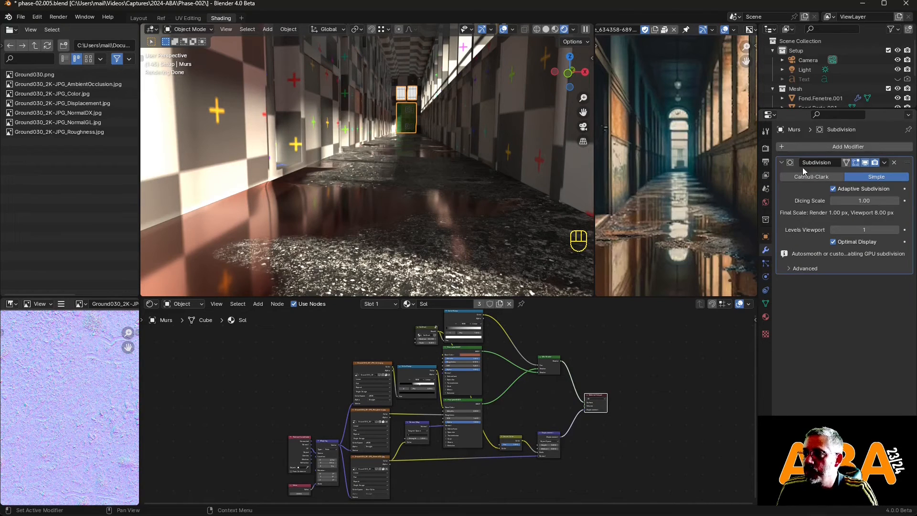
pyautogui.click(831, 179)
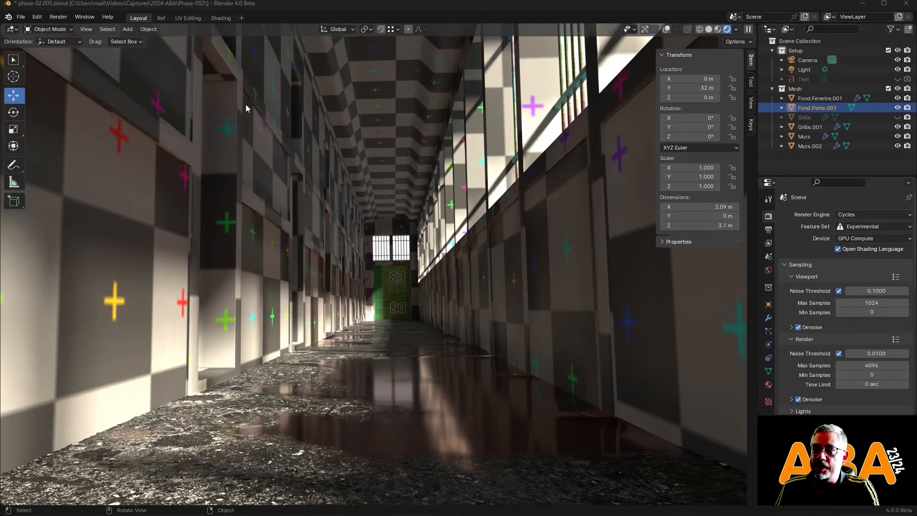
# Step: Return to the Shading workspace, select the Murs object and show its Plafond material for node editing
pyautogui.click(221, 18)
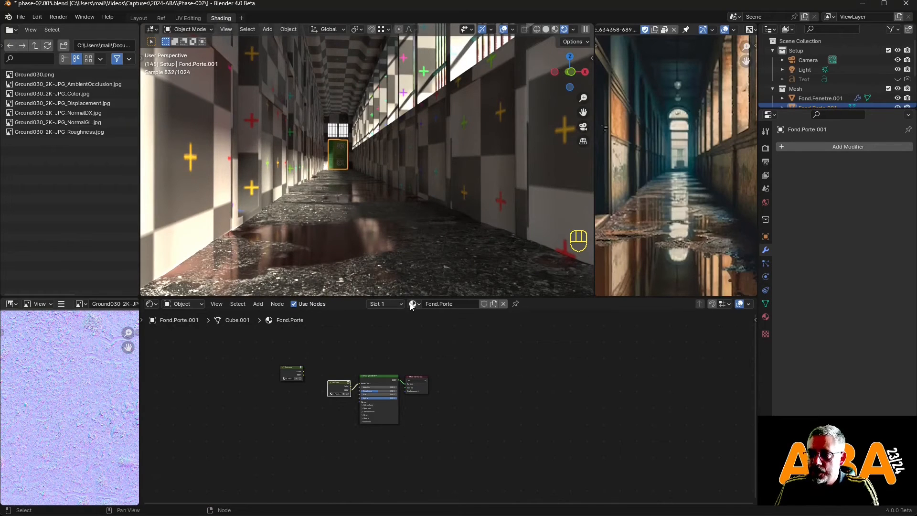
pyautogui.click(391, 302)
pyautogui.click(391, 303)
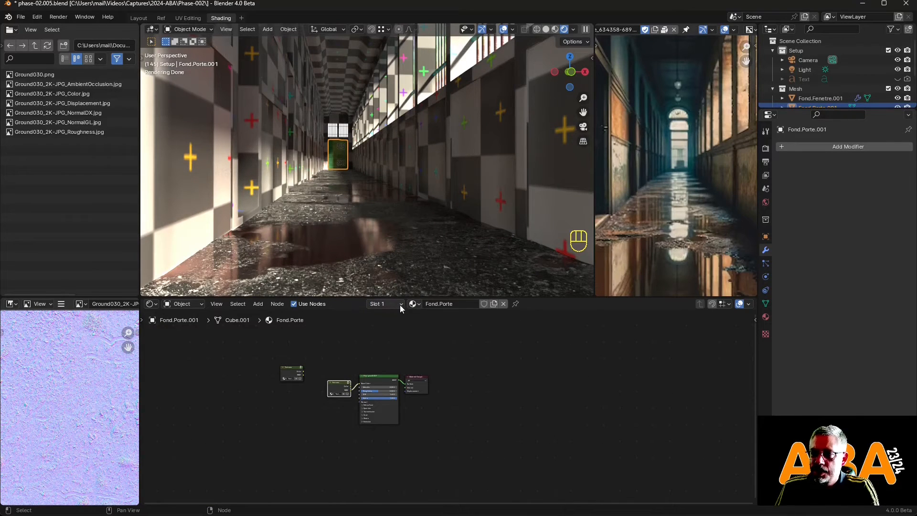
pyautogui.click(400, 305)
pyautogui.click(380, 226)
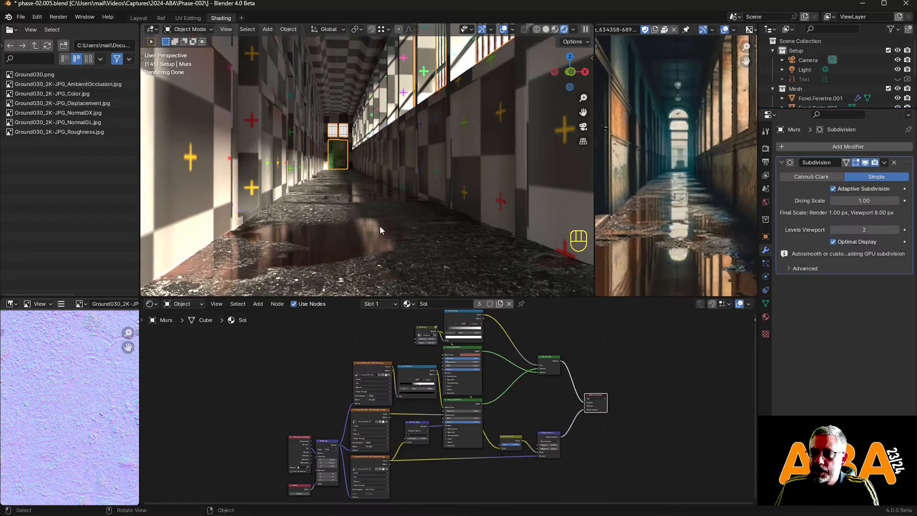
pyautogui.click(393, 304)
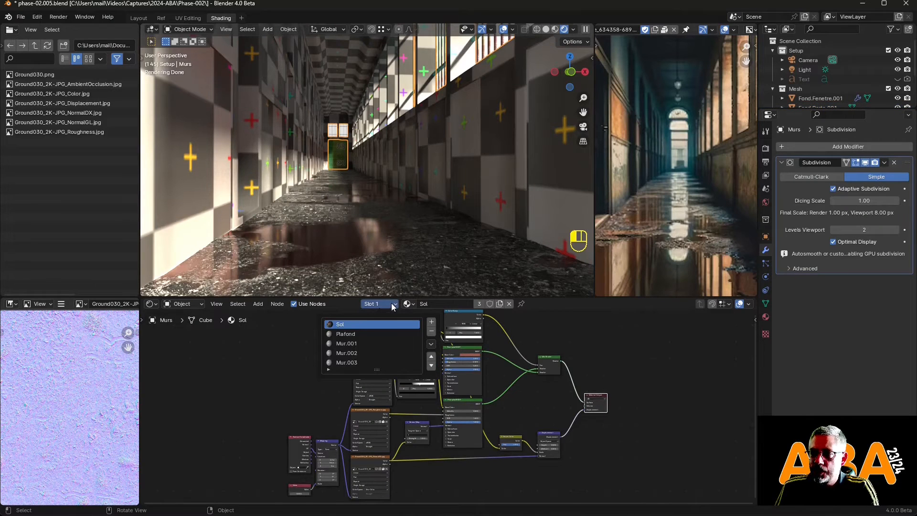
pyautogui.click(363, 332)
# Step: Delete the Textures group node that feeds the Principled BSDF's Base Color in the Plafond material
pyautogui.moveTo(453, 360); pyautogui.dragTo(485, 375, button='middle')
pyautogui.moveTo(392, 182); pyautogui.dragTo(391, 181, button='middle')
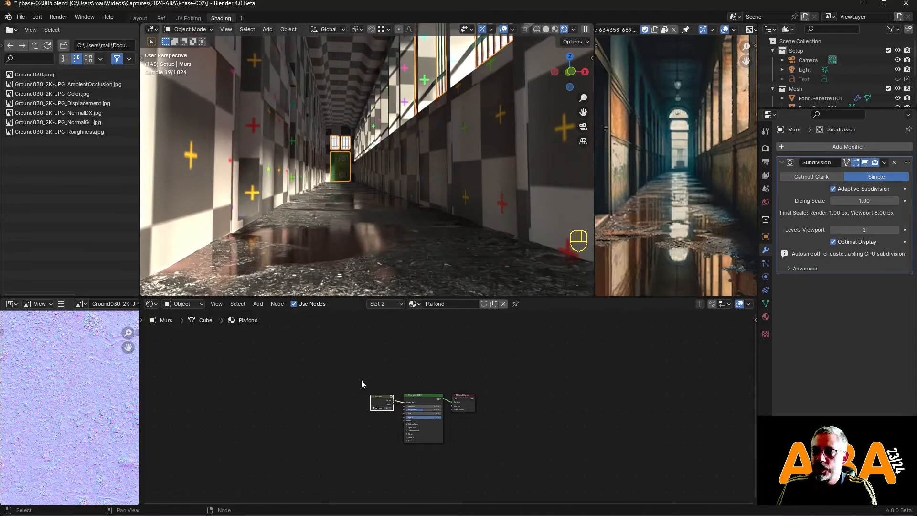
pyautogui.scroll(5, 372, 406)
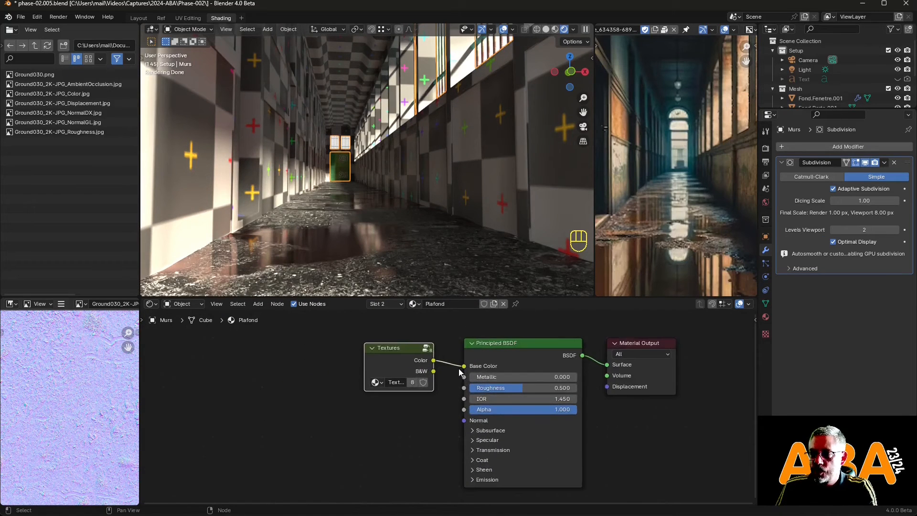
pyautogui.press('x')
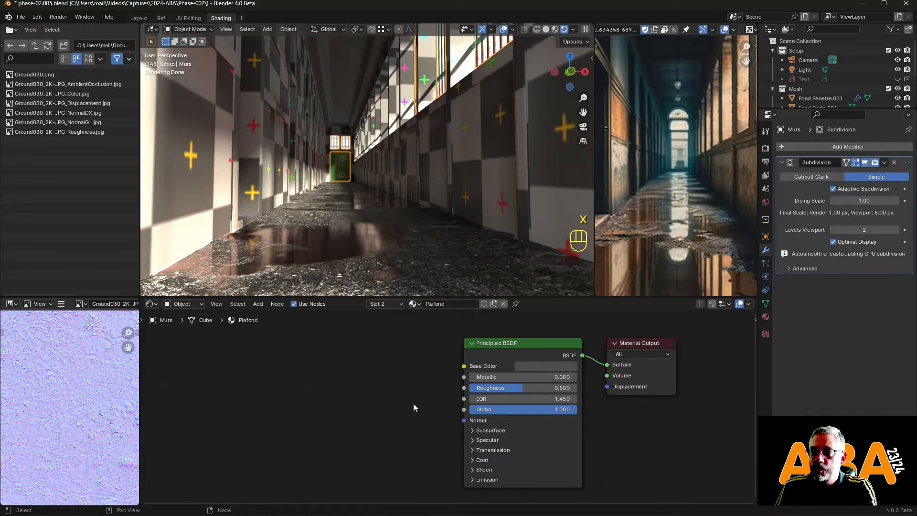
pyautogui.click(259, 305)
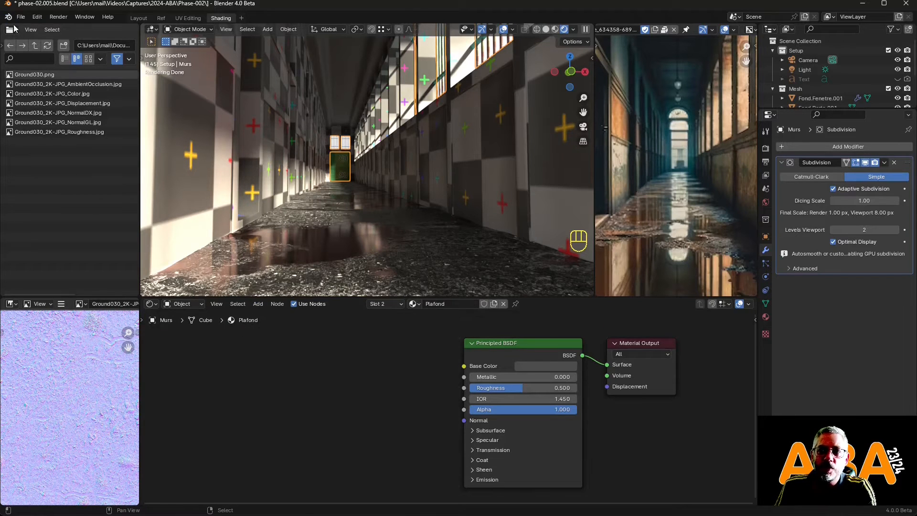
# Step: Leave the Ground030 texture folder and add a Node Wrangler texture setup with Mapping and Texture Coordinate nodes to the upper Constant Color Ramp
pyautogui.click(34, 44)
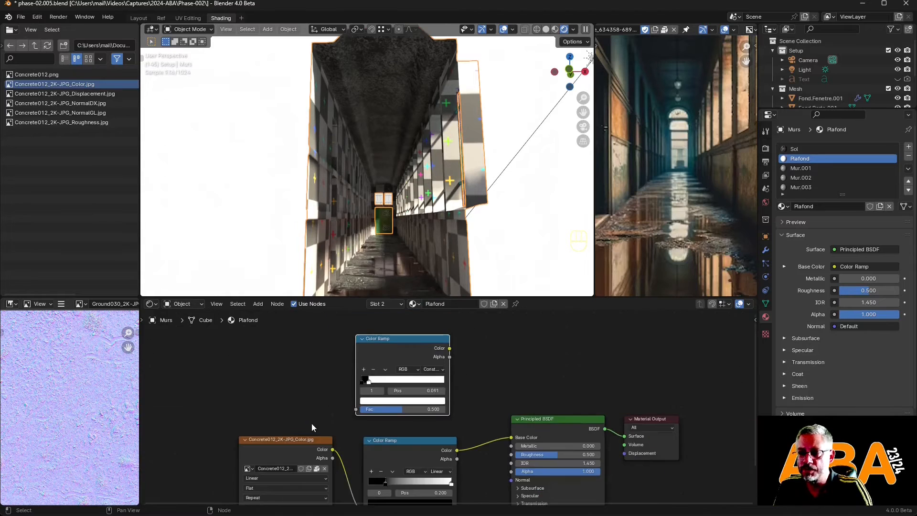
pyautogui.moveTo(312, 424); pyautogui.dragTo(360, 416, button='middle')
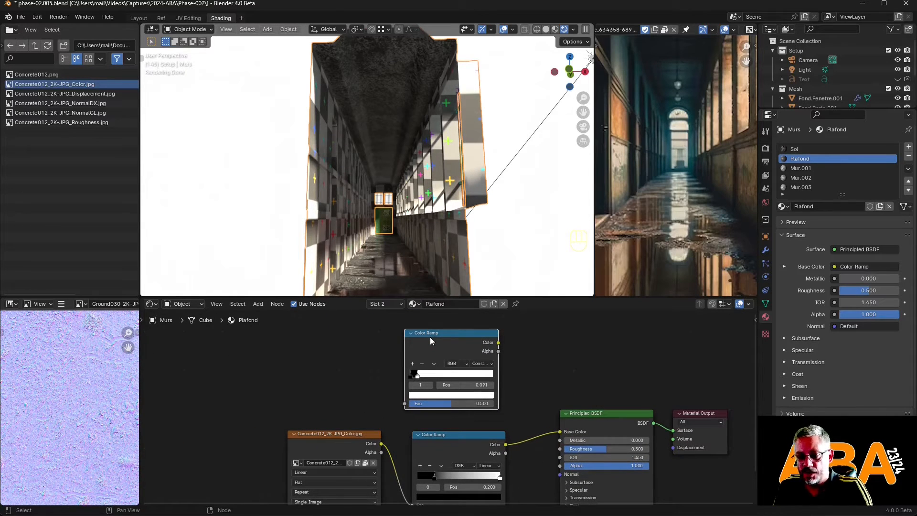
pyautogui.hotkey('ctrl', 't')
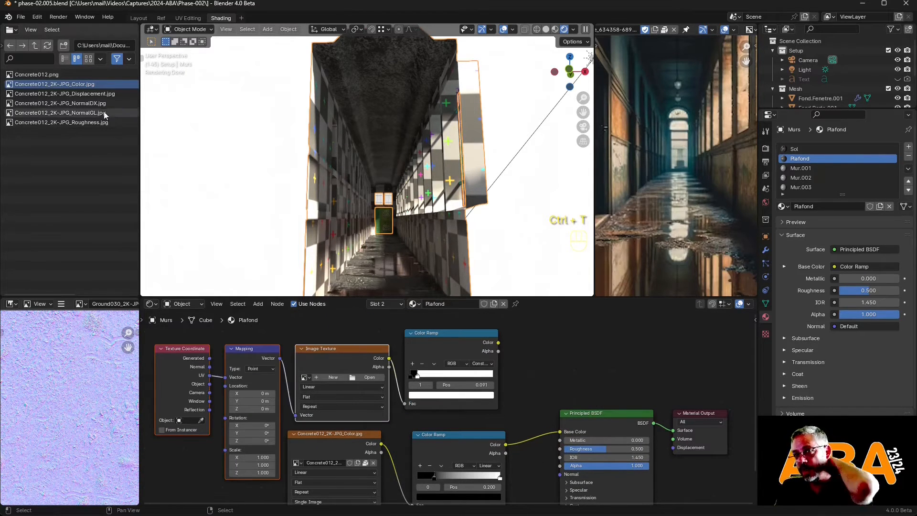
# Step: Check in the add-on preferences whether the Node Wrangler add-on is enabled
pyautogui.click(37, 17)
pyautogui.click(61, 140)
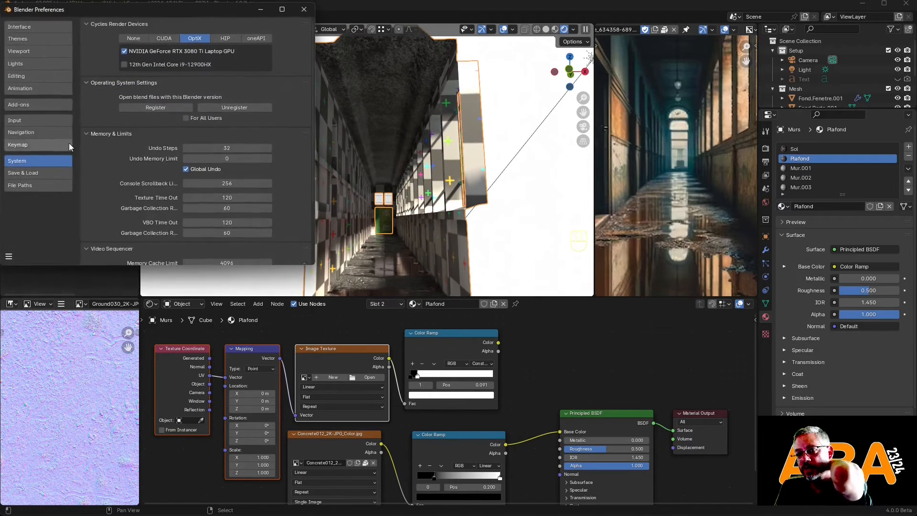
pyautogui.click(44, 105)
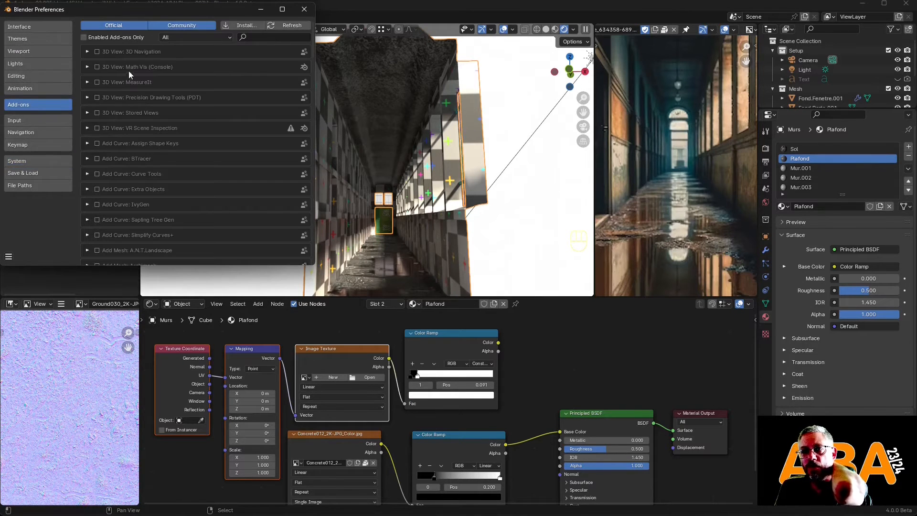
pyautogui.click(275, 38)
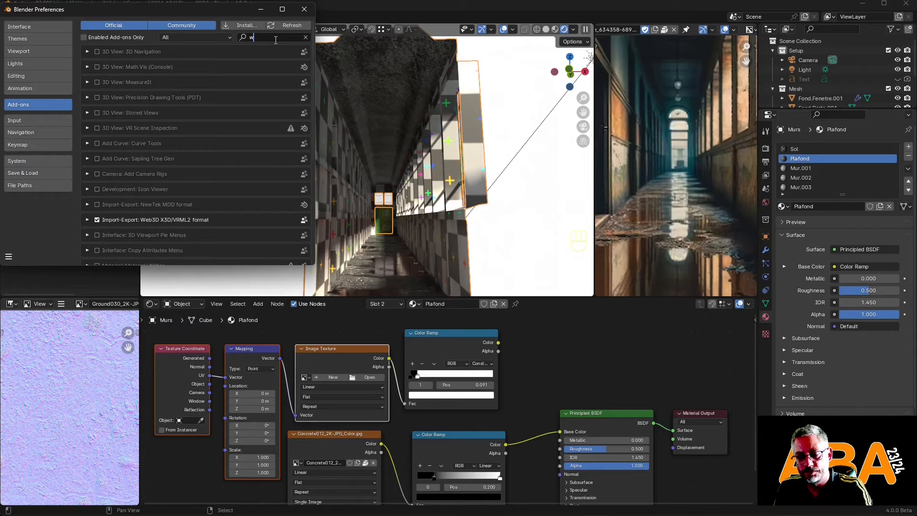
pyautogui.write('wr')
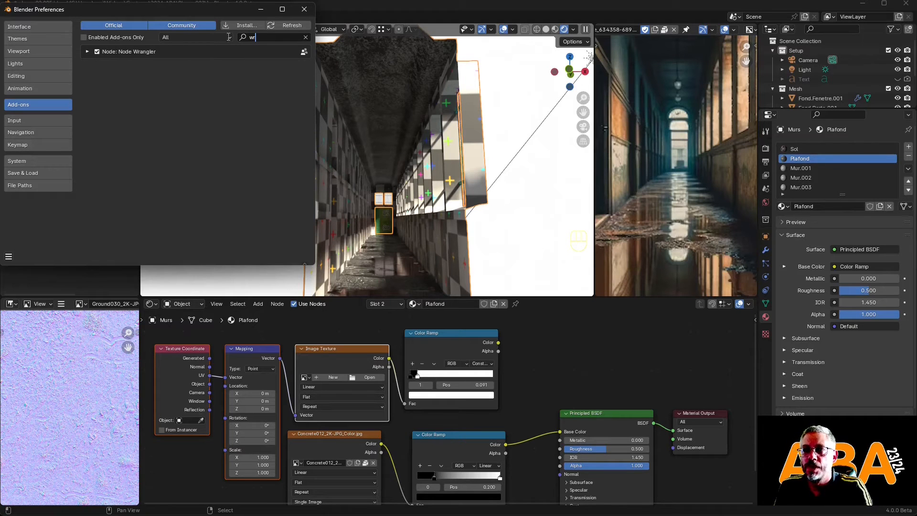
pyautogui.click(305, 9)
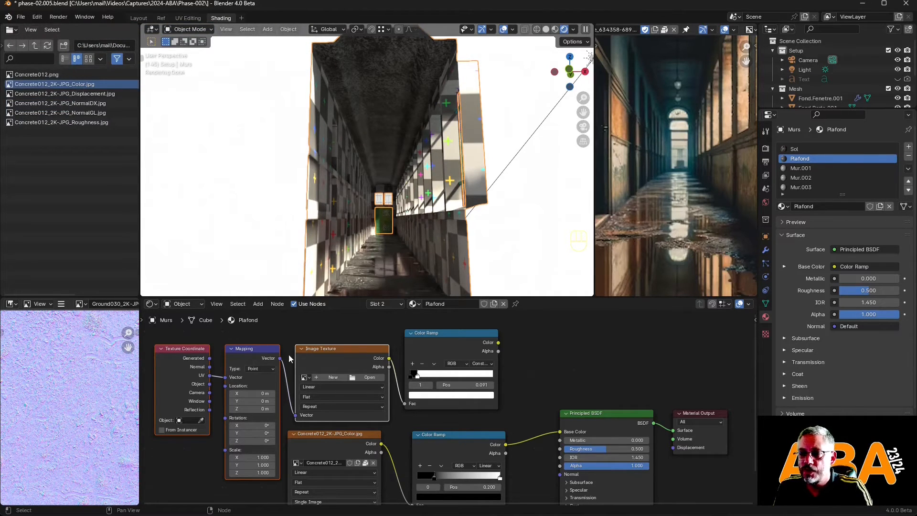
# Step: Delete the empty Image Texture node and connect the upper Color Ramp's Color output to the Principled BSDF's Base Color
pyautogui.click(354, 356)
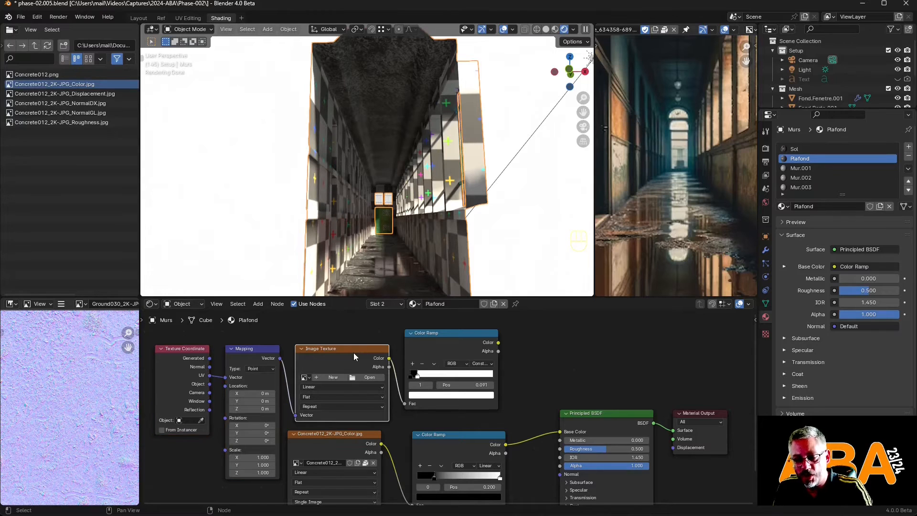
pyautogui.press('x')
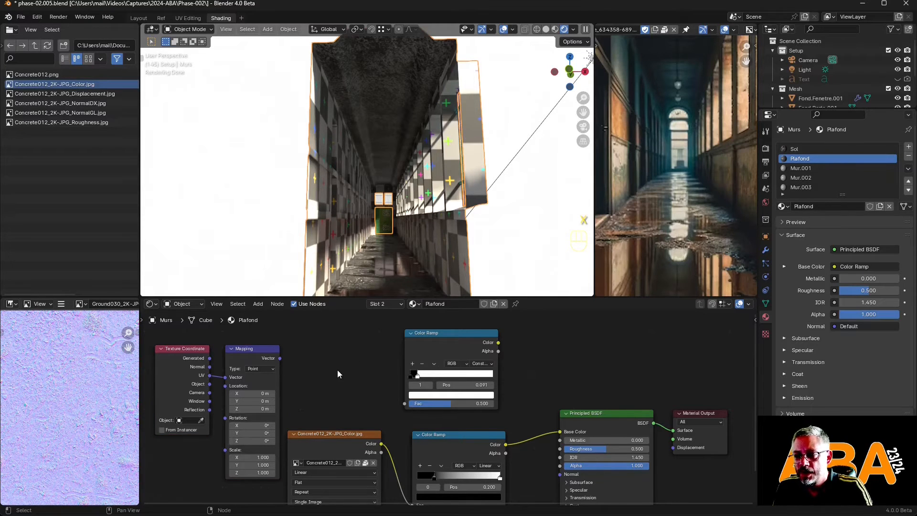
pyautogui.moveTo(338, 374); pyautogui.dragTo(344, 377, button='middle')
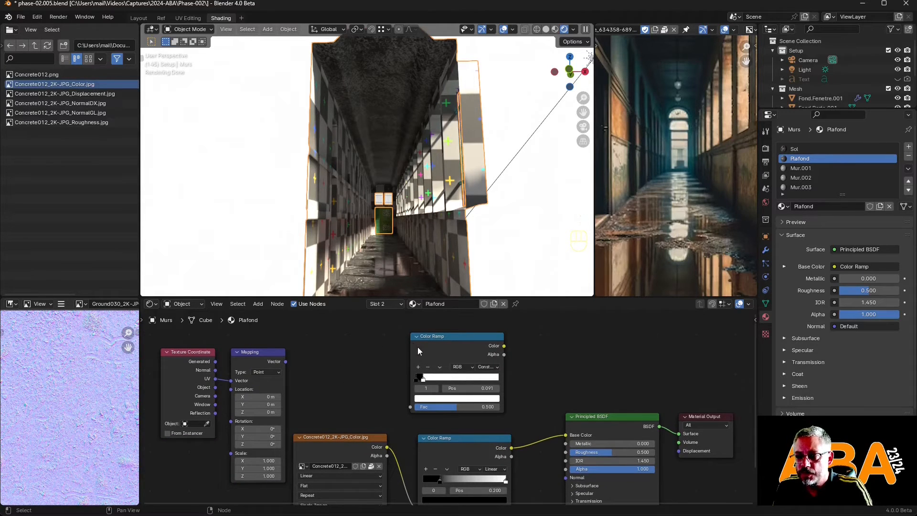
pyautogui.moveTo(505, 346); pyautogui.dragTo(567, 435)
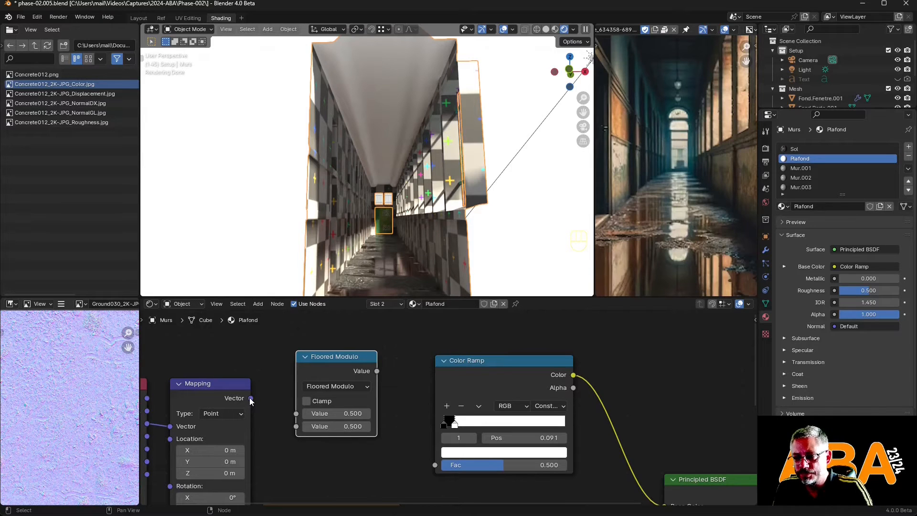
# Step: Wire the Mapping vector through the Floored Modulo node into the upper Color Ramp's Fac and set the Mapping Z rotation to -45°
pyautogui.moveTo(250, 399); pyautogui.dragTo(296, 413)
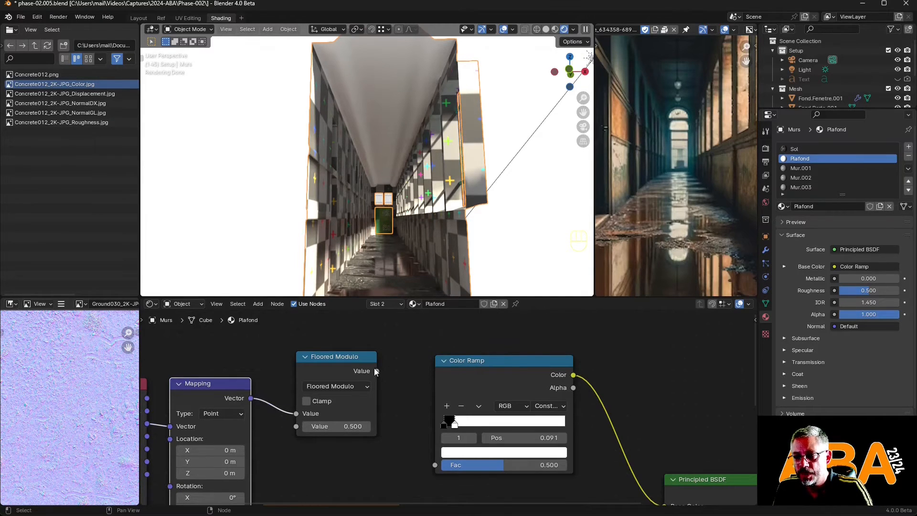
pyautogui.moveTo(377, 371); pyautogui.dragTo(434, 464)
pyautogui.moveTo(335, 430); pyautogui.dragTo(398, 344, button='middle')
pyautogui.click(284, 435)
pyautogui.press('BackSpace')
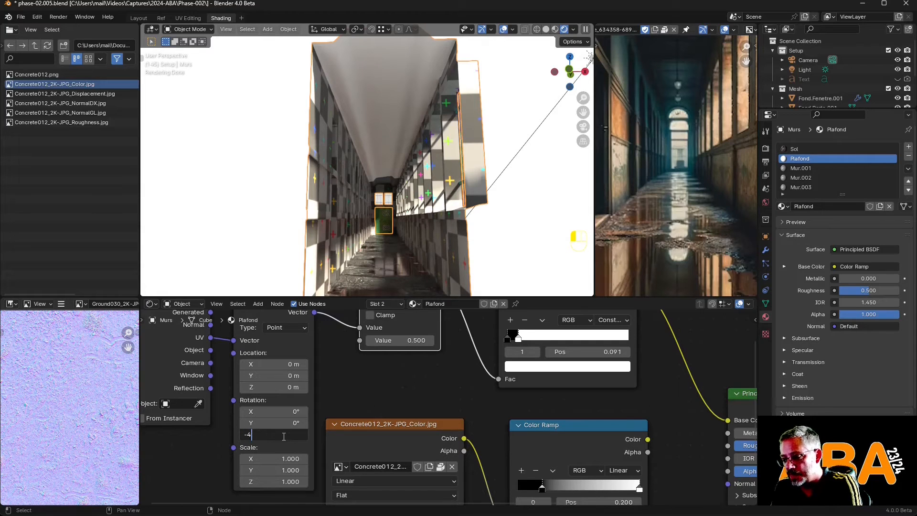
pyautogui.write('-45')
pyautogui.press('Return')
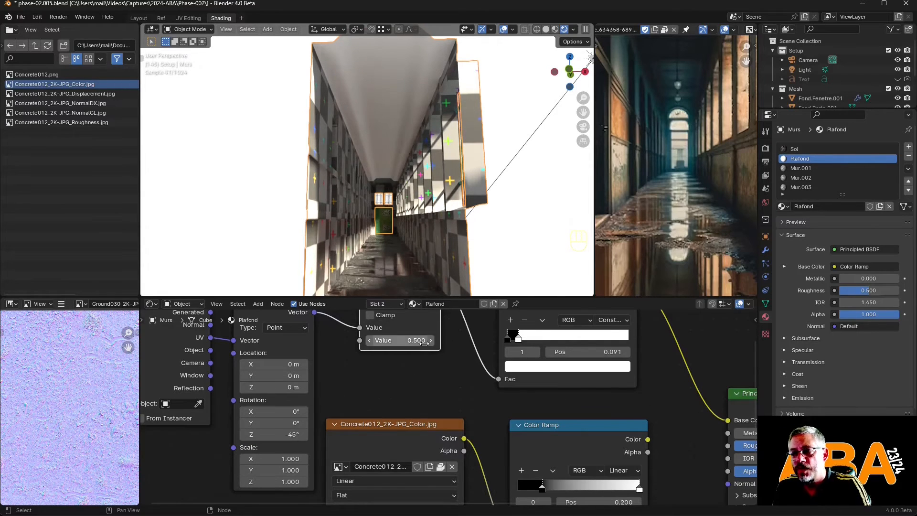
# Step: Set the Floored Modulo value to 0.02 and the upper Color Ramp's white stop position to 0.001
pyautogui.click(424, 340)
pyautogui.write('0.02')
pyautogui.press('Return')
pyautogui.moveTo(430, 363); pyautogui.dragTo(381, 403, button='middle')
pyautogui.click(555, 390)
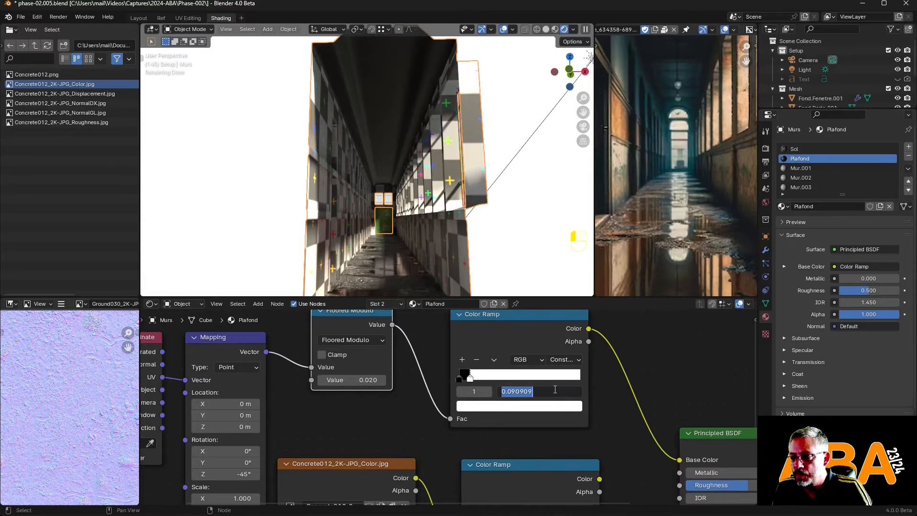
pyautogui.press('BackSpace')
pyautogui.write('.00')
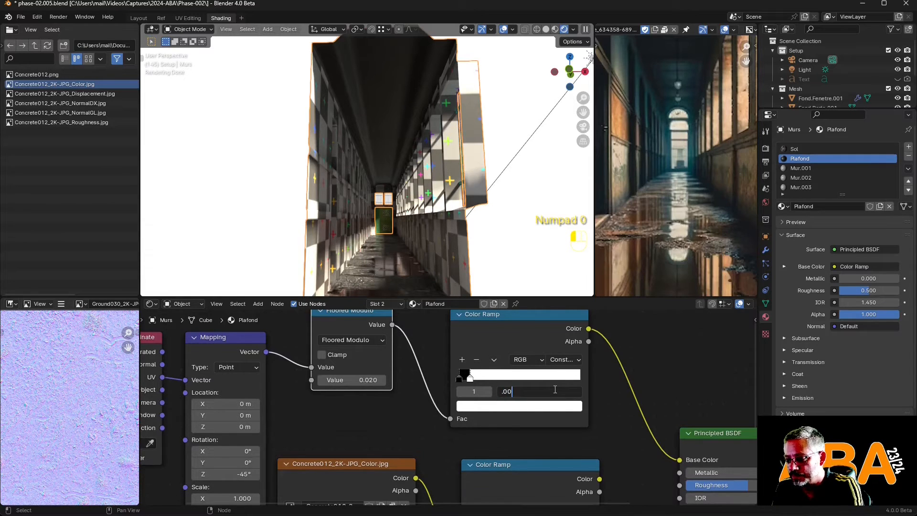
pyautogui.write('1')
pyautogui.press('Return')
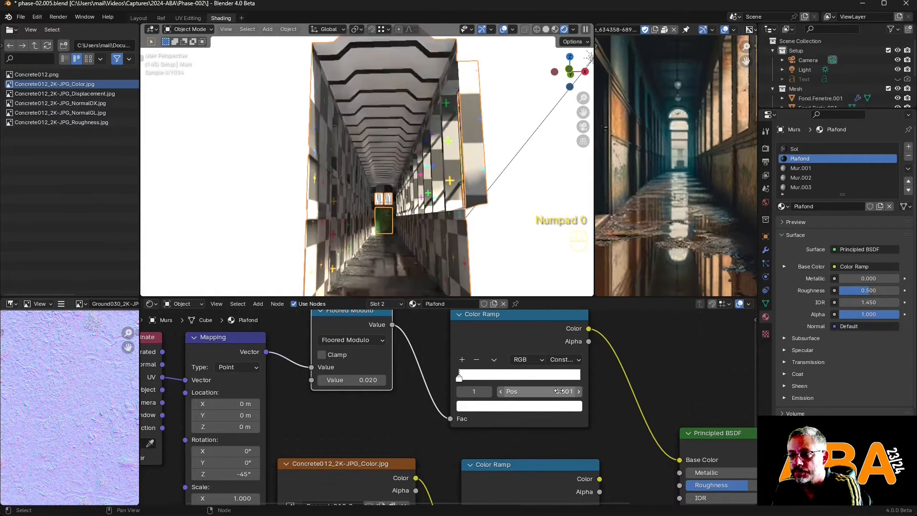
# Step: Try Generated and UV coordinates for the Mapping vector, settle on Object coordinates, and raise the Floored Modulo value to 1.210
pyautogui.scroll(-2, 520, 371)
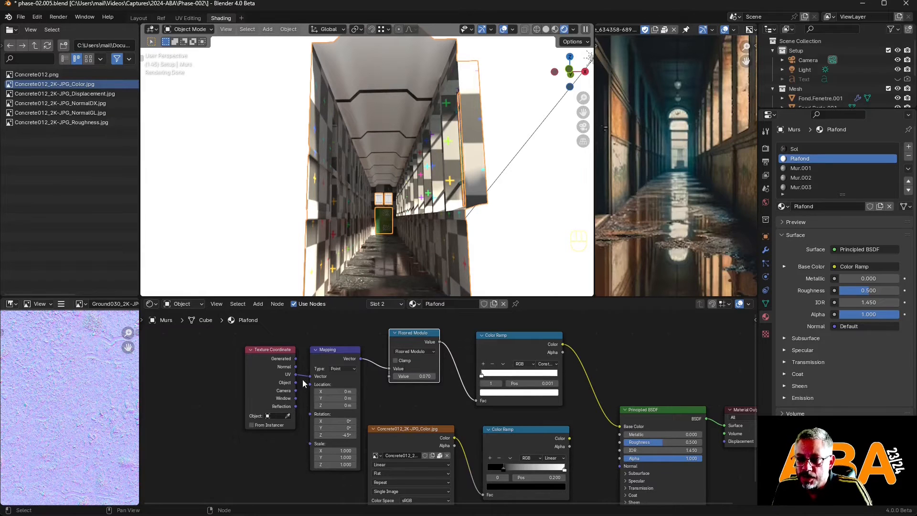
pyautogui.scroll(2, 303, 384)
pyautogui.moveTo(223, 336); pyautogui.dragTo(245, 362)
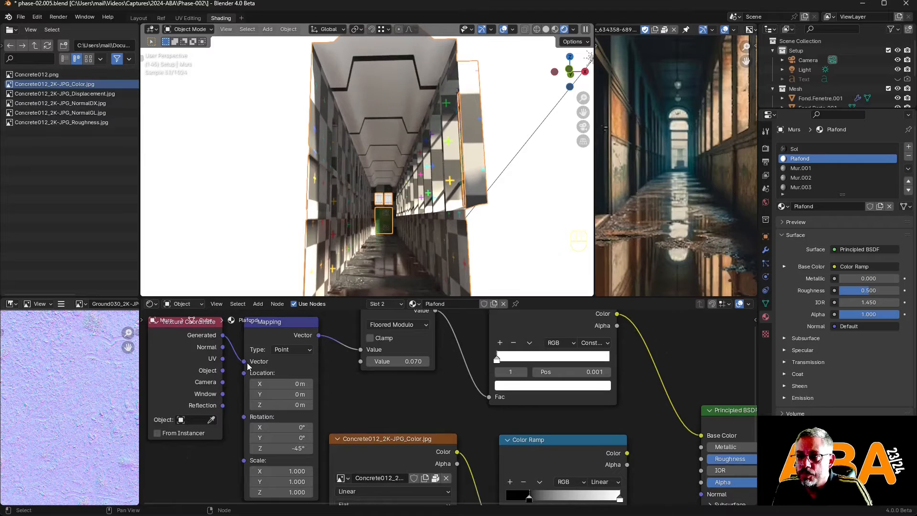
pyautogui.moveTo(223, 358); pyautogui.dragTo(244, 361)
pyautogui.moveTo(391, 253); pyautogui.dragTo(394, 204, button='middle')
pyautogui.scroll(3, 394, 204)
pyautogui.keyDown('shift'); pyautogui.moveTo(414, 361); pyautogui.dragTo(501, 360); pyautogui.keyUp('shift')
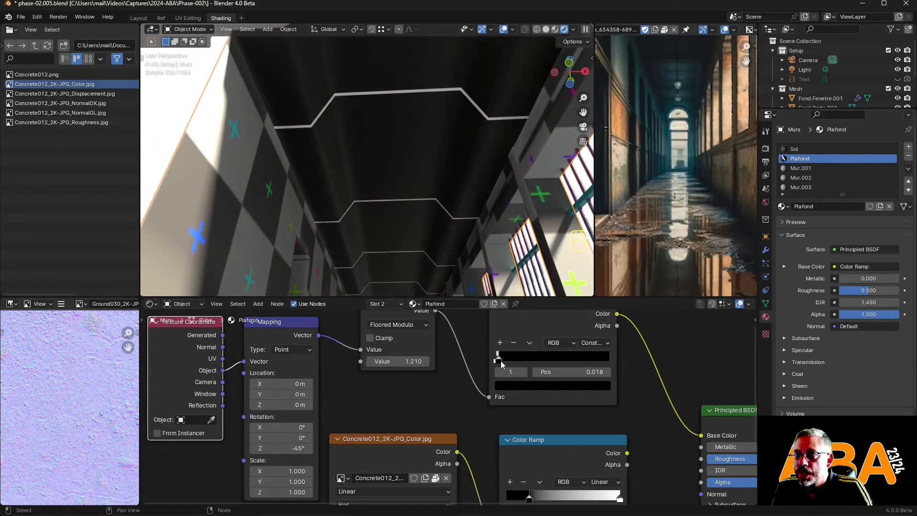
# Step: Move the upper Color Ramp's black stop to position 0.000 so that it precedes the white stop
pyautogui.press('g')
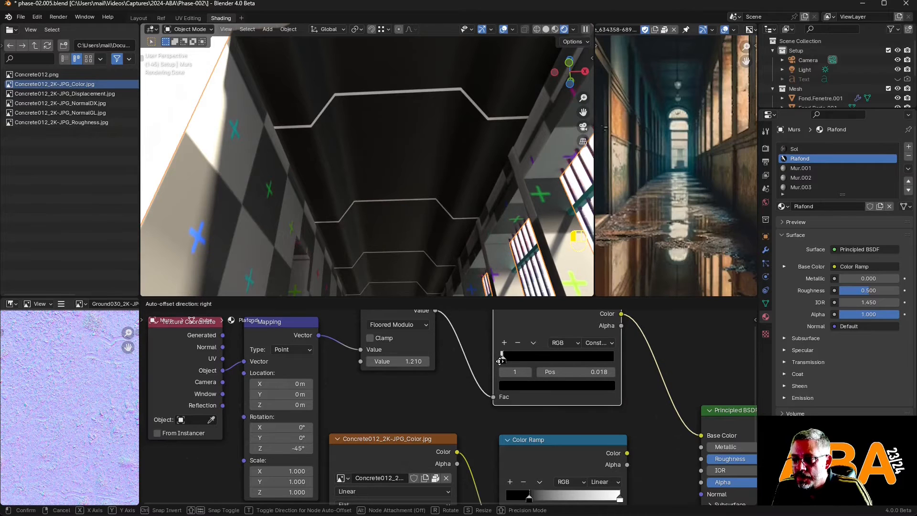
pyautogui.moveTo(500, 362); pyautogui.dragTo(486, 367)
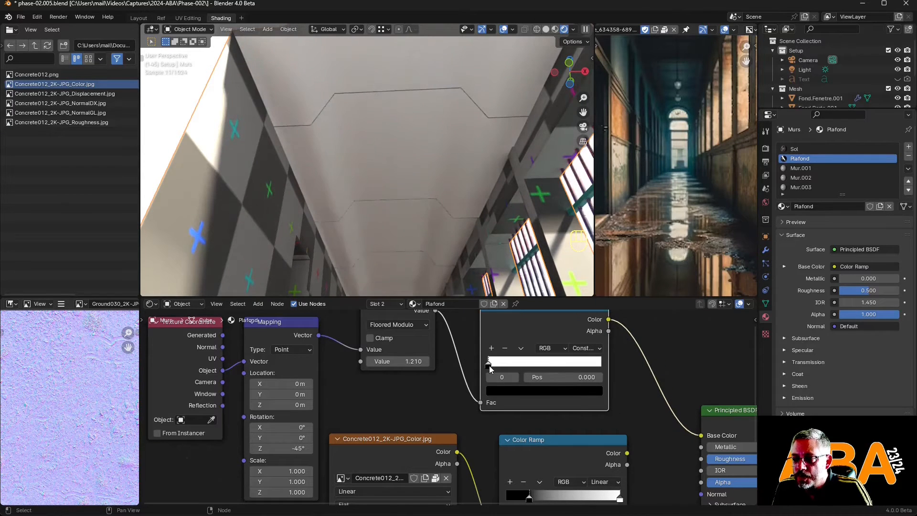
pyautogui.scroll(-2, 525, 370)
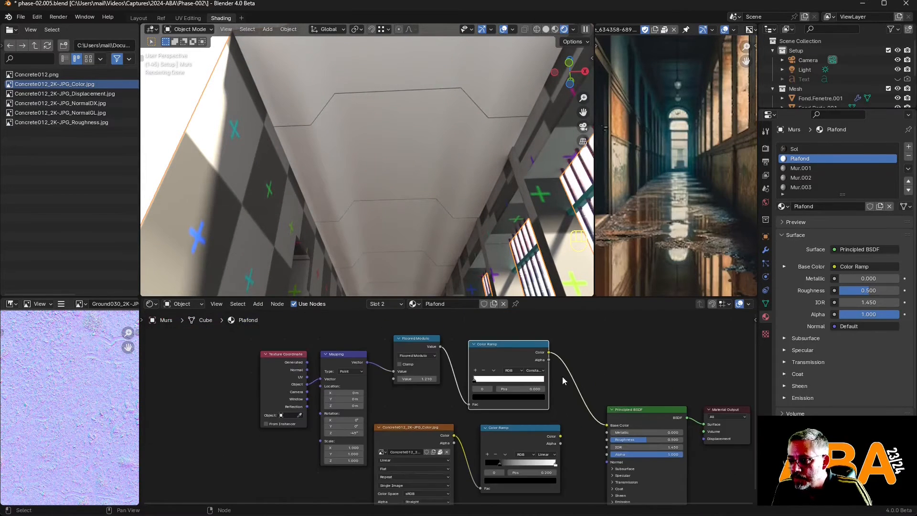
# Step: Reposition and widen the upper Color Ramp node for finer control of its closely spaced stops
pyautogui.press('g')
pyautogui.click(554, 377)
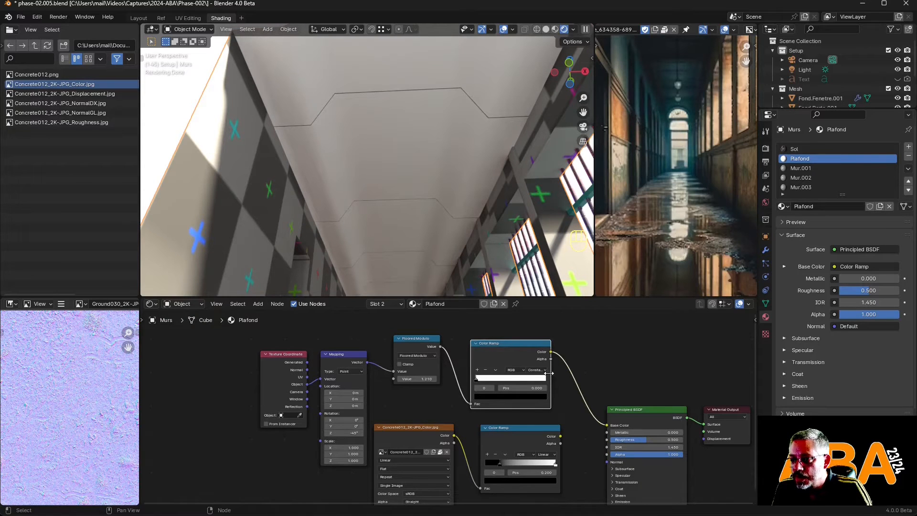
pyautogui.moveTo(549, 373); pyautogui.dragTo(638, 373)
pyautogui.scroll(4, 509, 385)
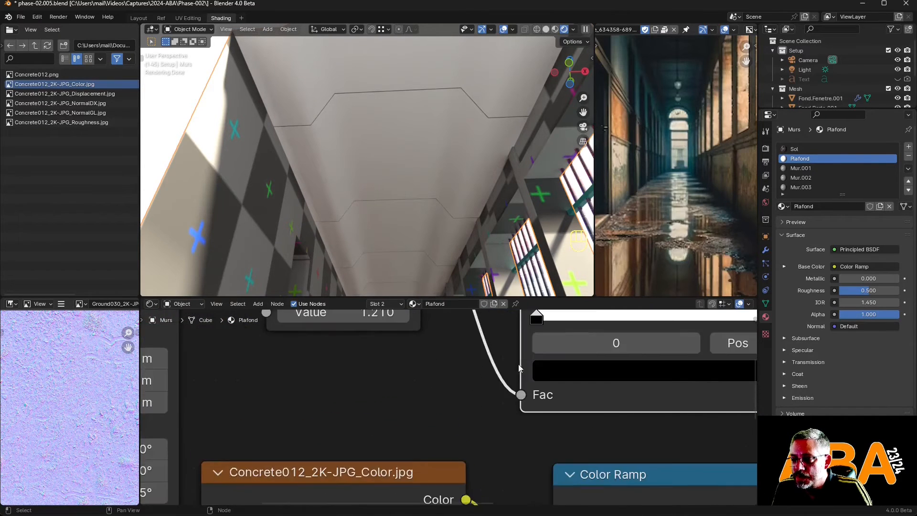
pyautogui.moveTo(520, 368); pyautogui.dragTo(435, 443, button='middle')
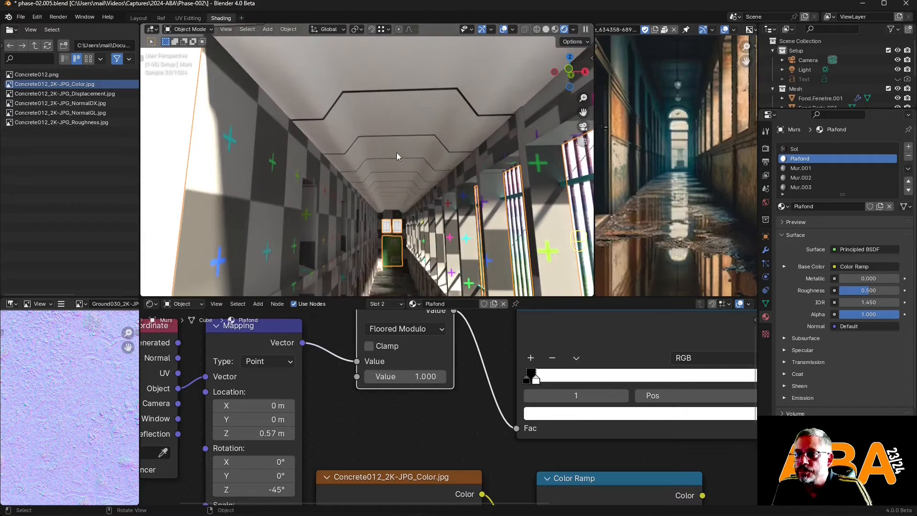
# Step: Narrow the Constant Color Ramp node so it sits close to the Floored Modulo node
pyautogui.press('Home')
pyautogui.moveTo(293, 361); pyautogui.dragTo(265, 351, button='middle')
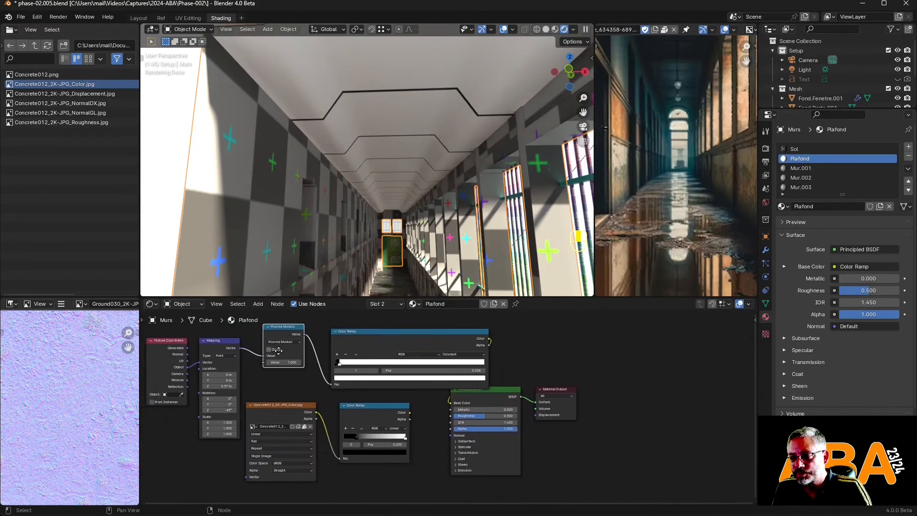
pyautogui.scroll(1, 420, 409)
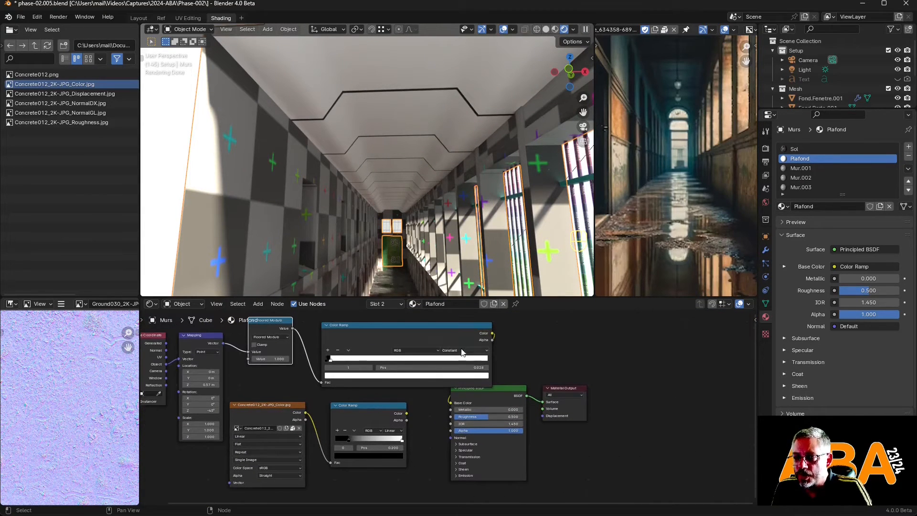
pyautogui.moveTo(491, 368); pyautogui.dragTo(386, 375)
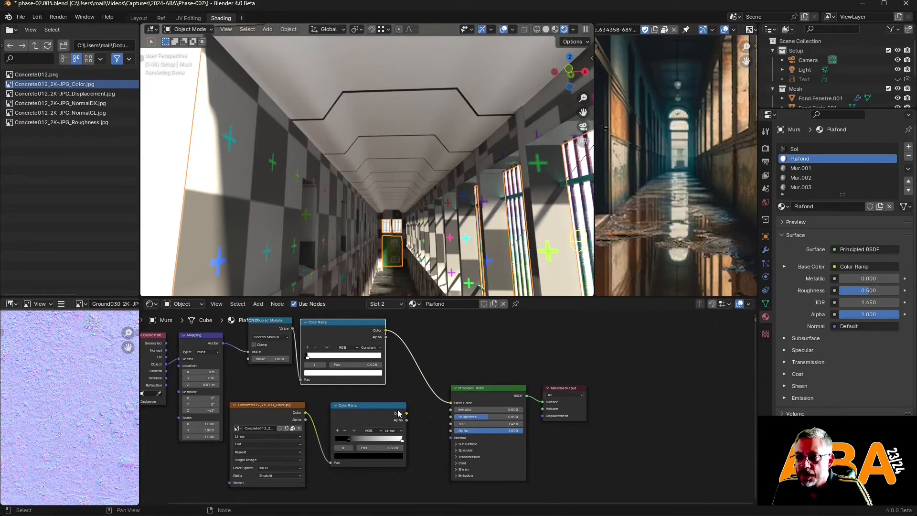
# Step: Add a Mix node in Color mode between the Constant Color Ramp and the Principled BSDF's Base Color
pyautogui.scroll(2, 318, 331)
pyautogui.click(258, 304)
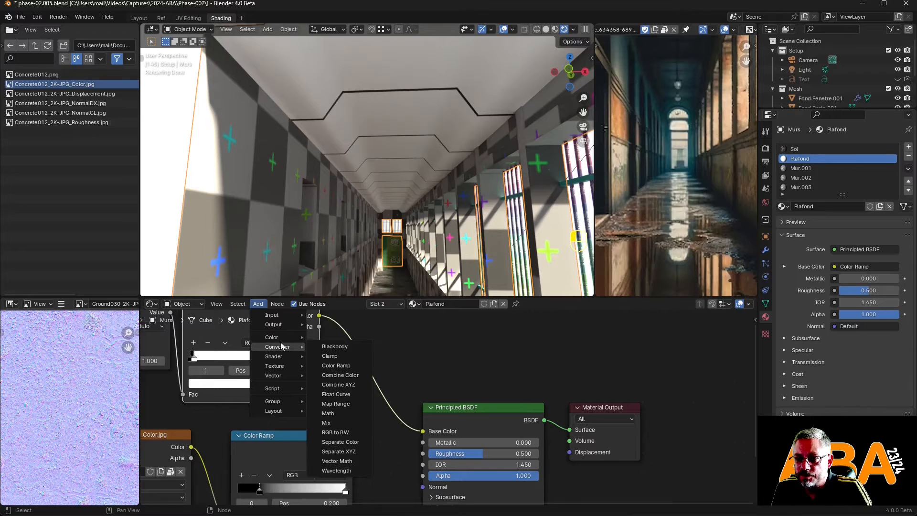
pyautogui.moveTo(285, 339)
pyautogui.click(333, 385)
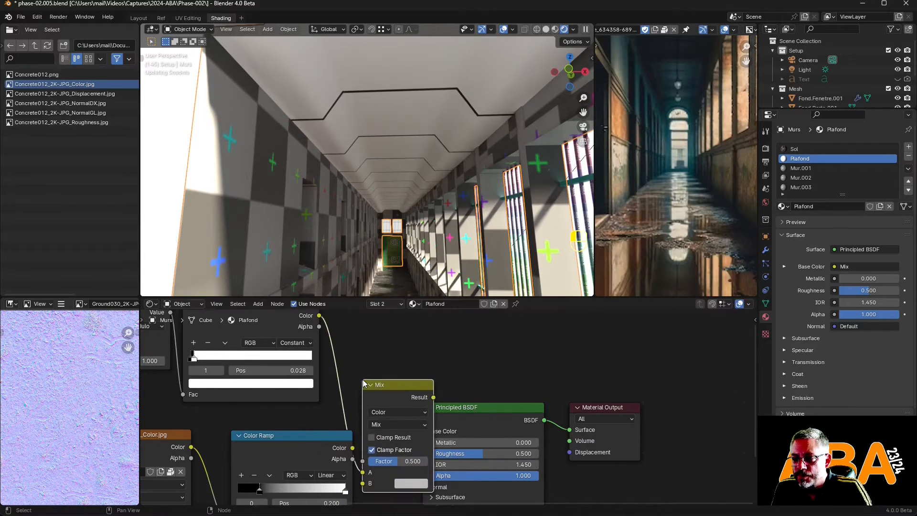
pyautogui.click(424, 385)
# Step: Connect the Constant Color Ramp's Color to the Mix node's Factor and the concrete Color Ramp's Color to its B input
pyautogui.moveTo(424, 386); pyautogui.dragTo(463, 363, button='middle')
pyautogui.moveTo(393, 406); pyautogui.dragTo(367, 405)
pyautogui.scroll(-3, 393, 413)
pyautogui.scroll(-1, 393, 414)
pyautogui.scroll(1, 393, 410)
pyautogui.scroll(2, 444, 391)
pyautogui.moveTo(427, 349); pyautogui.dragTo(481, 430)
pyautogui.moveTo(431, 454); pyautogui.dragTo(451, 452)
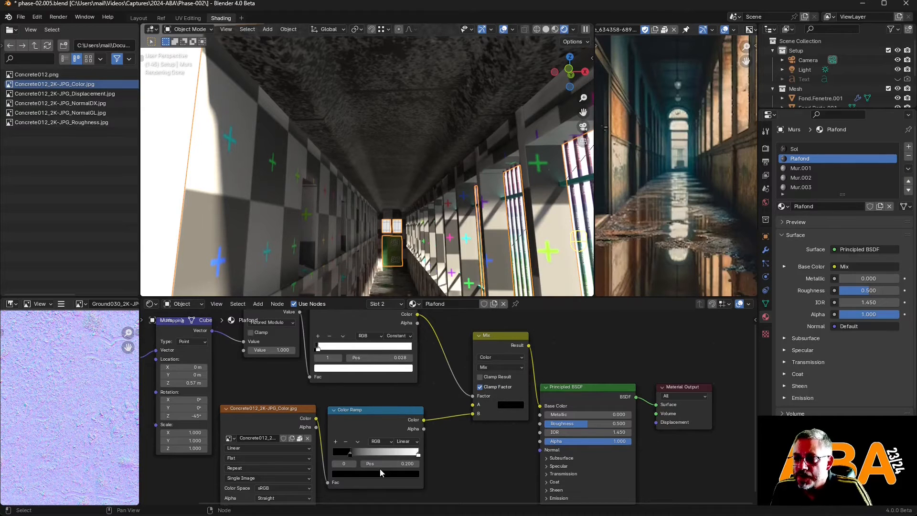
# Step: Set the white stop of the Constant Color Ramp to position 0.068 and move the concrete Color Ramp up closer to it
pyautogui.scroll(3, 329, 358)
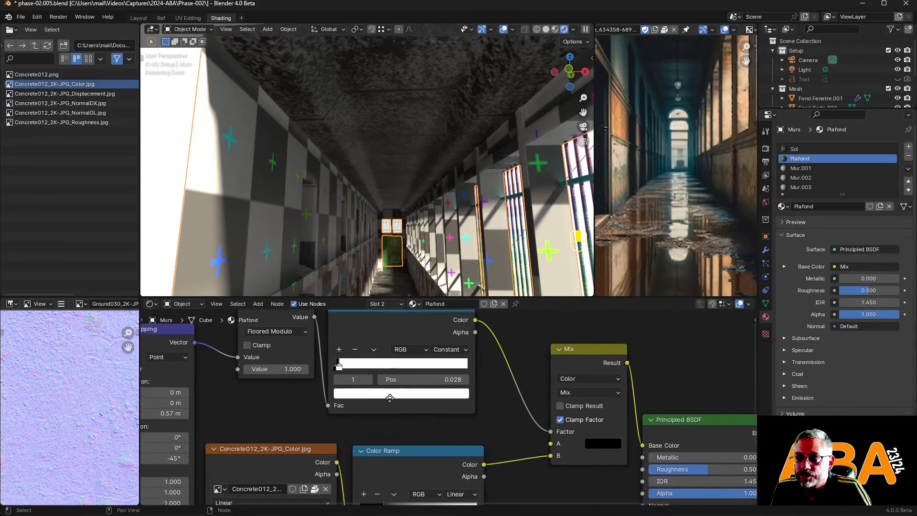
pyautogui.moveTo(302, 355); pyautogui.dragTo(308, 356)
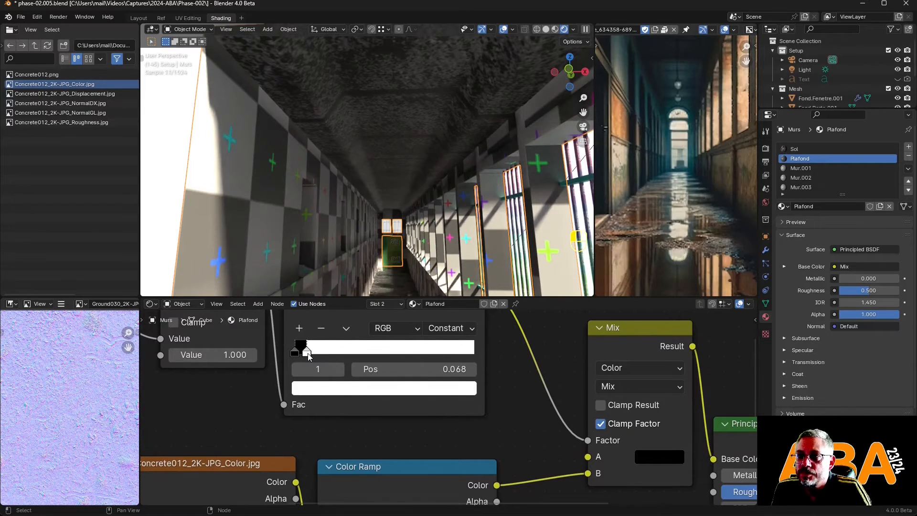
pyautogui.scroll(-2, 558, 460)
pyautogui.scroll(-4, 558, 459)
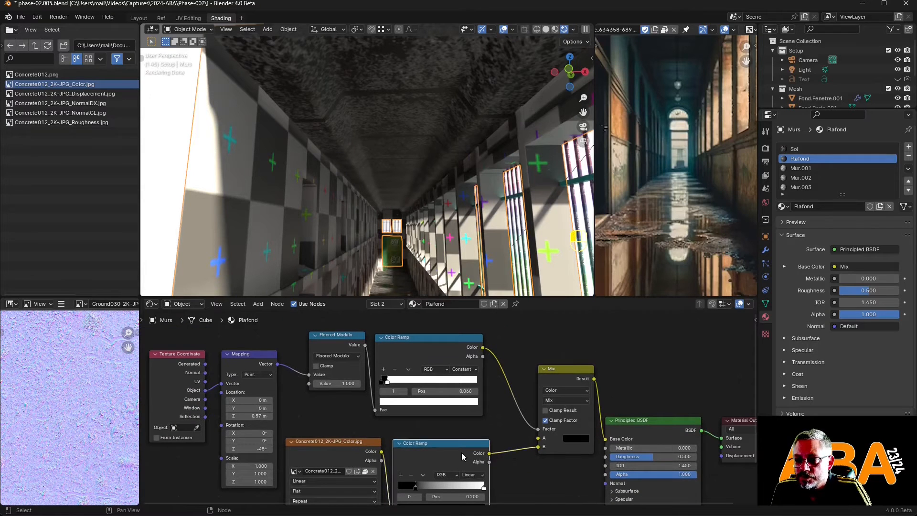
pyautogui.moveTo(461, 452); pyautogui.dragTo(467, 430)
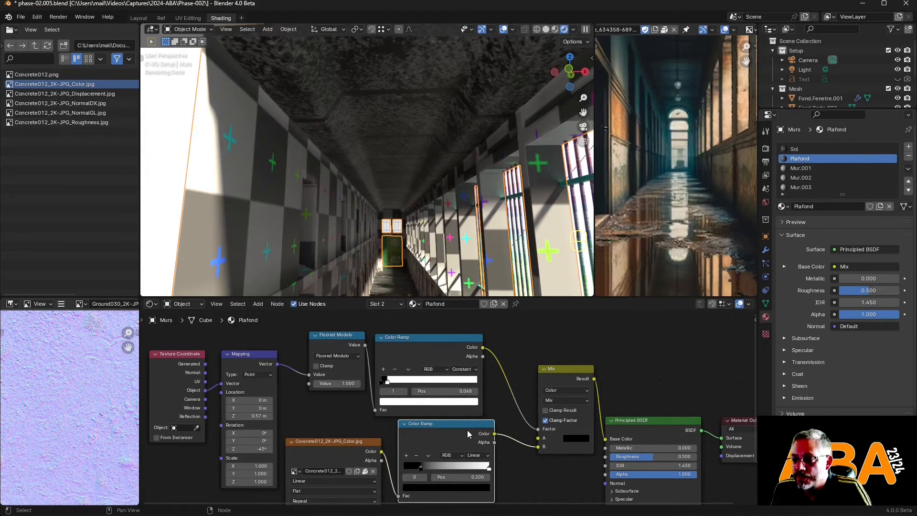
pyautogui.scroll(-1, 414, 253)
pyautogui.keyDown('shift'); pyautogui.moveTo(415, 253); pyautogui.dragTo(411, 217, button='middle'); pyautogui.keyUp('shift')
pyautogui.scroll(-3, 511, 456)
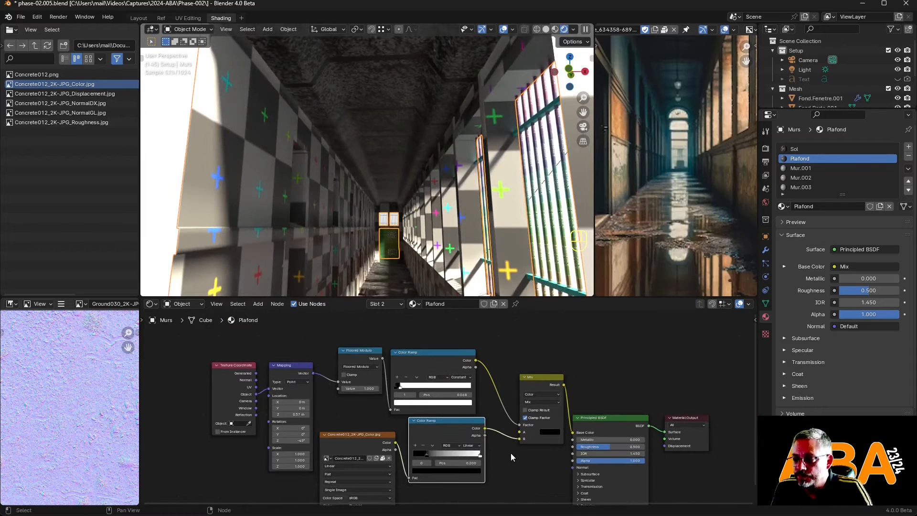
# Step: Add a Bump node below the Mix node, in front of the Principled BSDF
pyautogui.moveTo(512, 454); pyautogui.dragTo(498, 416, button='middle')
pyautogui.scroll(2, 497, 417)
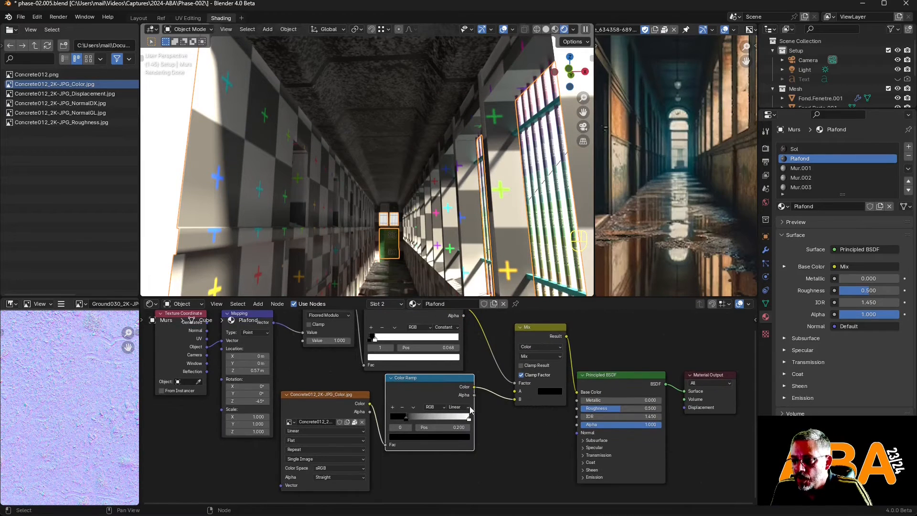
pyautogui.click(258, 304)
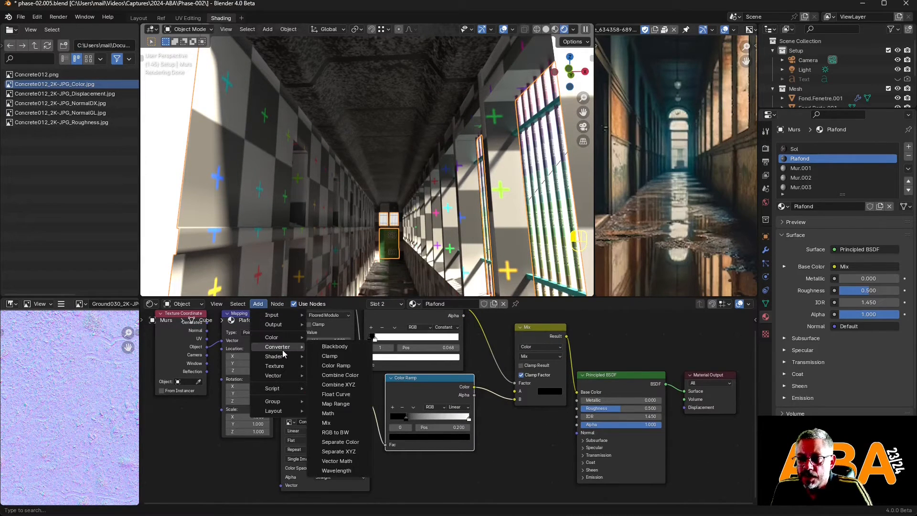
pyautogui.moveTo(282, 356)
pyautogui.moveTo(283, 374)
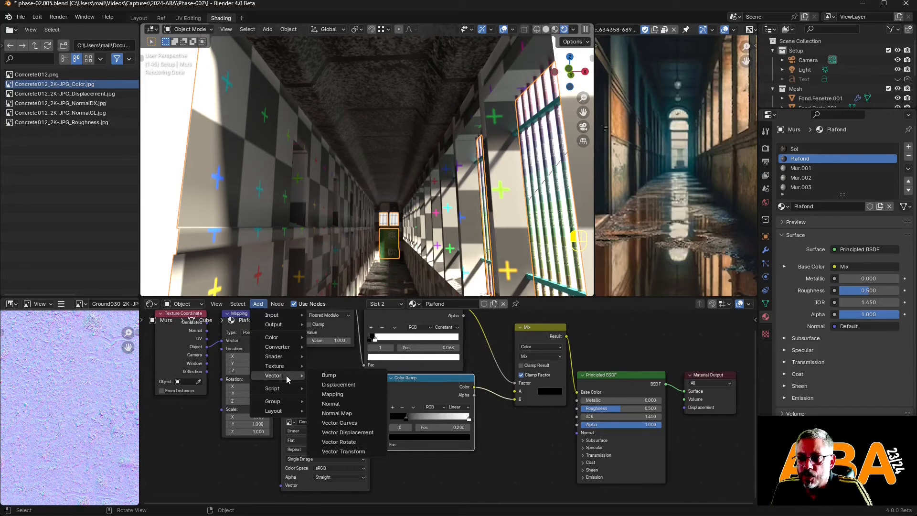
pyautogui.click(348, 376)
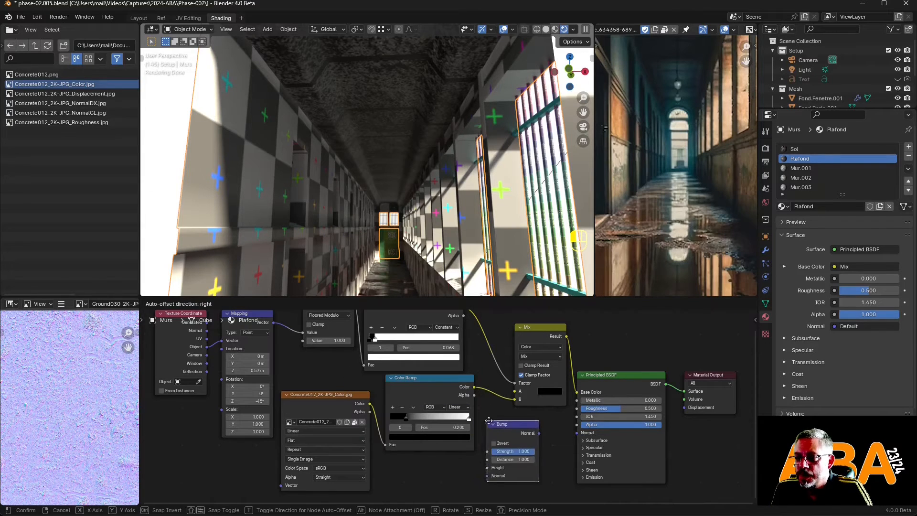
pyautogui.click(503, 410)
# Step: Connect the Constant Color Ramp's Color to the Bump node's Height and the Bump's Normal to the Principled BSDF's Normal
pyautogui.scroll(2, 478, 416)
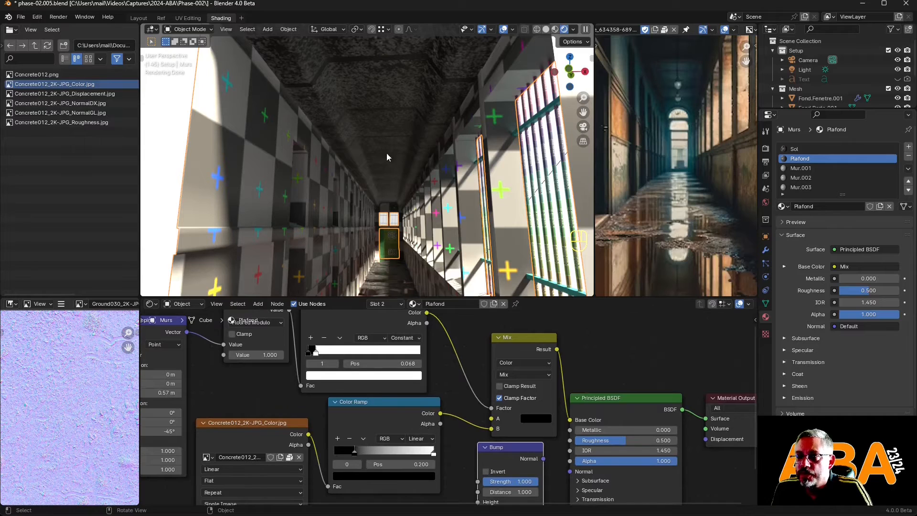
pyautogui.moveTo(422, 349); pyautogui.dragTo(413, 357, button='middle')
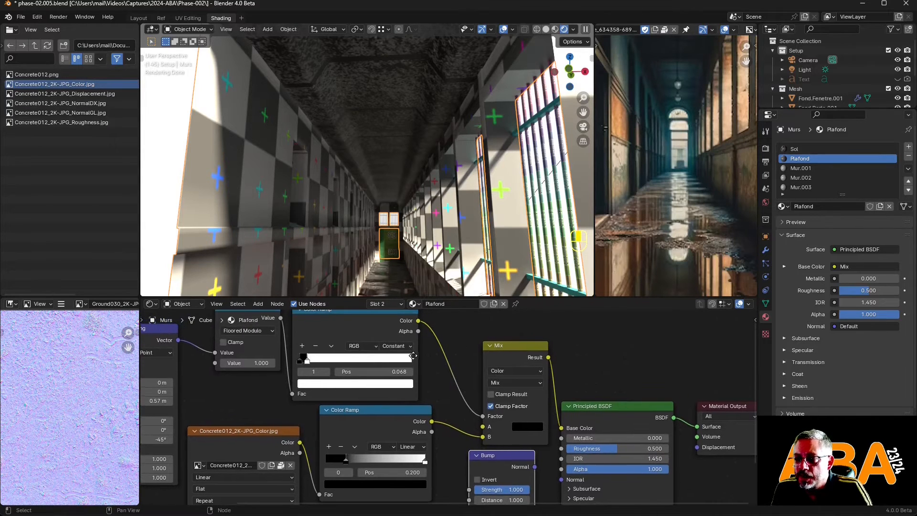
pyautogui.moveTo(418, 322); pyautogui.dragTo(470, 448)
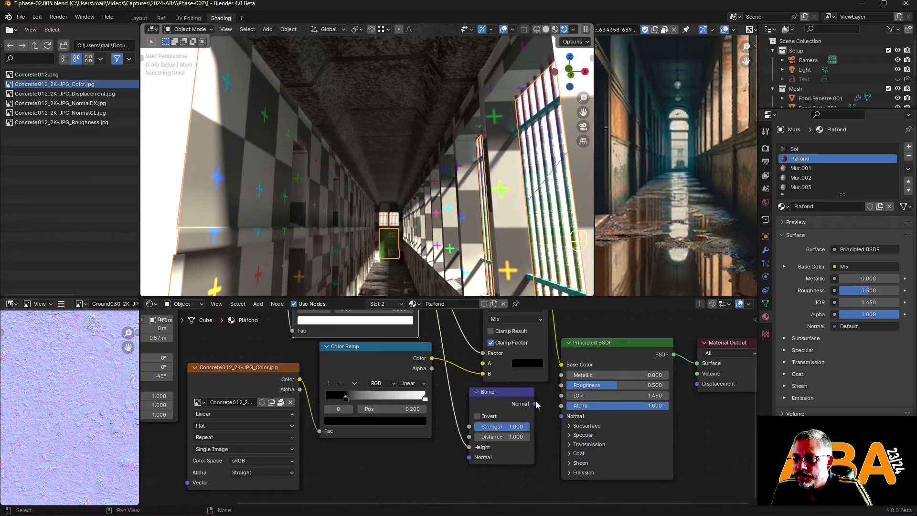
pyautogui.moveTo(535, 403); pyautogui.dragTo(563, 419)
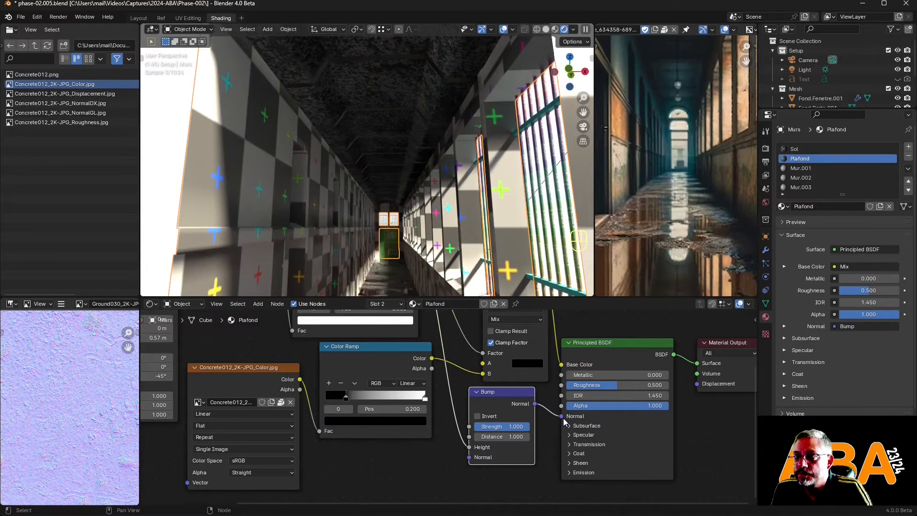
# Step: Enable Invert on the Bump node and set its Strength to about 0.141
pyautogui.click(517, 426)
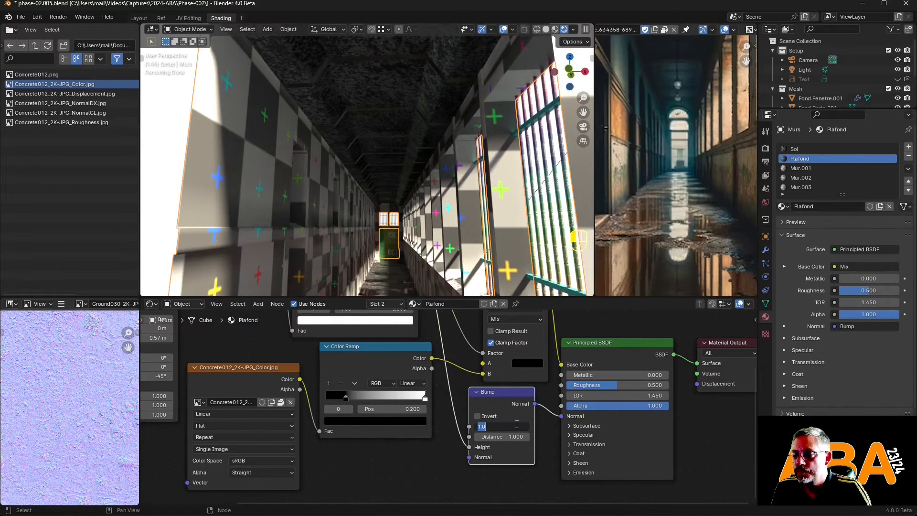
pyautogui.press('BackSpace')
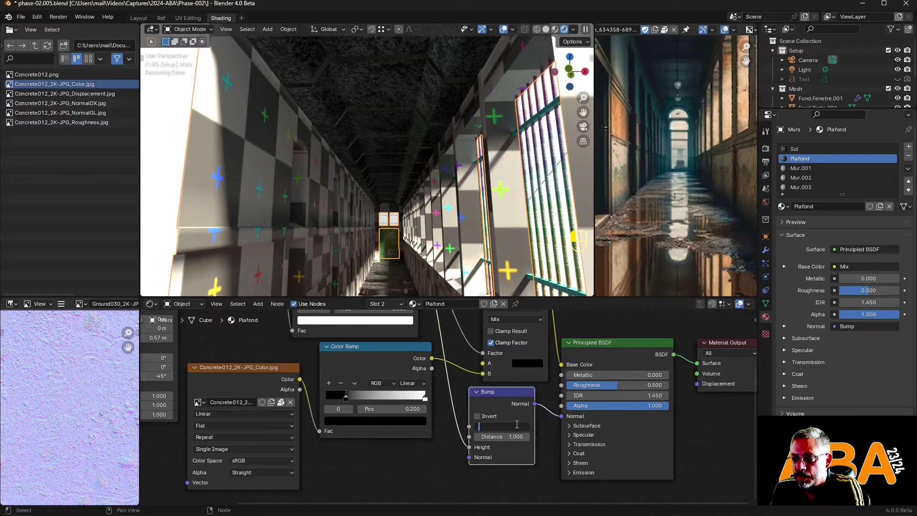
pyautogui.write('.1')
pyautogui.press('Return')
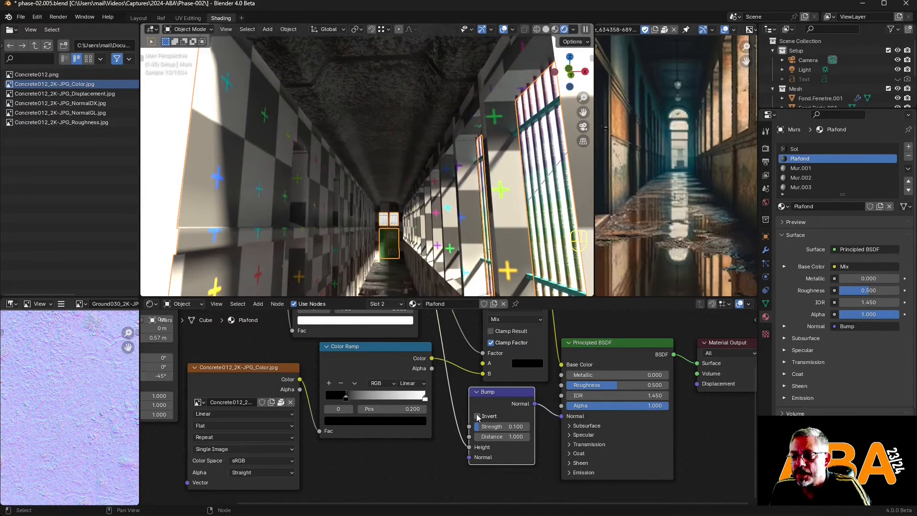
pyautogui.keyDown('shift'); pyautogui.moveTo(501, 427); pyautogui.dragTo(522, 426); pyautogui.keyUp('shift')
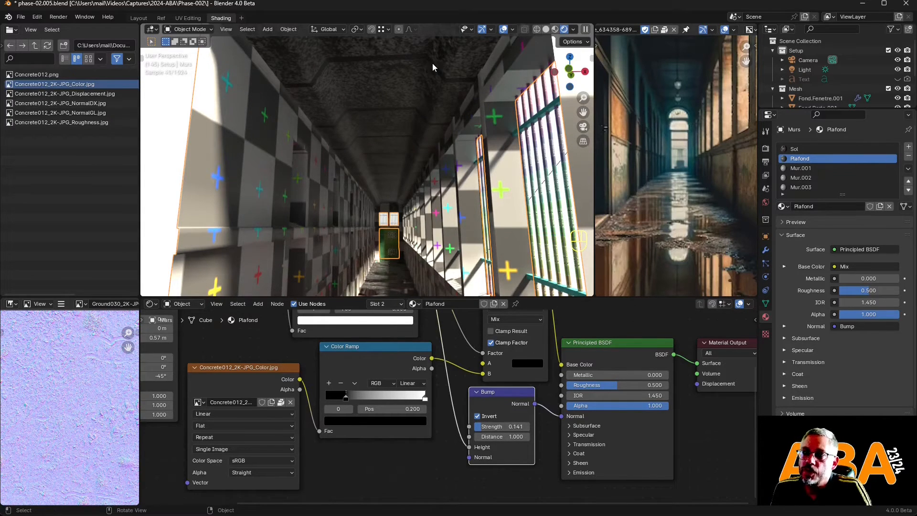
# Step: Narrow the ceiling joints by setting the white stop of the Constant Color Ramp to position 0.056
pyautogui.moveTo(390, 225); pyautogui.dragTo(403, 227, button='middle')
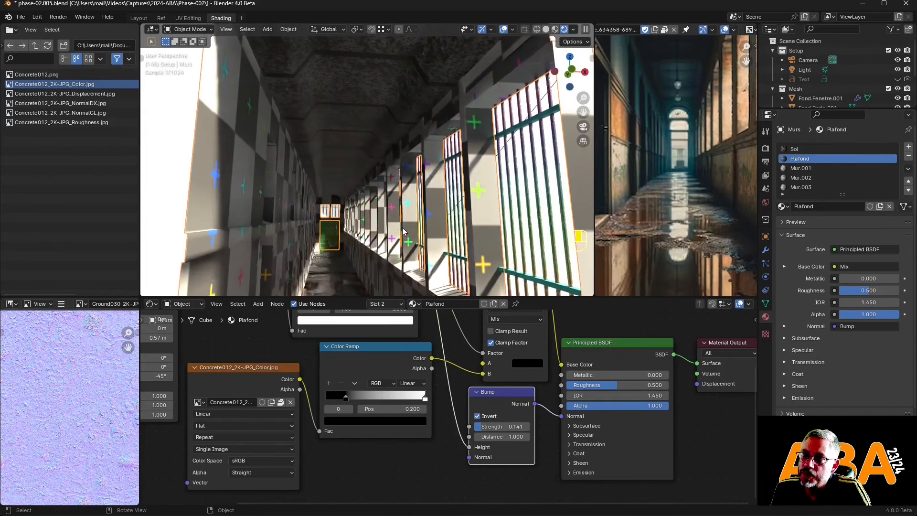
pyautogui.scroll(3, 331, 386)
pyautogui.scroll(1, 332, 386)
pyautogui.moveTo(384, 392); pyautogui.dragTo(424, 504, button='middle')
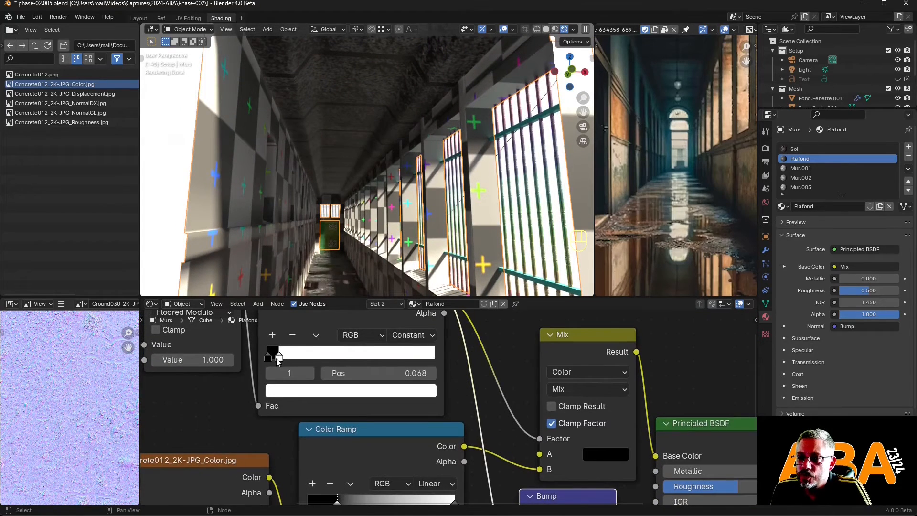
pyautogui.moveTo(282, 357); pyautogui.dragTo(279, 358)
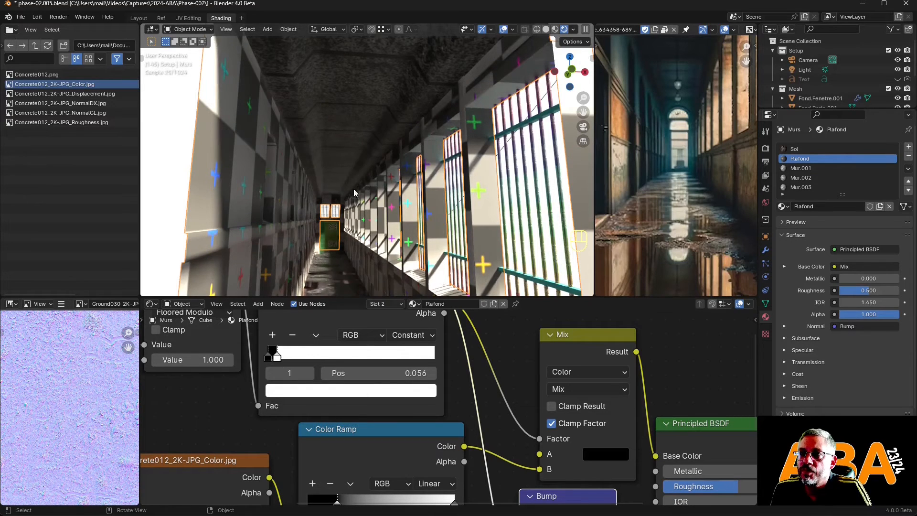
# Step: Reposition the Floored Modulo node between the Mapping and Color Ramp nodes, and deselect the wall object in the 3D view
pyautogui.scroll(-3, 393, 151)
pyautogui.moveTo(386, 201); pyautogui.dragTo(391, 175, button='middle')
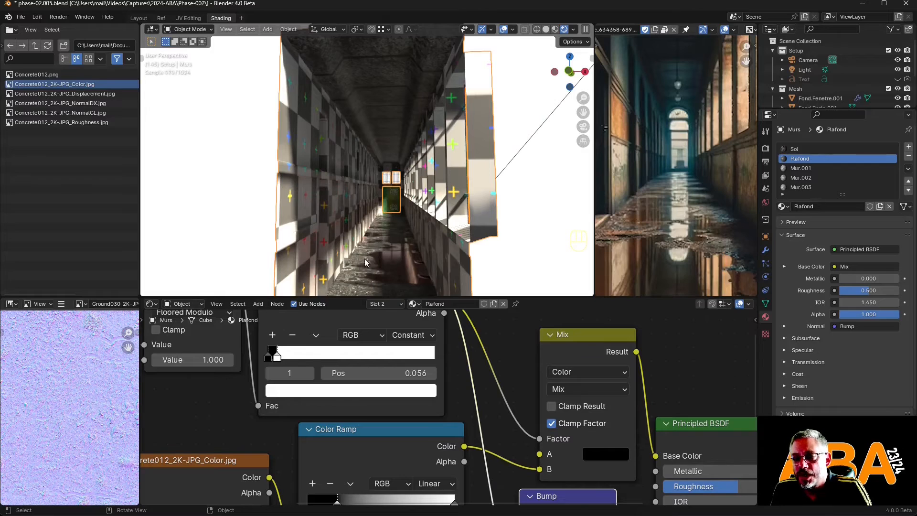
pyautogui.moveTo(374, 227)
pyautogui.mouseDown(button='middle')
pyautogui.moveTo(402, 225)
pyautogui.moveTo(382, 222)
pyautogui.mouseUp(button='middle')
pyautogui.scroll(-3, 364, 444)
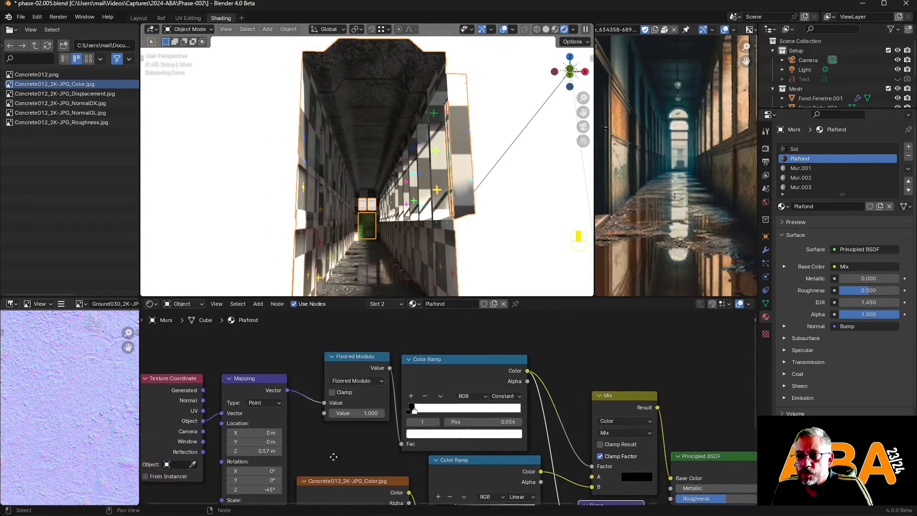
pyautogui.scroll(2, 363, 444)
pyautogui.moveTo(373, 332); pyautogui.dragTo(349, 347)
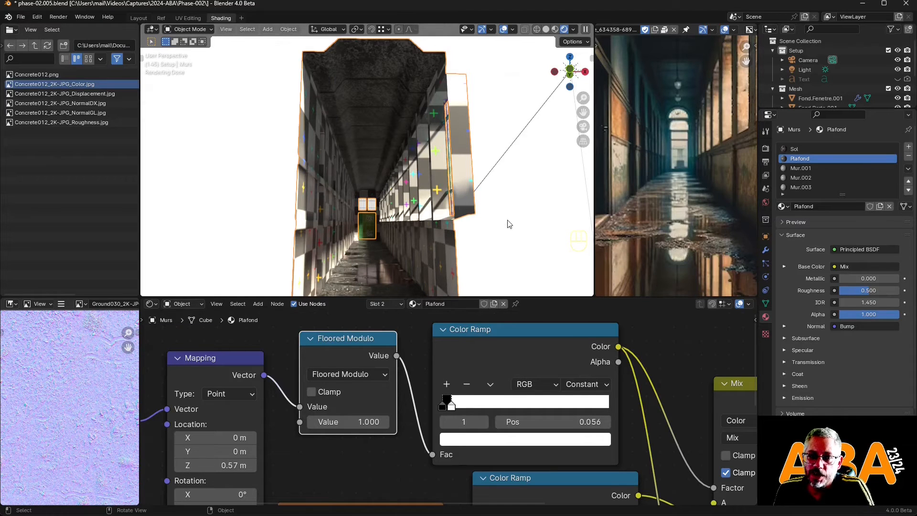
pyautogui.click(523, 221)
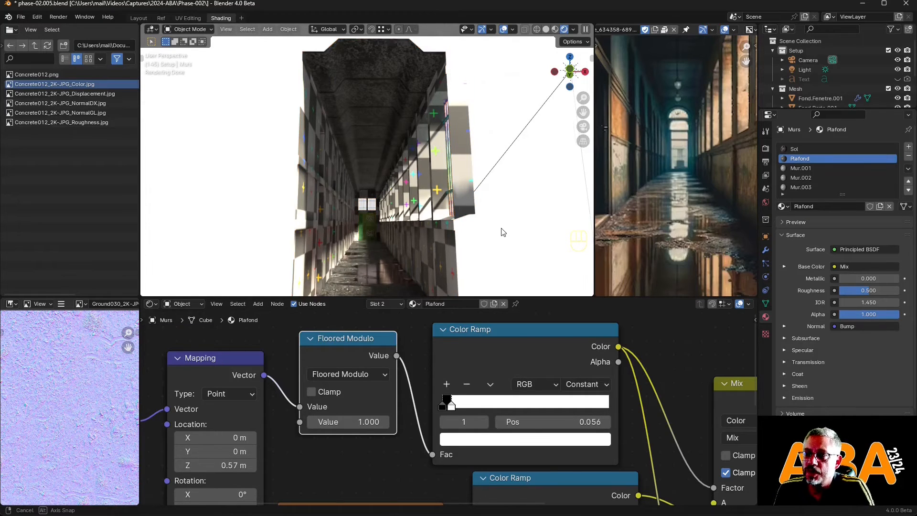
pyautogui.moveTo(502, 231)
pyautogui.mouseDown(button='middle')
pyautogui.moveTo(508, 235)
pyautogui.moveTo(505, 219)
pyautogui.mouseUp(button='middle')
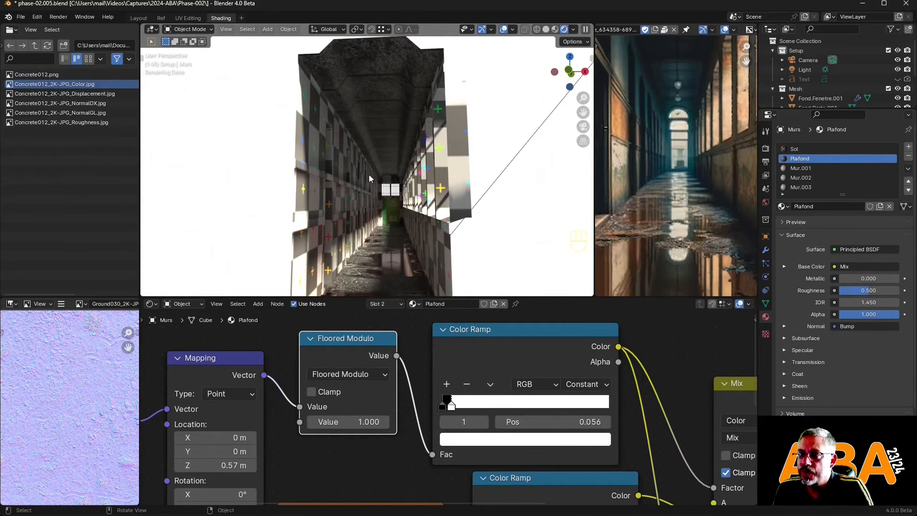
# Step: Tidy the Plafond node layout by moving the Mix node closer to the ramps and the Linear Color Ramp slightly lower
pyautogui.scroll(-4, 421, 388)
pyautogui.moveTo(411, 365); pyautogui.dragTo(420, 388, button='middle')
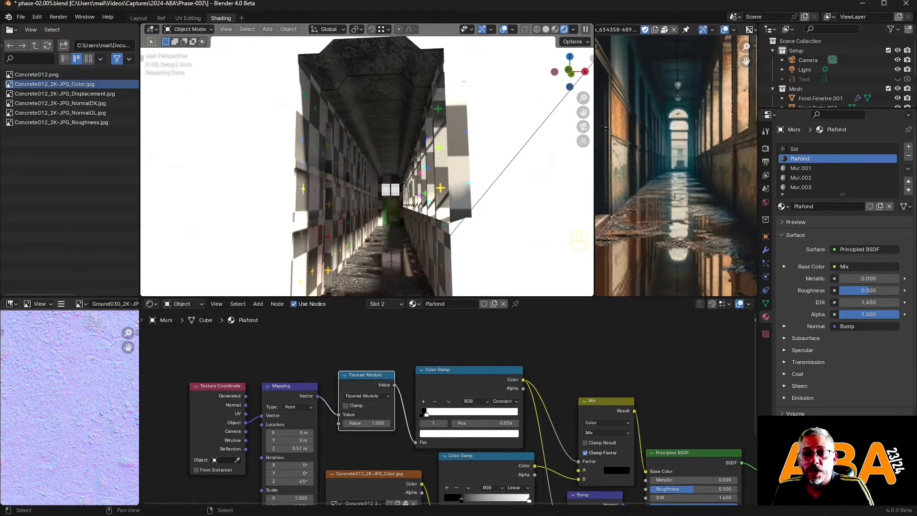
pyautogui.hotkey('ctrl', 'space')
pyautogui.hotkey('ctrl', 'space')
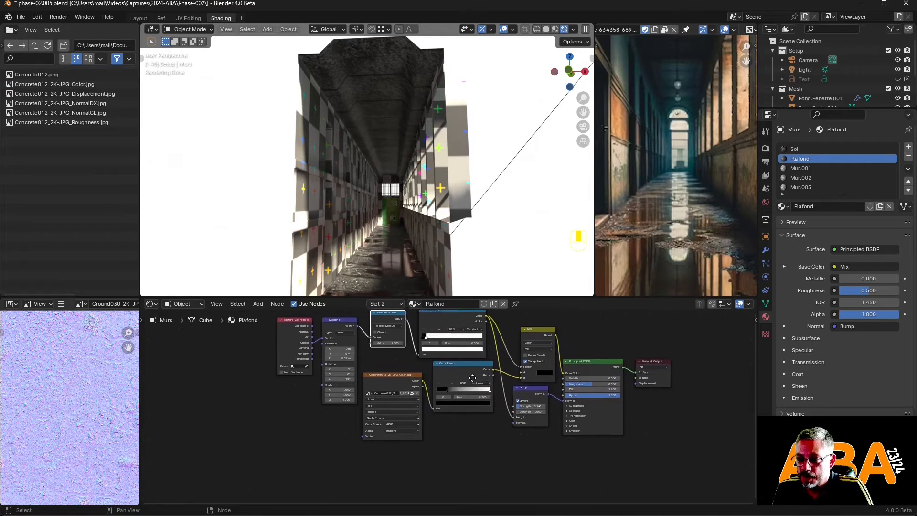
pyautogui.hotkey('ctrl', 'space')
pyautogui.moveTo(477, 331); pyautogui.dragTo(483, 364, button='middle')
pyautogui.scroll(-2, 463, 357)
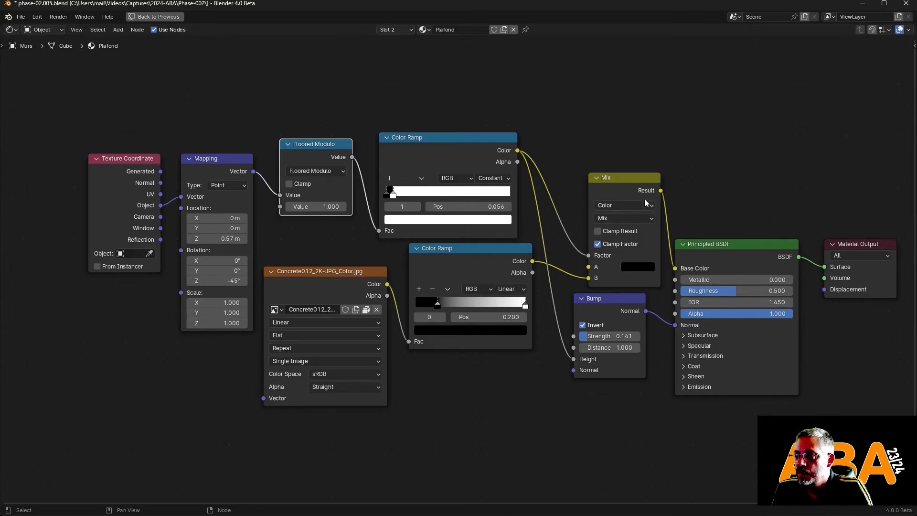
pyautogui.moveTo(648, 204); pyautogui.dragTo(632, 197)
pyautogui.moveTo(468, 260); pyautogui.dragTo(471, 279)
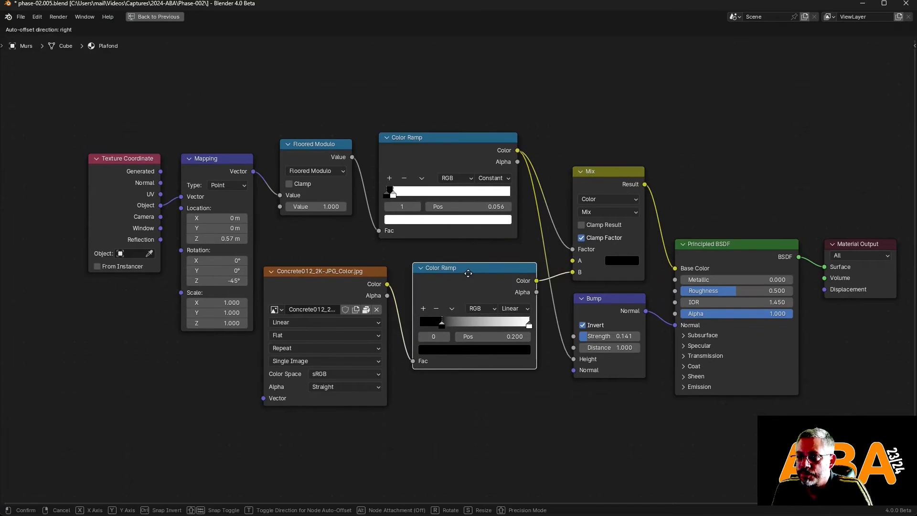
# Step: Label the Floored Modulo node "MATH !!" and return to the full Shading layout with the corridor in view
pyautogui.click(308, 148)
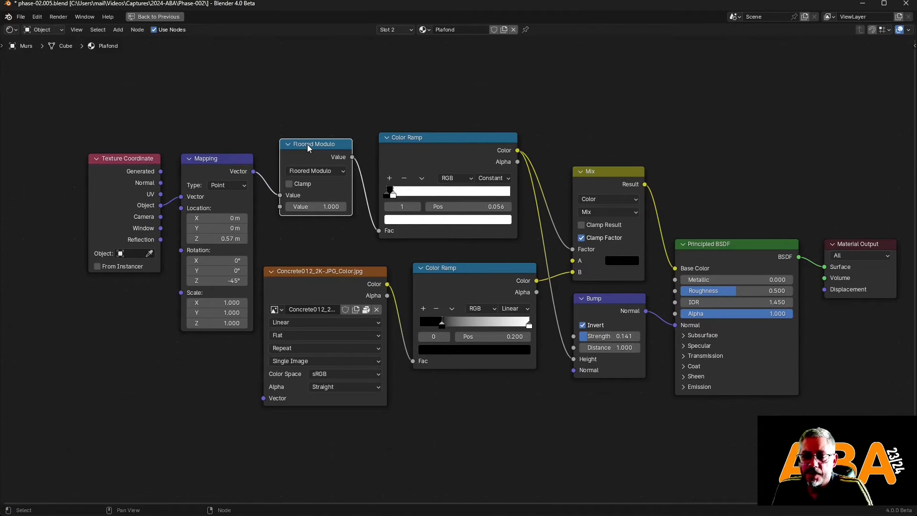
pyautogui.press('F2')
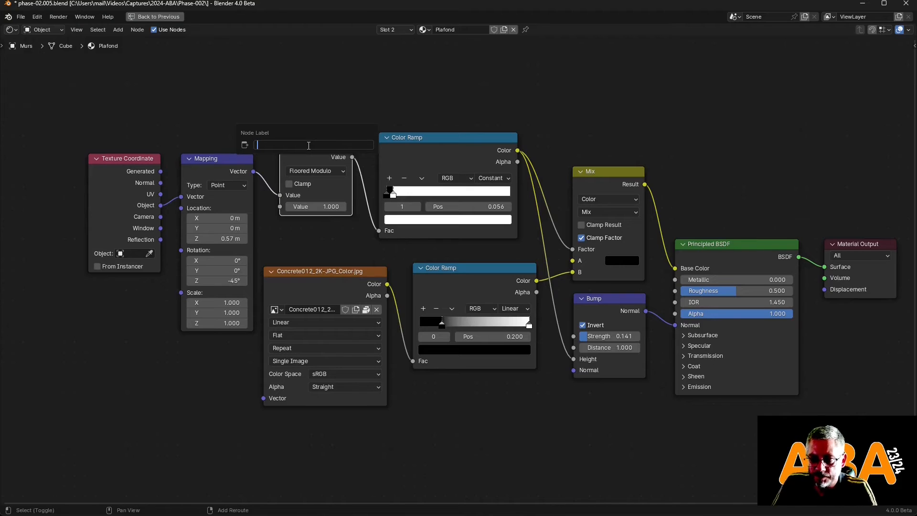
pyautogui.write('MATH !!')
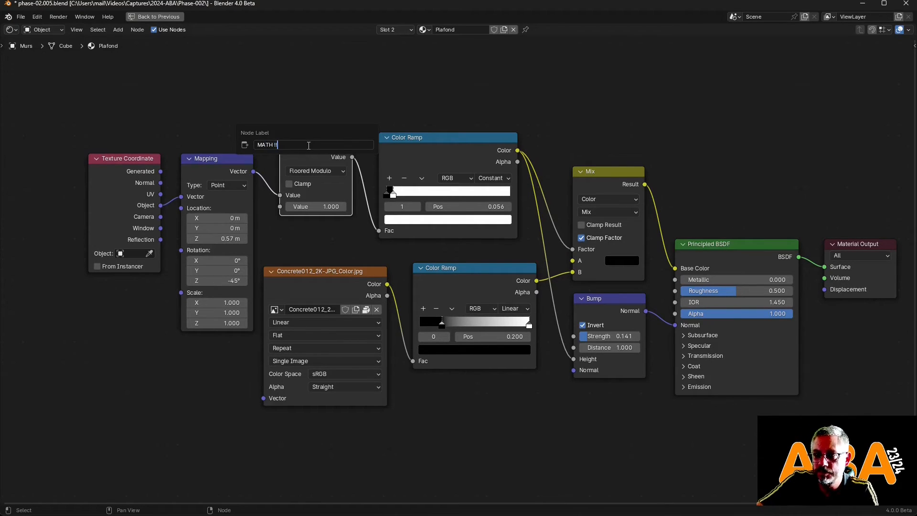
pyautogui.press('Return')
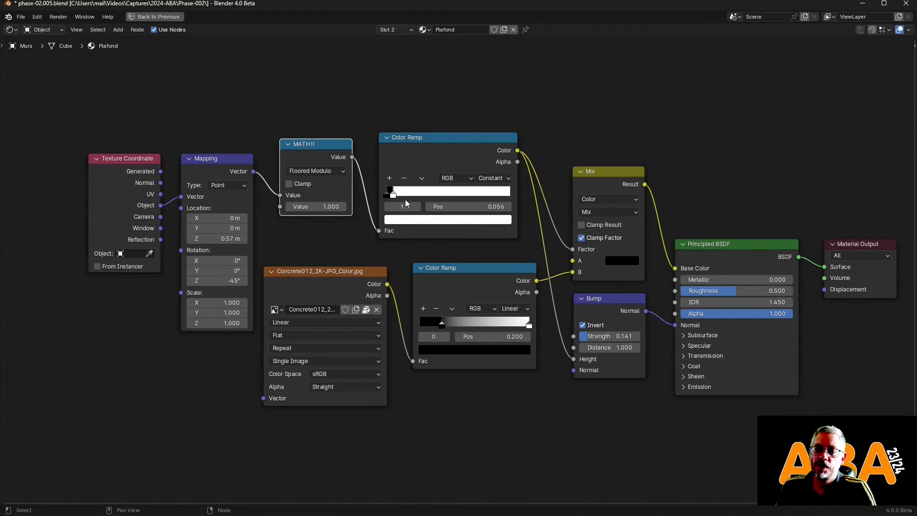
pyautogui.hotkey('ctrl', 'space')
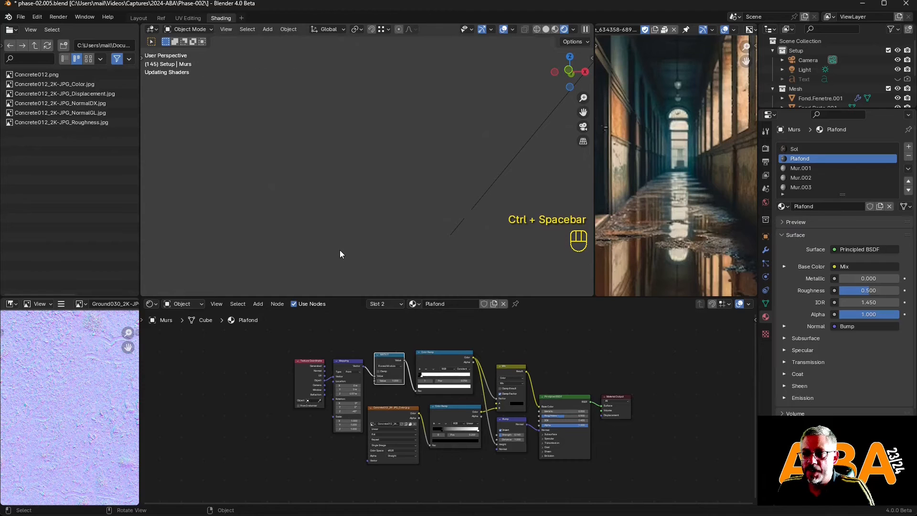
pyautogui.moveTo(397, 259); pyautogui.dragTo(389, 242, button='middle')
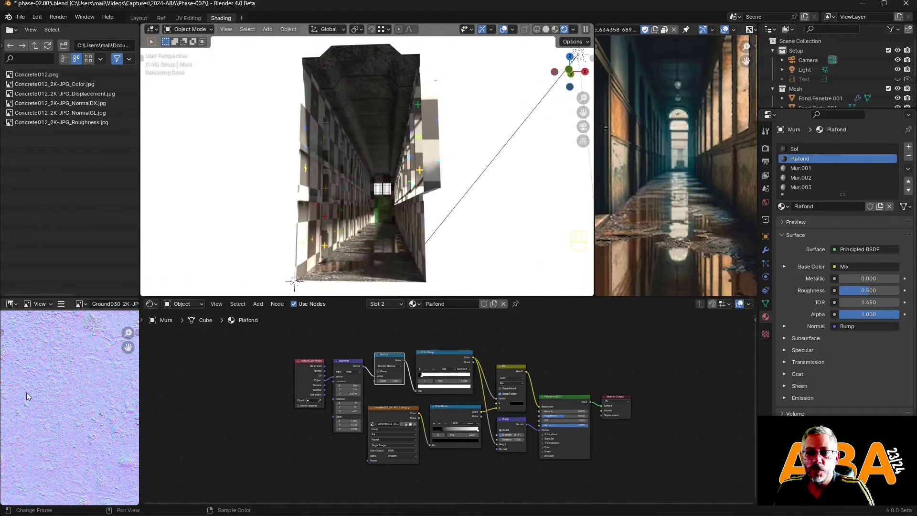
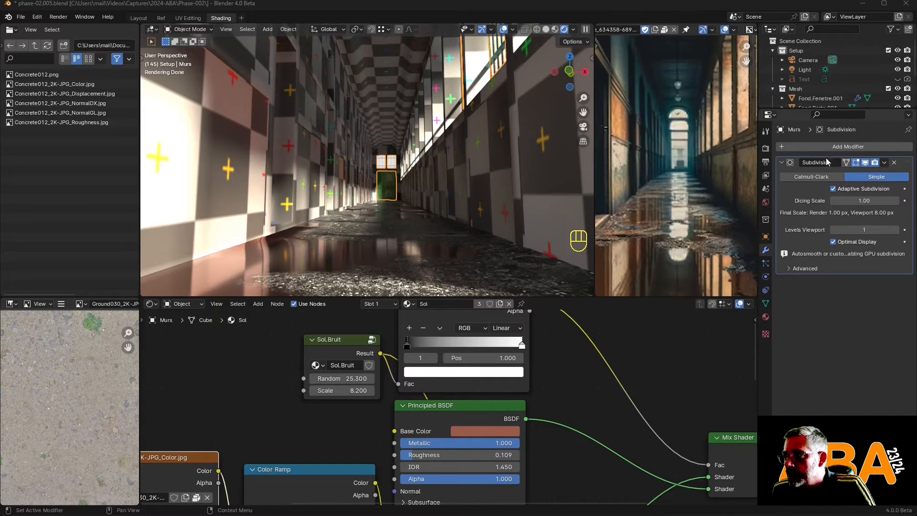
# Step: Set the Levels Viewport of the Murs object's Subdivision modifier to 3
pyautogui.click(898, 230)
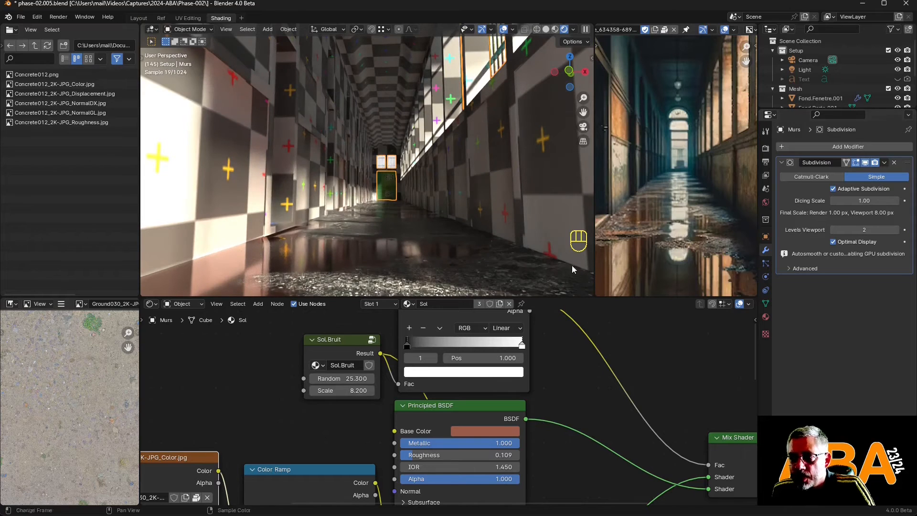
pyautogui.click(898, 231)
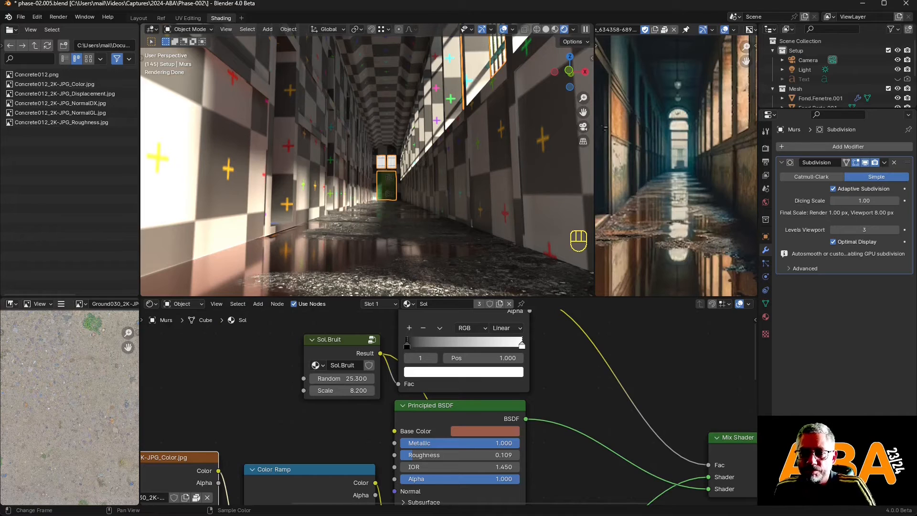
# Step: Switch the node editor to the Mur.001 material in slot 3 and delete its Textures group node
pyautogui.scroll(-3, 406, 353)
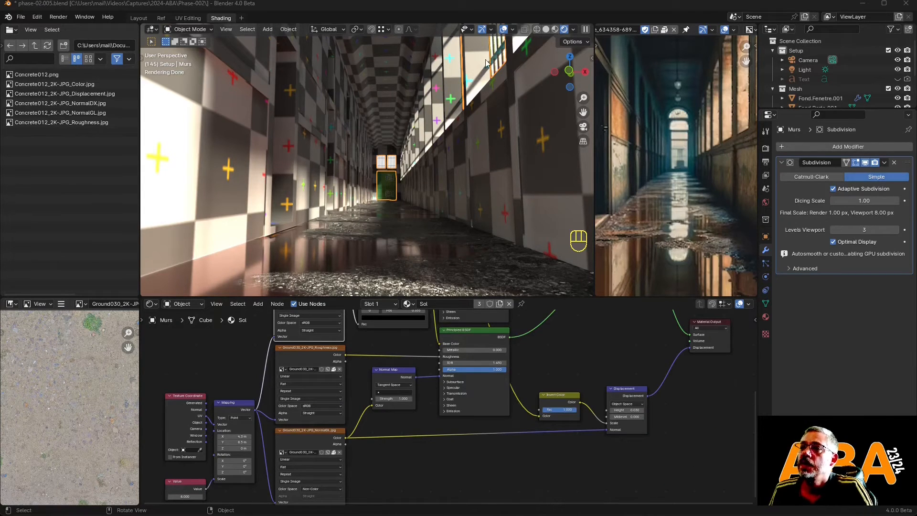
pyautogui.scroll(-3, 346, 154)
pyautogui.scroll(3, 379, 161)
pyautogui.click(380, 304)
pyautogui.click(391, 351)
pyautogui.moveTo(421, 436); pyautogui.dragTo(433, 480, button='middle')
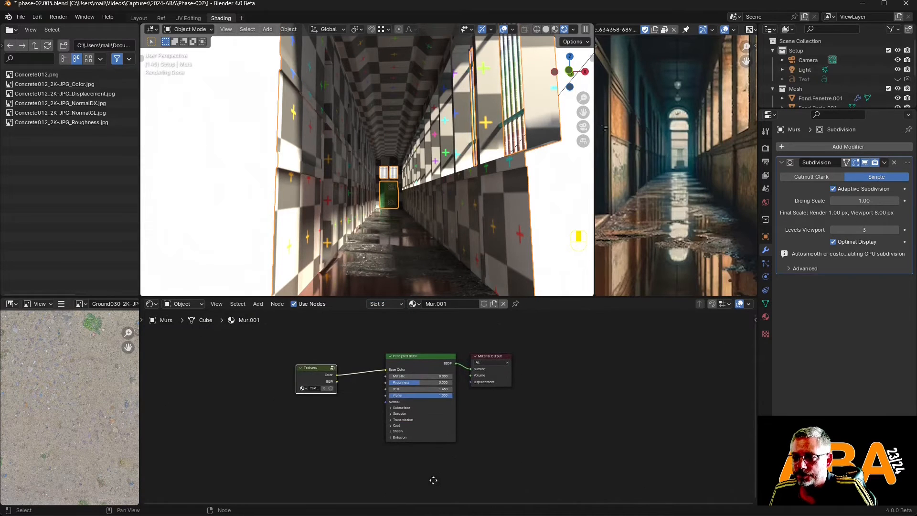
pyautogui.scroll(3, 331, 419)
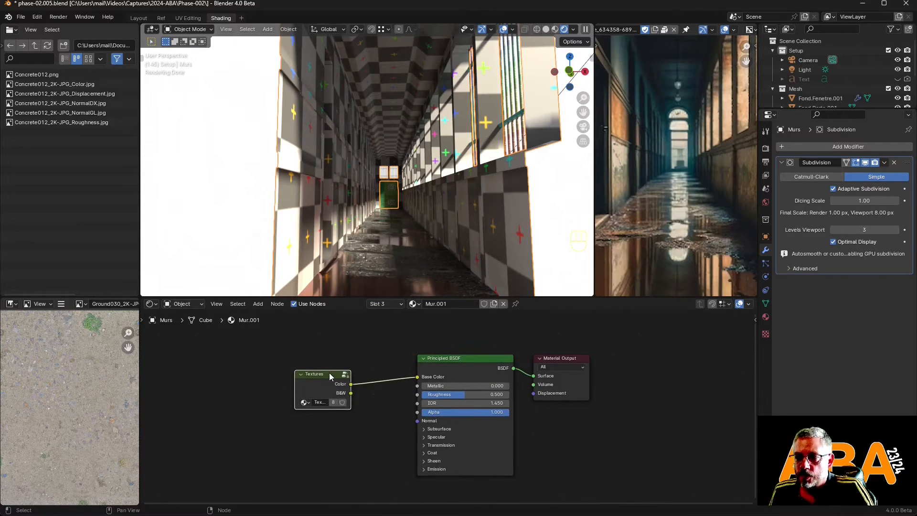
pyautogui.press('x')
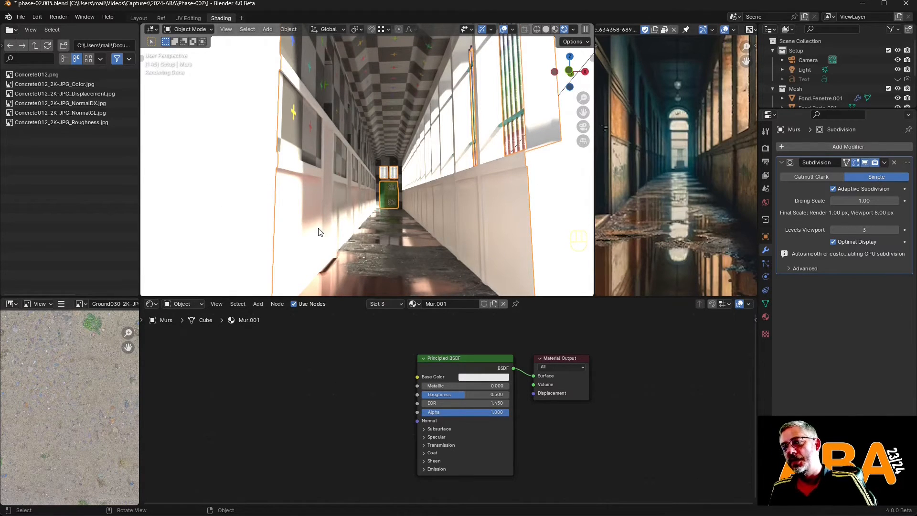
# Step: Display the texture files as thumbnails, look through the material folders, and open the PaintedPlaster015_2K-JPG folder
pyautogui.click(34, 49)
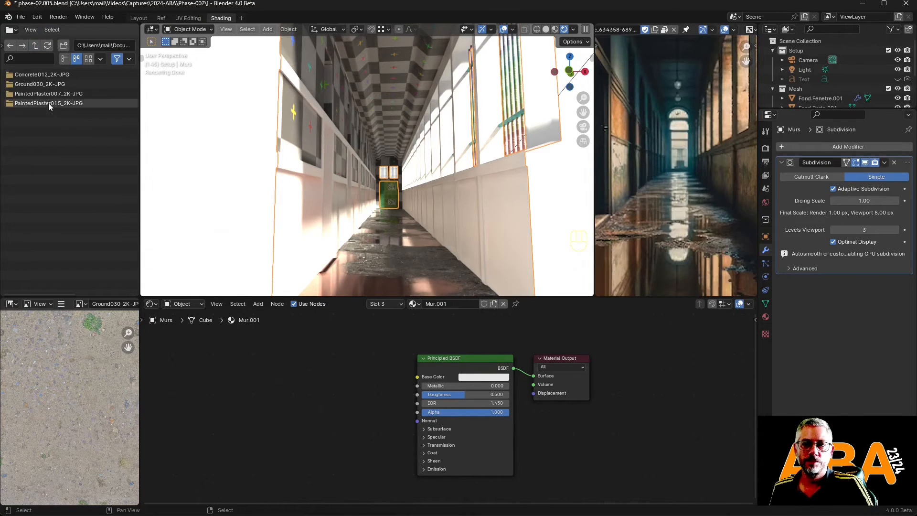
pyautogui.doubleClick(46, 75)
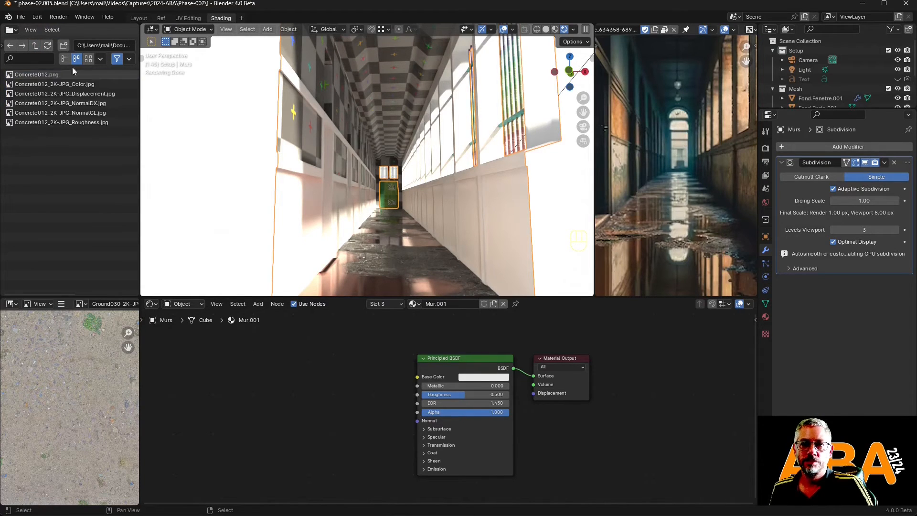
pyautogui.click(88, 58)
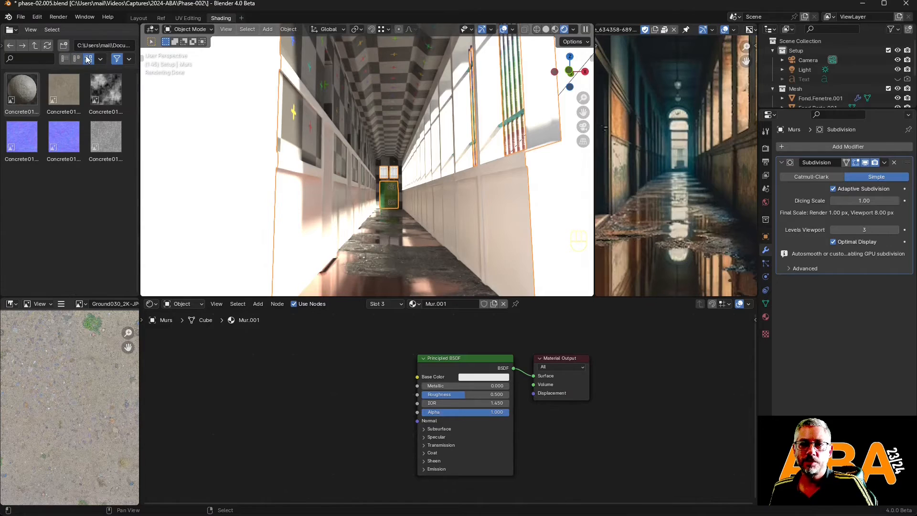
pyautogui.click(10, 45)
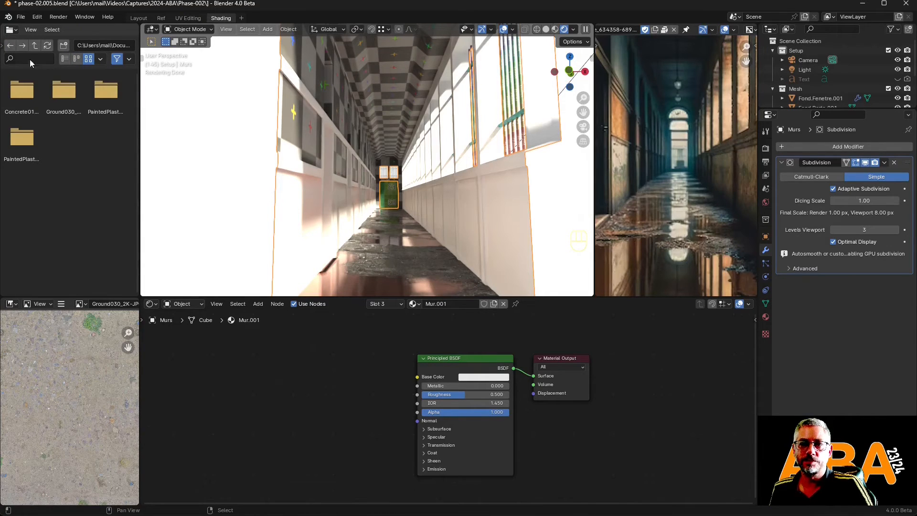
pyautogui.doubleClick(110, 94)
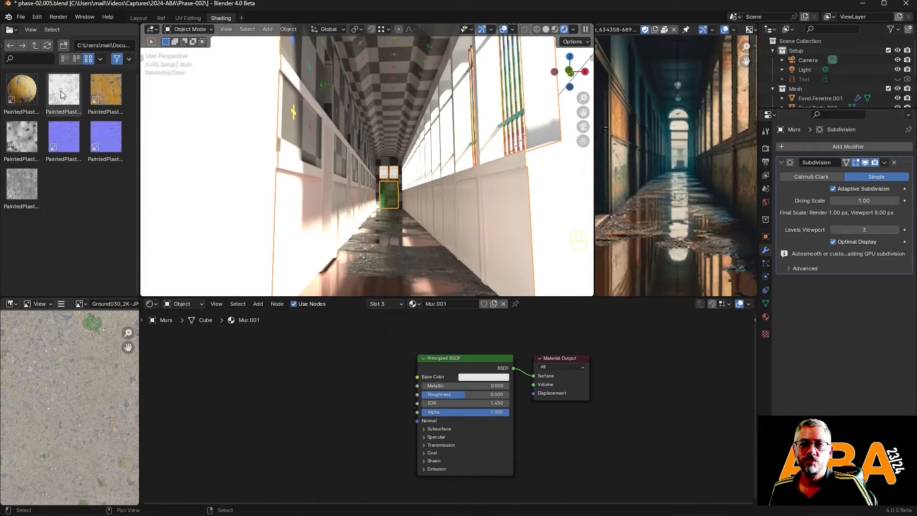
pyautogui.click(10, 45)
pyautogui.doubleClick(22, 143)
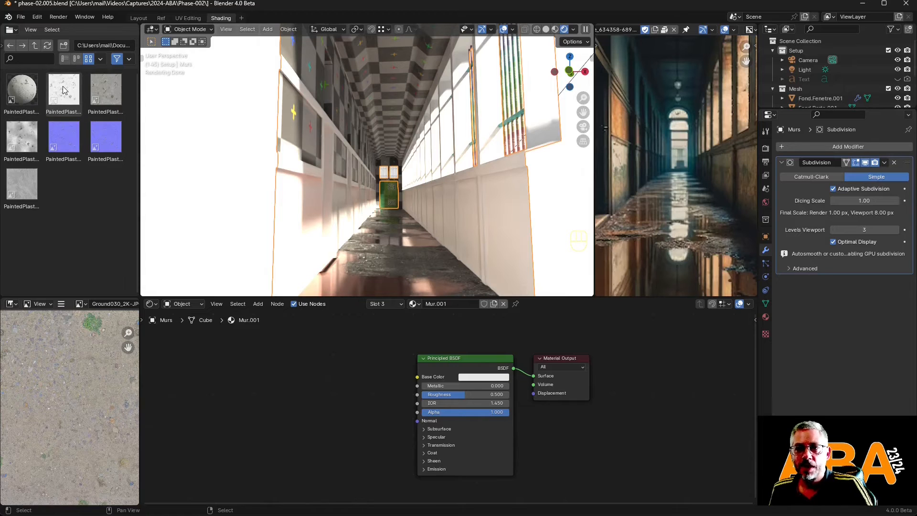
# Step: Add the PaintedPlaster015 AmbientOcclusion and Color images as texture nodes, stacked beside the Principled BSDF
pyautogui.moveTo(64, 89)
pyautogui.mouseDown()
pyautogui.moveTo(295, 385)
pyautogui.moveTo(316, 383)
pyautogui.mouseUp()
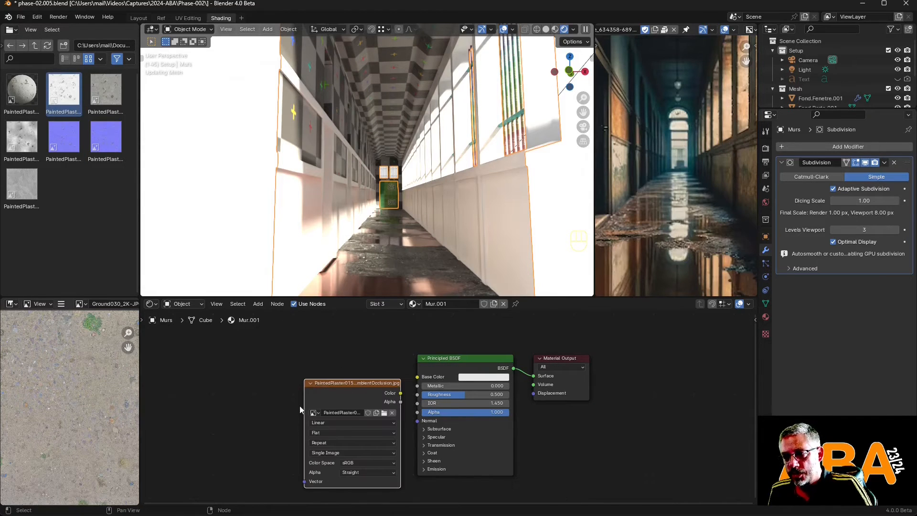
pyautogui.moveTo(370, 393); pyautogui.dragTo(310, 359)
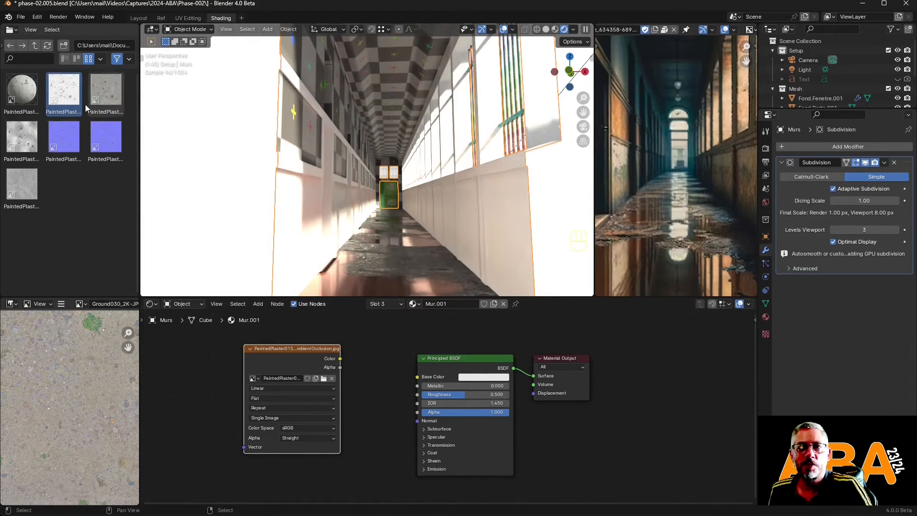
pyautogui.moveTo(106, 88)
pyautogui.mouseDown()
pyautogui.moveTo(342, 472)
pyautogui.moveTo(311, 463)
pyautogui.mouseUp()
pyautogui.scroll(-1, 377, 422)
pyautogui.moveTo(377, 422)
pyautogui.mouseDown(button='middle')
pyautogui.moveTo(392, 386)
pyautogui.moveTo(388, 391)
pyautogui.moveTo(382, 379)
pyautogui.moveTo(359, 419)
pyautogui.mouseUp(button='middle')
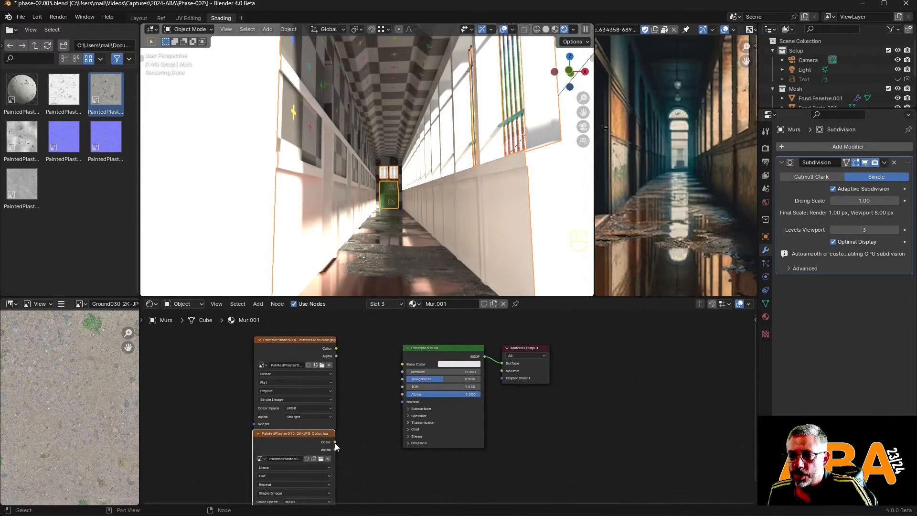
# Step: Connect the plaster Color image to the Principled BSDF's Base Color, and move the AmbientOcclusion node slightly higher to inspect its image
pyautogui.moveTo(336, 442); pyautogui.dragTo(402, 365)
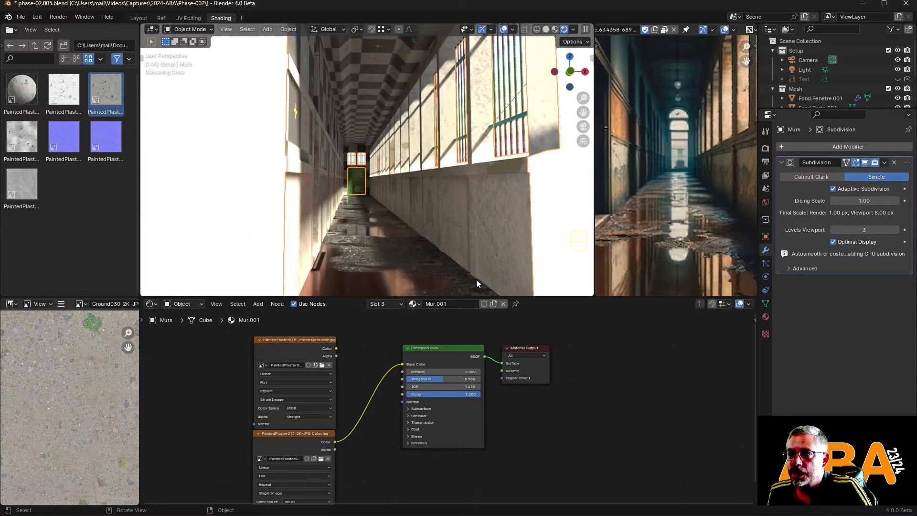
pyautogui.moveTo(314, 343); pyautogui.dragTo(311, 335)
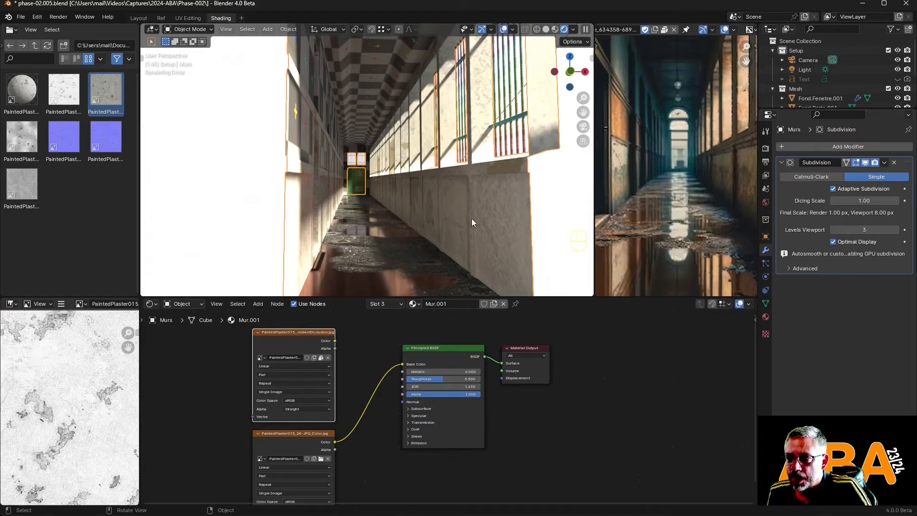
pyautogui.moveTo(45, 424); pyautogui.dragTo(88, 415, button='middle')
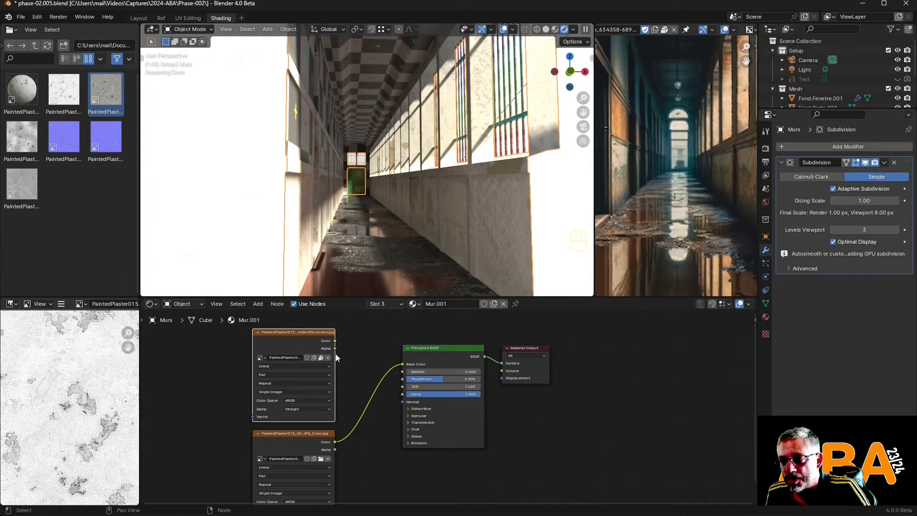
# Step: Insert a Mix Color node on the Base Color link and connect the AmbientOcclusion image's Color to its B input
pyautogui.click(260, 303)
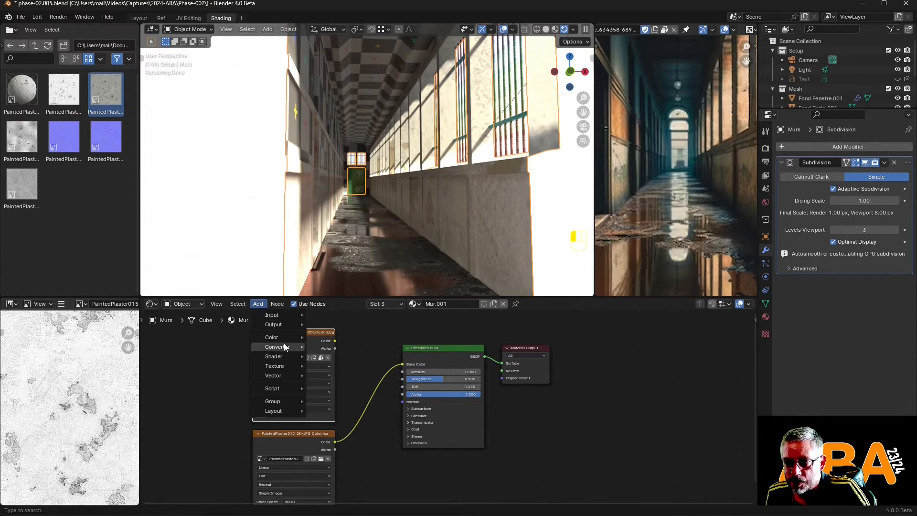
pyautogui.moveTo(278, 337)
pyautogui.click(330, 385)
pyautogui.click(369, 382)
pyautogui.moveTo(335, 341); pyautogui.dragTo(364, 440)
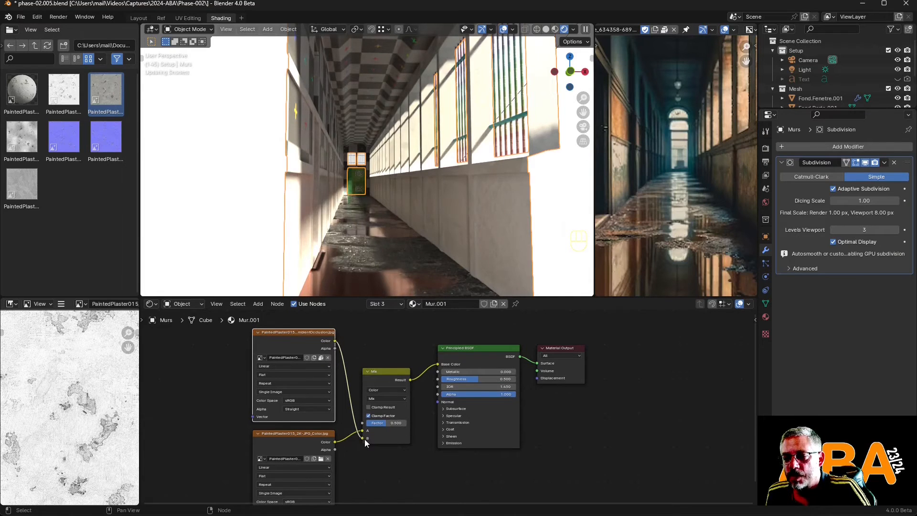
# Step: Set the Mix node's blending mode to Darken and its Factor to about 0.808
pyautogui.click(388, 399)
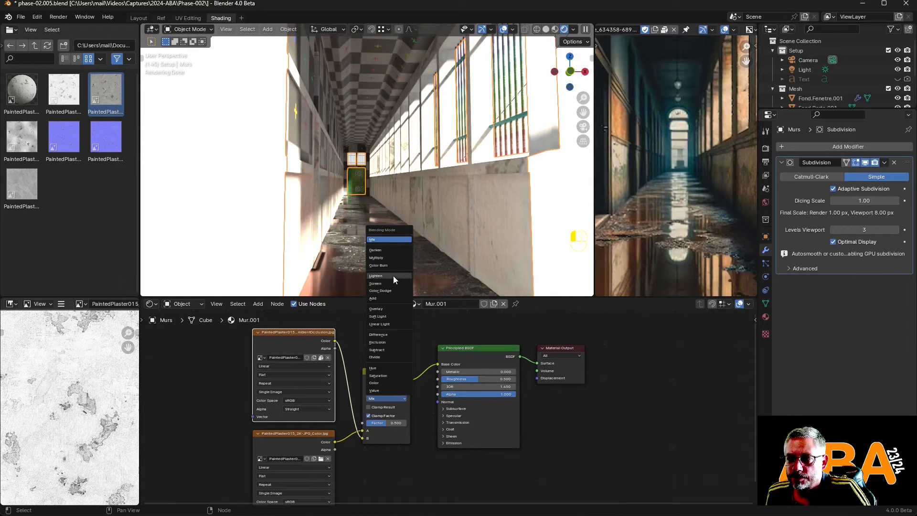
pyautogui.scroll(2, 391, 394)
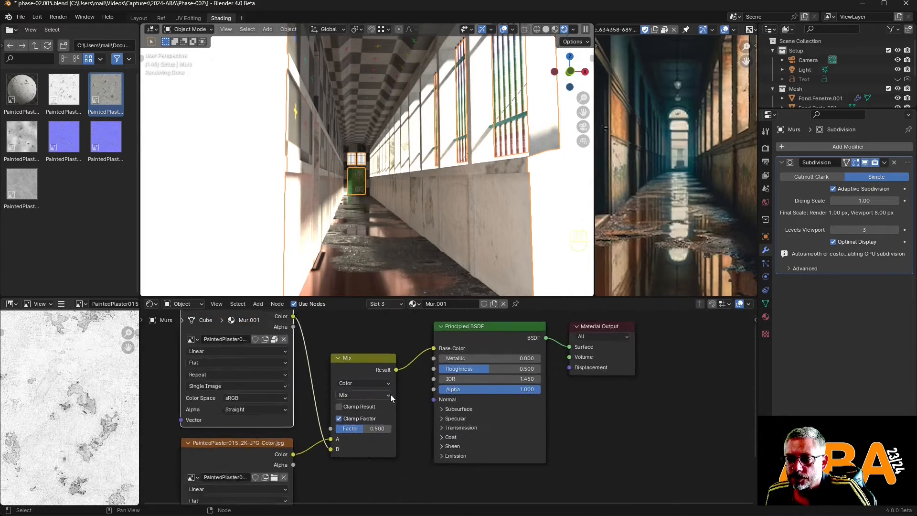
pyautogui.scroll(3, 388, 401)
pyautogui.click(356, 393)
pyautogui.click(344, 359)
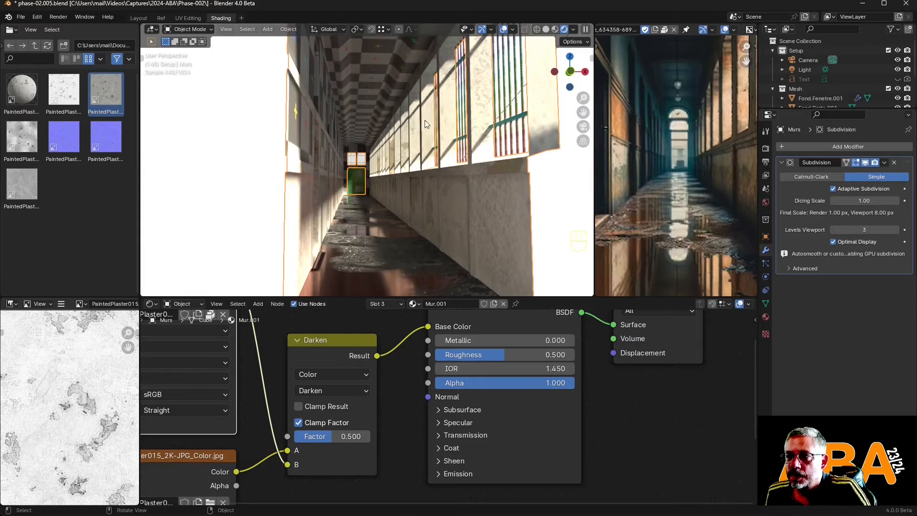
pyautogui.moveTo(330, 434); pyautogui.dragTo(354, 435)
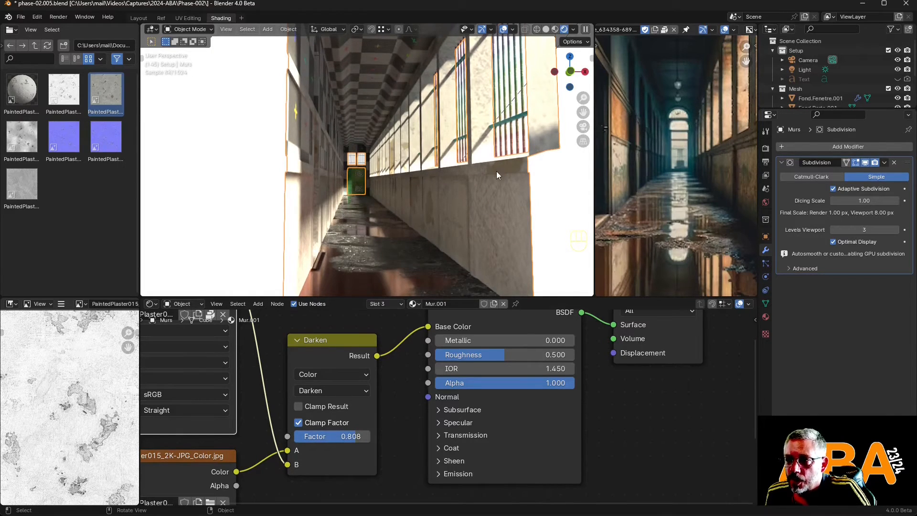
# Step: Set the Mix node to Multiply with a Factor of about 0.883, and the Value driving the Mapping scale to about 31.8
pyautogui.moveTo(494, 171); pyautogui.dragTo(476, 170, button='middle')
pyautogui.scroll(-14, 530, 360)
pyautogui.moveTo(424, 393); pyautogui.dragTo(390, 344)
pyautogui.moveTo(356, 435); pyautogui.dragTo(400, 425)
pyautogui.scroll(5, 450, 412)
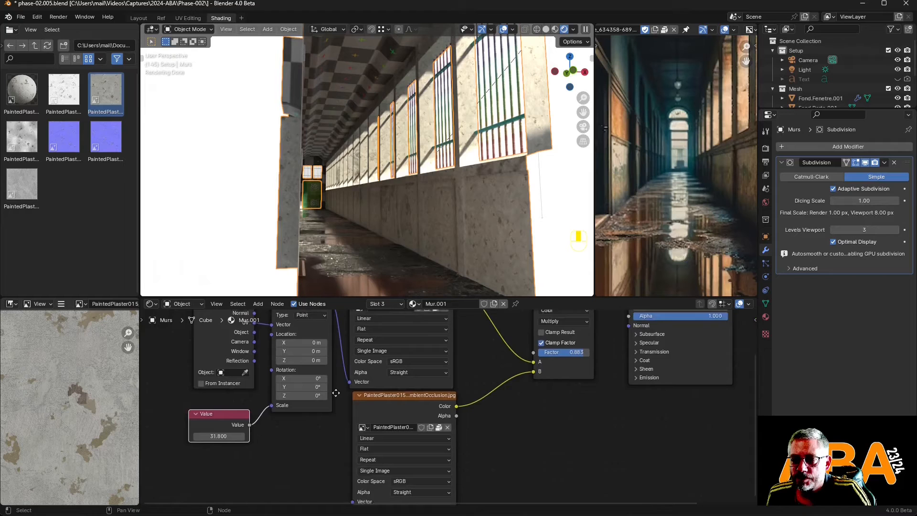
# Step: Rearrange the Mapping, Texture Coordinate and Value nodes lower in the graph, beside the plaster image nodes
pyautogui.scroll(-3, 336, 393)
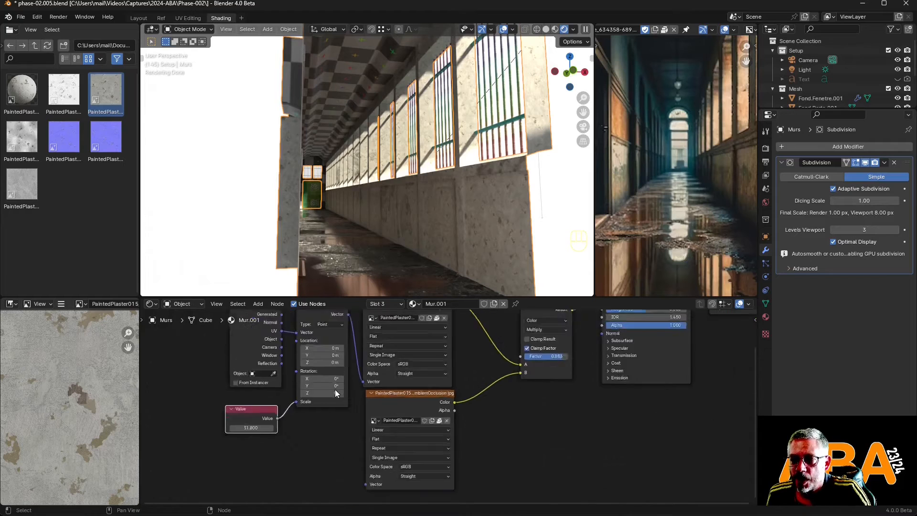
pyautogui.moveTo(375, 339); pyautogui.dragTo(388, 463)
pyautogui.moveTo(363, 335); pyautogui.dragTo(350, 456)
pyautogui.moveTo(279, 329); pyautogui.dragTo(316, 409)
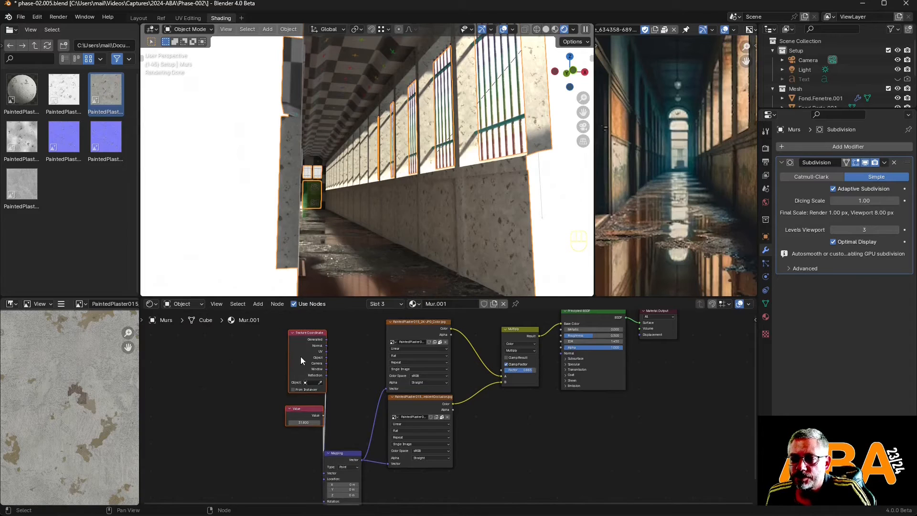
pyautogui.moveTo(300, 356); pyautogui.dragTo(255, 444)
pyautogui.moveTo(284, 426); pyautogui.dragTo(237, 347, button='middle')
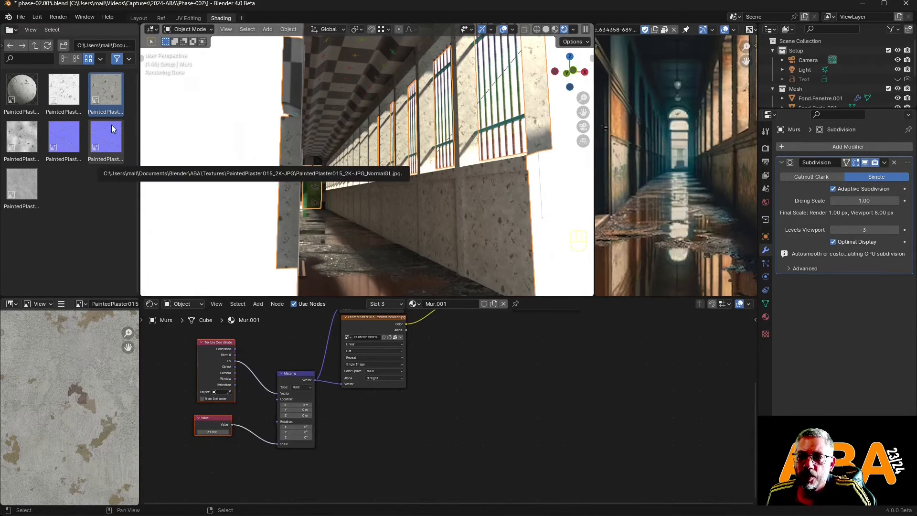
# Step: Add the PaintedPlaster015 NormalGL image below the AmbientOcclusion node and connect the Mapping Vector to its Vector input
pyautogui.moveTo(111, 125); pyautogui.dragTo(372, 392)
pyautogui.moveTo(372, 392); pyautogui.dragTo(323, 447, button='middle')
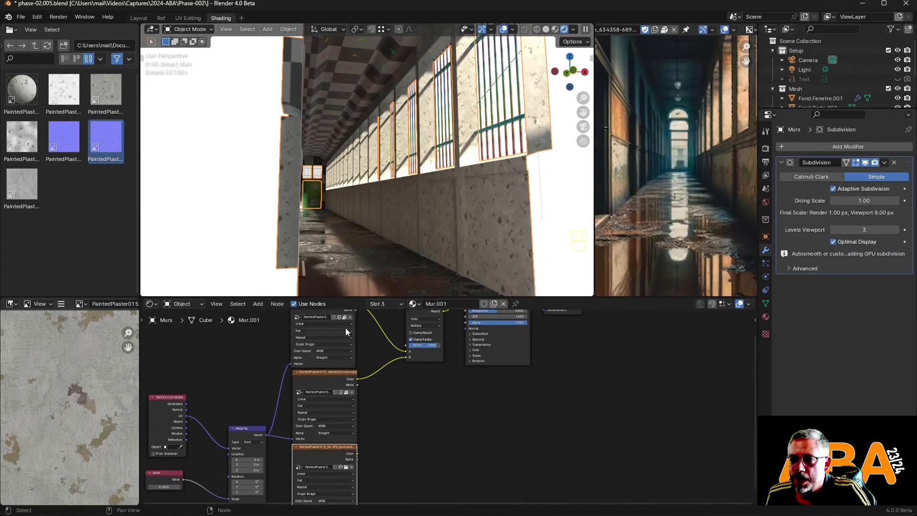
pyautogui.moveTo(271, 434); pyautogui.dragTo(261, 353, button='middle')
pyautogui.scroll(5, 261, 357)
pyautogui.moveTo(193, 362); pyautogui.dragTo(280, 369, button='middle')
pyautogui.moveTo(251, 331); pyautogui.dragTo(292, 446)
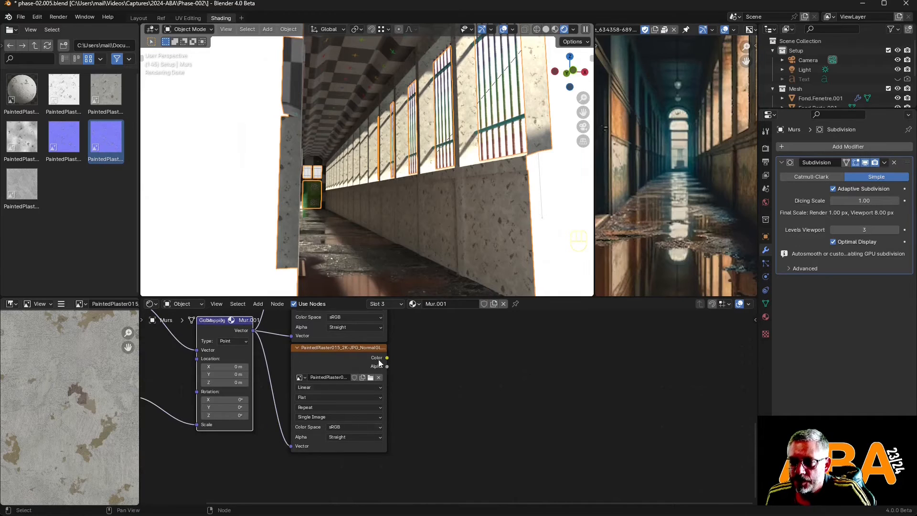
# Step: Shift the Multiply node slightly away from the Principled BSDF and add a Normal Map node beside the NormalGL image
pyautogui.moveTo(378, 359); pyautogui.dragTo(361, 419, button='middle')
pyautogui.scroll(-7, 360, 419)
pyautogui.moveTo(410, 363); pyautogui.dragTo(315, 404, button='middle')
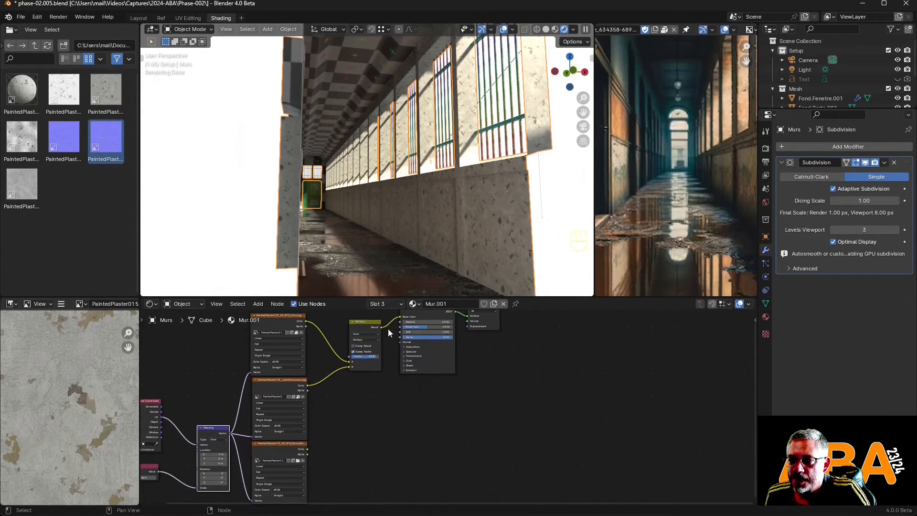
pyautogui.moveTo(372, 324); pyautogui.dragTo(355, 336)
pyautogui.moveTo(357, 376); pyautogui.dragTo(352, 394, button='middle')
pyautogui.click(258, 304)
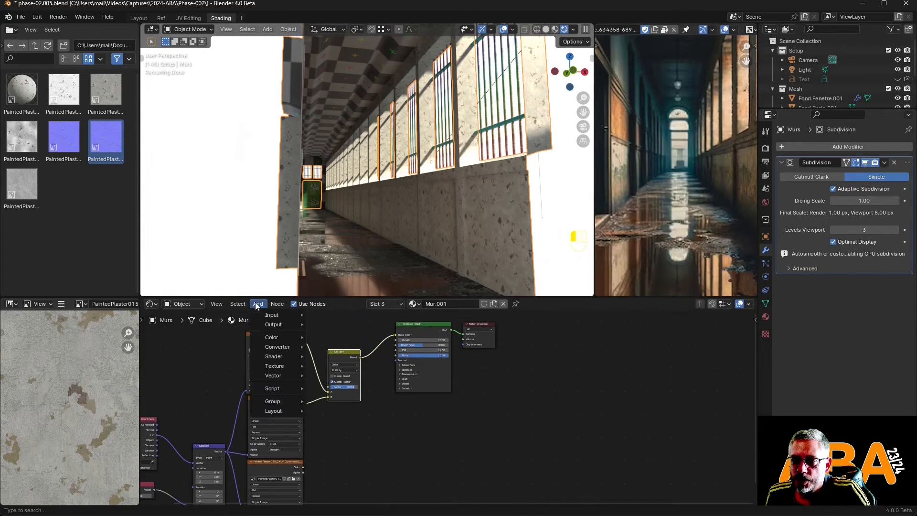
pyautogui.moveTo(284, 376)
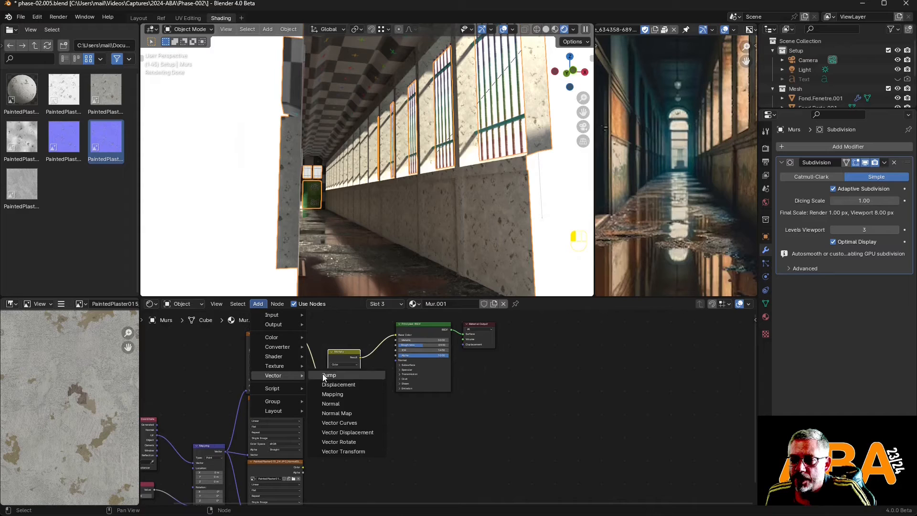
pyautogui.click(352, 412)
pyautogui.click(333, 446)
pyautogui.scroll(2, 334, 446)
pyautogui.moveTo(334, 447); pyautogui.dragTo(394, 351, button='middle')
pyautogui.scroll(10, 333, 389)
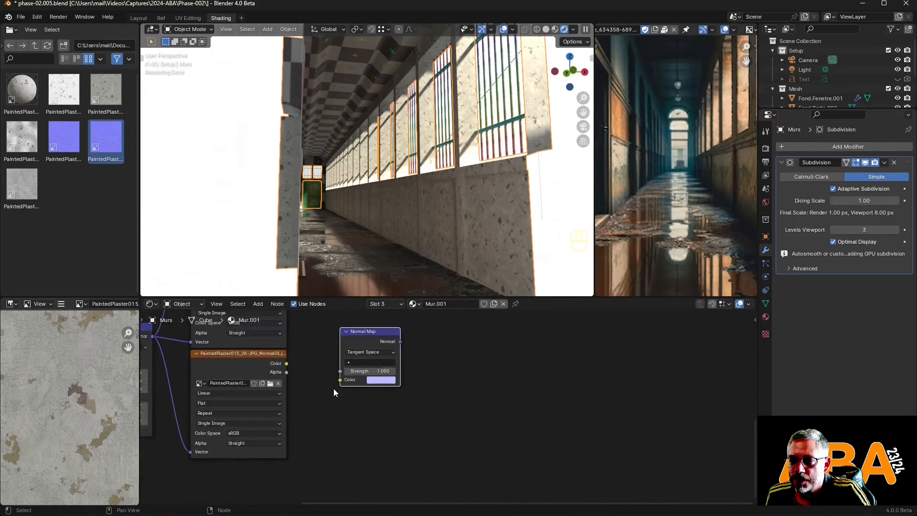
# Step: Set the NormalGL image's color space to Non-Color and connect its Color output to the Normal Map node's Color input
pyautogui.moveTo(319, 397); pyautogui.dragTo(491, 387, button='middle')
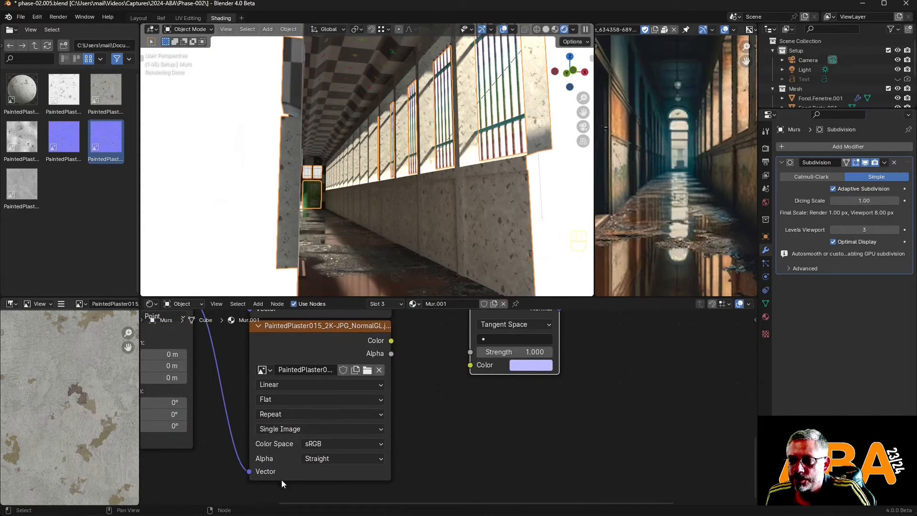
pyautogui.click(325, 456)
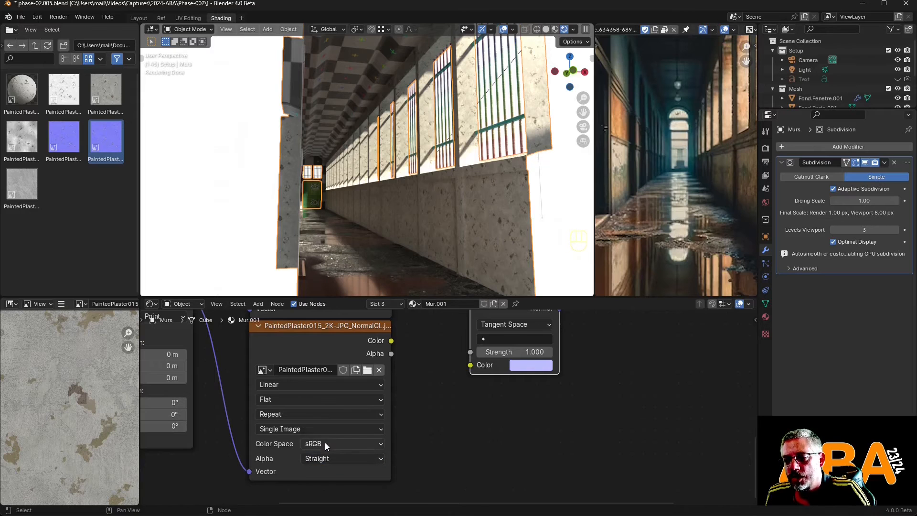
pyautogui.click(326, 442)
pyautogui.click(321, 438)
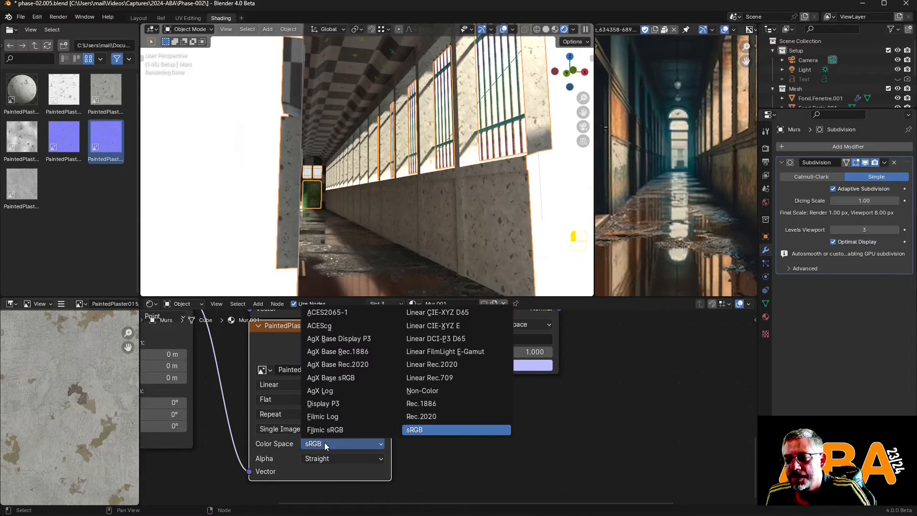
pyautogui.click(446, 392)
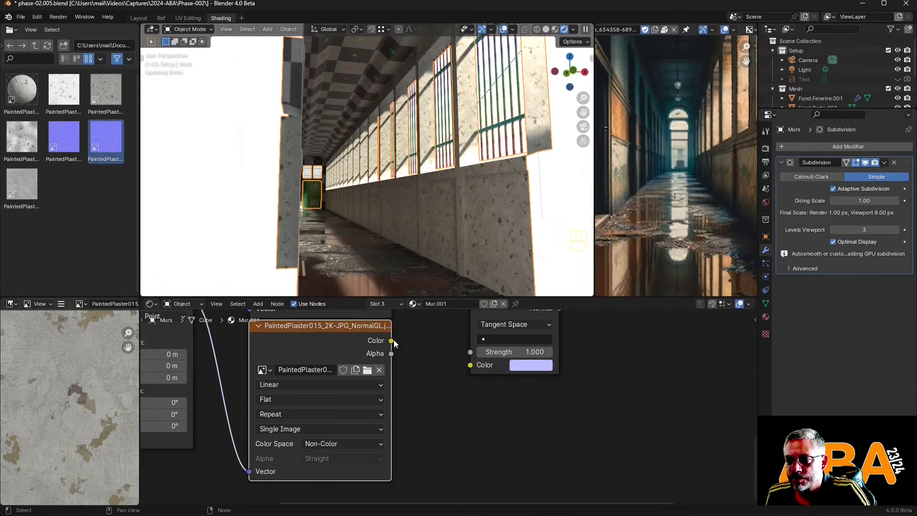
pyautogui.moveTo(391, 341); pyautogui.dragTo(471, 365)
# Step: Move the Normal Map node up beneath the Multiply node and connect its Normal output to the Principled BSDF's Normal input
pyautogui.moveTo(493, 387); pyautogui.dragTo(371, 471, button='middle')
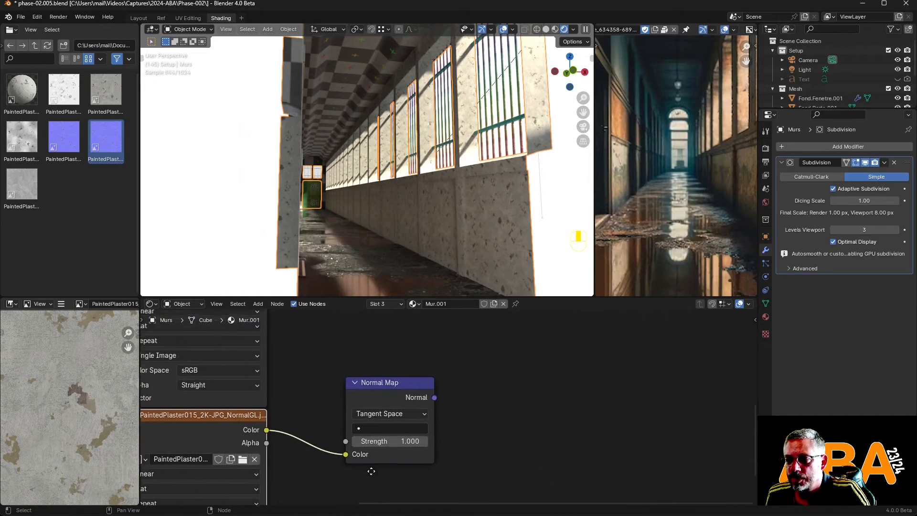
pyautogui.scroll(-4, 371, 472)
pyautogui.press('g')
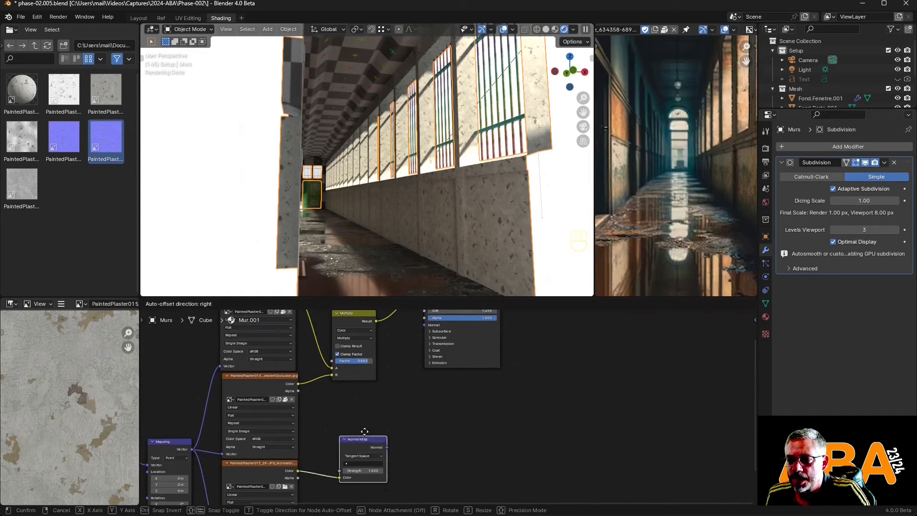
pyautogui.click(357, 389)
pyautogui.scroll(3, 383, 429)
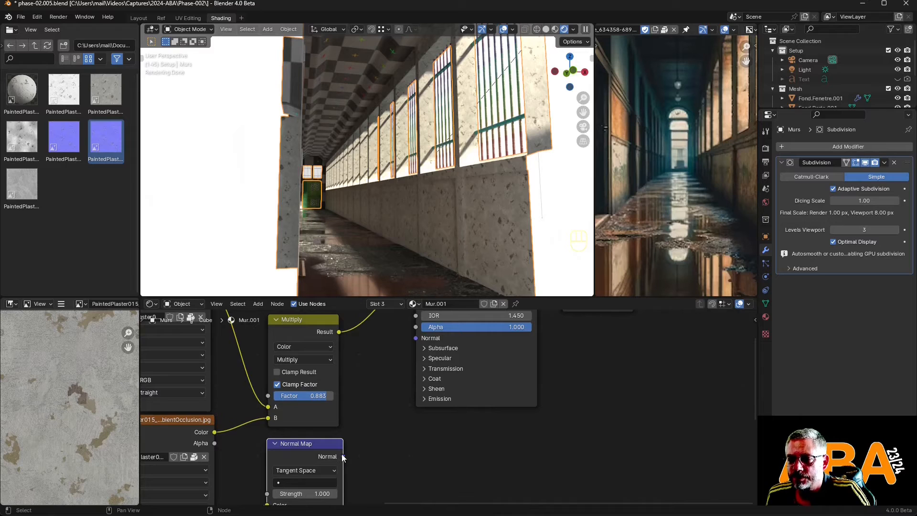
pyautogui.moveTo(343, 456); pyautogui.dragTo(414, 346)
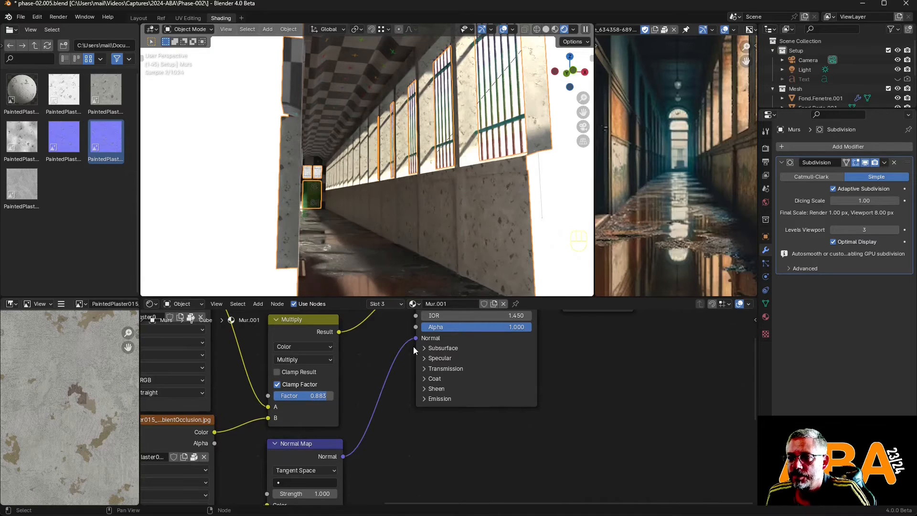
# Step: Try a Normal Map Strength of 8.1 and inspect the wall's relief up close
pyautogui.moveTo(343, 486); pyautogui.dragTo(383, 415, button='middle')
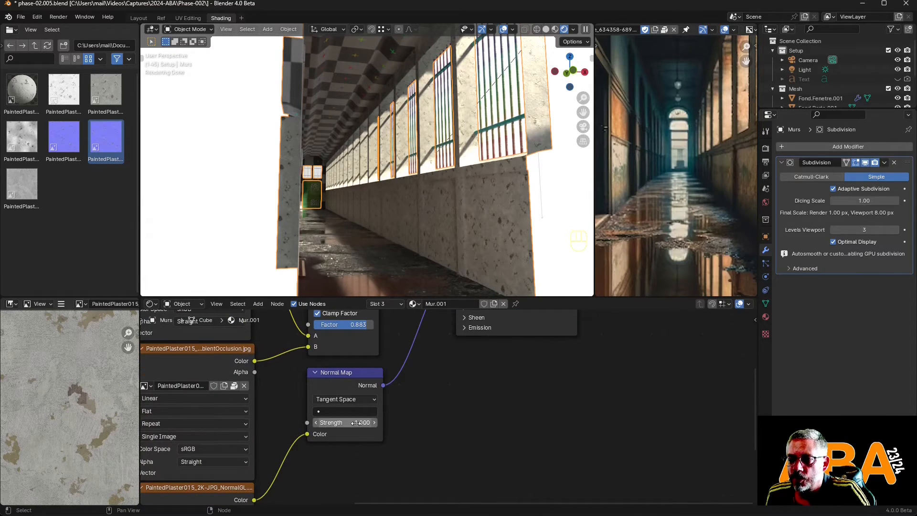
pyautogui.moveTo(358, 423); pyautogui.dragTo(535, 423)
pyautogui.scroll(2, 488, 235)
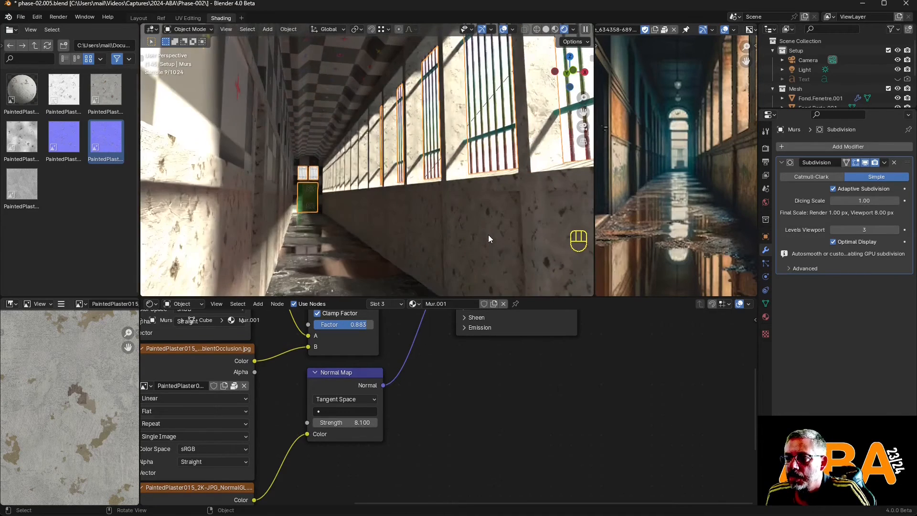
pyautogui.keyDown('shift'); pyautogui.moveTo(461, 216); pyautogui.dragTo(320, 133, button='middle'); pyautogui.keyUp('shift')
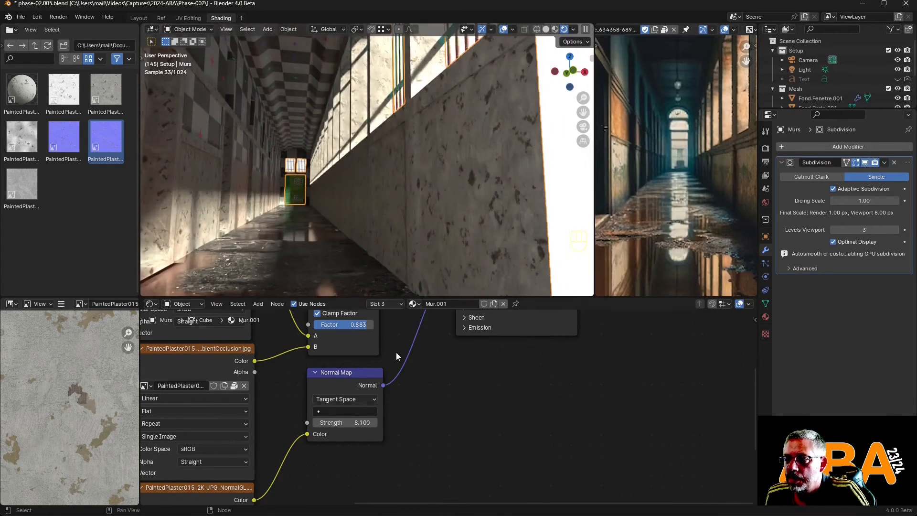
# Step: Lower the Multiply node's Factor to about 0.325
pyautogui.moveTo(396, 352); pyautogui.dragTo(437, 444, button='middle')
pyautogui.scroll(-4, 438, 443)
pyautogui.moveTo(461, 407); pyautogui.dragTo(436, 407)
# Step: Try the Overlay and Darken blending modes on the Mix node, and restore Multiply
pyautogui.click(441, 380)
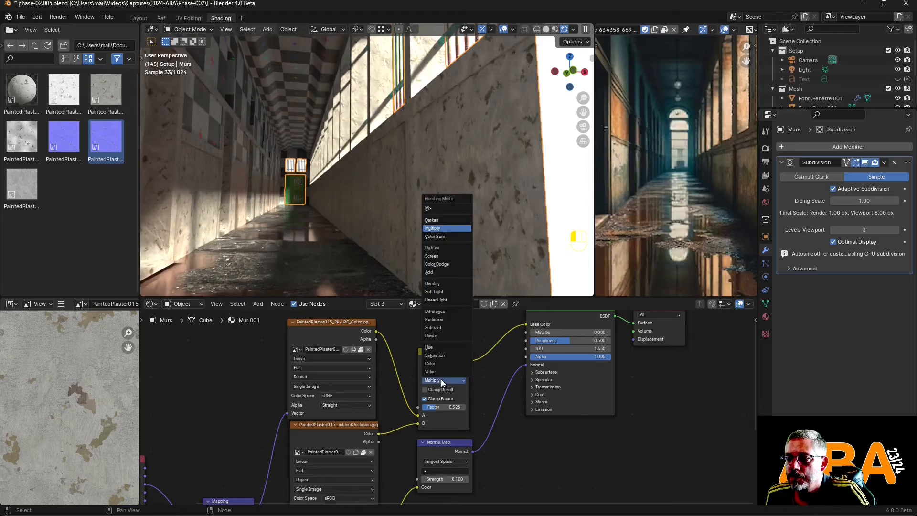
pyautogui.click(449, 286)
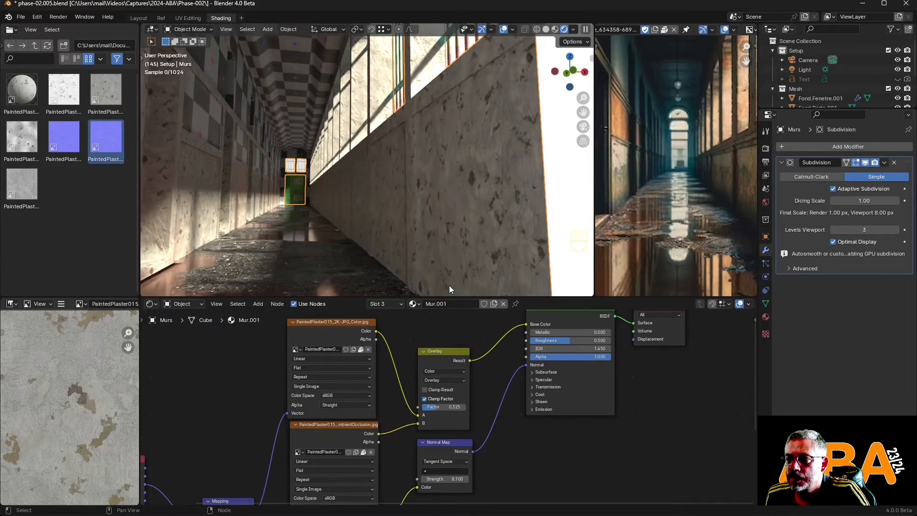
pyautogui.click(445, 382)
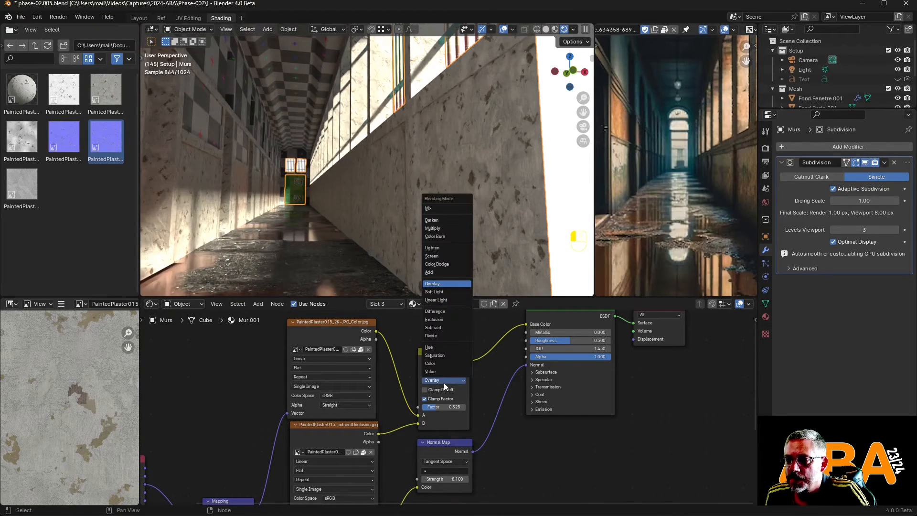
pyautogui.click(446, 220)
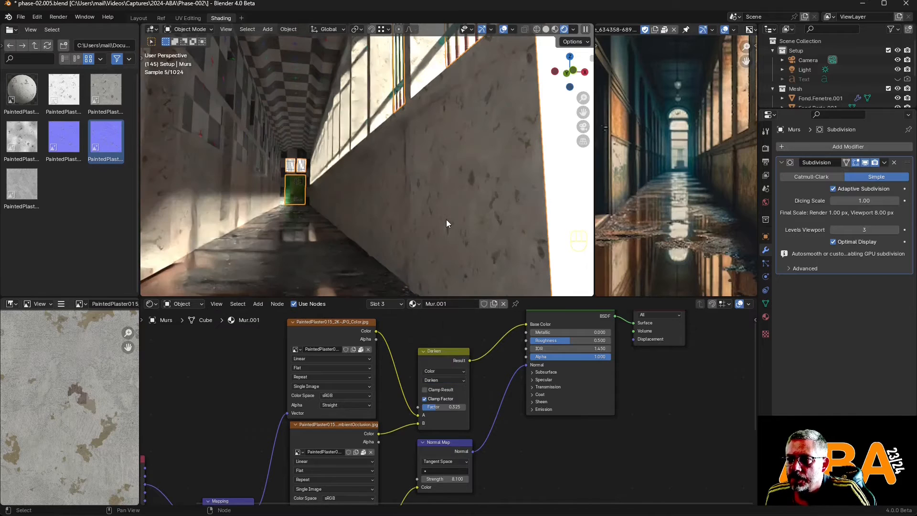
pyautogui.click(441, 381)
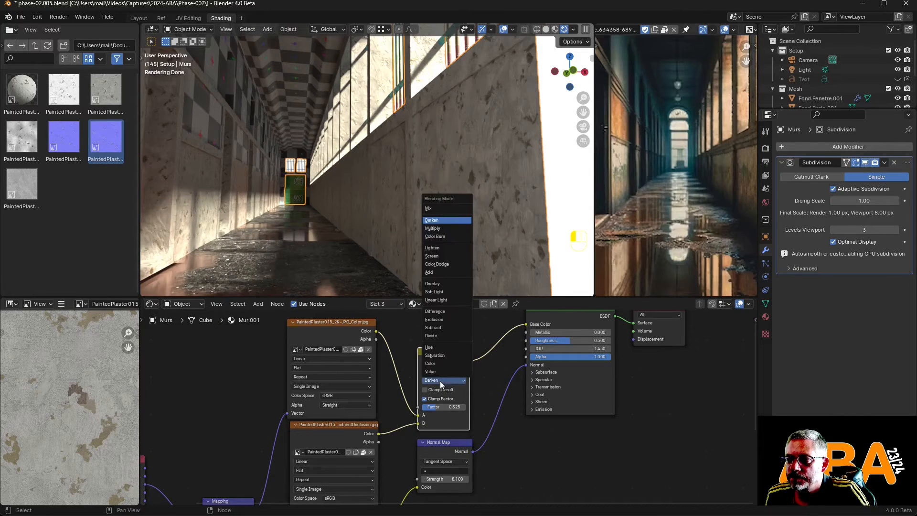
pyautogui.click(442, 227)
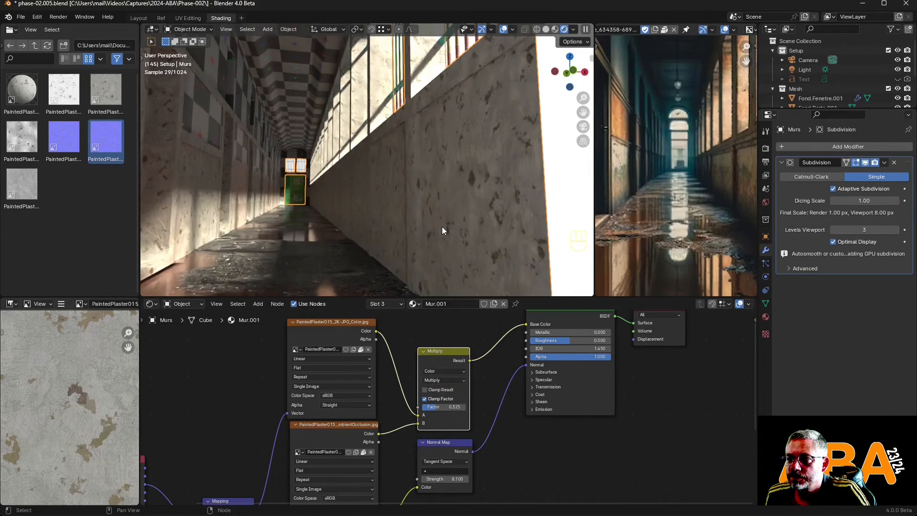
# Step: Try a value of 1 in the Value node that drives the plaster textures' Mapping scale
pyautogui.moveTo(422, 420); pyautogui.dragTo(408, 394, button='middle')
pyautogui.moveTo(320, 224); pyautogui.dragTo(368, 248, button='middle')
pyautogui.moveTo(397, 443); pyautogui.dragTo(600, 323, button='middle')
pyautogui.scroll(4, 383, 403)
pyautogui.scroll(1, 304, 460)
pyautogui.moveTo(245, 453)
pyautogui.mouseDown()
pyautogui.moveTo(179, 453)
pyautogui.moveTo(245, 453)
pyautogui.mouseUp()
pyautogui.click(250, 451)
pyautogui.write('1')
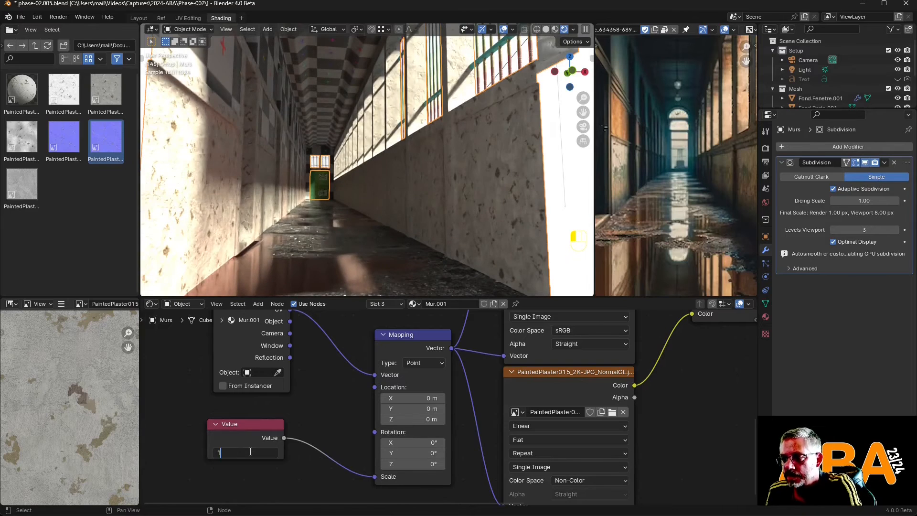
pyautogui.press('Return')
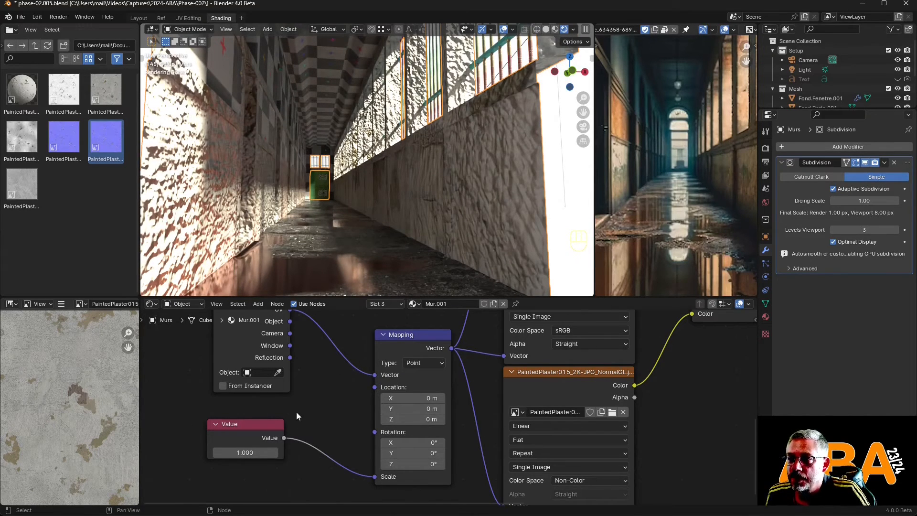
# Step: Set the Value node driving the Mapping scale to 5
pyautogui.click(247, 453)
pyautogui.write('5')
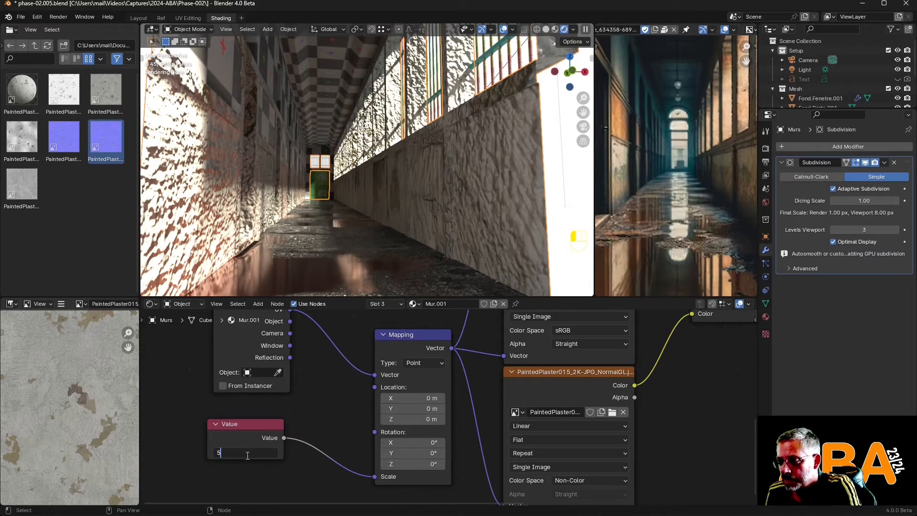
pyautogui.press('Return')
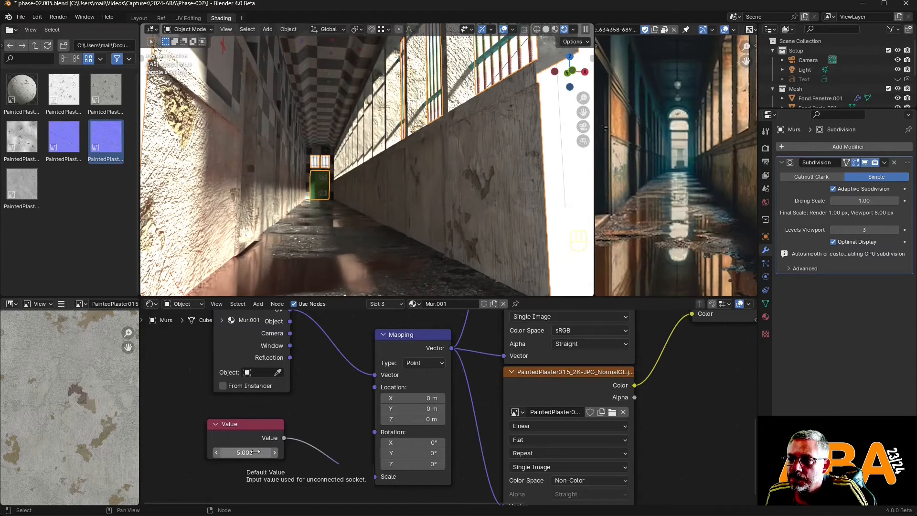
# Step: Set the Normal Map node's Strength to 1
pyautogui.scroll(-5, 431, 415)
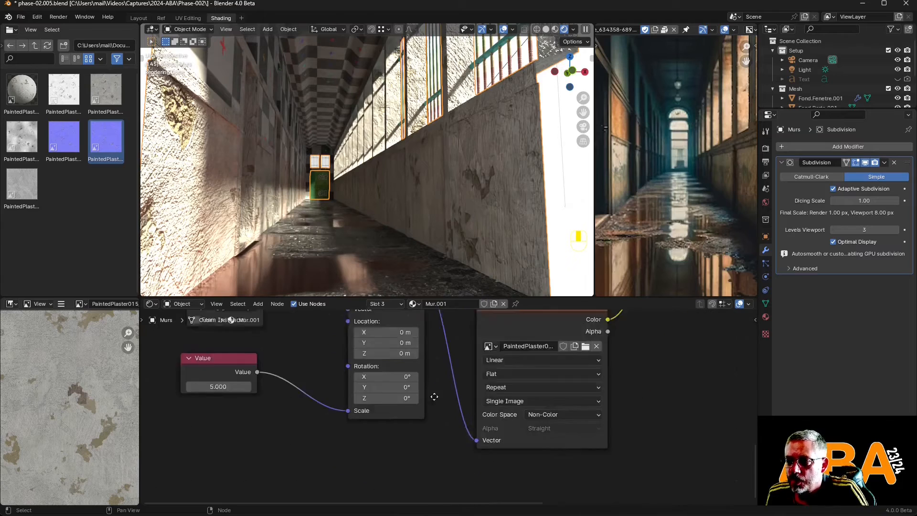
pyautogui.moveTo(589, 414); pyautogui.dragTo(501, 461, button='middle')
pyautogui.scroll(6, 515, 423)
pyautogui.scroll(2, 500, 461)
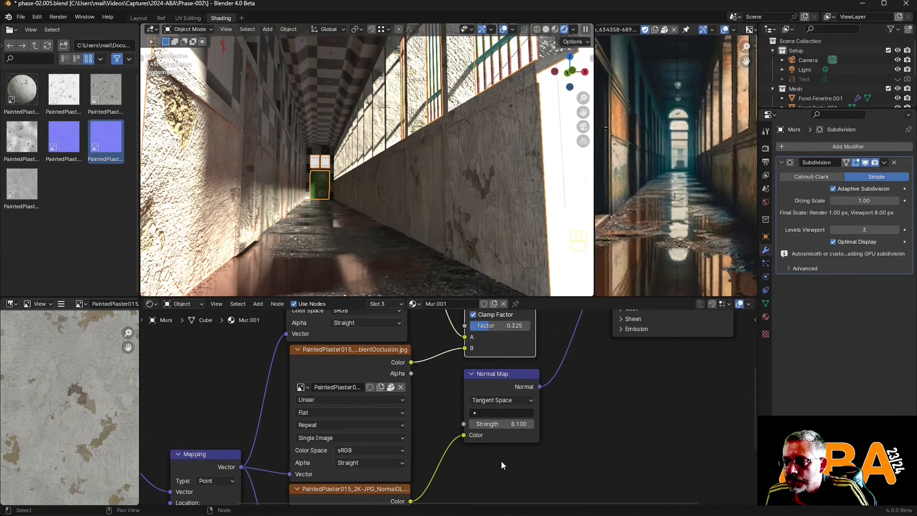
pyautogui.click(520, 424)
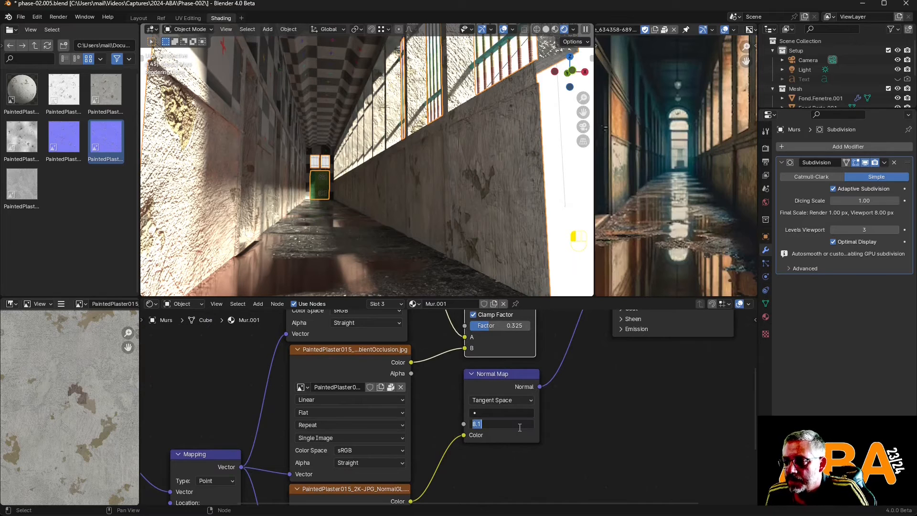
pyautogui.write('1')
pyautogui.press('Return')
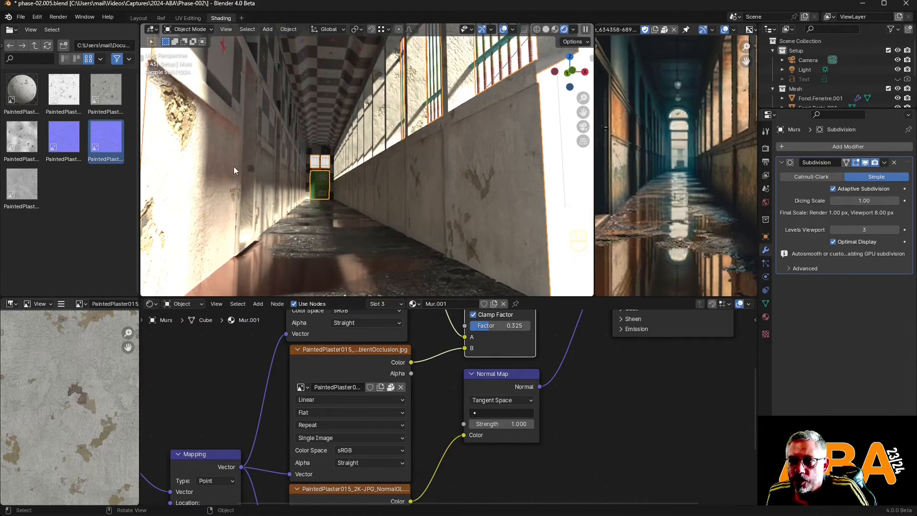
# Step: Set the Multiply node's Factor to 1 and reposition the node slightly higher in the Mur.001 node tree
pyautogui.moveTo(421, 187); pyautogui.dragTo(410, 184, button='middle')
pyautogui.scroll(-10, 437, 371)
pyautogui.moveTo(437, 371); pyautogui.dragTo(441, 388, button='middle')
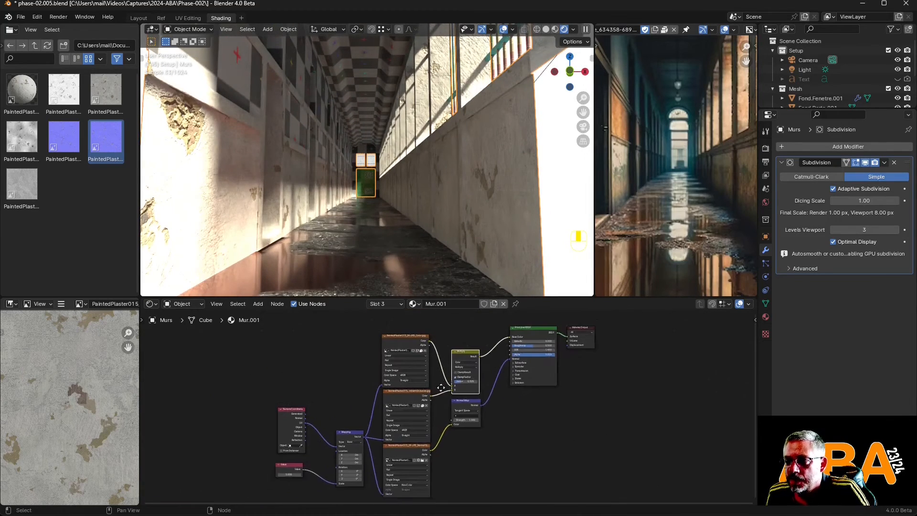
pyautogui.scroll(5, 441, 387)
pyautogui.moveTo(459, 408); pyautogui.dragTo(501, 409)
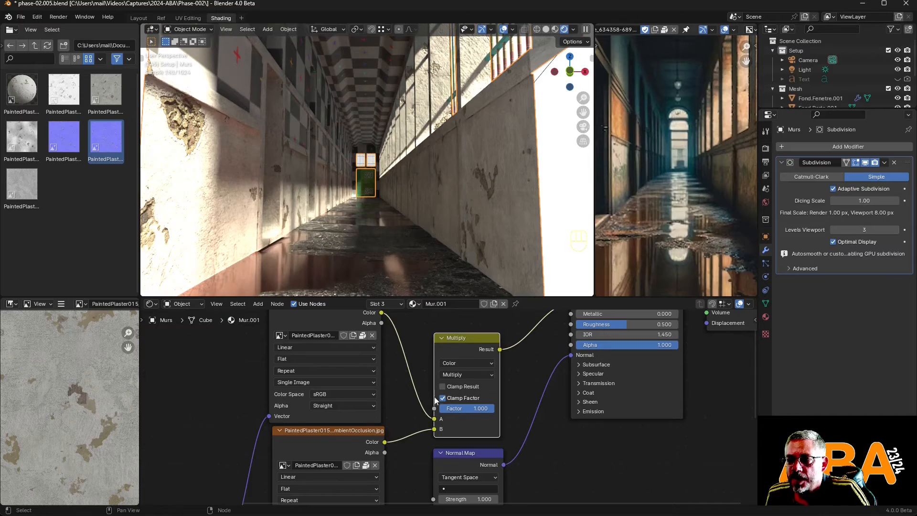
pyautogui.moveTo(434, 396); pyautogui.dragTo(476, 391, button='middle')
pyautogui.scroll(-6, 480, 380)
pyautogui.moveTo(494, 361); pyautogui.dragTo(484, 335)
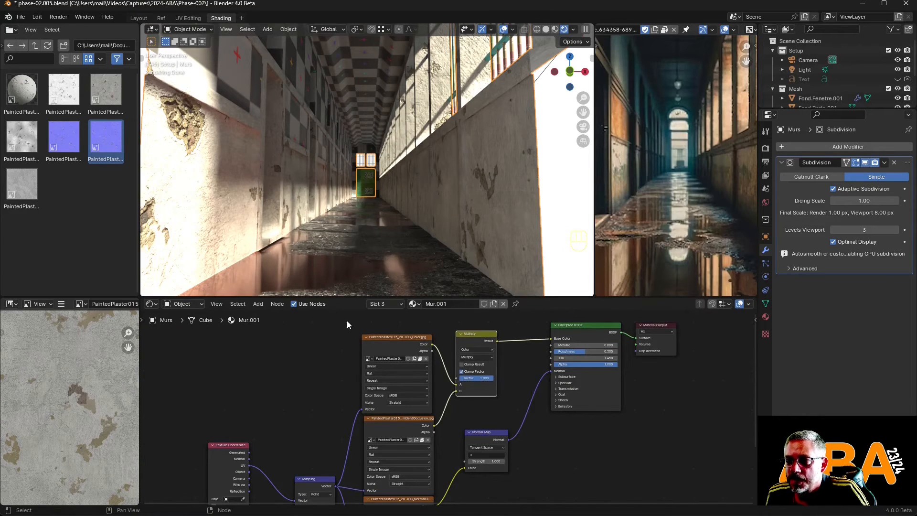
# Step: Insert a Color Ramp node between the Multiply node's Result and the Principled BSDF's Base Color
pyautogui.click(256, 305)
pyautogui.moveTo(282, 367)
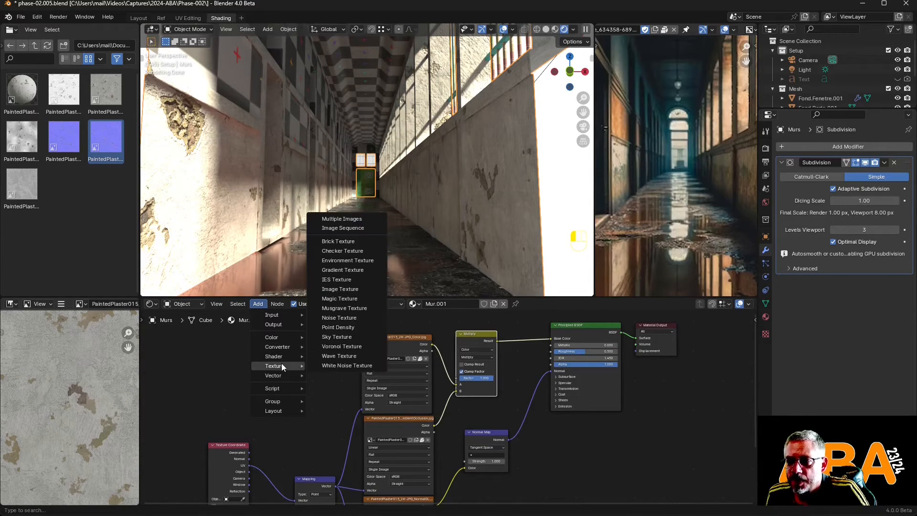
pyautogui.moveTo(286, 349)
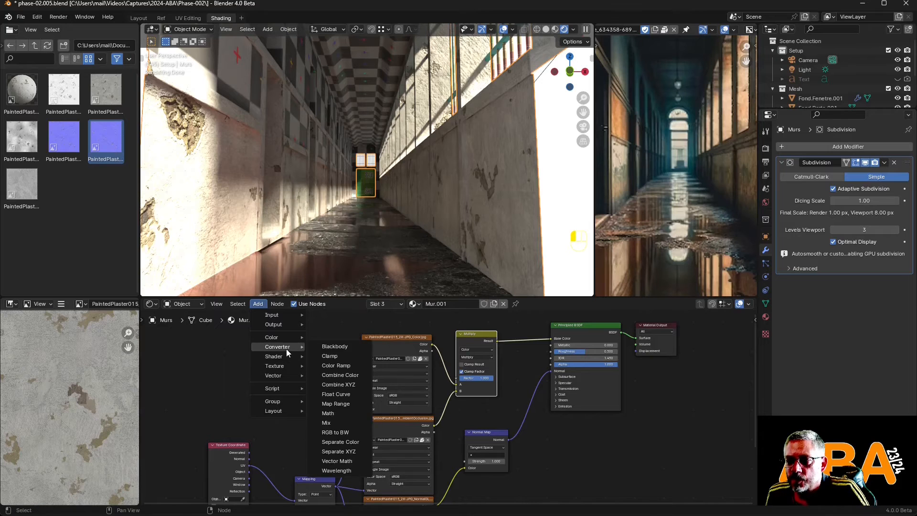
pyautogui.click(343, 366)
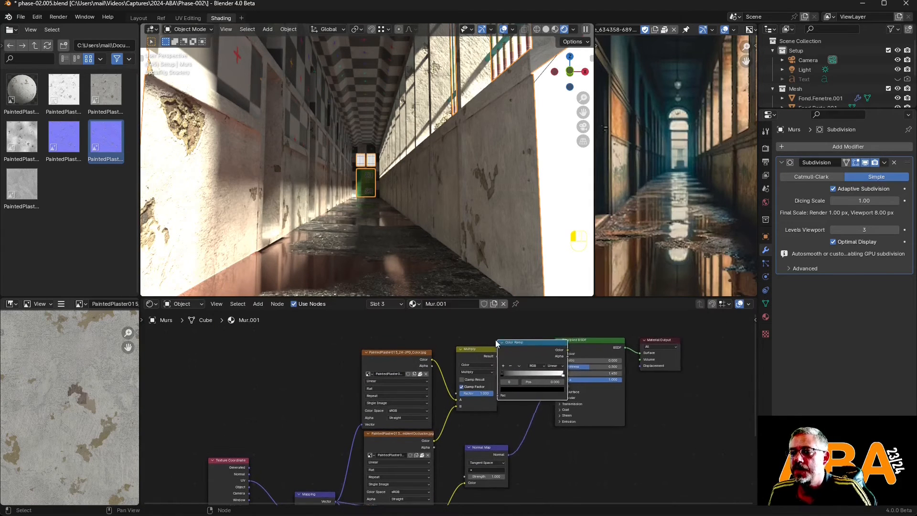
pyautogui.click(540, 380)
pyautogui.scroll(6, 540, 381)
pyautogui.moveTo(544, 381); pyautogui.dragTo(432, 407, button='middle')
pyautogui.scroll(-1, 432, 407)
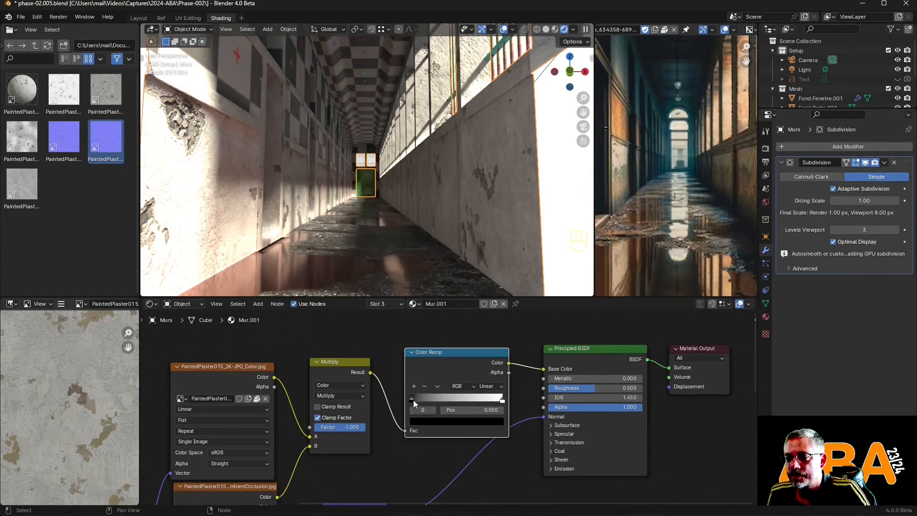
# Step: Try the Color Ramp's black stop at 0.155 and white stop at 0.805, then remove the node while keeping the link
pyautogui.moveTo(412, 398)
pyautogui.mouseDown()
pyautogui.moveTo(434, 400)
pyautogui.moveTo(426, 404)
pyautogui.mouseUp()
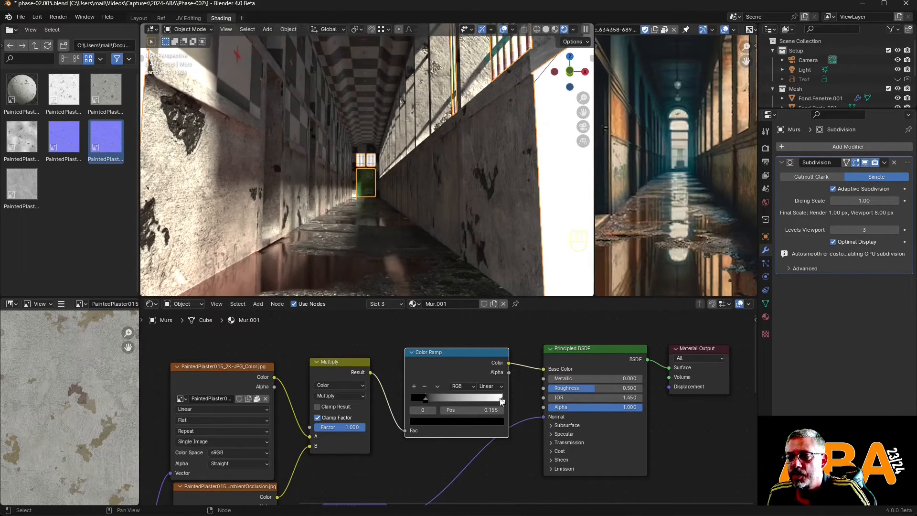
pyautogui.moveTo(503, 400); pyautogui.dragTo(484, 406)
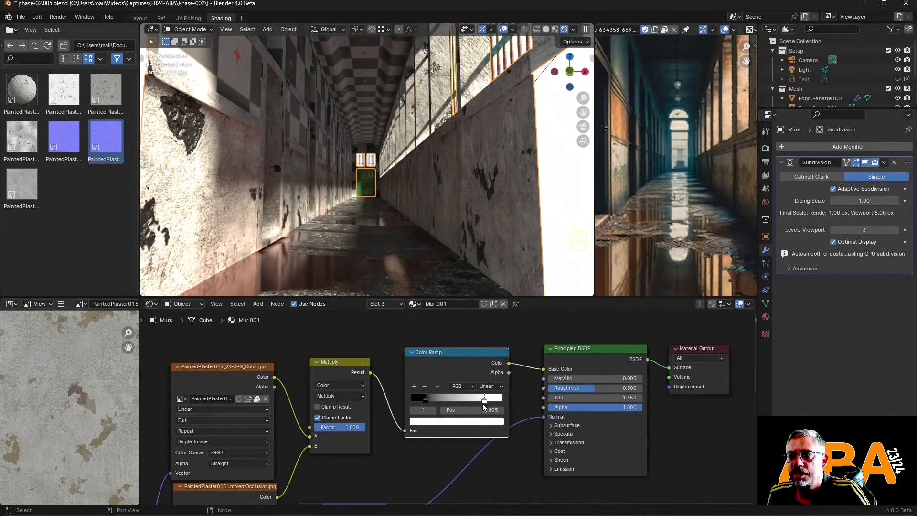
pyautogui.moveTo(426, 404); pyautogui.dragTo(409, 403)
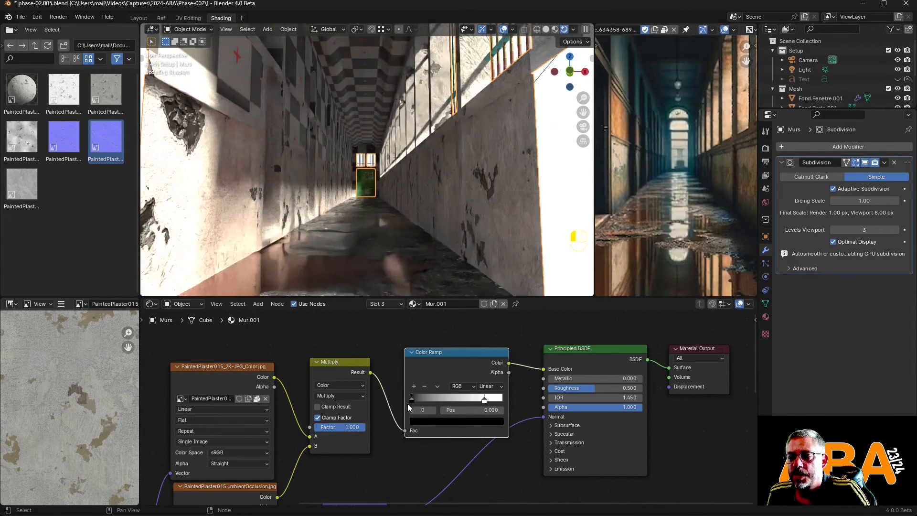
pyautogui.hotkey('ctrl', 'x')
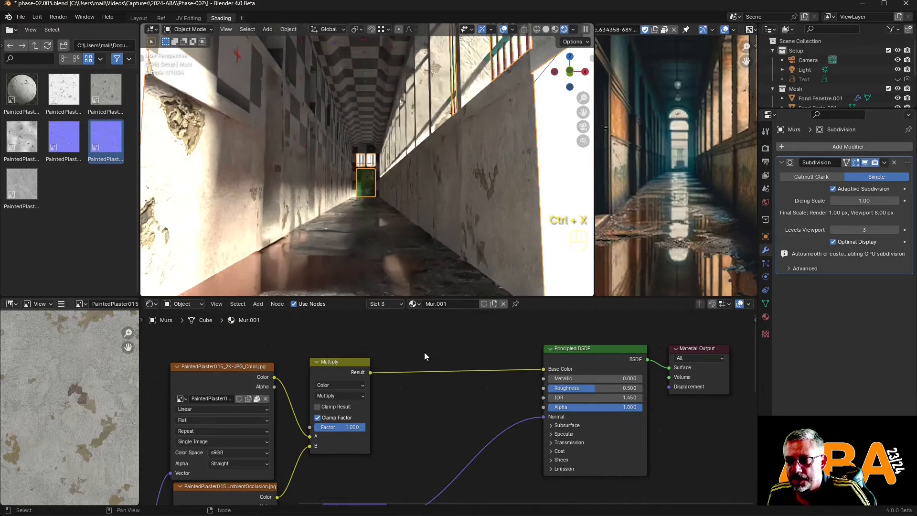
# Step: Insert a Hue/Saturation/Value node between Multiply and the Principled BSDF's Base Color, with its Value set to 0.540
pyautogui.click(258, 304)
pyautogui.moveTo(288, 339)
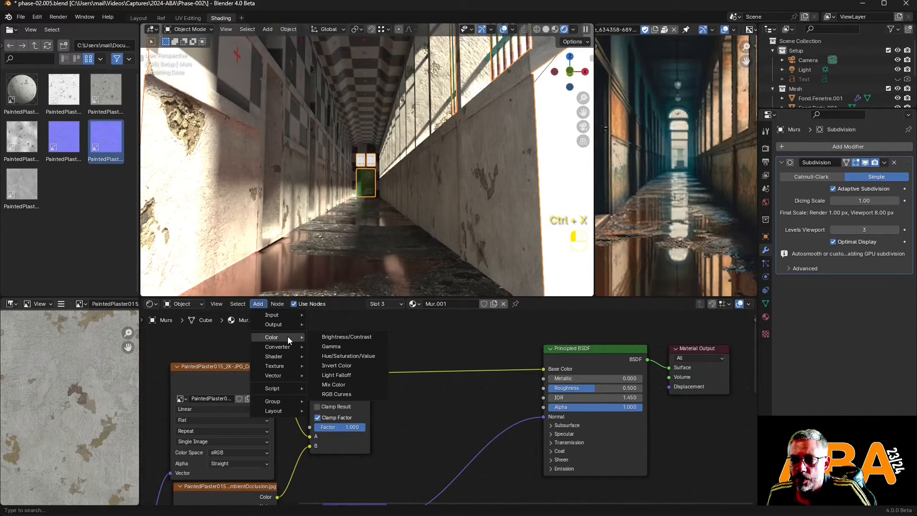
pyautogui.click(336, 357)
pyautogui.click(392, 347)
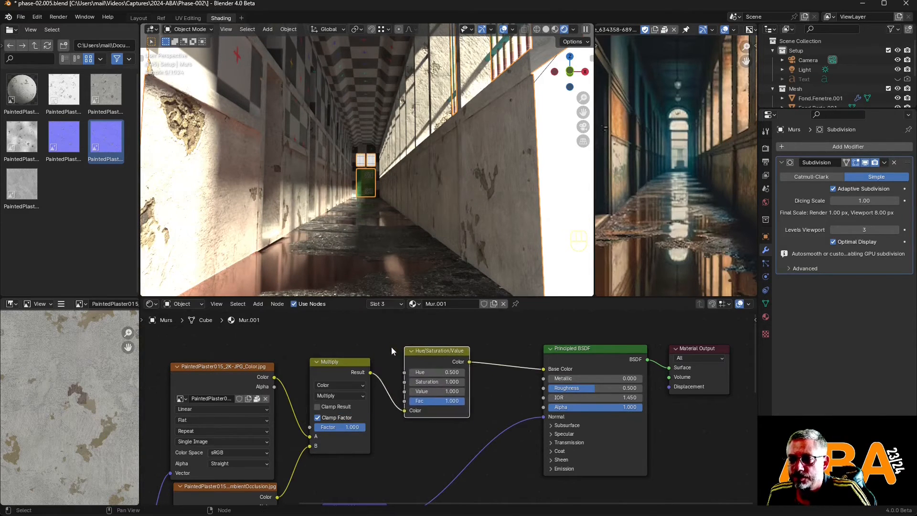
pyautogui.scroll(5, 448, 405)
pyautogui.moveTo(447, 384); pyautogui.dragTo(404, 385)
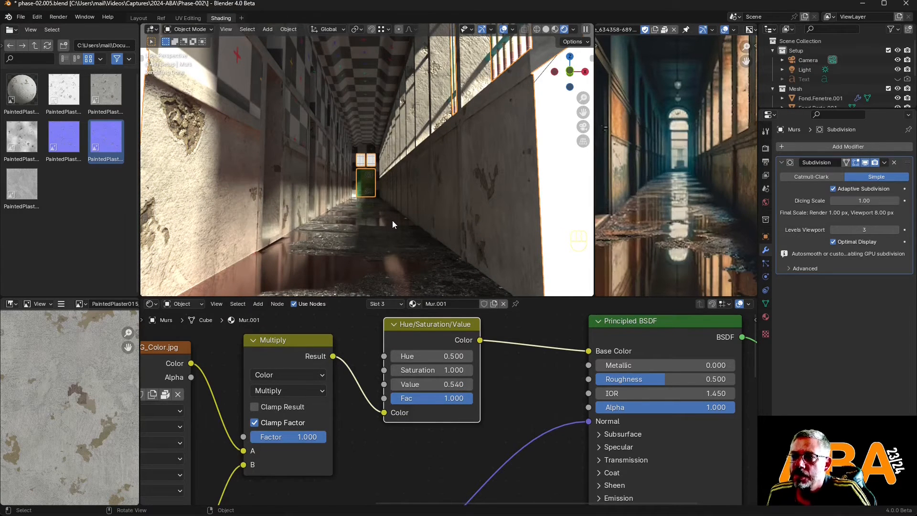
pyautogui.moveTo(393, 225); pyautogui.dragTo(253, 129, button='middle')
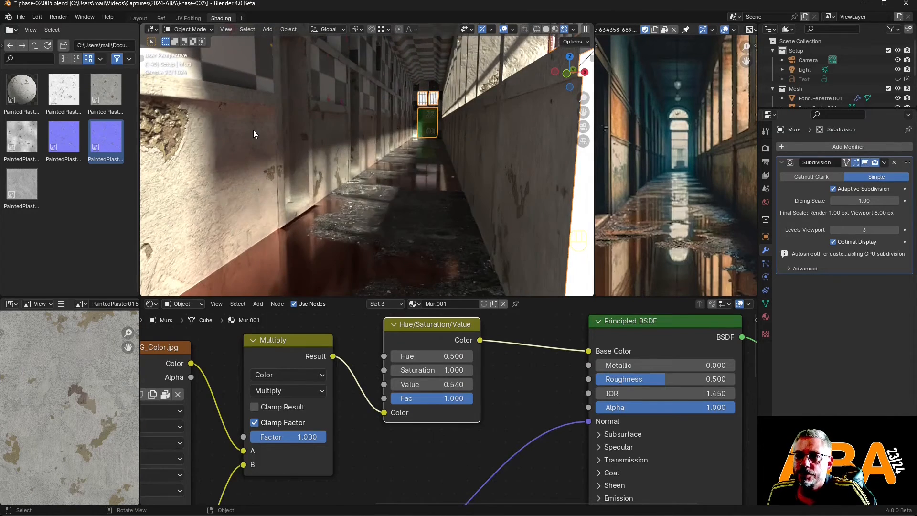
# Step: Route the Normal Map through a Displacement node (Height 0.020, Scale -0.010) into the Material Output, with the material set to Displacement and Bump
pyautogui.scroll(-5, 253, 130)
pyautogui.moveTo(344, 431); pyautogui.dragTo(294, 413, button='middle')
pyautogui.scroll(-7, 367, 359)
pyautogui.scroll(-3, 367, 358)
pyautogui.moveTo(518, 325); pyautogui.dragTo(535, 393)
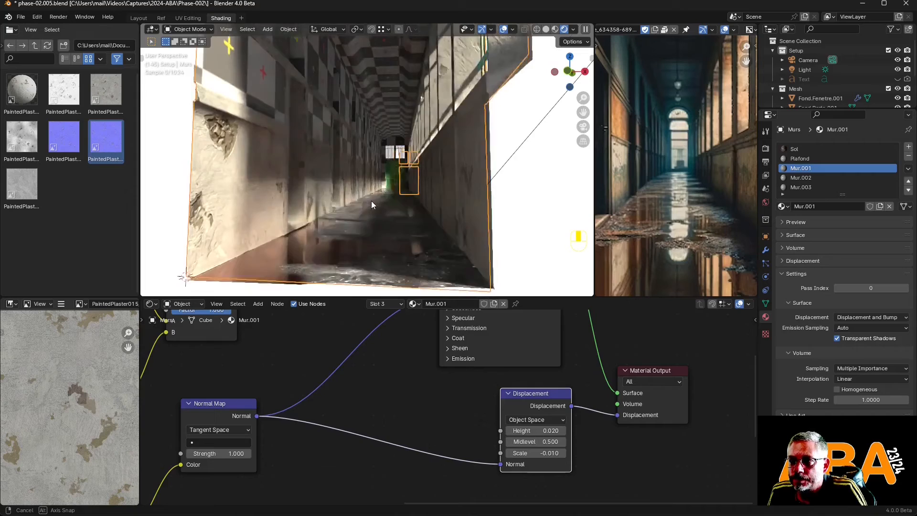
pyautogui.moveTo(371, 201); pyautogui.dragTo(375, 221, button='middle')
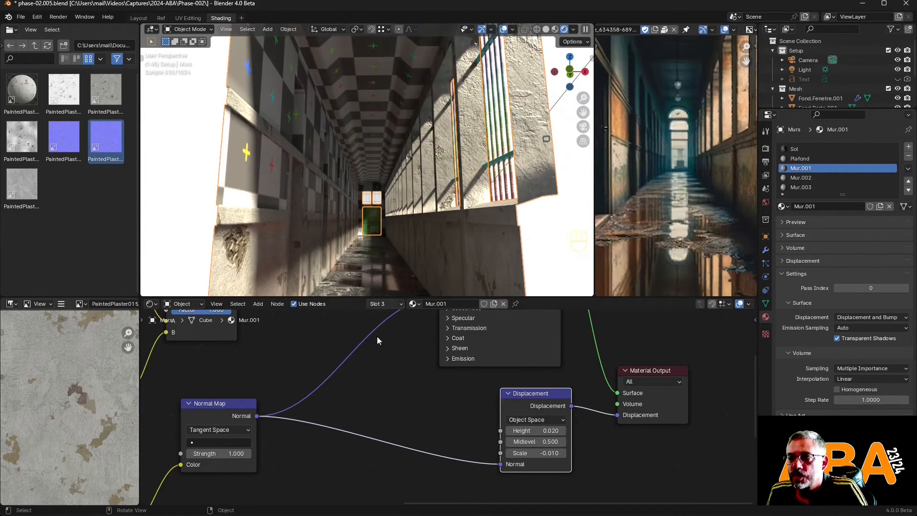
# Step: In the Plafond material, connect the Mix node's Result to the Principled BSDF's Base Color
pyautogui.scroll(-6, 369, 407)
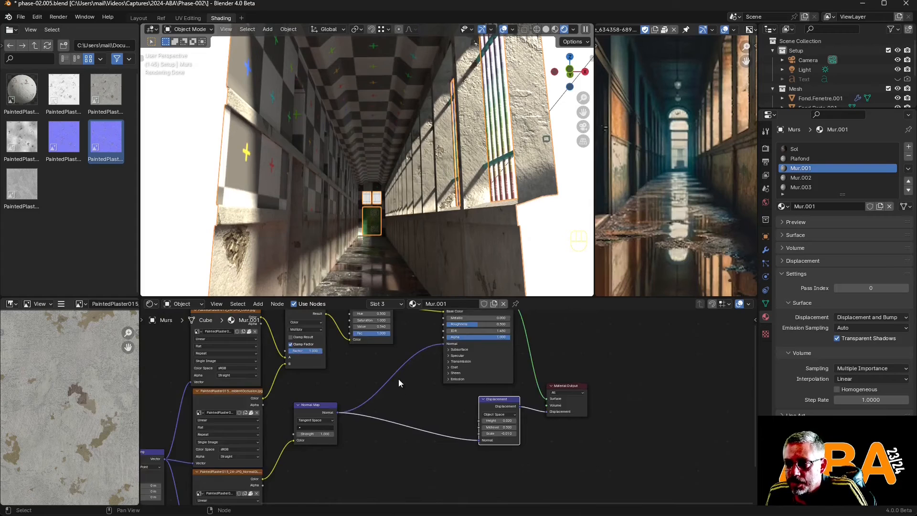
pyautogui.click(398, 305)
pyautogui.click(369, 334)
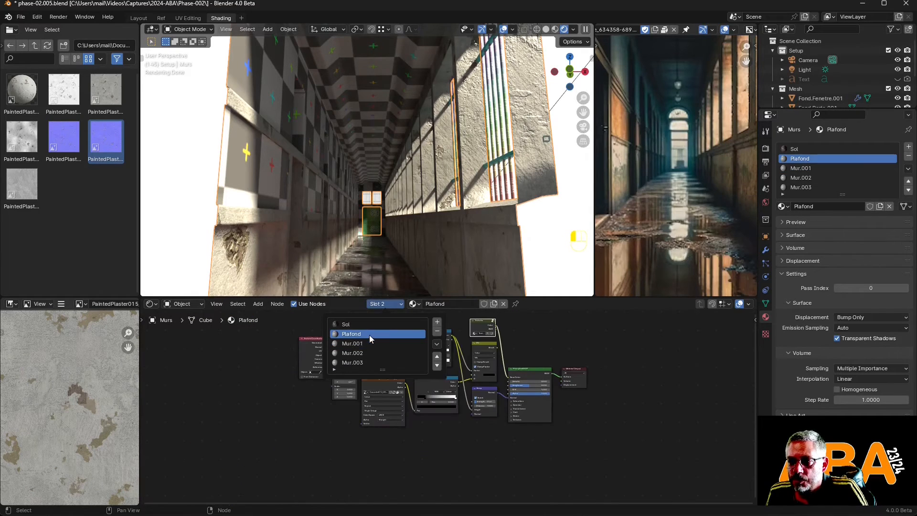
pyautogui.scroll(6, 516, 344)
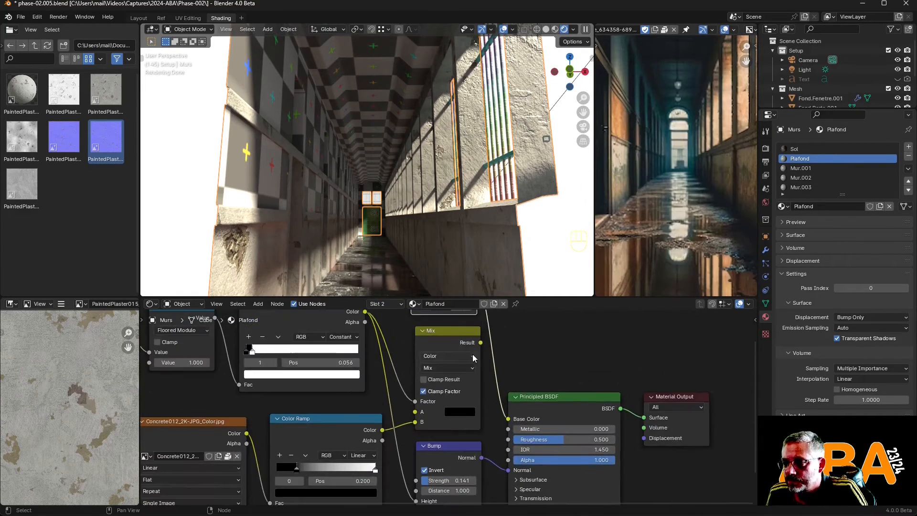
pyautogui.moveTo(481, 342); pyautogui.dragTo(511, 420)
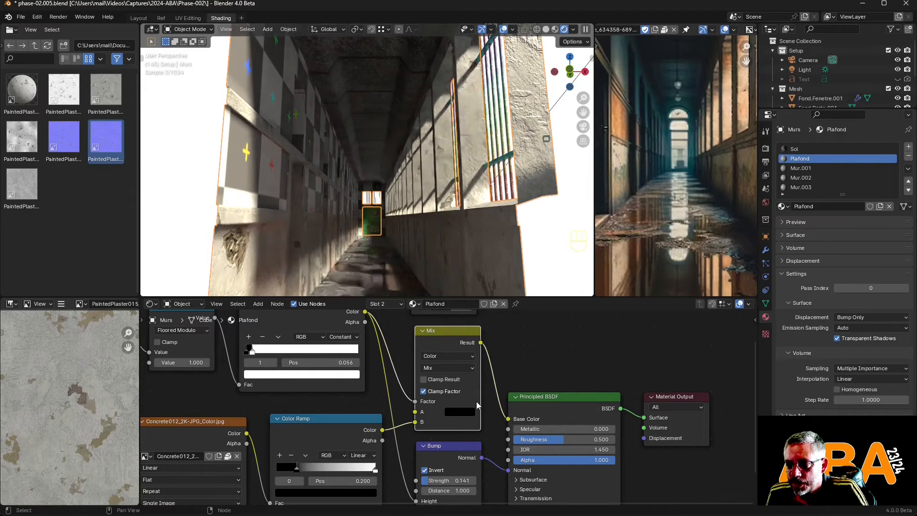
pyautogui.moveTo(399, 222); pyautogui.dragTo(380, 226, button='middle')
pyautogui.scroll(-3, 404, 371)
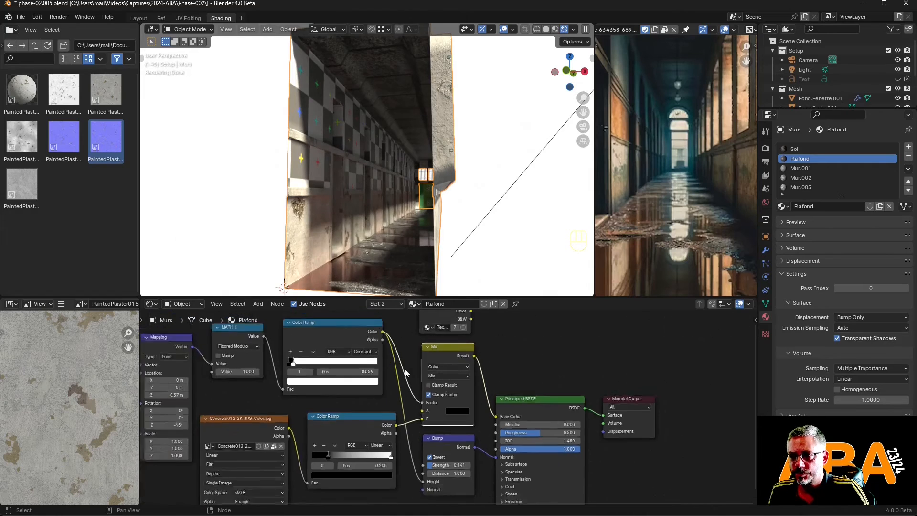
pyautogui.scroll(1, 402, 369)
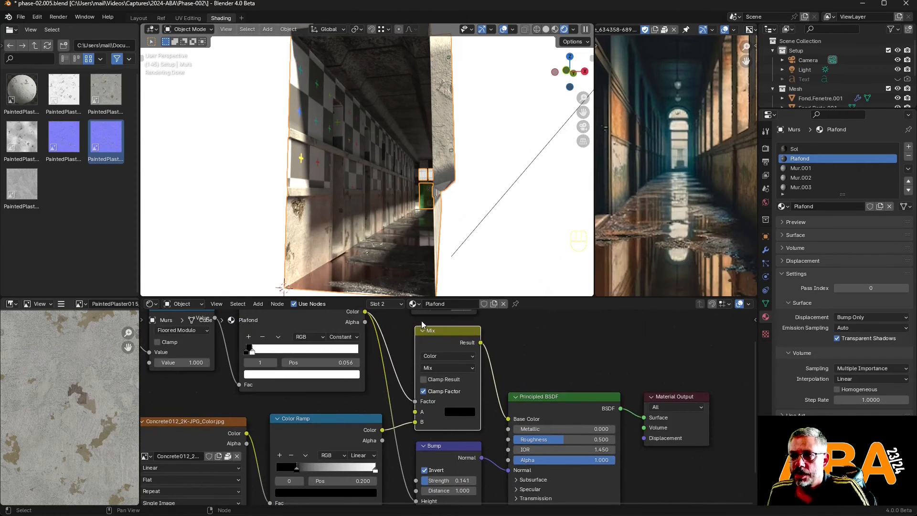
# Step: Switch to the Mur.002 material and delete its Textures group node
pyautogui.click(383, 305)
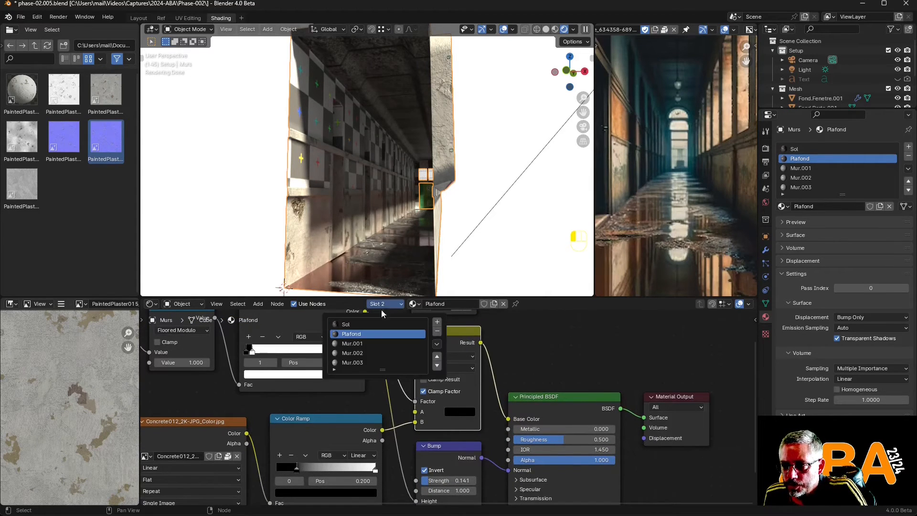
pyautogui.click(357, 354)
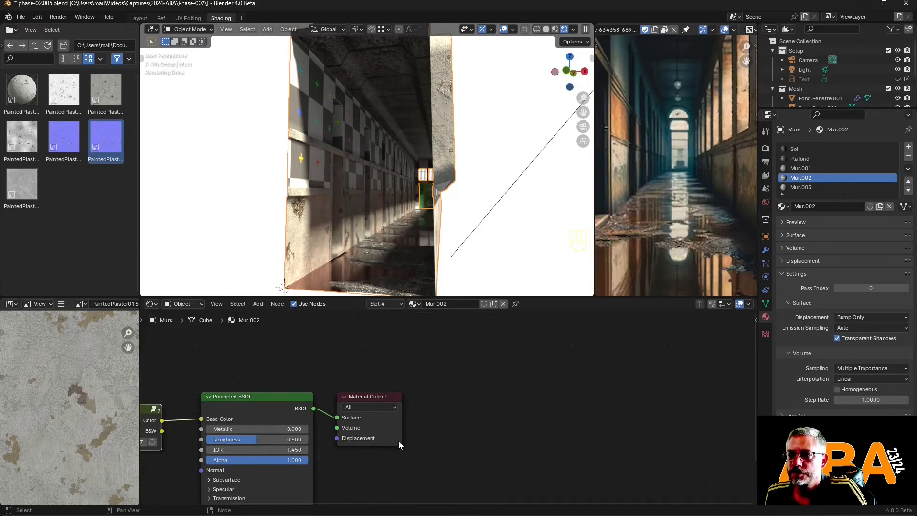
pyautogui.press('Home')
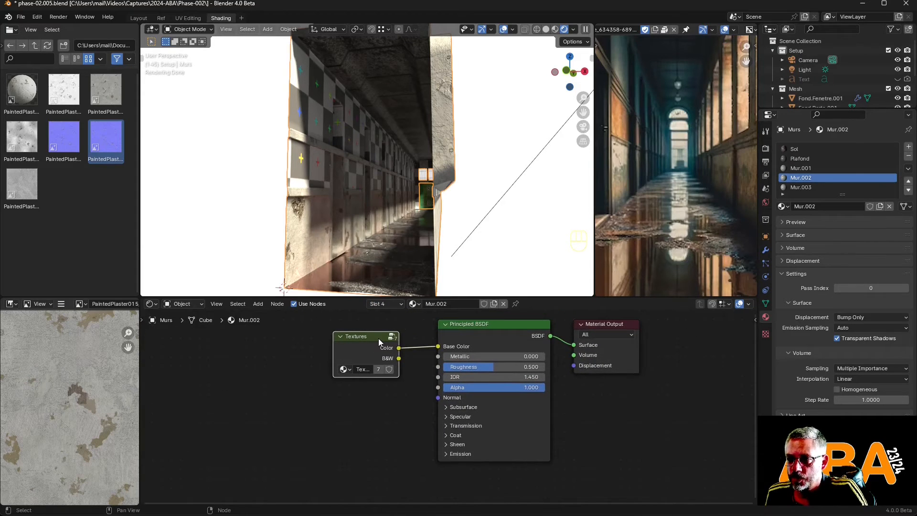
pyautogui.press('x')
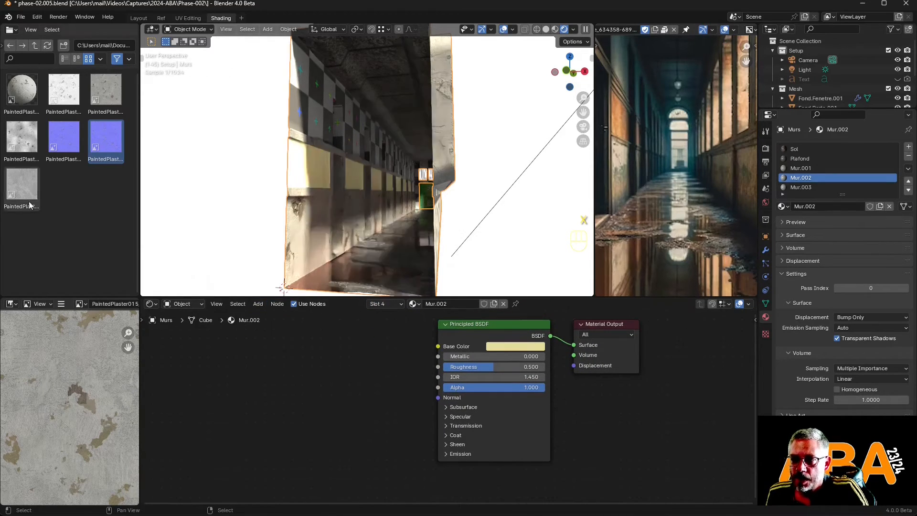
# Step: Browse to the PaintedPlaster007 textures and wire their Color, Roughness and NormalGL images into Mur.002's Principled BSDF with UV mapping
pyautogui.click(36, 45)
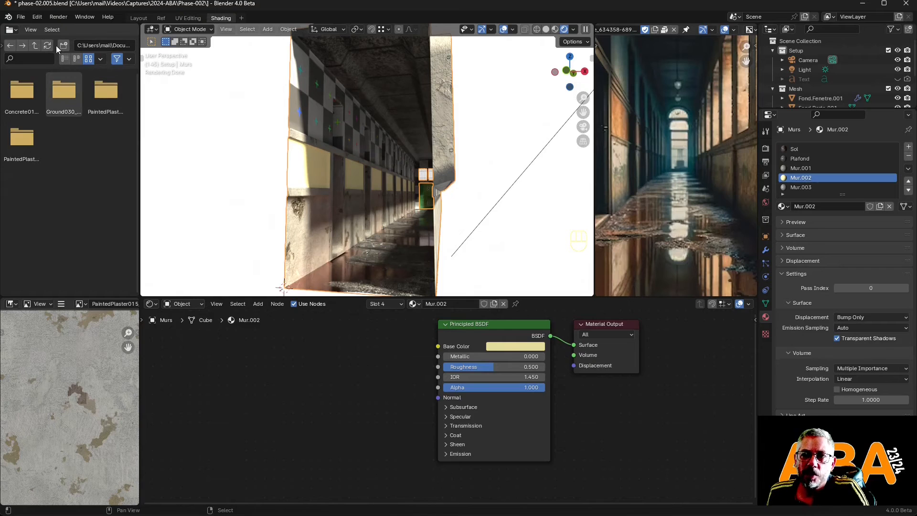
pyautogui.click(25, 138)
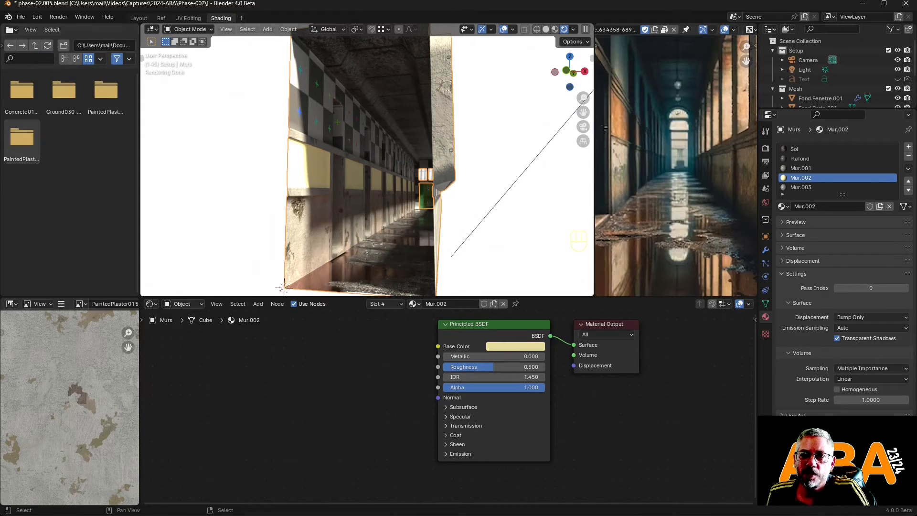
pyautogui.doubleClick(24, 136)
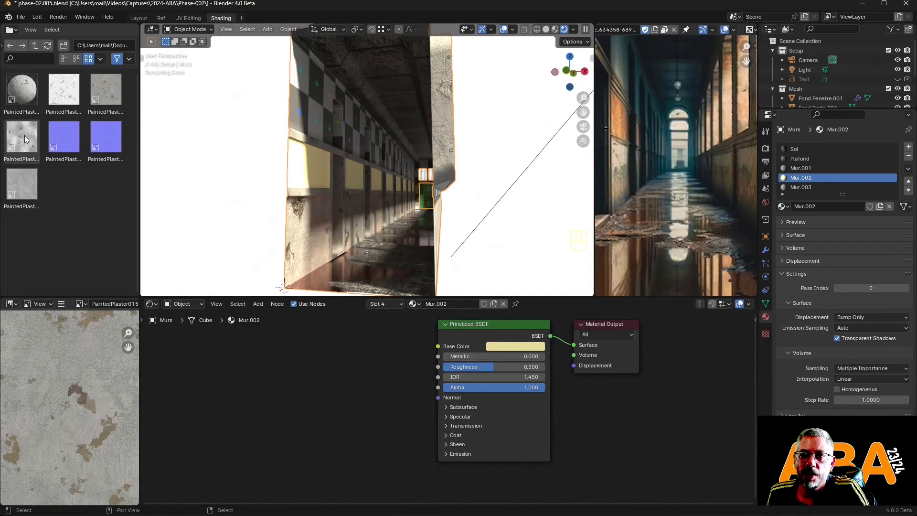
pyautogui.click(34, 44)
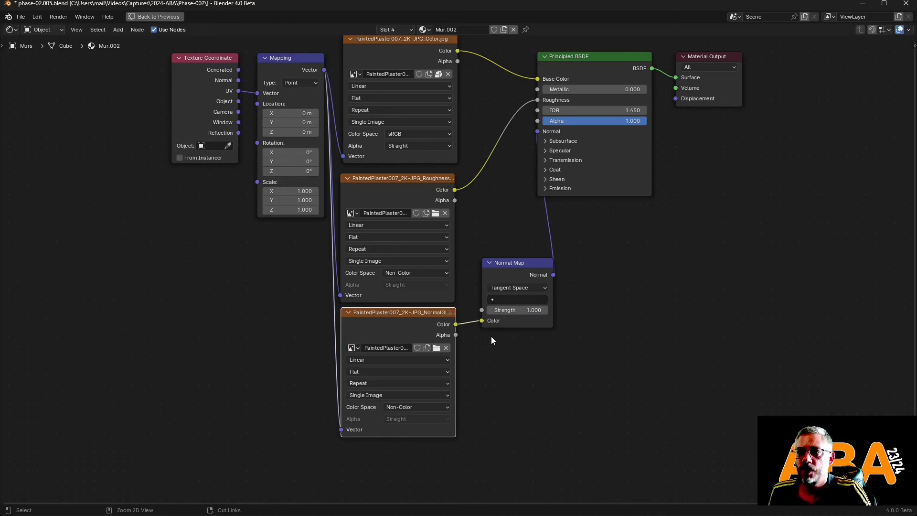
pyautogui.hotkey('ctrl', 'space')
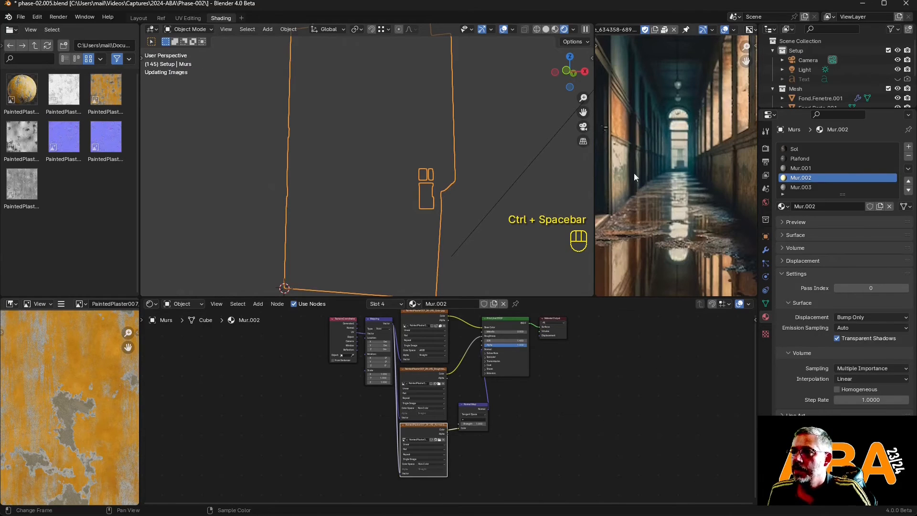
# Step: Add a Value node to Mur.002, connect it to the Mapping node's Scale and adjust its value
pyautogui.scroll(5, 354, 394)
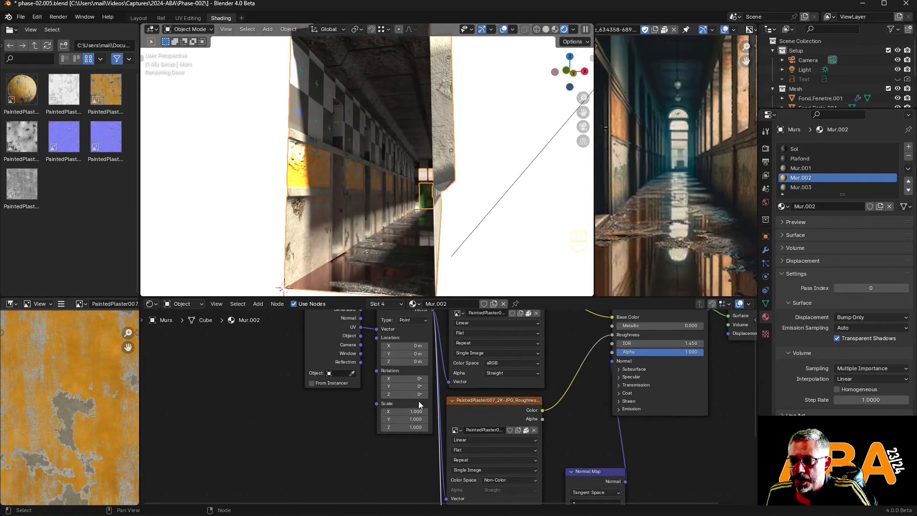
pyautogui.click(258, 304)
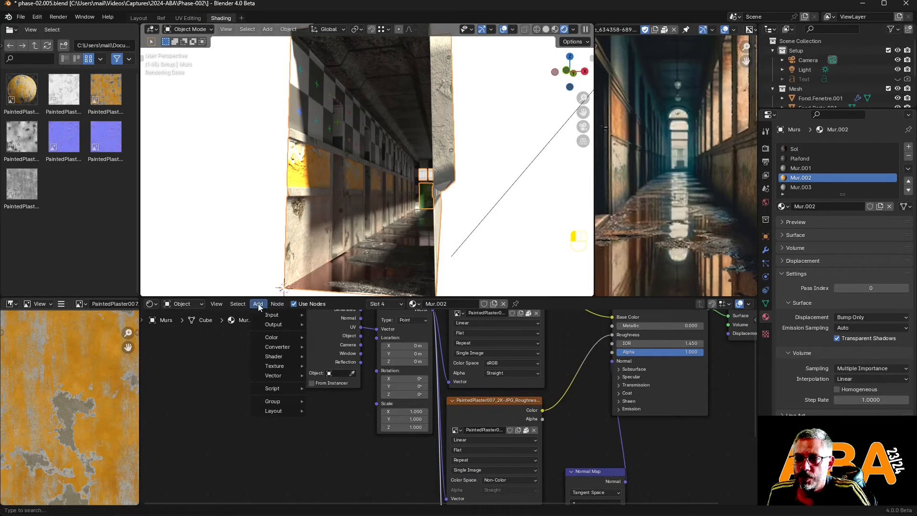
pyautogui.moveTo(277, 316)
pyautogui.click(342, 295)
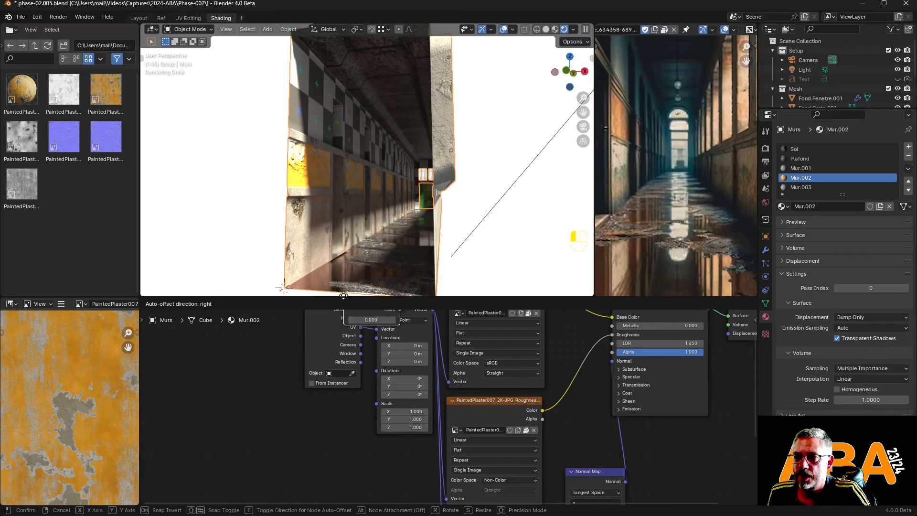
pyautogui.click(312, 405)
pyautogui.moveTo(359, 417); pyautogui.dragTo(377, 404)
pyautogui.moveTo(329, 428); pyautogui.dragTo(355, 428)
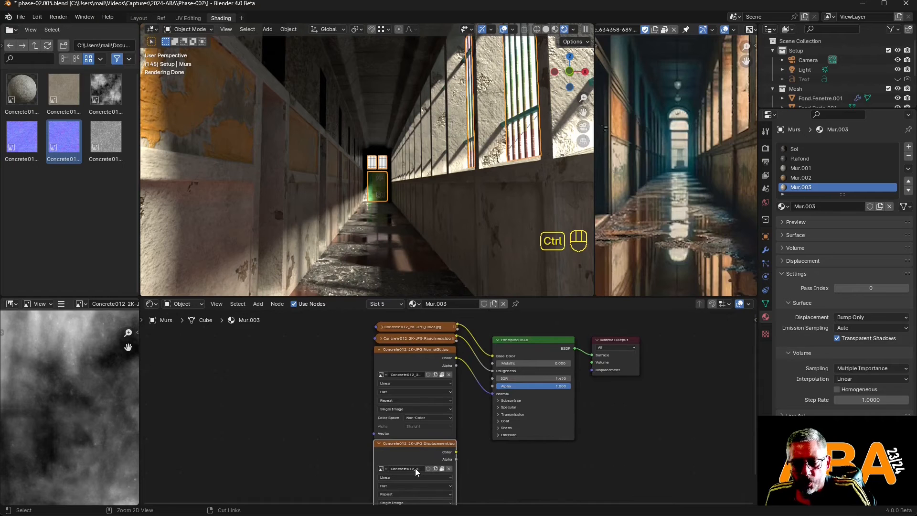
# Step: Add UV mapping to Mur.003's Concrete012 Displacement image and feed the same Mapping Vector into the NormalGL, Color and Roughness images
pyautogui.hotkey('ctrl', 't')
pyautogui.moveTo(355, 456); pyautogui.dragTo(433, 403, button='middle')
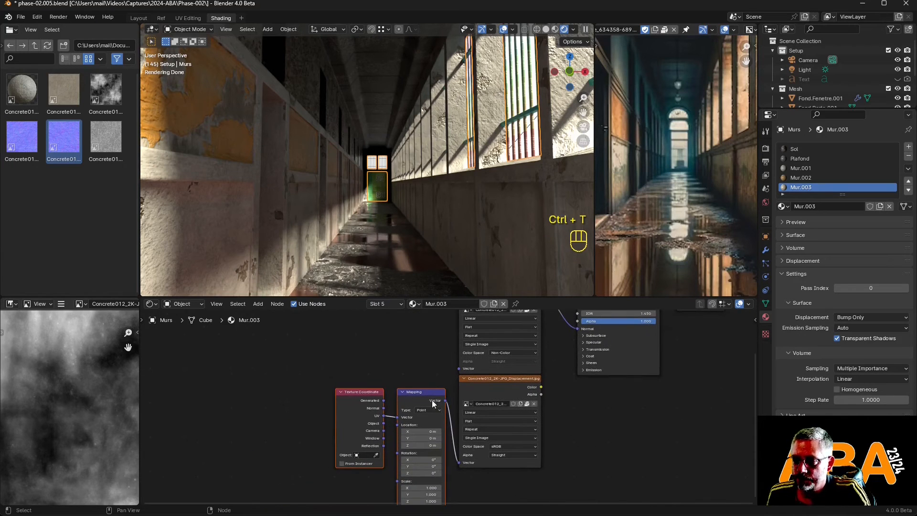
pyautogui.moveTo(445, 401); pyautogui.dragTo(459, 368)
pyautogui.moveTo(459, 368); pyautogui.dragTo(471, 406, button='middle')
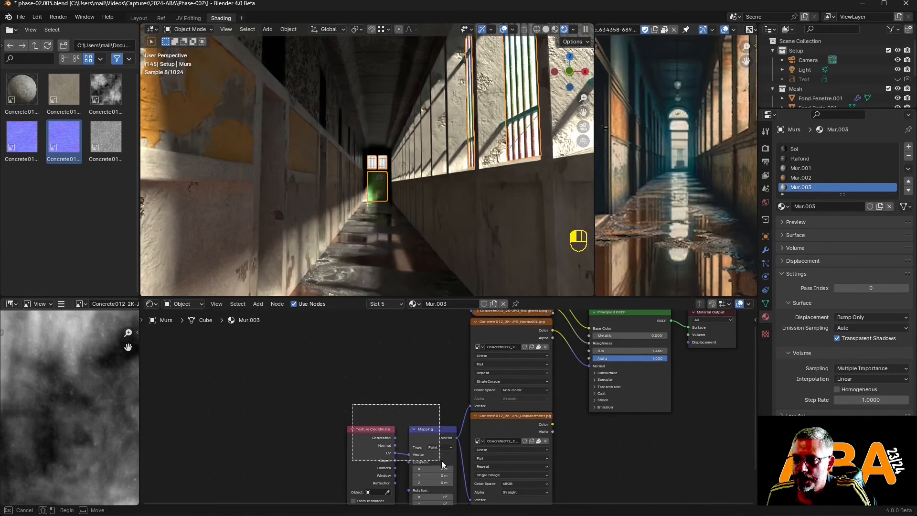
pyautogui.moveTo(442, 440); pyautogui.dragTo(400, 335)
pyautogui.moveTo(408, 345); pyautogui.dragTo(413, 402, button='middle')
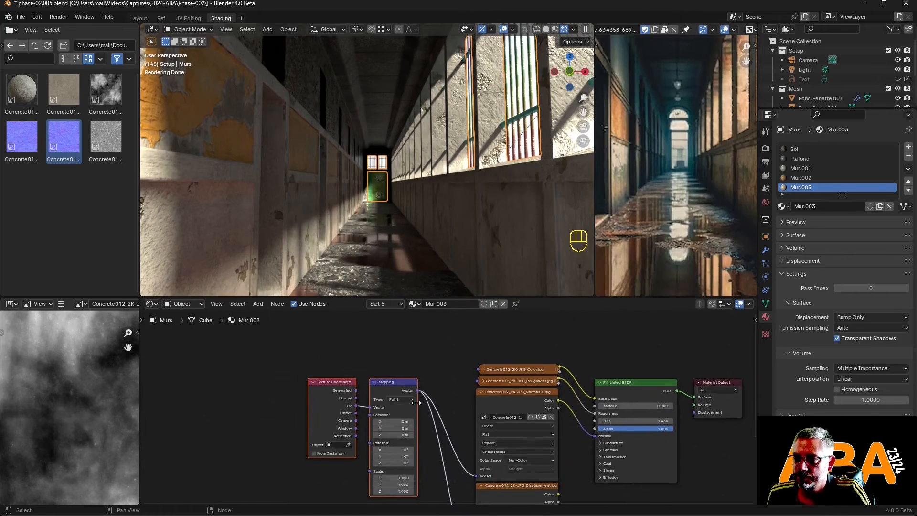
pyautogui.scroll(5, 414, 396)
pyautogui.moveTo(403, 383); pyautogui.dragTo(493, 351)
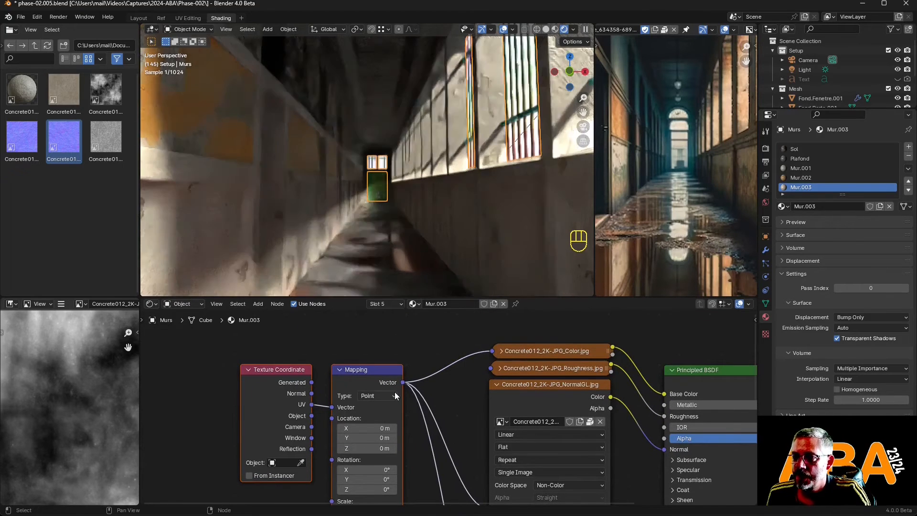
pyautogui.moveTo(406, 383); pyautogui.dragTo(413, 387)
pyautogui.moveTo(492, 373); pyautogui.dragTo(492, 368)
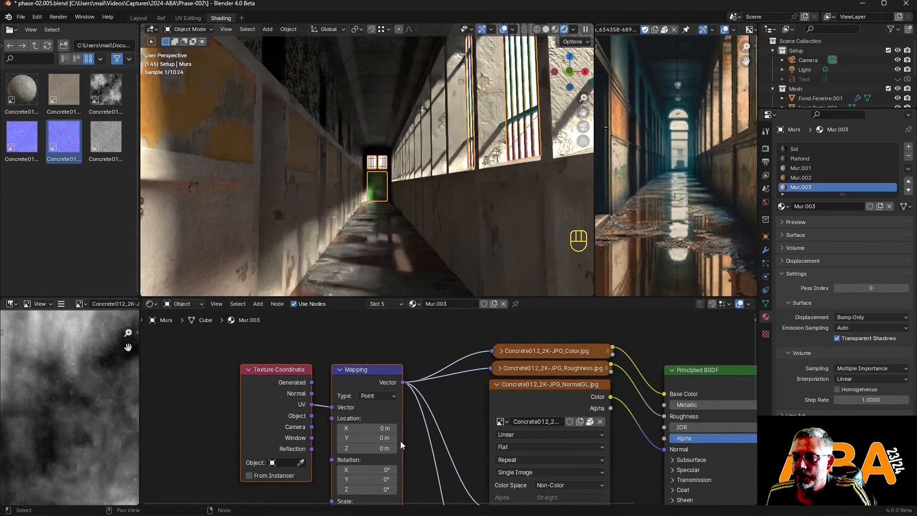
# Step: Add a Value node to Mur.003 below the Texture Coordinate node and connect it to the Mapping node's Scale
pyautogui.moveTo(317, 485); pyautogui.dragTo(382, 375, button='middle')
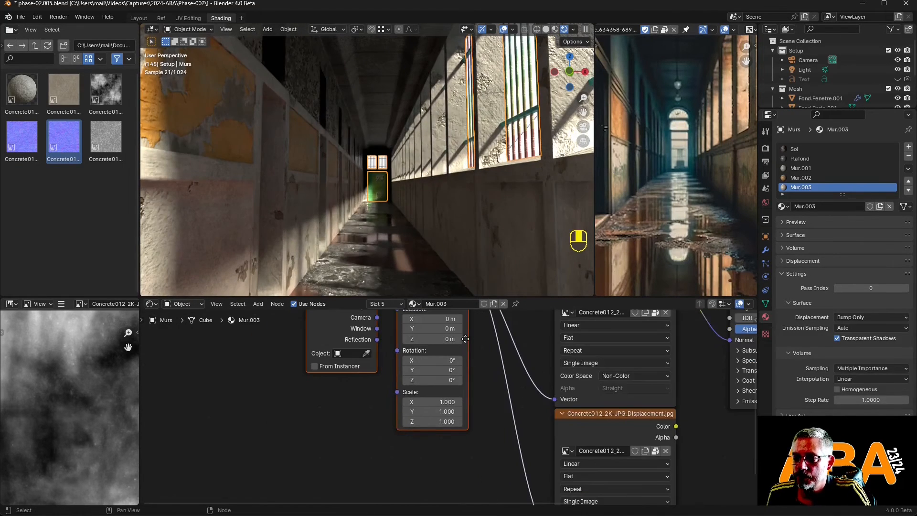
pyautogui.click(258, 304)
pyautogui.moveTo(289, 313)
pyautogui.click(327, 295)
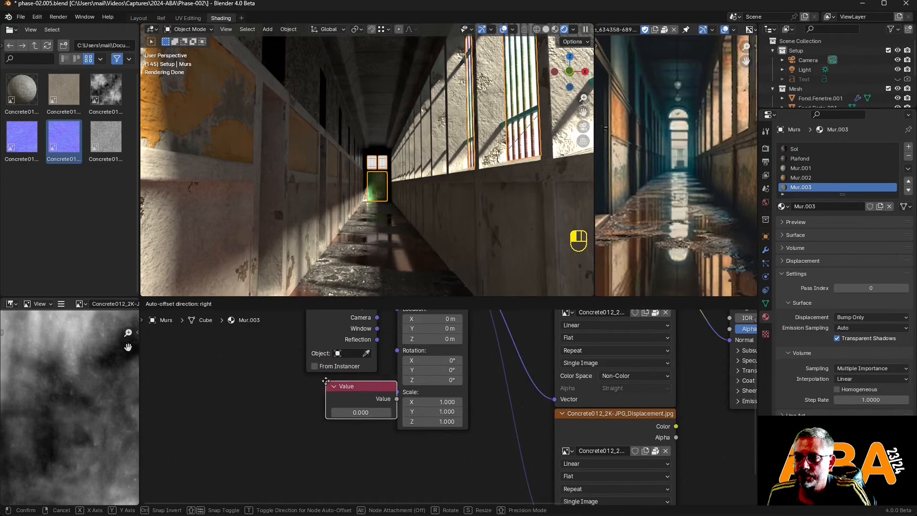
pyautogui.click(307, 390)
pyautogui.moveTo(376, 404); pyautogui.dragTo(397, 392)
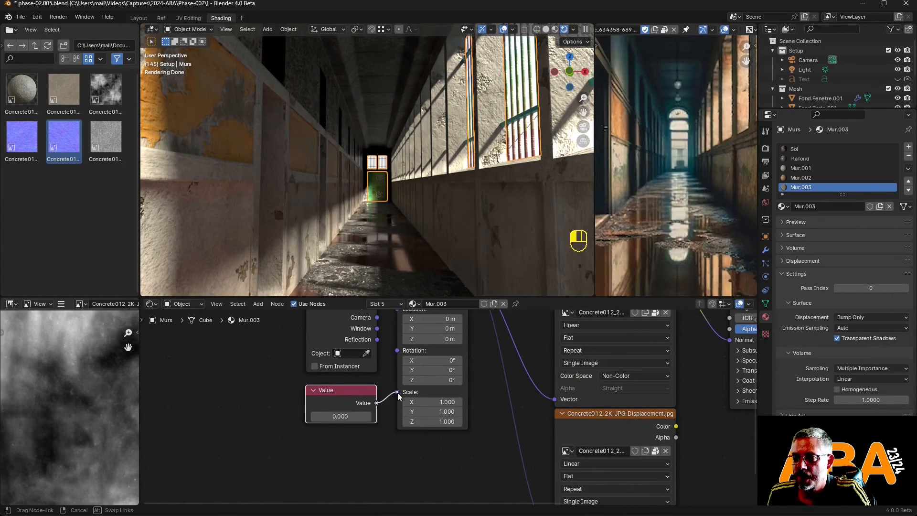
pyautogui.scroll(-3, 430, 415)
pyautogui.scroll(-2, 539, 379)
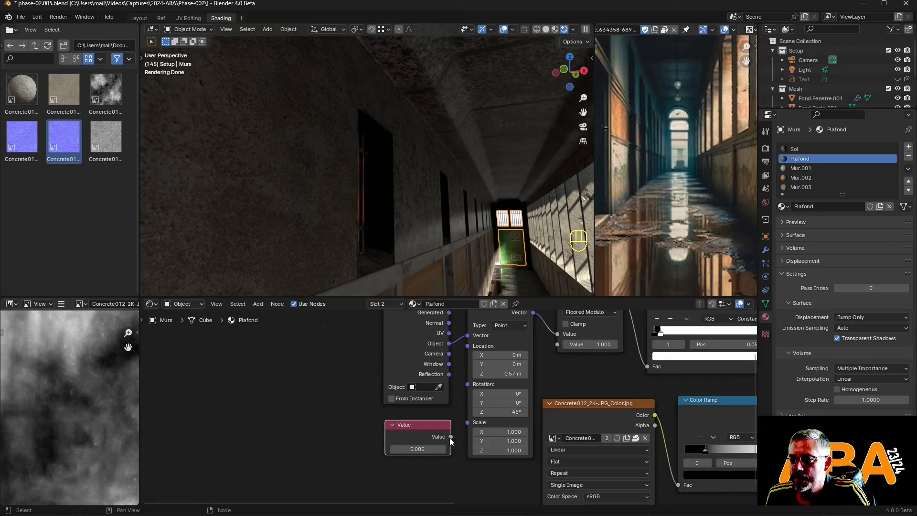
# Step: In the Plafond material, connect the Value node to the Scale of the Object-coordinate Mapping node and set it to 4
pyautogui.moveTo(450, 437); pyautogui.dragTo(468, 422)
pyautogui.click(416, 449)
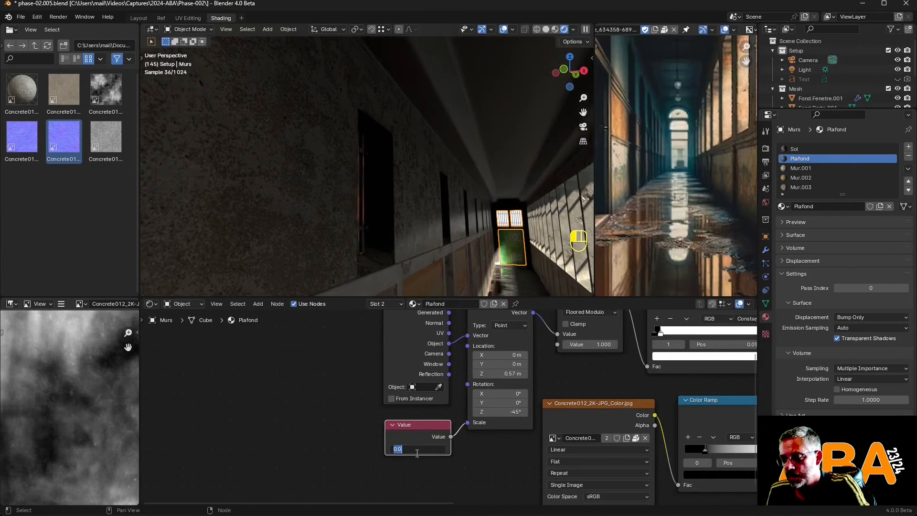
pyautogui.write('4')
pyautogui.press('Return')
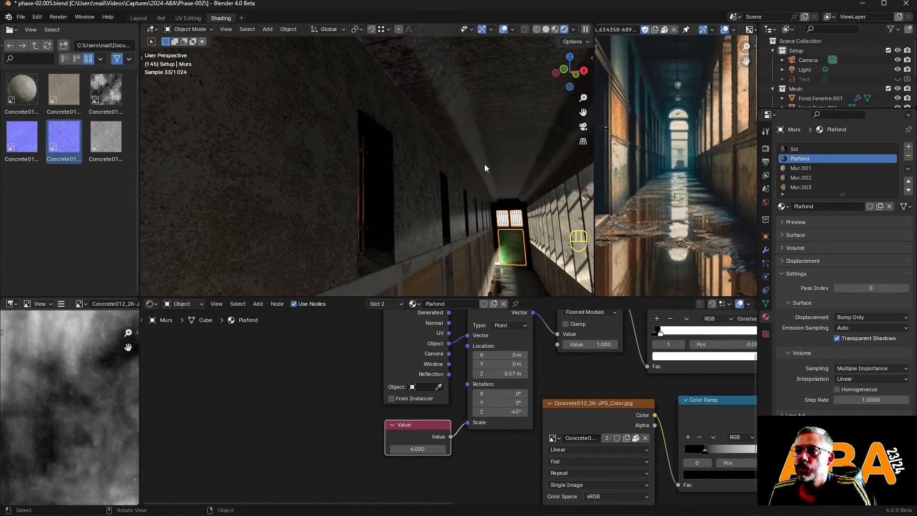
pyautogui.moveTo(484, 164); pyautogui.dragTo(463, 159, button='middle')
pyautogui.scroll(-3, 448, 352)
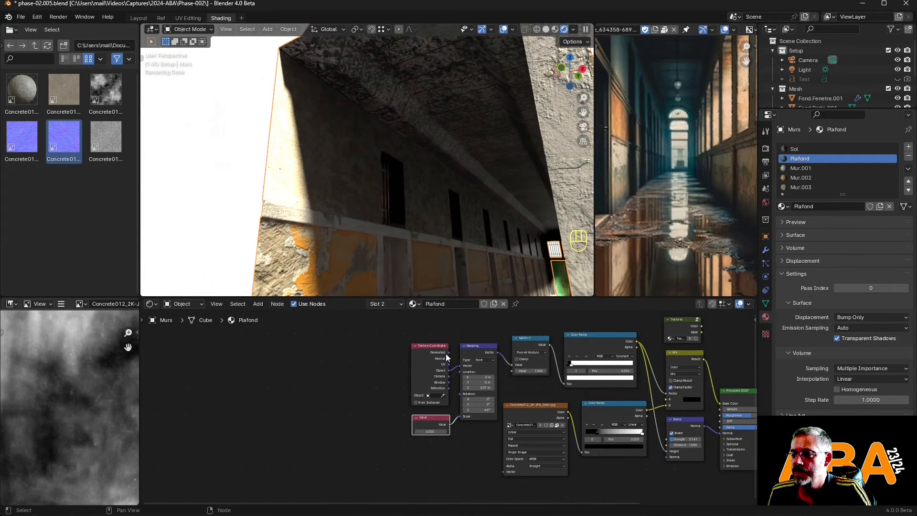
# Step: Add Texture Coordinate and Mapping nodes with UV coordinates to Plafond's Concrete012 Color image
pyautogui.scroll(3, 454, 389)
pyautogui.moveTo(483, 451); pyautogui.dragTo(490, 346, button='middle')
pyautogui.click(552, 326)
pyautogui.click(548, 339)
pyautogui.hotkey('ctrl', 't')
# Step: Reroute the Value node's link to the new UV Mapping node's Scale and place the Value node beneath its Texture Coordinate node
pyautogui.moveTo(417, 330); pyautogui.dragTo(412, 349)
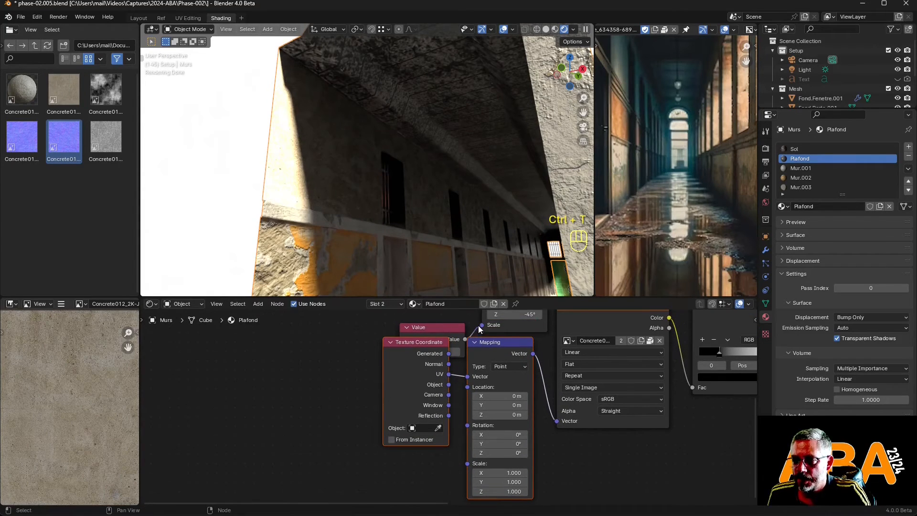
pyautogui.moveTo(482, 326); pyautogui.dragTo(471, 465)
pyautogui.moveTo(441, 329); pyautogui.dragTo(421, 454)
pyautogui.moveTo(438, 144); pyautogui.dragTo(461, 94, button='middle')
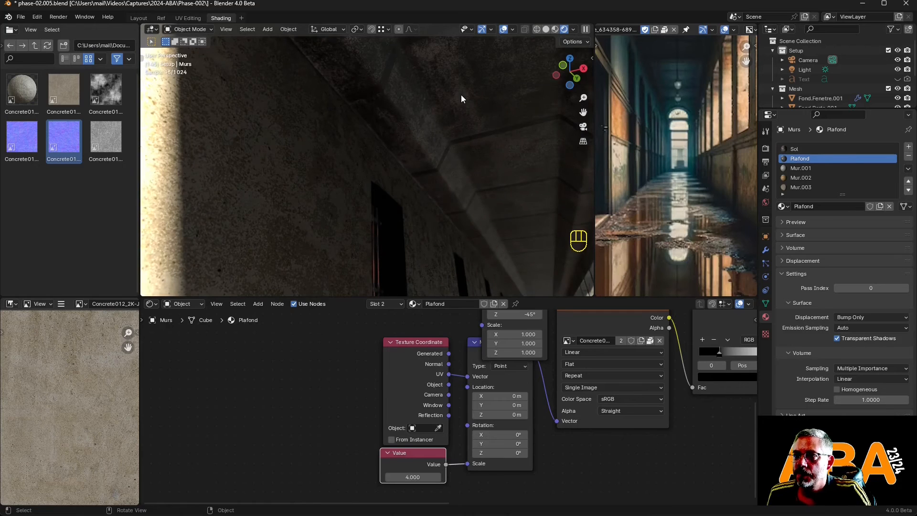
pyautogui.moveTo(395, 177); pyautogui.dragTo(409, 202, button='middle')
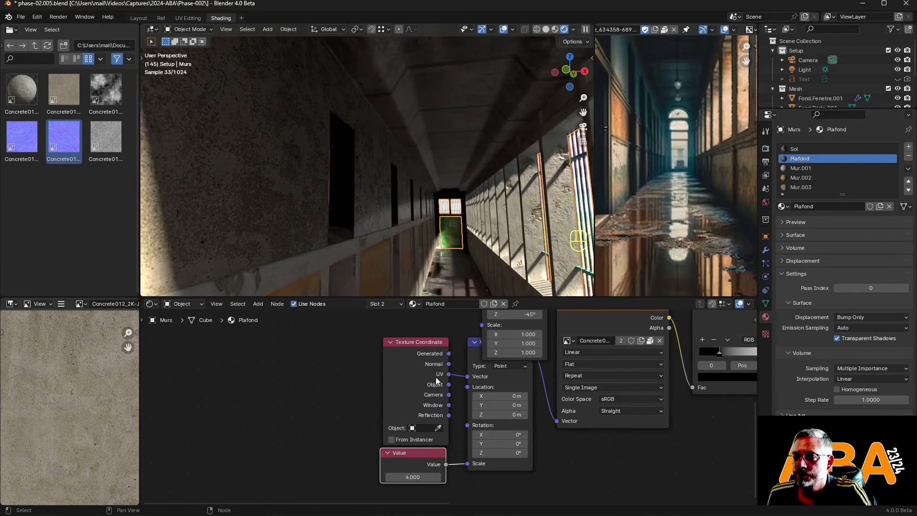
# Step: Set the Plafond Bump node's Strength to 0.291
pyautogui.moveTo(453, 410); pyautogui.dragTo(206, 454, button='middle')
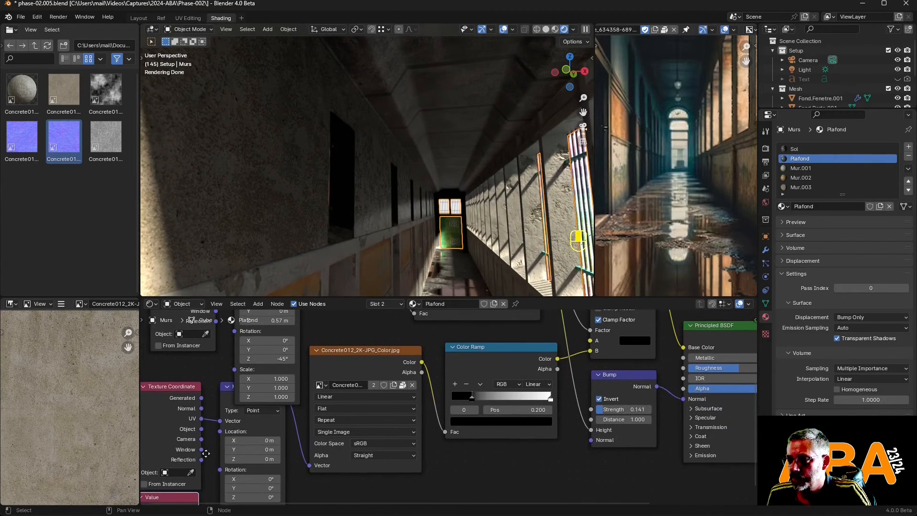
pyautogui.moveTo(621, 410)
pyautogui.mouseDown()
pyautogui.moveTo(644, 409)
pyautogui.moveTo(612, 409)
pyautogui.mouseUp()
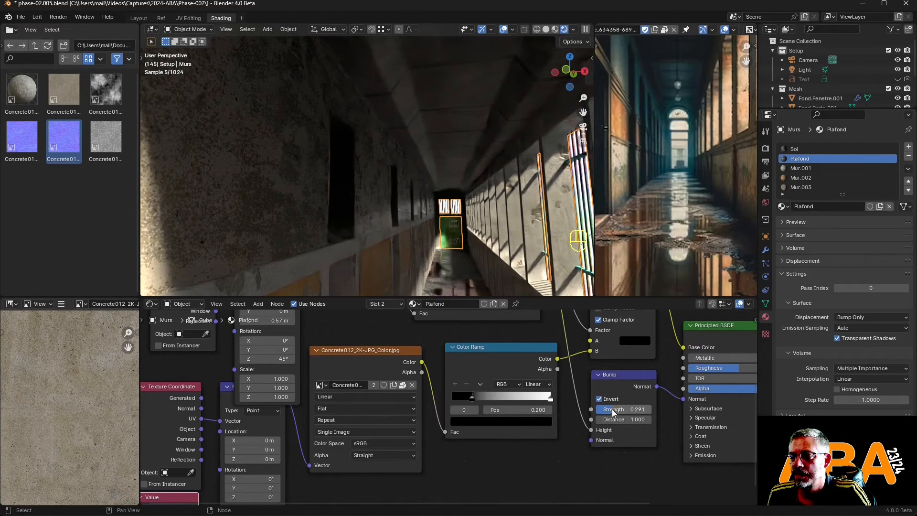
pyautogui.scroll(-5, 569, 435)
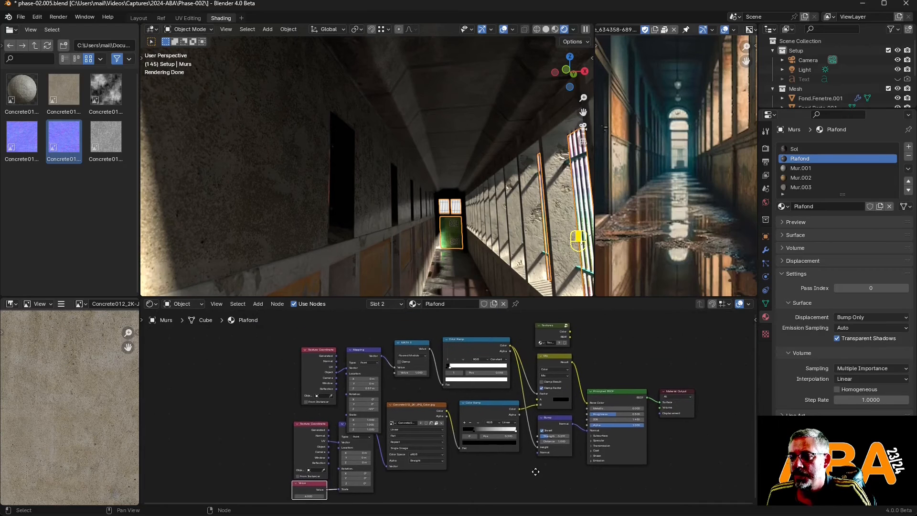
# Step: Switch to the Mur.003 material and insert a Normal Map node between the NormalGL image and the Principled BSDF's Normal
pyautogui.click(394, 304)
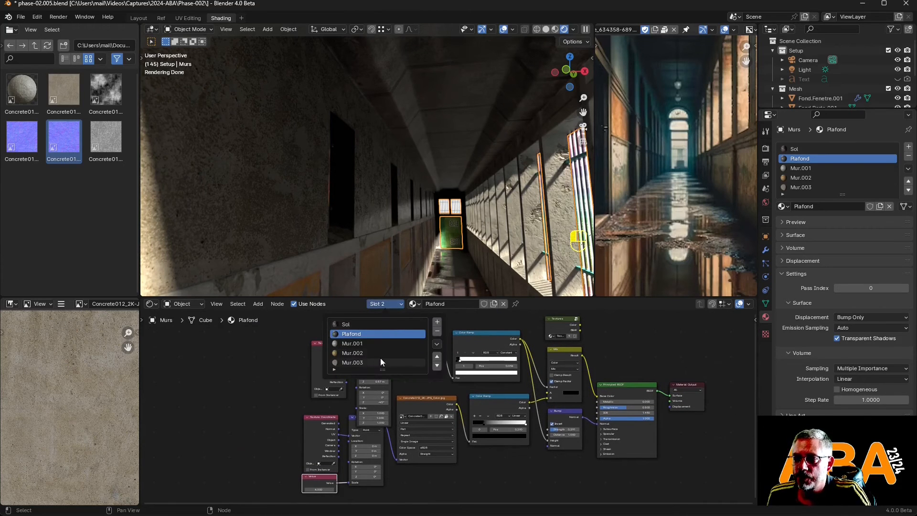
pyautogui.click(377, 362)
pyautogui.moveTo(457, 443); pyautogui.dragTo(549, 387, button='middle')
pyautogui.scroll(7, 534, 385)
pyautogui.moveTo(550, 353); pyautogui.dragTo(504, 449, button='middle')
pyautogui.scroll(3, 507, 444)
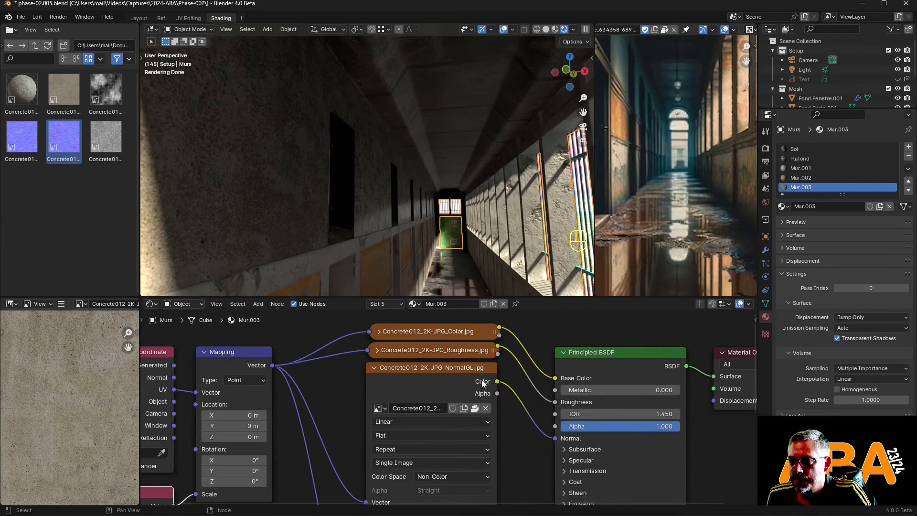
pyautogui.click(257, 304)
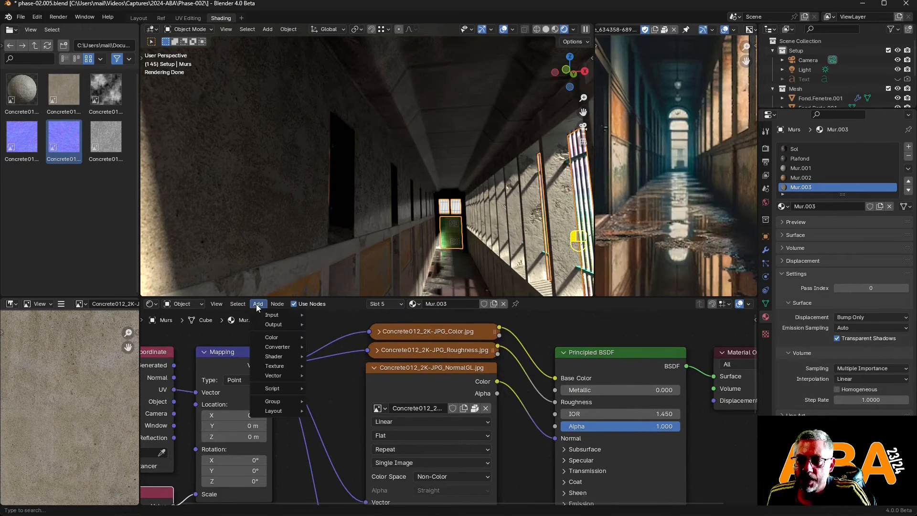
pyautogui.moveTo(280, 376)
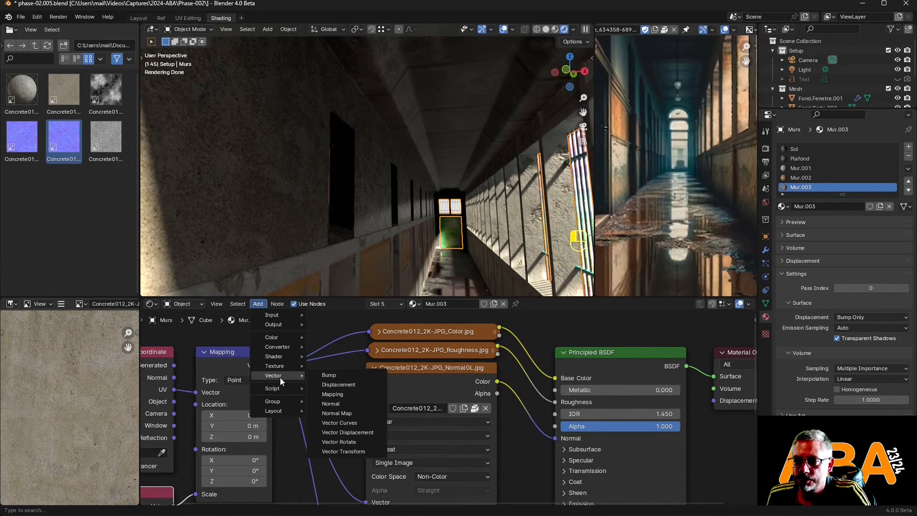
pyautogui.click(336, 414)
pyautogui.click(476, 390)
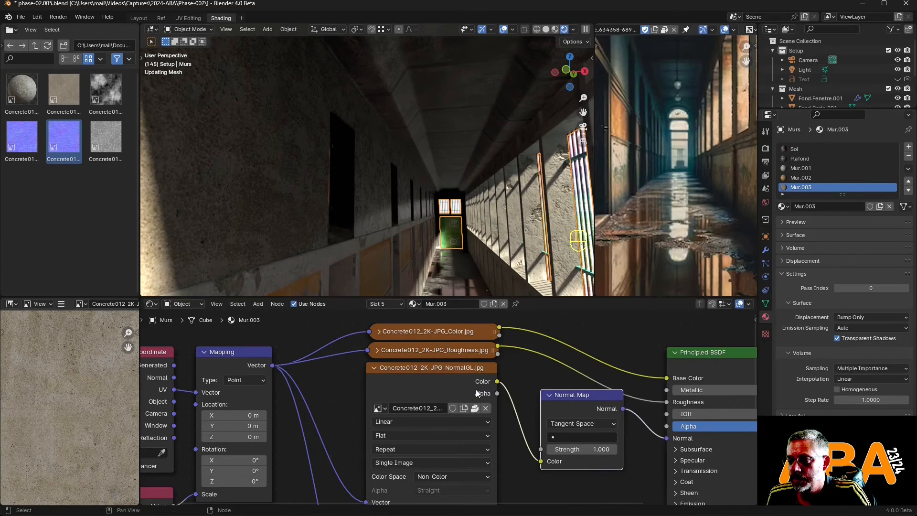
# Step: Insert a Hue/Saturation/Value node between Mur.003's Color image and the Base Color, with its Value set to 0.410
pyautogui.moveTo(556, 404); pyautogui.dragTo(418, 496, button='middle')
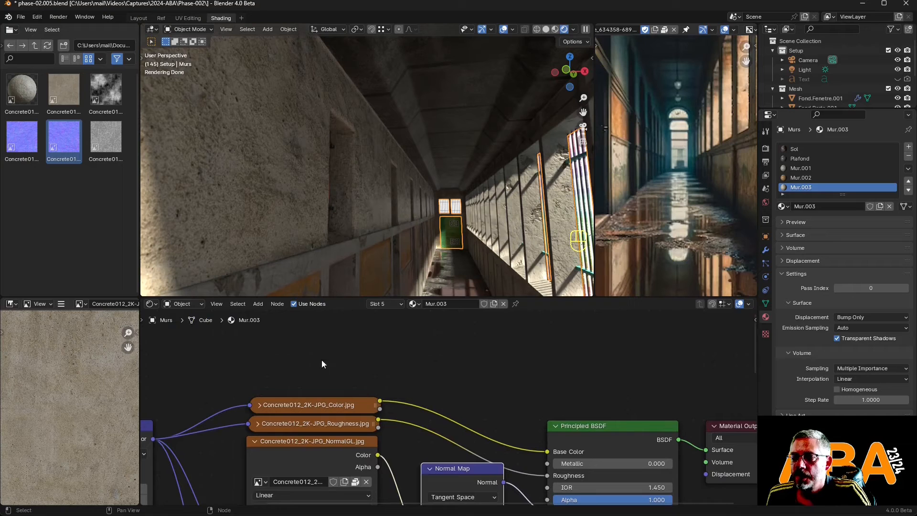
pyautogui.click(258, 303)
pyautogui.moveTo(277, 337)
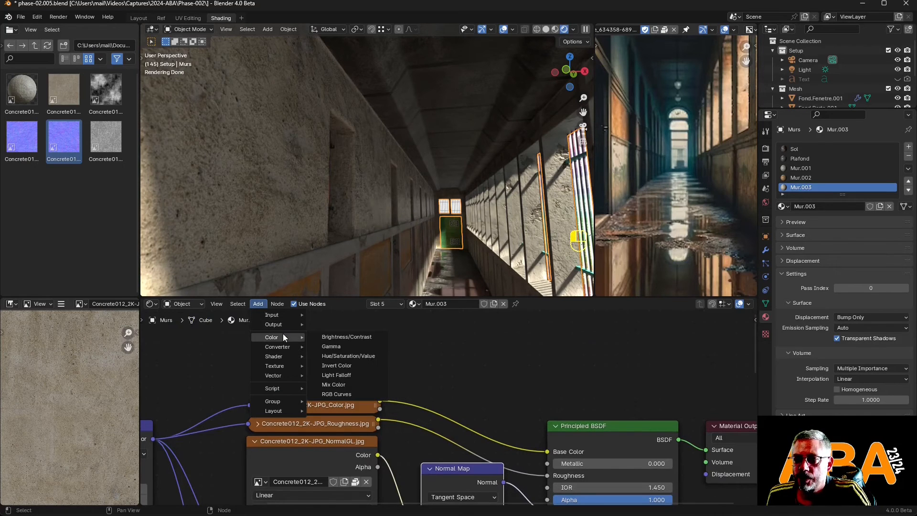
pyautogui.click(347, 361)
pyautogui.click(443, 371)
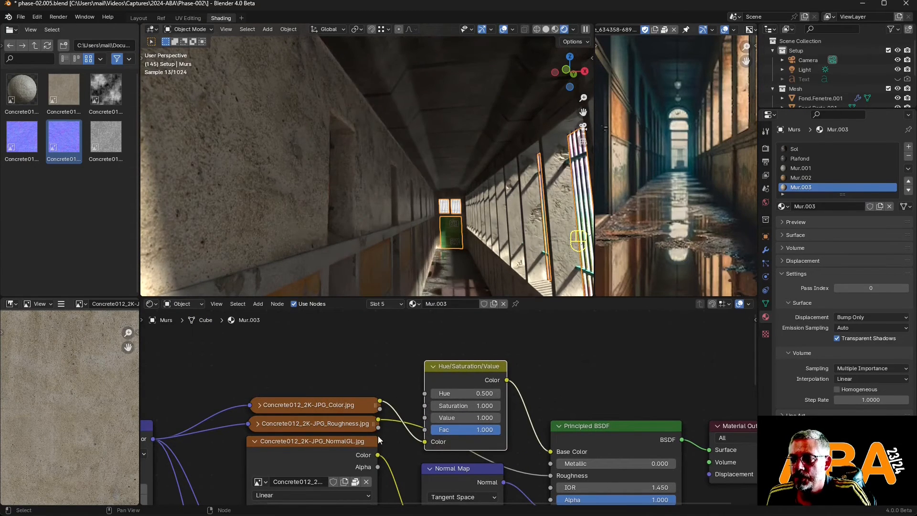
pyautogui.scroll(2, 430, 425)
pyautogui.moveTo(468, 424)
pyautogui.mouseDown()
pyautogui.moveTo(501, 423)
pyautogui.moveTo(430, 423)
pyautogui.moveTo(483, 432)
pyautogui.mouseUp()
pyautogui.scroll(-2, 469, 395)
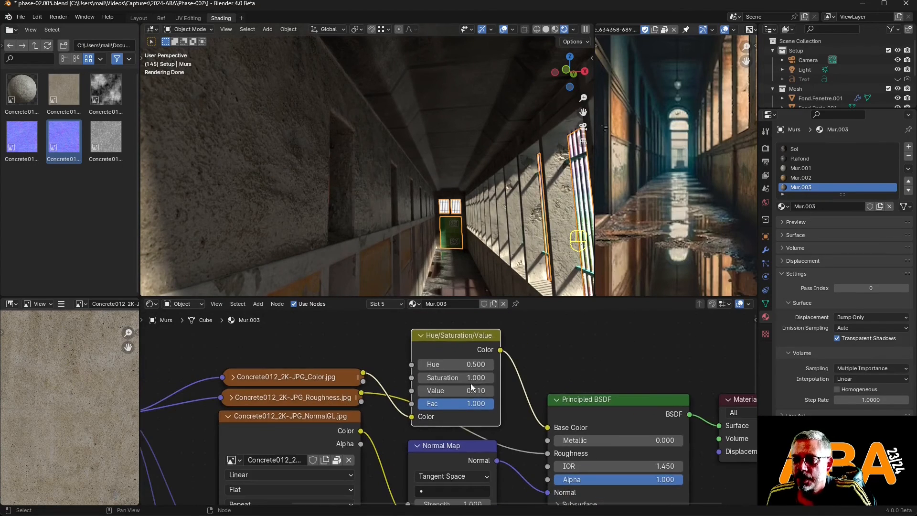
pyautogui.moveTo(475, 337)
pyautogui.mouseDown()
pyautogui.moveTo(471, 309)
pyautogui.moveTo(471, 350)
pyautogui.mouseUp()
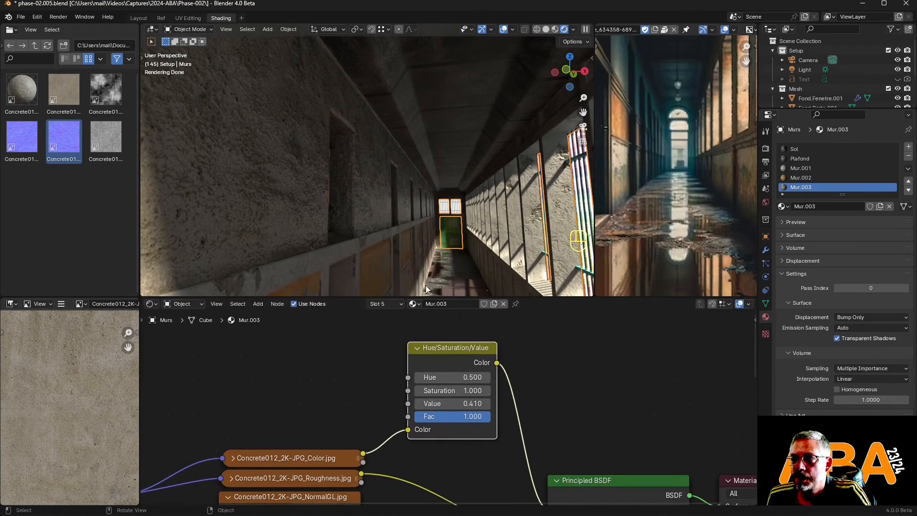
pyautogui.moveTo(426, 245); pyautogui.dragTo(371, 190, button='middle')
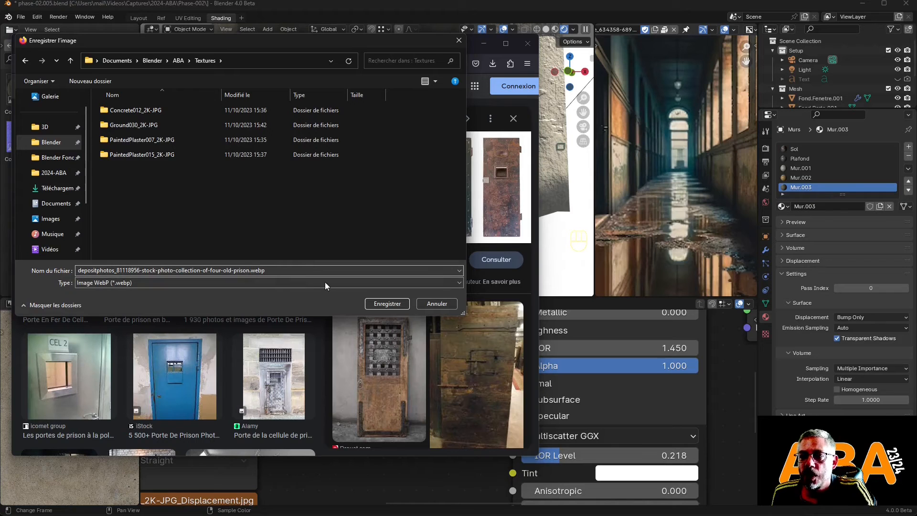
# Step: Save the four old prison doors image as a WebP file in the Textures folder and return to Blender
pyautogui.click(387, 303)
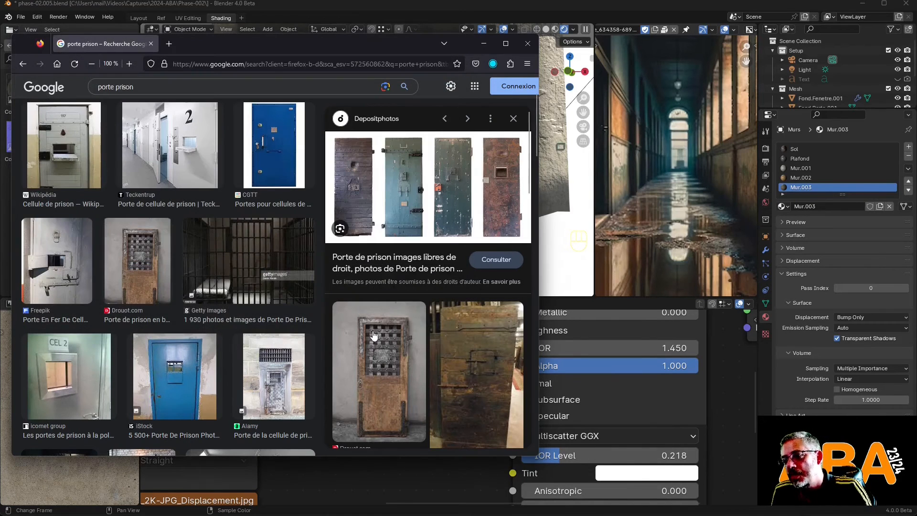
pyautogui.click(484, 43)
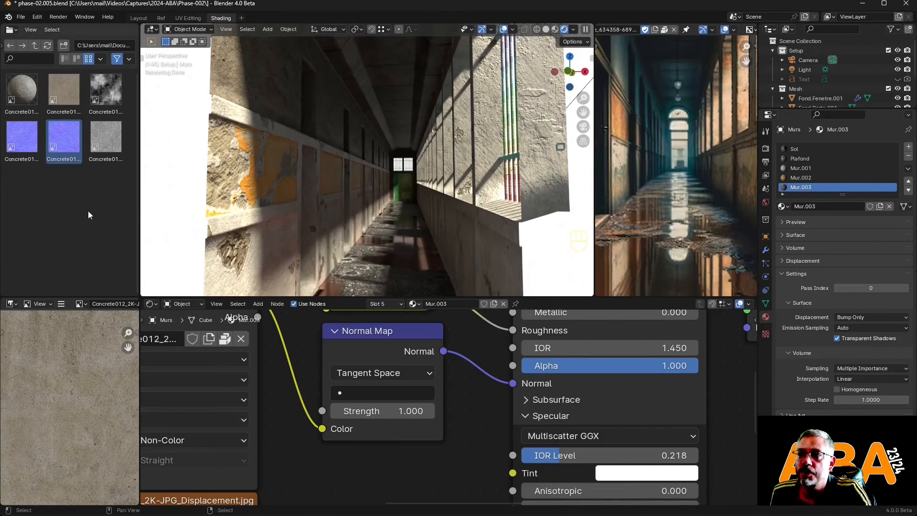
# Step: Show the texture folders in the file browser and isolate the corridor's end door, Fond.Porte.001, in Edit Mode for UV editing
pyautogui.click(38, 45)
pyautogui.click(400, 187)
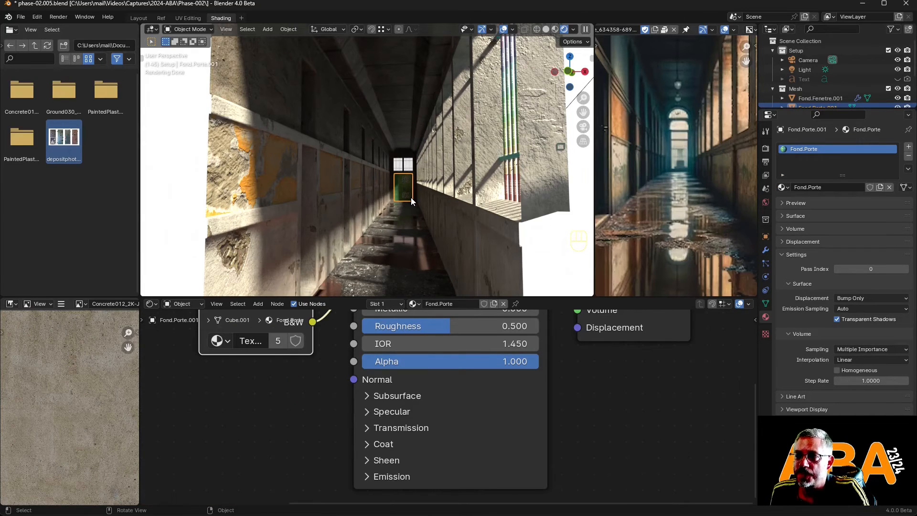
pyautogui.click(191, 18)
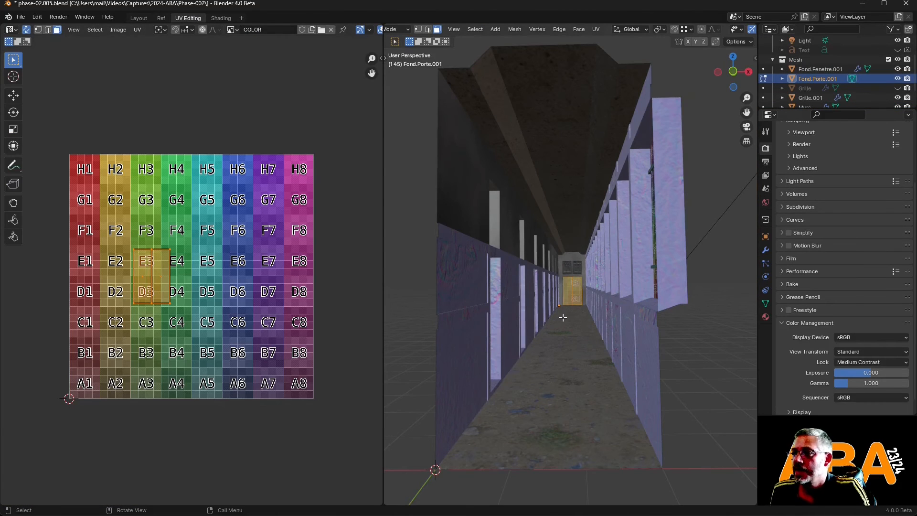
pyautogui.press('KP_Divide')
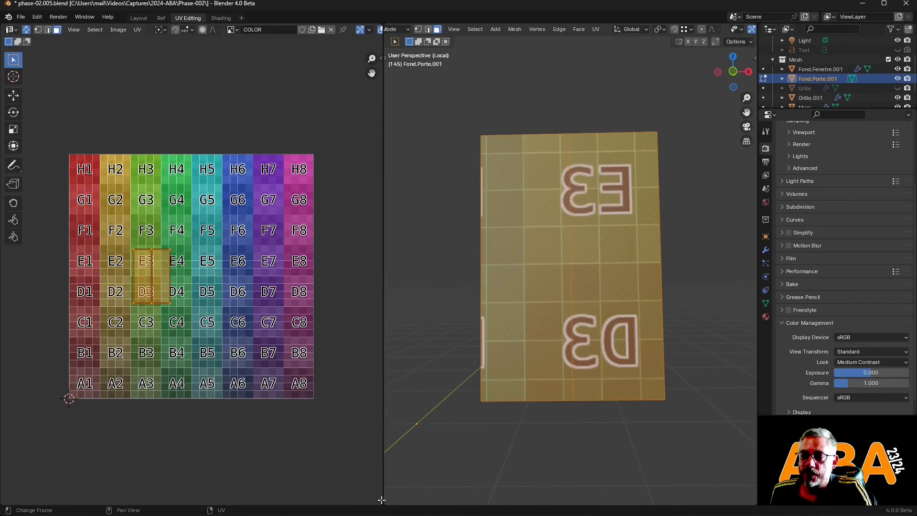
# Step: Split the UV editor horizontally and turn the lower area into a Shader Editor showing the Fond.Porte material
pyautogui.moveTo(382, 500); pyautogui.dragTo(334, 254)
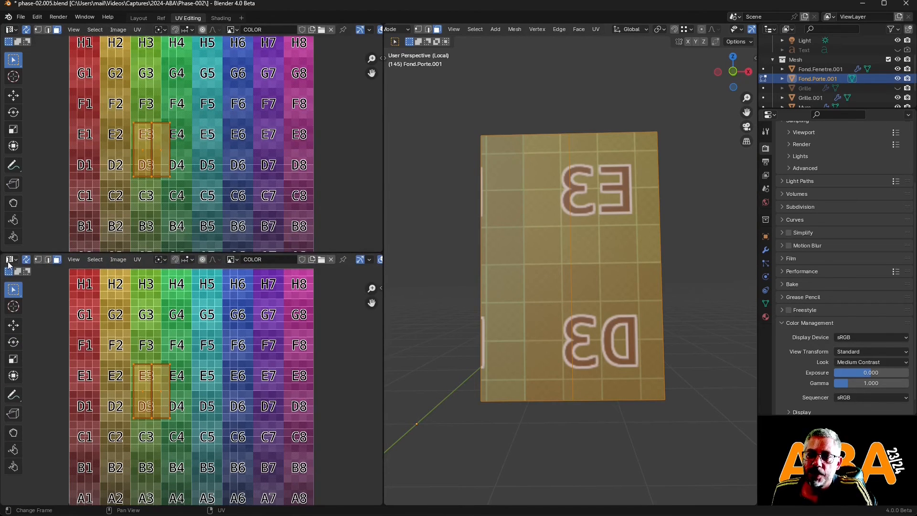
pyautogui.click(10, 259)
pyautogui.click(37, 348)
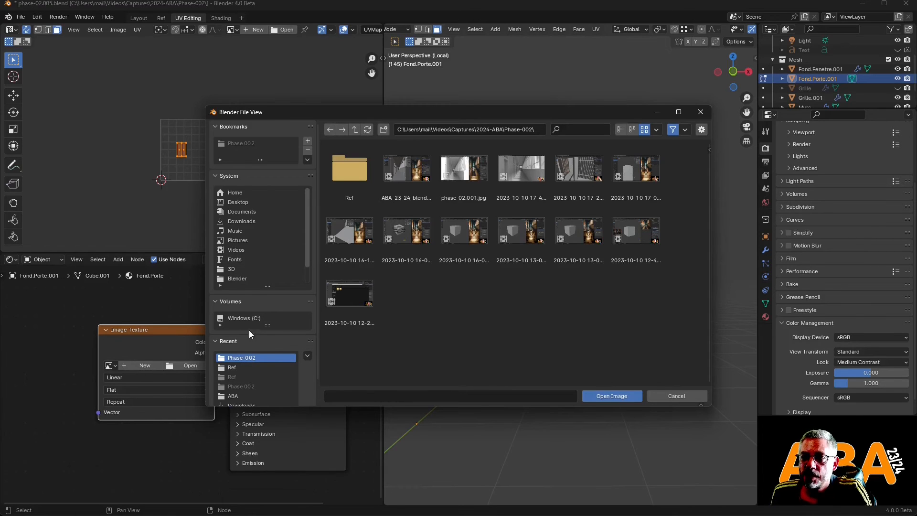
# Step: Add an Image Texture node to Fond.Porte and load the four old prison doors image from the ABA Textures folder
pyautogui.click(247, 396)
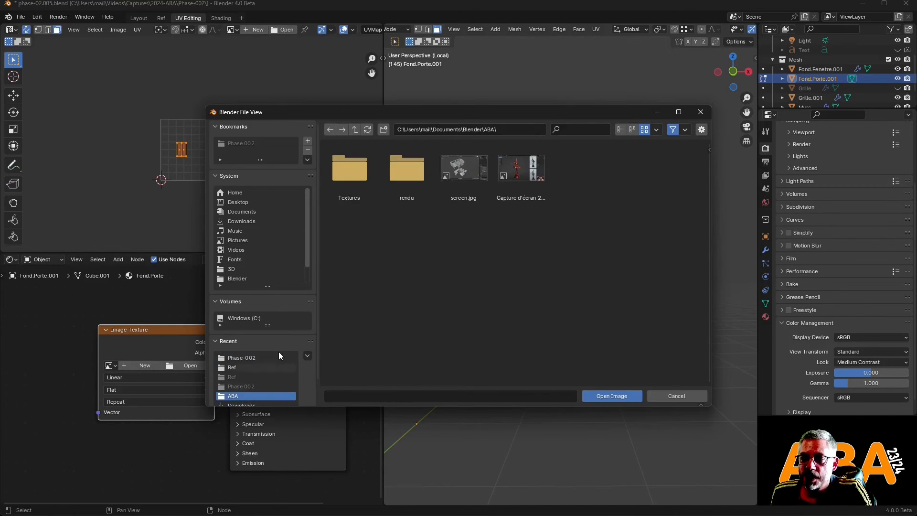
pyautogui.doubleClick(342, 182)
pyautogui.doubleClick(579, 168)
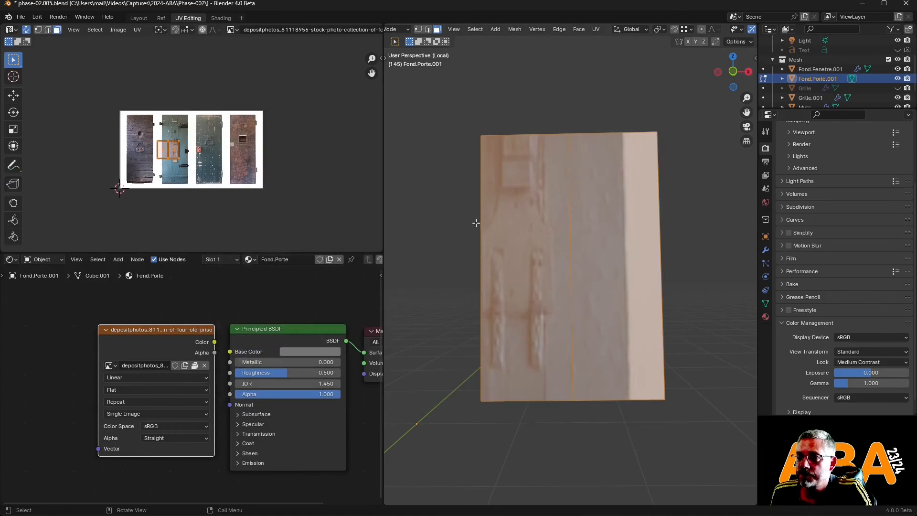
# Step: Unwrap the two front faces of the end door separately so each has its own full-height UV island
pyautogui.scroll(5, 189, 166)
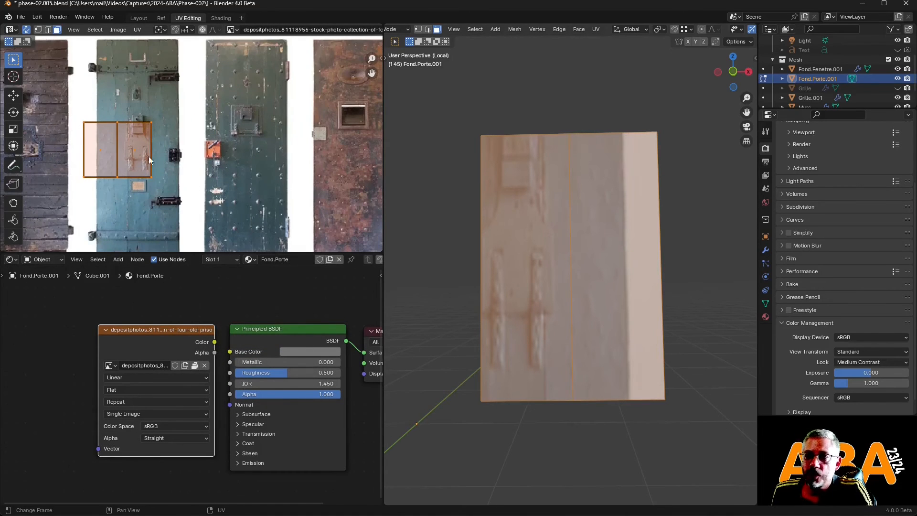
pyautogui.scroll(-2, 243, 172)
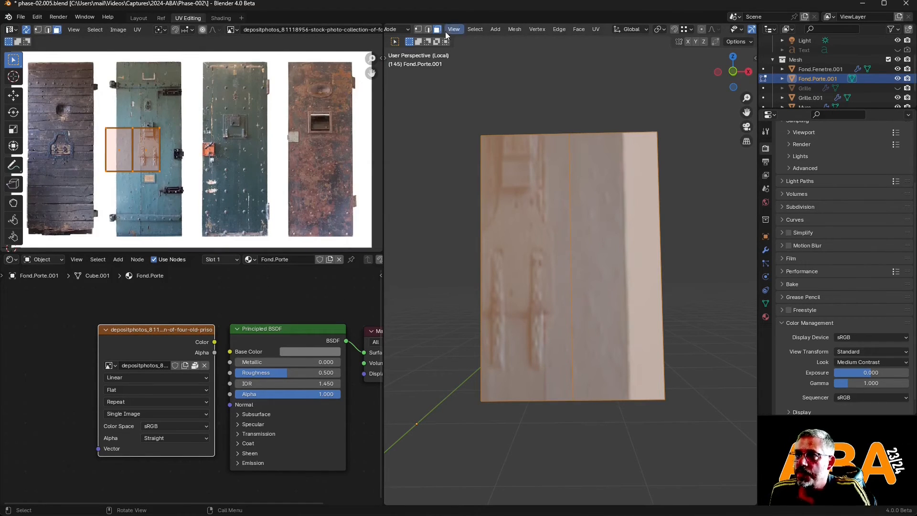
pyautogui.click(527, 308)
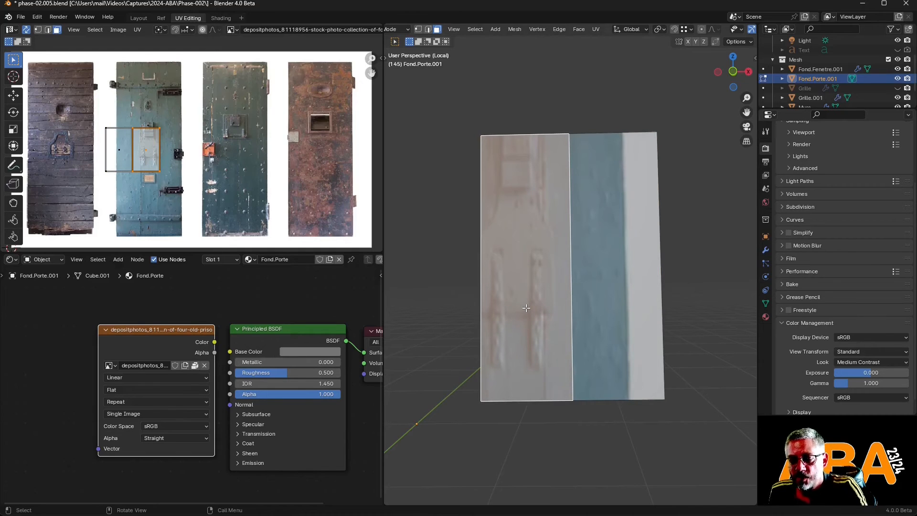
pyautogui.press('u')
pyautogui.click(527, 309)
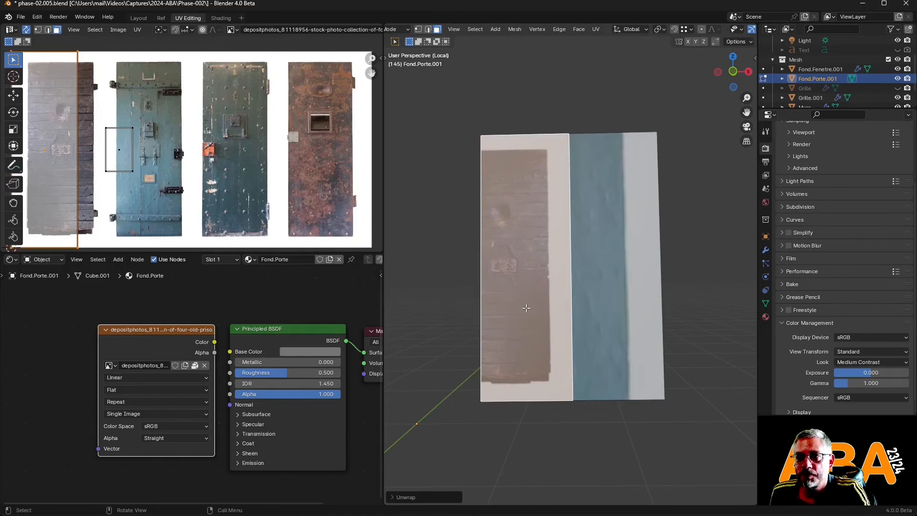
pyautogui.press('u')
pyautogui.click(607, 264)
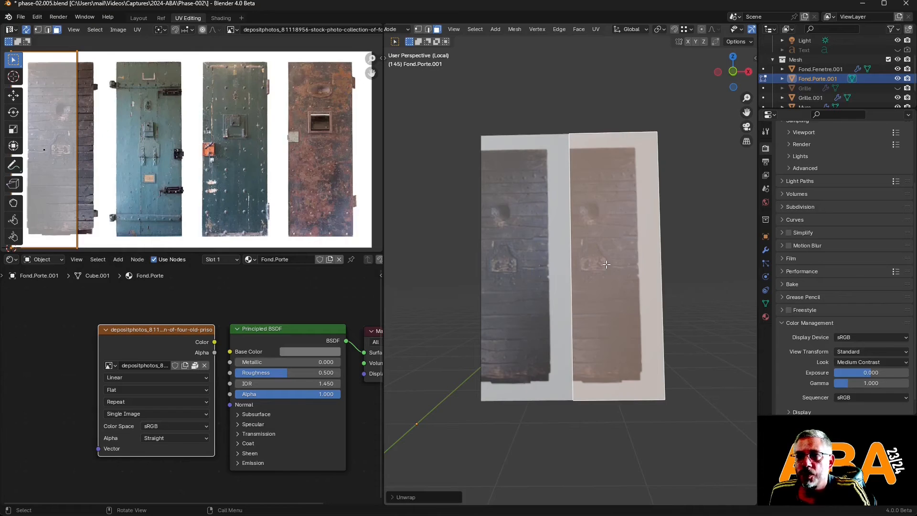
# Step: Move the selected door face's UV island over the second, blue-green door of the image
pyautogui.moveTo(78, 128); pyautogui.dragTo(174, 145, button='middle')
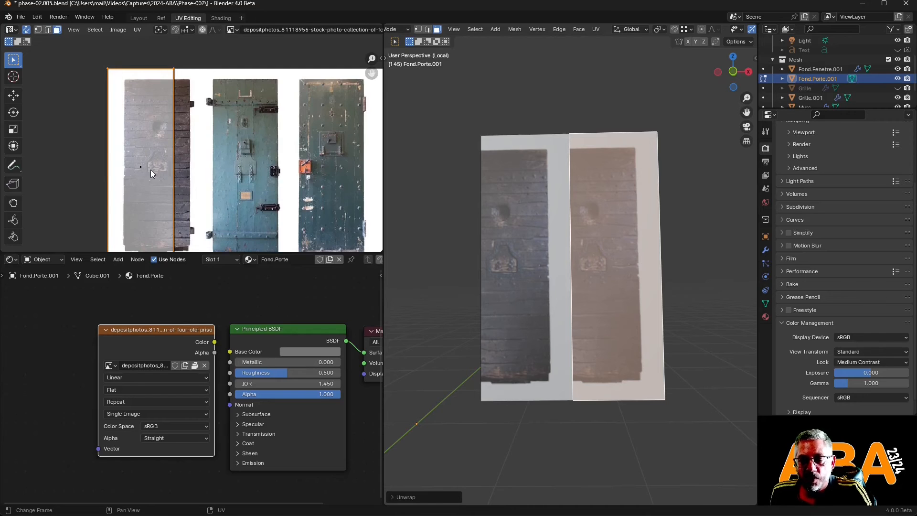
pyautogui.press('g')
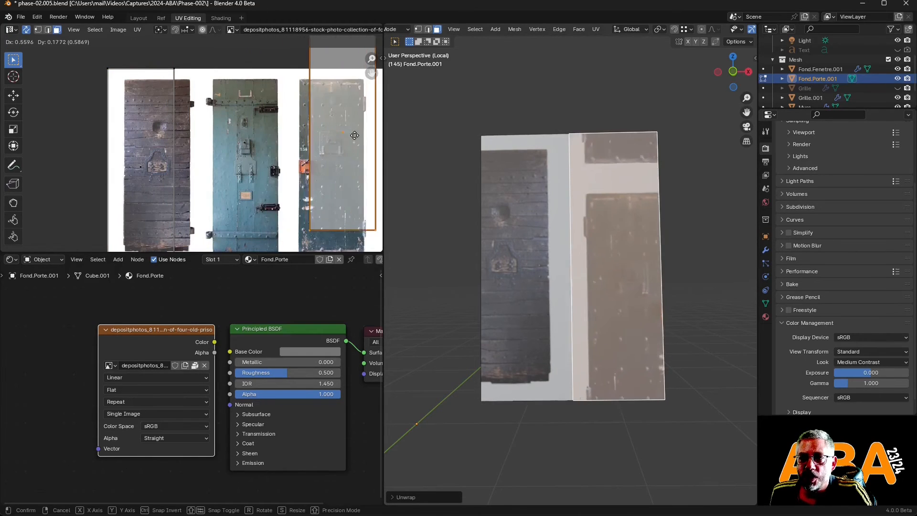
pyautogui.click(253, 157)
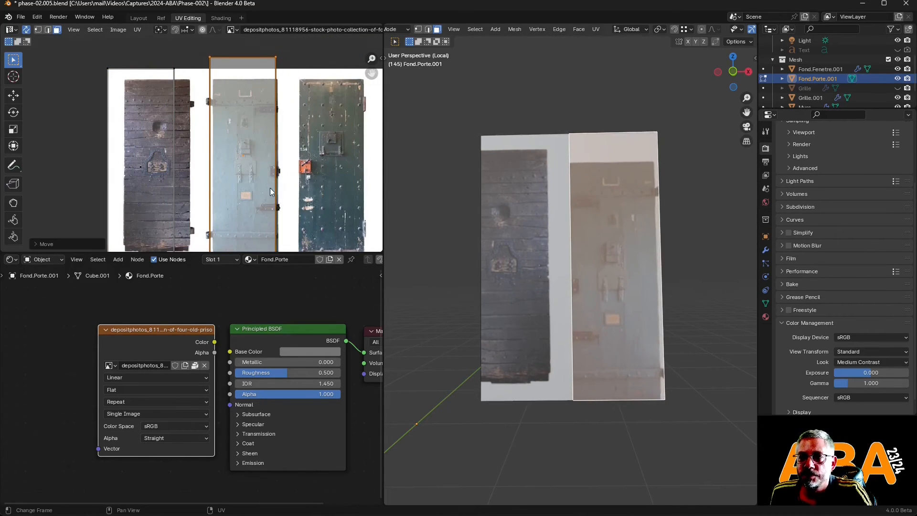
# Step: Maximize the UV editor, activate the Move tool and turn off UV Sync Selection
pyautogui.hotkey('ctrl', 'space')
pyautogui.scroll(2, 279, 199)
pyautogui.click(464, 105)
pyautogui.moveTo(463, 102); pyautogui.dragTo(627, 160)
pyautogui.click(13, 96)
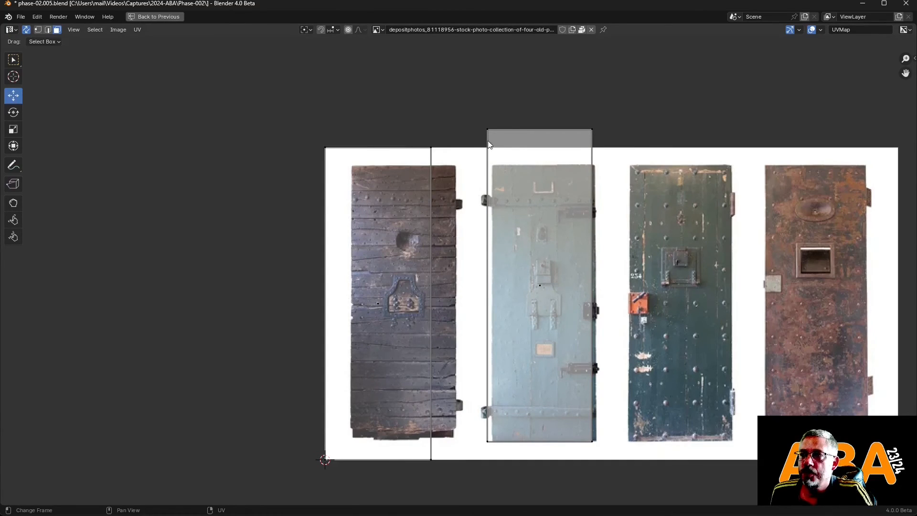
pyautogui.click(489, 130)
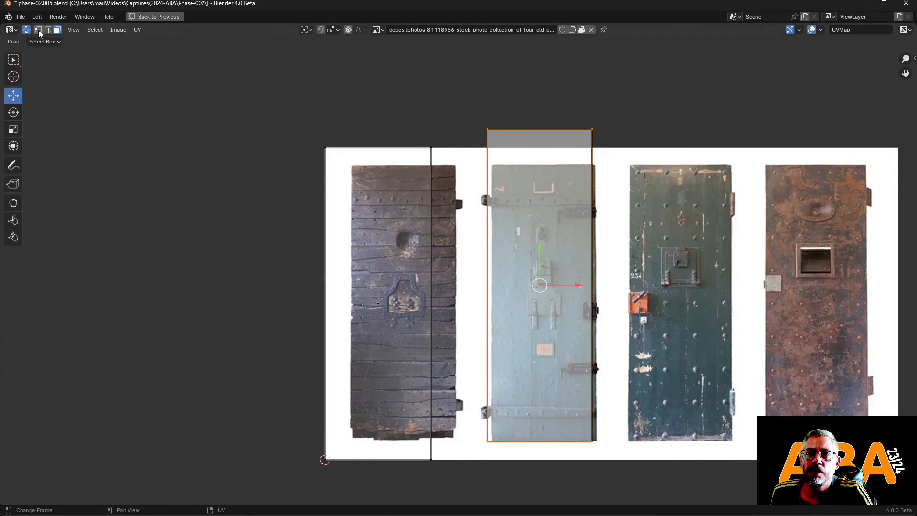
pyautogui.click(26, 29)
# Step: Fit the UV island's upper and side edges to the outline of the blue-green door and restore the editor layout
pyautogui.moveTo(482, 115); pyautogui.dragTo(605, 156)
pyautogui.moveTo(540, 95); pyautogui.dragTo(540, 131)
pyautogui.moveTo(576, 153); pyautogui.dragTo(617, 454)
pyautogui.moveTo(618, 303); pyautogui.dragTo(622, 303)
pyautogui.moveTo(451, 147); pyautogui.dragTo(530, 469)
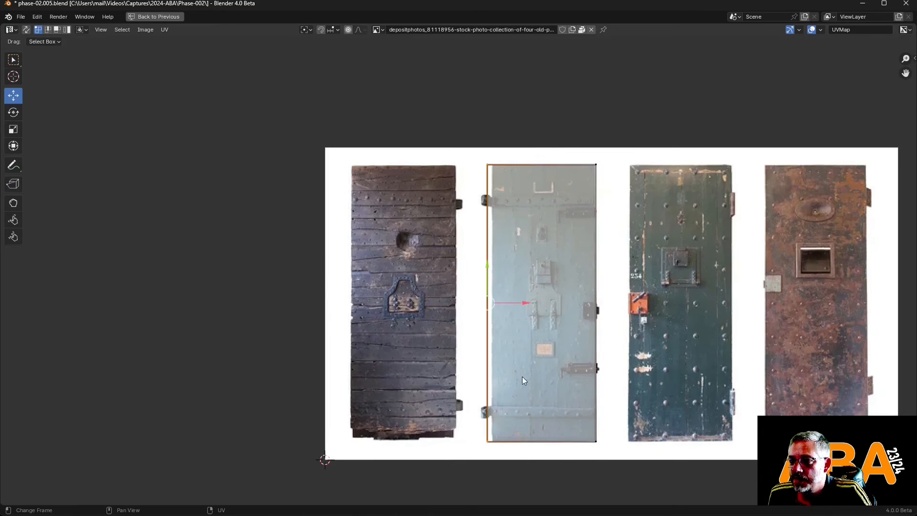
pyautogui.moveTo(509, 309); pyautogui.dragTo(516, 308)
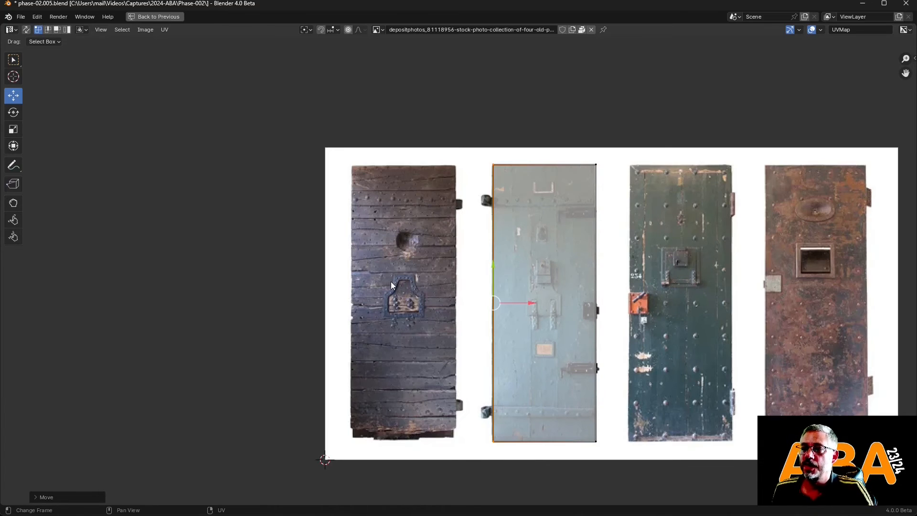
pyautogui.hotkey('ctrl', 'space')
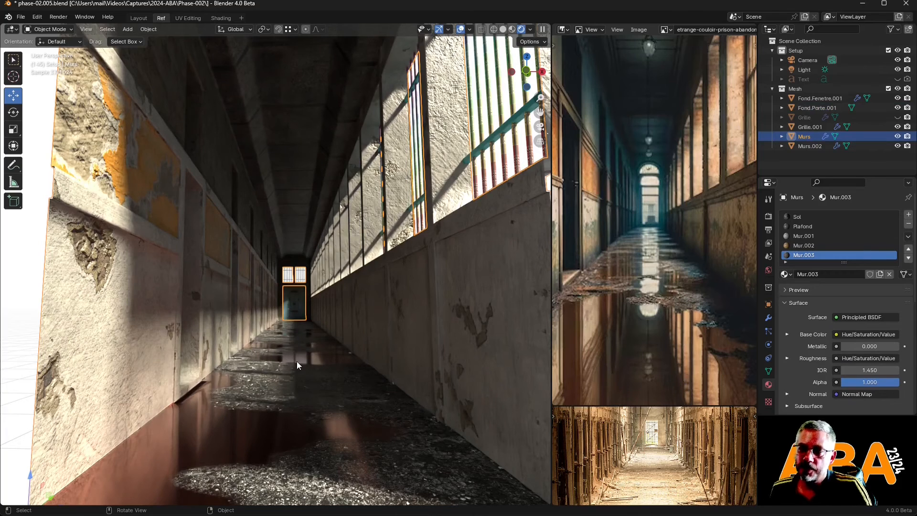
# Step: Deselect everything and, in the Sol material's Color Ramp, set the black stop to position 0.000 and the white stop to 0.989
pyautogui.hotkey('alt', 'a')
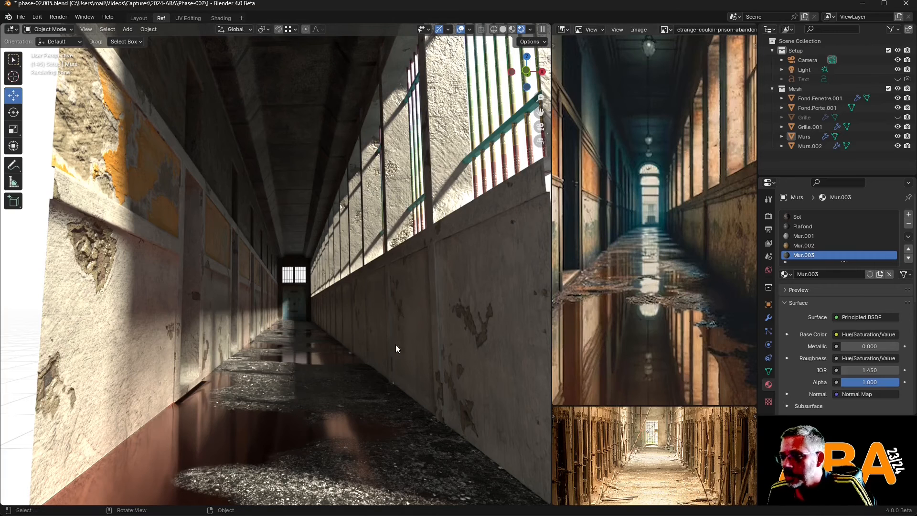
pyautogui.click(800, 216)
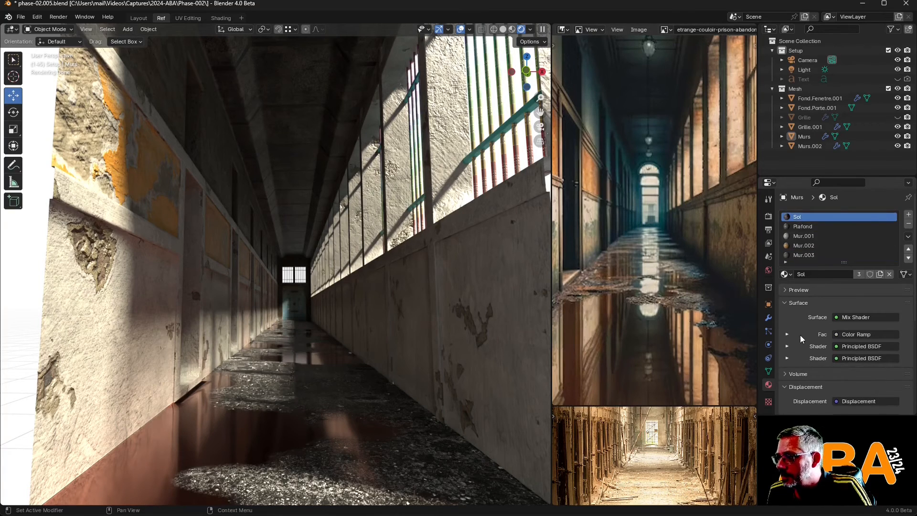
pyautogui.scroll(-10, 801, 335)
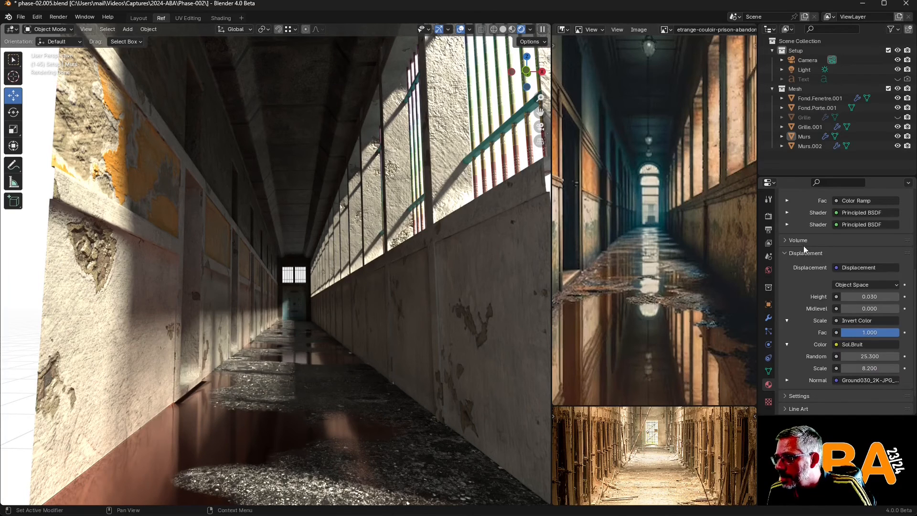
pyautogui.scroll(4, 801, 248)
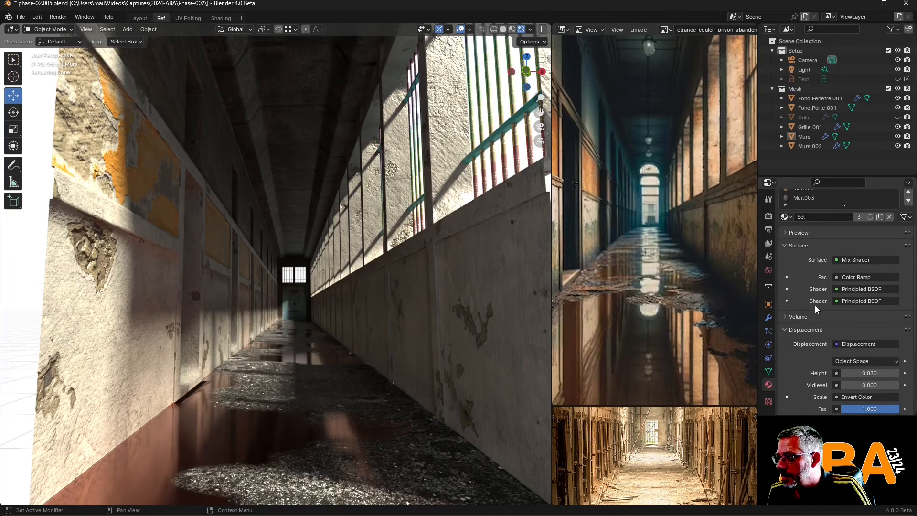
pyautogui.click(787, 277)
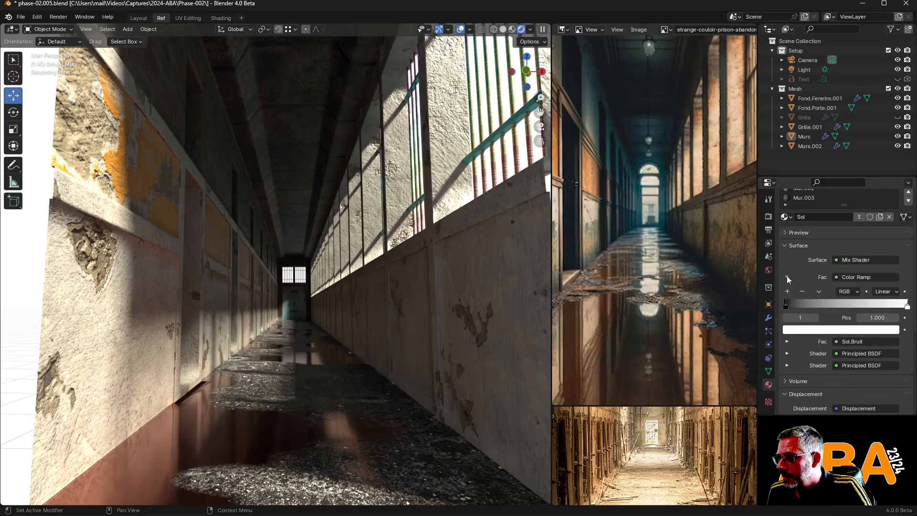
pyautogui.moveTo(786, 307)
pyautogui.mouseDown()
pyautogui.moveTo(816, 306)
pyautogui.moveTo(785, 308)
pyautogui.mouseUp()
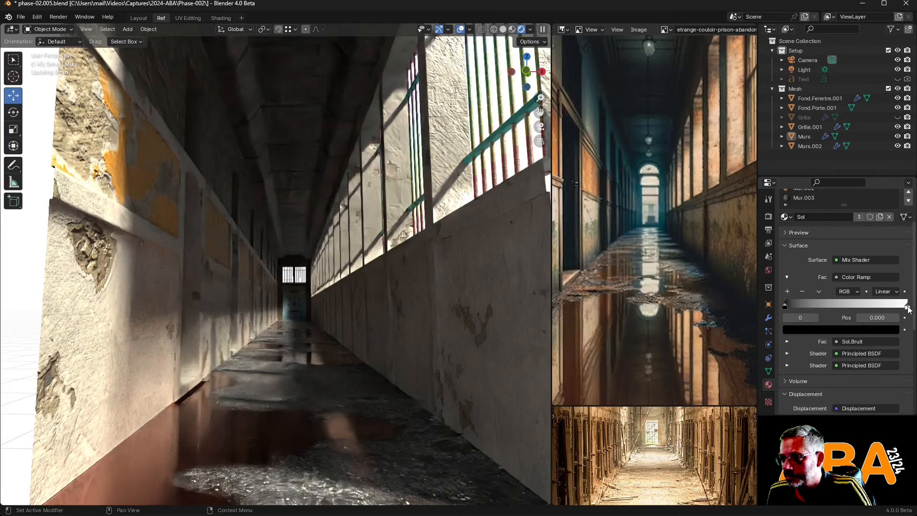
pyautogui.moveTo(909, 308)
pyautogui.mouseDown()
pyautogui.moveTo(790, 325)
pyautogui.moveTo(882, 325)
pyautogui.moveTo(912, 308)
pyautogui.mouseUp()
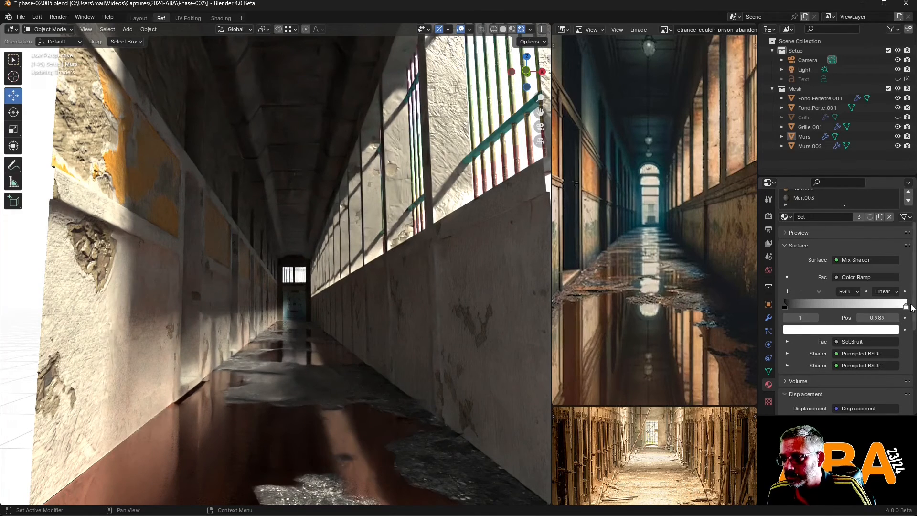
# Step: Try a colour Value of 0.488 on the white stop of Sol's Color Ramp and brighten it again
pyautogui.click(859, 331)
pyautogui.moveTo(892, 184); pyautogui.dragTo(892, 202)
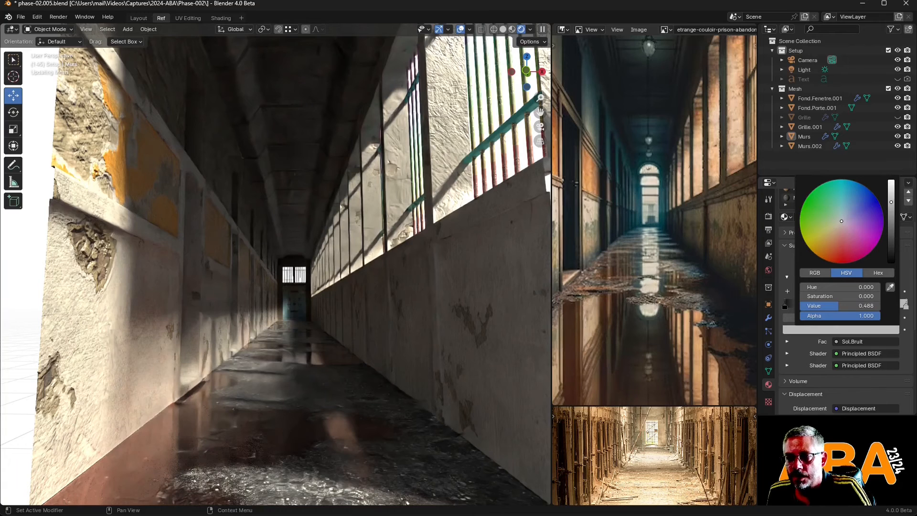
pyautogui.moveTo(892, 202); pyautogui.dragTo(891, 187)
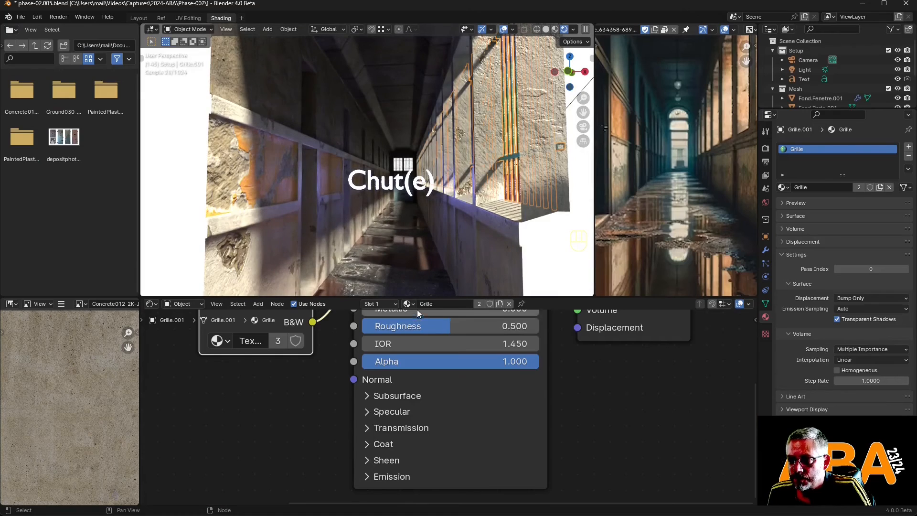
# Step: Switch to the web browser, go back to the ambientCG search results and search for "metal"
pyautogui.scroll(-2, 325, 447)
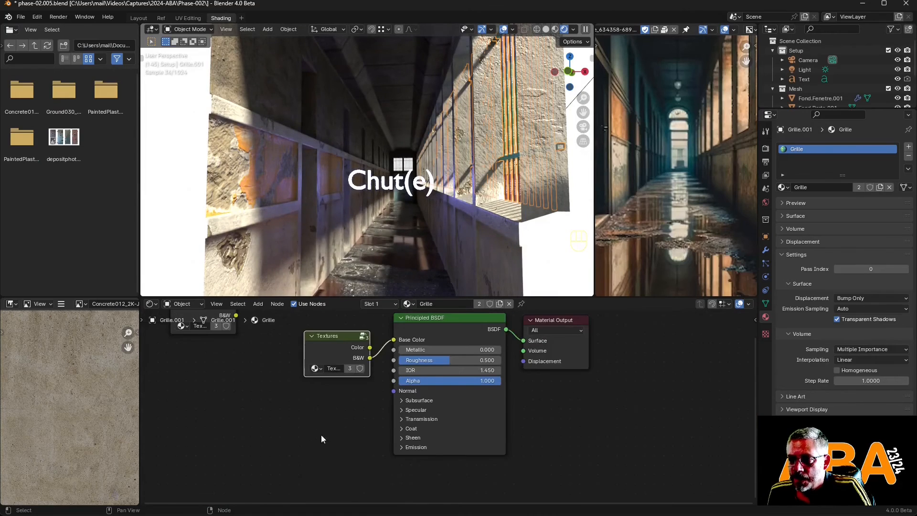
pyautogui.moveTo(322, 436); pyautogui.dragTo(373, 469, button='middle')
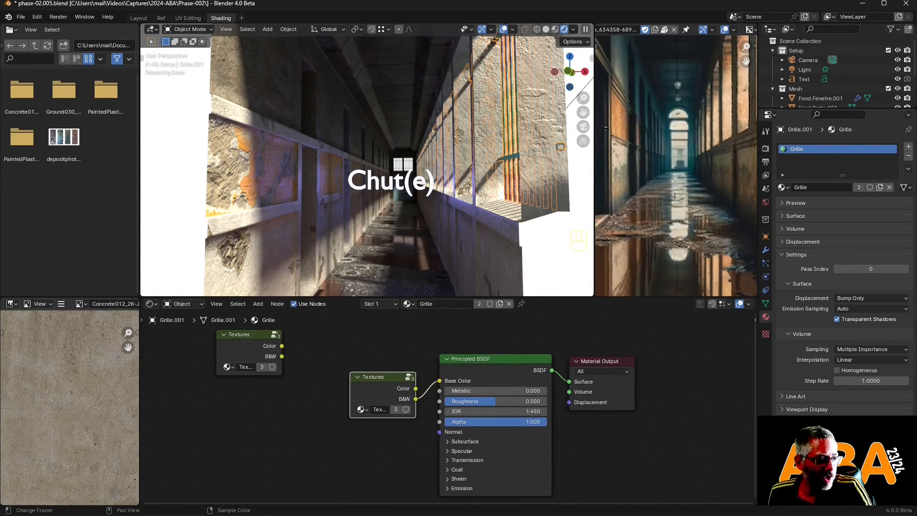
pyautogui.hotkey('alt', 'Tab')
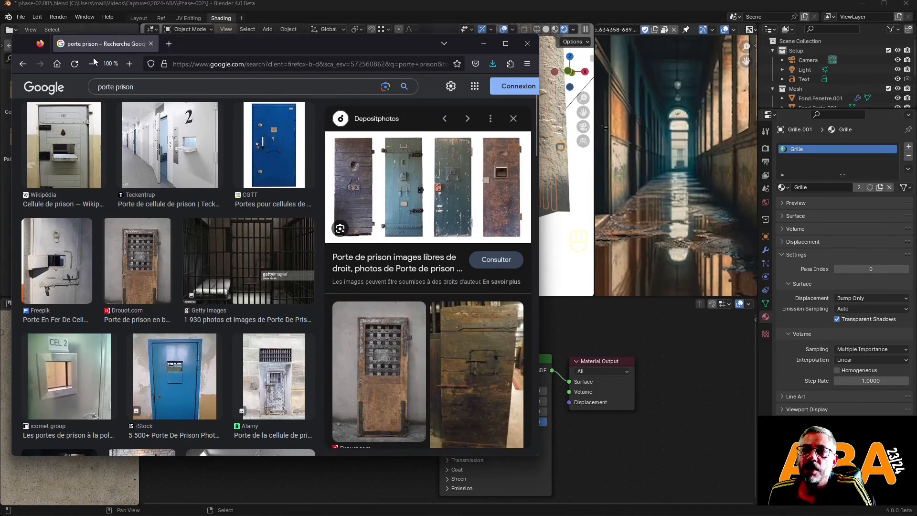
pyautogui.rightClick(19, 70)
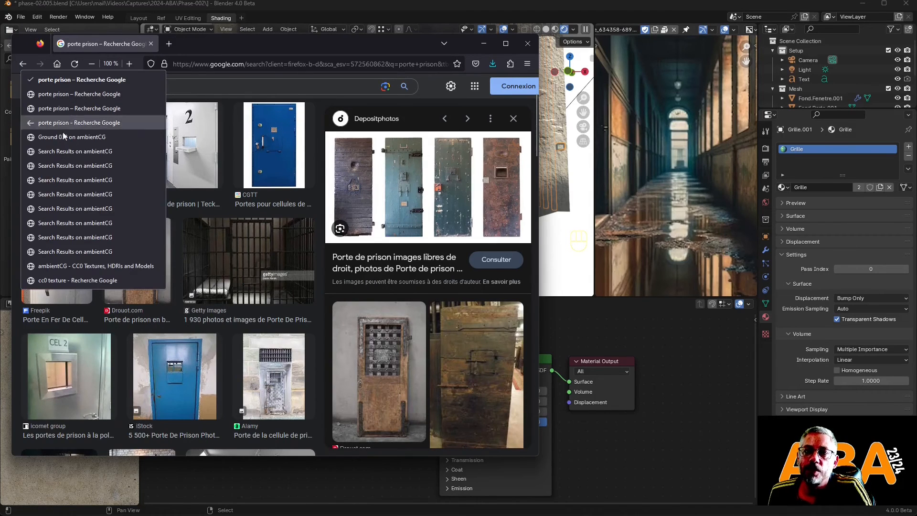
pyautogui.click(95, 208)
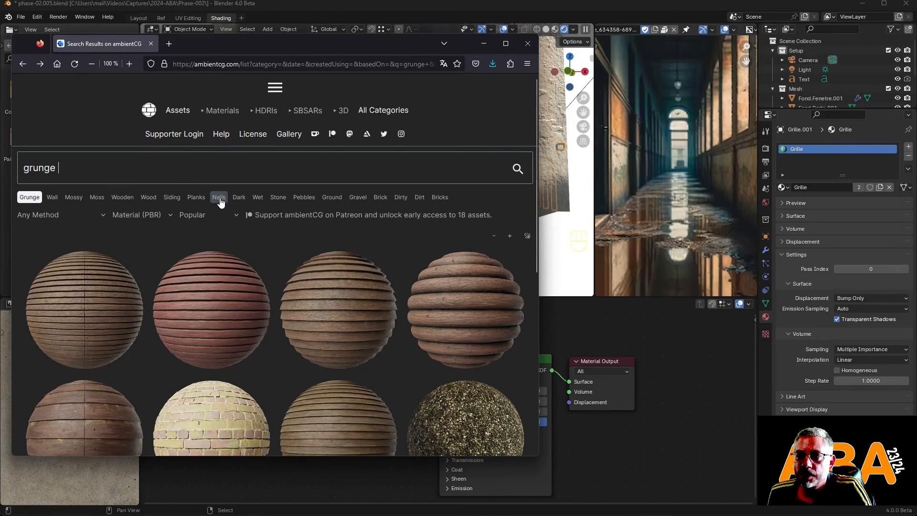
pyautogui.tripleClick(69, 169)
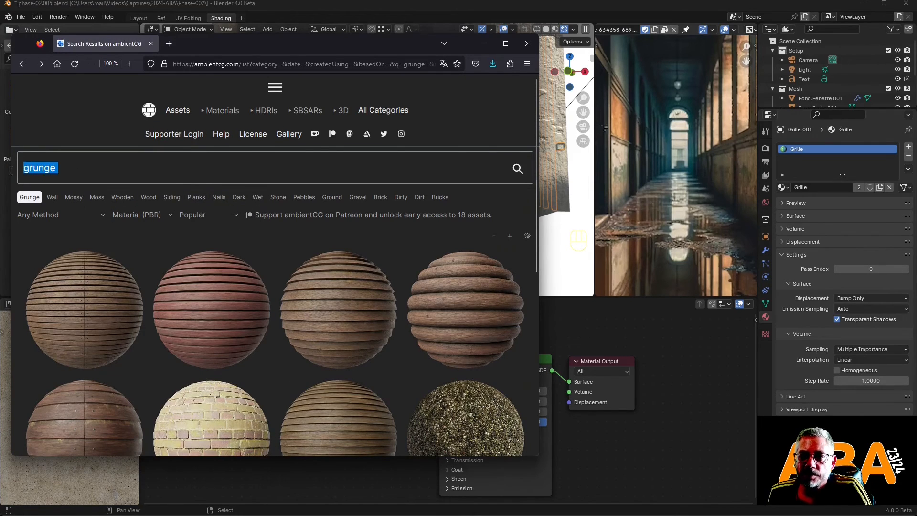
pyautogui.press('BackSpace')
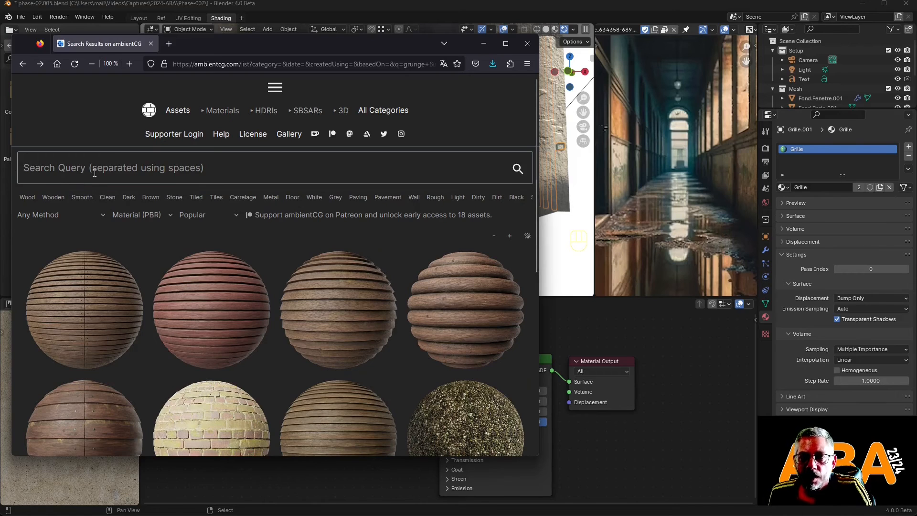
pyautogui.write('meta')
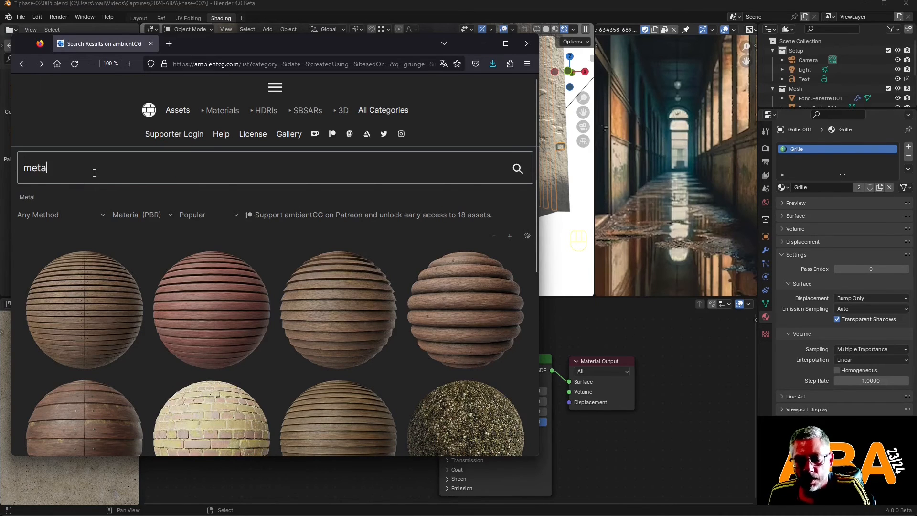
pyautogui.write('l')
pyautogui.press('Return')
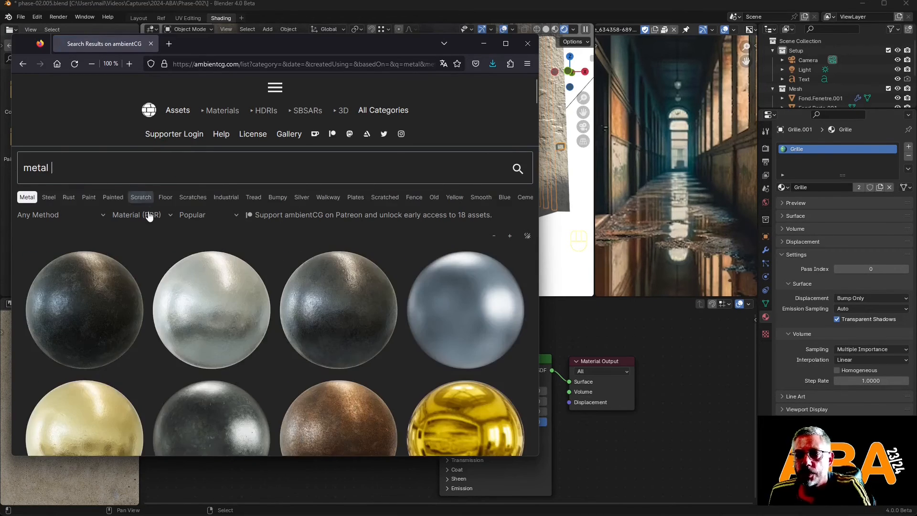
# Step: Browse the metal materials, inspect the Metal 021 page and return to the results
pyautogui.scroll(-6, 153, 217)
pyautogui.scroll(-15, 156, 222)
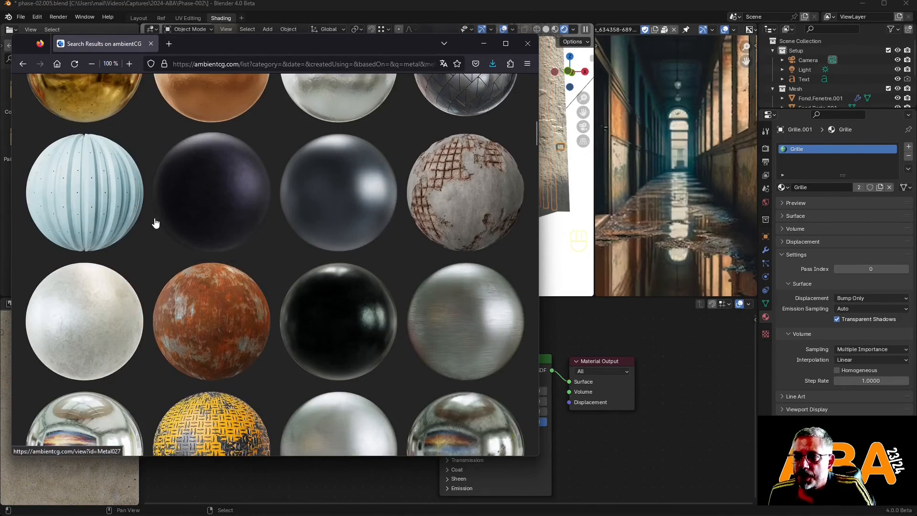
pyautogui.scroll(-5, 155, 222)
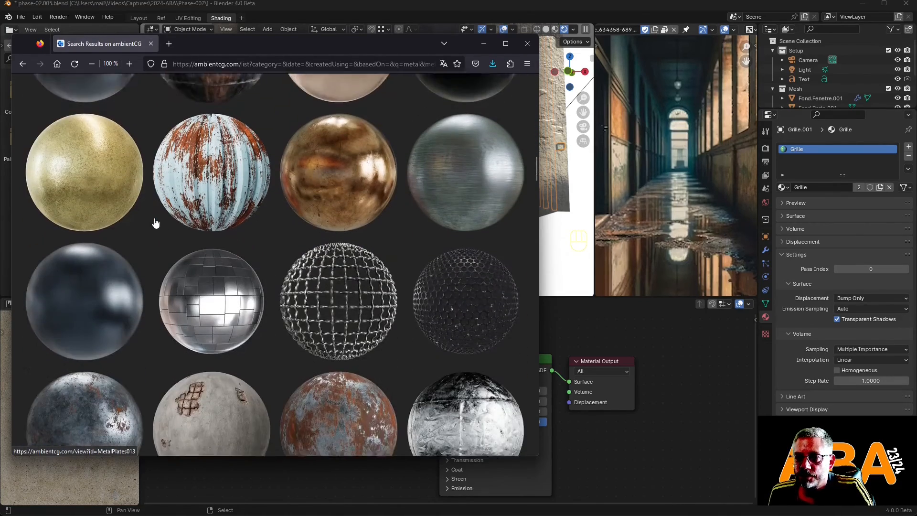
pyautogui.scroll(-3, 155, 222)
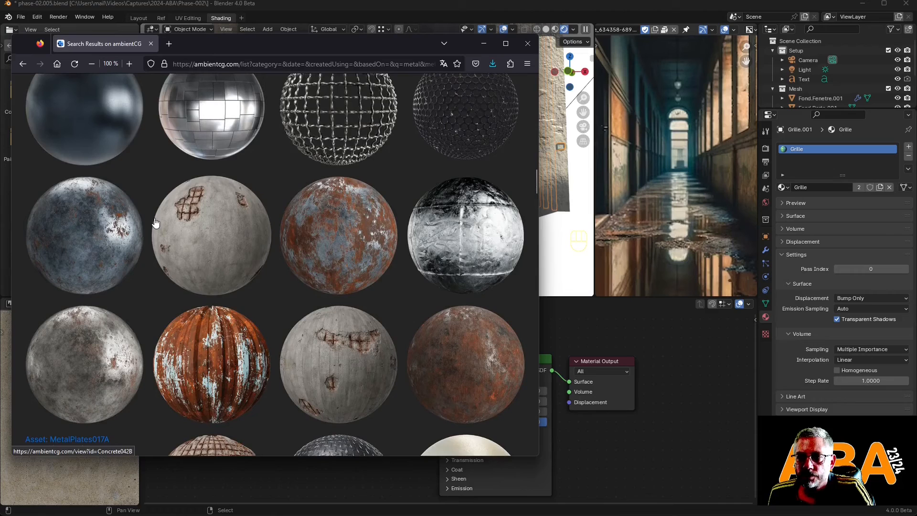
pyautogui.click(88, 246)
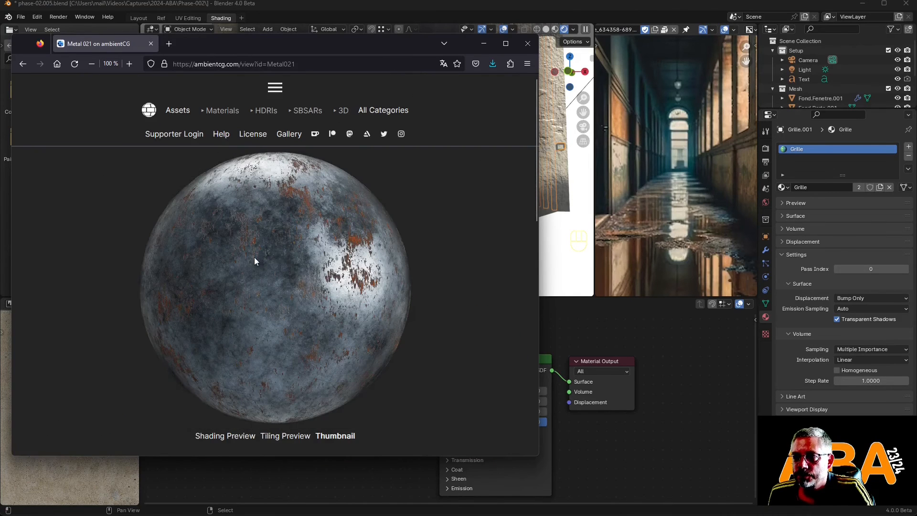
pyautogui.click(22, 65)
# Step: Open the rusty Metal 025 material and download its 2K-JPG archive
pyautogui.scroll(-3, 388, 308)
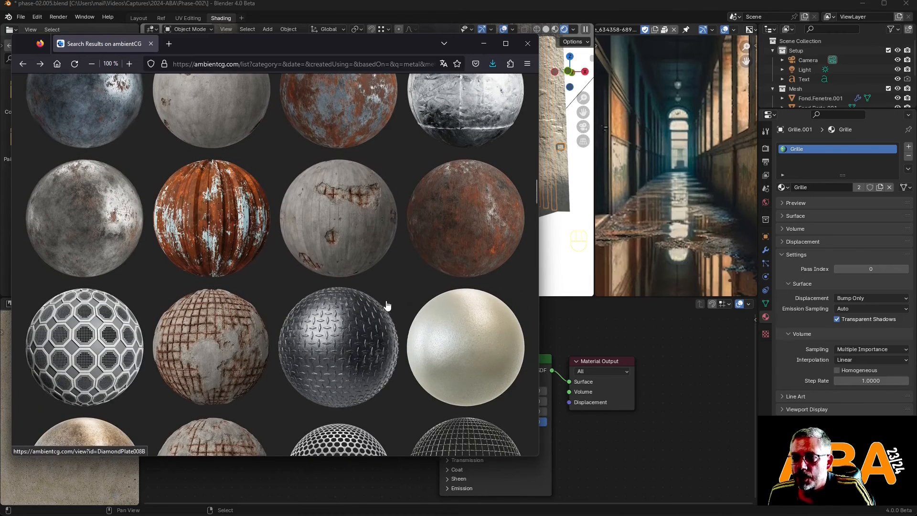
pyautogui.click(467, 223)
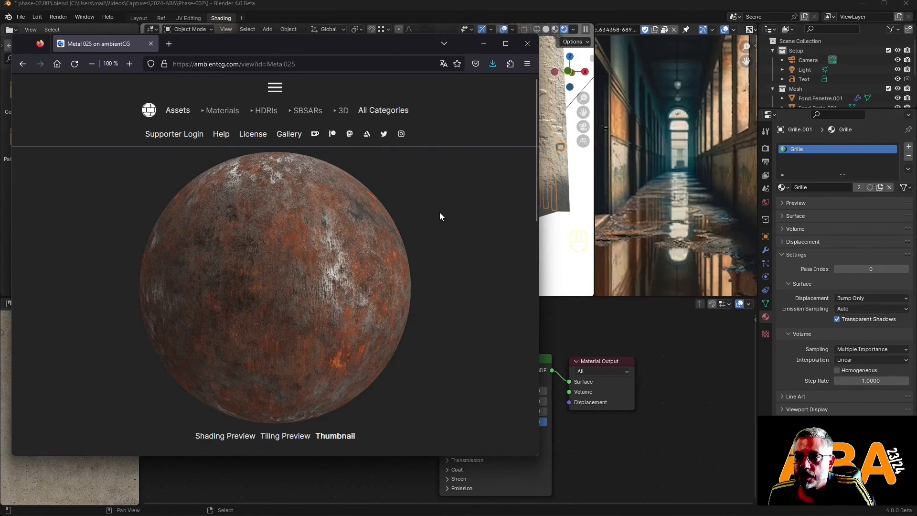
pyautogui.scroll(-5, 262, 235)
pyautogui.click(61, 229)
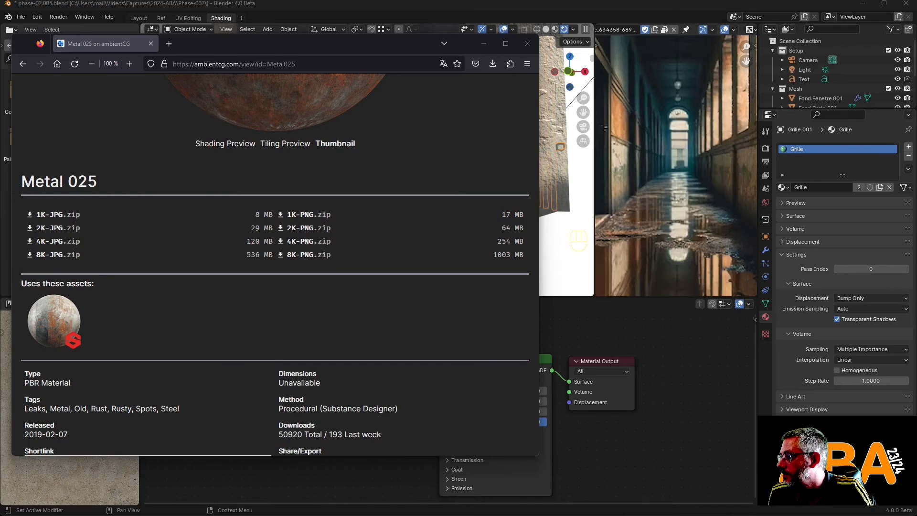
# Step: Bring the Textures folder window beside the browser and transfer the downloaded Metal025_2K-JPG.zip into it
pyautogui.moveTo(916, 111); pyautogui.dragTo(790, 101)
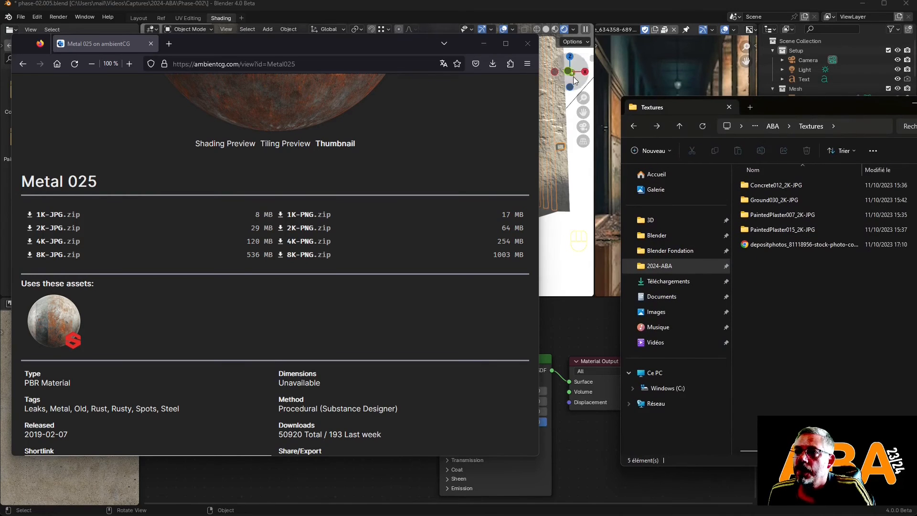
pyautogui.click(492, 64)
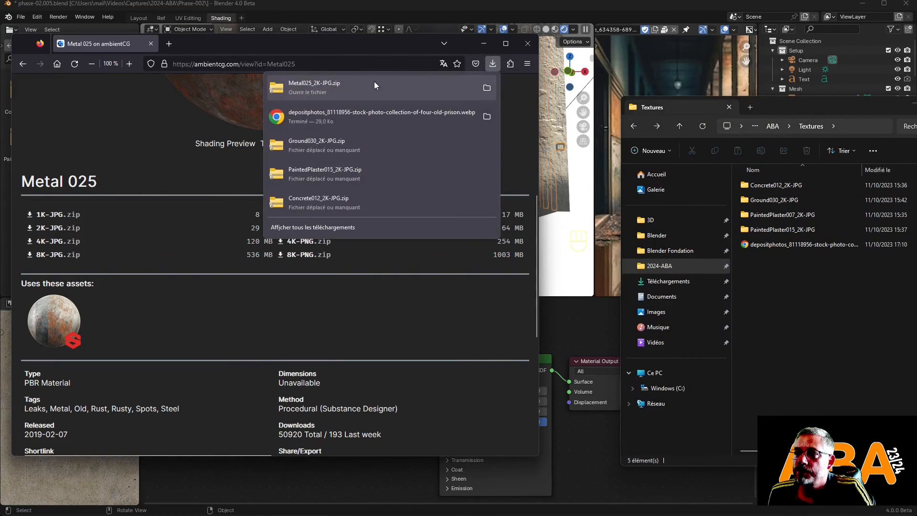
pyautogui.click(326, 90)
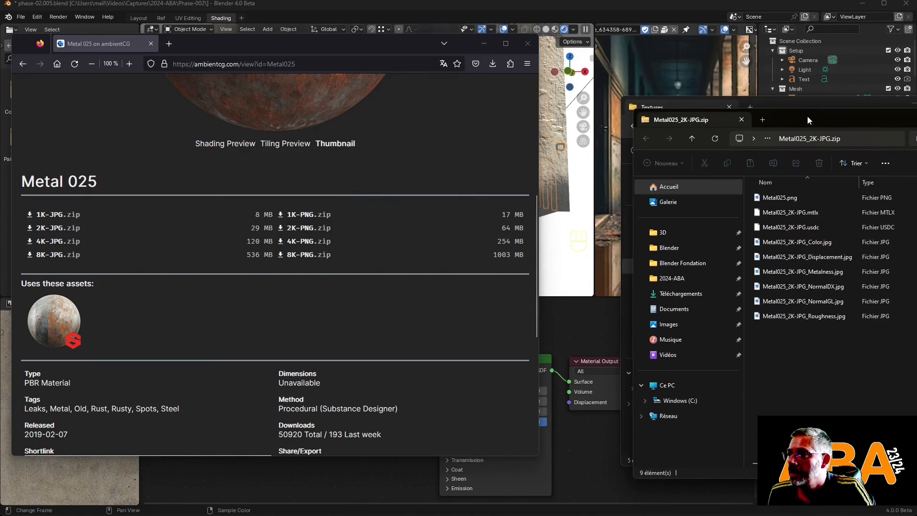
pyautogui.moveTo(808, 116); pyautogui.dragTo(387, 132)
pyautogui.click(550, 126)
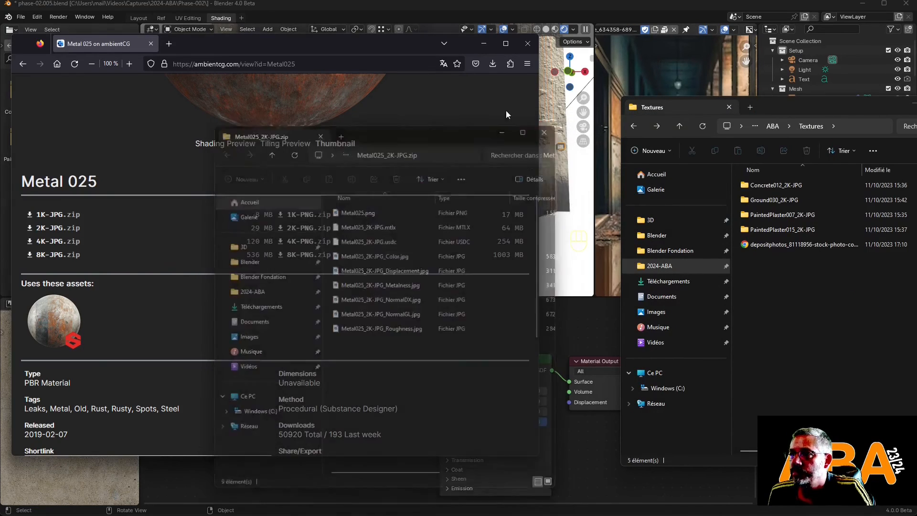
pyautogui.click(494, 64)
pyautogui.moveTo(315, 87); pyautogui.dragTo(819, 297)
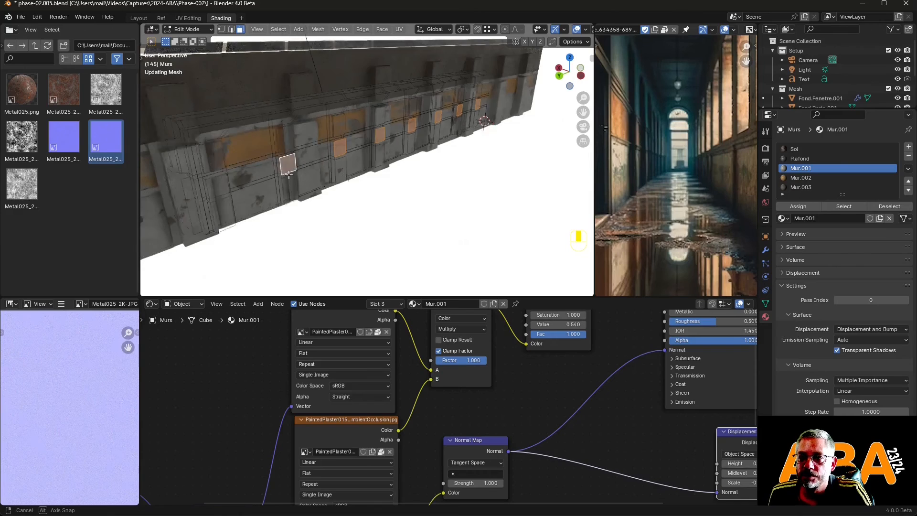
# Step: Add the pilaster face nearest the door to the Murs selection and extend the selection to linked flat faces
pyautogui.moveTo(289, 175); pyautogui.dragTo(312, 174, button='middle')
pyautogui.keyDown('shift'); pyautogui.click(312, 174); pyautogui.keyUp('shift')
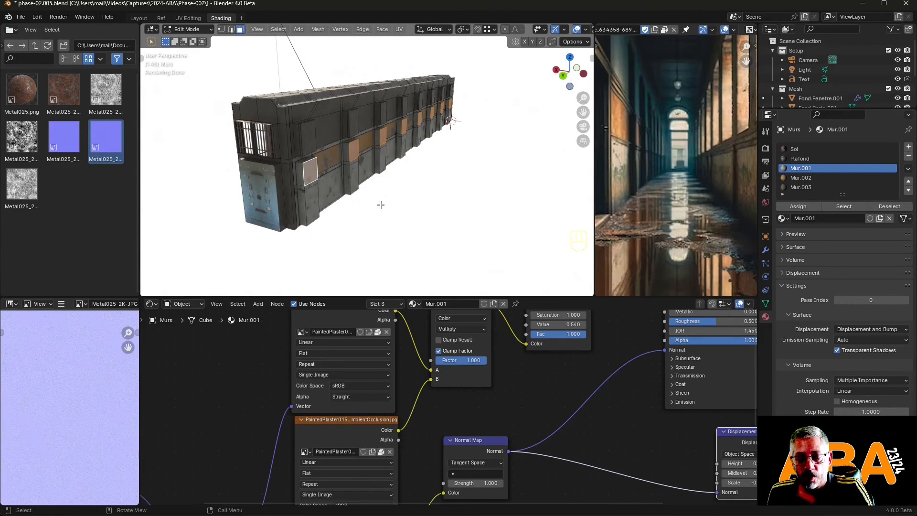
pyautogui.press('q')
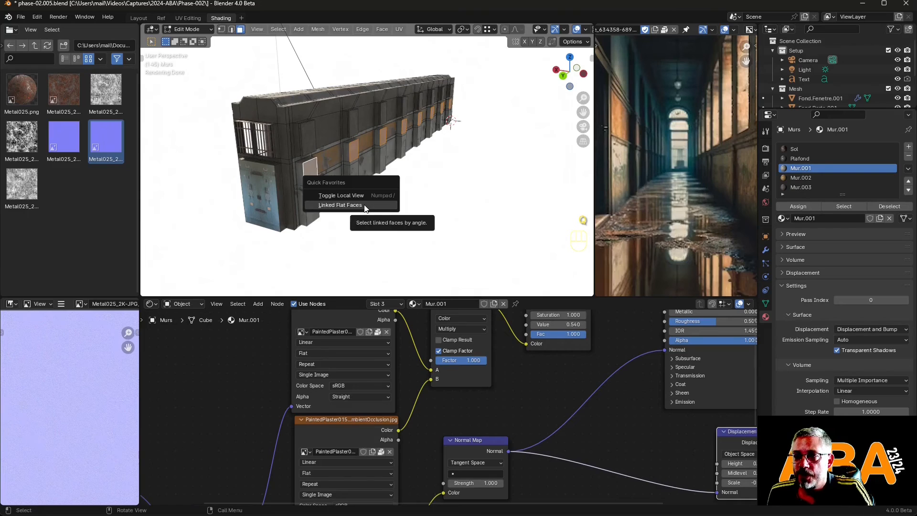
pyautogui.click(365, 205)
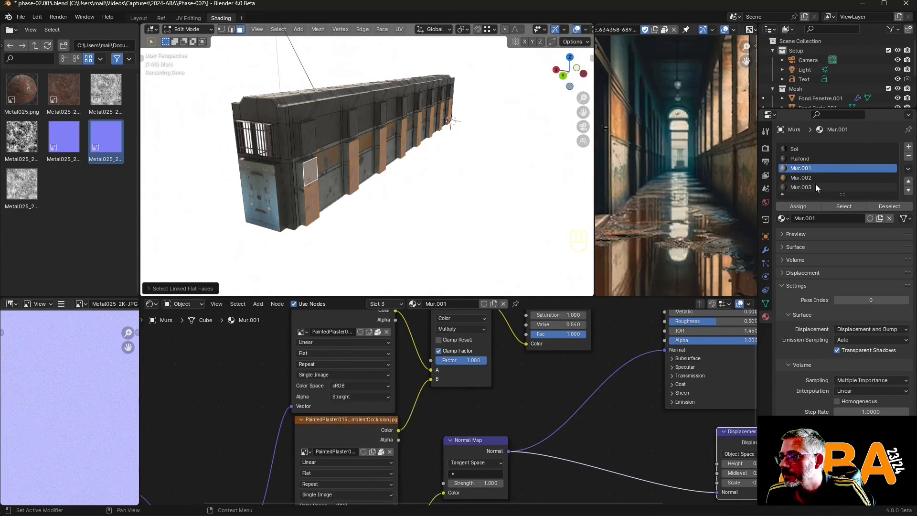
# Step: Assign the selected pilaster faces to a new slot with a new material on Murs and unwrap them
pyautogui.click(802, 188)
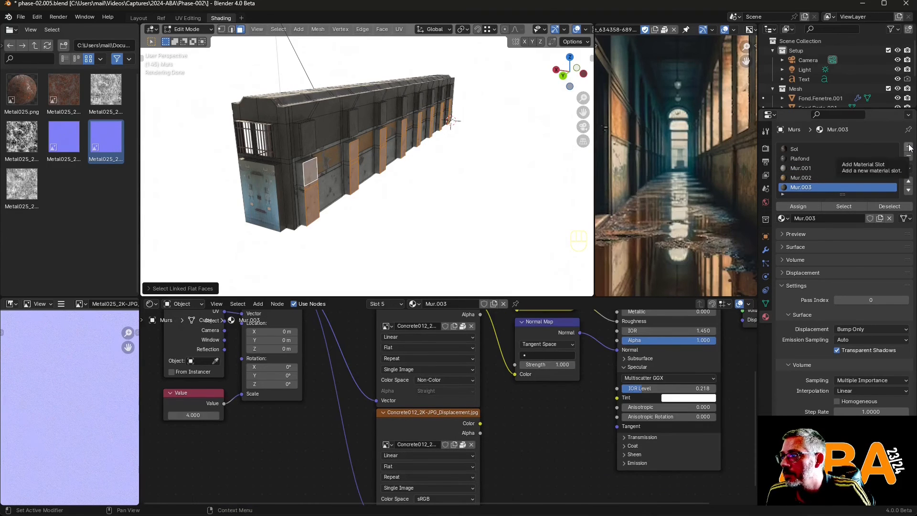
pyautogui.click(910, 149)
pyautogui.click(808, 208)
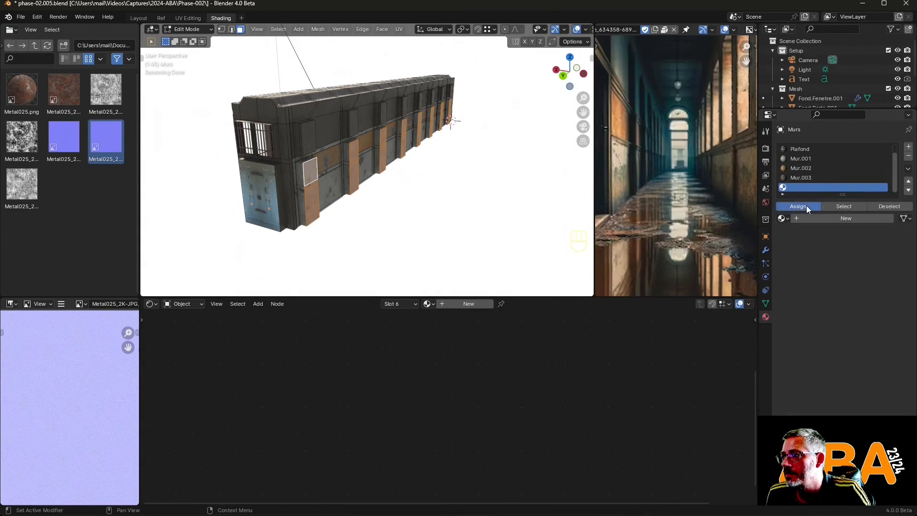
pyautogui.click(854, 220)
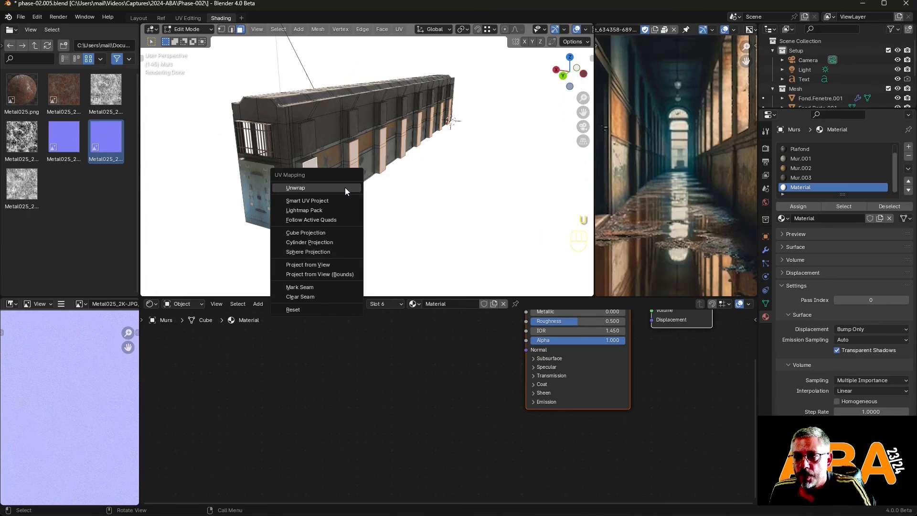
pyautogui.click(345, 188)
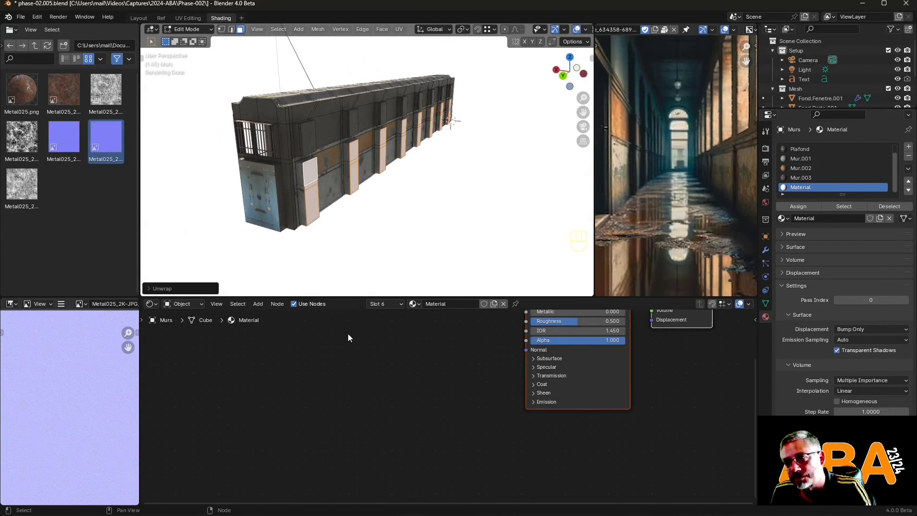
# Step: Add an Image Texture node, connect its Color to the Principled BSDF's Base Color and open the node's list of existing images
pyautogui.press('Home')
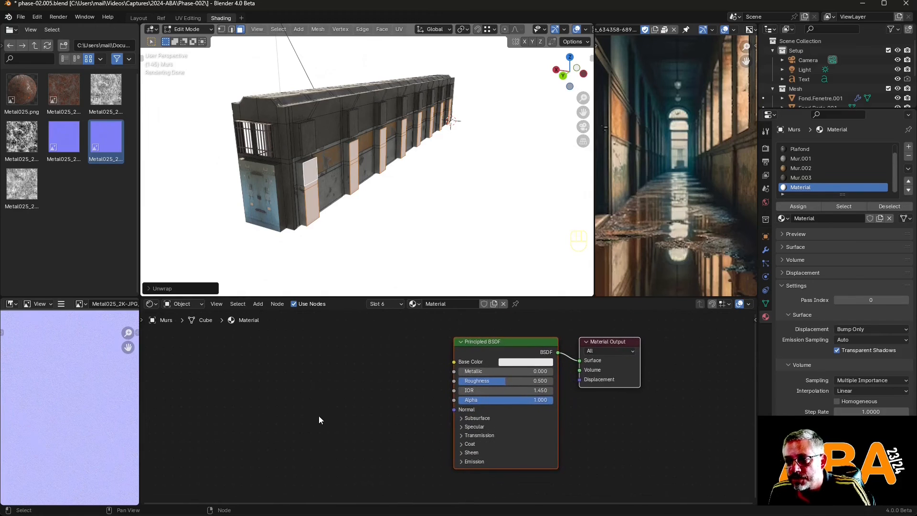
pyautogui.scroll(2, 322, 408)
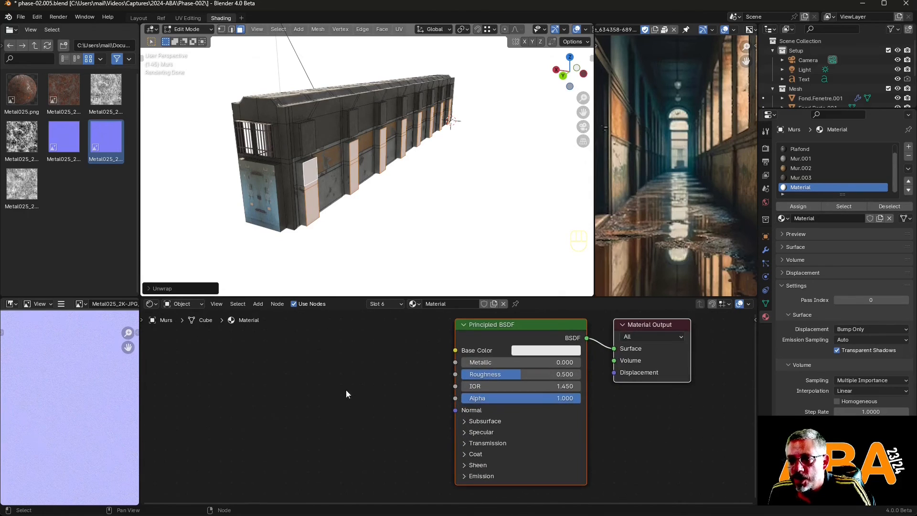
pyautogui.click(260, 303)
pyautogui.moveTo(278, 367)
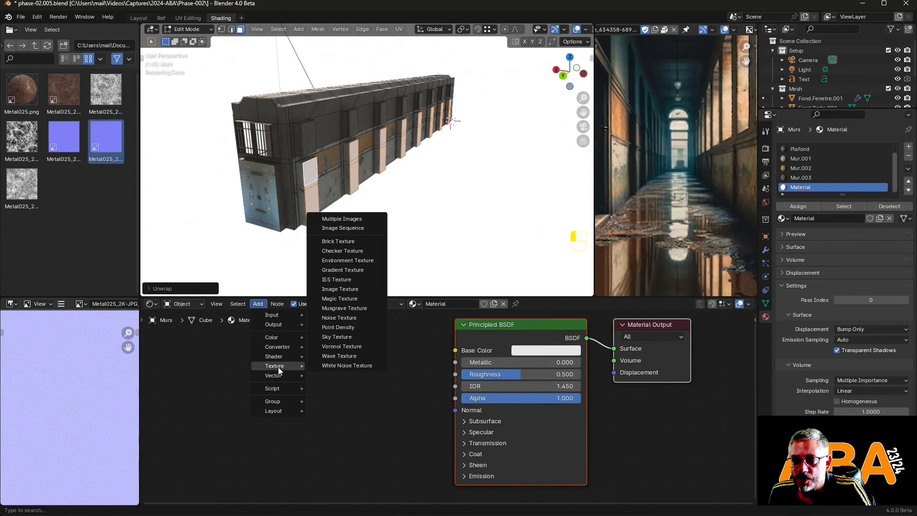
pyautogui.click(352, 289)
pyautogui.click(276, 340)
pyautogui.moveTo(425, 356); pyautogui.dragTo(455, 351)
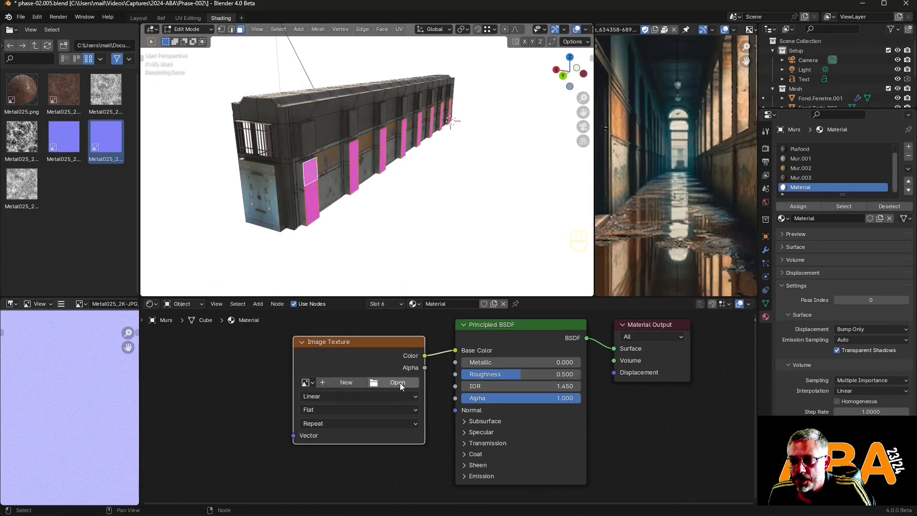
pyautogui.click(307, 382)
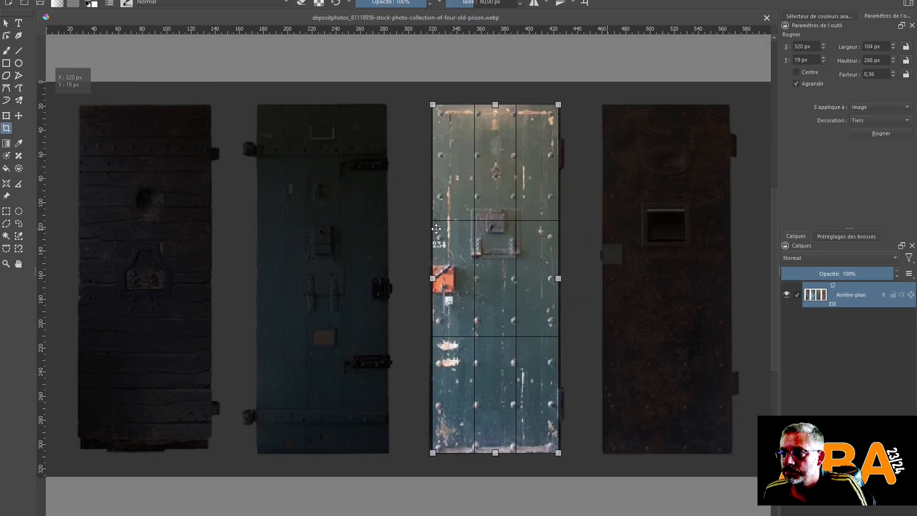
# Step: Crop the prison doors image to the third door, 104 × 288 px, and save it in Textures as a JPEG named porte
pyautogui.doubleClick(474, 299)
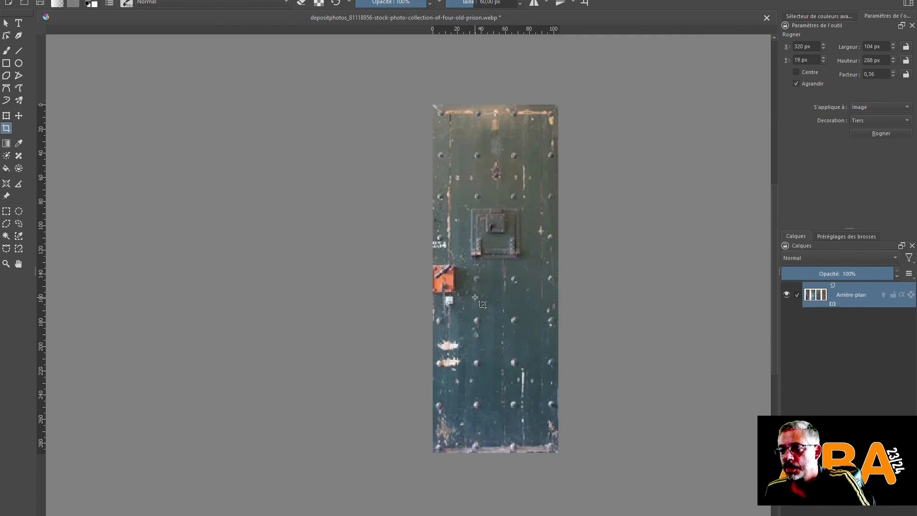
pyautogui.hotkey('ctrl', 'shift', 's')
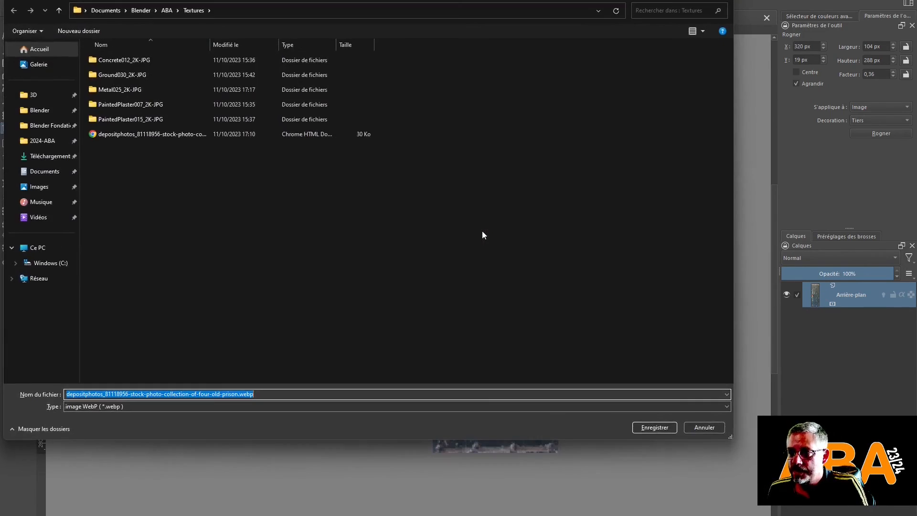
pyautogui.click(193, 407)
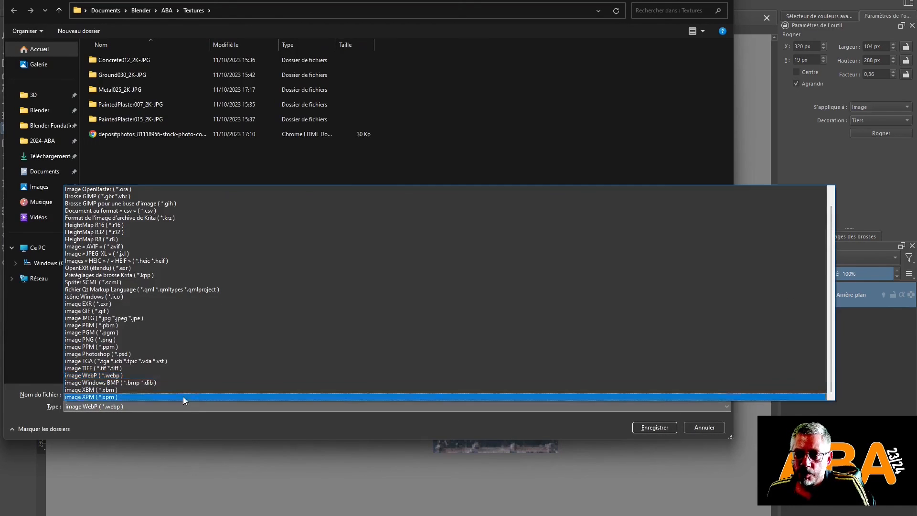
pyautogui.click(165, 318)
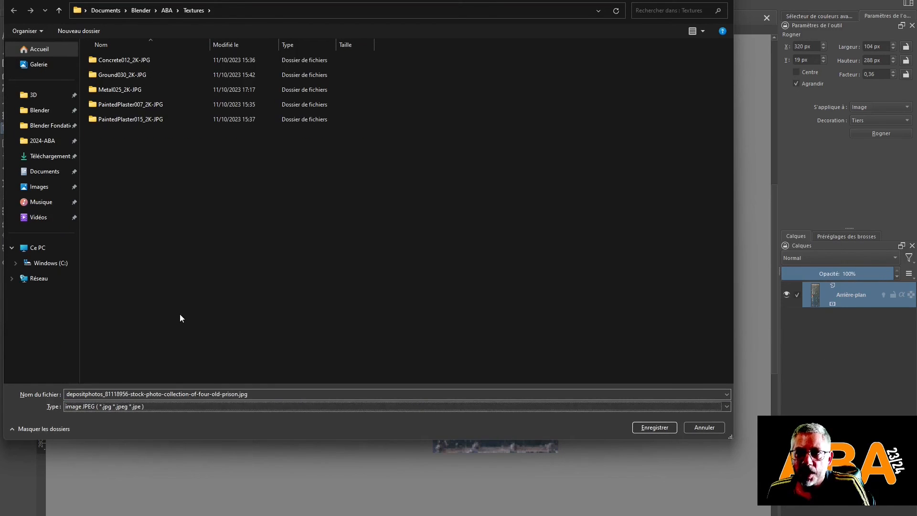
pyautogui.click(174, 394)
pyautogui.write('po')
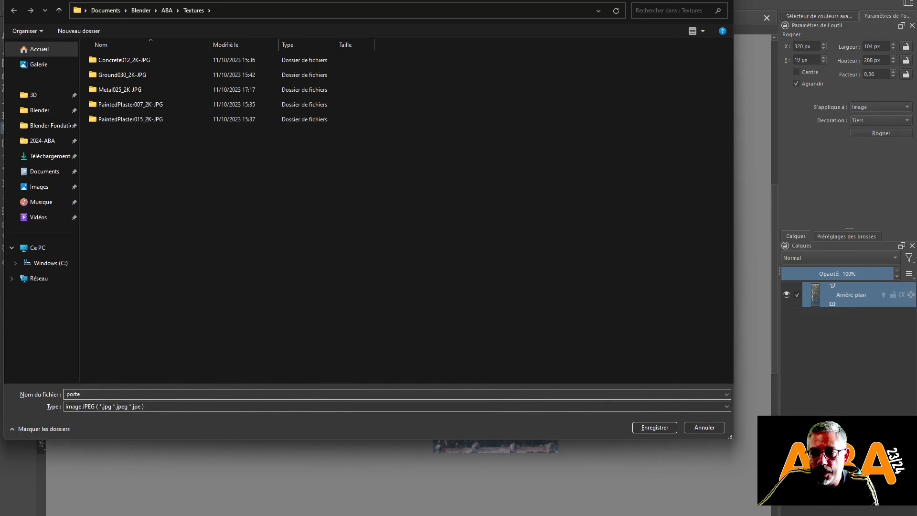
pyautogui.write('rte')
pyautogui.press('Return')
pyautogui.press('Return')
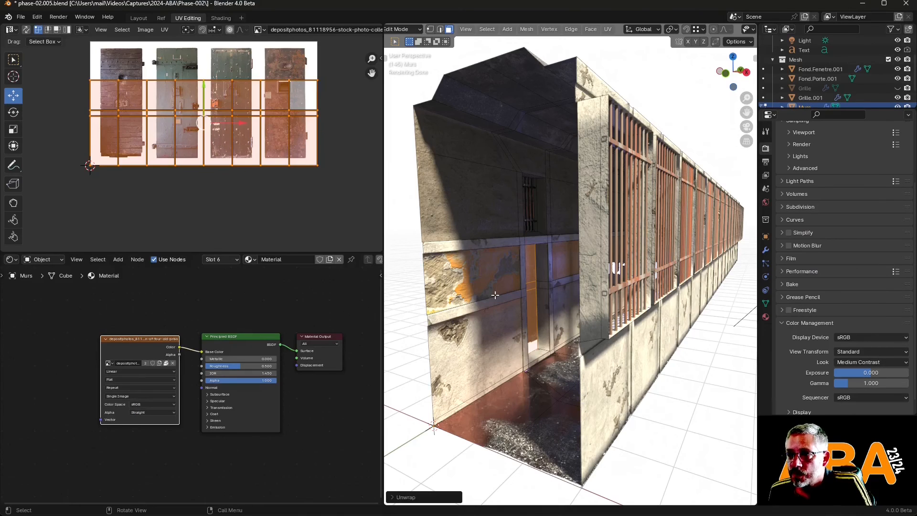
# Step: Replace the four-door image in the Murs material's Image Texture node with porte.jpg from the Textures folder
pyautogui.scroll(3, 119, 381)
pyautogui.moveTo(117, 382); pyautogui.dragTo(184, 404, button='middle')
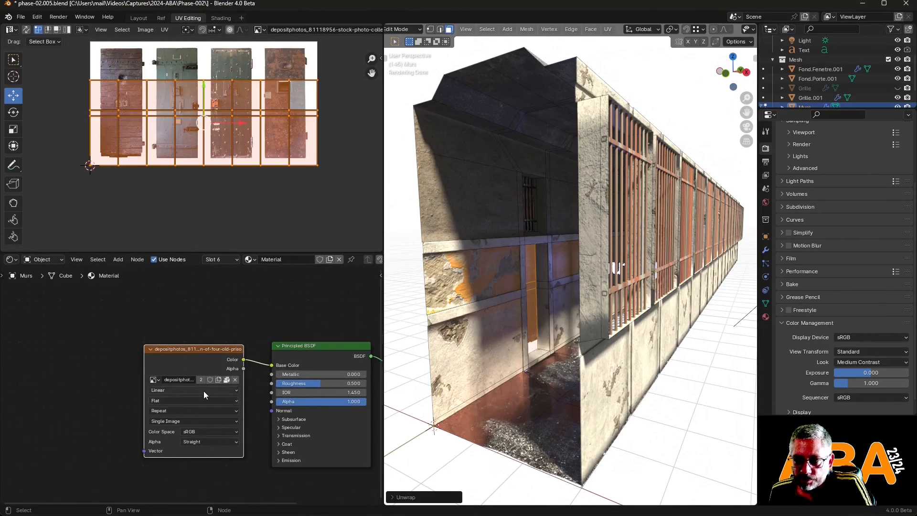
pyautogui.scroll(5, 205, 392)
pyautogui.click(256, 377)
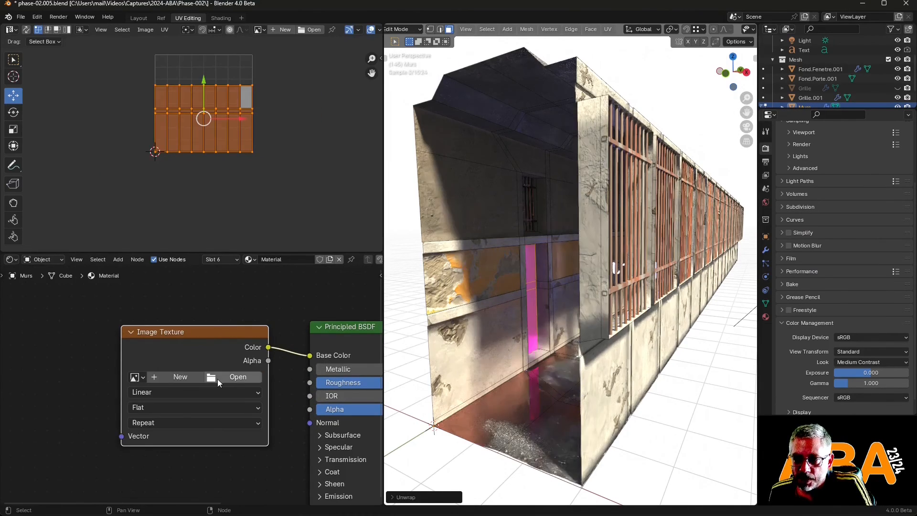
pyautogui.click(233, 376)
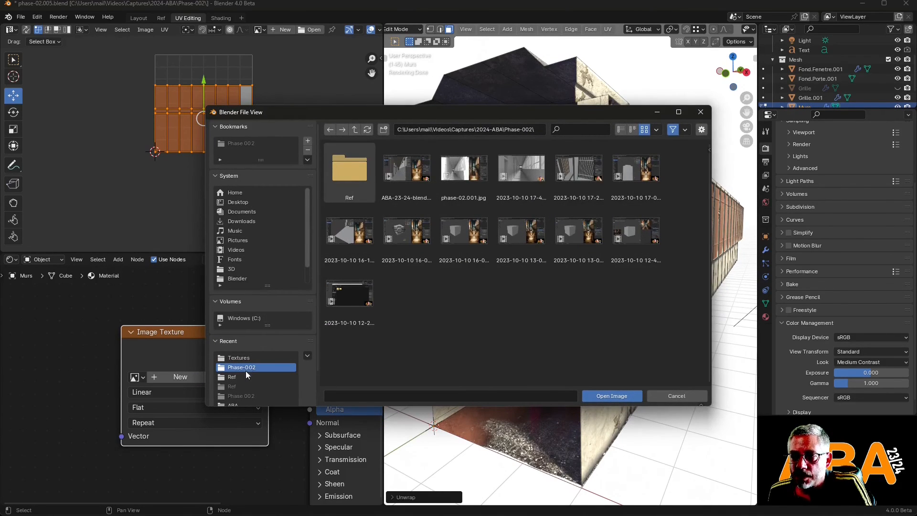
pyautogui.click(242, 359)
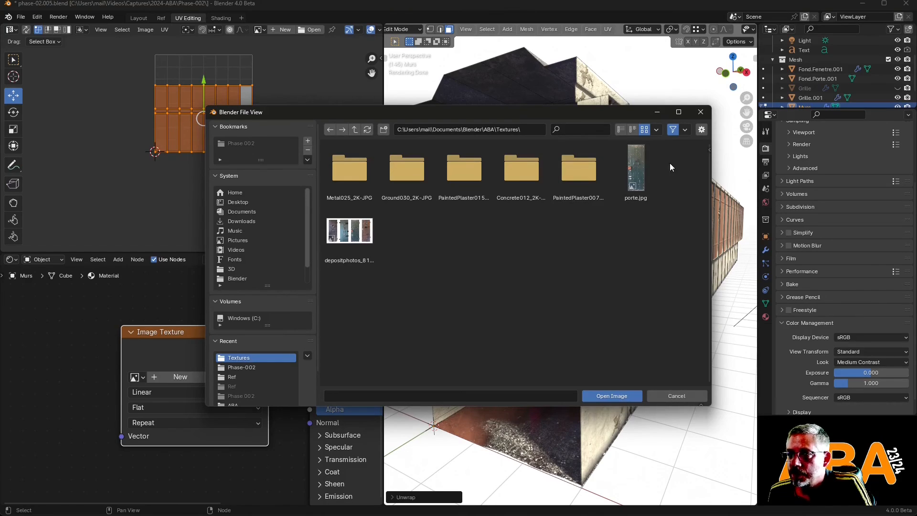
pyautogui.doubleClick(637, 168)
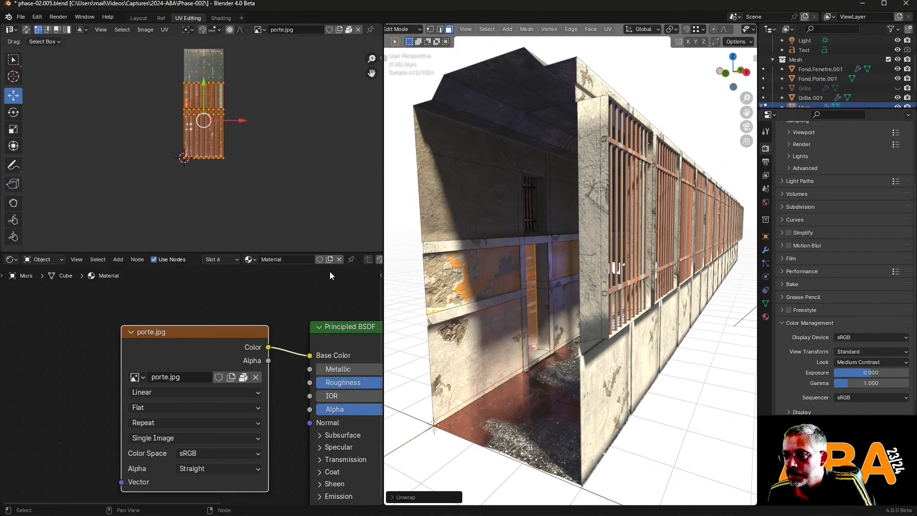
# Step: Try Unwrap and Cube Projection on the selected door faces of Murs
pyautogui.press('u')
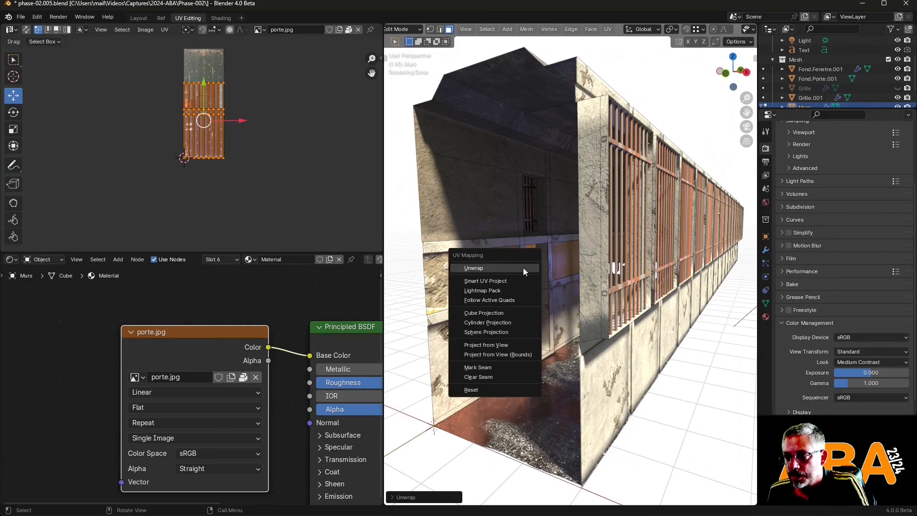
pyautogui.click(524, 268)
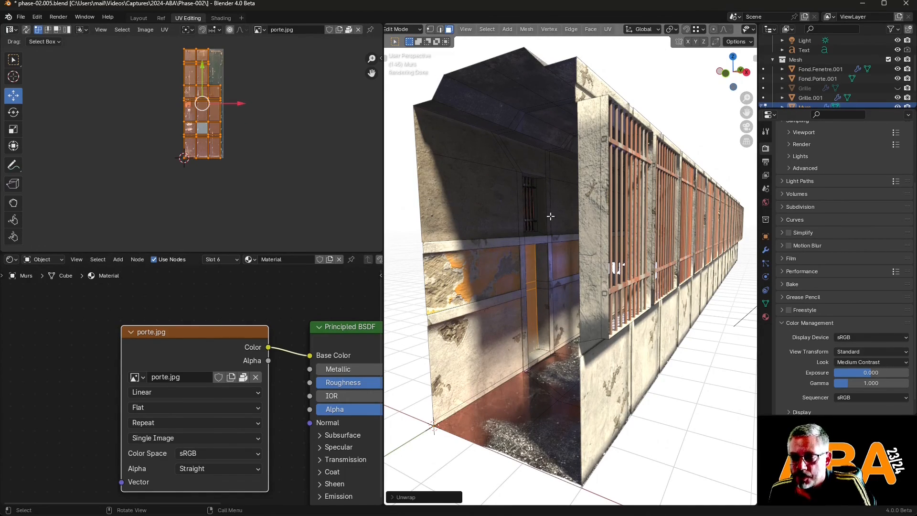
pyautogui.press('u')
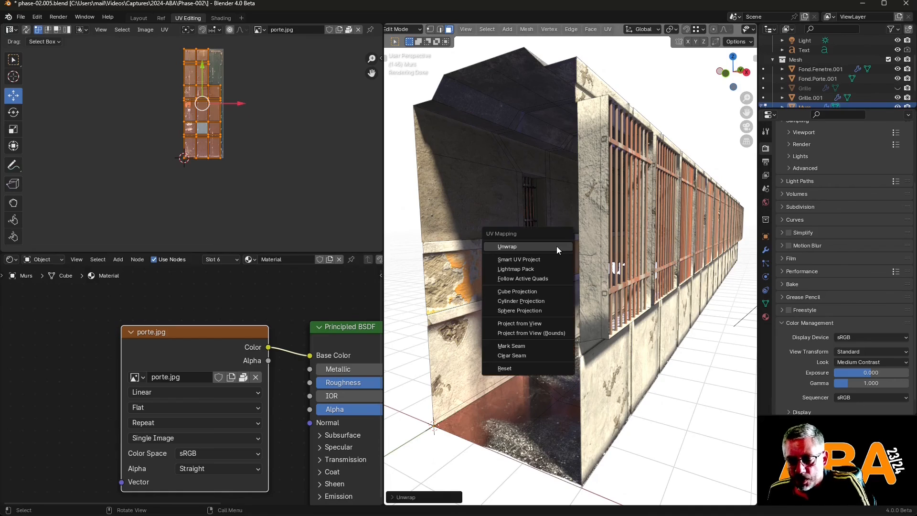
pyautogui.click(544, 294)
pyautogui.scroll(9, 191, 98)
# Step: Unwrap the selected door faces of Murs within the UV Editor
pyautogui.press('u')
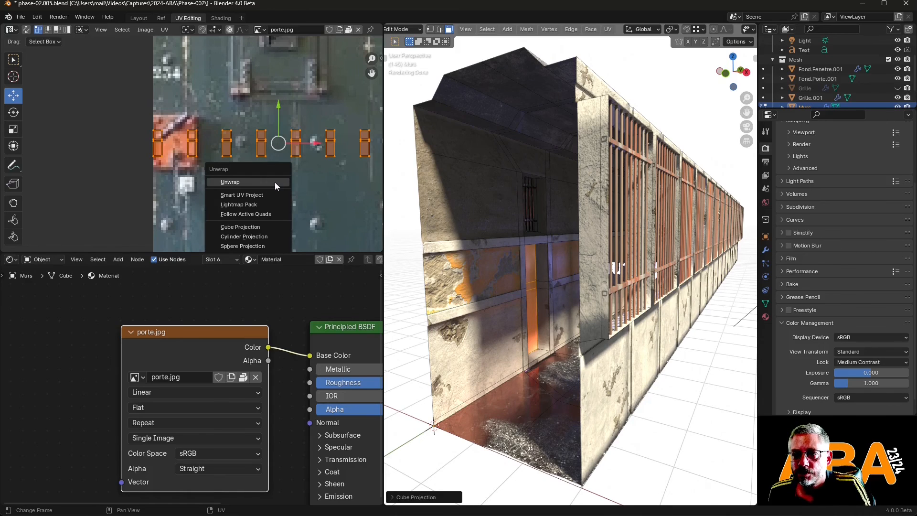
pyautogui.click(275, 182)
pyautogui.press('Home')
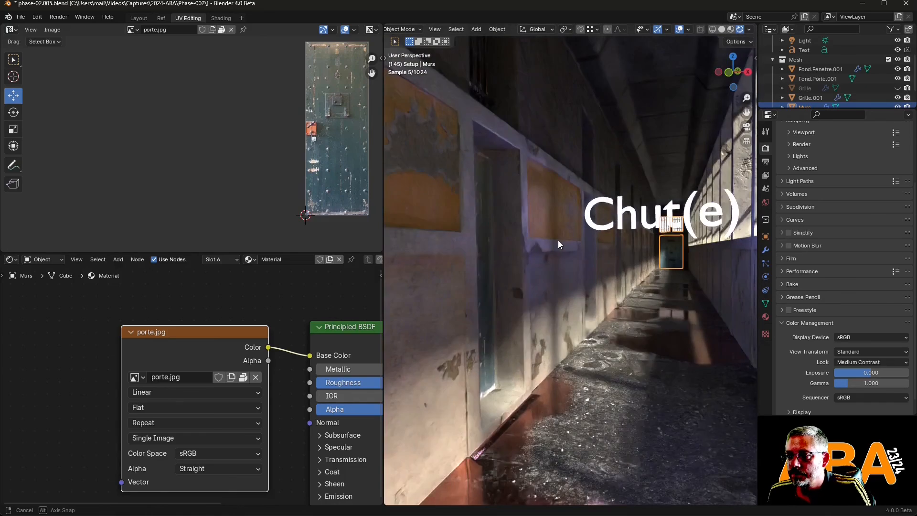
# Step: Inspect the door texture along the corridor walls, both in the UV Editing viewport and in the Layout workspace
pyautogui.moveTo(558, 240); pyautogui.dragTo(551, 242, button='middle')
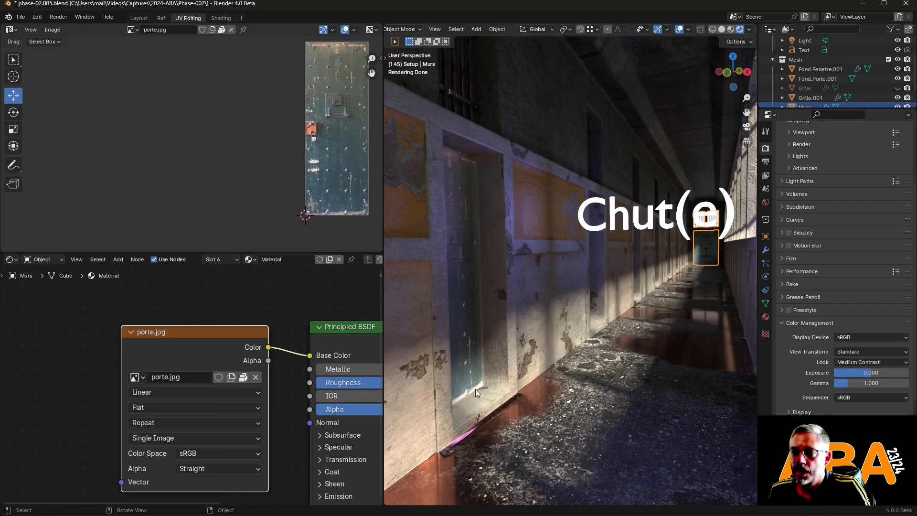
pyautogui.moveTo(475, 389); pyautogui.dragTo(500, 386, button='middle')
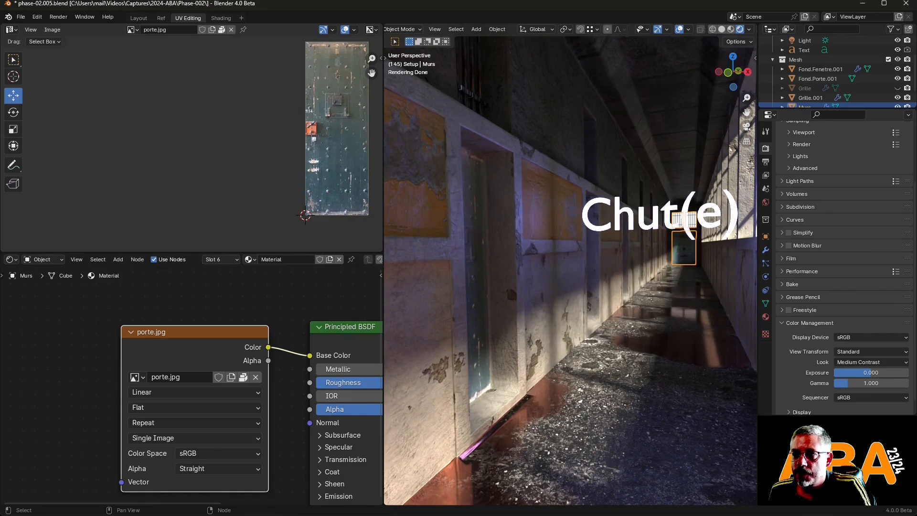
pyautogui.moveTo(463, 308); pyautogui.dragTo(517, 300, button='middle')
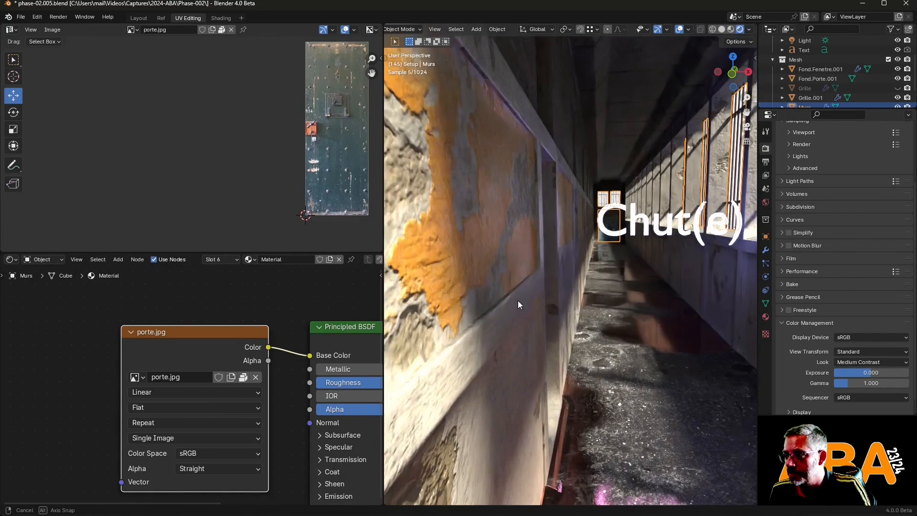
pyautogui.keyDown('shift'); pyautogui.moveTo(597, 237); pyautogui.dragTo(540, 240, button='middle'); pyautogui.keyUp('shift')
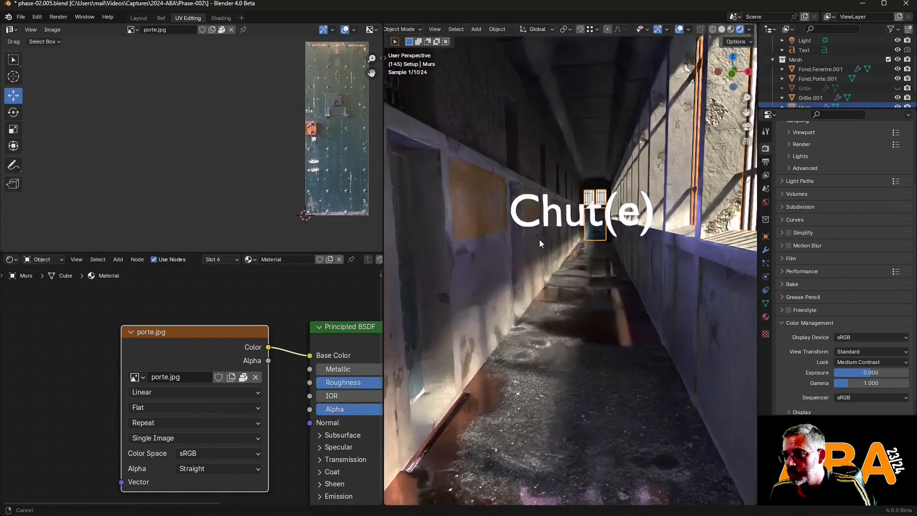
pyautogui.scroll(-3, 543, 257)
pyautogui.click(747, 347)
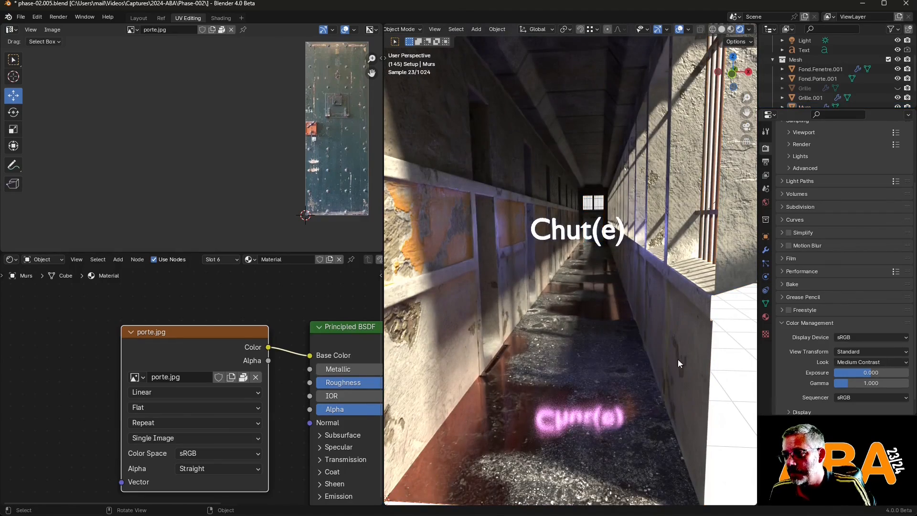
pyautogui.moveTo(591, 355); pyautogui.dragTo(580, 336, button='middle')
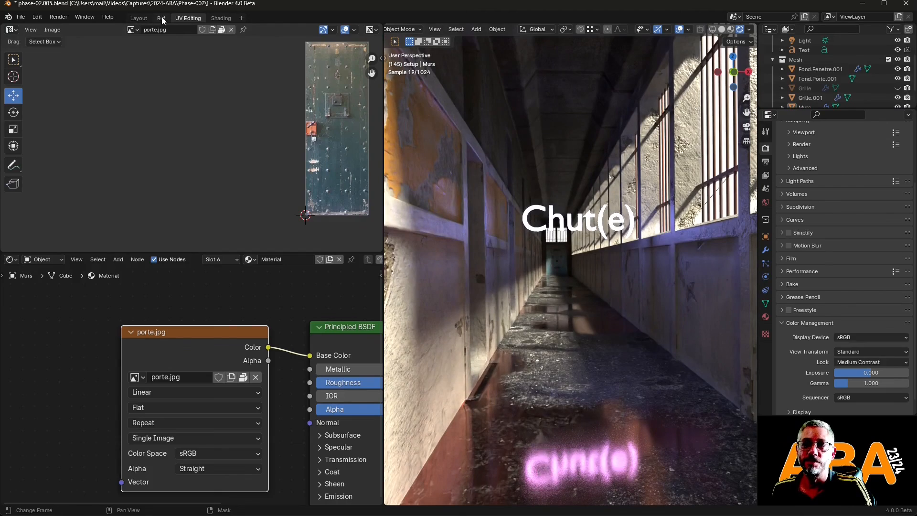
pyautogui.click(140, 18)
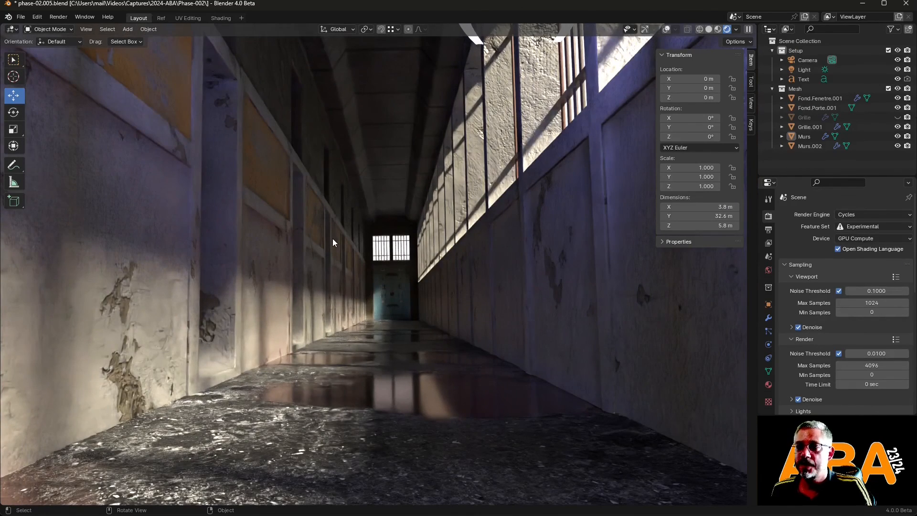
pyautogui.keyDown('shift'); pyautogui.moveTo(332, 239); pyautogui.dragTo(354, 268, button='middle'); pyautogui.keyUp('shift')
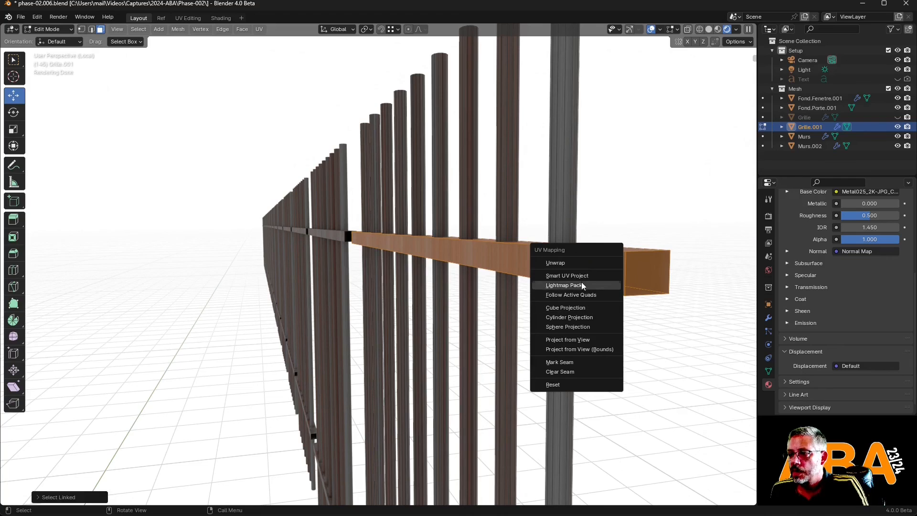
# Step: Apply Smart UV Project with a 66° angle limit to the selected horizontal bar of Grille.001 and return to Object Mode
pyautogui.click(584, 277)
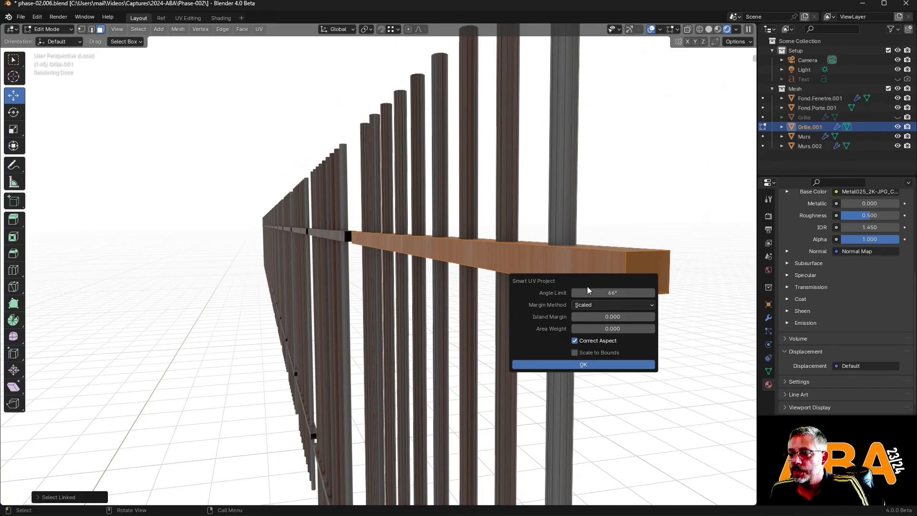
pyautogui.click(581, 365)
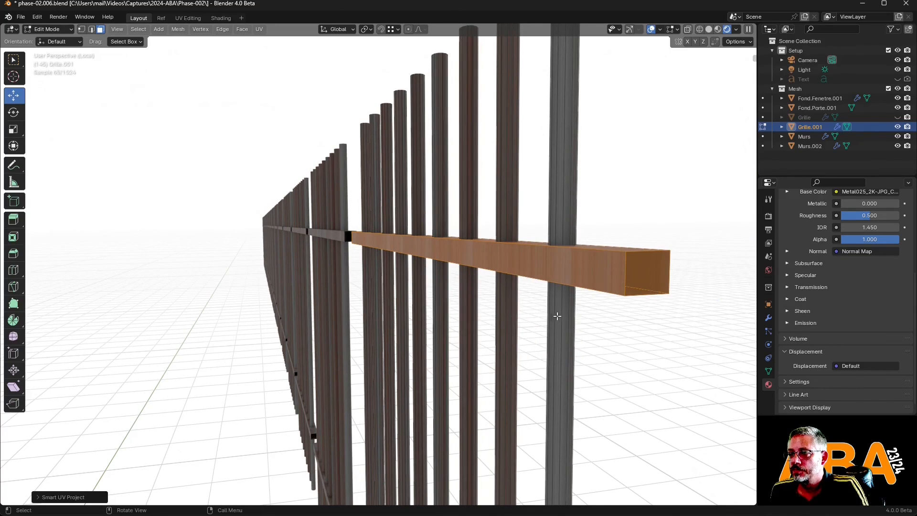
pyautogui.press('Tab')
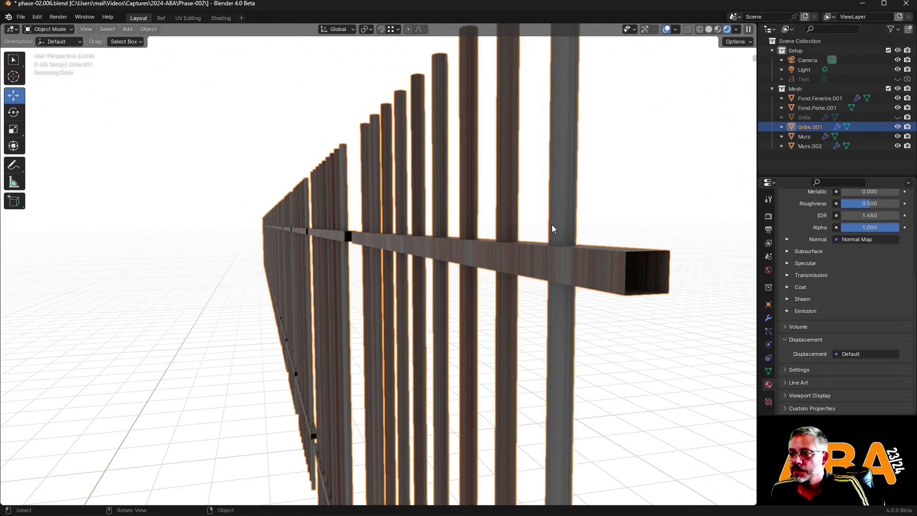
pyautogui.scroll(-5, 552, 225)
pyautogui.scroll(5, 520, 281)
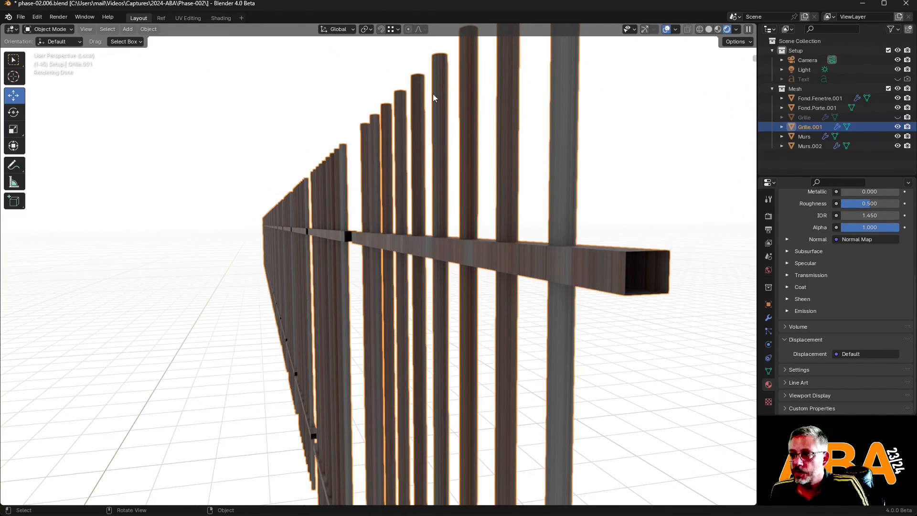
# Step: In the Shading workspace, feed the Grille material's Mapping node from Texture Coordinate UV and check the metal on the bars up close
pyautogui.click(220, 18)
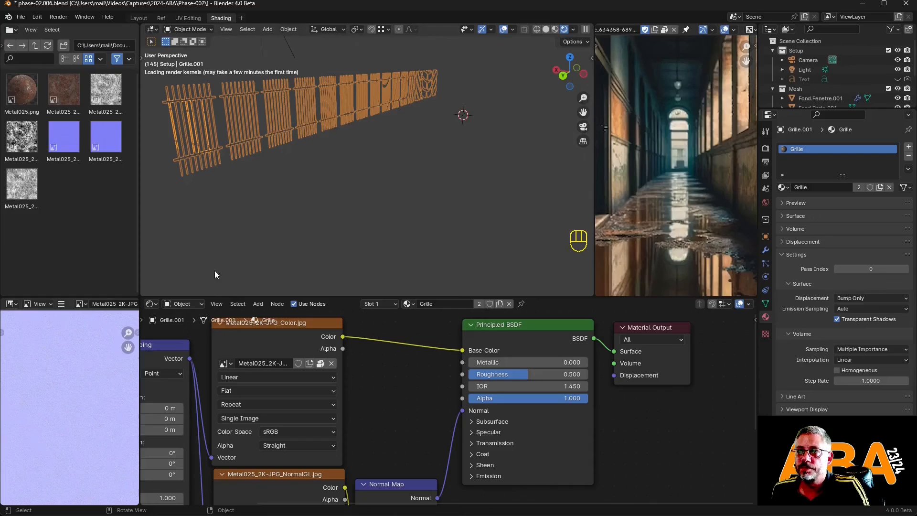
pyautogui.press('KP_Decimal')
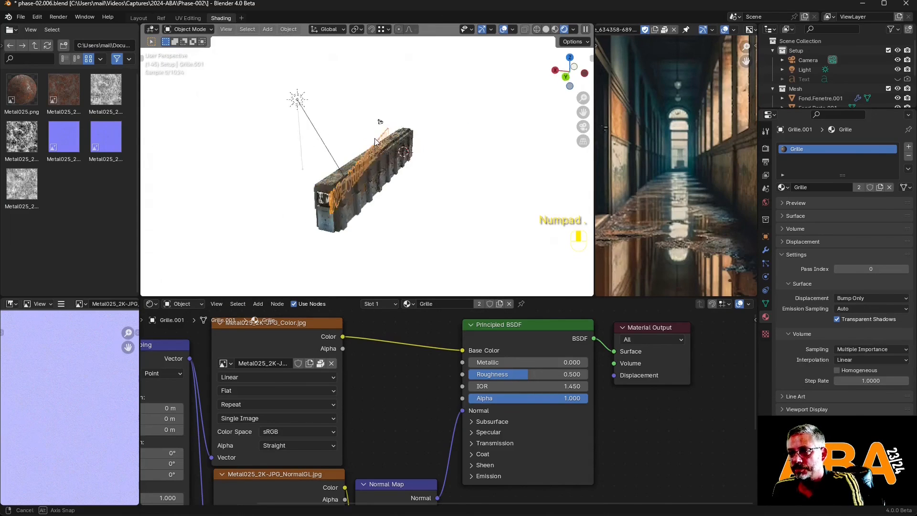
pyautogui.moveTo(374, 139); pyautogui.dragTo(129, 151, button='middle')
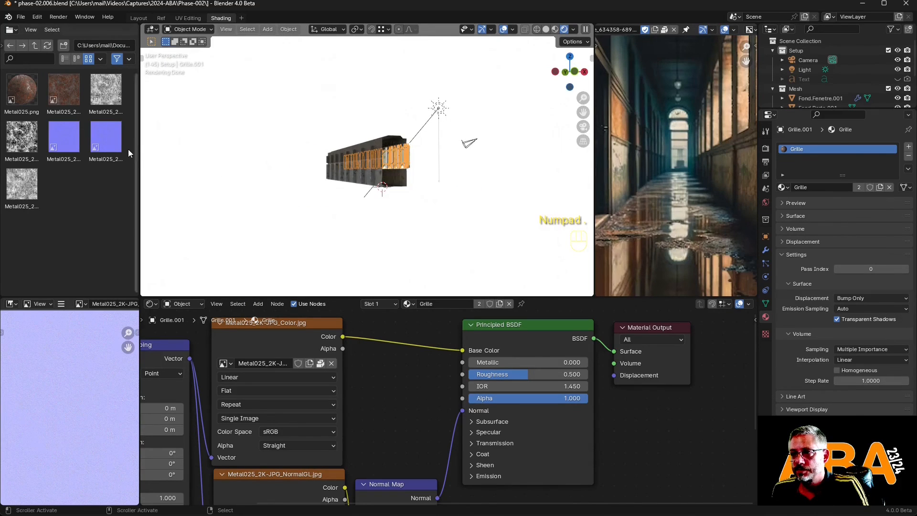
pyautogui.scroll(8, 439, 142)
pyautogui.moveTo(439, 143); pyautogui.dragTo(357, 130, button='middle')
pyautogui.moveTo(169, 398); pyautogui.dragTo(381, 371, button='middle')
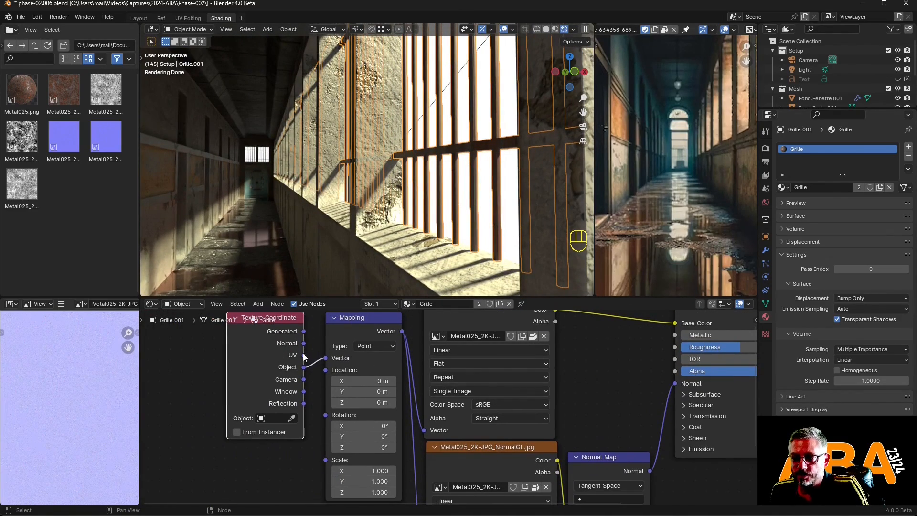
pyautogui.moveTo(304, 356); pyautogui.dragTo(327, 362)
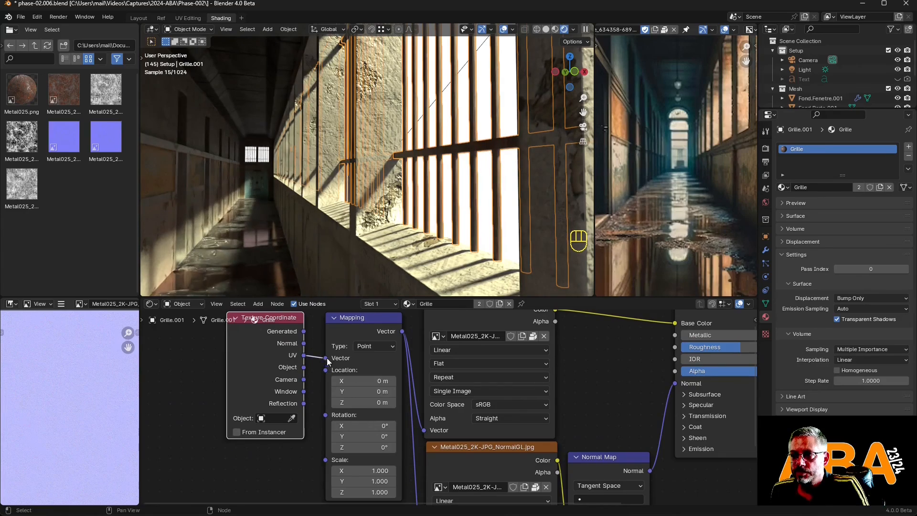
pyautogui.moveTo(459, 190); pyautogui.dragTo(465, 197, button='middle')
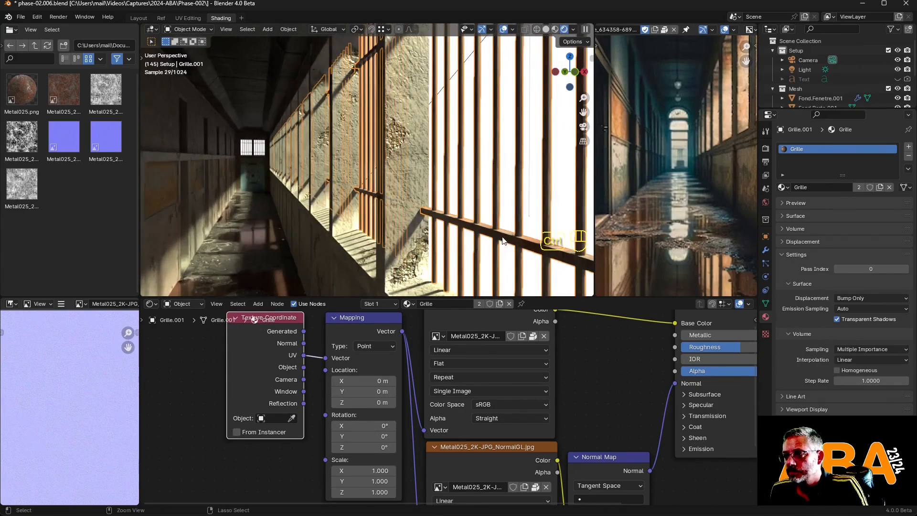
pyautogui.keyDown('ctrl'); pyautogui.moveTo(502, 238); pyautogui.dragTo(489, 215, button='middle'); pyautogui.keyUp('ctrl')
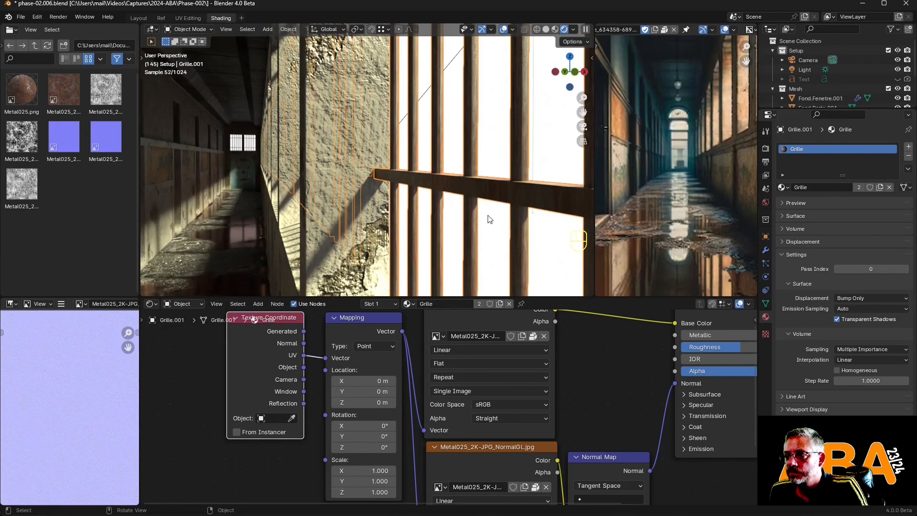
# Step: Feed the Grille material's Mapping node from Texture Coordinate Generated after trying Object, and set the mapping type to Texture
pyautogui.moveTo(303, 368); pyautogui.dragTo(325, 358)
pyautogui.click(380, 346)
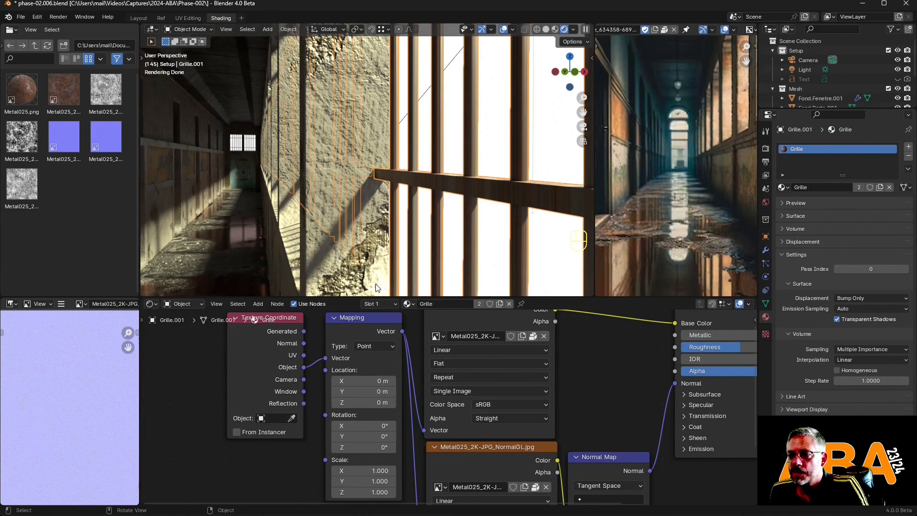
pyautogui.moveTo(304, 331); pyautogui.dragTo(336, 363)
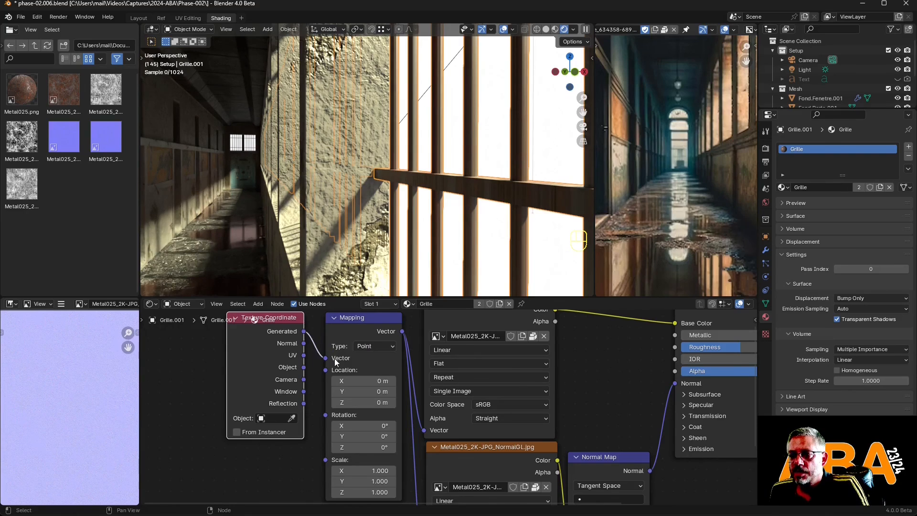
pyautogui.click(375, 347)
pyautogui.click(375, 373)
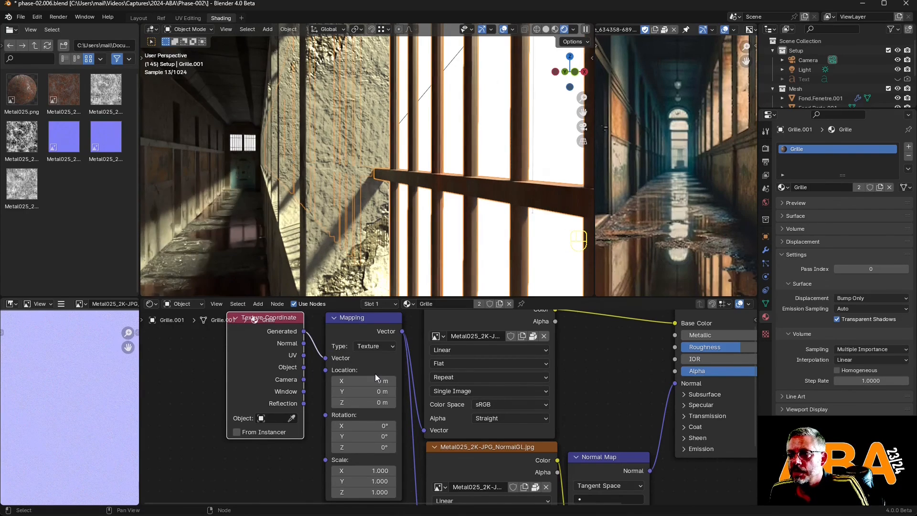
# Step: Examine the metal texture on the Grille bars from outside the corridor and review the Grille material's node tree
pyautogui.moveTo(469, 239); pyautogui.dragTo(443, 242, button='middle')
pyautogui.keyDown('shift'); pyautogui.moveTo(275, 189); pyautogui.dragTo(220, 208, button='middle'); pyautogui.keyUp('shift')
pyautogui.keyDown('alt'); pyautogui.middleClick(198, 205); pyautogui.keyUp('alt')
pyautogui.moveTo(380, 198); pyautogui.dragTo(275, 175, button='middle')
pyautogui.scroll(4, 277, 171)
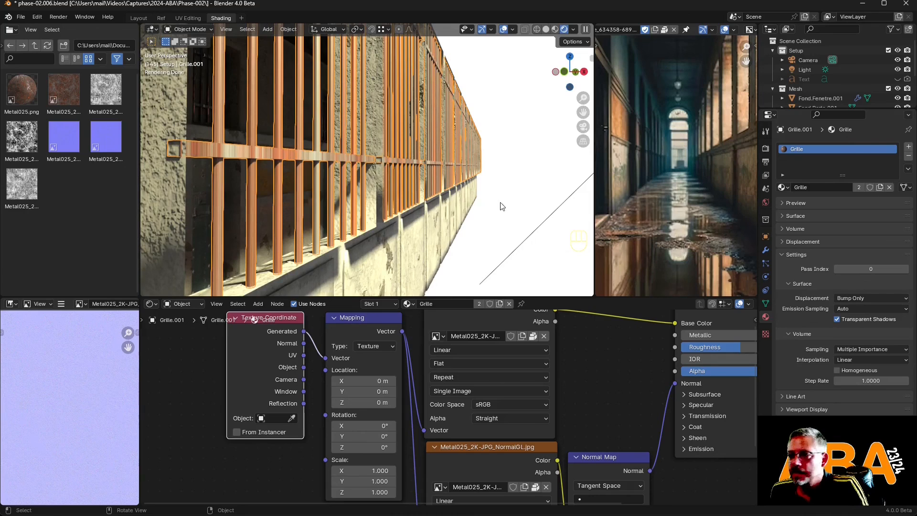
pyautogui.scroll(-2, 503, 396)
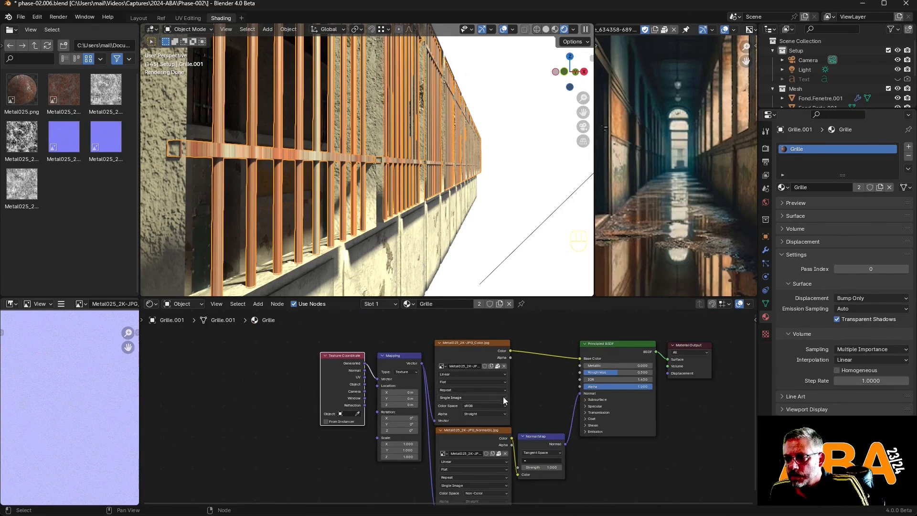
pyautogui.moveTo(505, 406); pyautogui.dragTo(512, 377, button='middle')
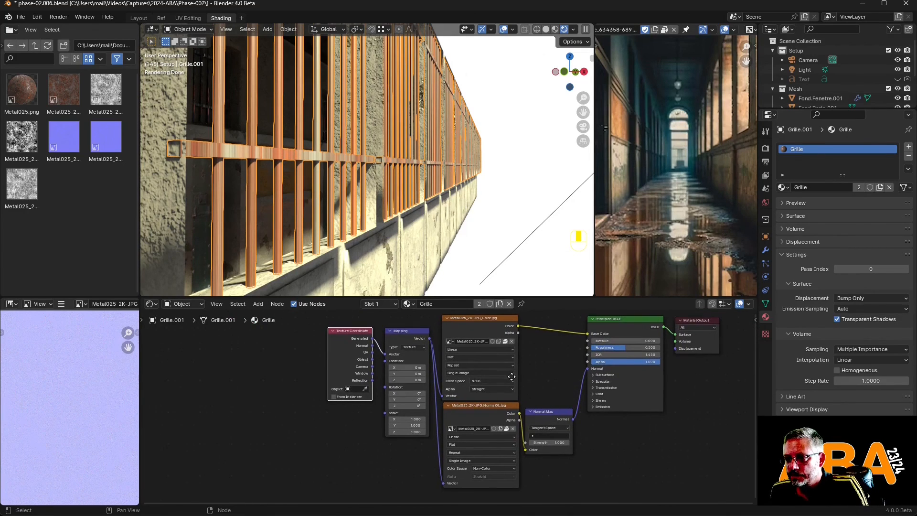